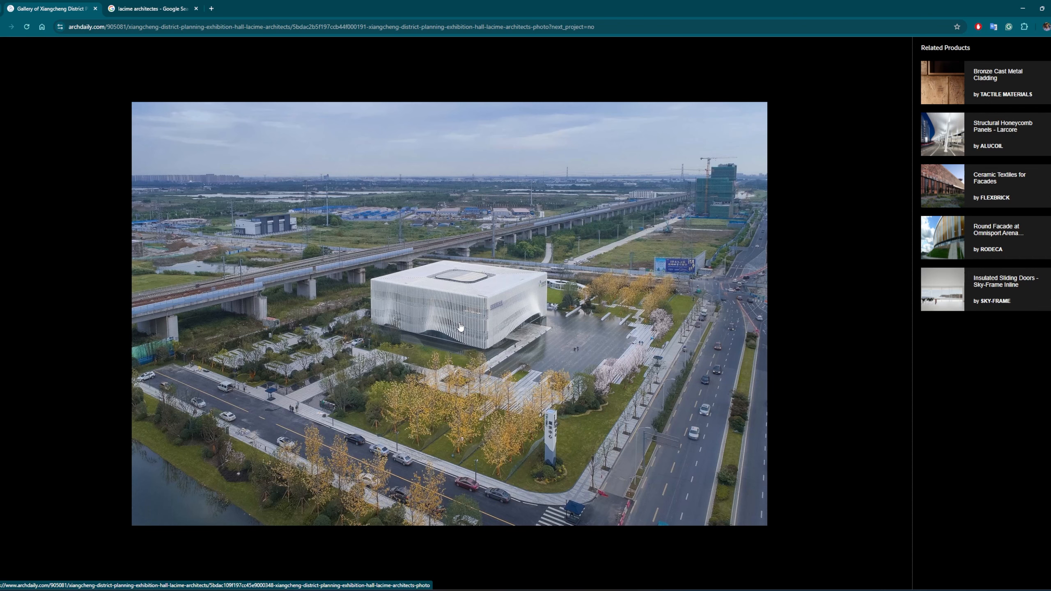
Switch from the browser to Rhino and Grasshopper and set the BoxDimension slider to 26.
key(alt+Tab)
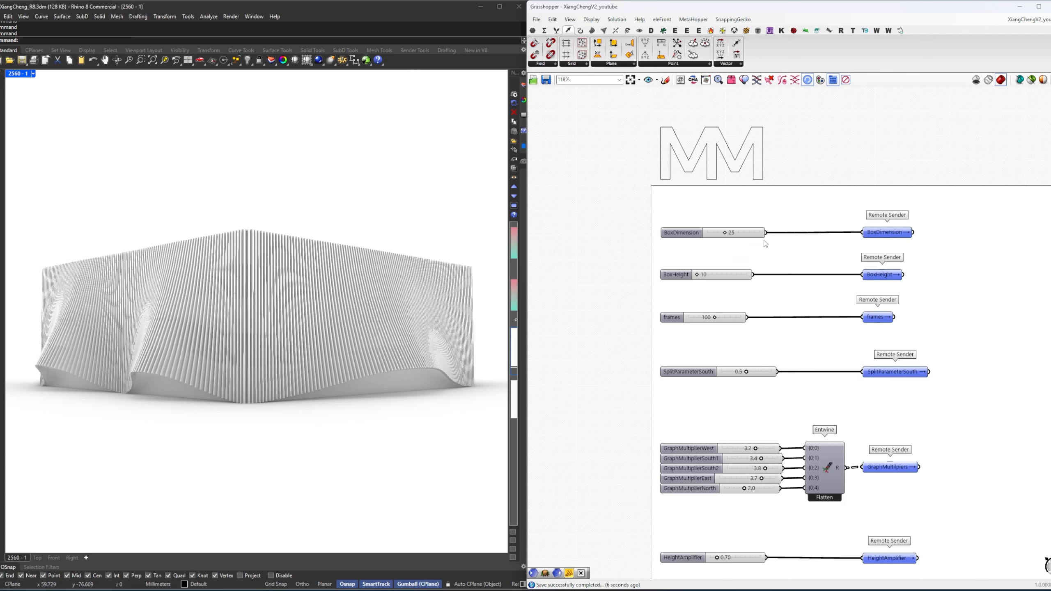
scroll(724, 233, up, 6)
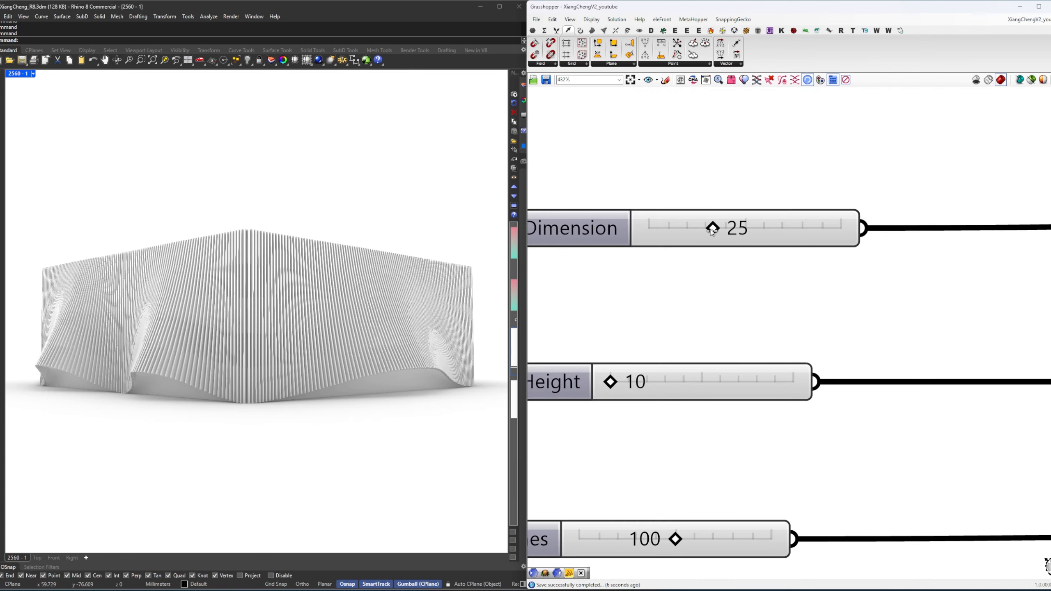
mouse_move(695, 231)
mouse_down()
mouse_move(667, 230)
mouse_move(713, 231)
mouse_up()
scroll(712, 232, down, 2)
right_drag(727, 302, 803, 239)
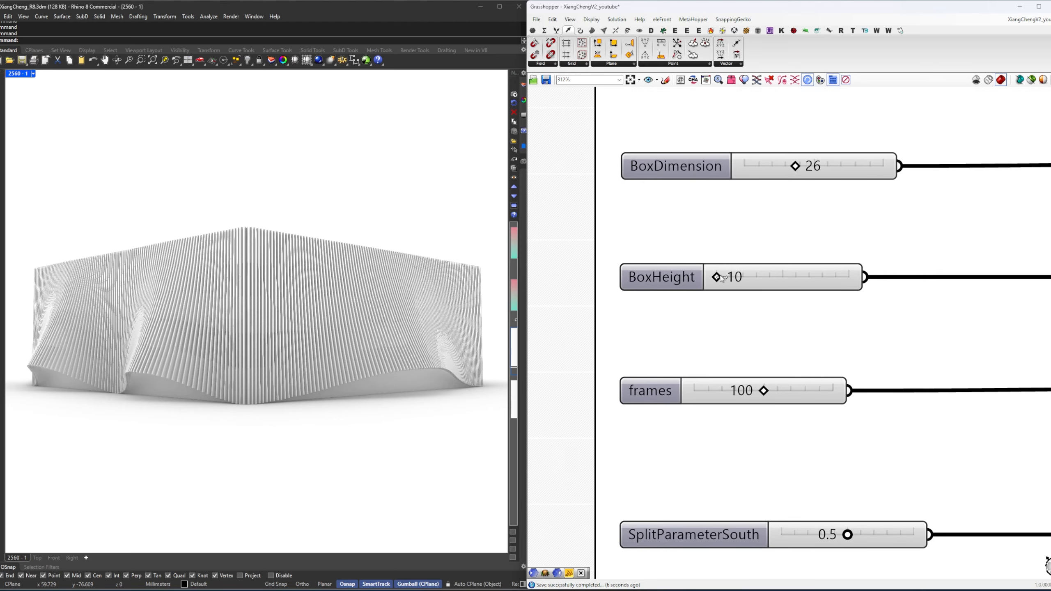
Try the BoxHeight and frames sliders, returning BoxHeight to 10 and frames to 100.
drag(739, 280, 719, 282)
right_drag(760, 354, 748, 285)
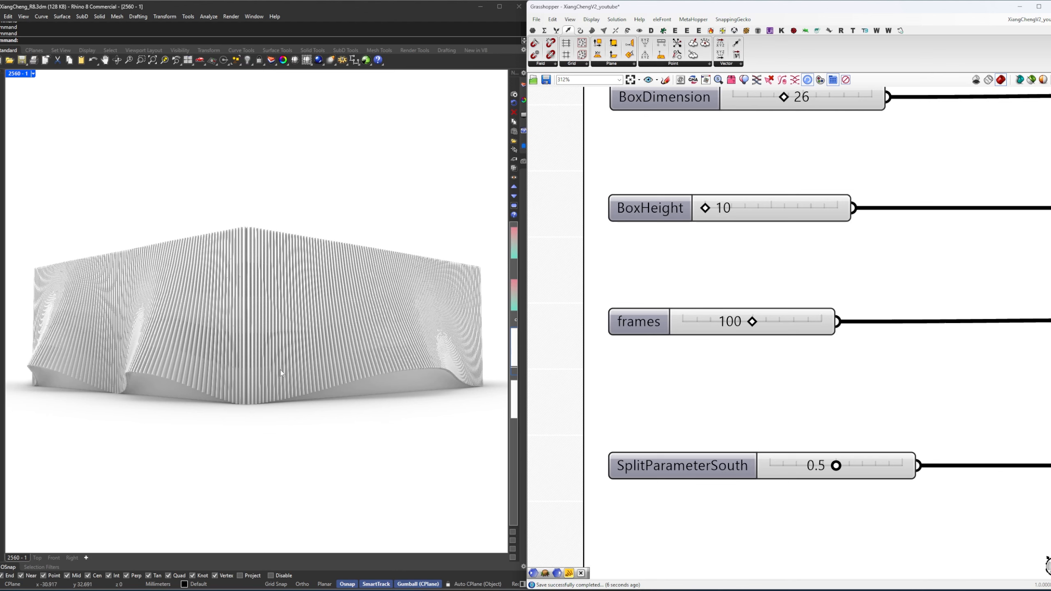
mouse_move(754, 327)
mouse_down()
mouse_move(707, 330)
mouse_move(770, 330)
mouse_move(747, 328)
mouse_up()
double_click(754, 317)
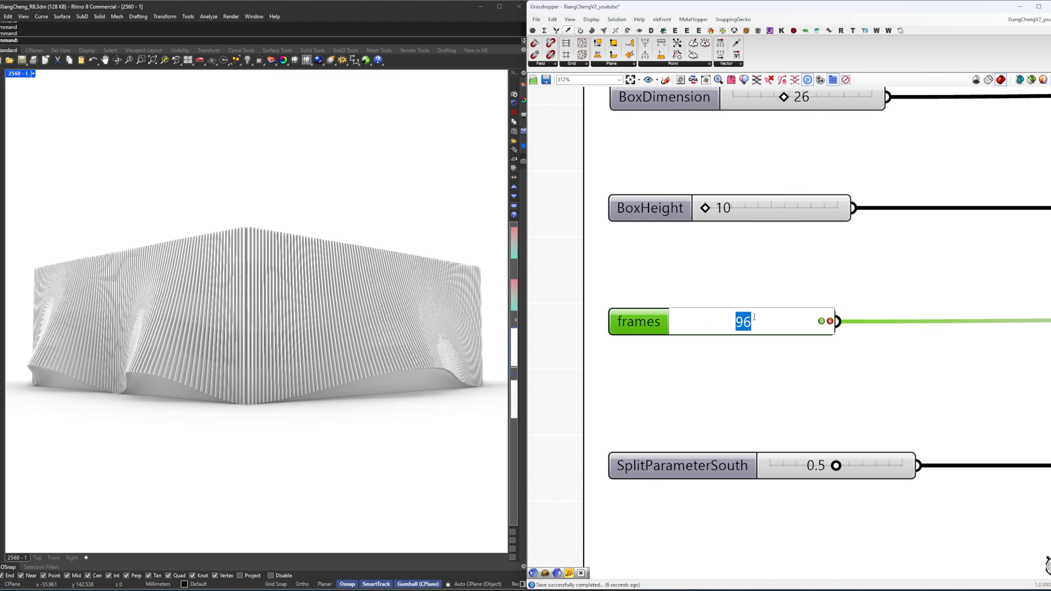
text(100)
key(Return)
Try the SplitParameterSouth slider at 0.7 and settle on 0.6.
right_drag(793, 368, 761, 273)
scroll(753, 263, down, 4)
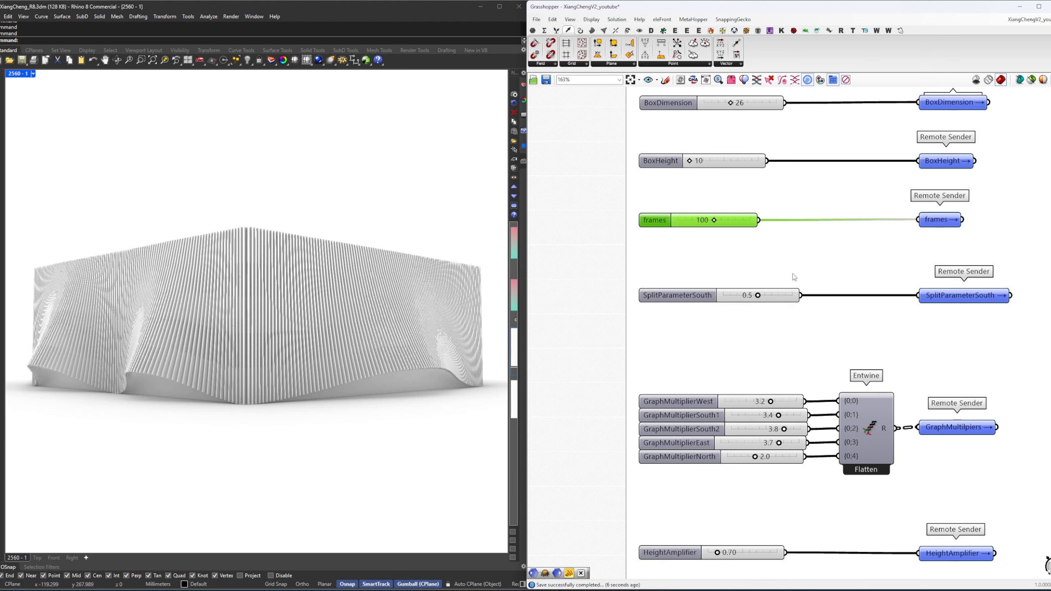
drag(754, 300, 803, 295)
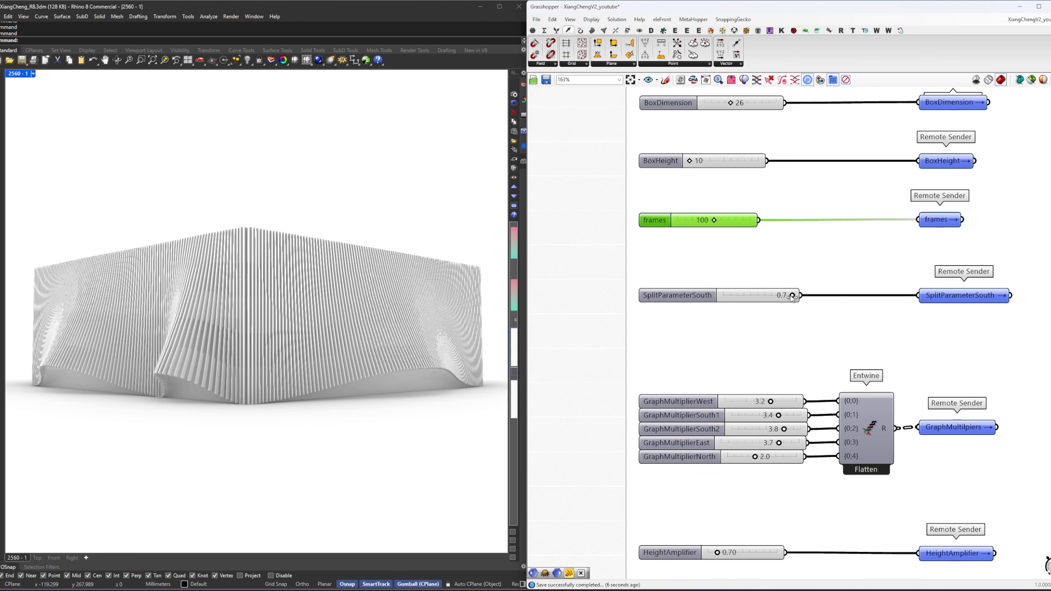
drag(785, 298, 774, 300)
Reshape the Graph Mapper's bell curve by slightly lowering its left handle and moving the lower-left handle inward.
right_drag(823, 378, 754, 290)
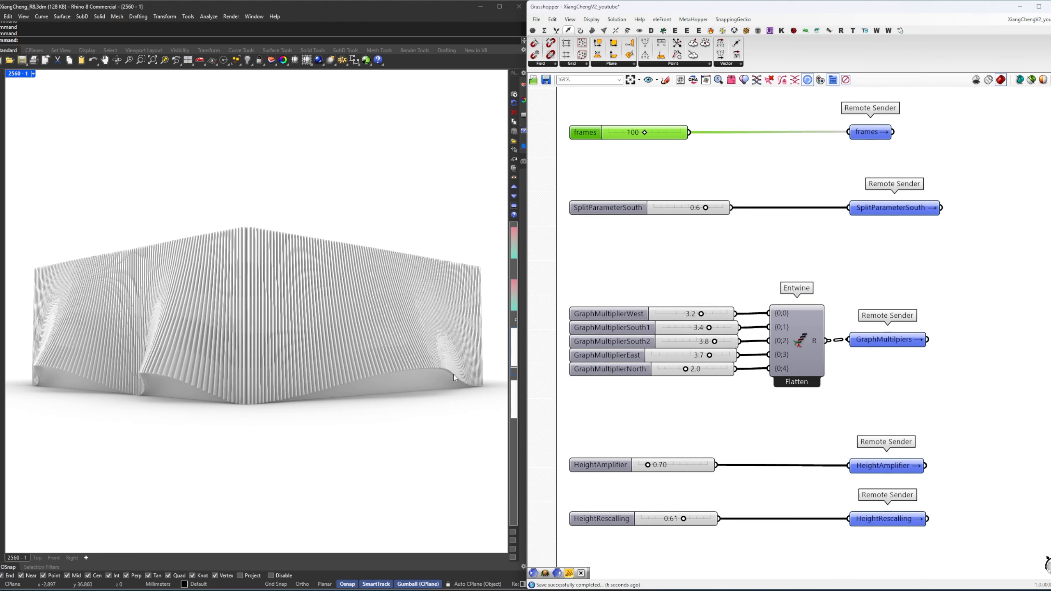
scroll(745, 346, down, 5)
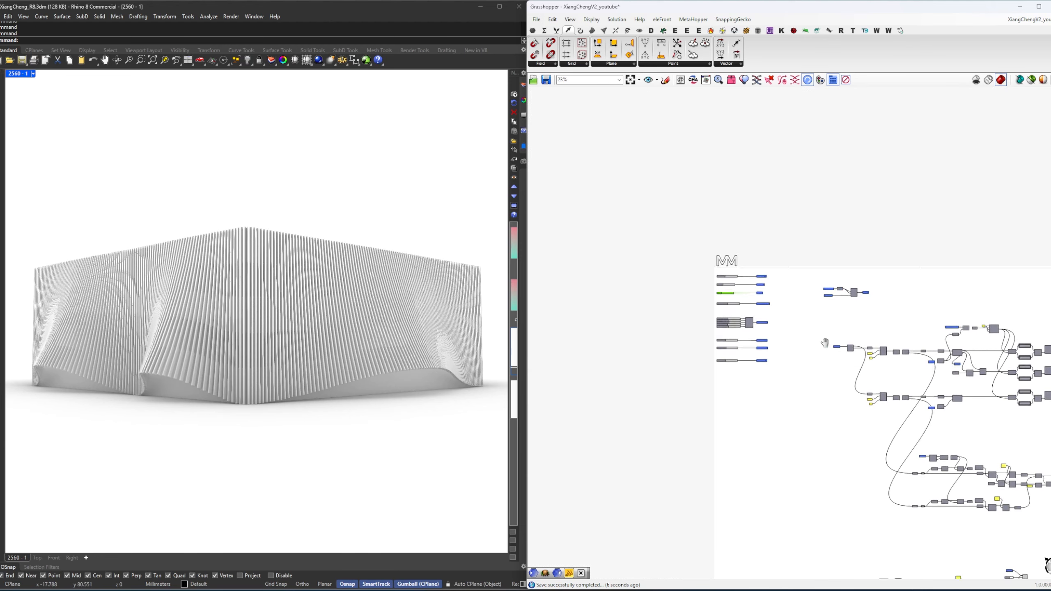
scroll(862, 343, up, 3)
scroll(862, 343, up, 8)
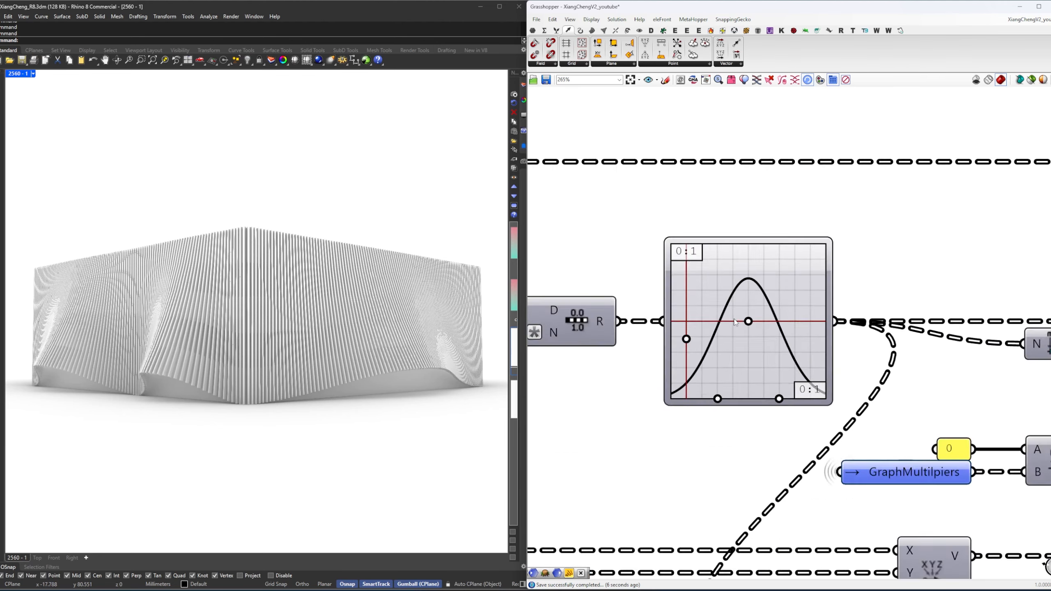
mouse_move(644, 359)
mouse_down()
mouse_move(644, 294)
mouse_move(642, 372)
mouse_up()
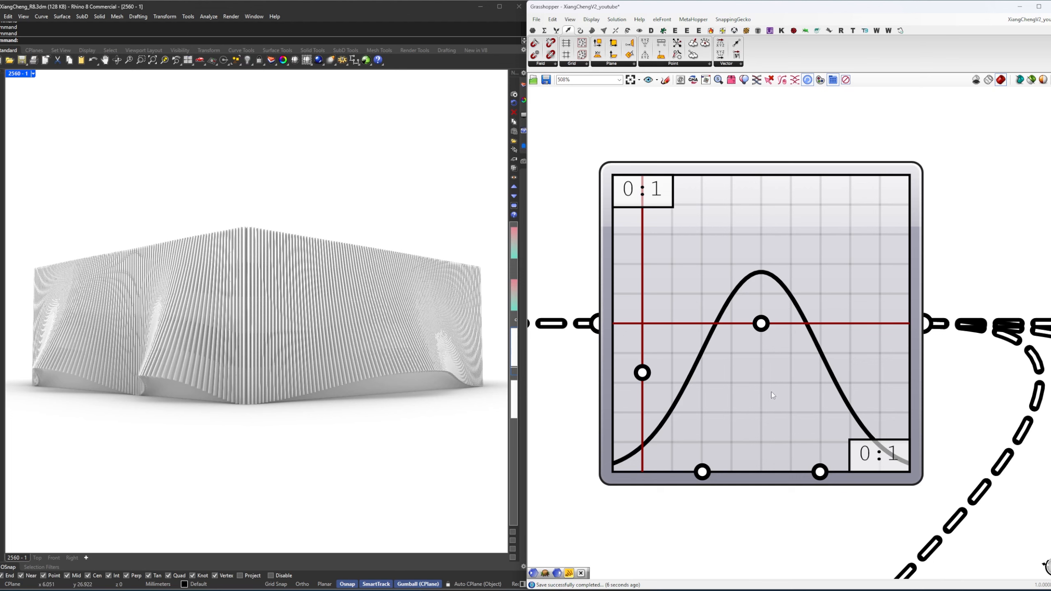
mouse_move(702, 472)
mouse_down()
mouse_move(675, 472)
mouse_move(715, 472)
mouse_up()
Set the GraphMultiplierSouth1 slider to 4.0.
scroll(752, 439, down, 10)
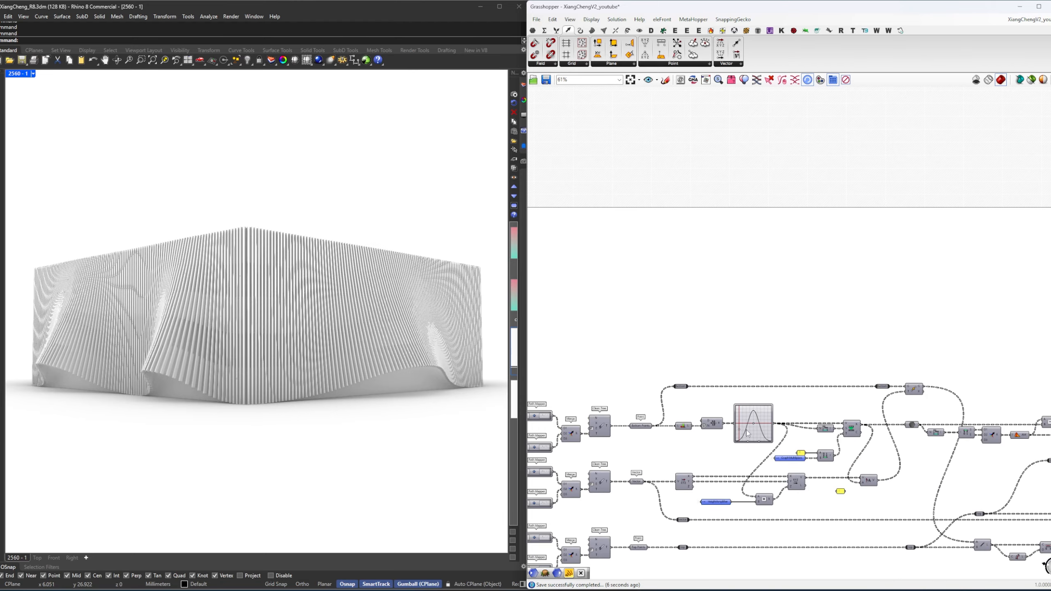
scroll(588, 375, up, 9)
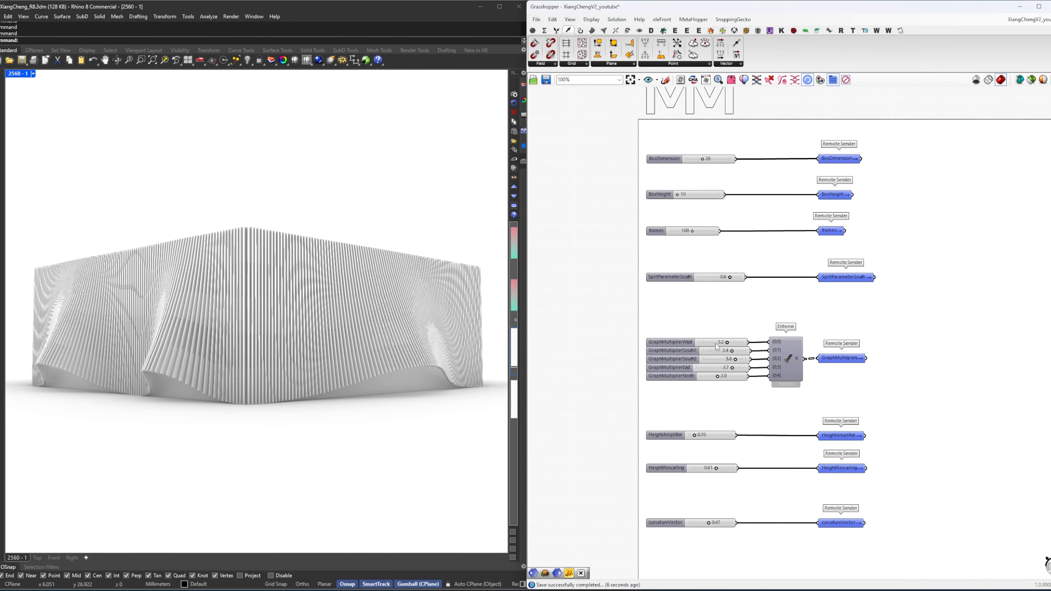
right_drag(781, 334, 775, 335)
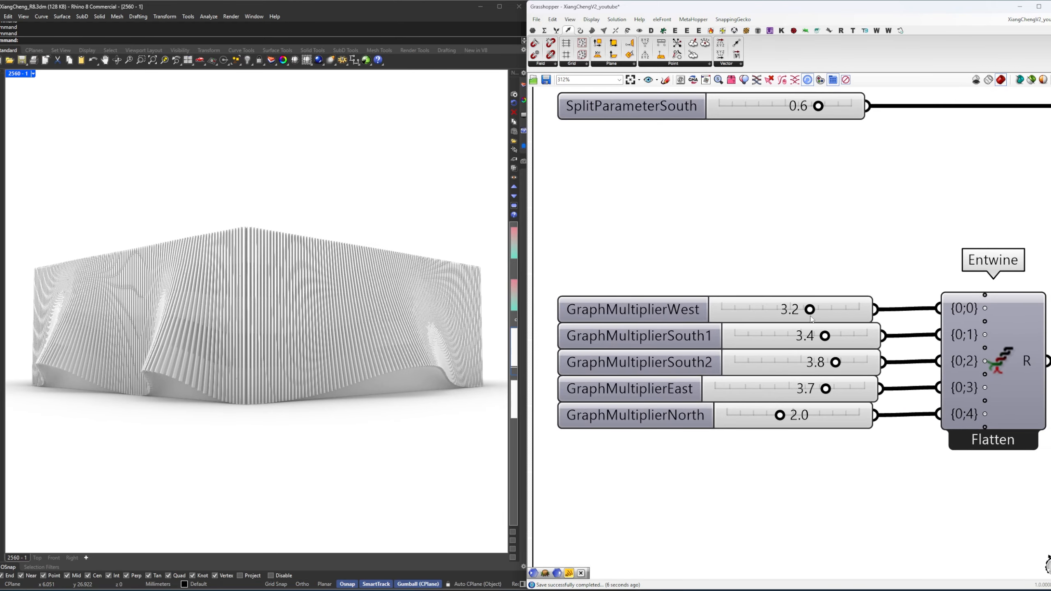
mouse_move(827, 339)
mouse_down()
mouse_move(766, 339)
mouse_move(844, 341)
mouse_up()
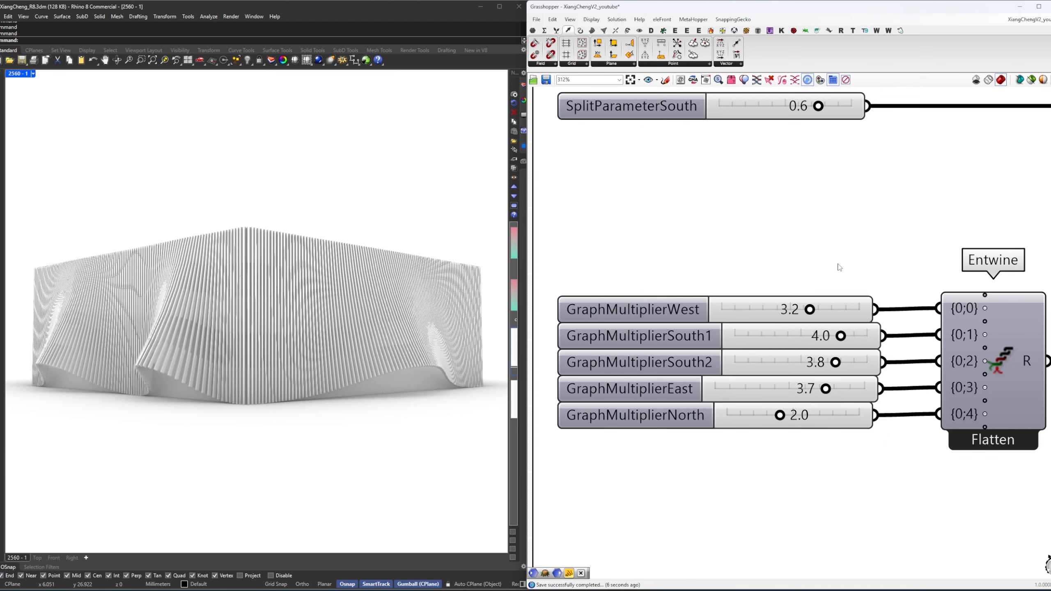
Try the HeightAmplifier slider at 0.98 and inspect the lower part of the fin facade up close.
scroll(825, 273, down, 6)
right_drag(858, 304, 783, 268)
right_drag(744, 359, 736, 345)
scroll(693, 361, up, 7)
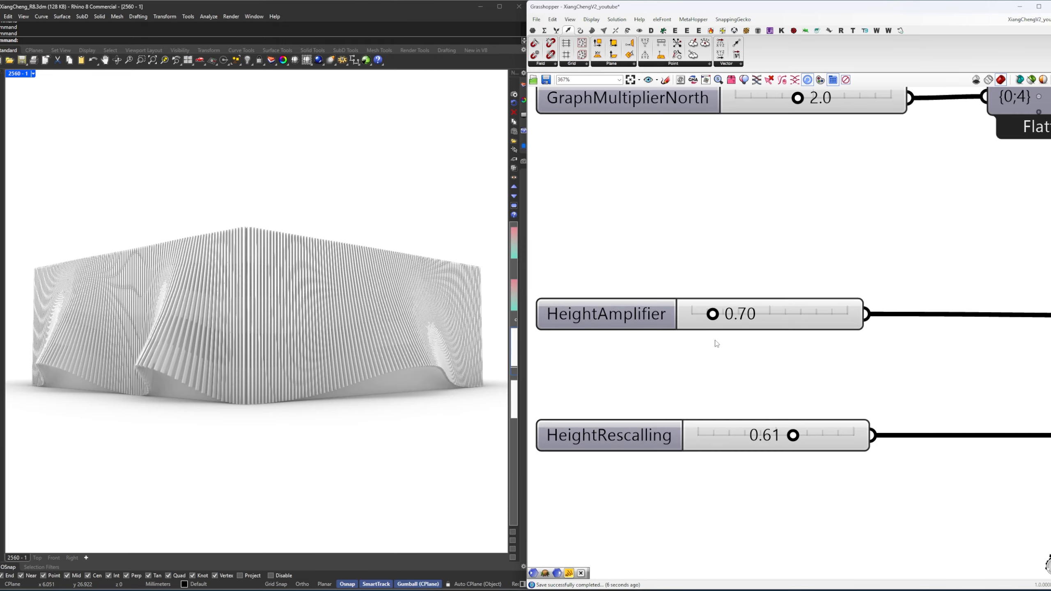
mouse_move(759, 322)
mouse_down()
mouse_move(824, 317)
mouse_move(741, 314)
mouse_up()
right_drag(357, 363, 438, 360)
scroll(423, 362, up, 5)
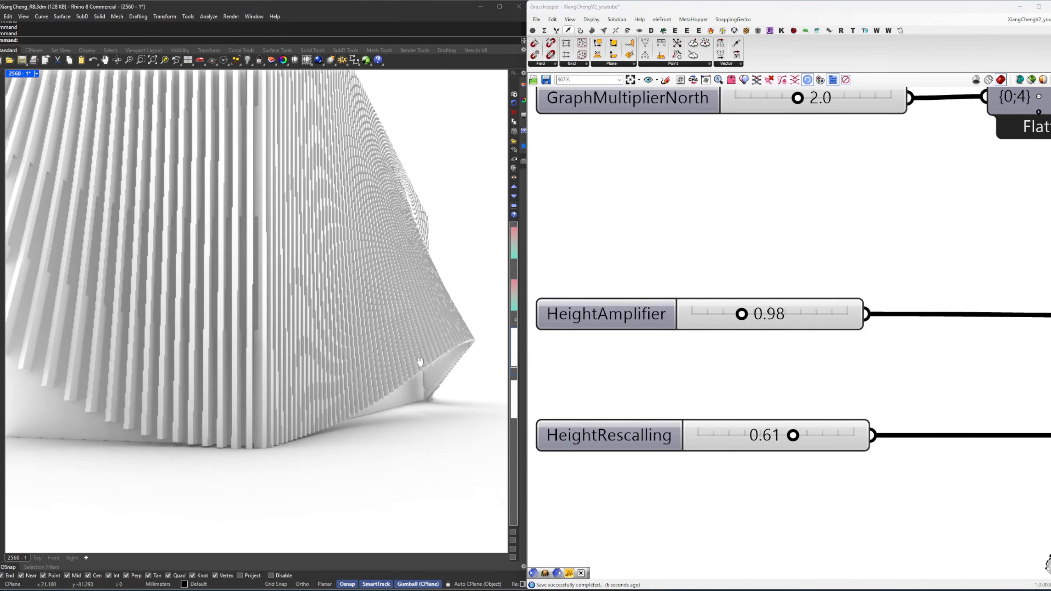
right_drag(356, 364, 277, 364)
scroll(317, 359, up, 2)
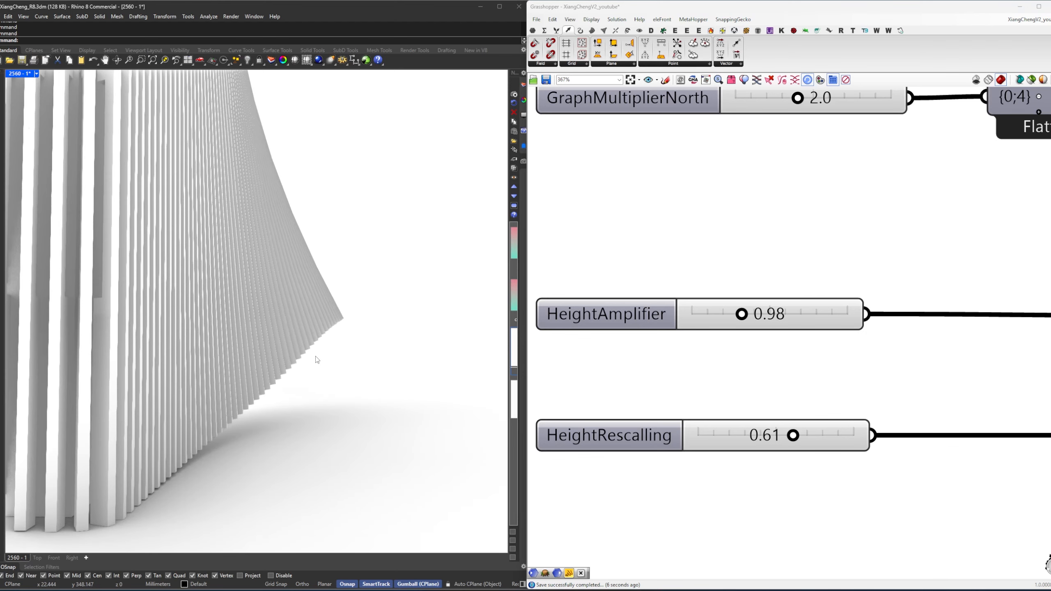
Set the HeightAmplifier slider to 0.84 and check the whole building corner in the Rhino viewport.
drag(747, 316, 724, 320)
right_drag(372, 352, 327, 373)
scroll(333, 352, down, 4)
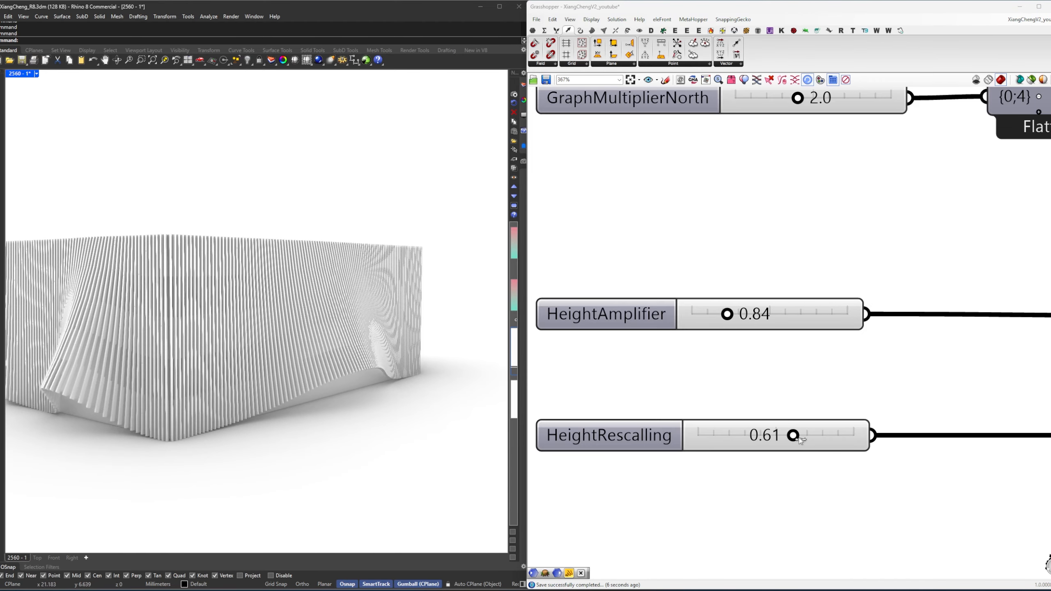
Try the HeightRescalling slider at 0.59 and 0.00, and settle on 0.78 while checking the fins' lower edge.
mouse_move(800, 440)
mouse_down()
mouse_move(732, 445)
mouse_move(790, 435)
mouse_up()
scroll(351, 387, up, 5)
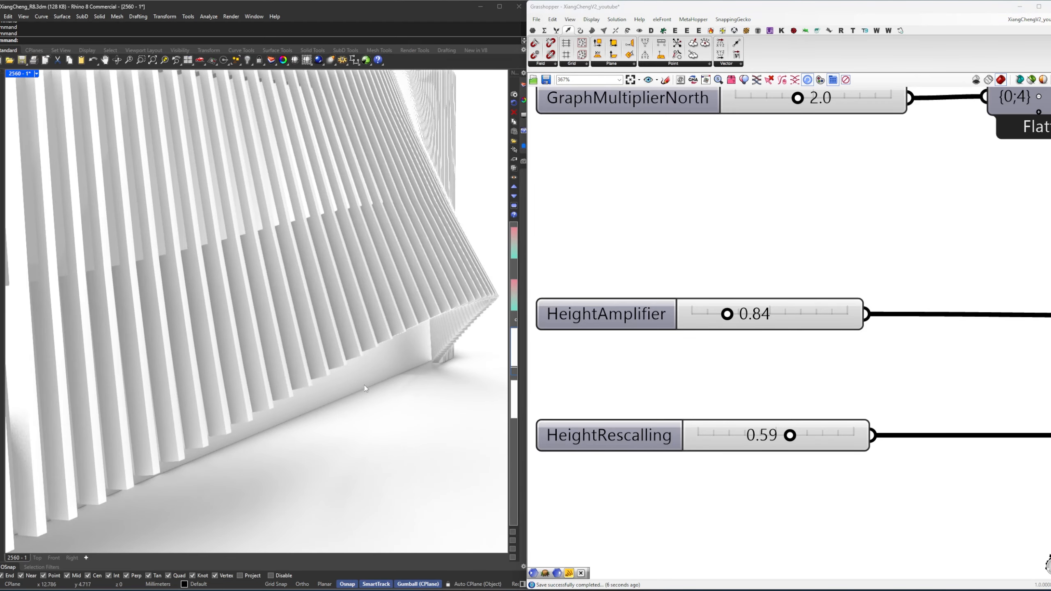
scroll(365, 385, down, 5)
drag(790, 436, 620, 437)
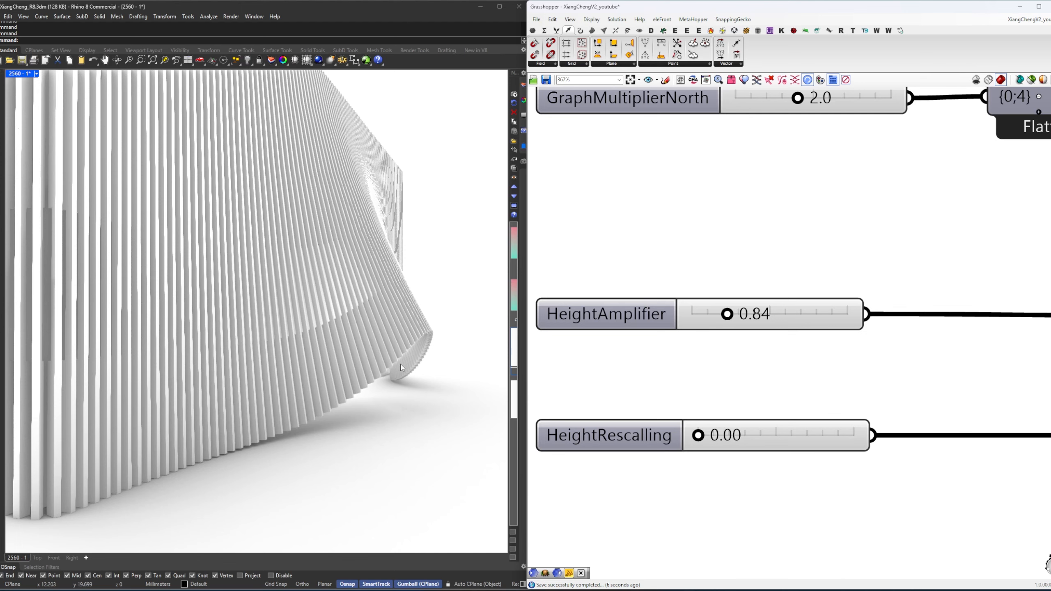
drag(725, 437, 826, 435)
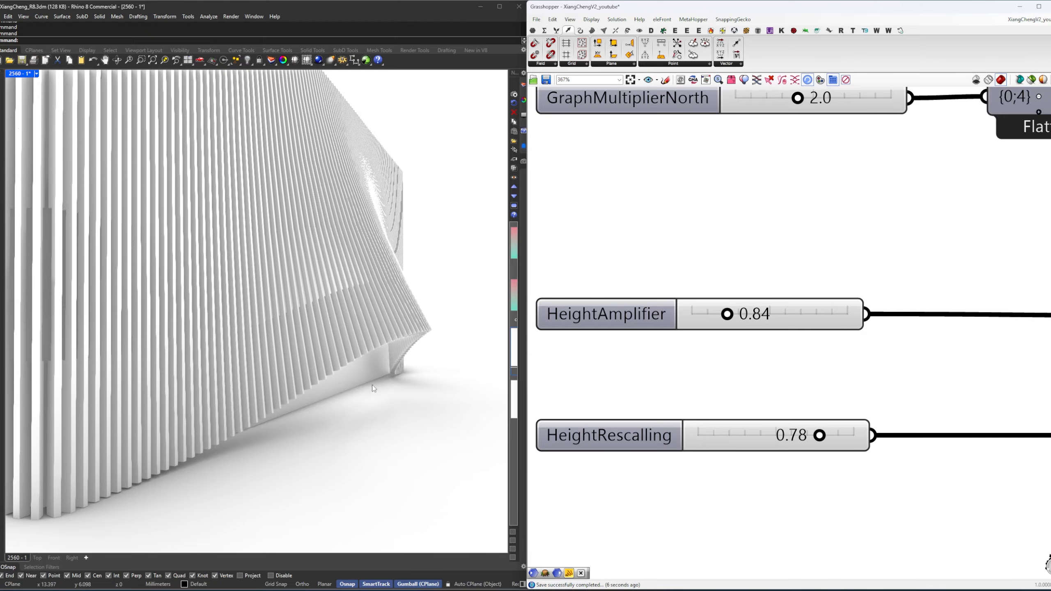
right_drag(372, 385, 238, 397)
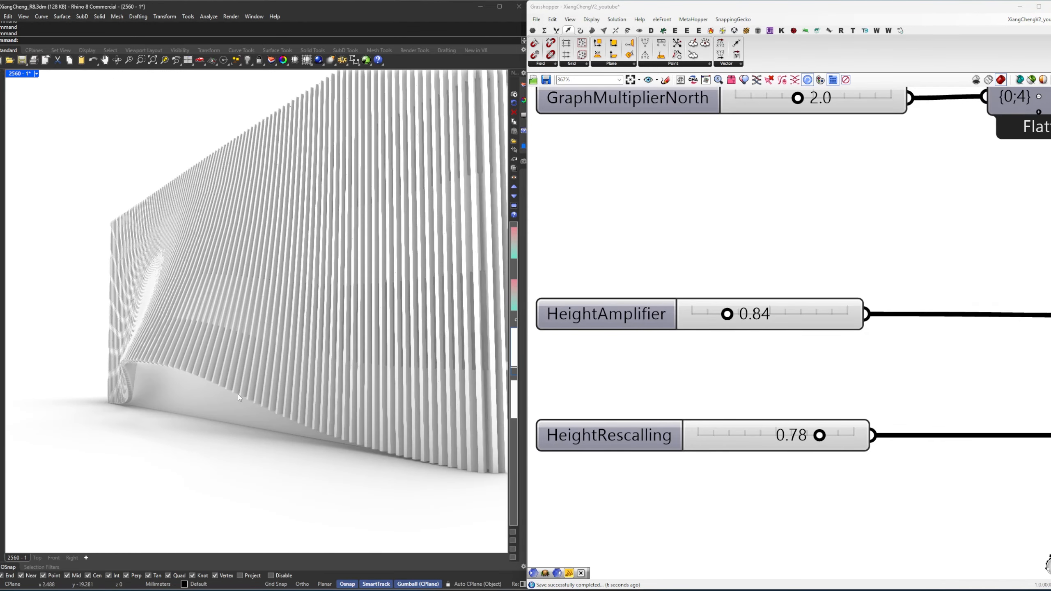
Try the curvatureVector slider at 0.00 and settle on 0.57 while checking the curvature of the facade fins.
scroll(906, 362, down, 4)
right_drag(845, 481, 806, 408)
scroll(806, 408, up, 4)
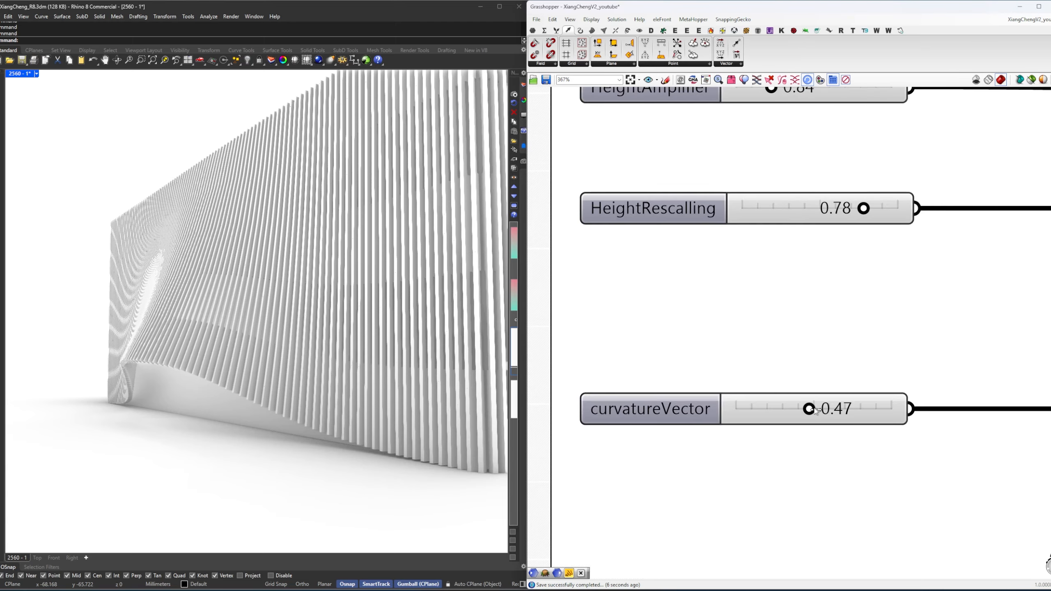
right_drag(252, 333, 410, 363)
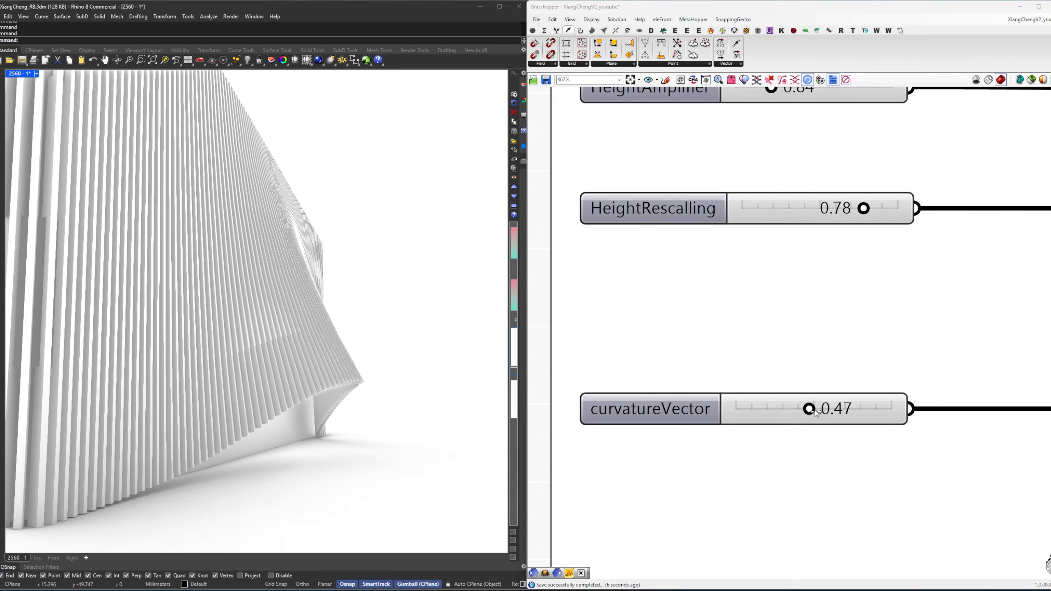
drag(814, 411, 290, 314)
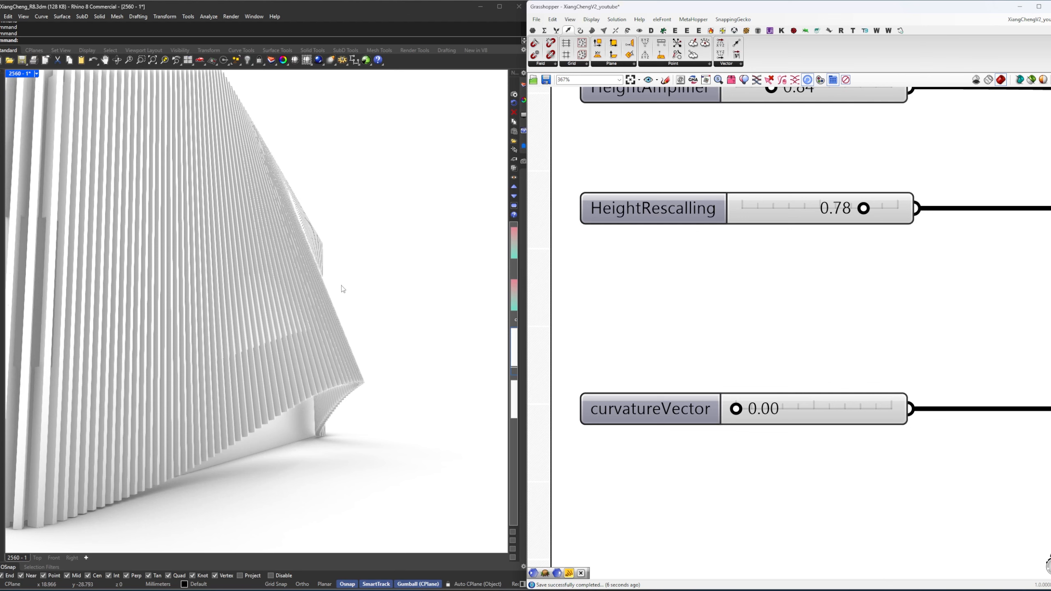
drag(740, 413, 834, 417)
scroll(369, 363, up, 4)
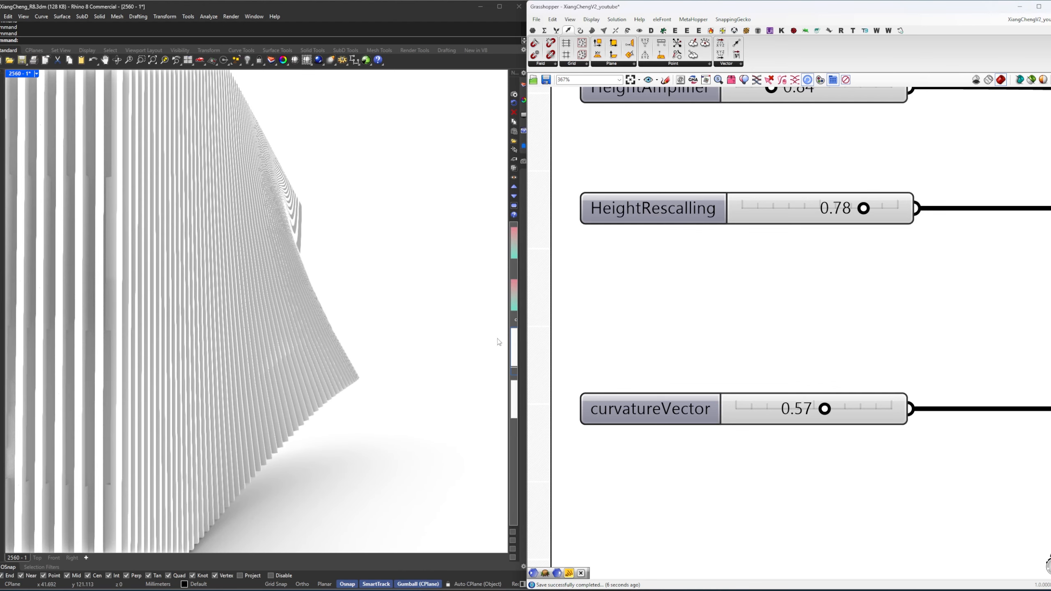
double_click(514, 347)
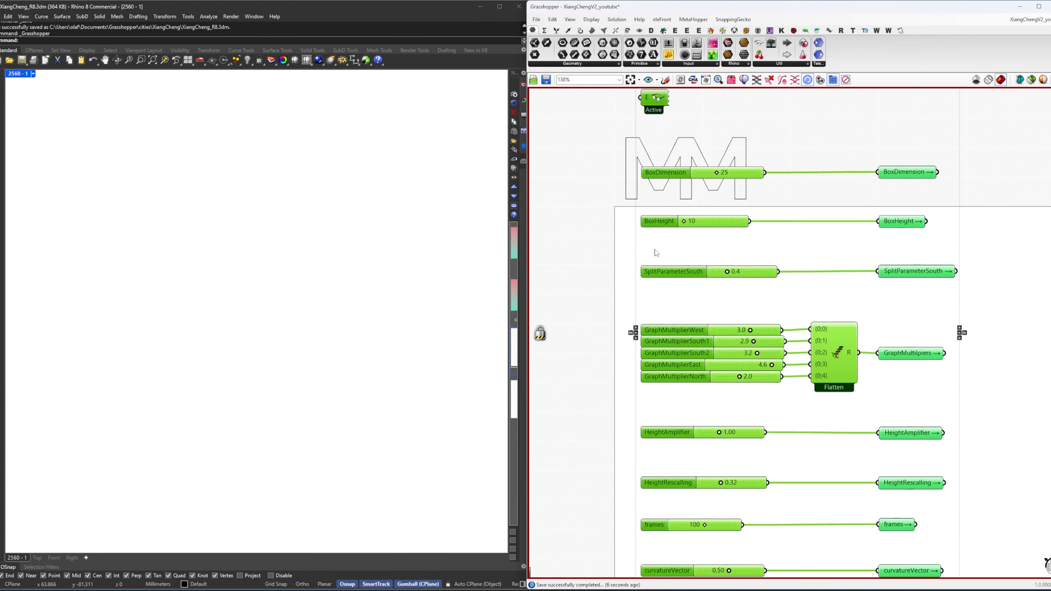
Move the selected sliders, Entwine component and remote senders down inside the canvas frame and deselect them.
drag(690, 232, 681, 347)
click(745, 286)
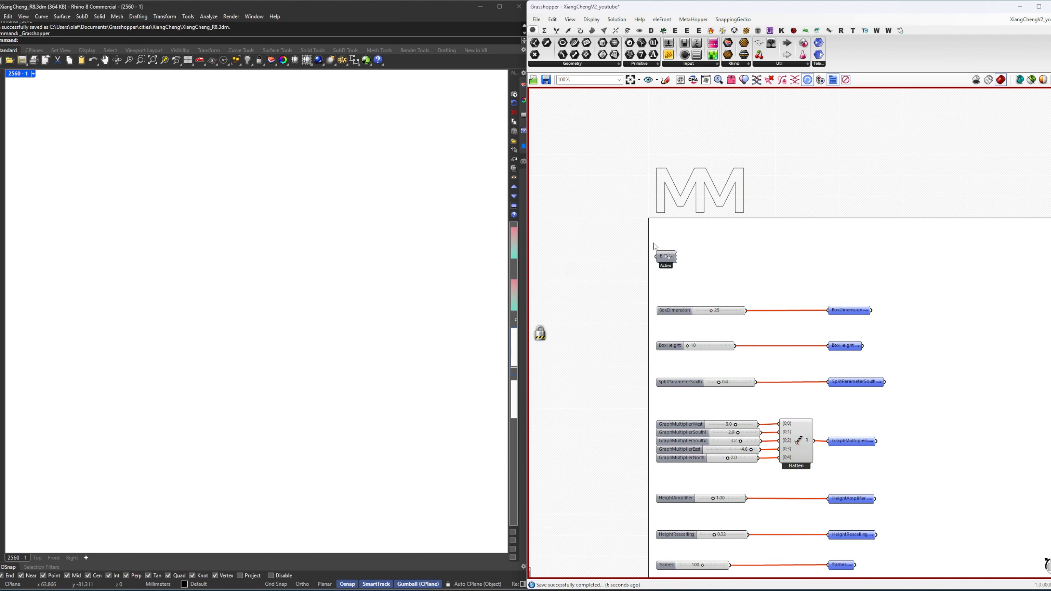
Unlock the Grasshopper solver and select the component marked Active above the sliders.
scroll(671, 251, up, 4)
middle_click(805, 274)
click(669, 277)
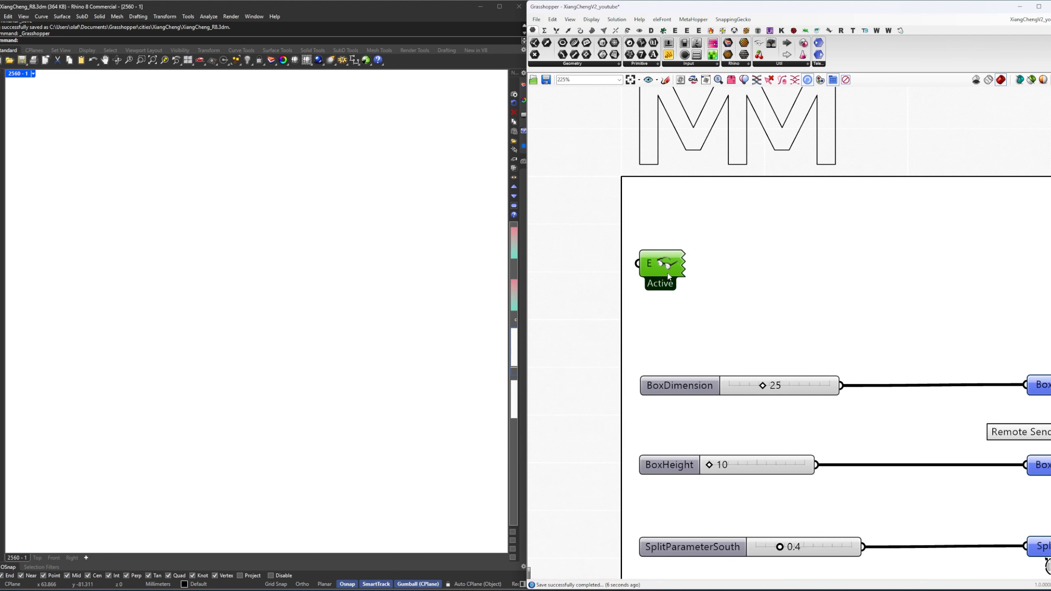
Examine the group of parameter sliders and the Remote Sender components connected to them.
scroll(668, 274, down, 1)
right_drag(925, 291, 757, 201)
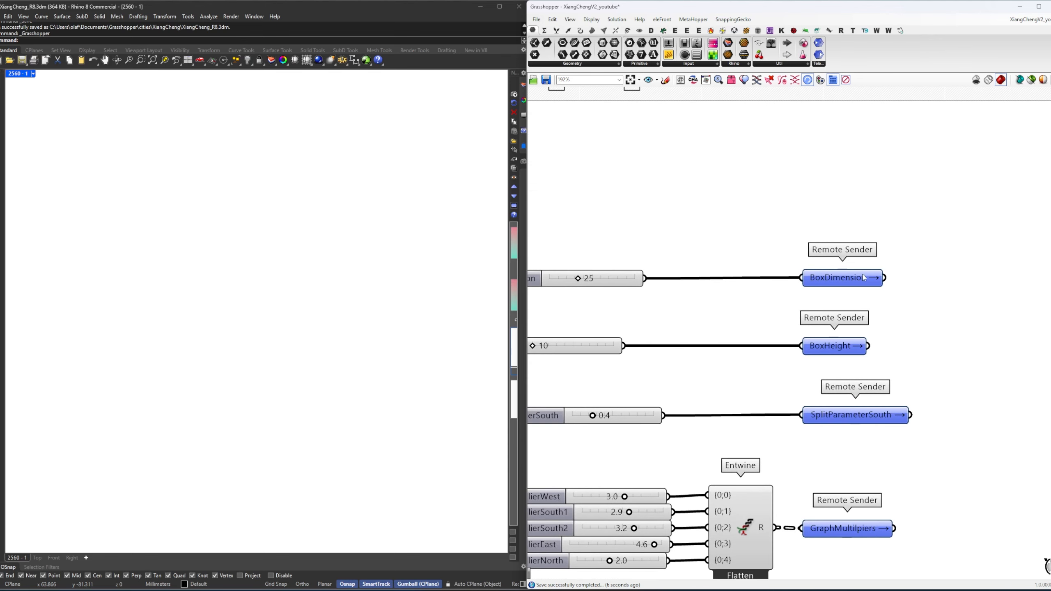
scroll(807, 278, down, 4)
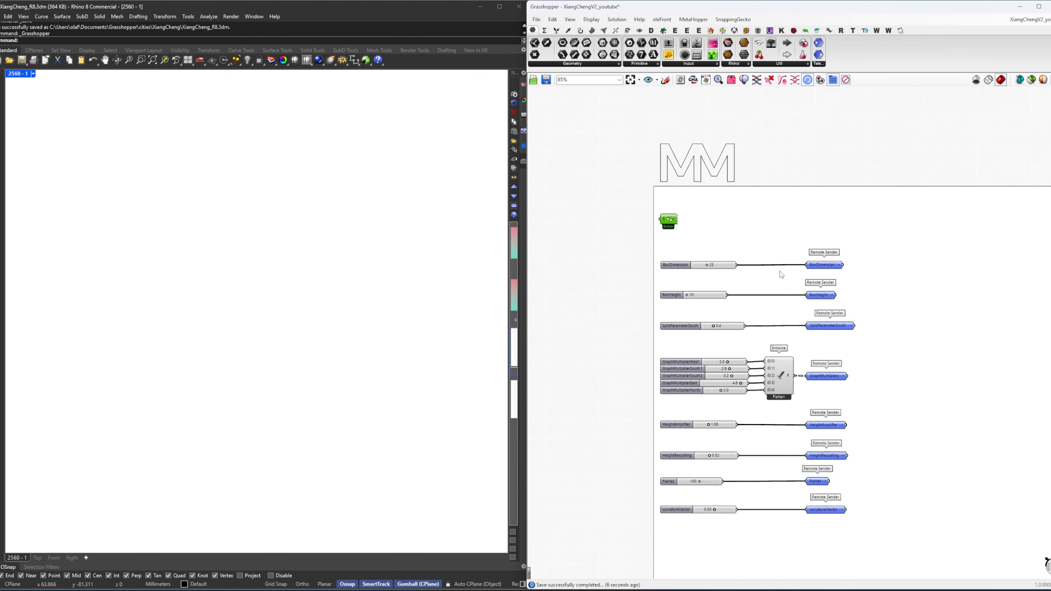
drag(642, 253, 881, 534)
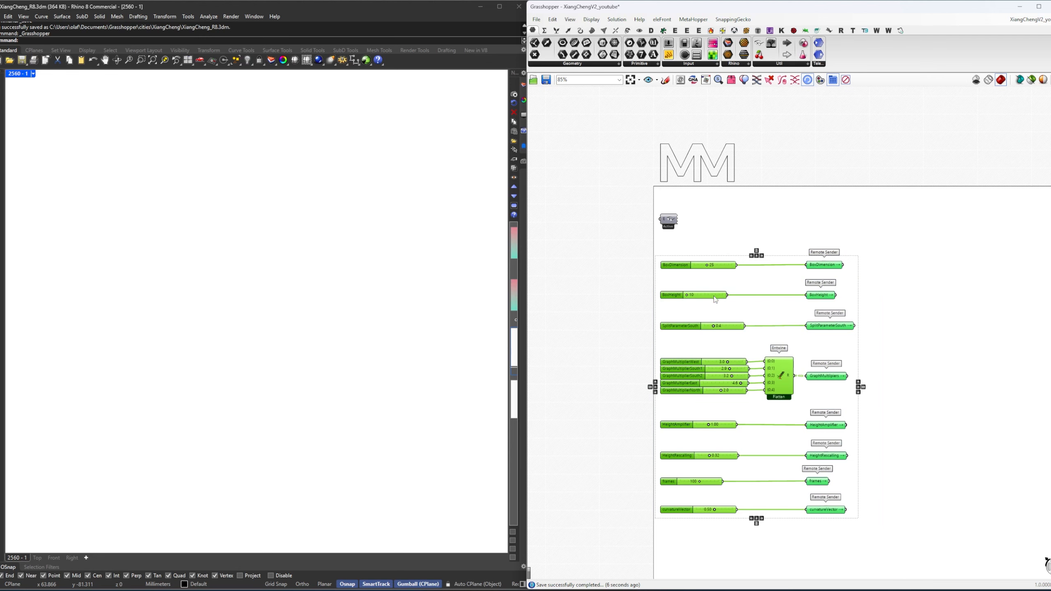
click(750, 307)
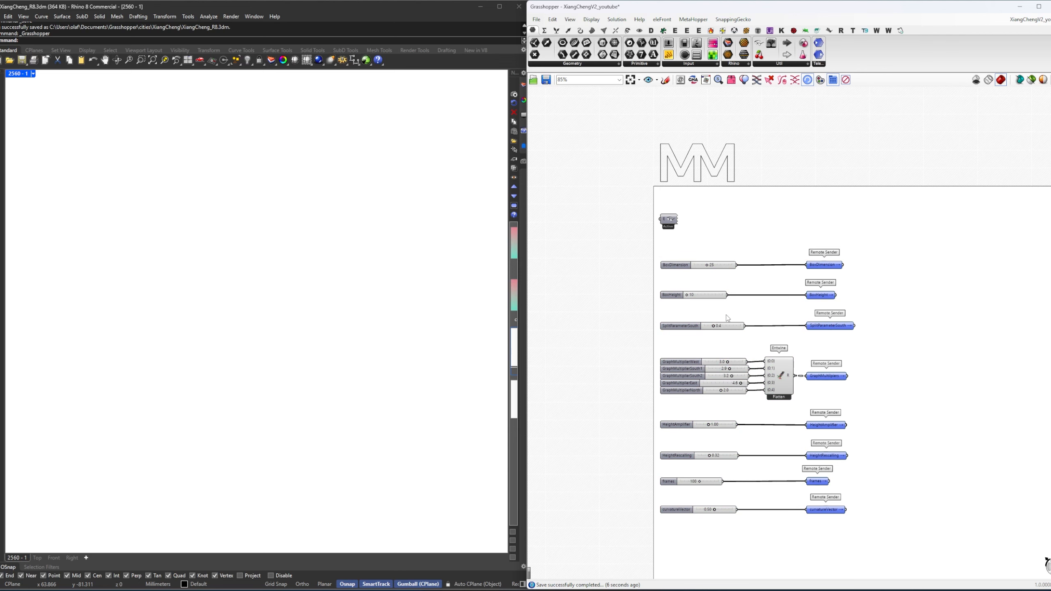
right_drag(727, 318, 699, 297)
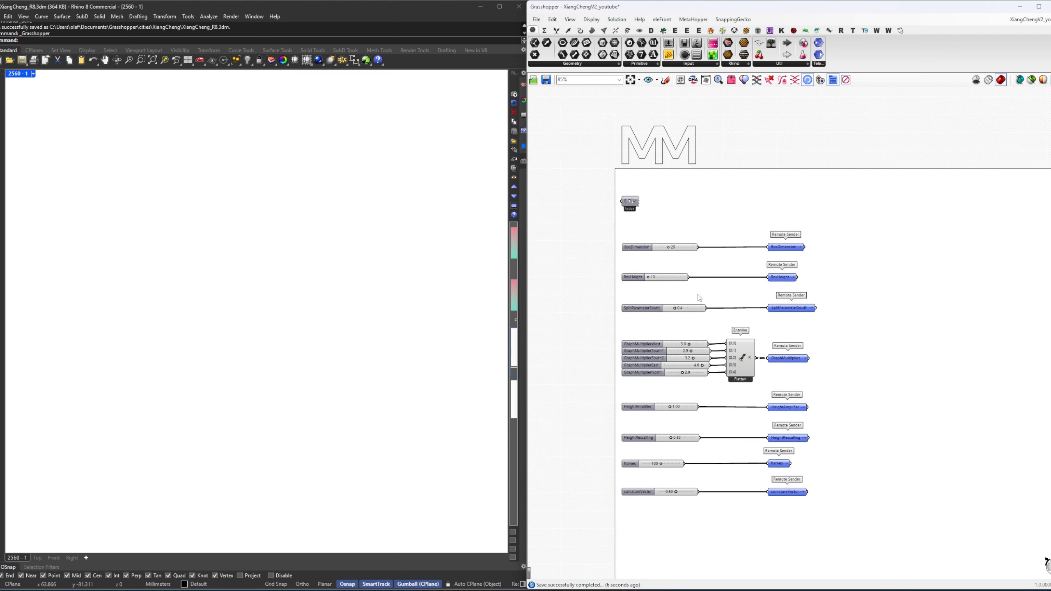
Examine the BoxDimension and BoxHeight sliders together with the Remote Senders they feed.
scroll(653, 266, up, 2)
scroll(653, 266, up, 1)
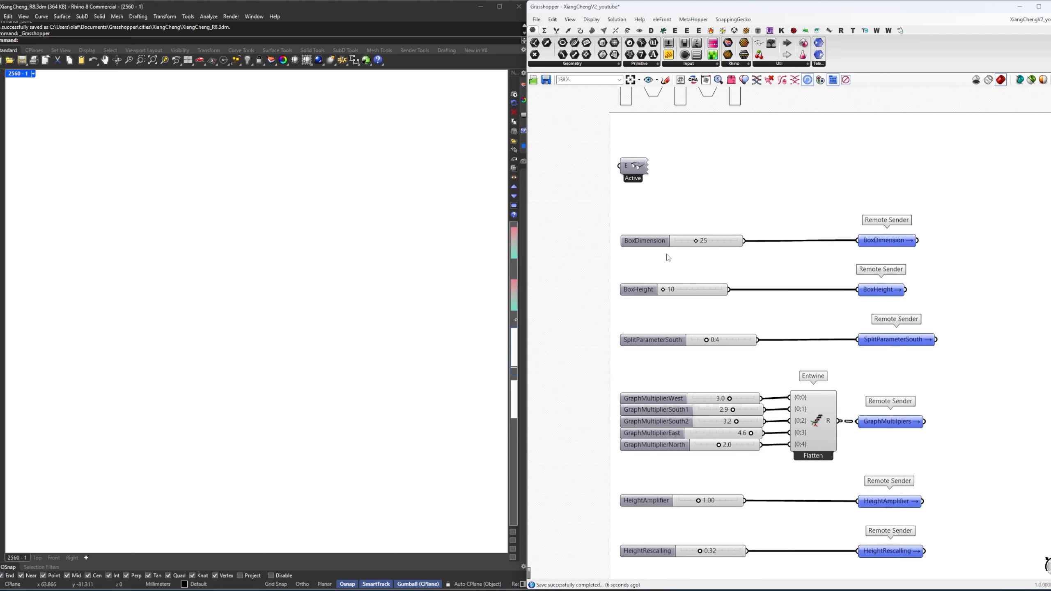
click(640, 240)
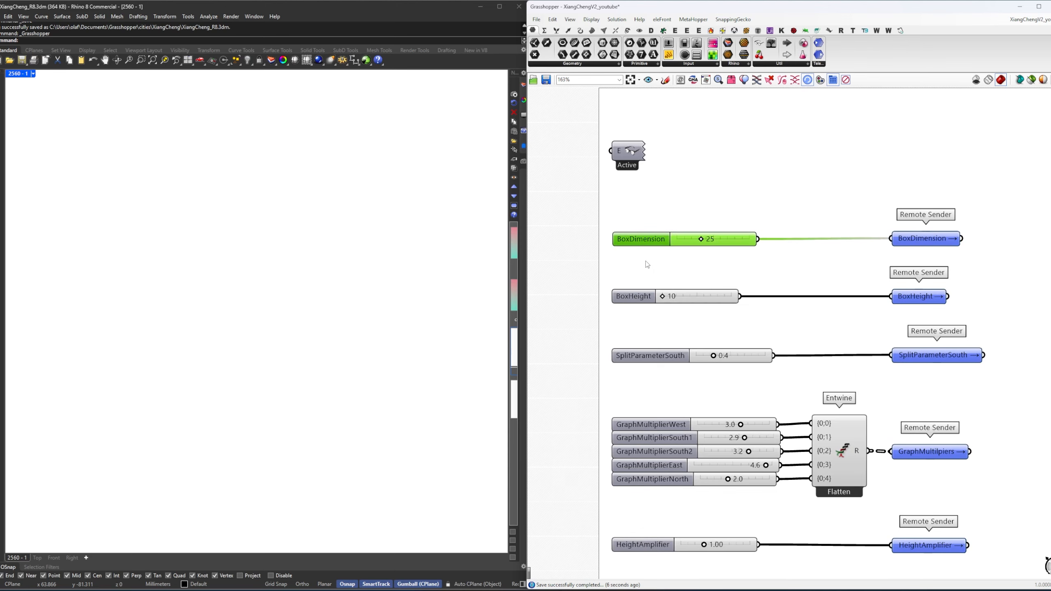
click(639, 301)
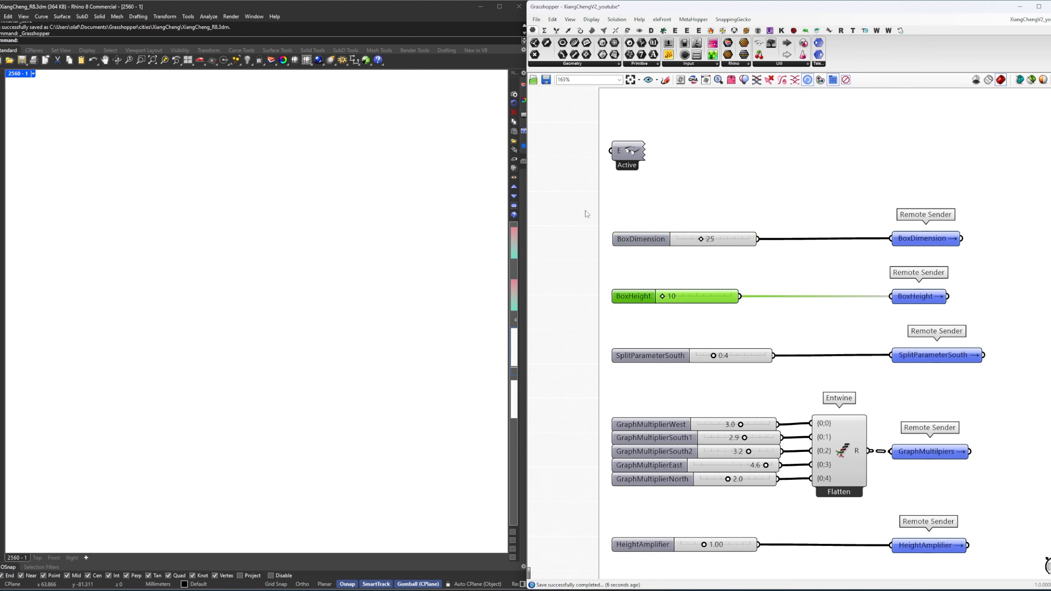
drag(586, 210, 977, 323)
right_drag(961, 297, 755, 310)
click(792, 289)
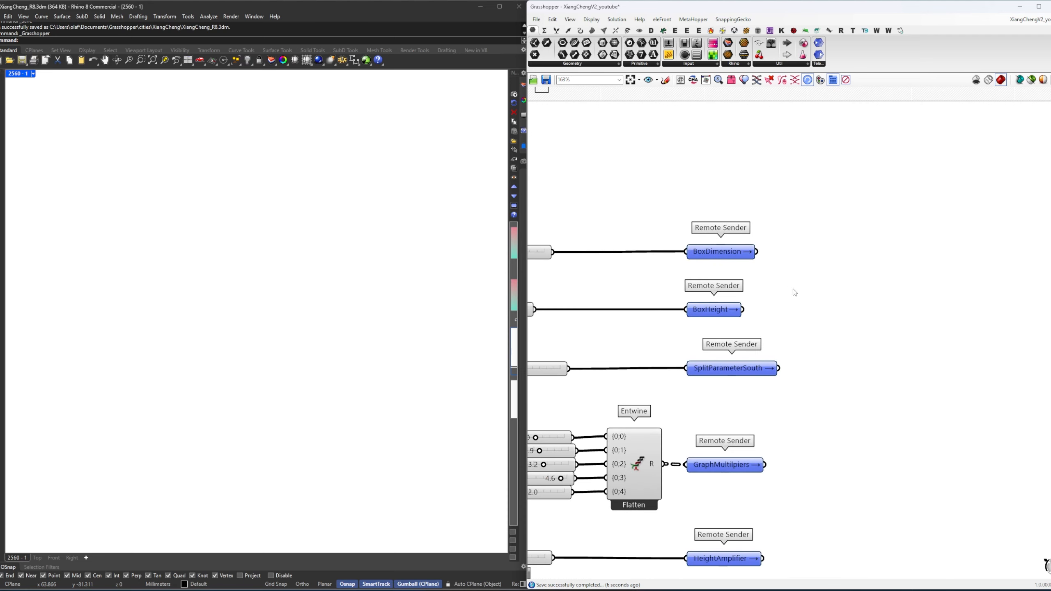
Create a Remote Receiver from each of the BoxDimension and BoxHeight Remote Senders.
double_click(701, 250)
click(710, 300)
double_click(712, 310)
click(929, 313)
right_drag(929, 312, 801, 346)
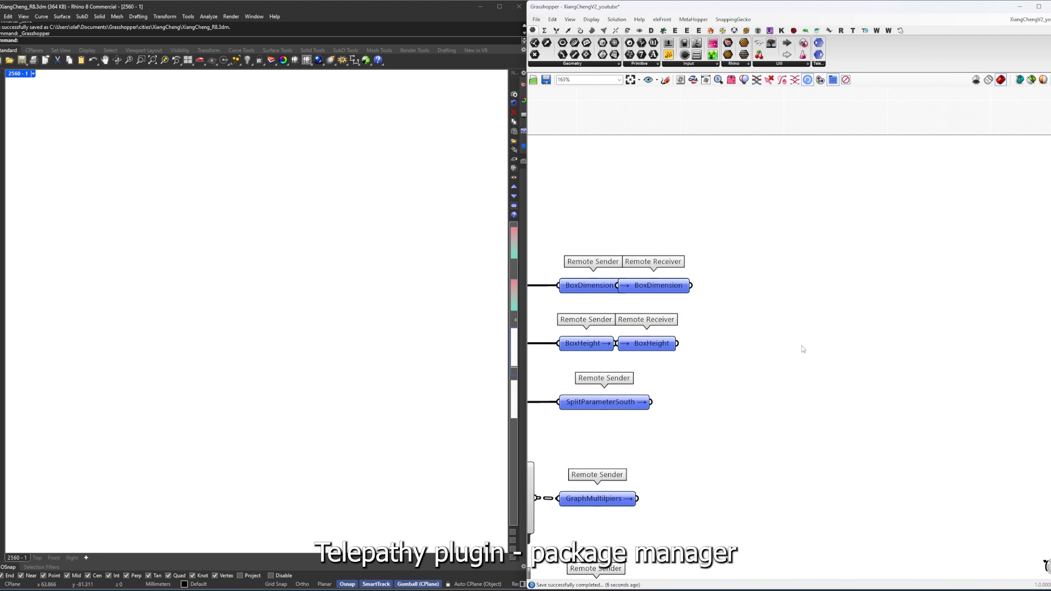
Move both new receivers away from their senders into empty canvas space and place the BoxHeight receiver closer beneath BoxDimension.
drag(801, 347, 936, 251)
right_drag(1035, 270, 837, 271)
click(837, 272)
click(739, 308)
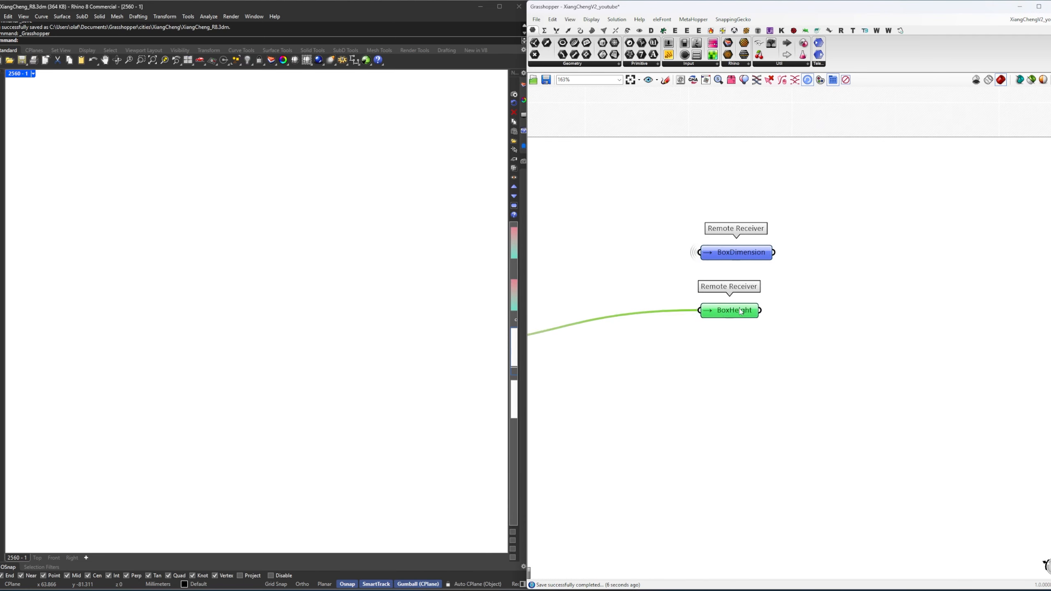
drag(739, 310, 739, 299)
click(842, 293)
Add a Domain Box component beside the two receivers and inspect its box preview in the Rhino viewport.
double_click(841, 290)
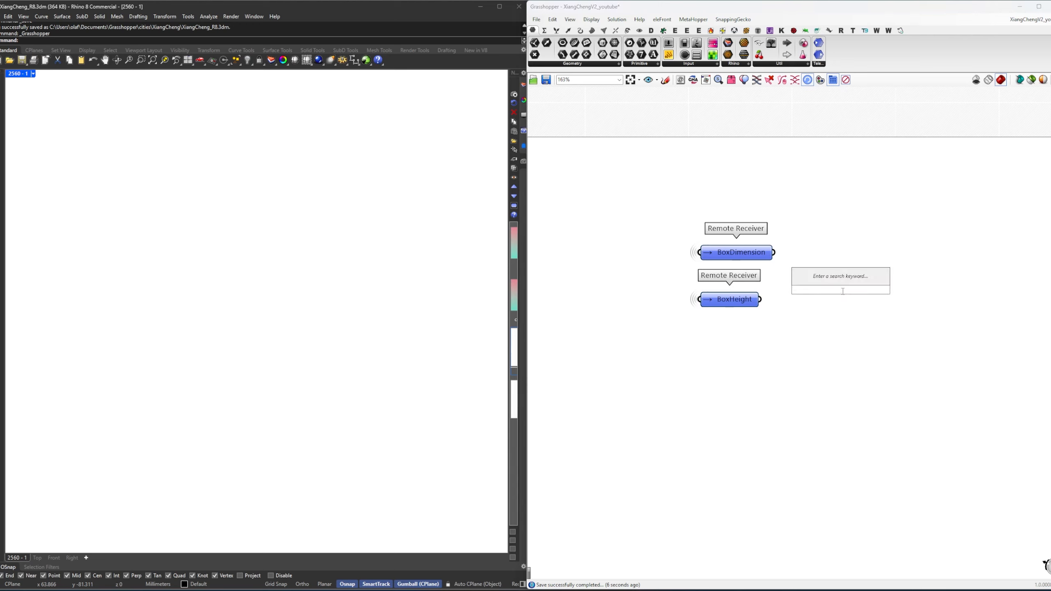
text(box dom)
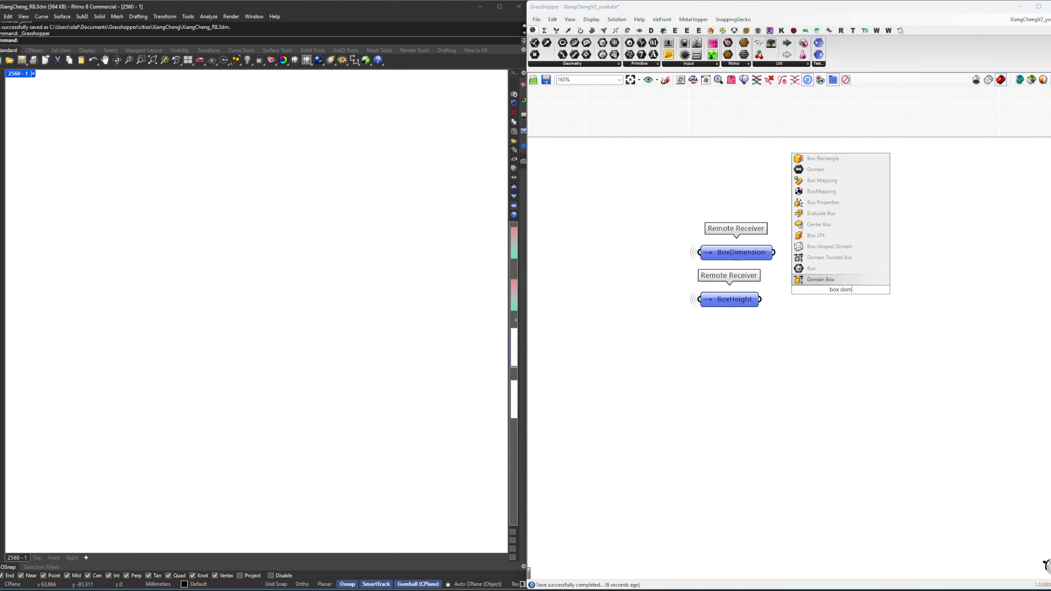
text(ain)
key(Return)
drag(842, 291, 851, 264)
drag(827, 286, 828, 288)
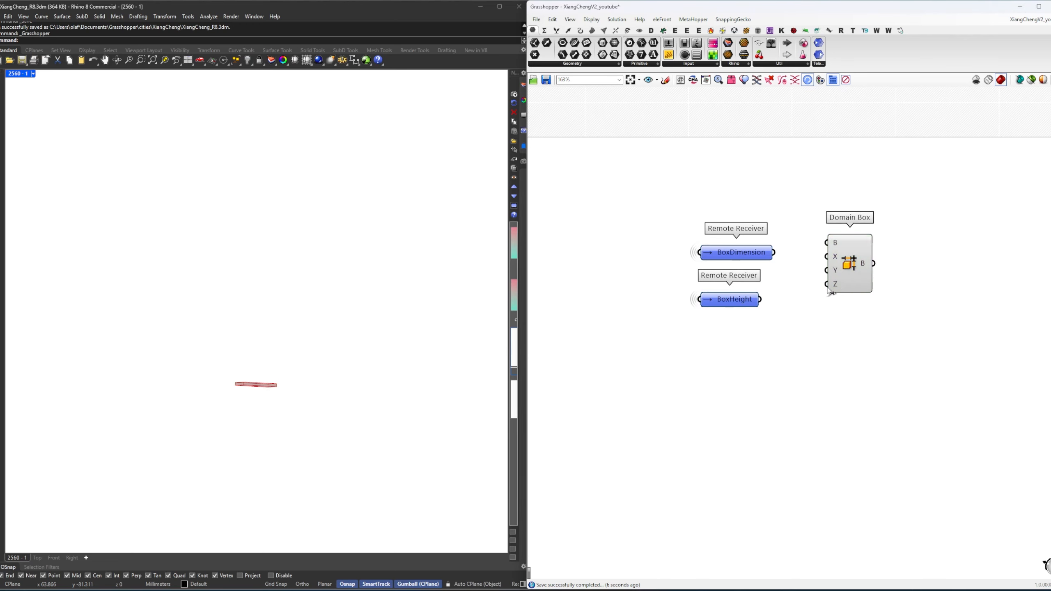
right_drag(266, 322, 272, 345)
scroll(268, 396, up, 5)
right_drag(268, 397, 272, 410)
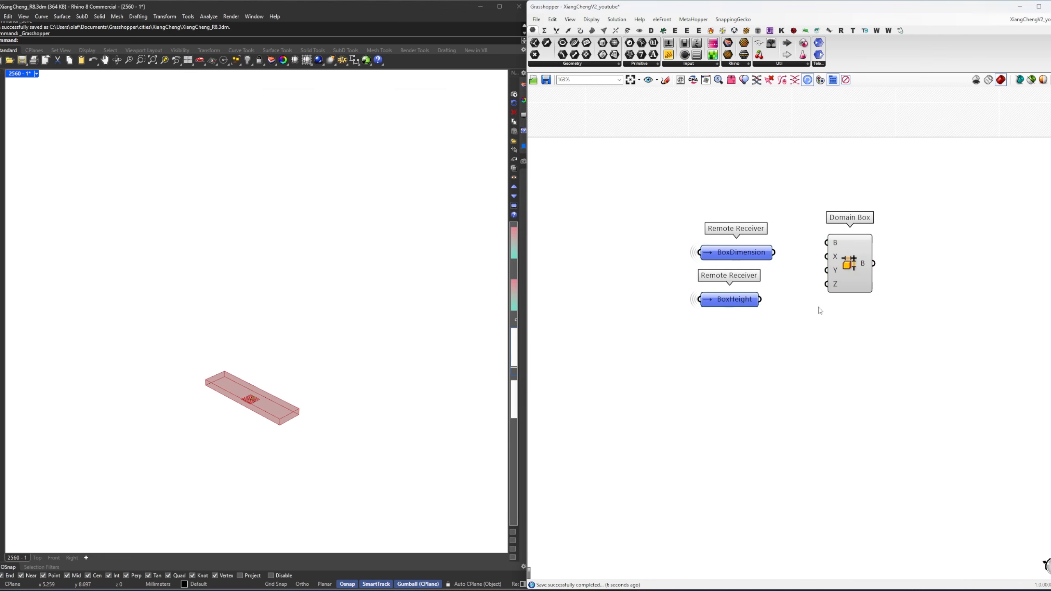
Space the Domain Box further from the receivers and connect the BoxDimension receiver to its X input.
drag(845, 271, 903, 257)
click(811, 264)
right_drag(775, 264, 747, 270)
scroll(747, 270, up, 1)
drag(742, 253, 867, 240)
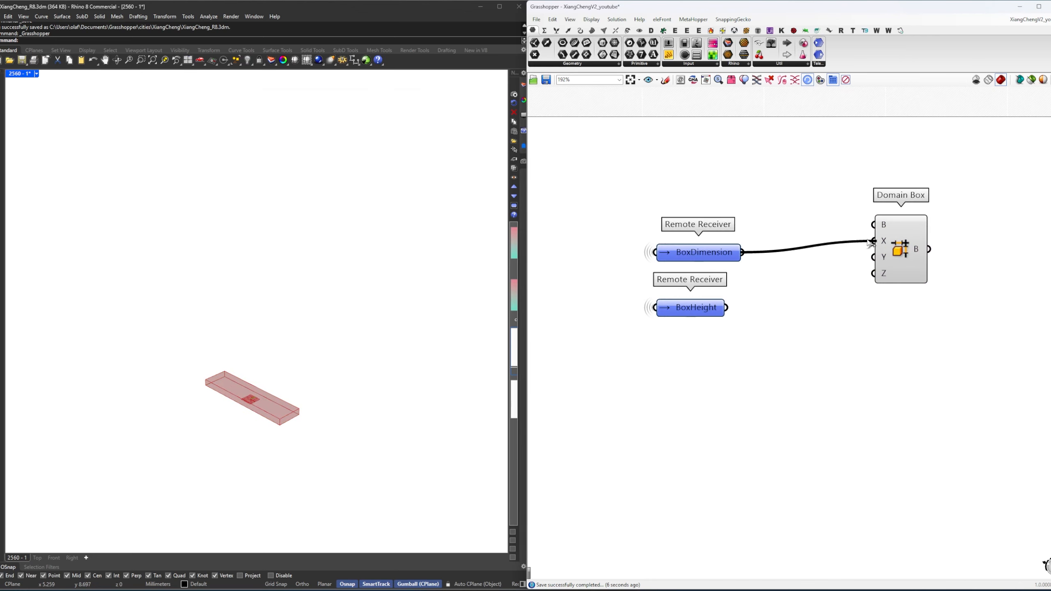
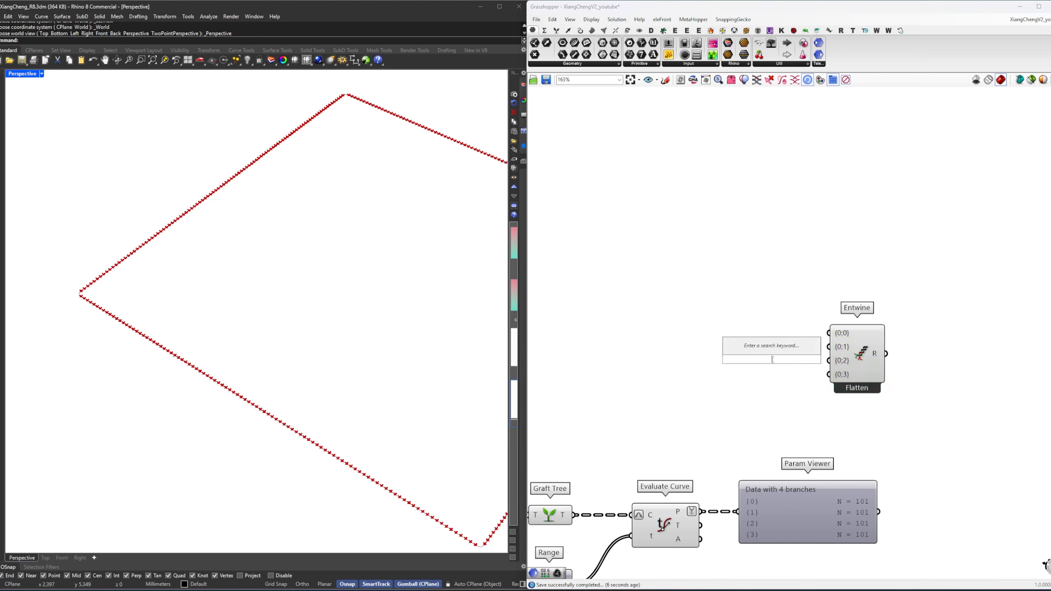
Add a panel containing 0 and connect it to the Entwine inputs {0;0}, {0;2} and {0;3}.
text(0)
key(Return)
scroll(772, 358, up, 3)
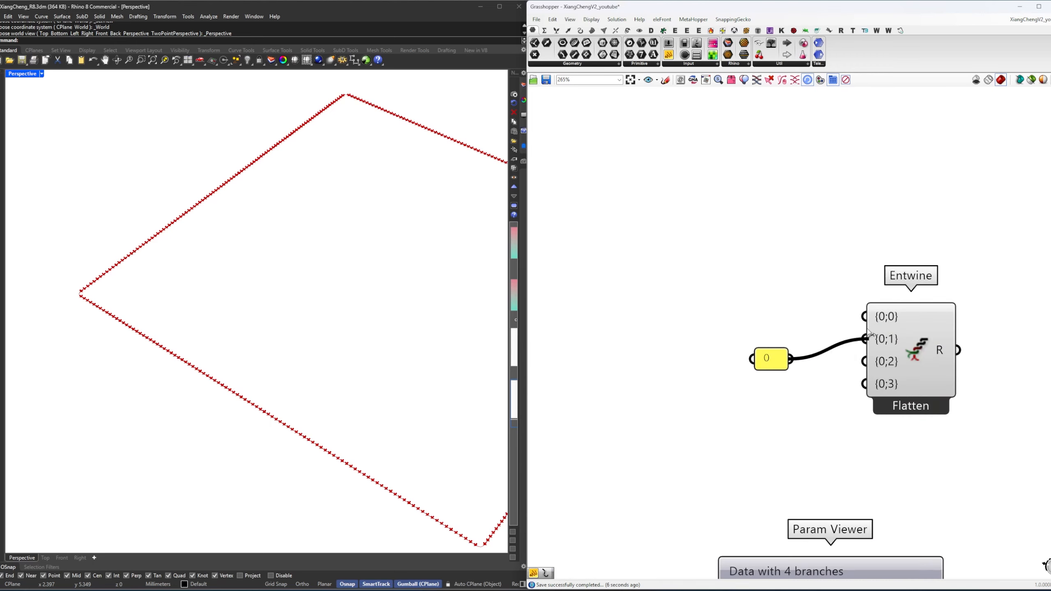
drag(869, 333, 865, 317)
drag(772, 360, 799, 317)
right_drag(817, 356, 749, 362)
click(749, 361)
drag(754, 328, 794, 390)
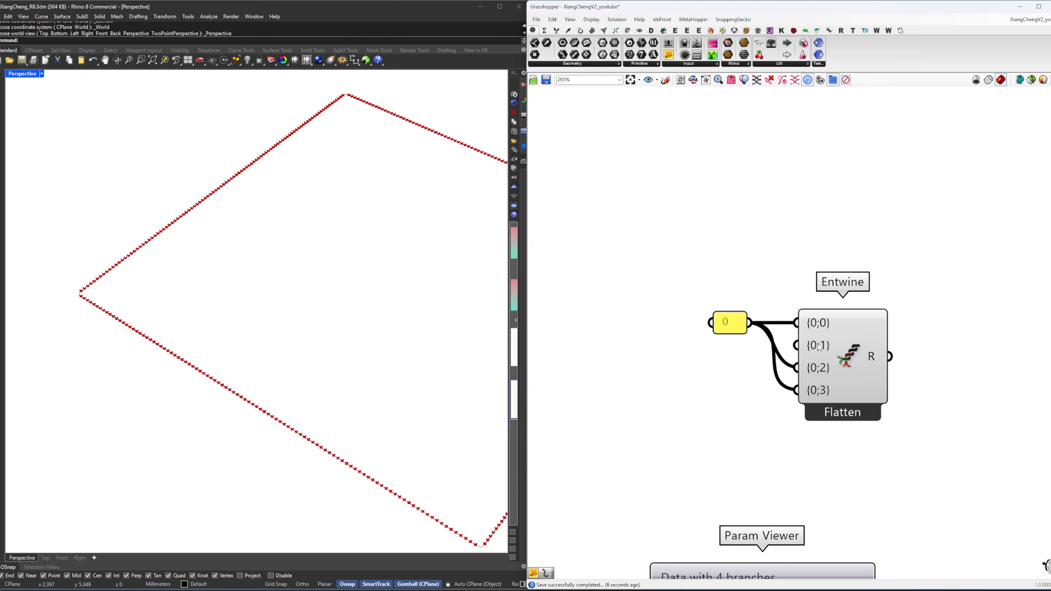
Locate the SplitParameterSouth slider among the parameters and set it to 0.7.
scroll(749, 389, down, 3)
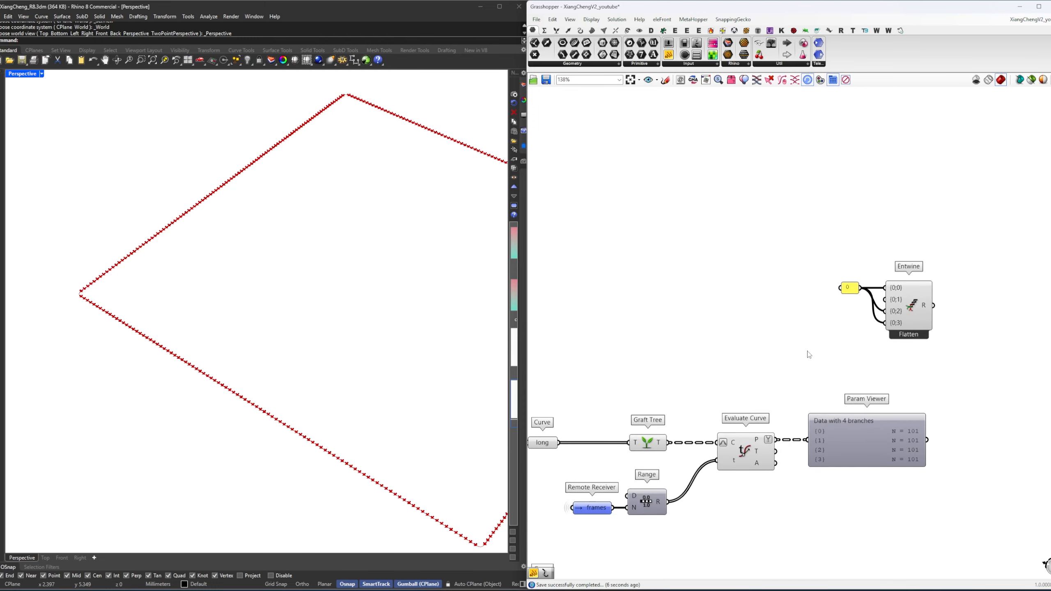
scroll(809, 354, down, 4)
right_drag(809, 354, 983, 334)
right_drag(643, 260, 999, 282)
scroll(690, 314, up, 4)
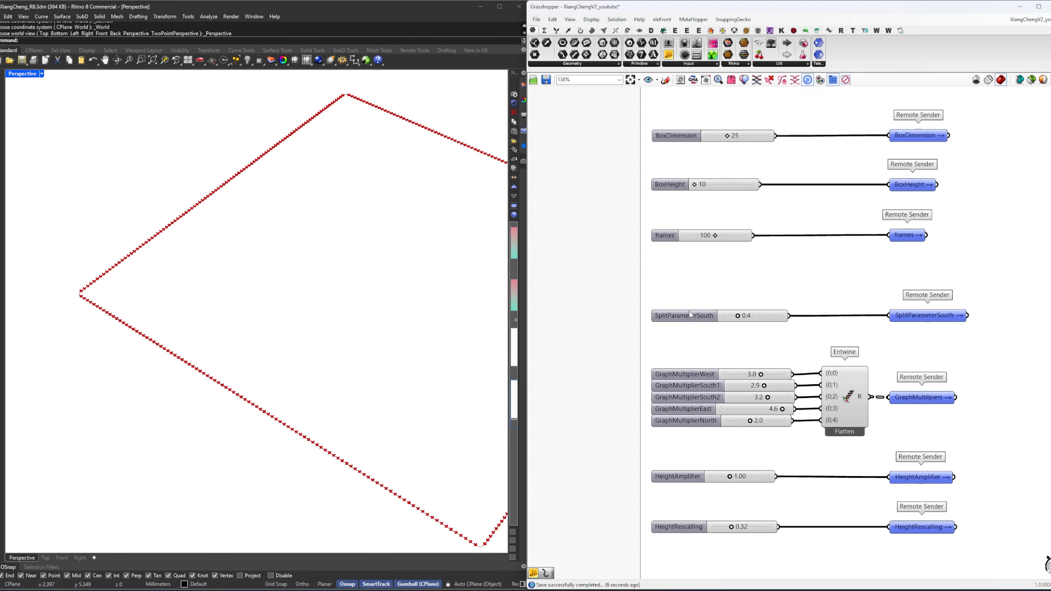
scroll(690, 315, up, 2)
drag(614, 273, 1026, 317)
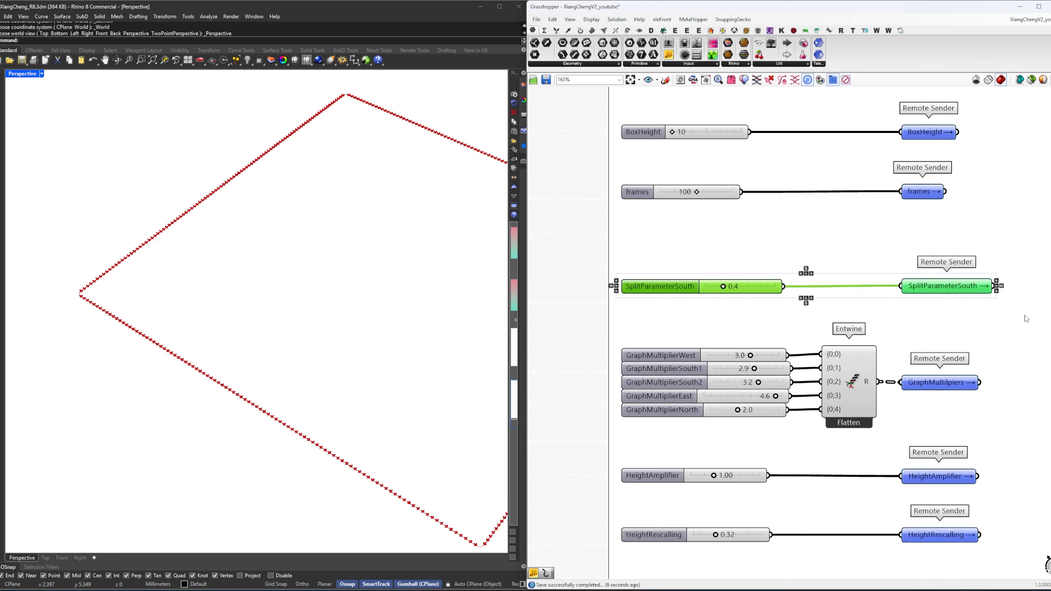
click(664, 276)
scroll(664, 275, up, 4)
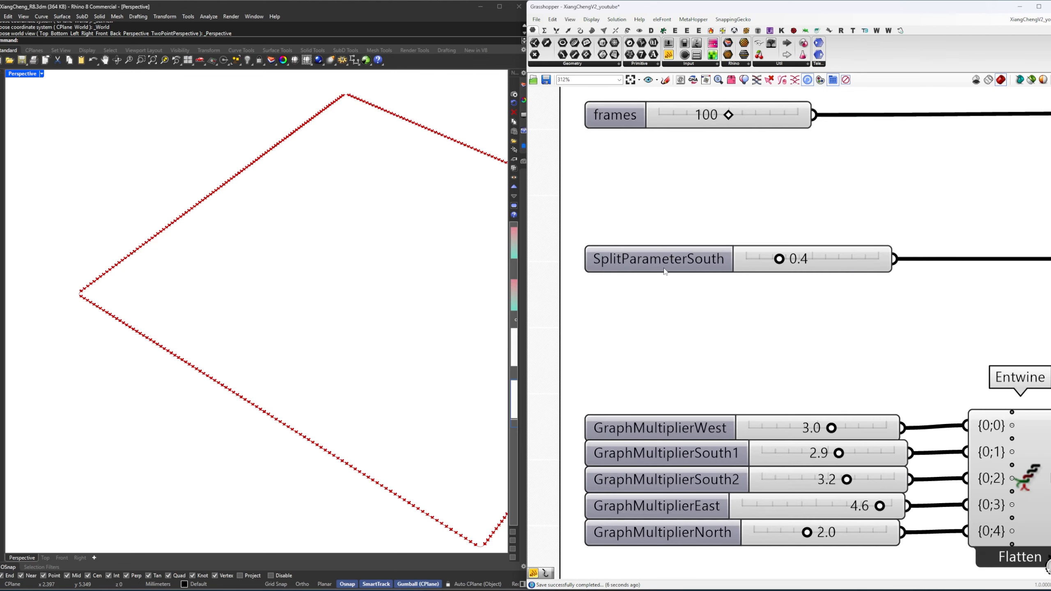
scroll(641, 311, down, 3)
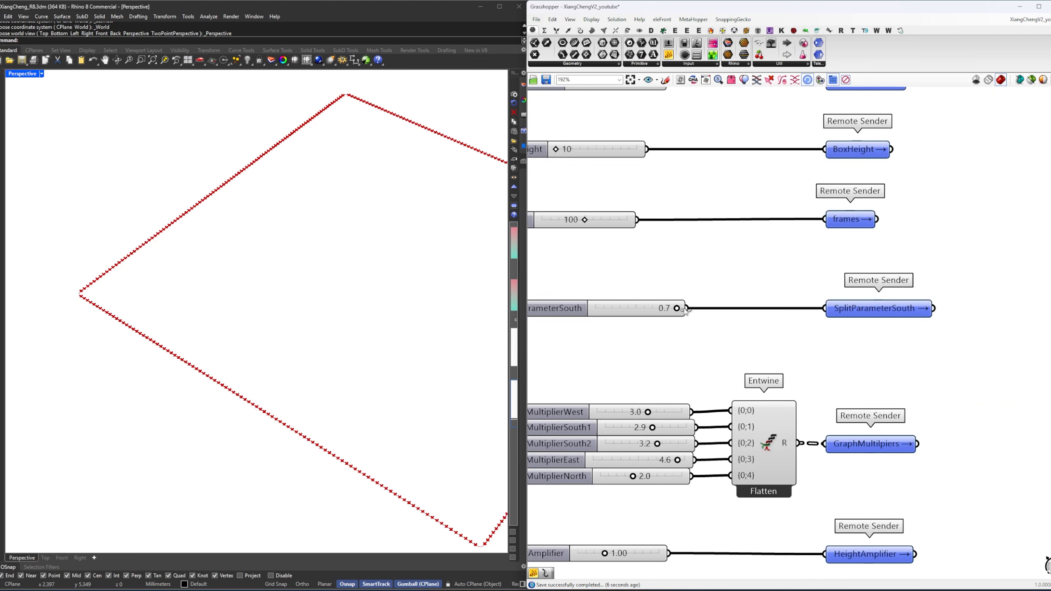
drag(595, 308, 708, 324)
Create a Remote Receiver for the SplitParameterSouth sender and place it above the Graft Tree, near the Entwine component.
scroll(733, 329, down, 4)
click(720, 318)
key(ctrl+c)
right_drag(803, 345, 717, 344)
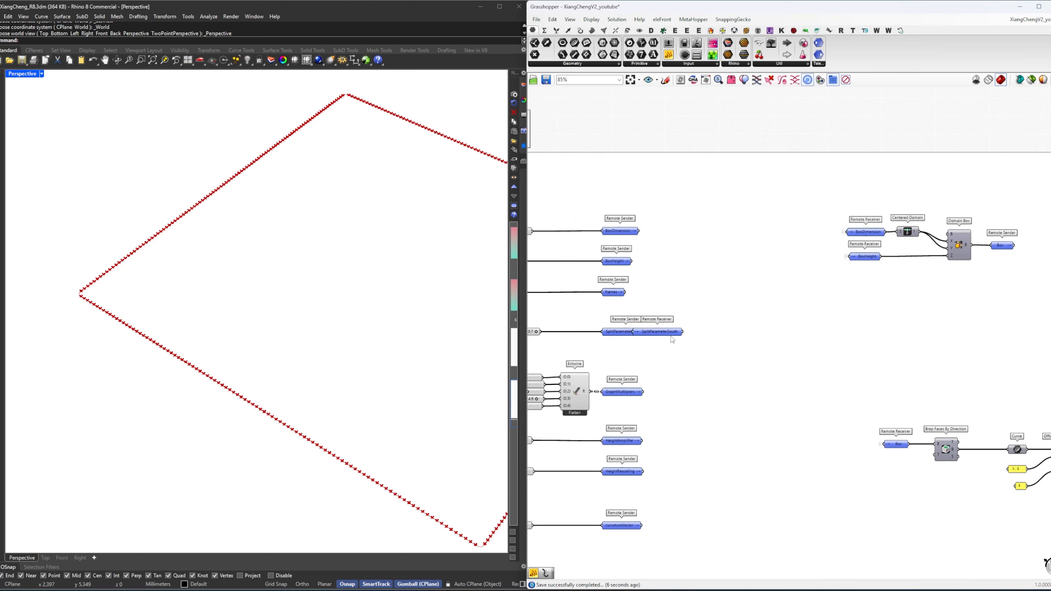
key(ctrl+v)
right_drag(900, 346, 699, 286)
scroll(699, 284, up, 2)
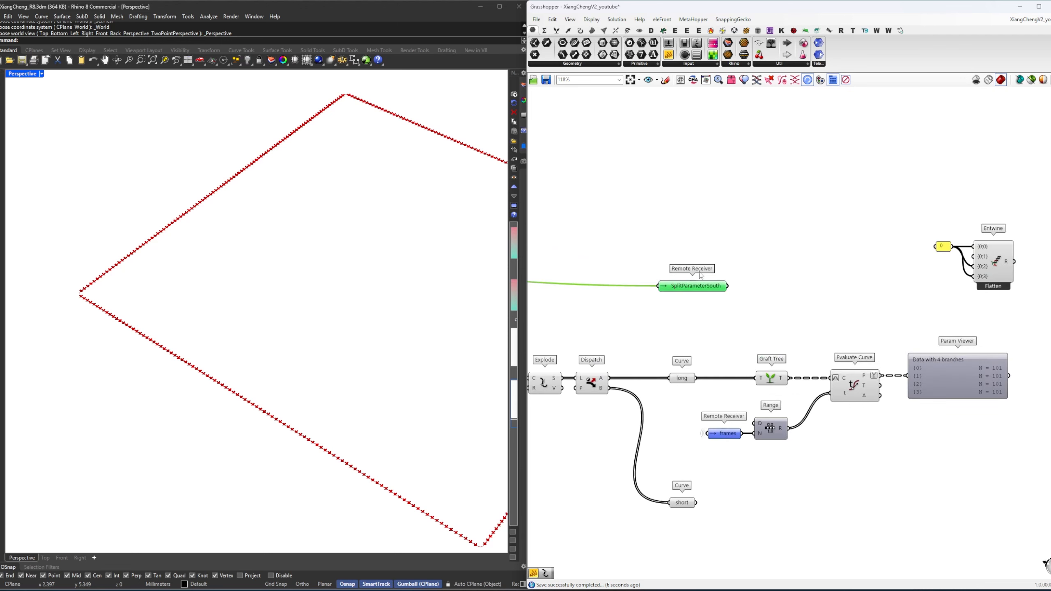
drag(701, 276, 794, 260)
right_drag(794, 259, 682, 243)
click(699, 302)
Add a List Length component below the SplitParameterSouth receiver and connect the Range output to it.
scroll(700, 302, up, 2)
double_click(739, 293)
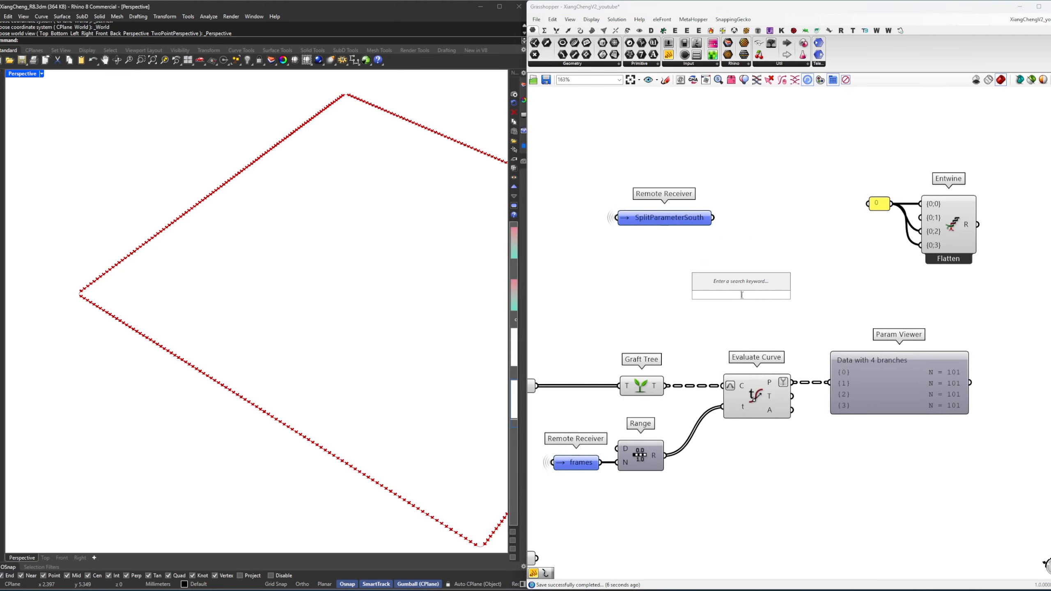
click(740, 291)
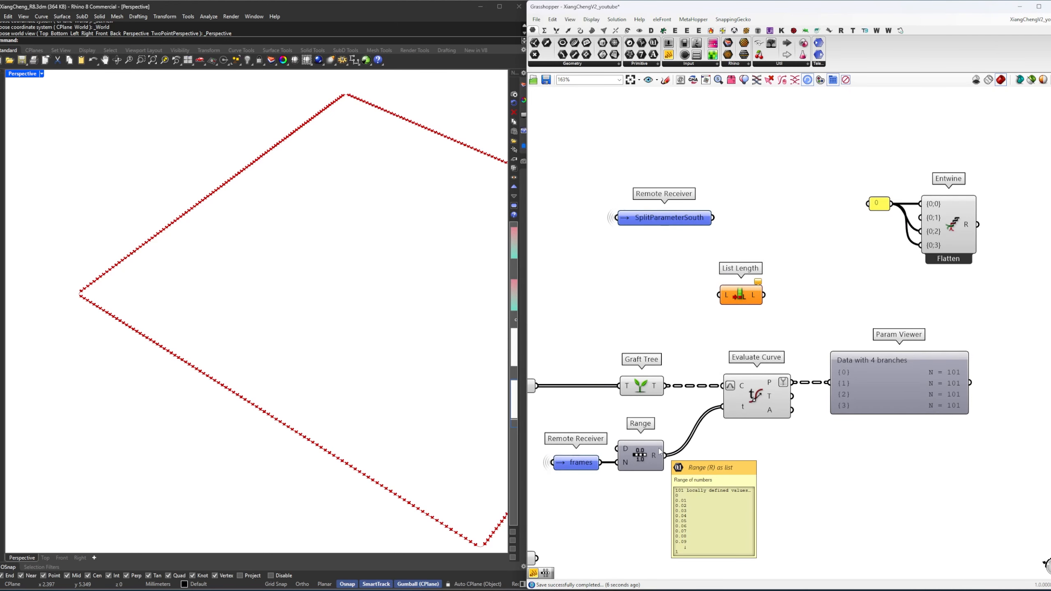
drag(661, 455, 761, 288)
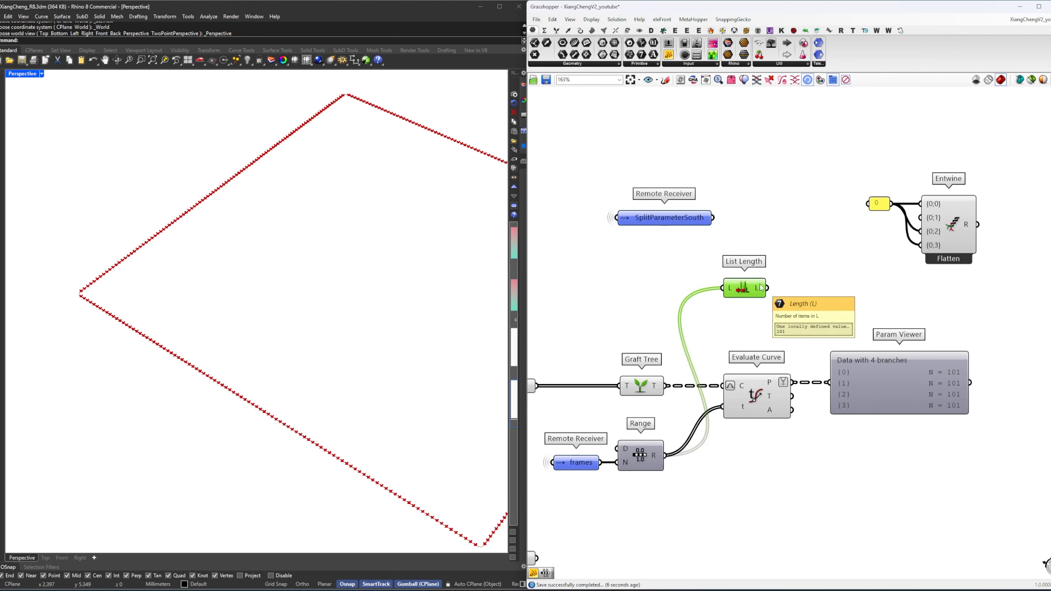
right_drag(761, 288, 747, 327)
click(725, 275)
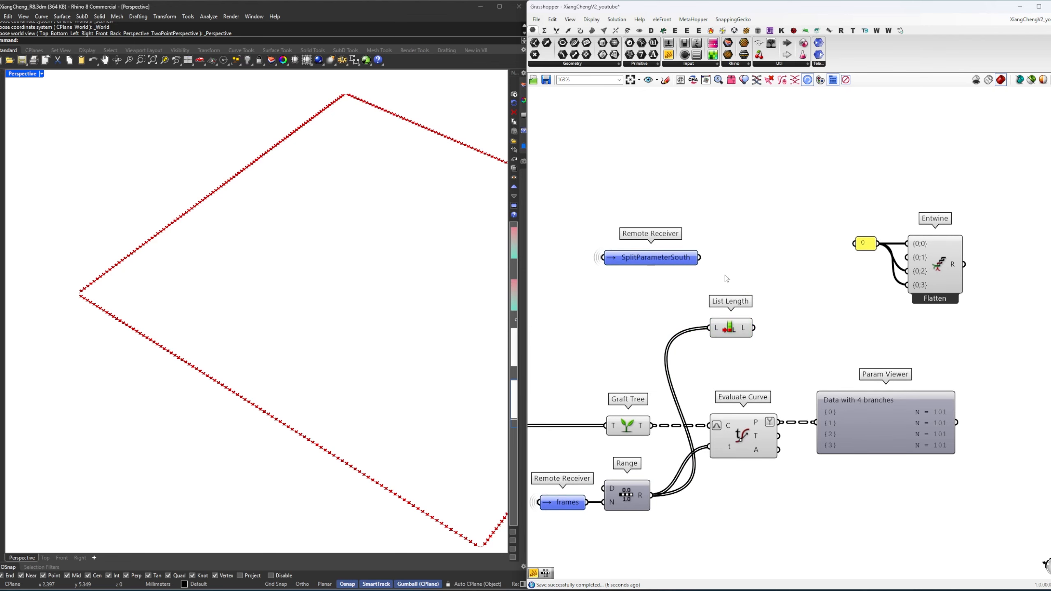
Add a Multiplication component with the SplitParameterSouth receiver as input A and the List Length output as input B.
drag(679, 260, 738, 260)
click(756, 304)
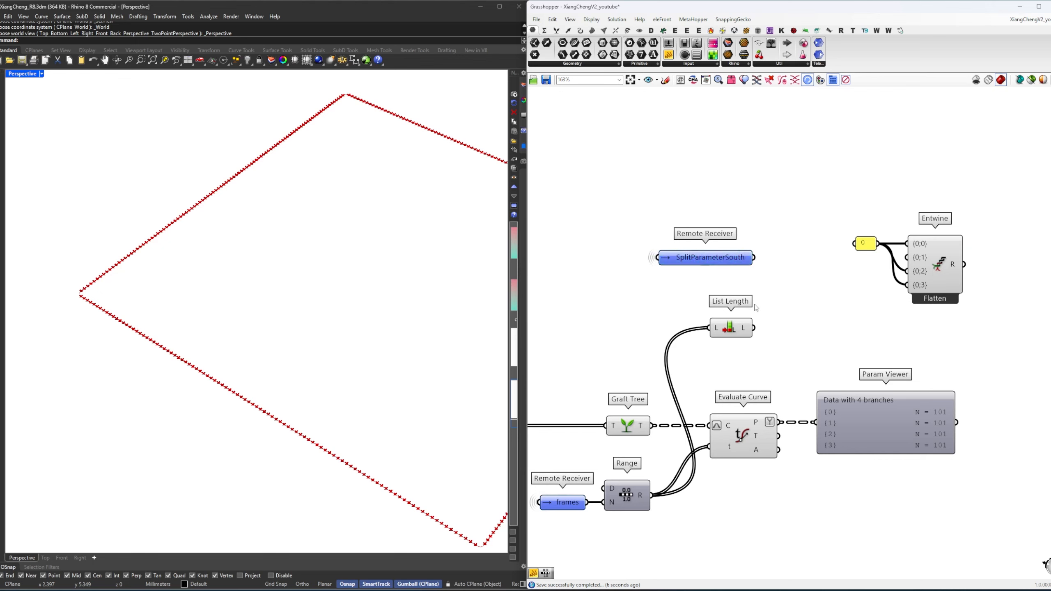
drag(744, 322, 820, 272)
double_click(778, 295)
text(*)
key(Return)
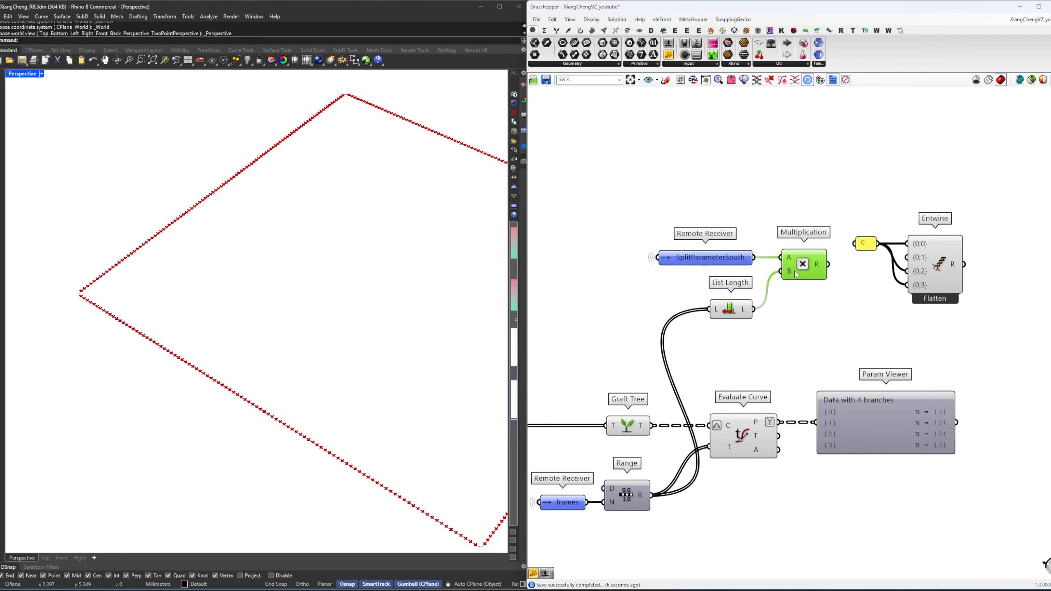
mouse_move(824, 270)
Move the Entwine and its 0 panel further from the Multiplication, and add a panel that reads the Multiplication result.
right_drag(823, 267, 659, 327)
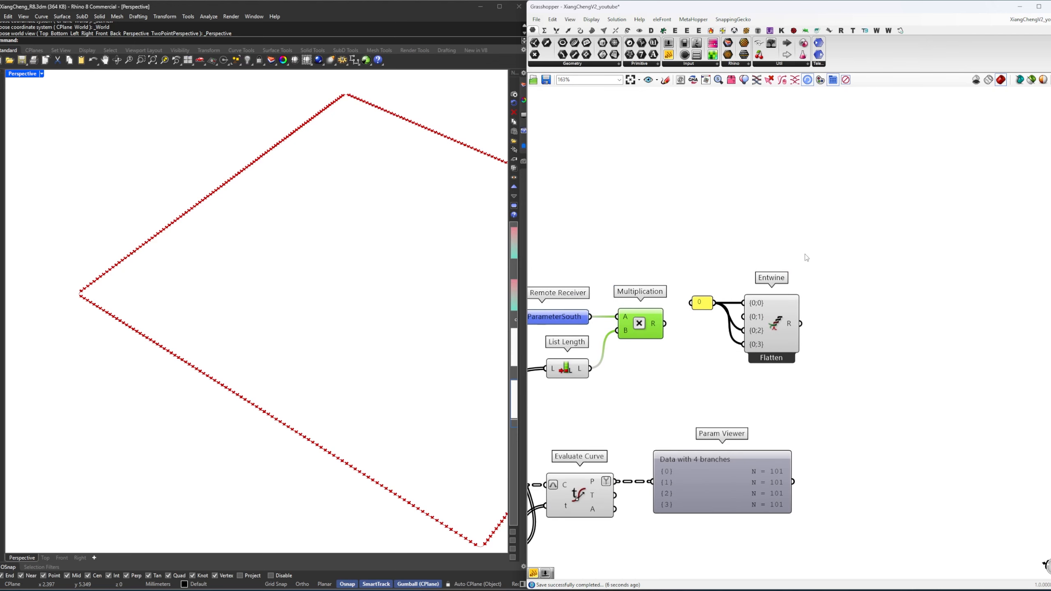
drag(808, 252, 690, 356)
drag(765, 318, 866, 275)
double_click(737, 258)
text(//)
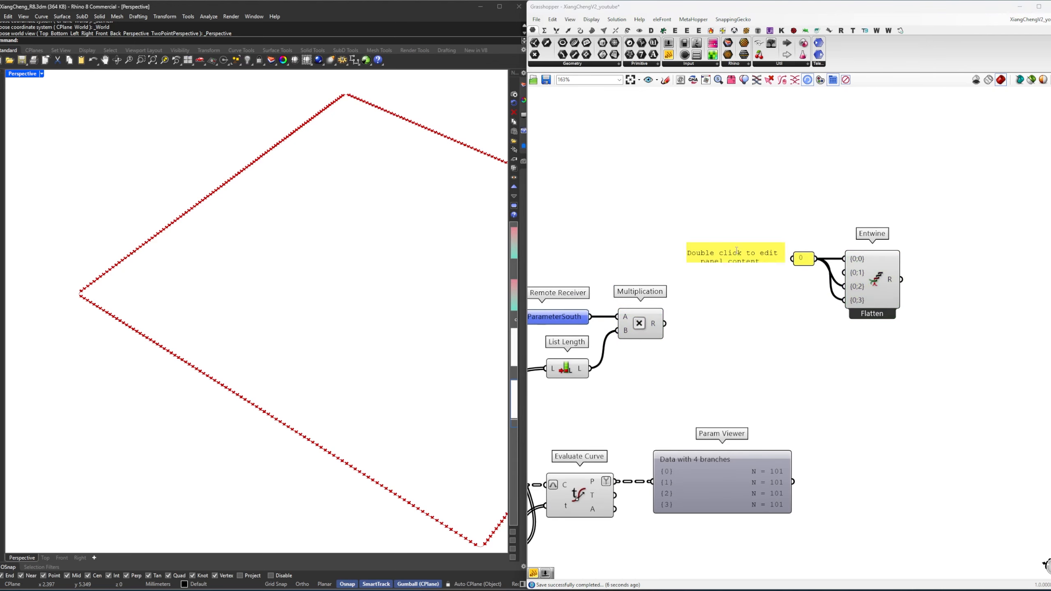
key(Return)
drag(790, 292, 791, 258)
drag(666, 324, 699, 231)
click(703, 256)
right_drag(721, 270, 742, 296)
drag(951, 363, 886, 302)
click(817, 363)
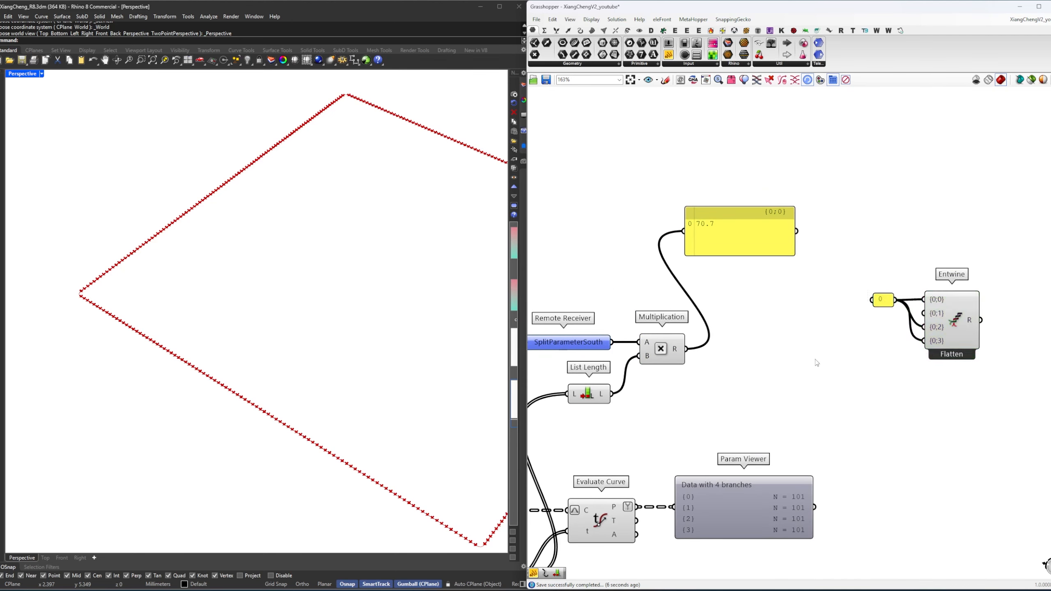
Add an Integer parameter after the Multiplication and feed the result panel from it to check the rounded value.
double_click(757, 346)
text(integ)
key(Return)
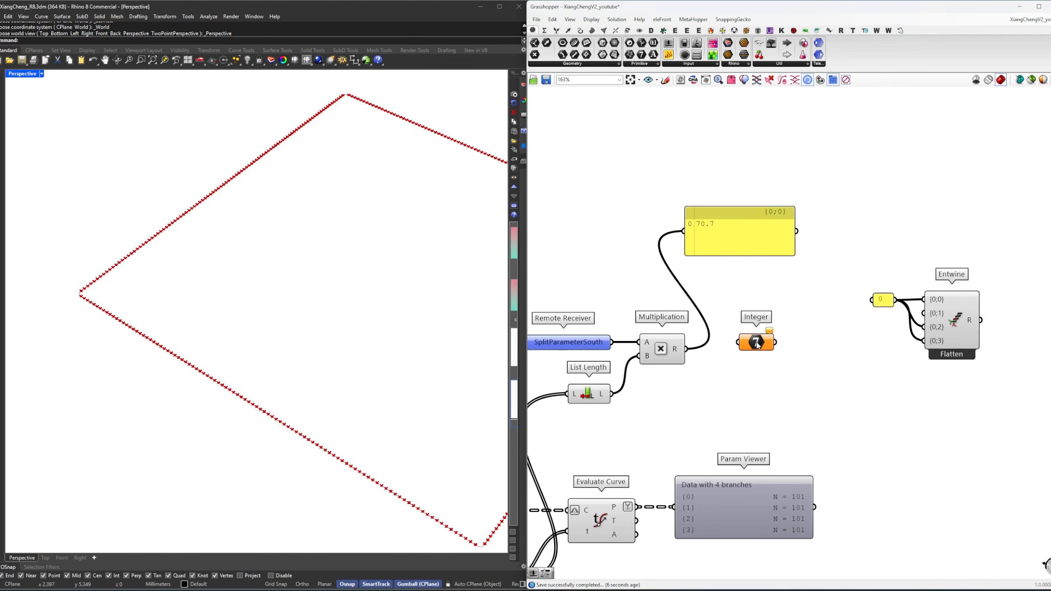
drag(753, 351, 684, 231)
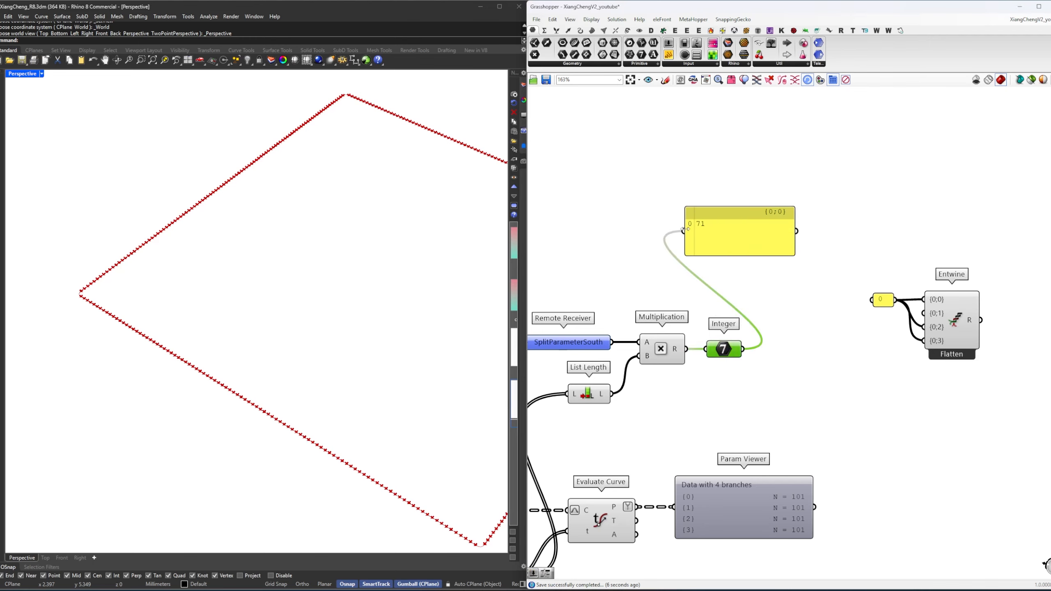
scroll(698, 226, up, 2)
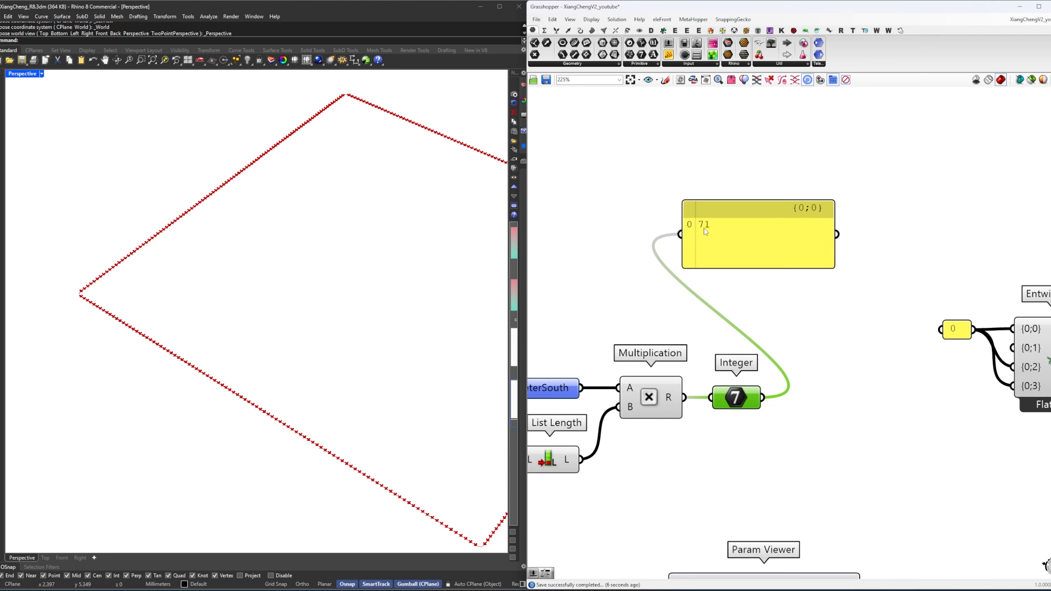
right_drag(959, 421, 782, 341)
scroll(807, 301, down, 2)
click(828, 334)
drag(995, 362, 864, 276)
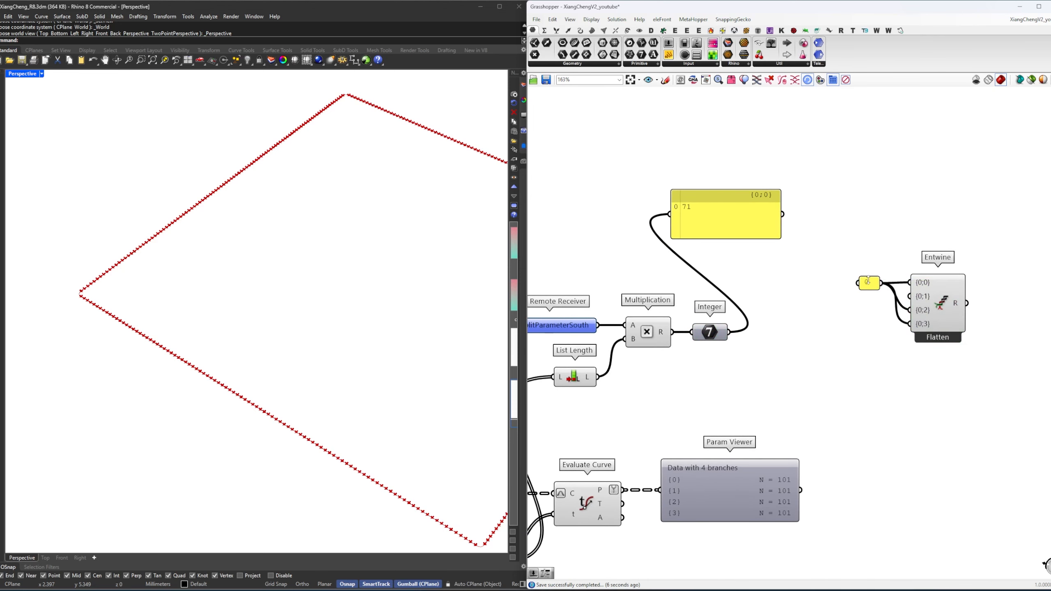
click(871, 284)
click(791, 329)
right_drag(791, 331, 781, 329)
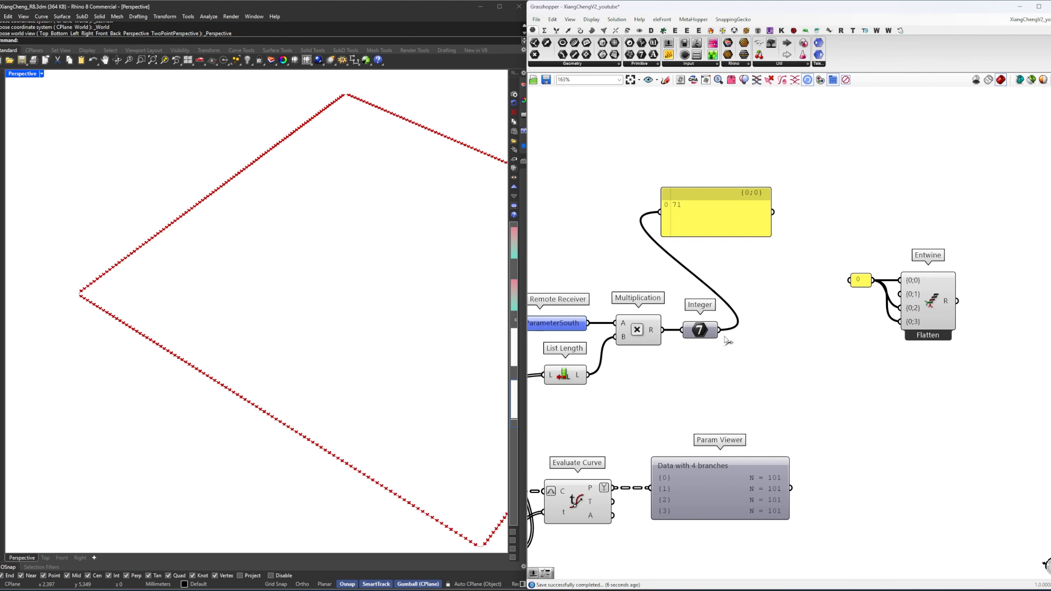
Line the Entwine up with the Integer, feed the Integer into its {0;1} input, and delete the result panel.
drag(821, 246, 979, 364)
drag(934, 296, 921, 331)
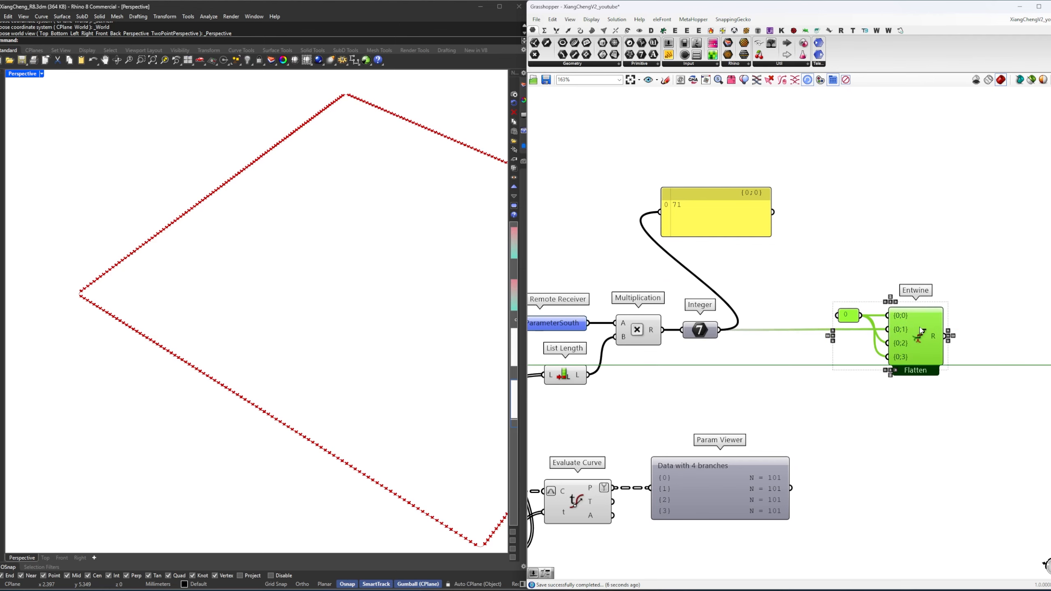
click(895, 257)
drag(850, 257, 745, 215)
right_drag(827, 254, 723, 239)
key(Delete)
right_drag(934, 326, 912, 316)
right_drag(535, 510, 680, 364)
right_drag(744, 361, 532, 441)
scroll(610, 416, down, 1)
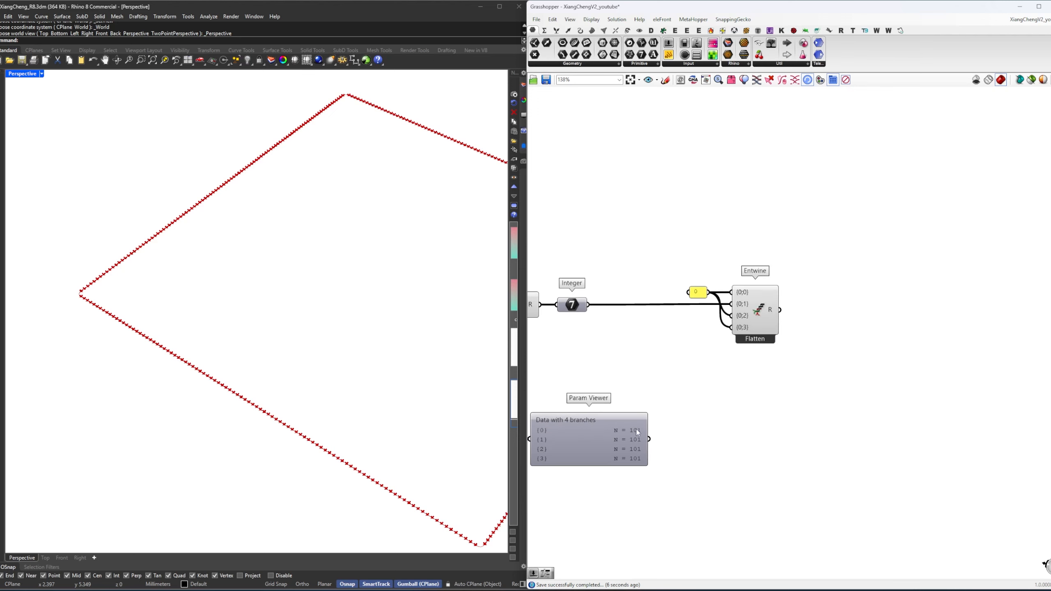
Copy the Param Viewer next to the Entwine to read its R output, and set that output to Simplify.
alt+drag(611, 433, 888, 311)
scroll(786, 310, up, 2)
drag(771, 311, 859, 316)
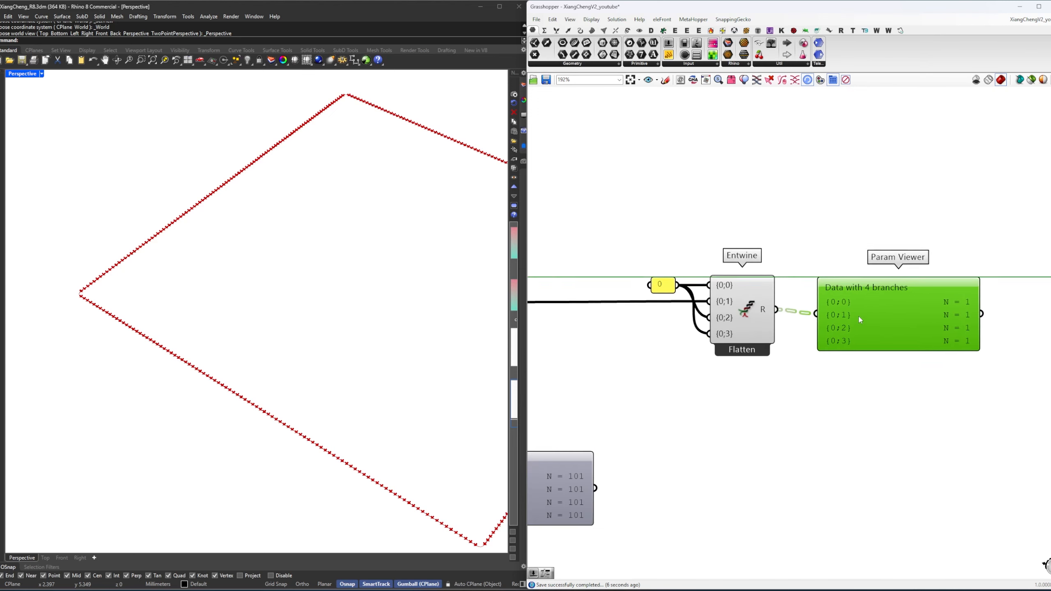
right_click(771, 314)
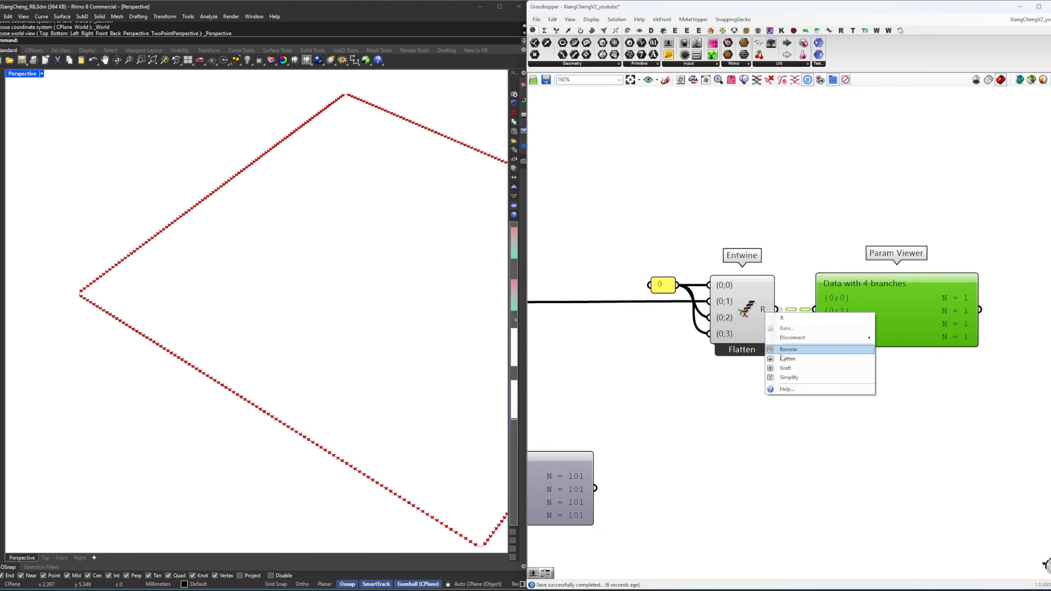
click(788, 377)
scroll(889, 321, up, 1)
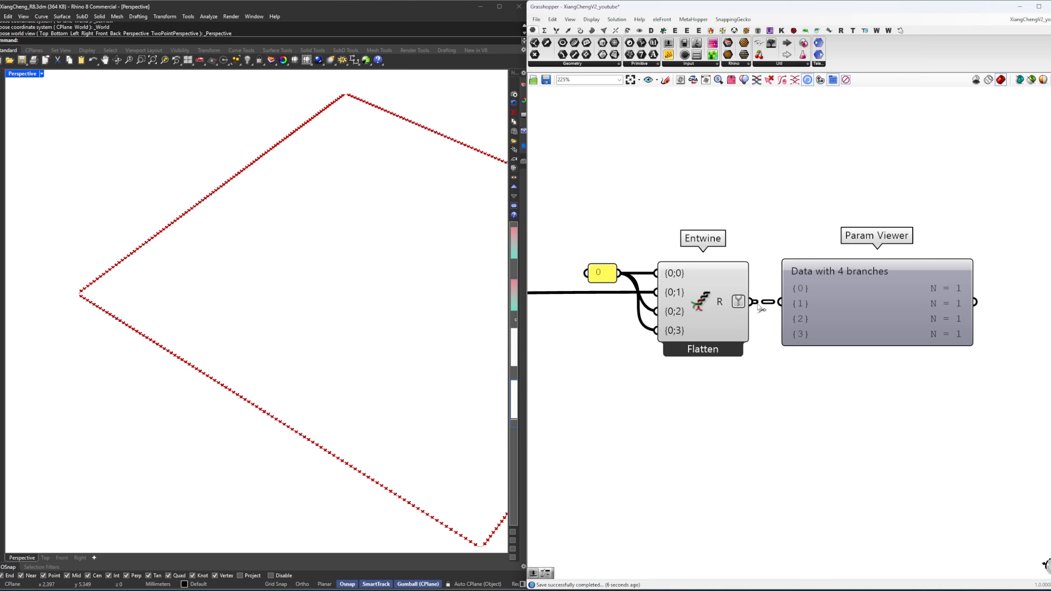
Check the Entwine output values in a temporary panel above the Param Viewer, and delete that panel.
right_drag(656, 303, 698, 305)
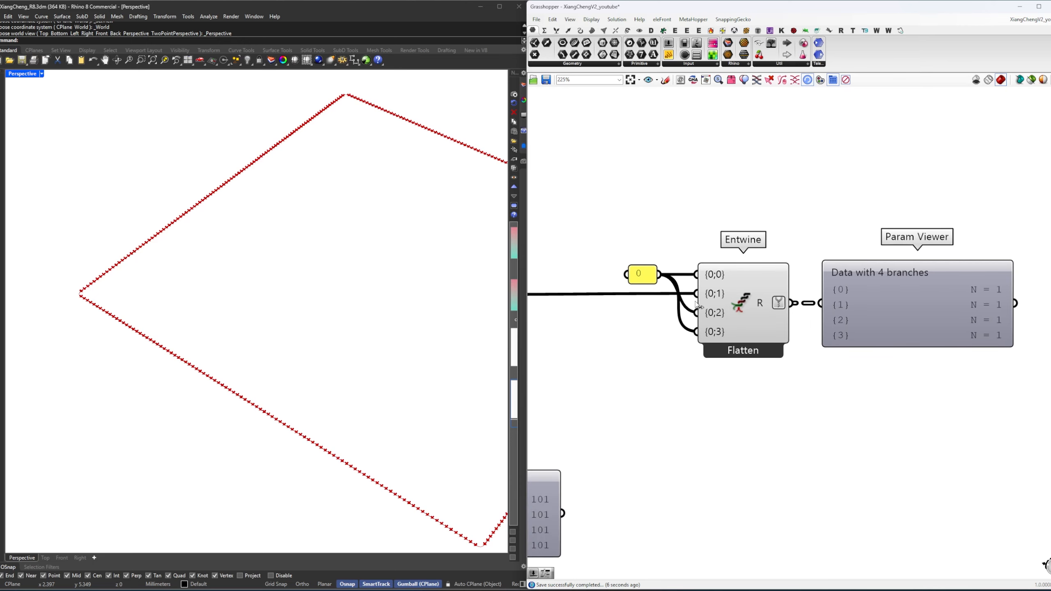
drag(607, 254, 648, 324)
scroll(684, 322, down, 3)
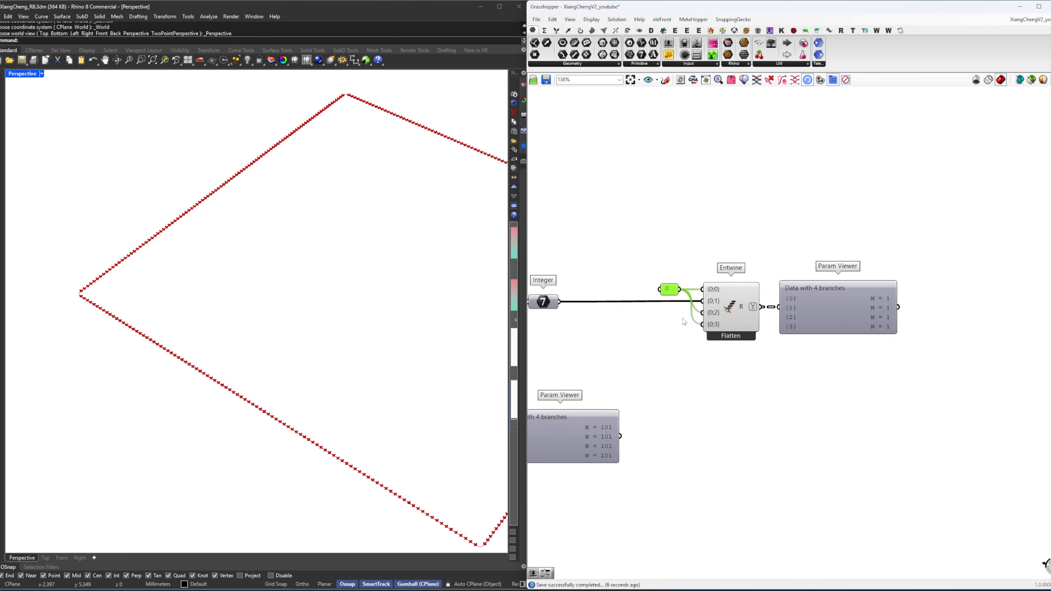
right_drag(671, 316, 789, 323)
scroll(636, 310, up, 1)
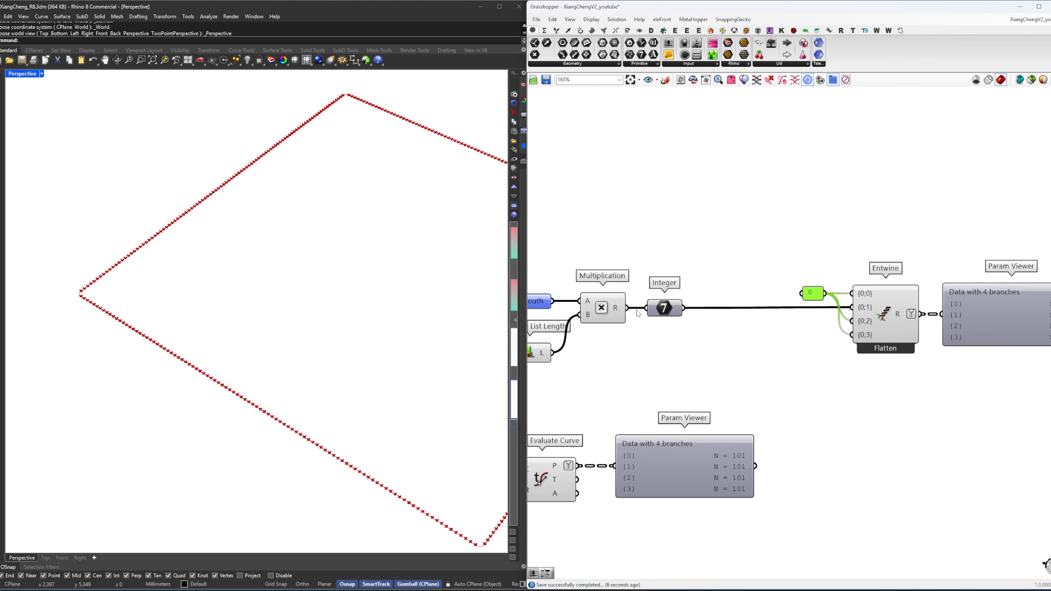
right_drag(797, 368, 702, 403)
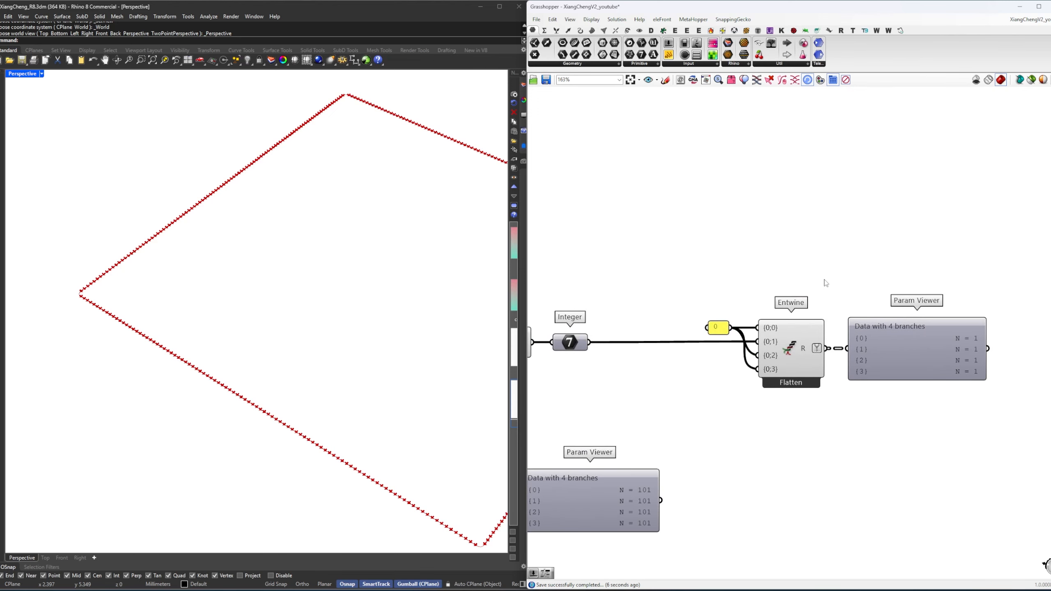
double_click(825, 280)
text(//)
key(Return)
drag(825, 280, 864, 260)
drag(827, 349, 920, 283)
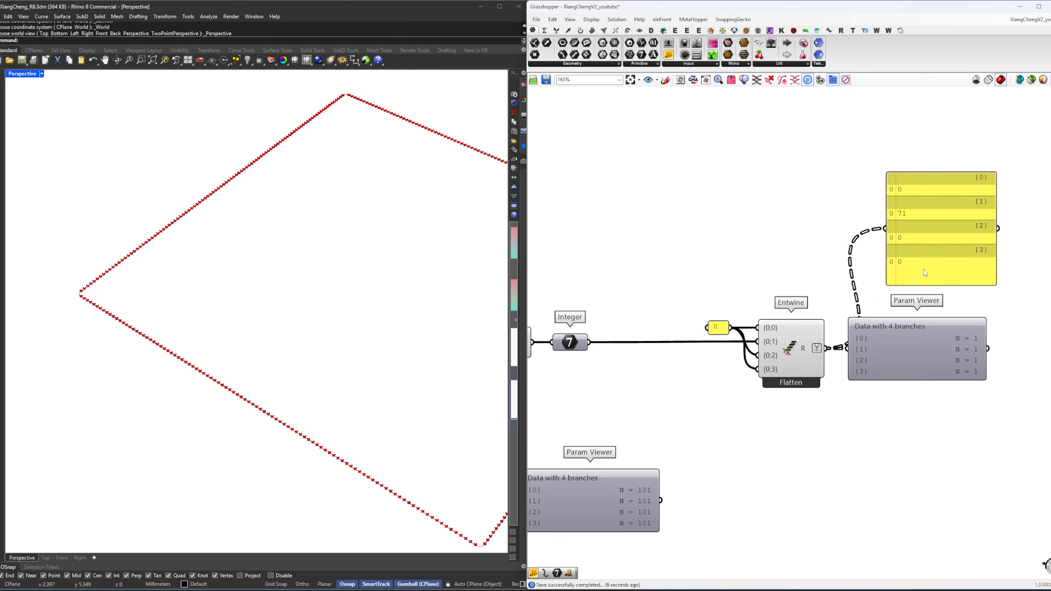
click(923, 270)
scroll(922, 269, down, 3)
key(Delete)
Add a Split List component below the Entwine.
double_click(855, 389)
text(splui)
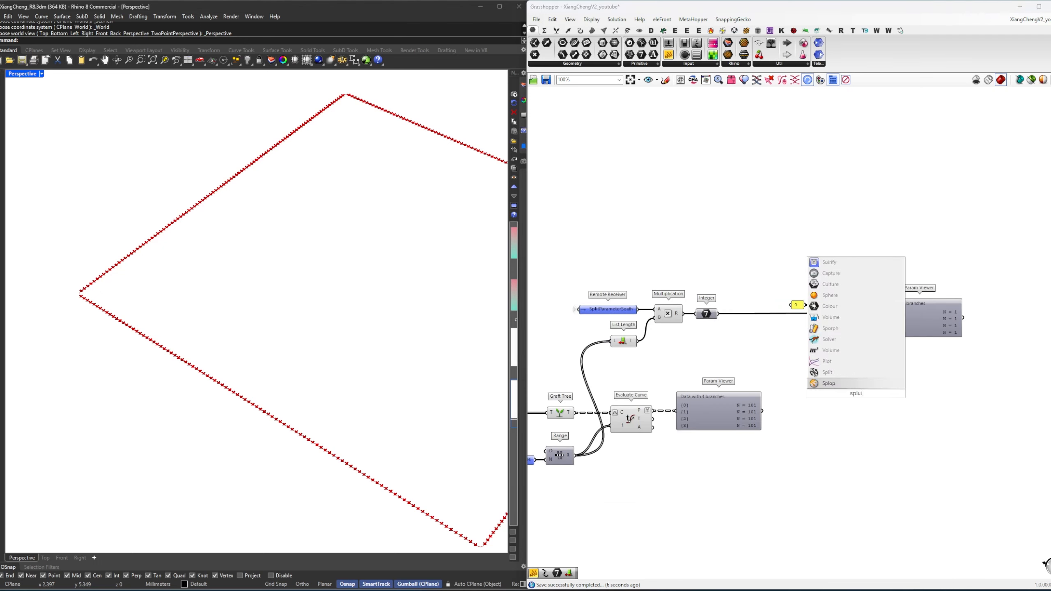
key(BackSpace)
key(BackSpace)
text(it lis)
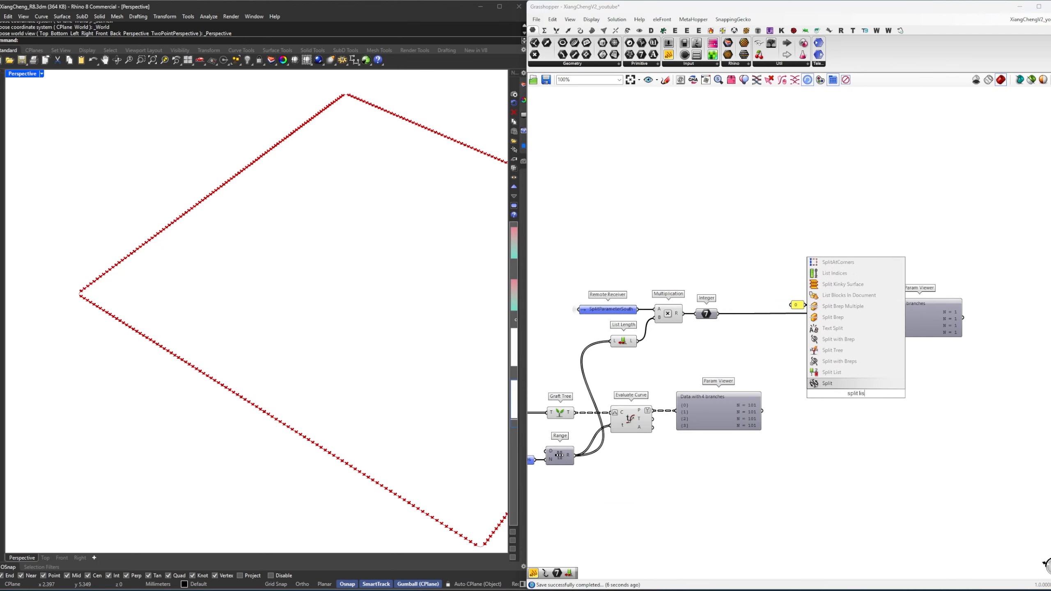
text(t)
key(Return)
right_drag(713, 440, 693, 365)
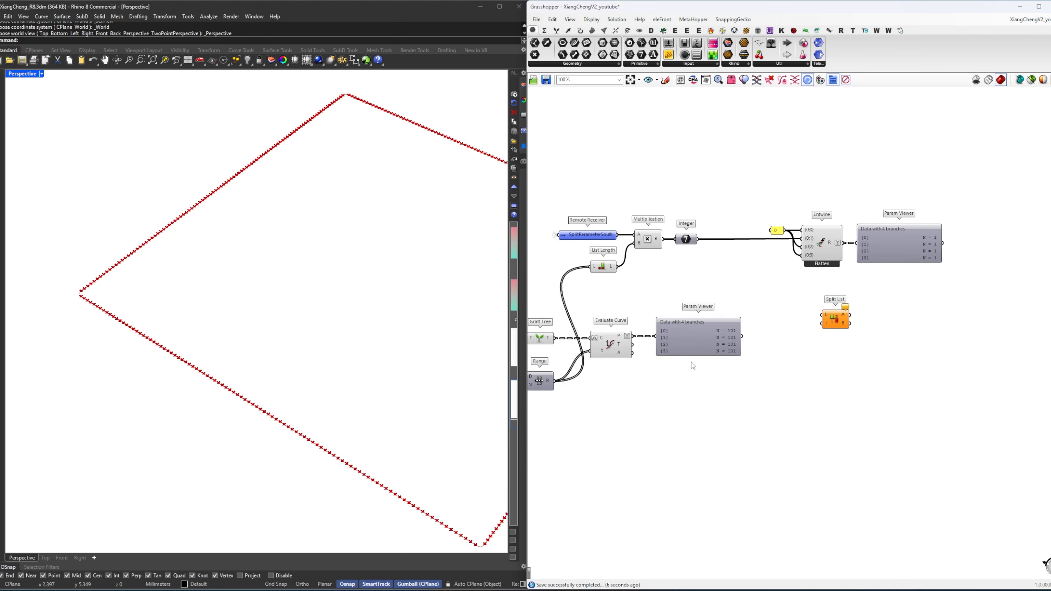
Delete the Evaluate Curve's Param Viewer and connect the Evaluate Curve P output to the Split List's L input.
click(693, 350)
key(Delete)
drag(633, 340, 824, 315)
scroll(827, 325, up, 2)
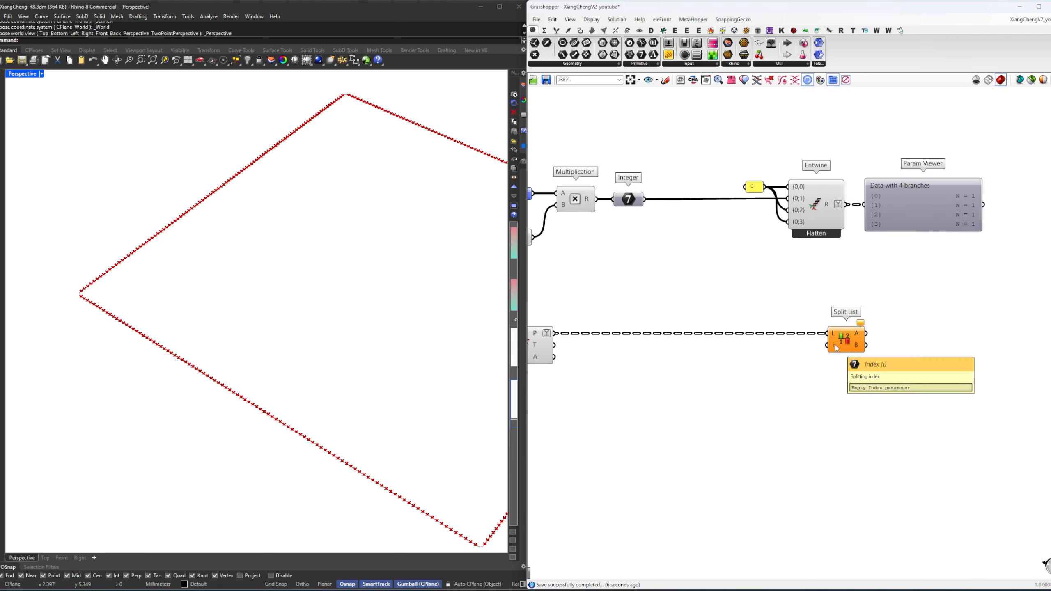
Move the Entwine with its 0 panel and Param Viewer closer to the Integer, and connect the Entwine output to the Split List's i input.
right_drag(898, 271, 863, 362)
drag(897, 374, 699, 256)
drag(771, 303, 697, 303)
click(700, 376)
right_drag(700, 375, 758, 370)
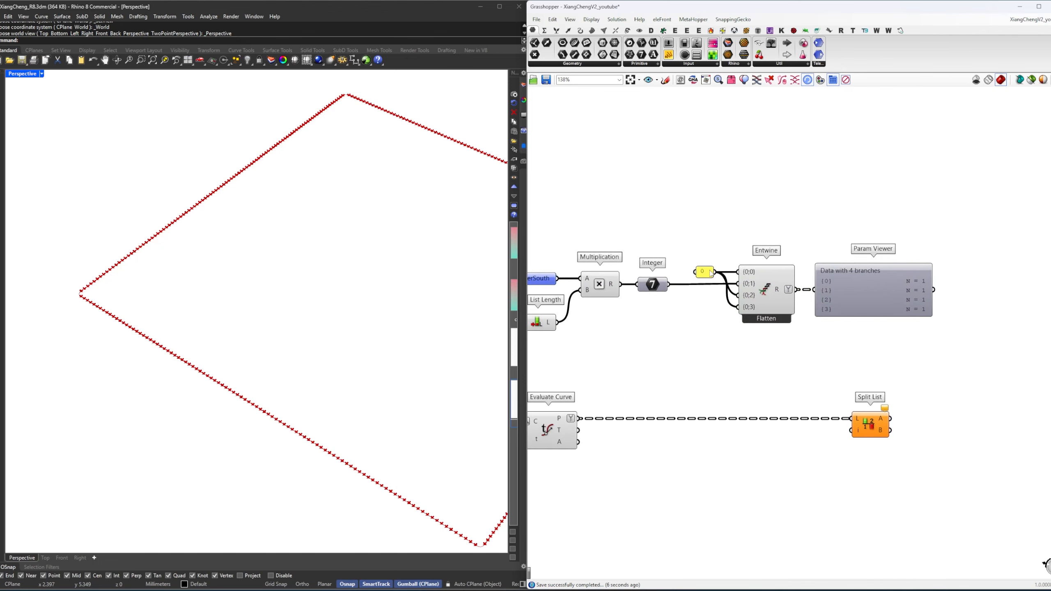
right_drag(791, 317, 754, 329)
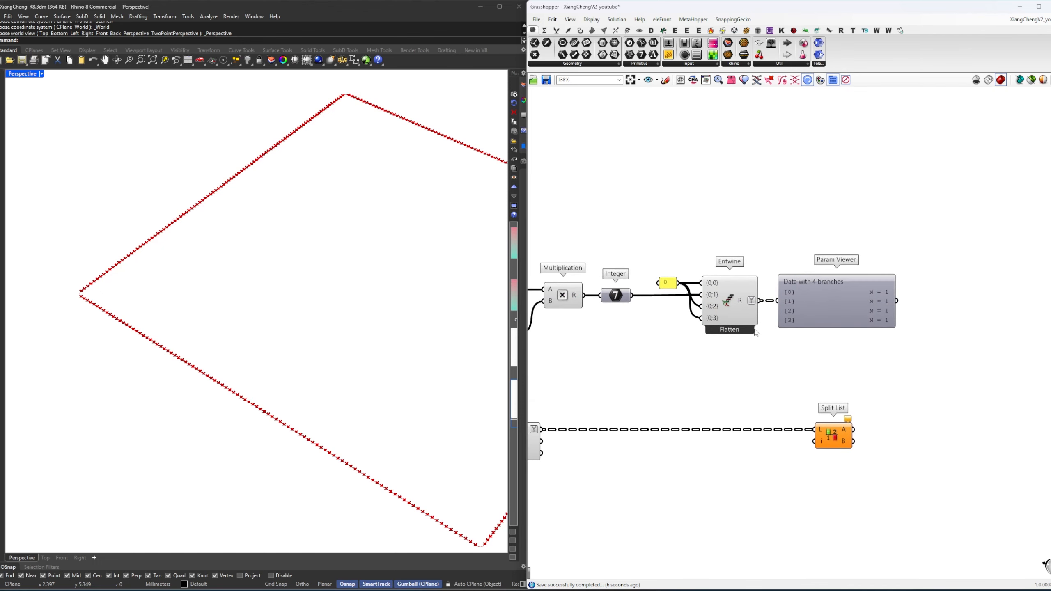
drag(759, 302, 814, 443)
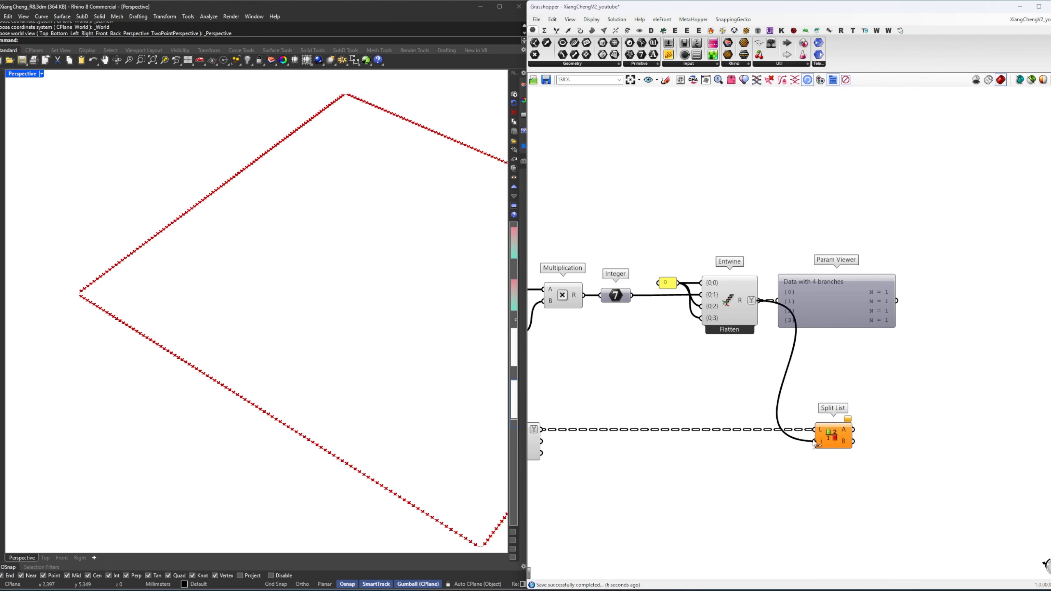
right_drag(860, 447, 758, 418)
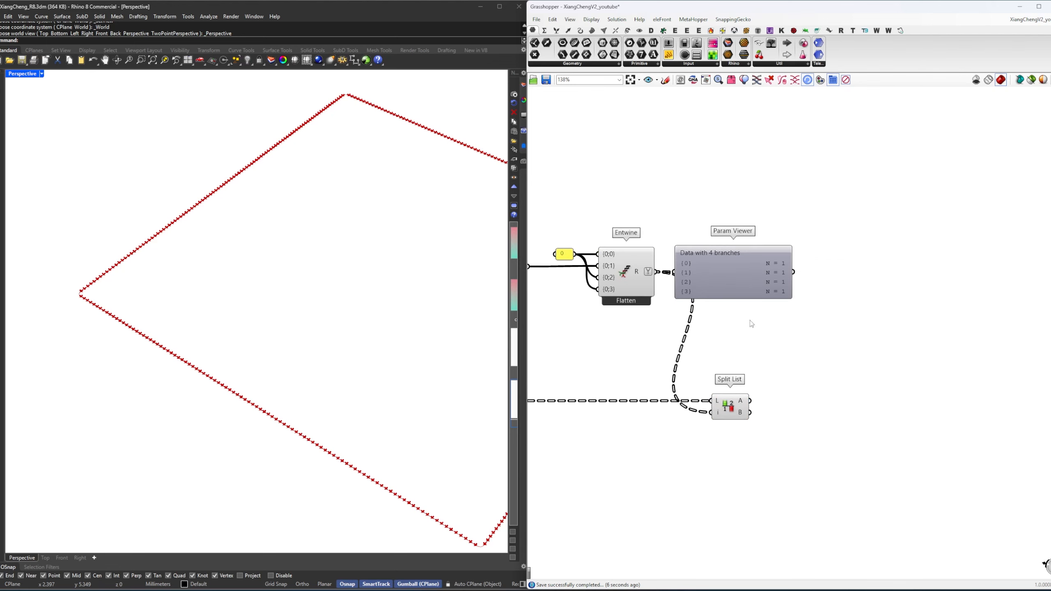
Move the Param Viewer beside the Split List and feed it from output A to inspect the branches.
drag(731, 284, 823, 309)
click(767, 423)
scroll(767, 422, up, 3)
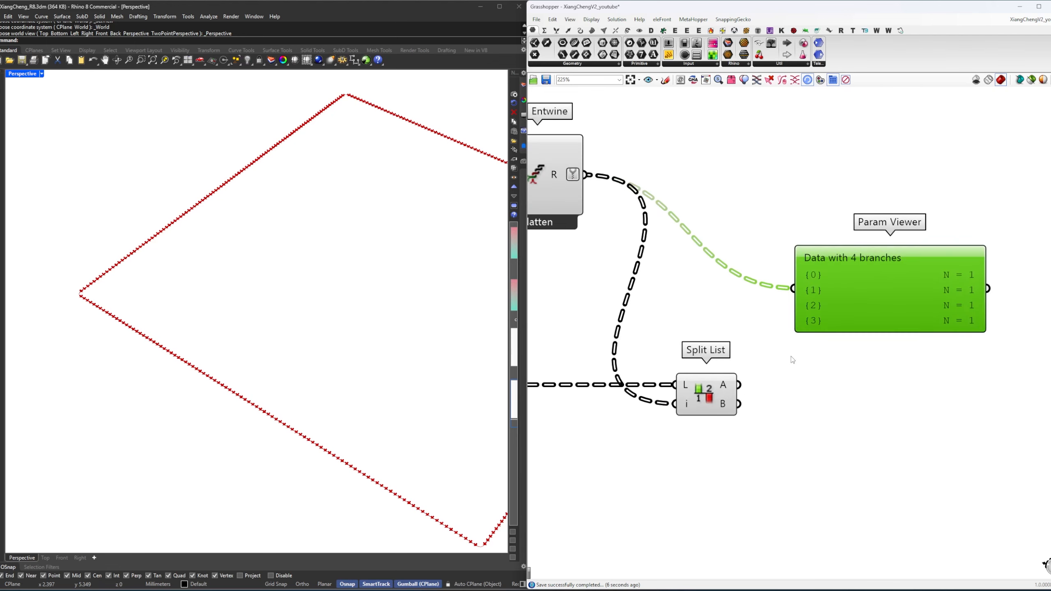
drag(737, 387, 818, 332)
click(815, 385)
right_drag(814, 385, 730, 395)
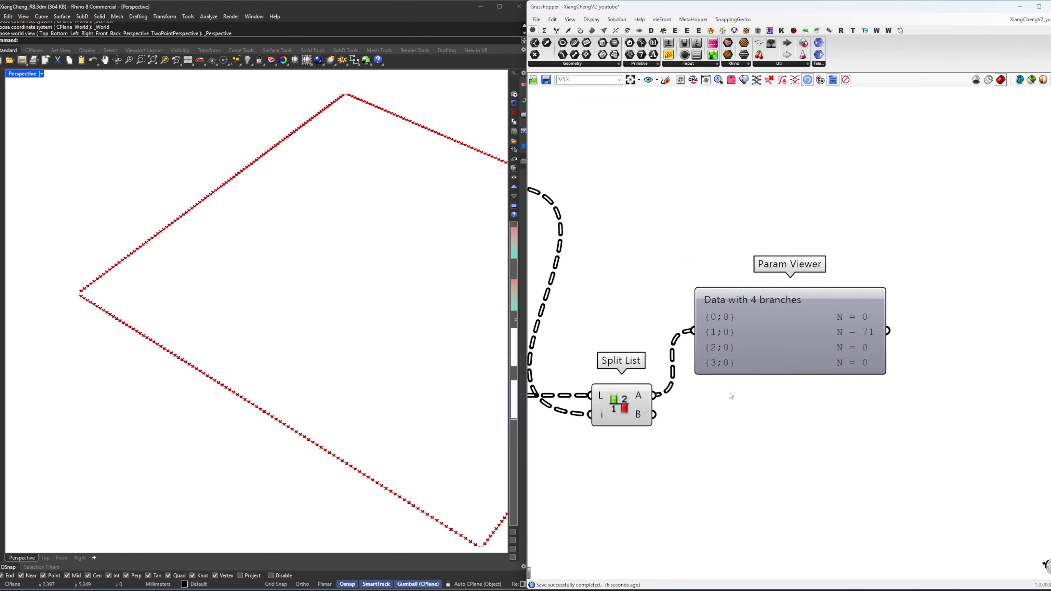
scroll(743, 334, up, 2)
drag(651, 295, 682, 300)
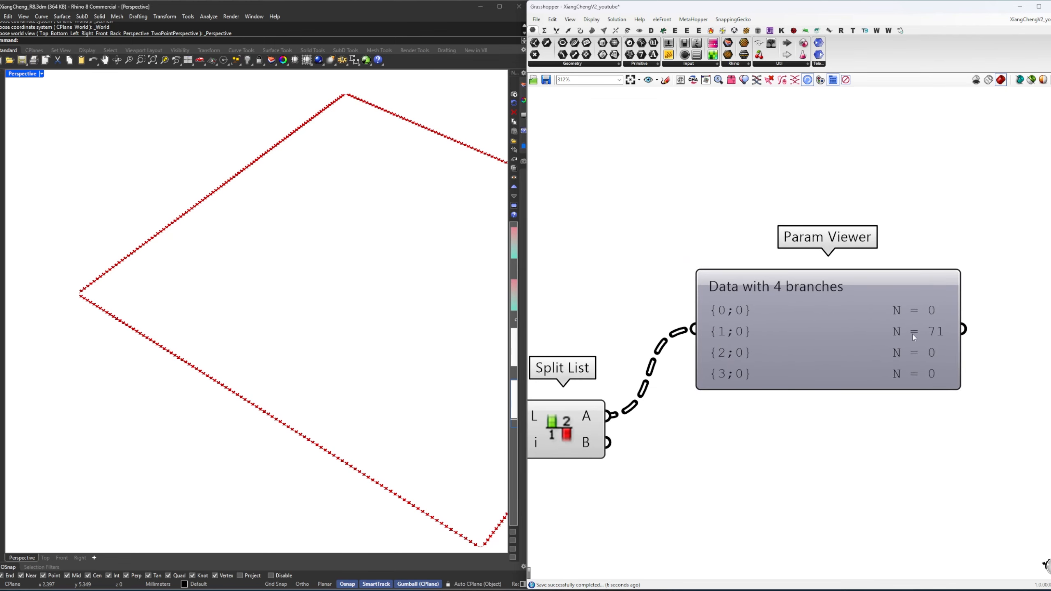
Copy the Param Viewer below the first one and feed it from Split List output B to compare the item counts.
scroll(945, 335, down, 2)
right_drag(841, 376, 843, 360)
alt+drag(811, 331, 811, 458)
click(677, 457)
drag(700, 399, 760, 447)
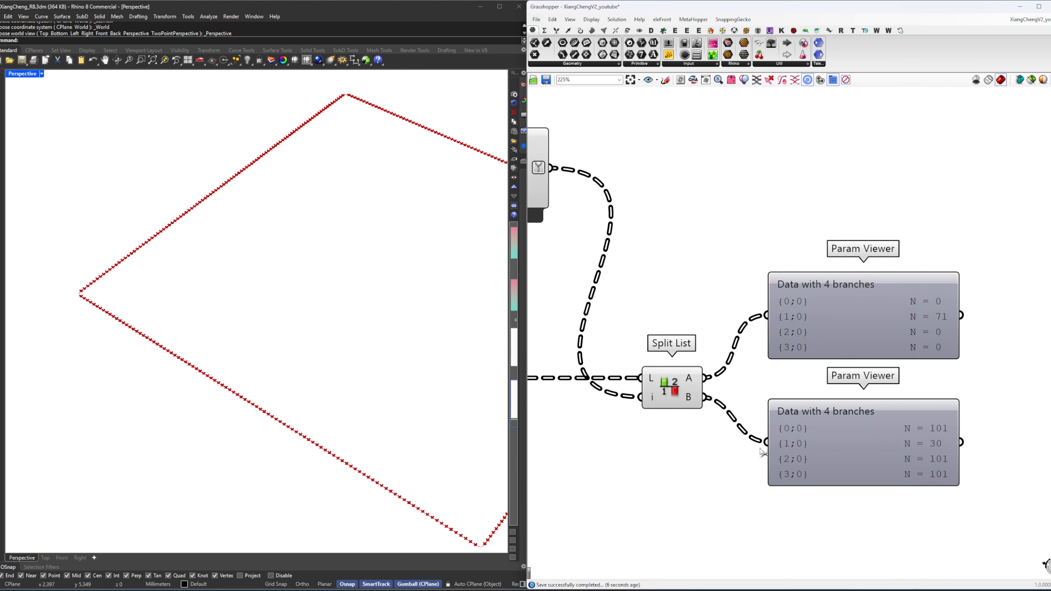
right_drag(724, 460, 620, 439)
scroll(824, 410, up, 3)
drag(812, 333, 873, 416)
right_drag(950, 406, 962, 395)
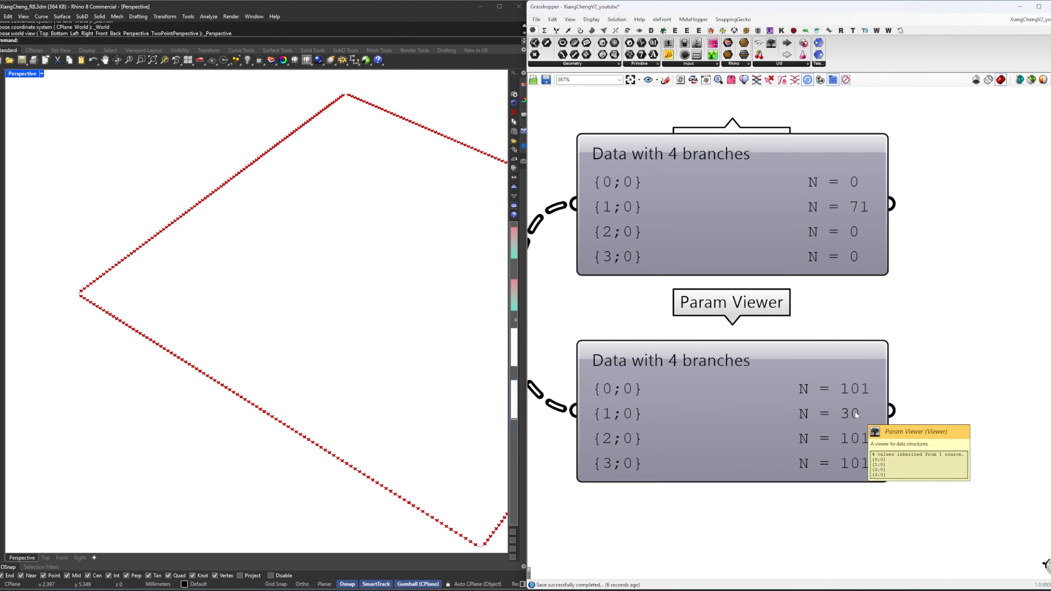
Delete both Param Viewers attached to the Split List outputs.
scroll(856, 415, down, 4)
click(794, 342)
key(Delete)
click(777, 412)
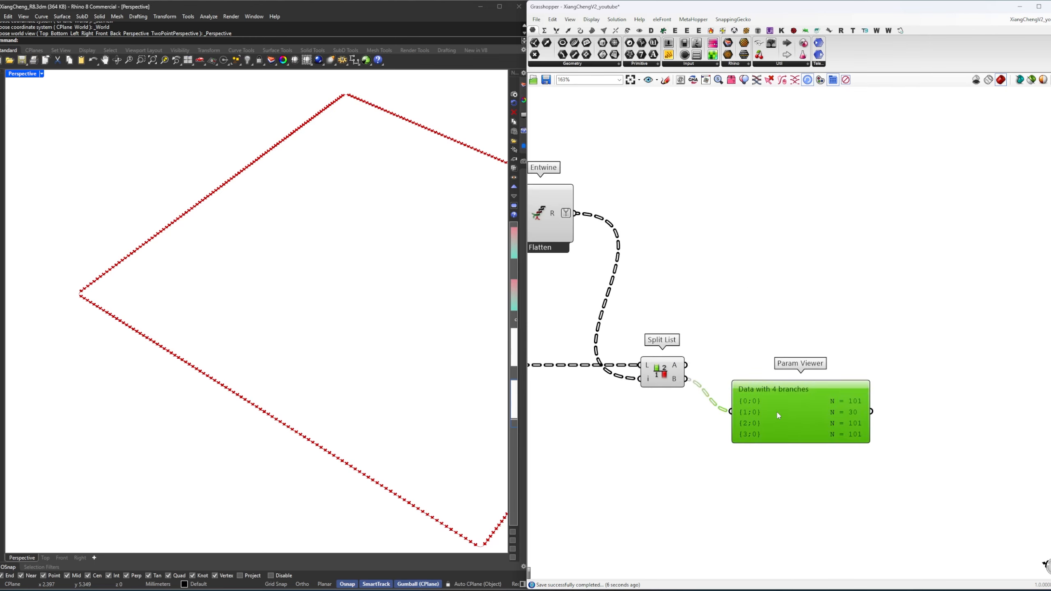
key(Delete)
Add a Geometry parameter after the Split List and connect output A to it to preview the split points.
double_click(764, 347)
text(geo)
click(765, 334)
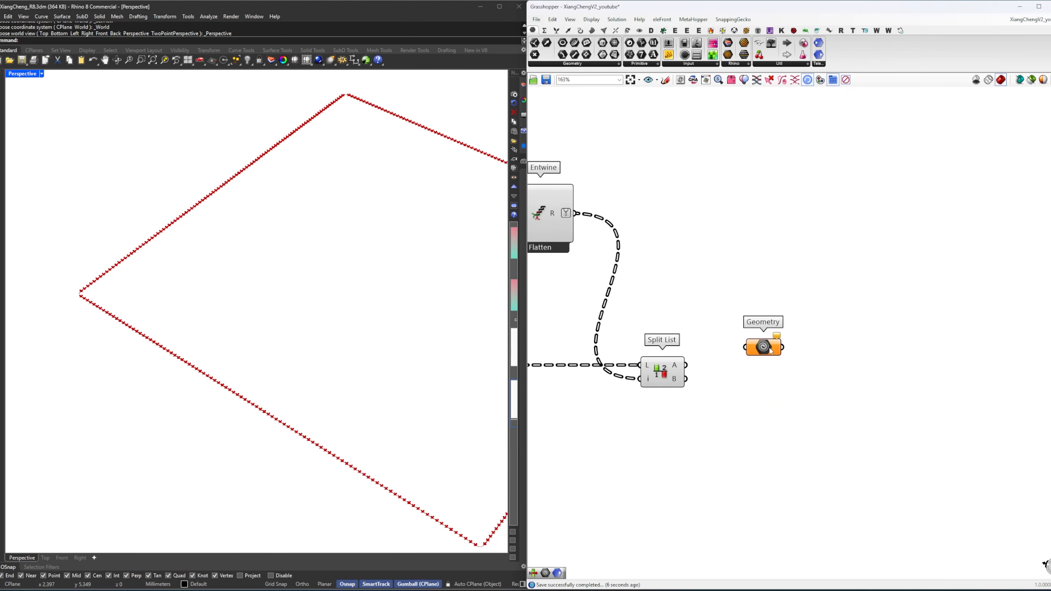
drag(770, 351, 745, 348)
scroll(451, 402, down, 5)
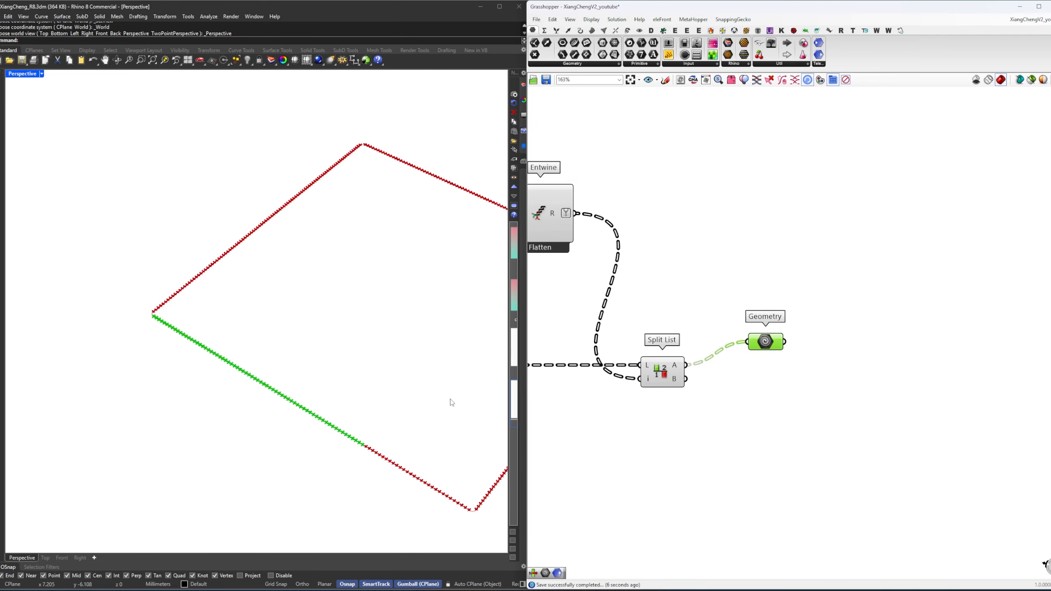
Set the SplitParameterSouth slider to 0.5.
scroll(705, 373, down, 5)
right_drag(705, 372, 1047, 365)
right_drag(701, 328, 1047, 393)
scroll(666, 344, up, 4)
scroll(725, 288, up, 5)
right_drag(821, 383, 734, 304)
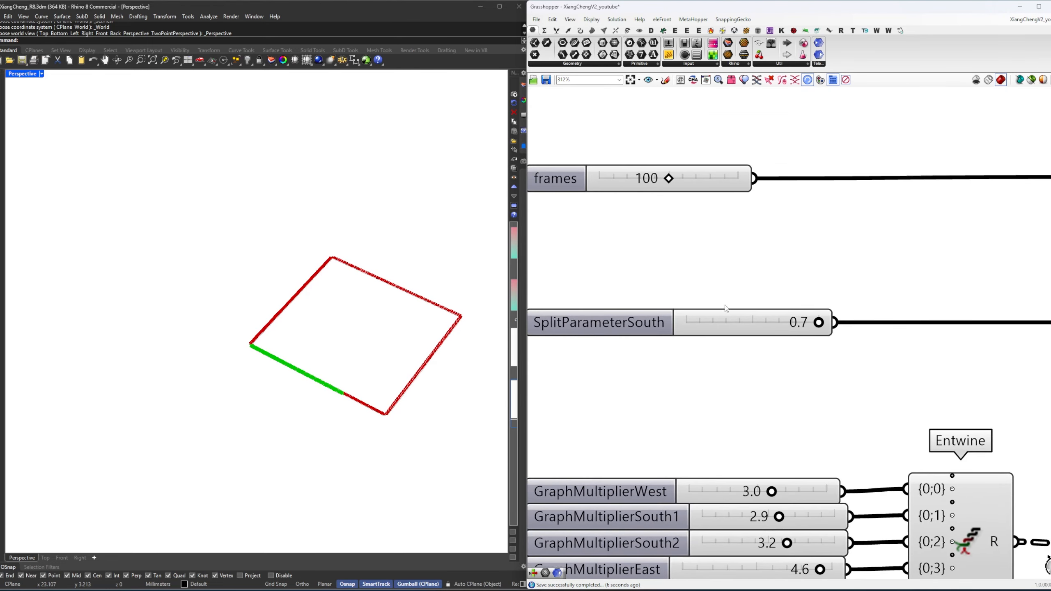
scroll(762, 327, up, 3)
drag(852, 321, 751, 359)
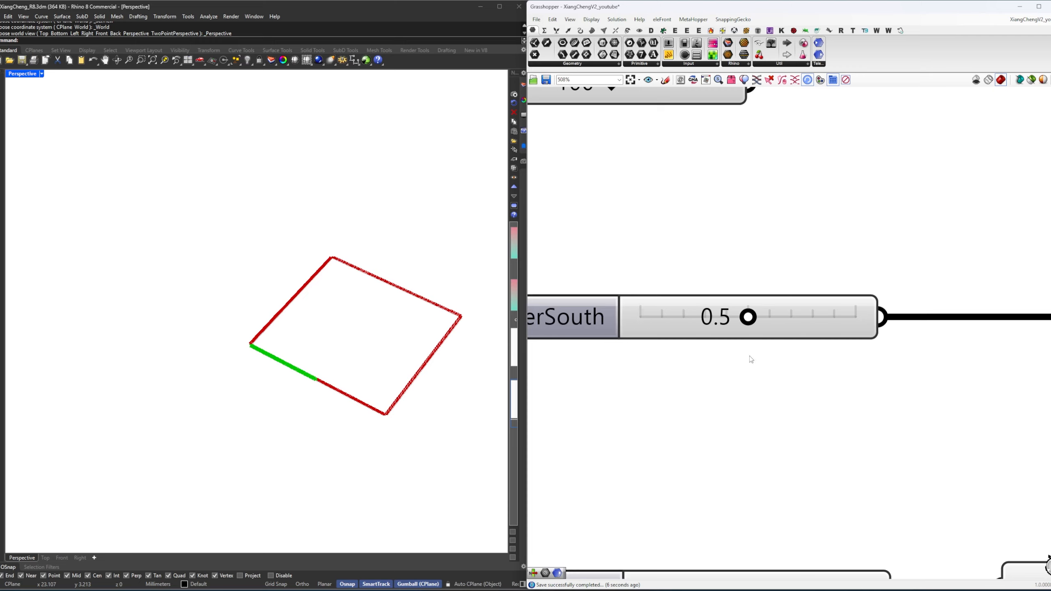
Return to the Split List and line the Geometry parameter up with output A.
scroll(741, 356, down, 11)
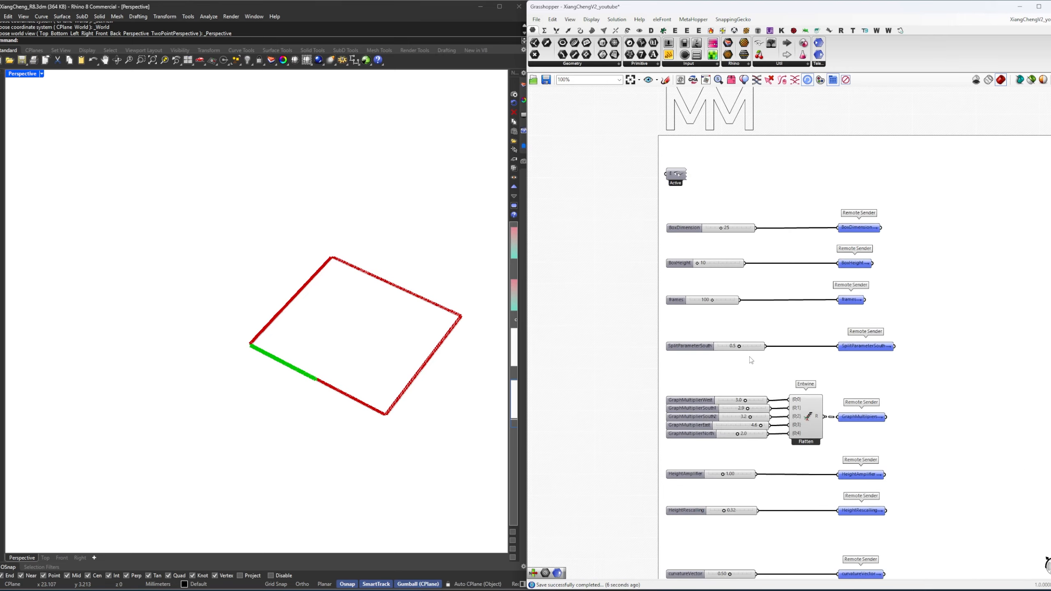
right_drag(979, 395, 791, 371)
scroll(791, 372, down, 1)
right_drag(1047, 405, 658, 337)
scroll(902, 358, up, 10)
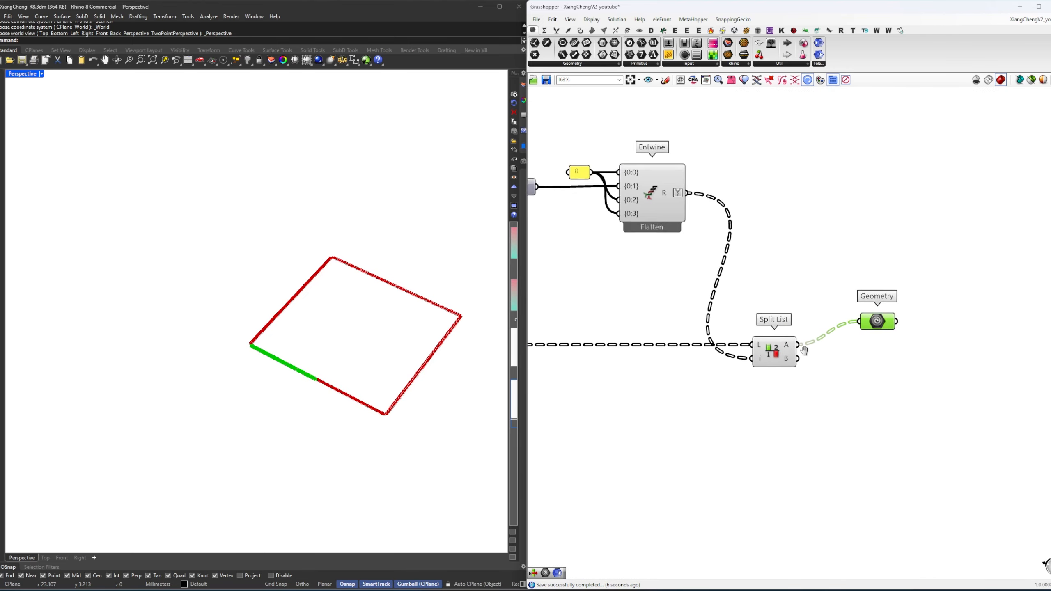
drag(850, 283, 850, 342)
click(706, 392)
right_drag(750, 392, 706, 392)
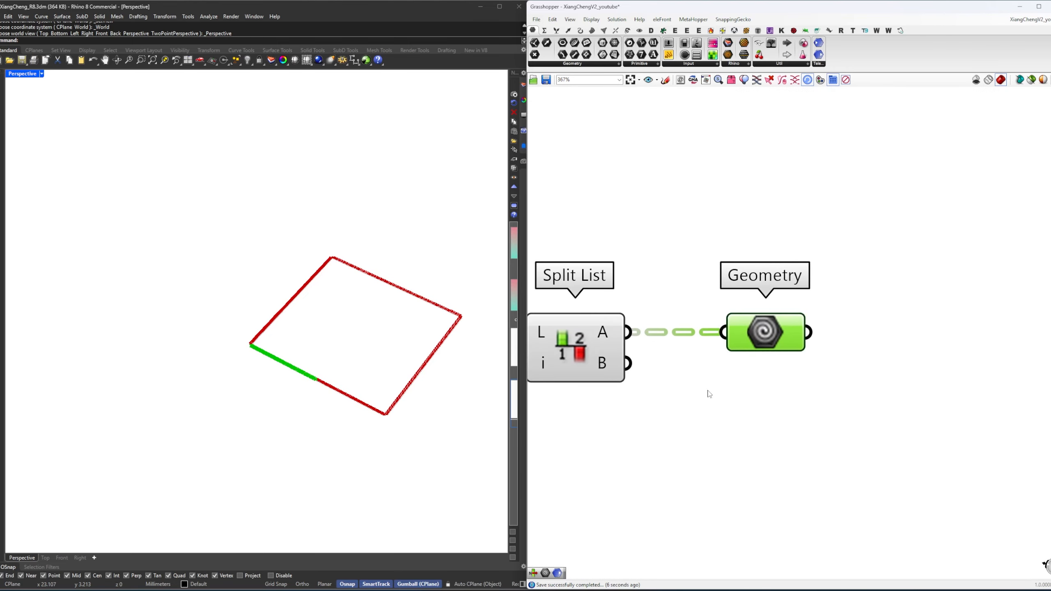
Set both the A and B outputs of the Split List to Simplify.
right_click(615, 330)
click(639, 394)
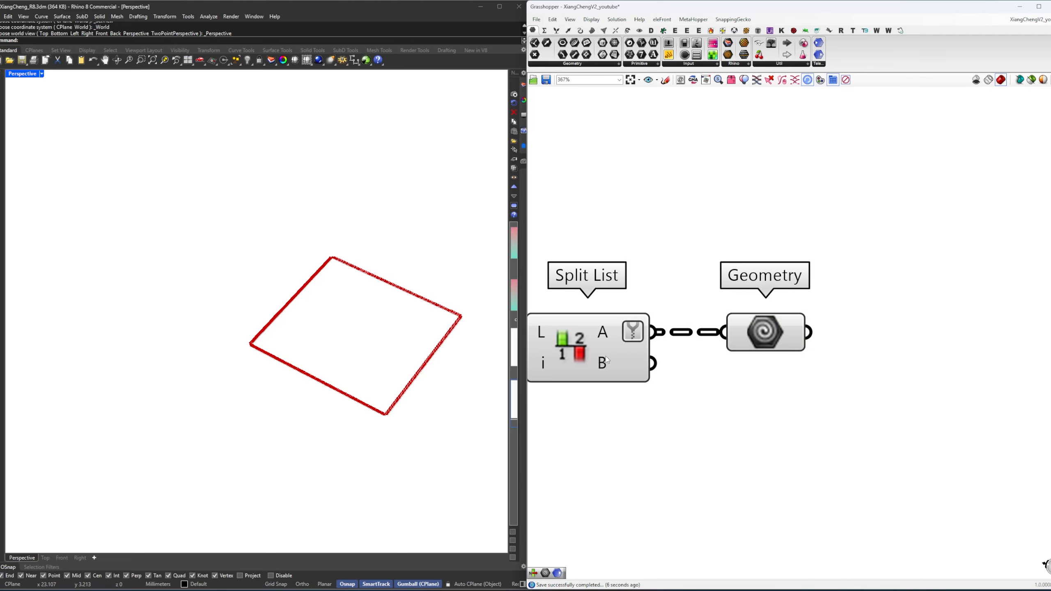
right_click(619, 362)
click(646, 416)
mouse_move(607, 332)
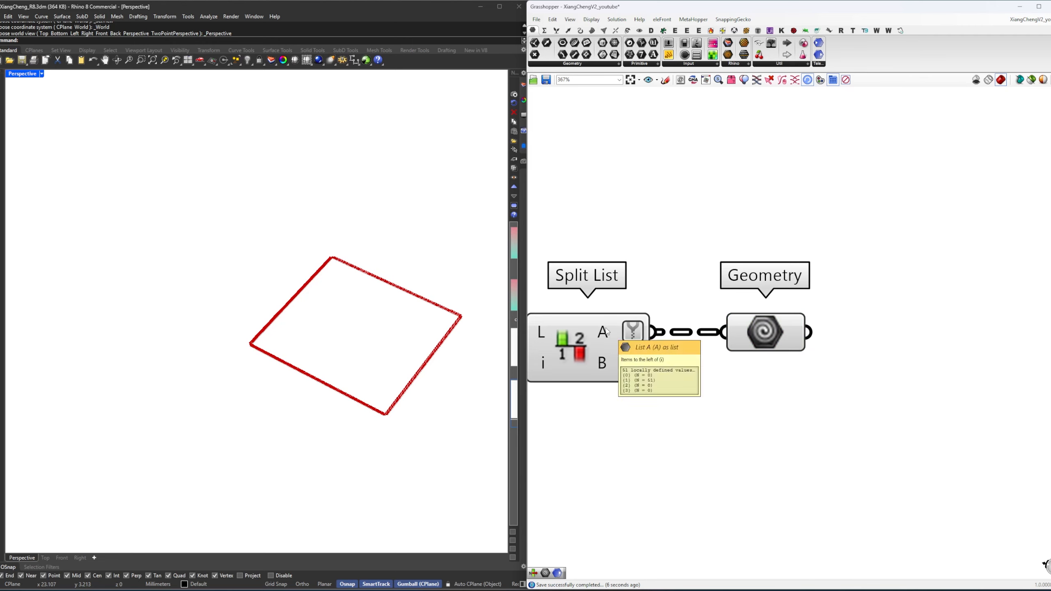
Add a panel near the Split List and connect output A to it to inspect the data.
double_click(728, 159)
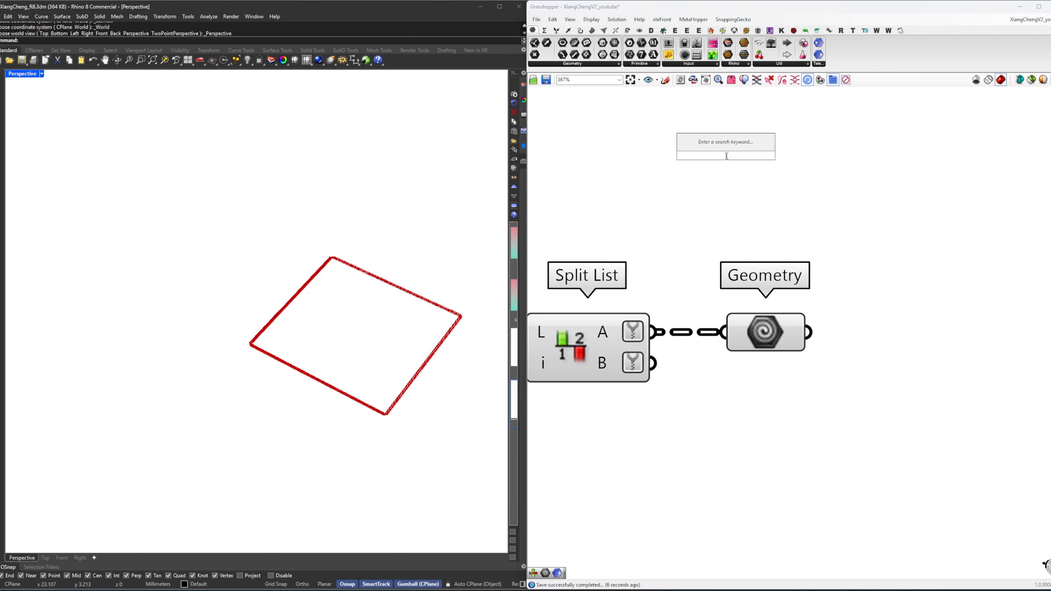
text(panel)
key(Return)
right_drag(691, 244, 713, 295)
scroll(713, 295, down, 3)
drag(691, 349, 669, 260)
drag(731, 268, 900, 379)
right_drag(902, 382, 861, 363)
Delete the inspection panel and the Geometry parameter after the Split List.
drag(882, 403, 828, 340)
key(Delete)
drag(749, 362, 715, 328)
key(Delete)
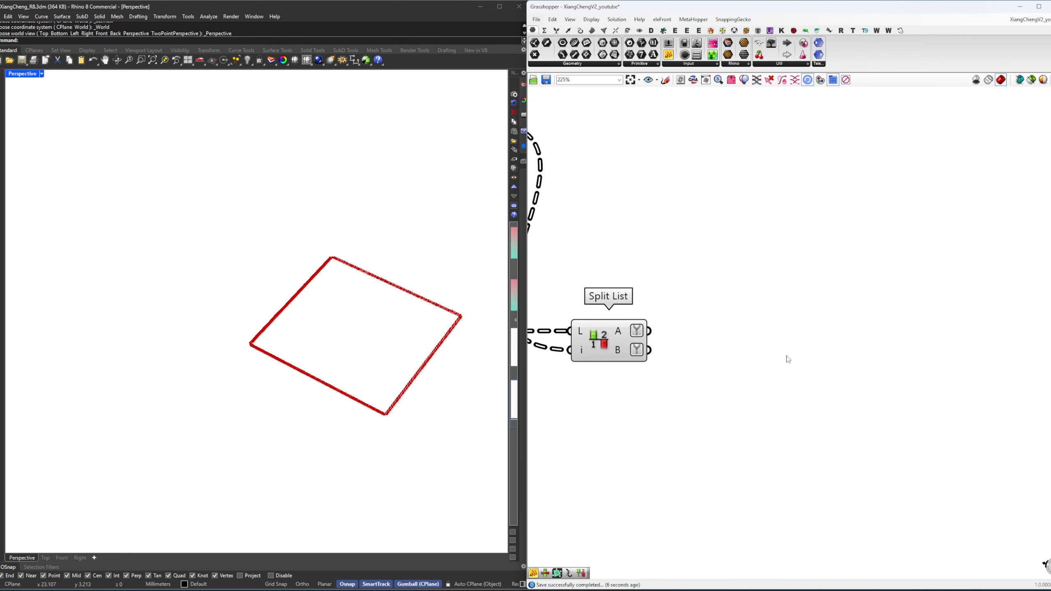
Add a Merge component and connect the Split List's A and B outputs to its D1 and D2 inputs.
double_click(788, 360)
text(merge)
key(Return)
drag(649, 331, 741, 341)
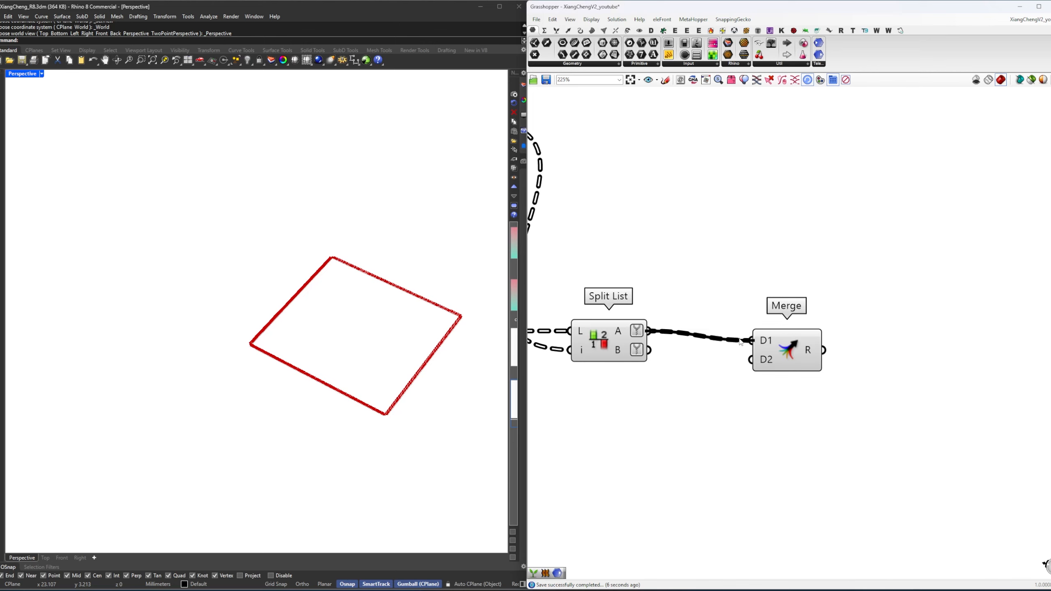
mouse_move(657, 355)
mouse_down()
mouse_move(753, 359)
mouse_move(817, 331)
mouse_up()
Add a Param Viewer fed by the Merge result and move both components farther from the Split List.
double_click(914, 331)
text(param)
key(Return)
drag(883, 358, 918, 314)
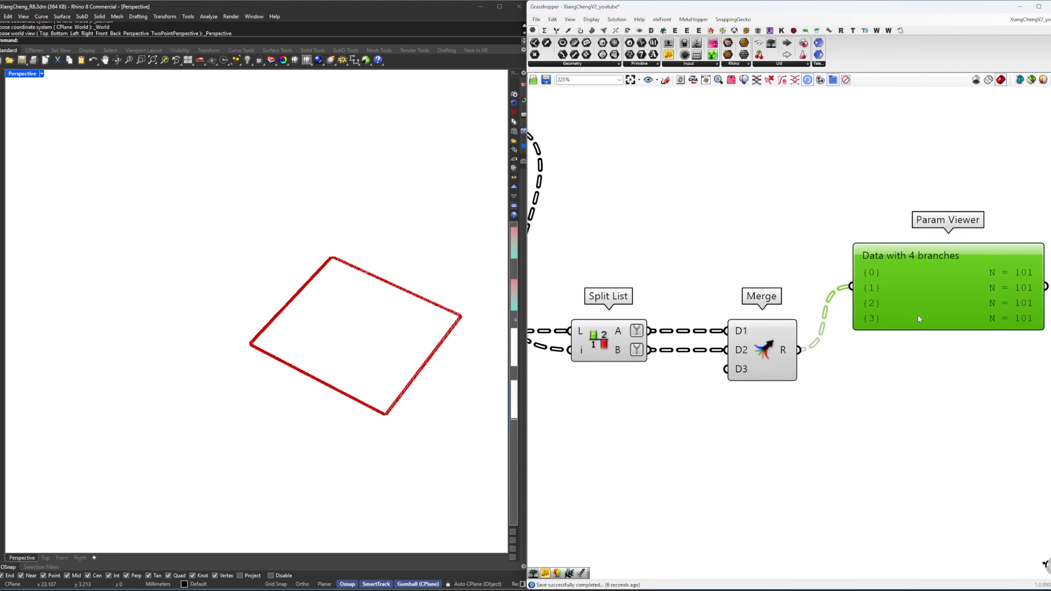
right_drag(918, 314, 769, 322)
drag(850, 224, 895, 373)
right_drag(745, 381, 847, 362)
right_drag(828, 400, 830, 409)
drag(830, 409, 710, 304)
drag(680, 348, 797, 344)
Add a Path Mapper fed by the Split List's A output and set its mapping from {A} to {A;1}.
click(692, 275)
double_click(690, 282)
text(p)
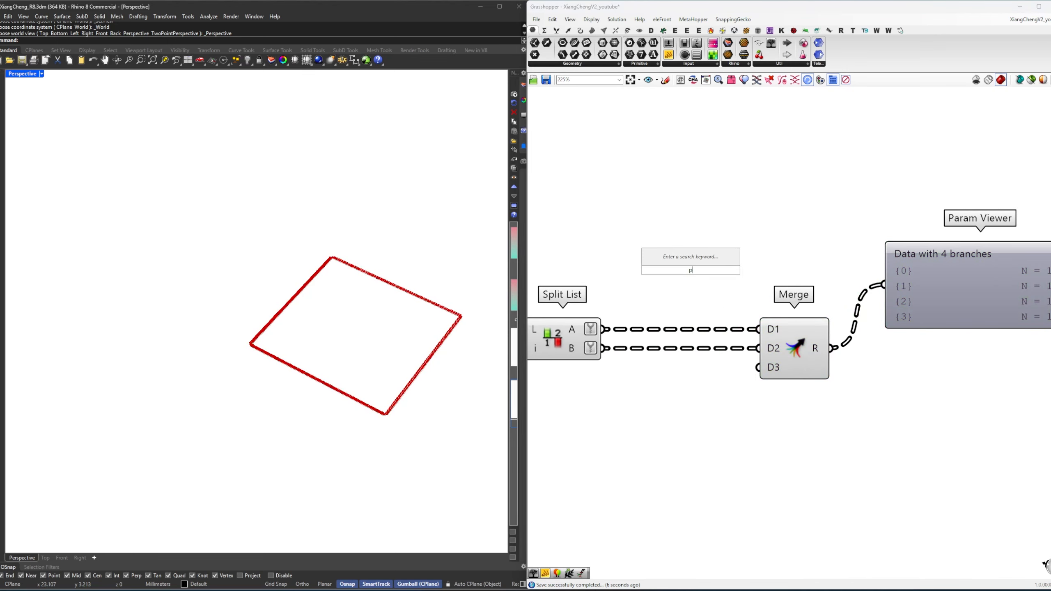
text(ath)
key(Return)
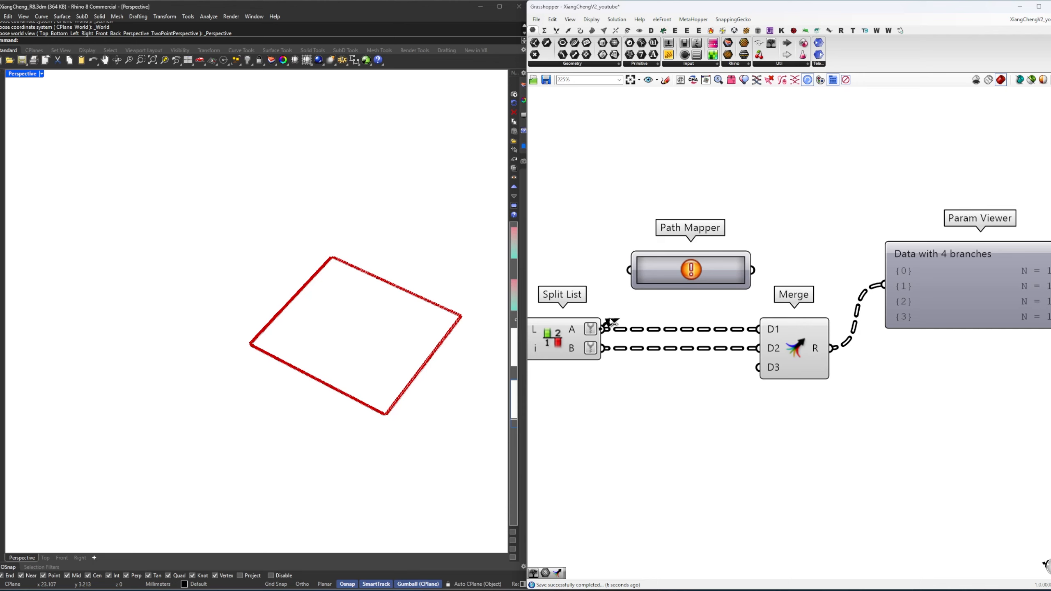
drag(609, 326, 629, 270)
drag(672, 270, 668, 283)
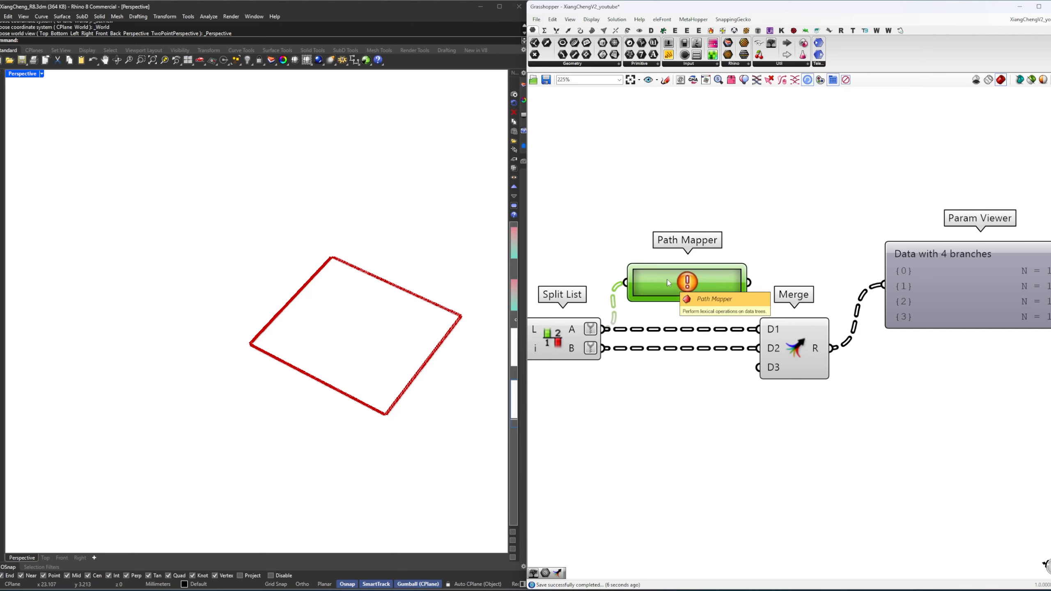
double_click(669, 283)
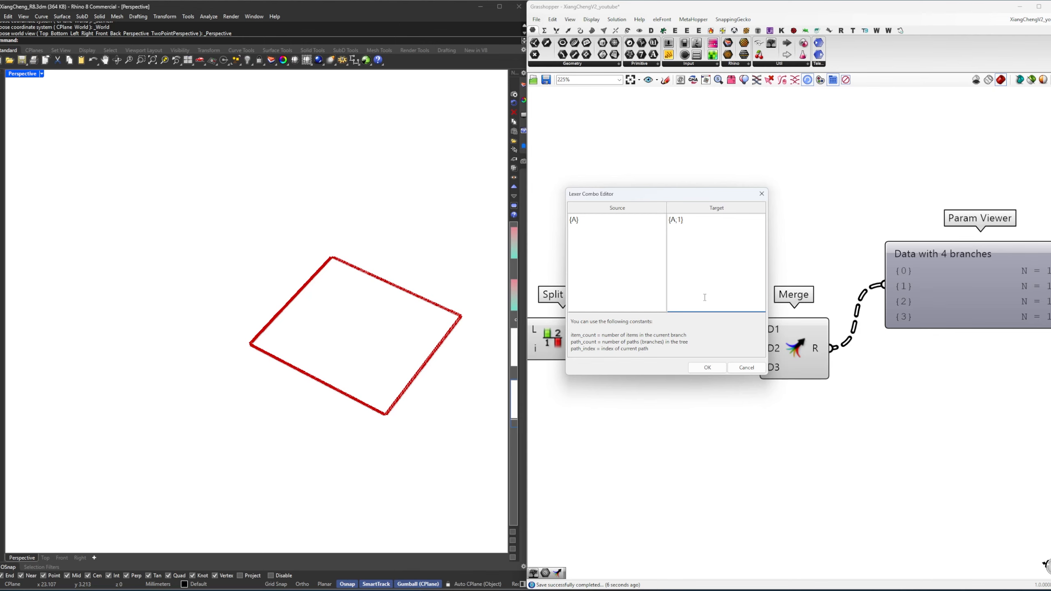
click(701, 369)
Connect the Path Mapper's output to the Param Viewer to check the remapped branch paths.
drag(725, 322, 861, 324)
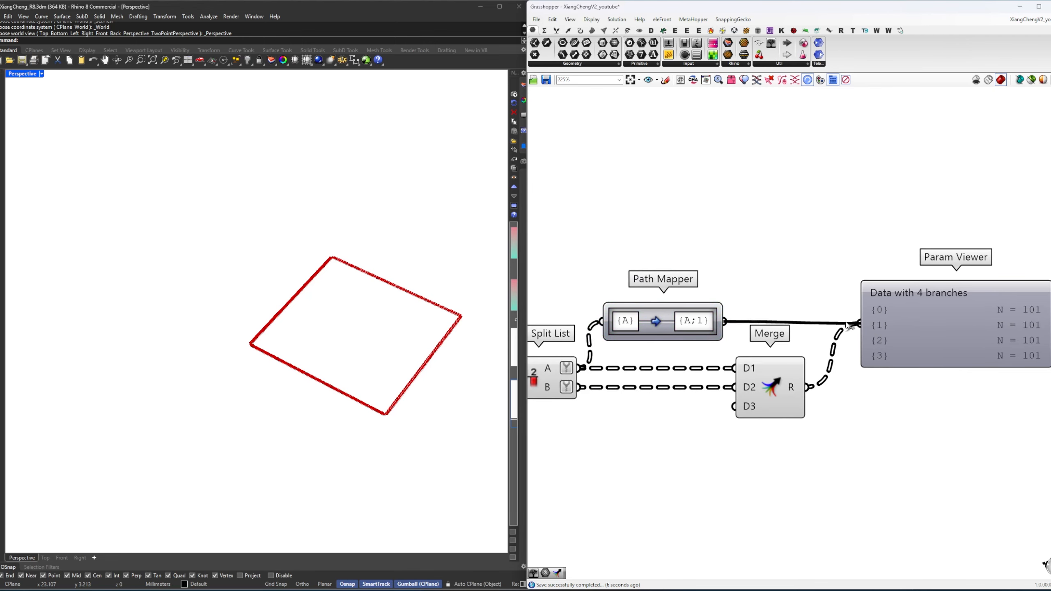
scroll(855, 247, up, 2)
scroll(844, 279, down, 3)
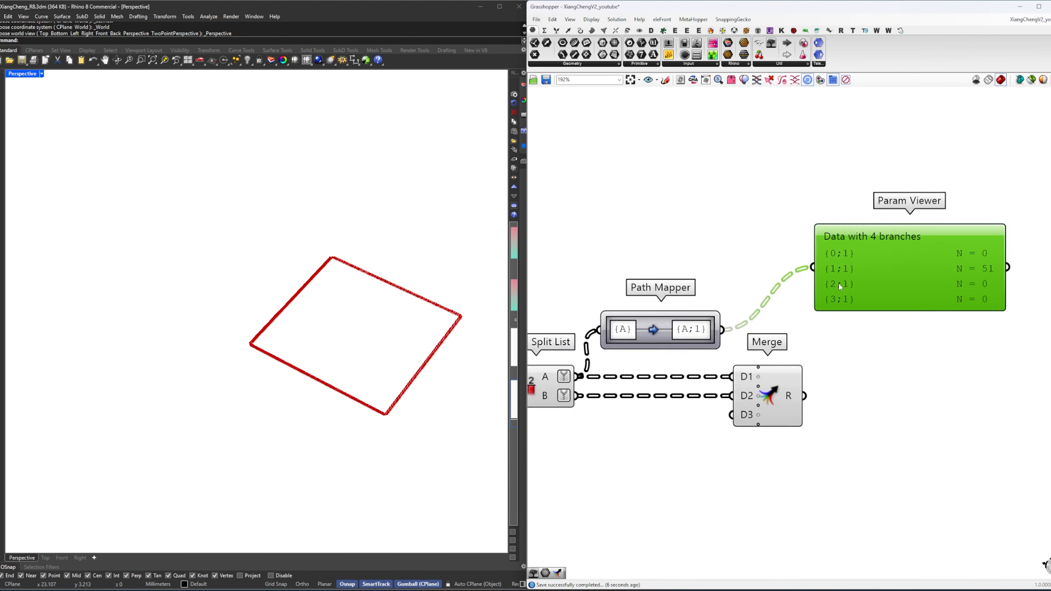
right_drag(838, 283, 895, 269)
Duplicate the Path Mapper below, feed the copy from the Split List's B output and set its target to {A;0}.
alt+drag(743, 318, 754, 430)
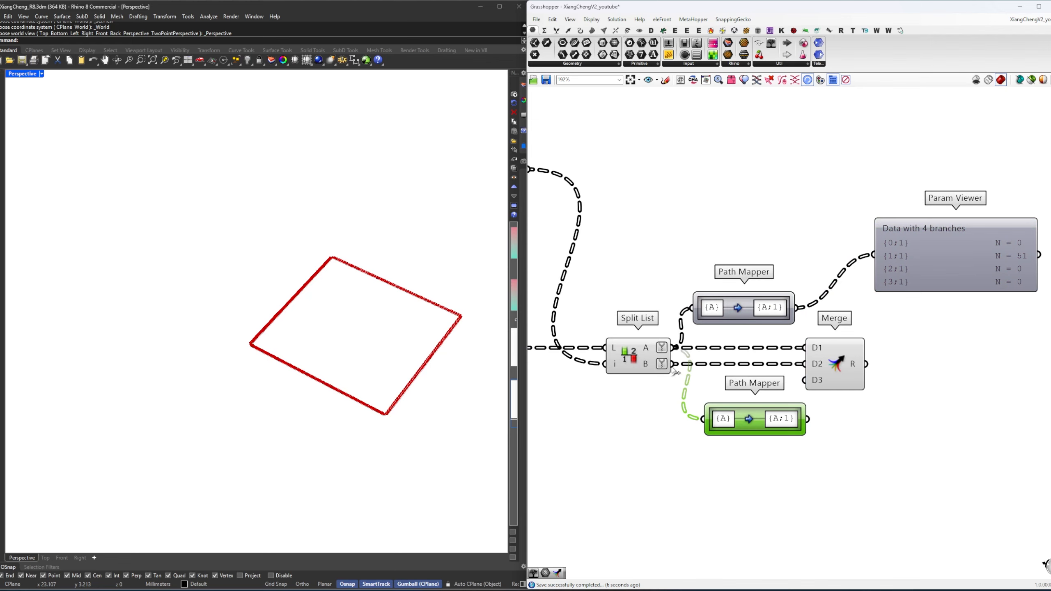
drag(672, 368, 703, 418)
drag(766, 418, 755, 404)
double_click(755, 404)
click(771, 347)
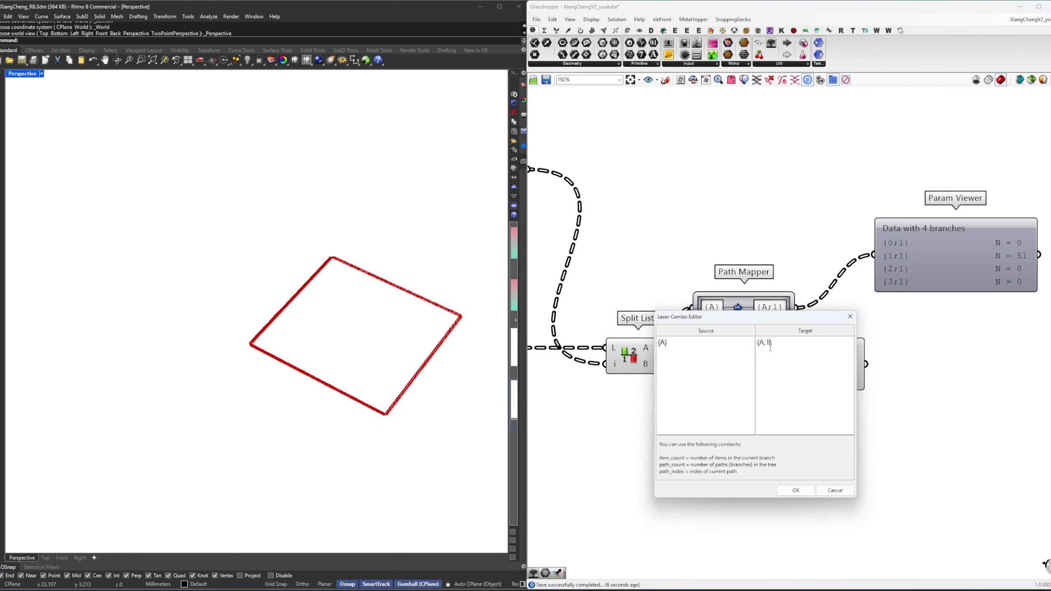
click(798, 494)
Connect the lower Path Mapper to the Param Viewer to check its branch paths.
right_drag(874, 460, 797, 490)
drag(722, 437, 805, 285)
scroll(831, 281, up, 3)
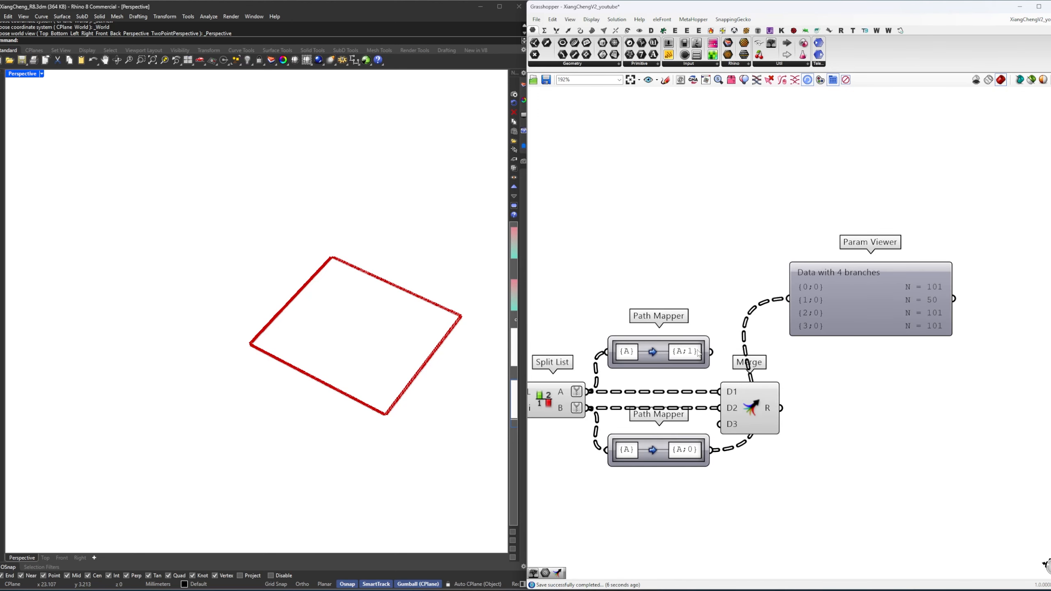
Route the two Path Mappers into Merge inputs D1 and D2, and connect the Merge result to the Param Viewer.
drag(711, 352, 719, 392)
drag(719, 435, 767, 414)
drag(825, 312, 857, 424)
right_drag(876, 483, 832, 406)
click(832, 406)
scroll(832, 406, up, 3)
scroll(805, 241, up, 4)
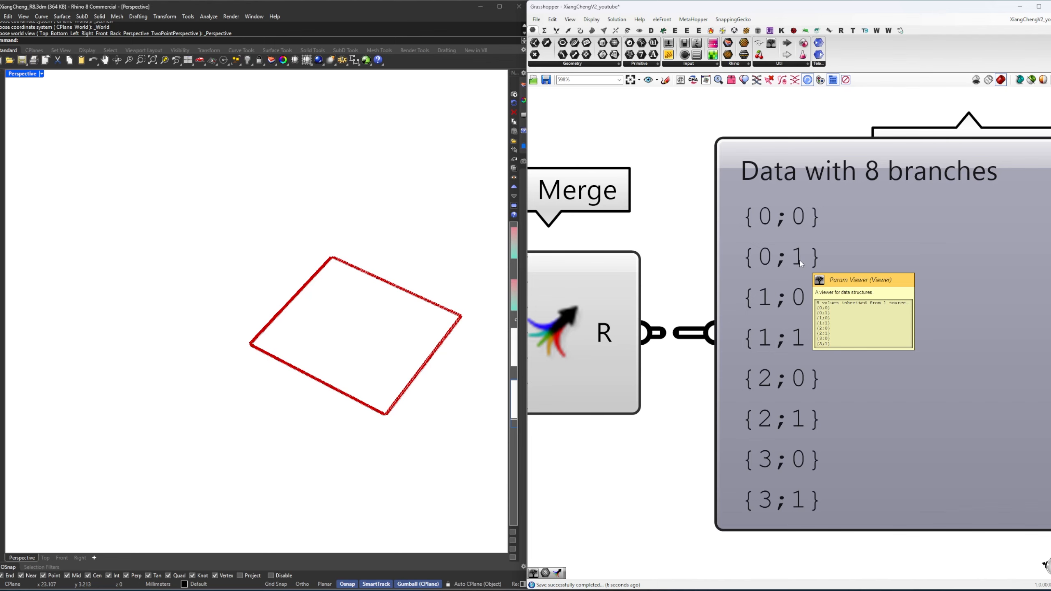
scroll(801, 264, down, 4)
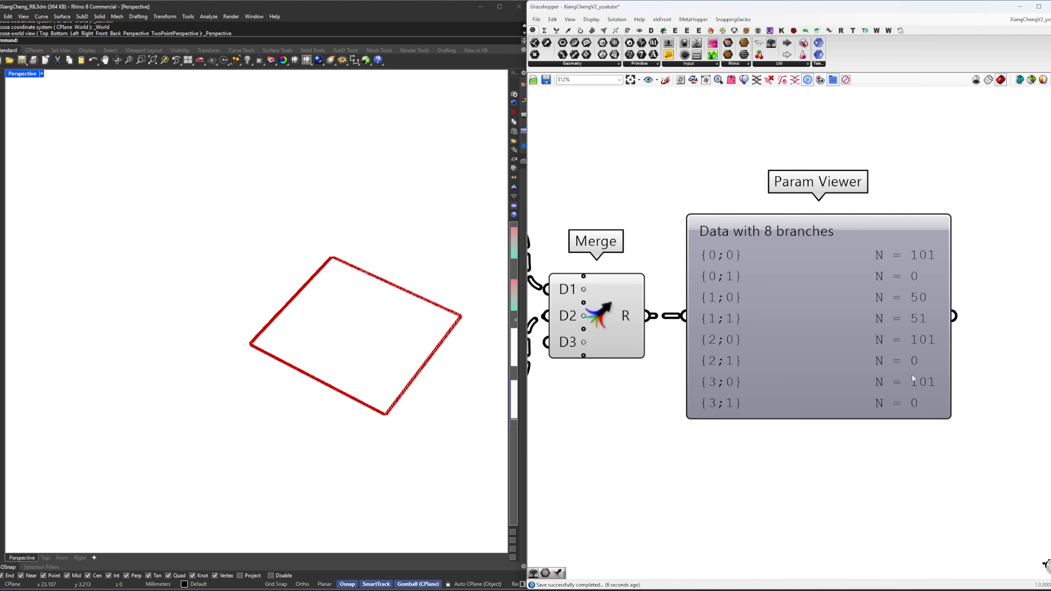
Add a Clean Tree component between the Merge and the Param Viewer and feed its T input from the Merge result.
right_drag(771, 332, 861, 289)
double_click(766, 415)
text(clean tree)
key(Return)
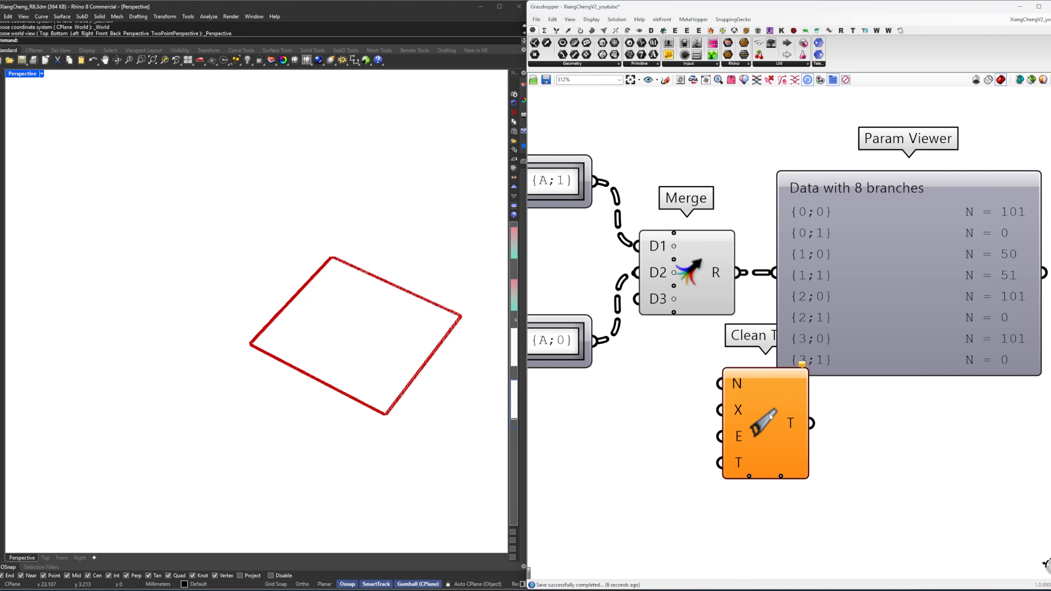
right_drag(771, 416, 726, 438)
drag(811, 290, 991, 290)
drag(723, 429, 799, 239)
Invert the Remove Empty (E) input of the Clean Tree component.
right_click(769, 266)
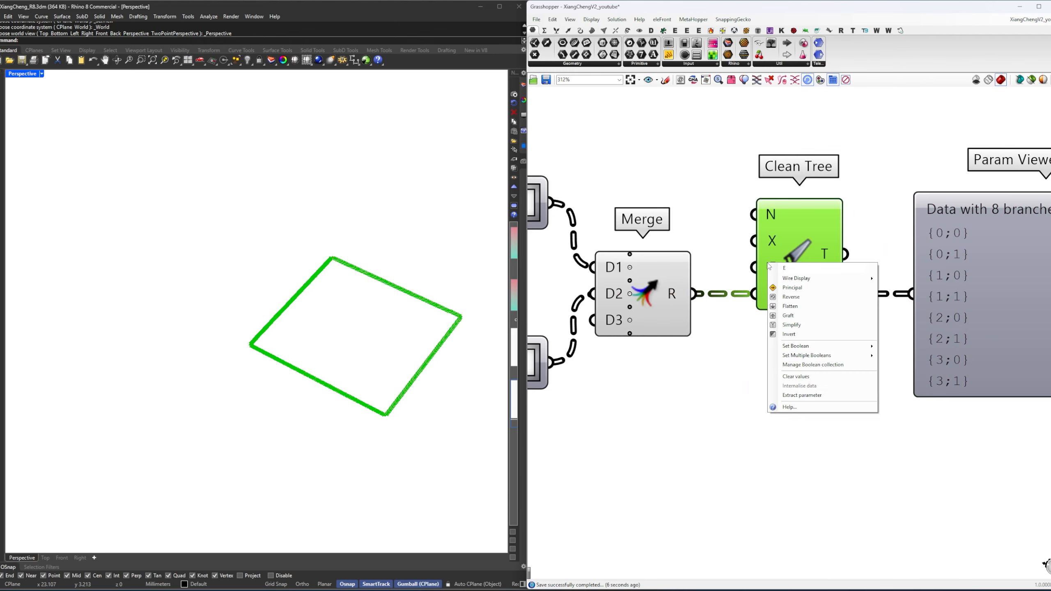
click(789, 335)
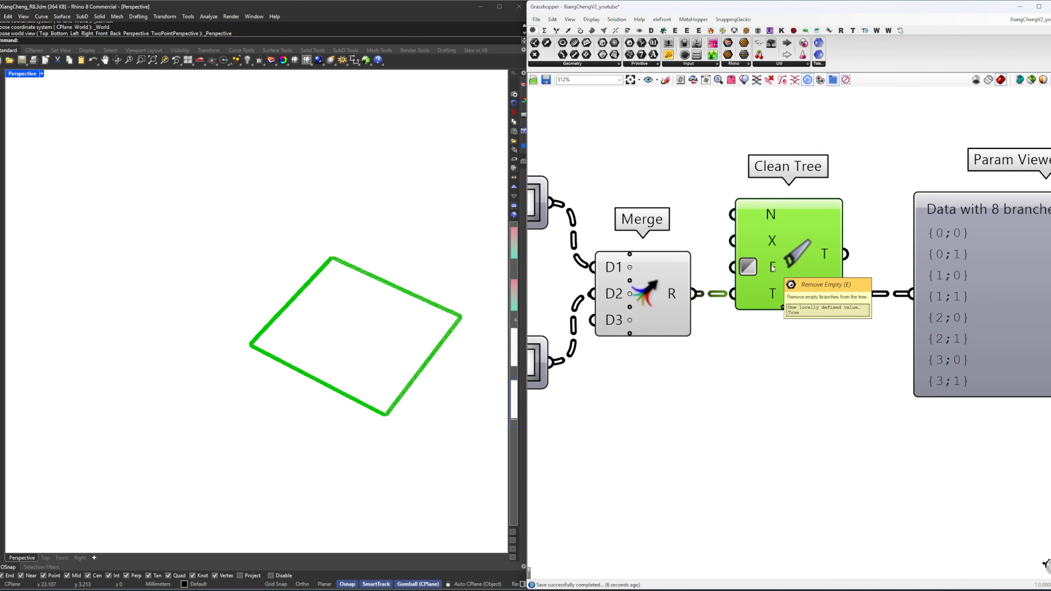
click(765, 369)
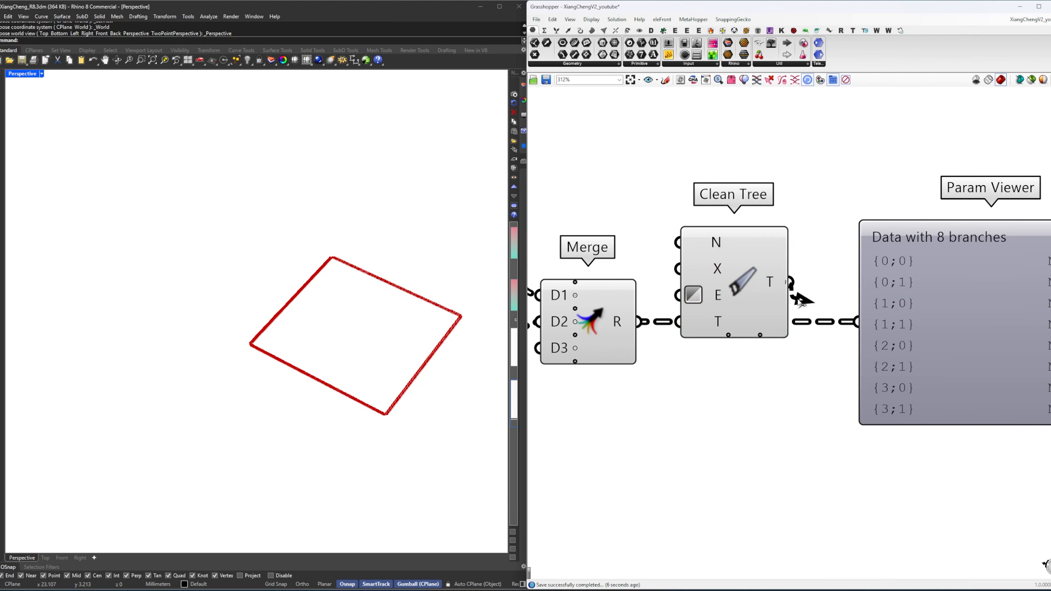
Connect the Clean Tree output to the Param Viewer and examine the item counts of the remaining branches.
right_drag(799, 298, 705, 385)
click(729, 348)
drag(729, 348, 726, 337)
click(739, 423)
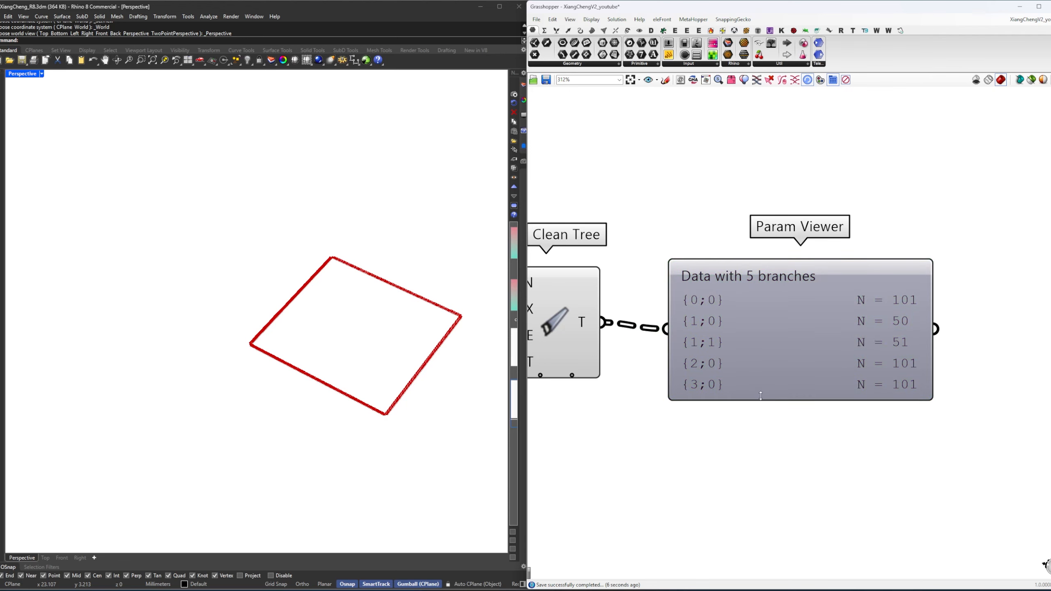
drag(748, 370, 748, 363)
scroll(906, 296, up, 4)
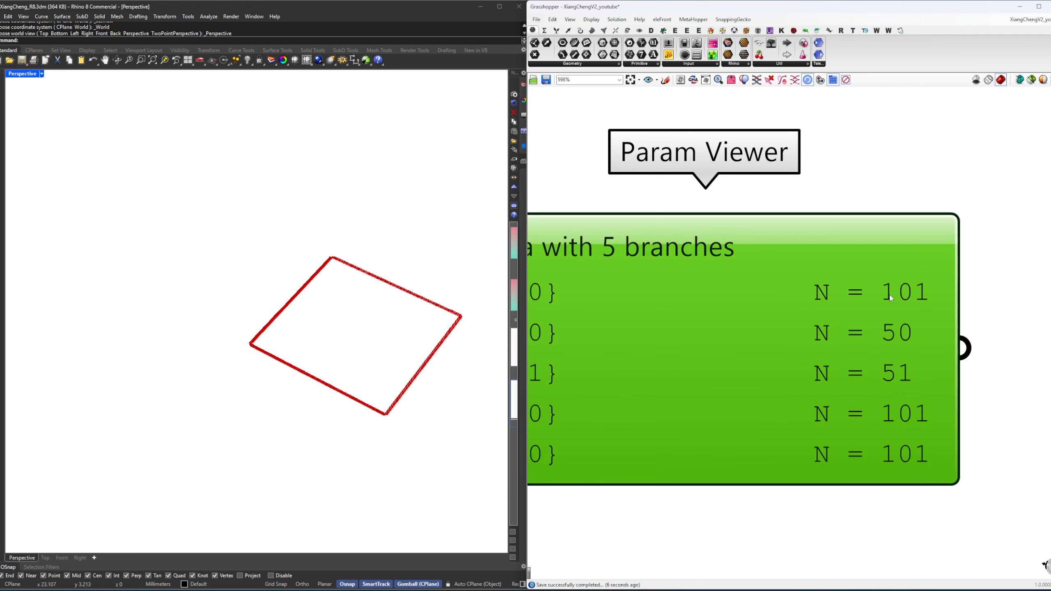
scroll(919, 292, down, 2)
right_drag(834, 308, 770, 325)
scroll(675, 323, up, 2)
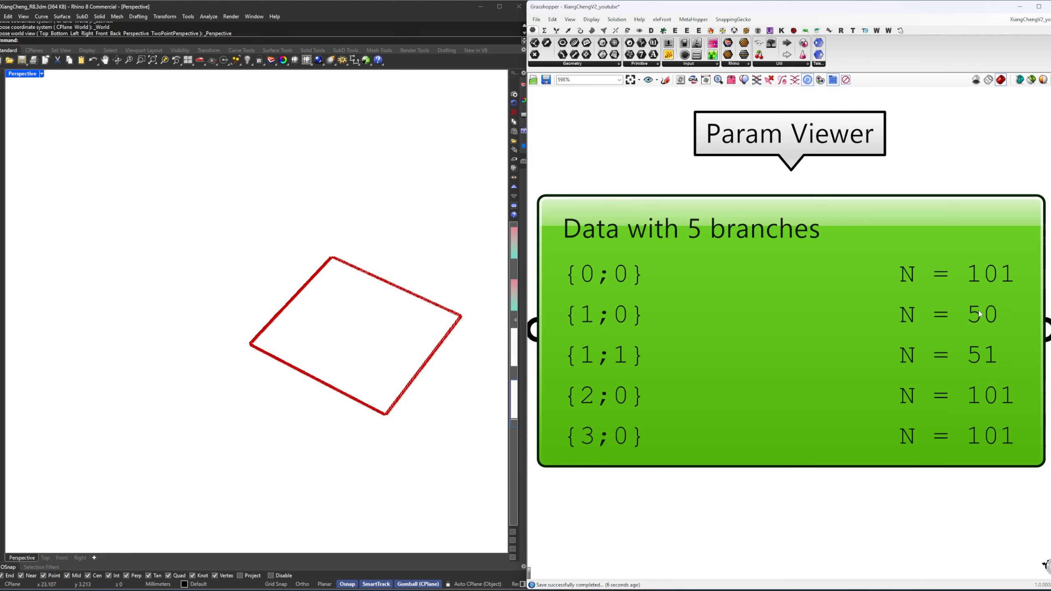
scroll(785, 338, down, 6)
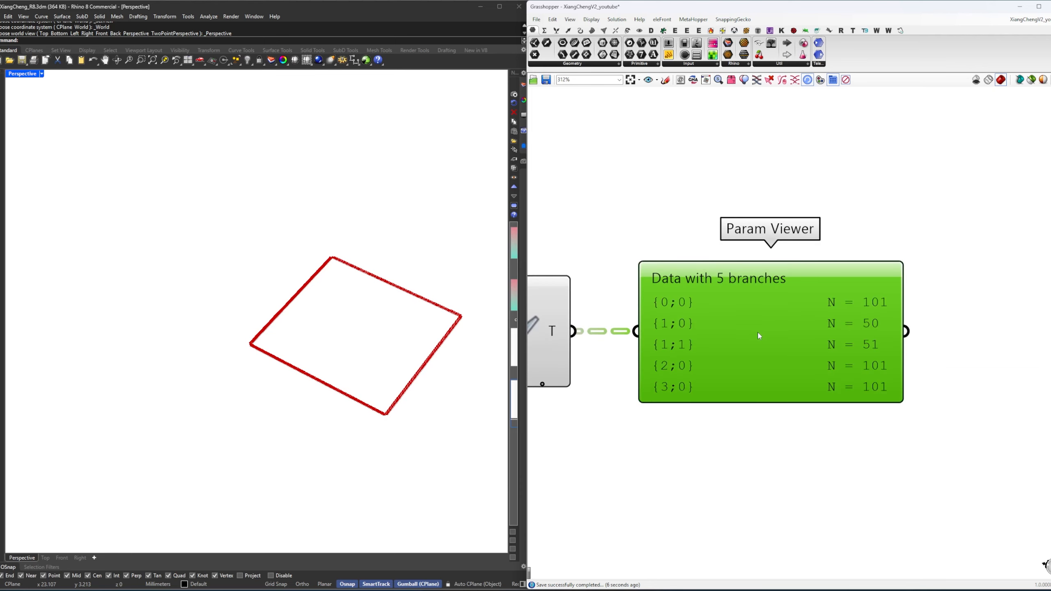
Replace the Param Viewer with a Point parameter fed by the Clean Tree output.
right_drag(752, 334, 802, 334)
key(Delete)
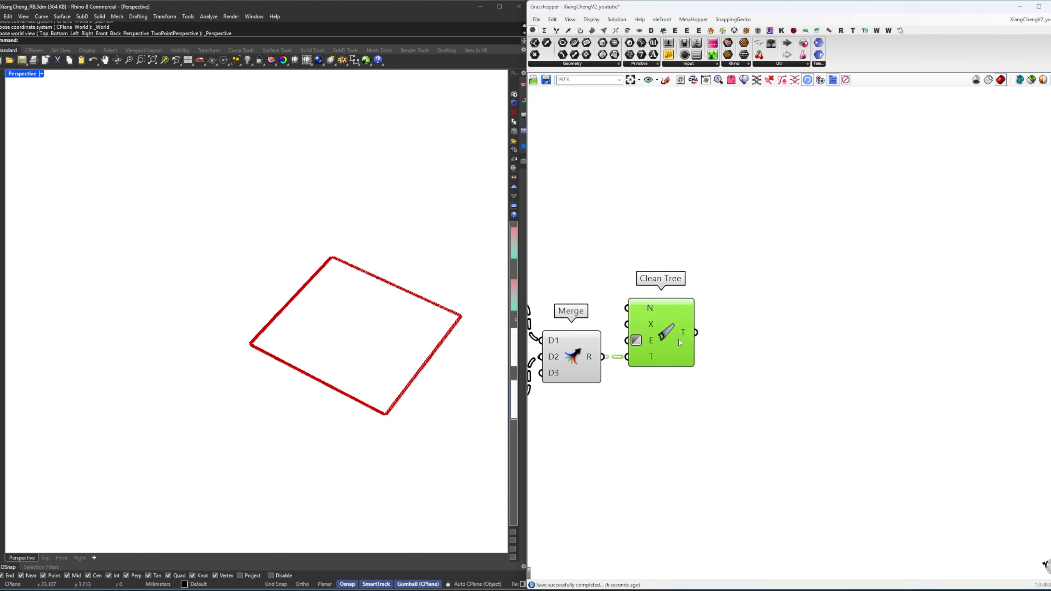
click(749, 341)
double_click(755, 332)
click(744, 322)
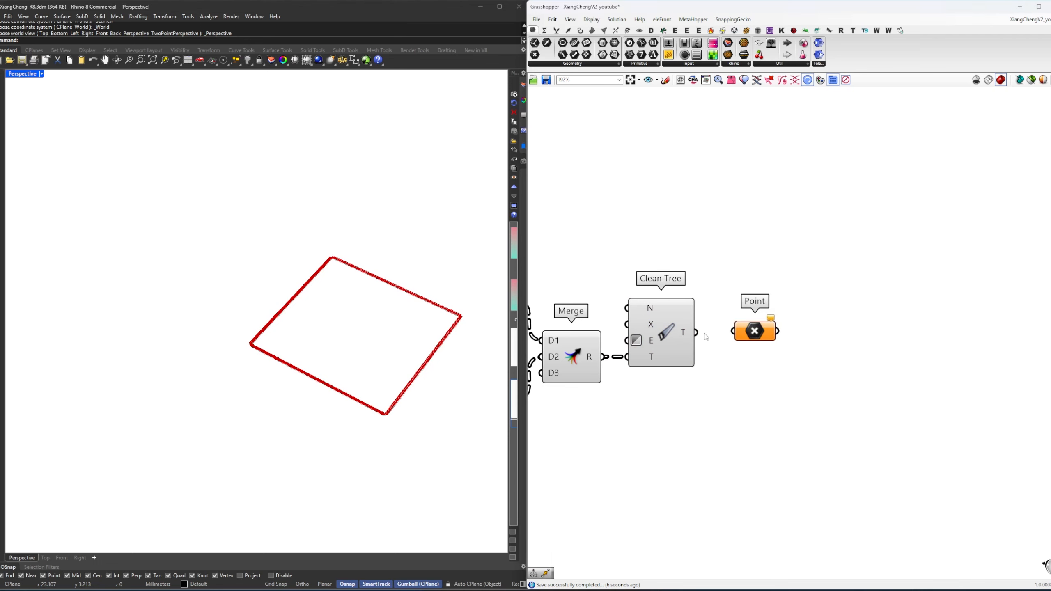
drag(698, 333, 733, 333)
drag(746, 334, 780, 333)
Rename the Point parameter after the Clean Tree as Bottom Points.
right_click(781, 336)
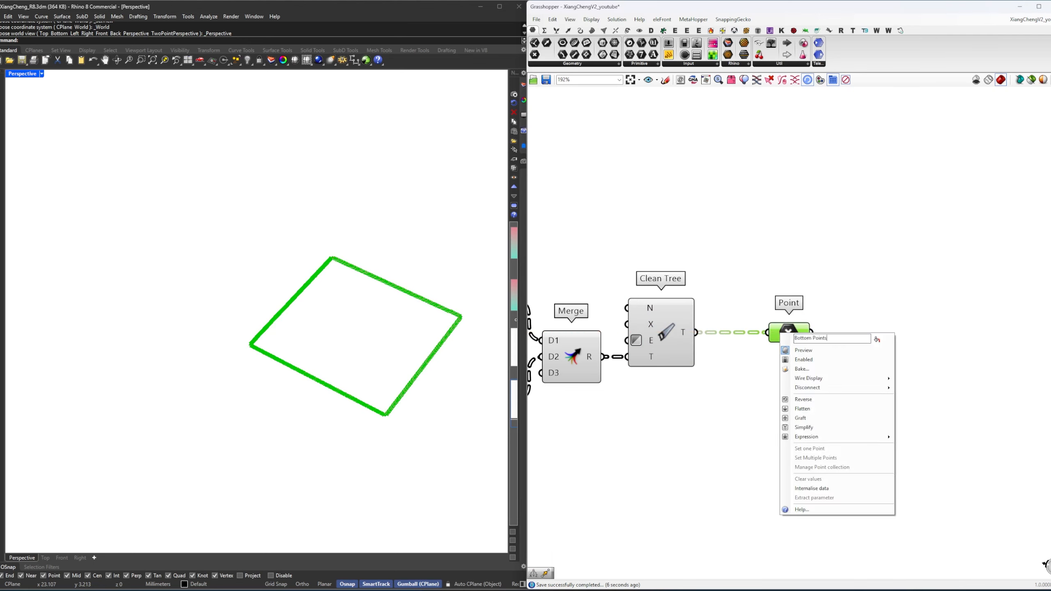
click(874, 337)
click(872, 316)
Move the "short" Curve parameter after the Dispatch farther down to free space below the main chain.
scroll(830, 338, down, 7)
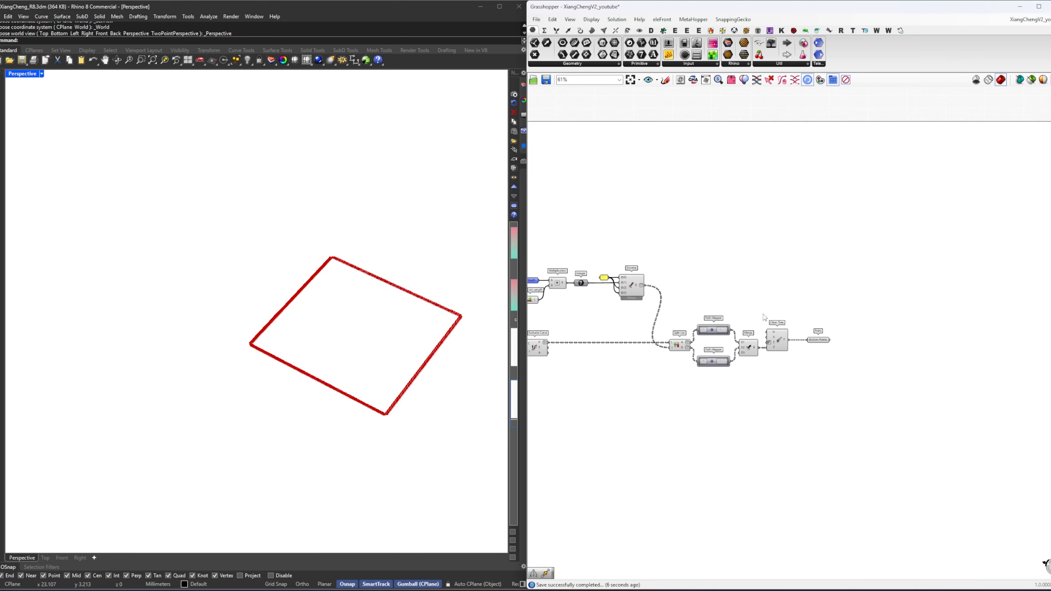
right_drag(710, 333, 854, 314)
right_drag(661, 352, 686, 325)
scroll(685, 326, up, 3)
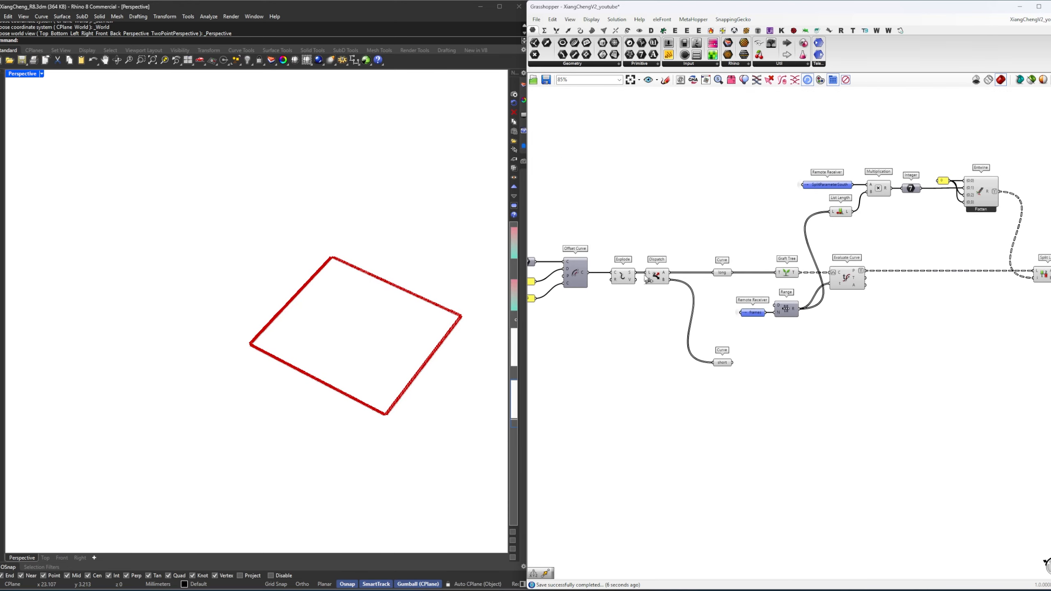
right_drag(613, 280, 798, 291)
right_drag(989, 352, 852, 354)
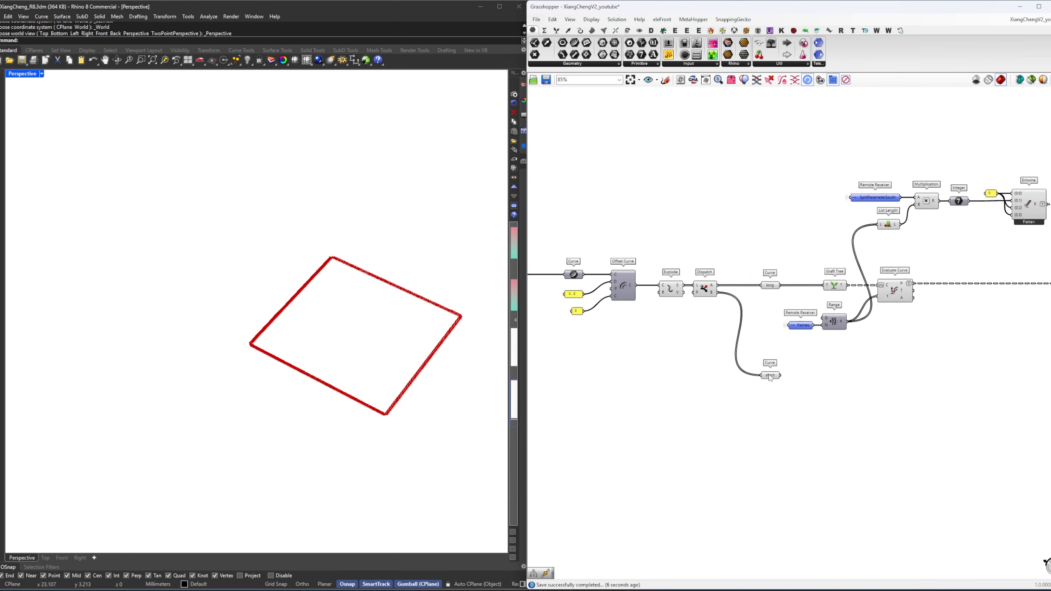
drag(770, 378, 770, 561)
click(807, 414)
Turn on the preview of the Box Remote Receiver and highlight the Curve parameter fed by the bottom face.
right_drag(807, 396, 971, 425)
scroll(664, 310, up, 3)
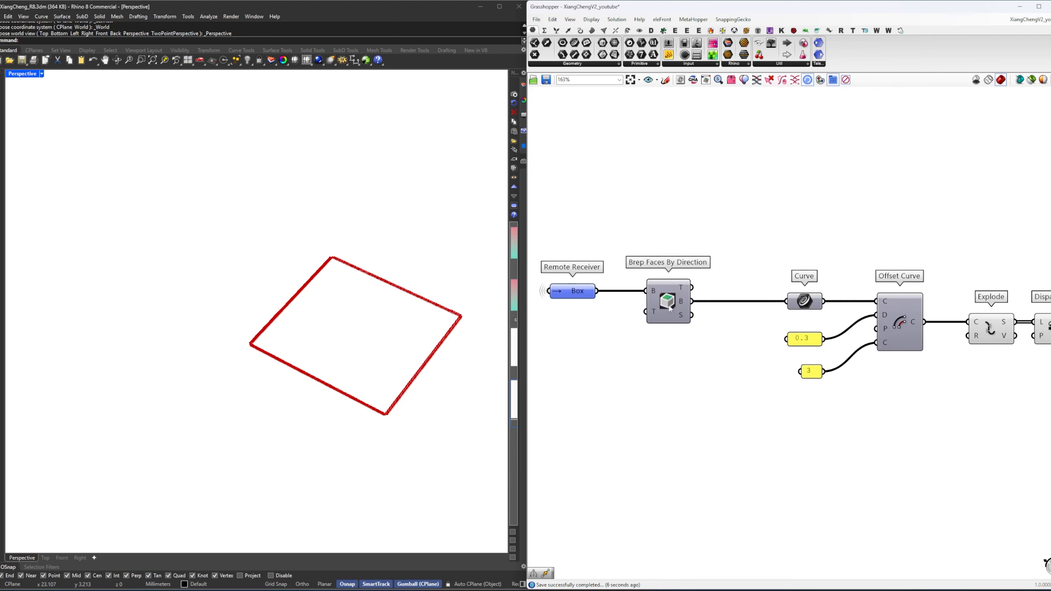
click(807, 301)
click(801, 249)
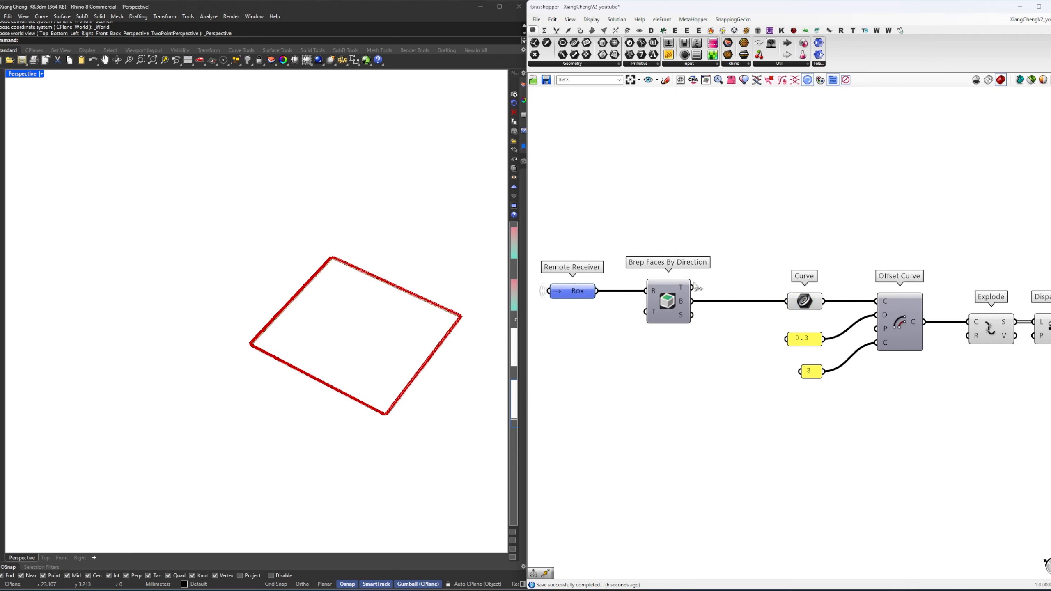
click(589, 292)
right_click(590, 291)
click(663, 203)
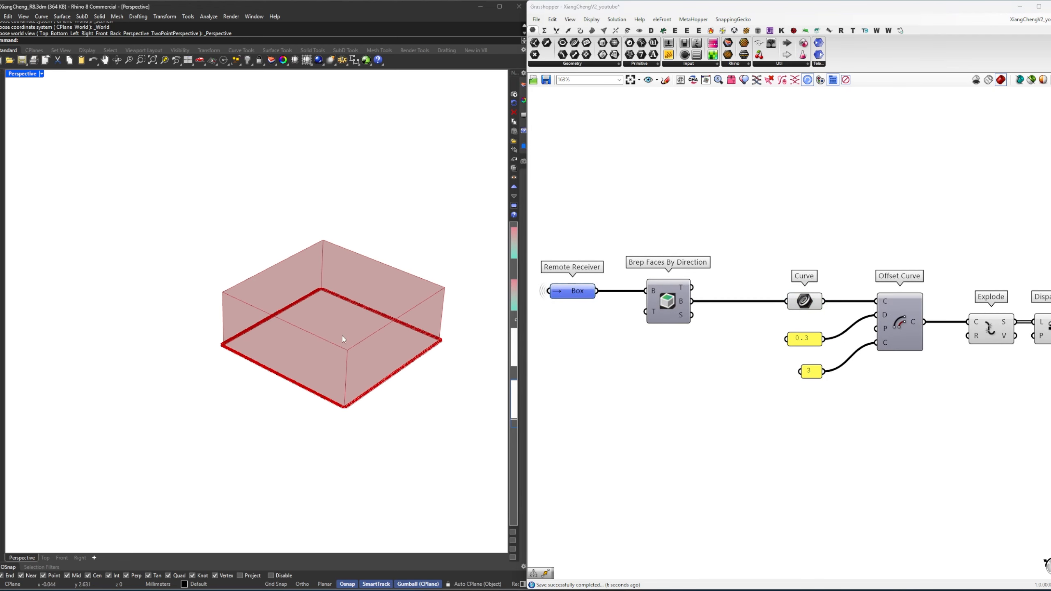
click(792, 301)
scroll(679, 302, up, 2)
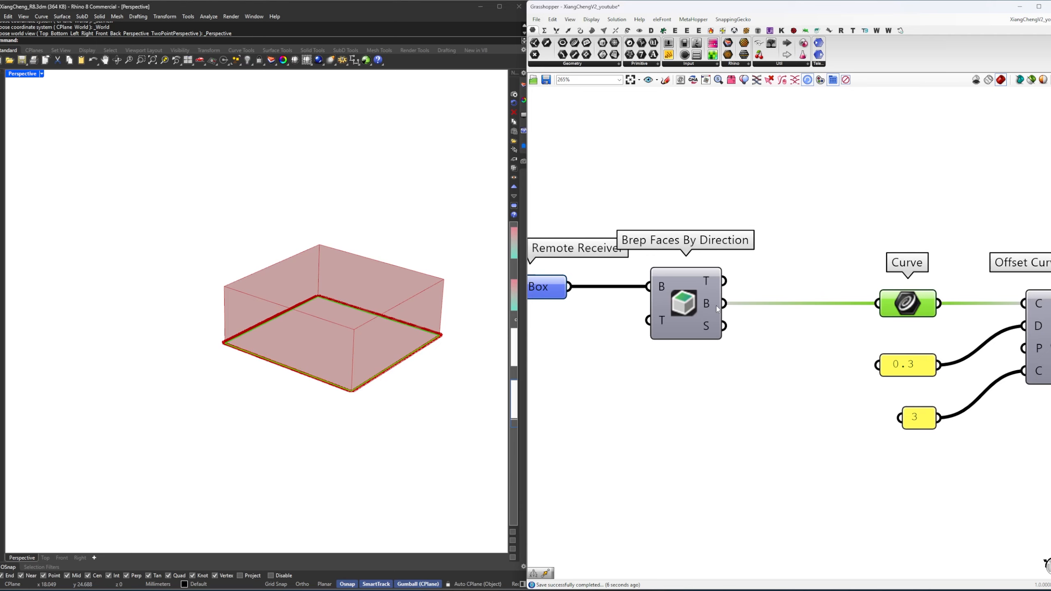
Duplicate the chain from the Curve parameter through Clean Tree below the original, and feed the copied Curve from output T of Brep Faces By Direction.
scroll(716, 306, down, 6)
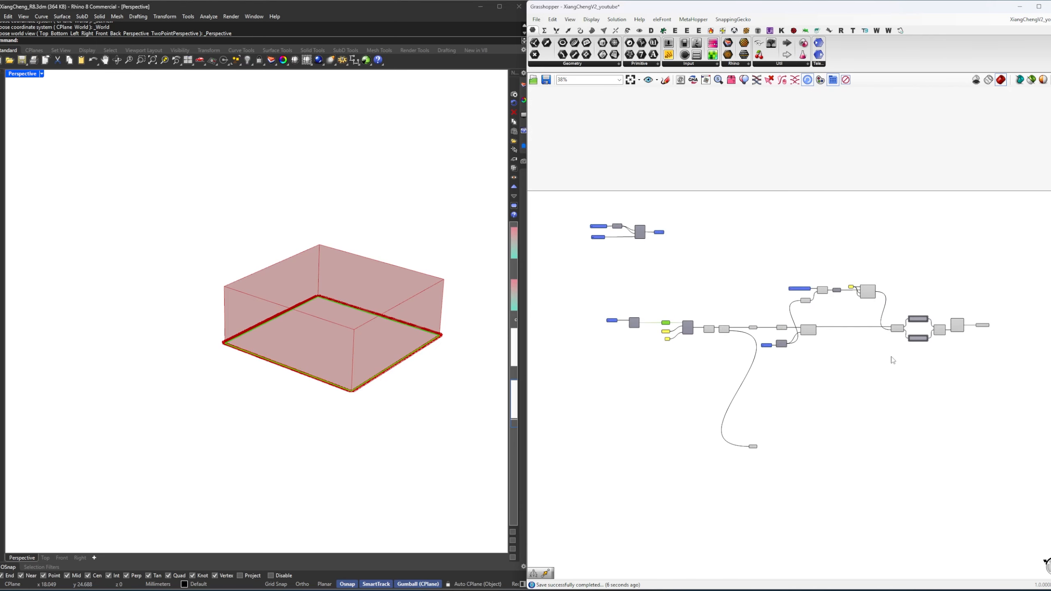
drag(1005, 374, 671, 400)
scroll(666, 323, up, 2)
click(640, 345)
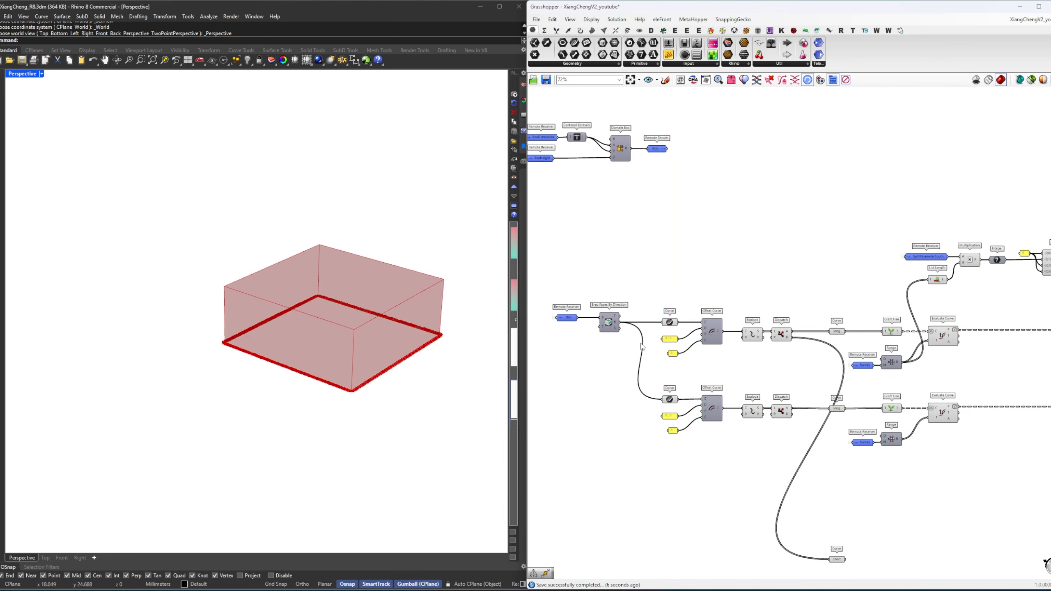
scroll(640, 345, up, 3)
drag(606, 297, 691, 456)
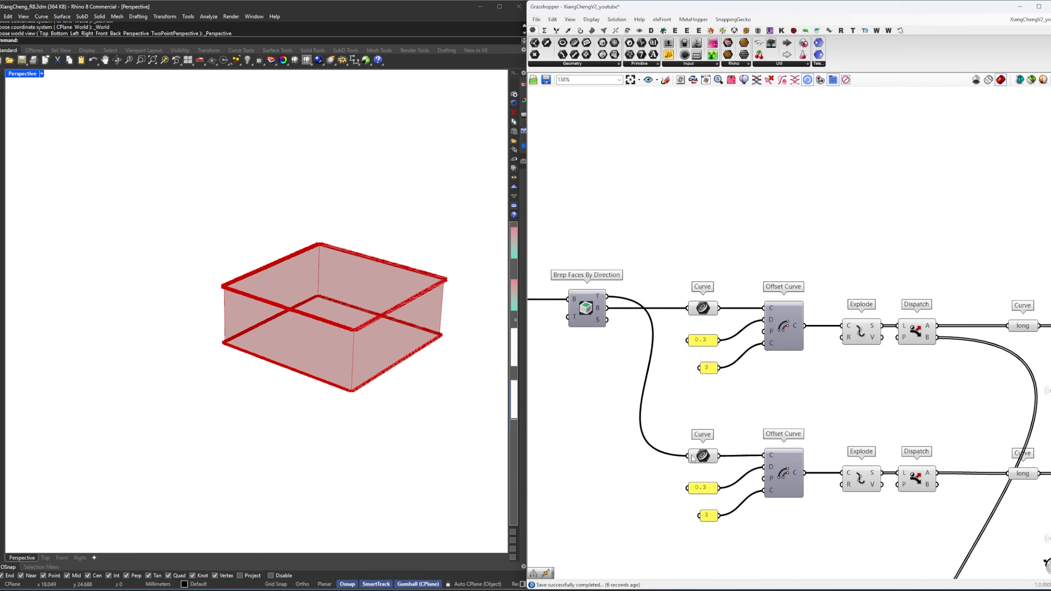
scroll(698, 421, down, 3)
right_drag(880, 471, 785, 399)
right_drag(870, 359, 786, 363)
scroll(760, 356, up, 3)
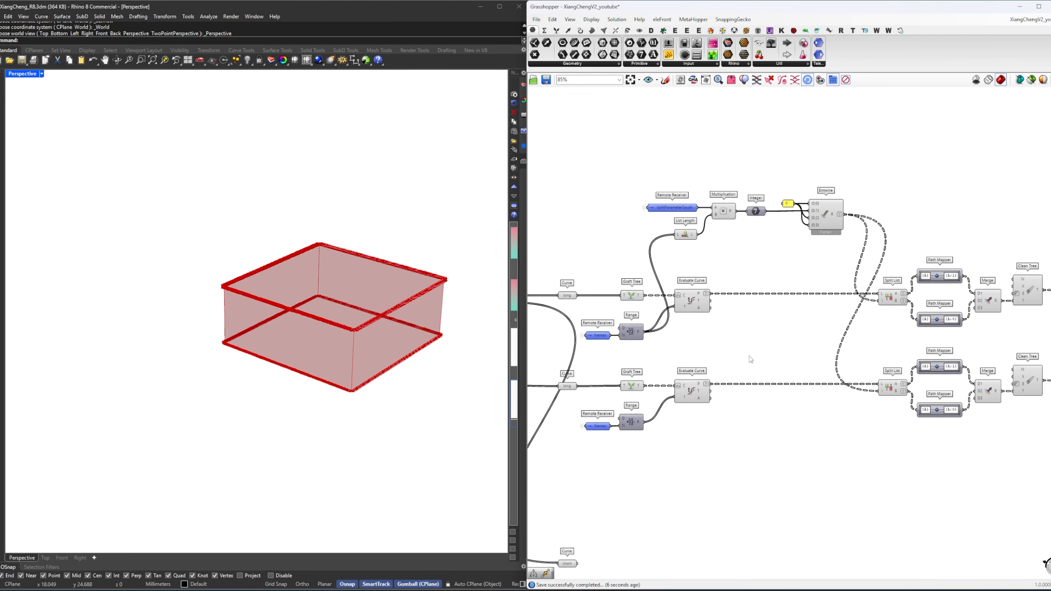
Rename the Point parameter at the end of the duplicated lower chain as Top Points.
click(692, 391)
right_drag(887, 369, 818, 365)
right_drag(788, 251, 651, 243)
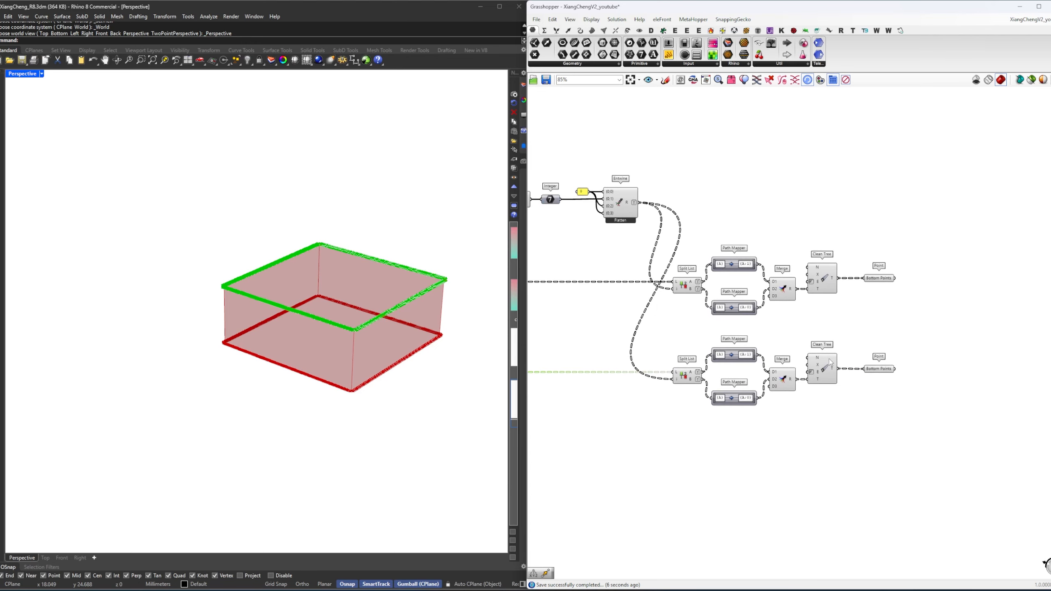
scroll(890, 373, up, 5)
right_click(862, 380)
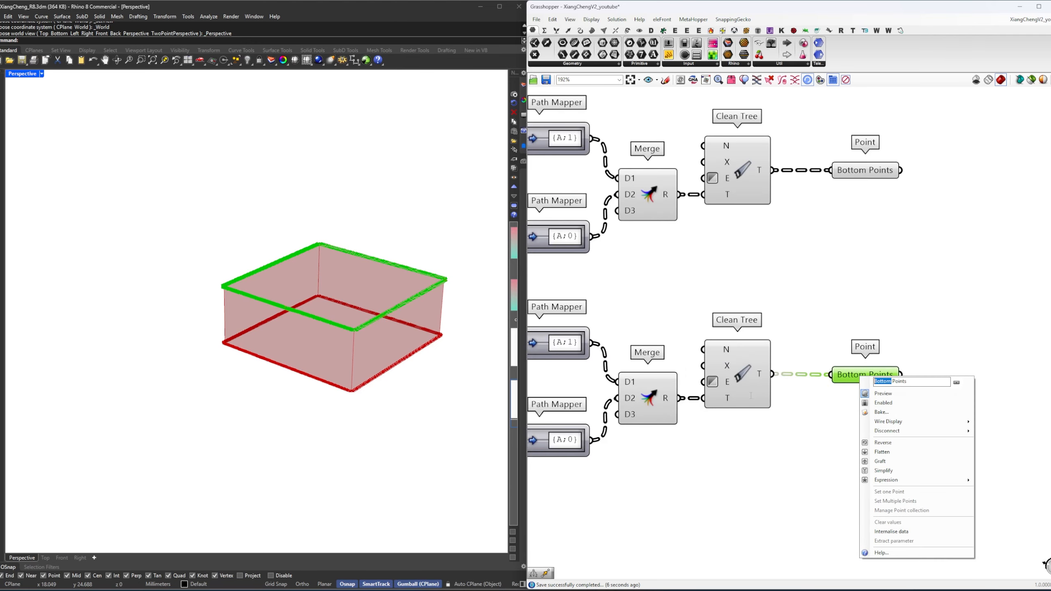
text(Top)
click(732, 248)
right_drag(830, 163, 740, 271)
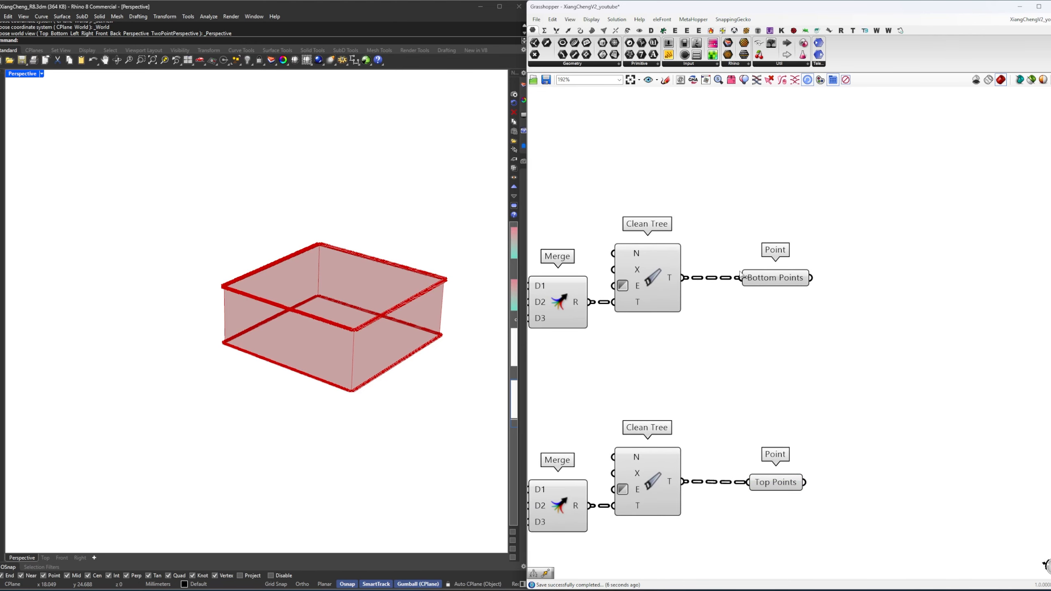
click(773, 280)
click(788, 488)
Turn off the preview of both chains from the Box Remote Receiver through the Clean Trees, excluding the two Point parameters.
scroll(844, 381, down, 8)
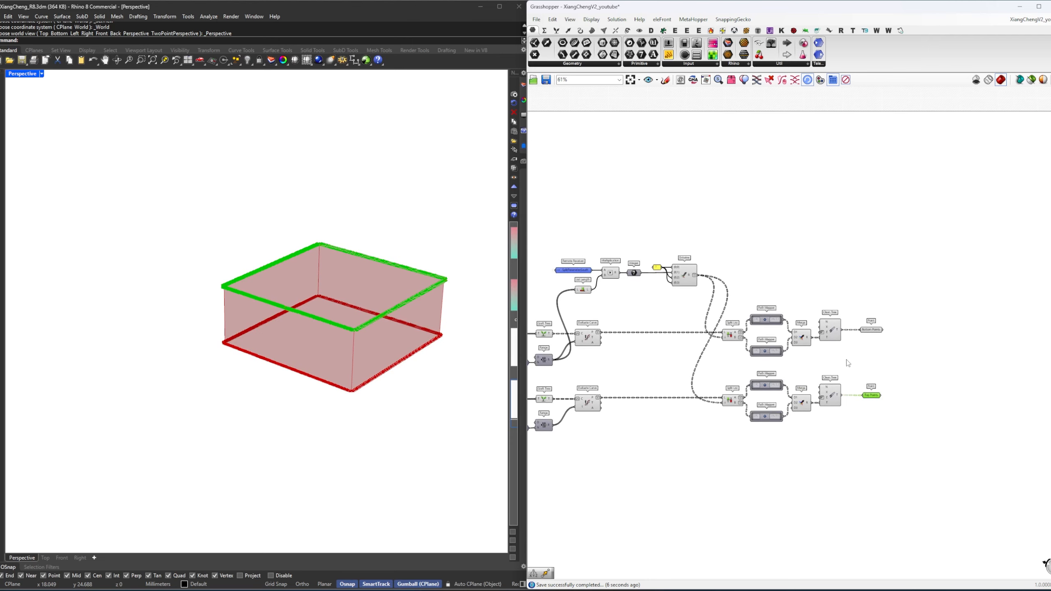
drag(849, 415, 584, 309)
right_click(671, 314)
click(678, 326)
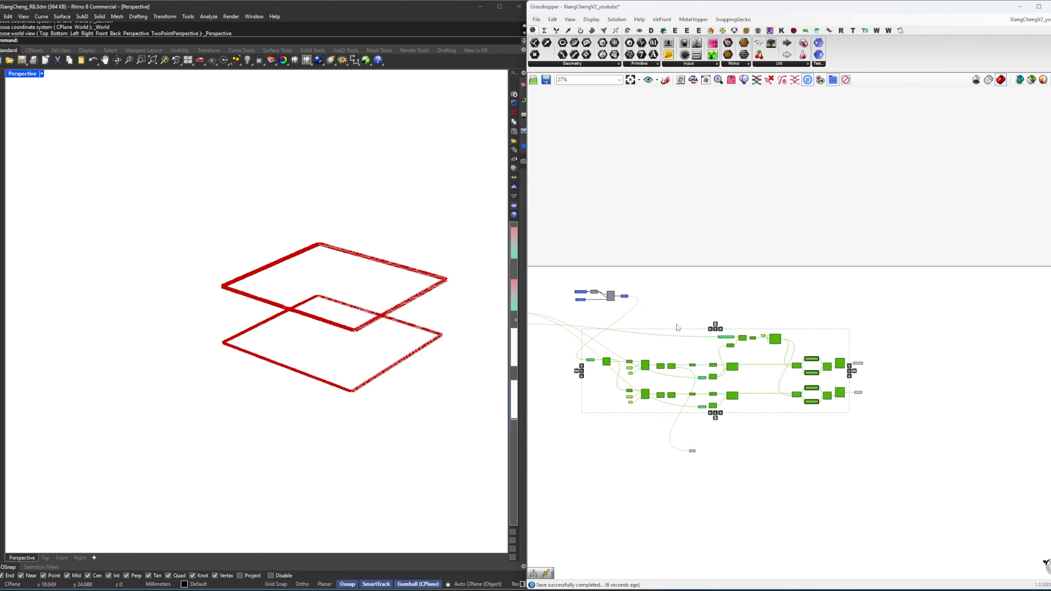
click(698, 435)
Duplicate the "short" Curve parameter below the original and feed the copy from output B of the lower Dispatch.
right_drag(697, 460, 852, 454)
scroll(716, 435, up, 4)
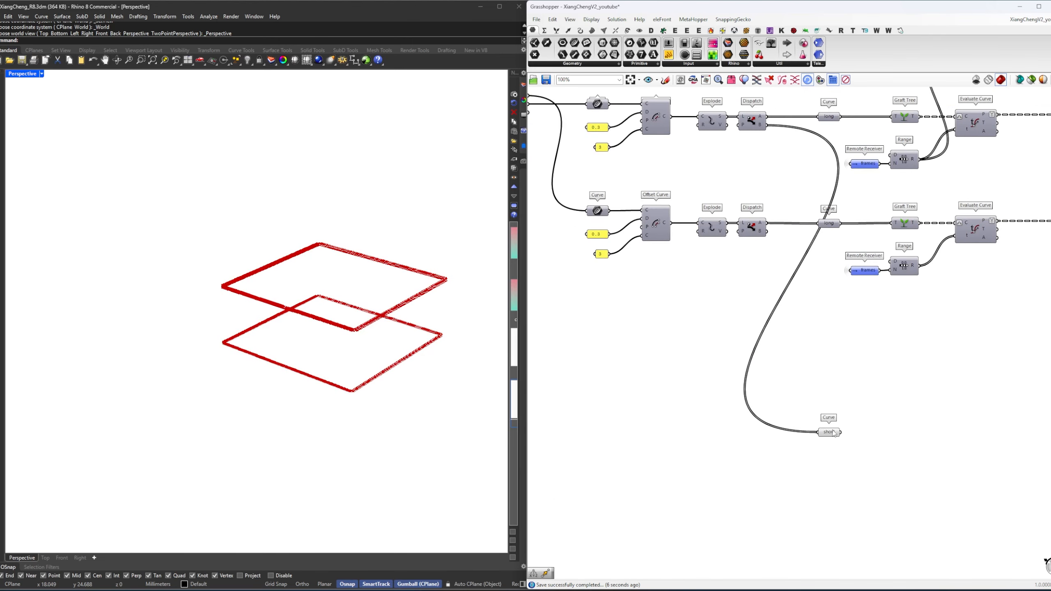
click(829, 433)
drag(832, 435, 830, 505)
click(762, 257)
drag(767, 232, 818, 503)
scroll(372, 335, up, 5)
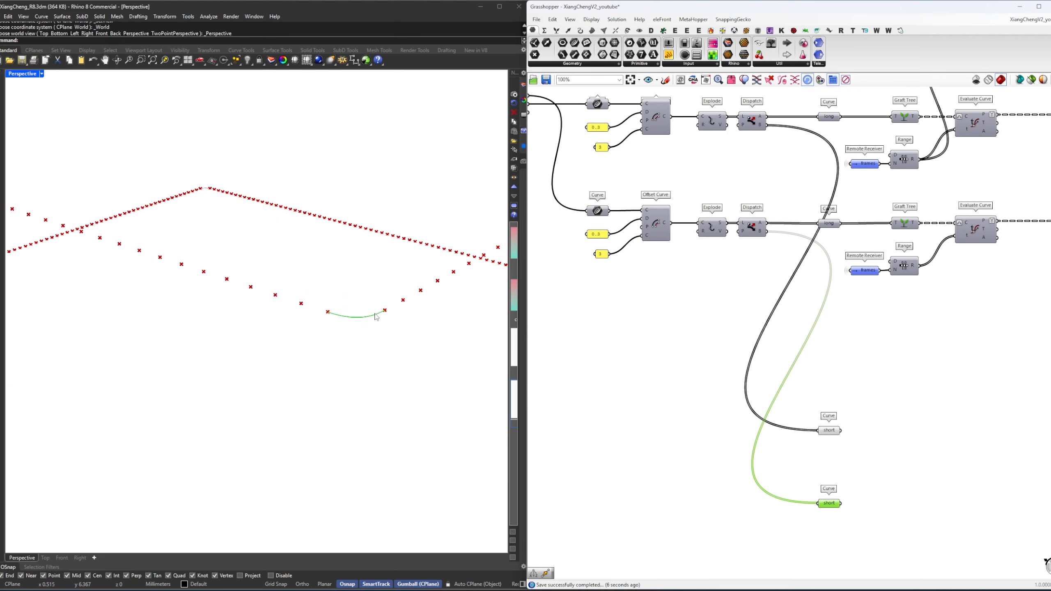
Move both "short" Curve parameters slightly farther down the canvas.
drag(805, 402, 856, 515)
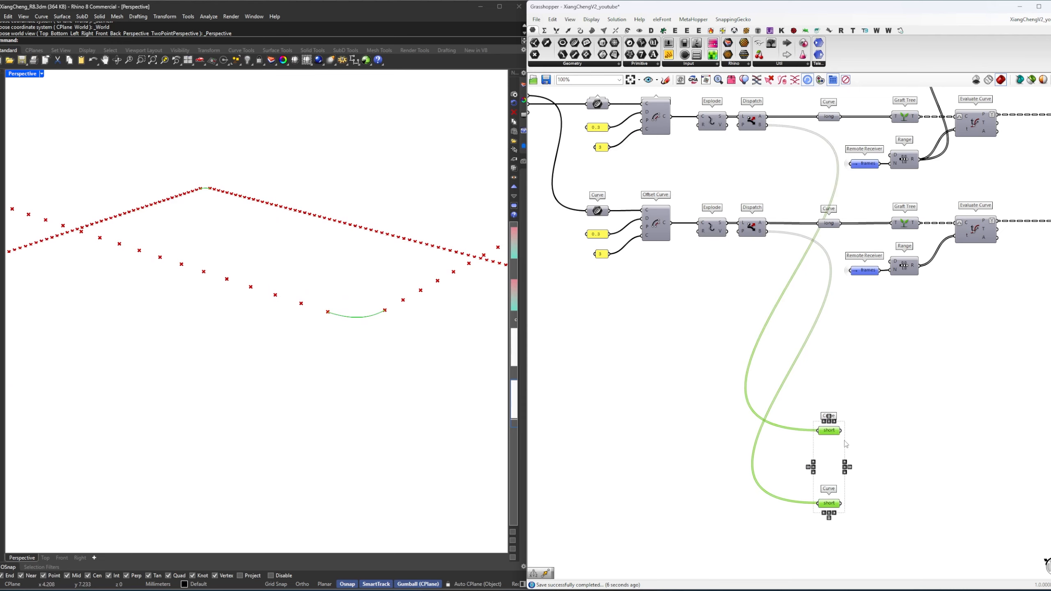
drag(824, 433, 824, 466)
click(857, 381)
Move the lower chain, from its Curve parameter through Top Points, down to widen the gap between the two chains.
scroll(857, 382, down, 3)
scroll(857, 382, down, 1)
right_drag(979, 357, 765, 356)
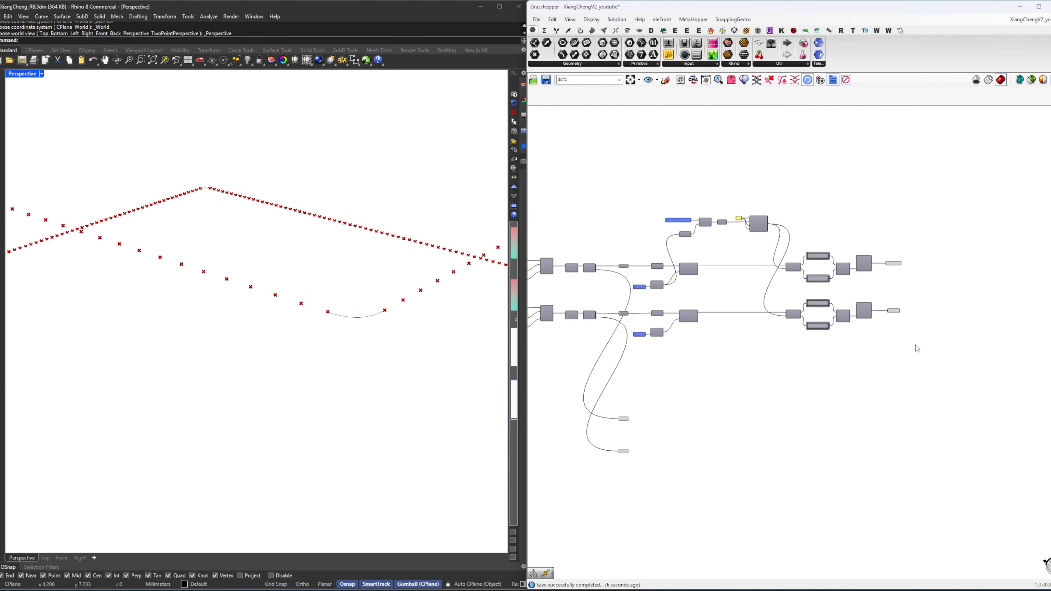
right_drag(906, 350, 950, 342)
drag(983, 345, 557, 291)
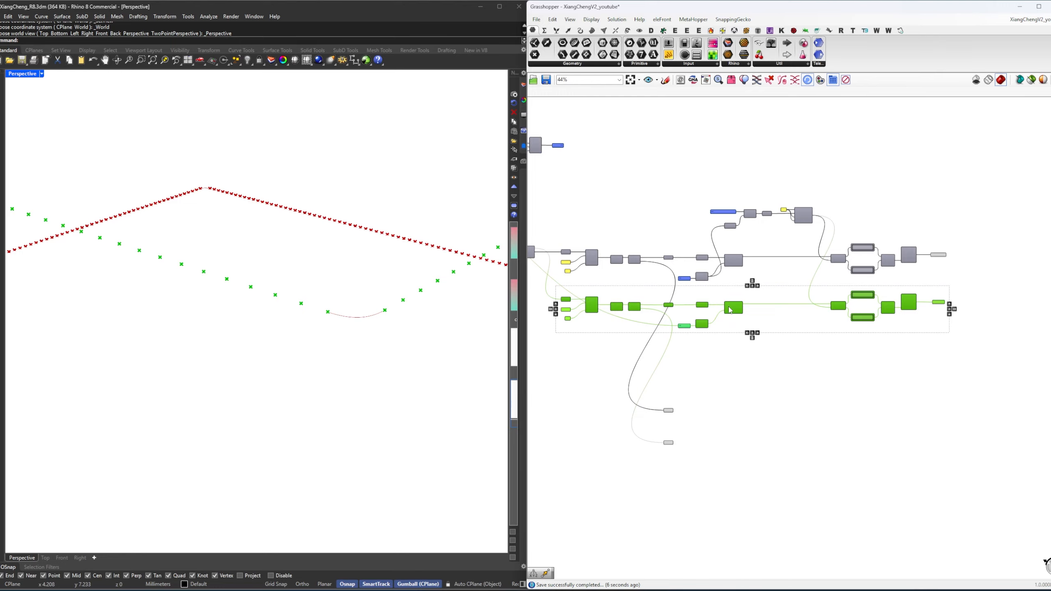
drag(729, 307, 730, 347)
click(781, 308)
Turn off the preview of the two "short" Curve parameters.
right_drag(781, 308, 700, 333)
scroll(853, 269, up, 5)
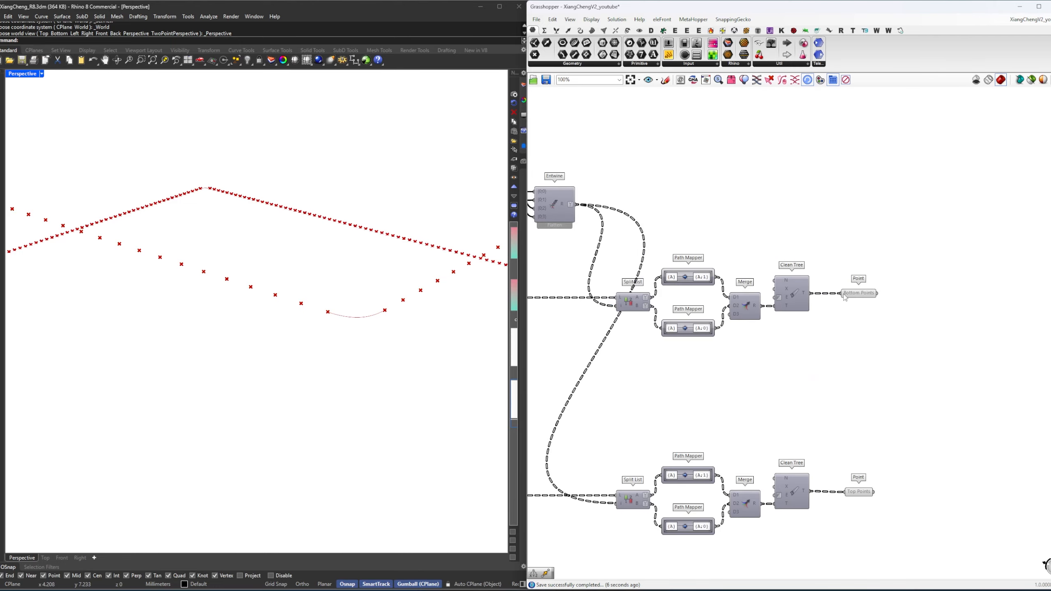
click(851, 297)
click(835, 320)
scroll(202, 368, down, 8)
shift+right_drag(204, 361, 300, 346)
scroll(724, 384, down, 5)
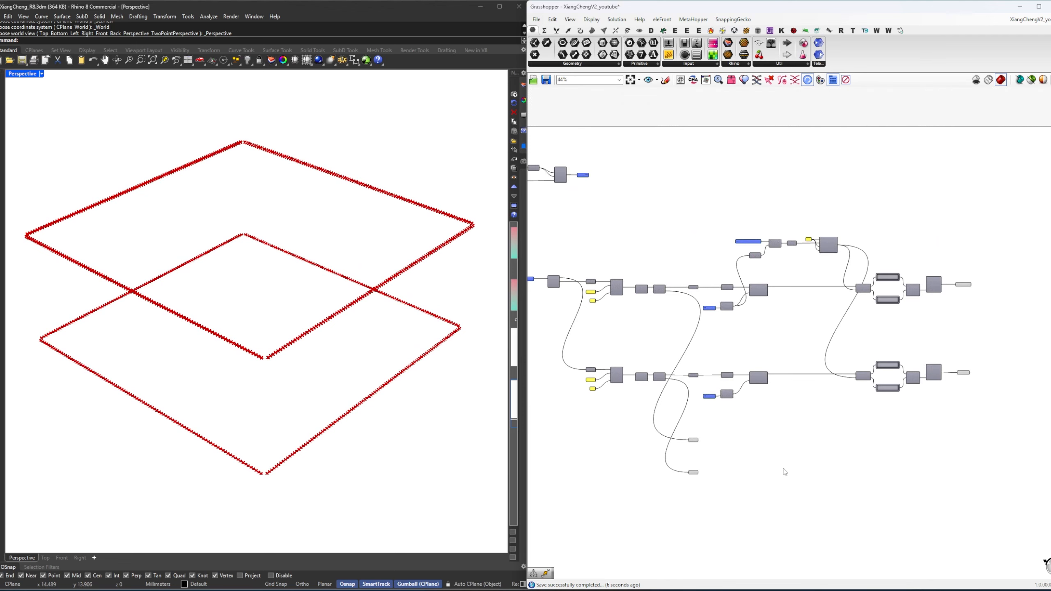
drag(770, 500, 652, 361)
right_click(705, 328)
click(714, 342)
Add a Line SDL component below the upper Evaluate Curve and feed its start input from output P.
scroll(761, 318, up, 5)
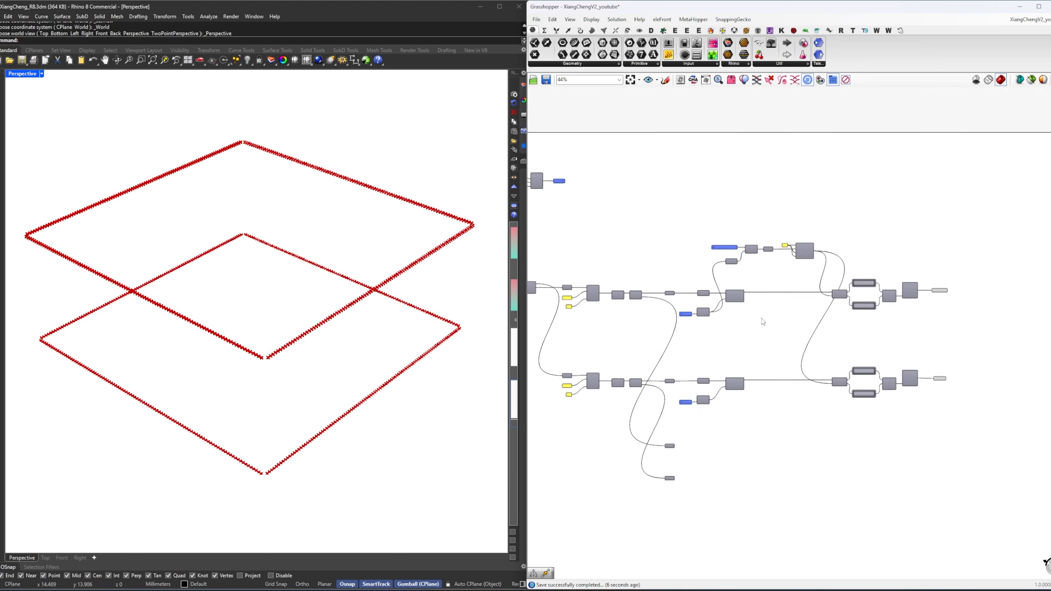
double_click(785, 311)
click(785, 307)
scroll(750, 262, up, 2)
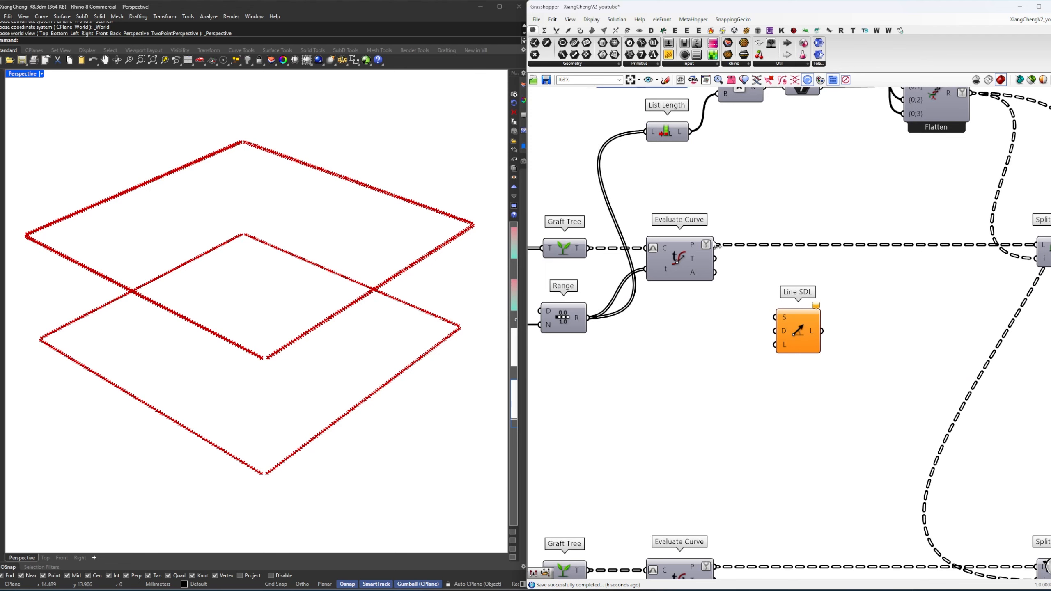
drag(717, 245, 775, 317)
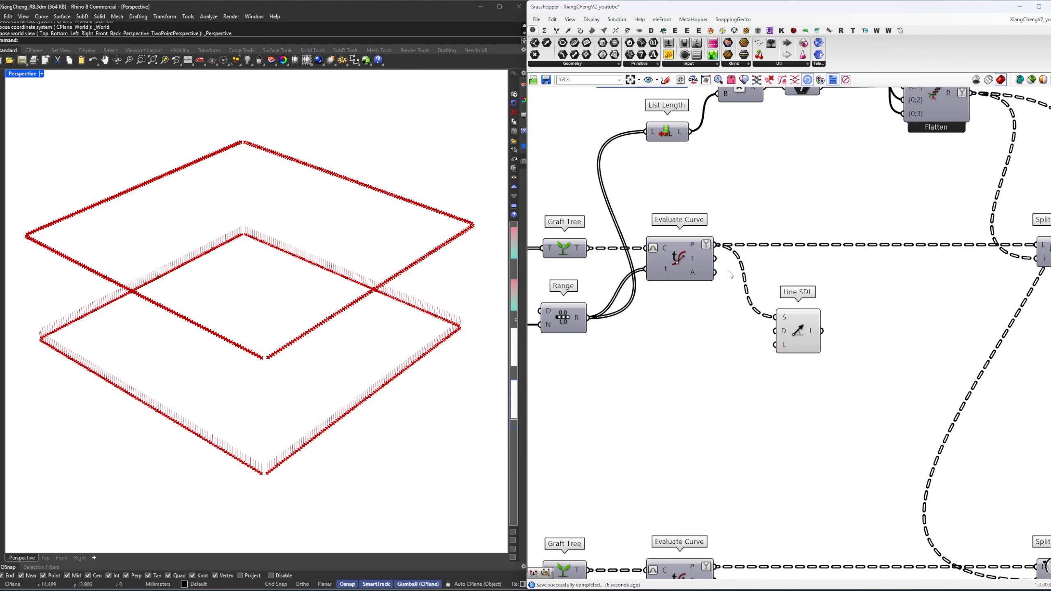
Feed the Line SDL direction from the upper Evaluate Curve's output T and inspect the tangent lines.
drag(716, 258, 775, 331)
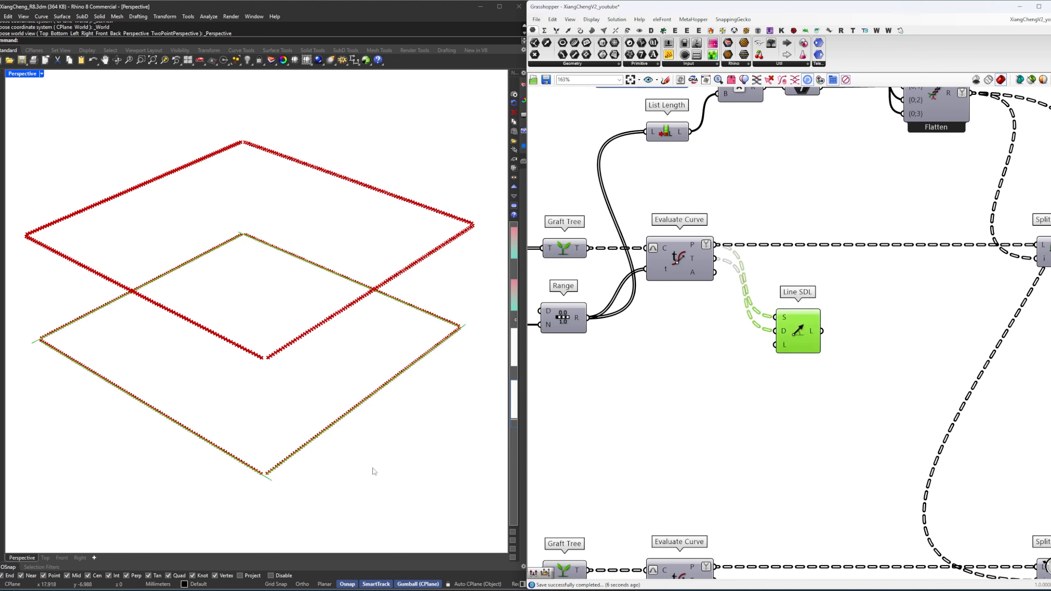
scroll(293, 483, up, 5)
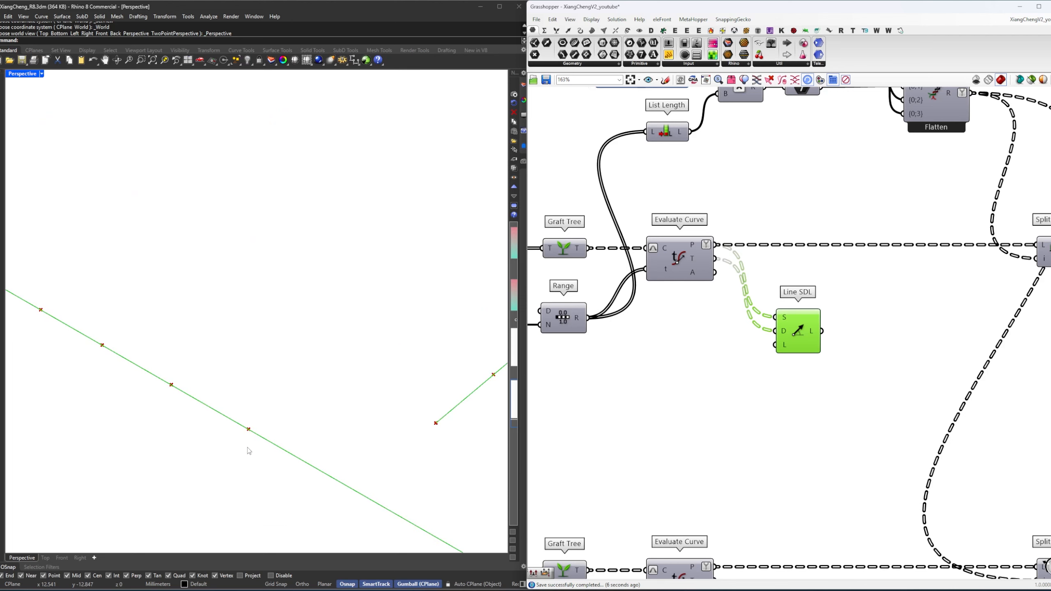
scroll(248, 451, down, 3)
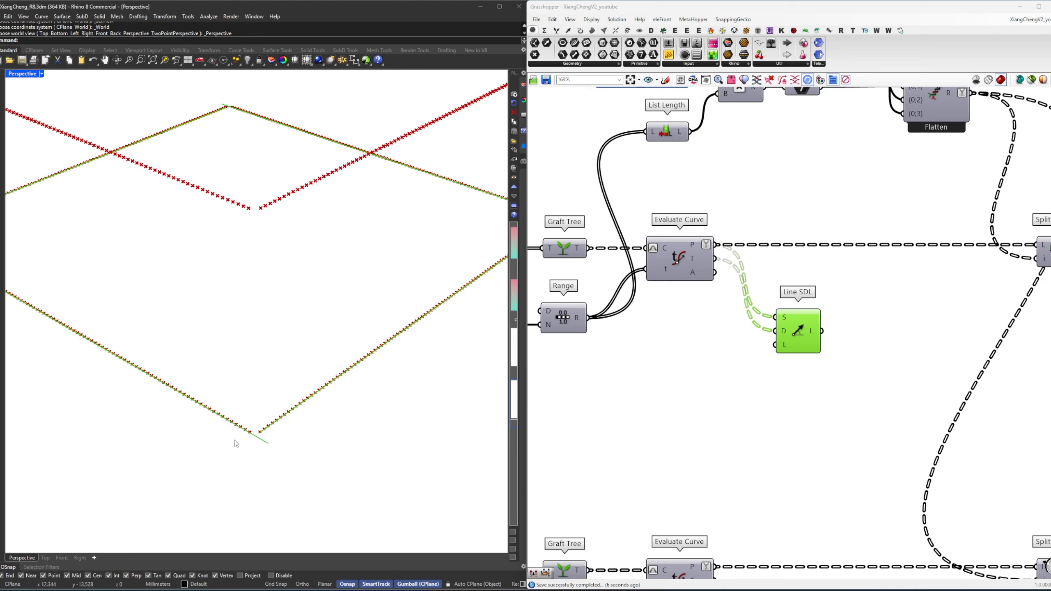
Add a Cross Product component with input A fed from the upper Evaluate Curve's output T, and shift it and Line SDL right.
double_click(703, 352)
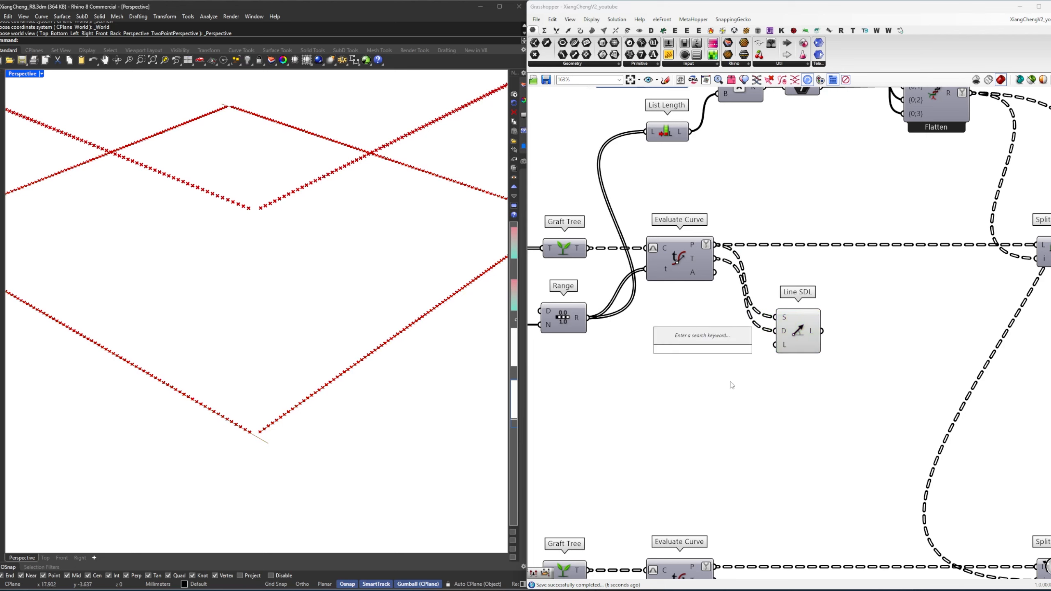
text(cross)
key(Return)
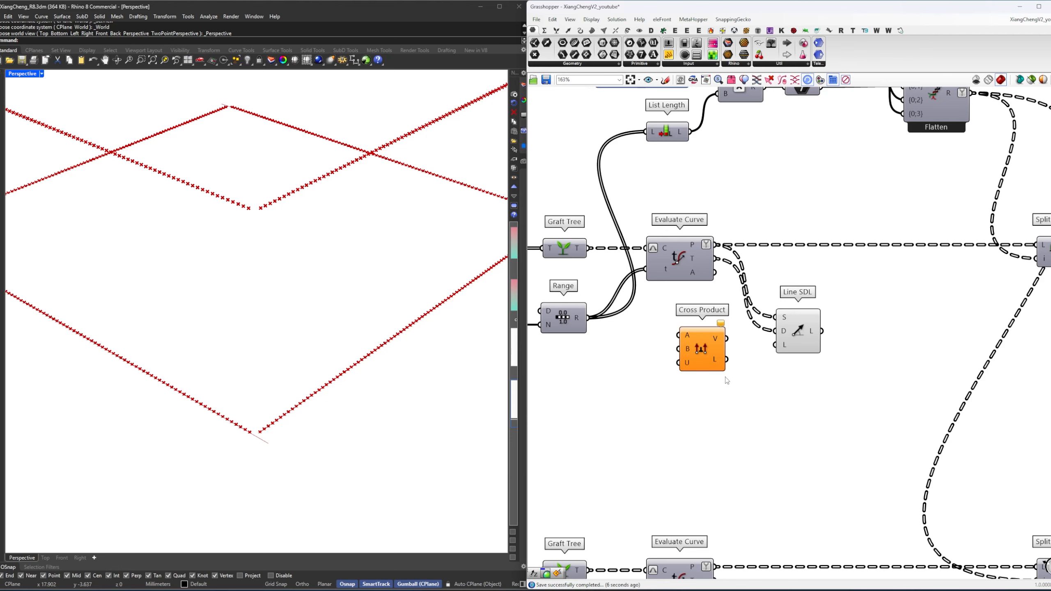
drag(716, 259, 679, 335)
right_drag(743, 339, 702, 355)
drag(791, 416, 728, 357)
click(654, 377)
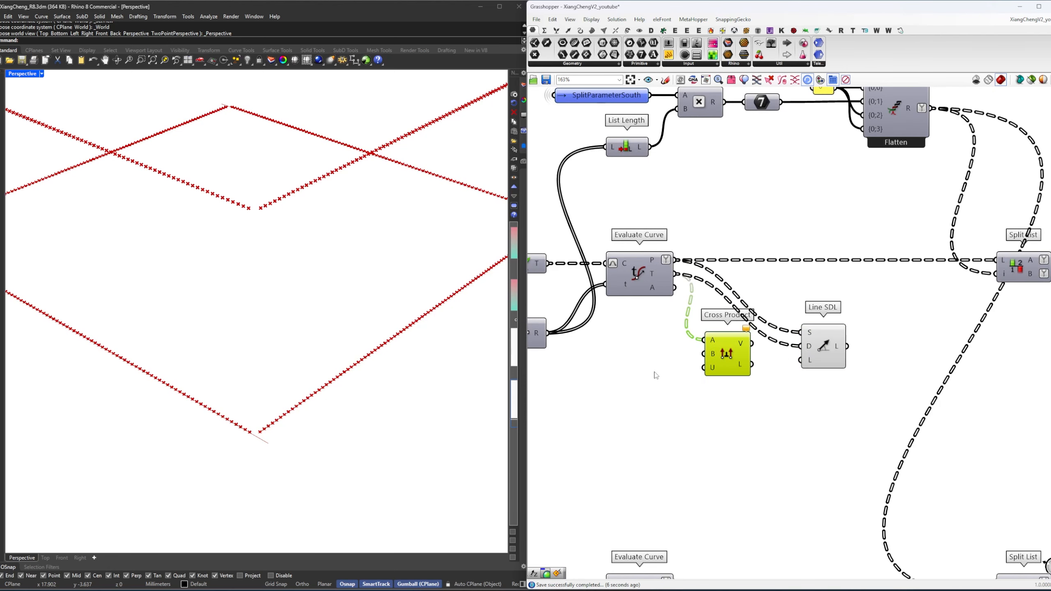
Add a Unit Z component beside the Cross Product and connect it to input B.
double_click(654, 370)
text(z)
key(Return)
drag(655, 370, 628, 362)
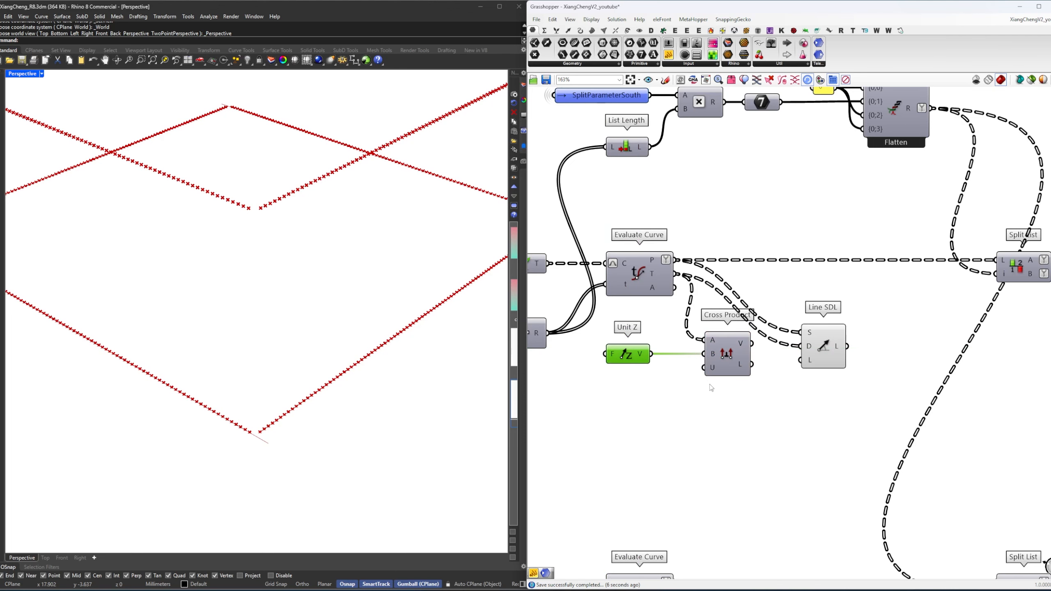
Feed the Line SDL direction from the Cross Product's output V and inspect the resulting lines.
right_drag(709, 385, 665, 388)
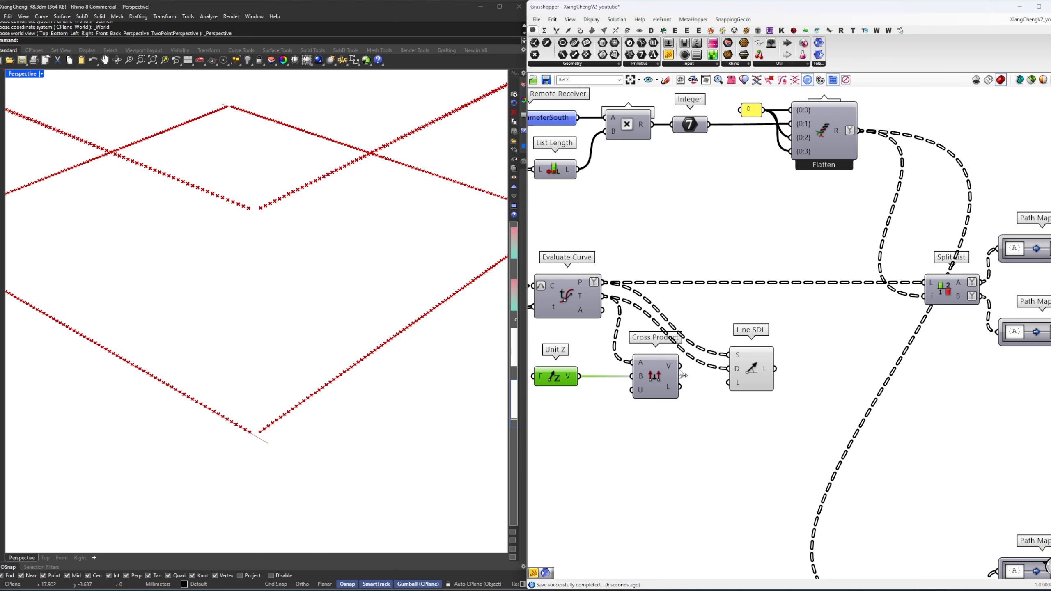
drag(681, 369, 732, 371)
click(748, 374)
scroll(353, 390, down, 9)
right_drag(353, 370, 337, 380)
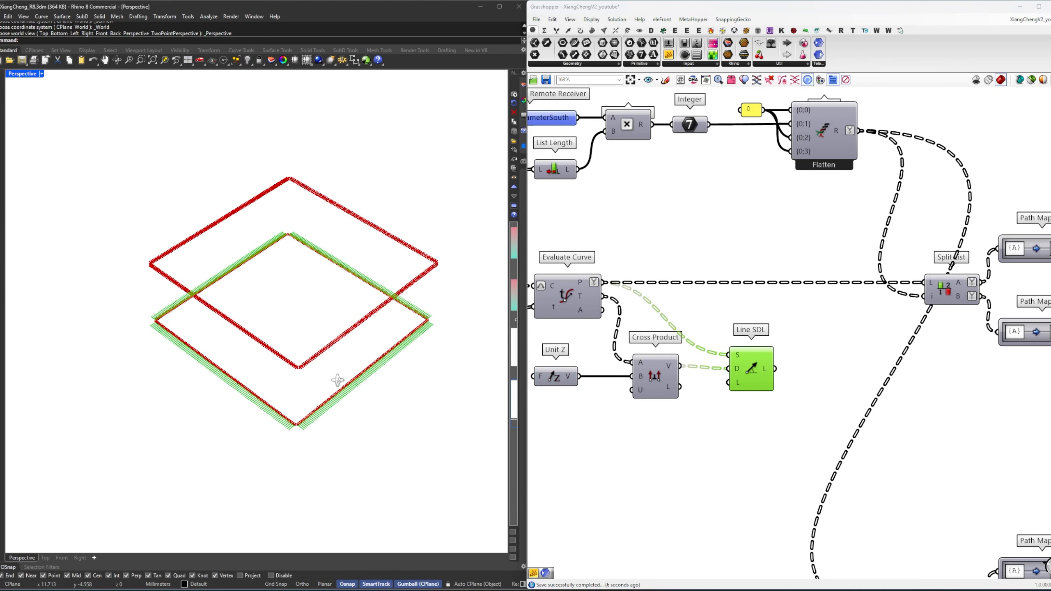
scroll(308, 431, up, 5)
Align the Line SDL with the Cross Product and move it down together with Unit Z and Cross Product.
click(773, 396)
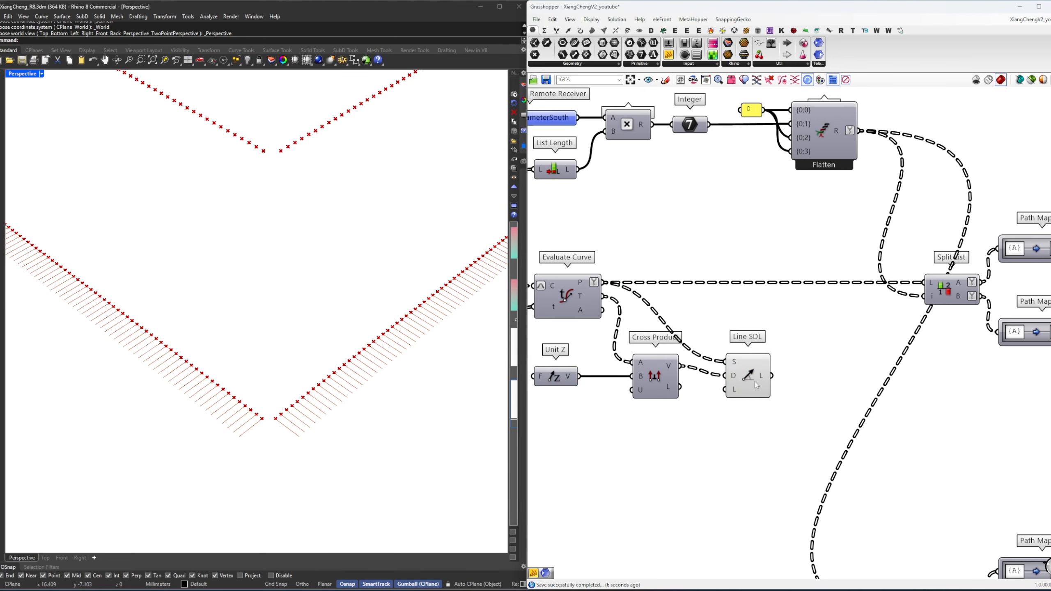
click(754, 373)
click(806, 375)
scroll(809, 374, down, 4)
drag(808, 398, 684, 373)
drag(780, 374, 780, 396)
click(821, 398)
scroll(821, 398, up, 3)
mouse_move(761, 390)
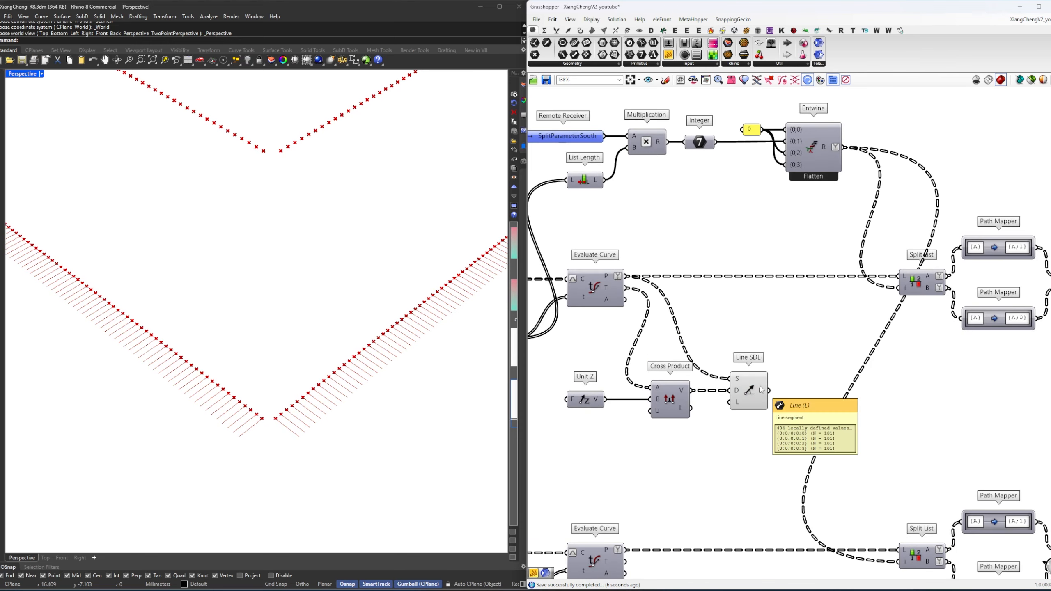
Duplicate the upper Split List through Bottom Points section into the gap between the two chains.
scroll(760, 386, down, 4)
right_drag(937, 386, 781, 378)
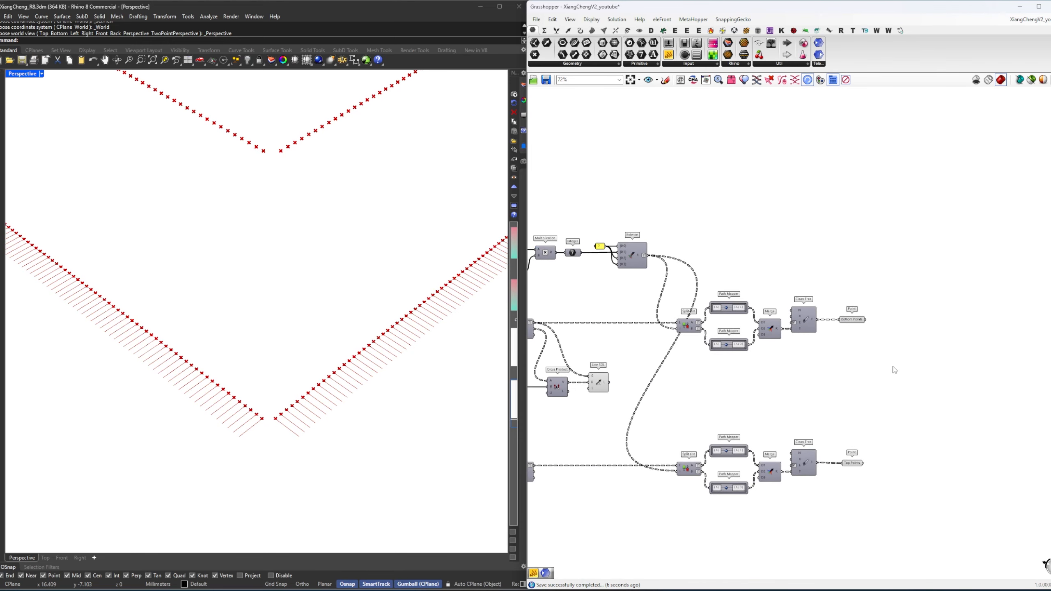
drag(892, 367, 680, 300)
right_drag(688, 327, 722, 312)
scroll(721, 312, up, 2)
scroll(722, 315, up, 1)
alt+drag(722, 315, 727, 421)
click(915, 324)
right_drag(916, 323, 791, 323)
drag(886, 318, 864, 299)
right_drag(896, 346, 866, 276)
scroll(867, 276, down, 1)
click(840, 438)
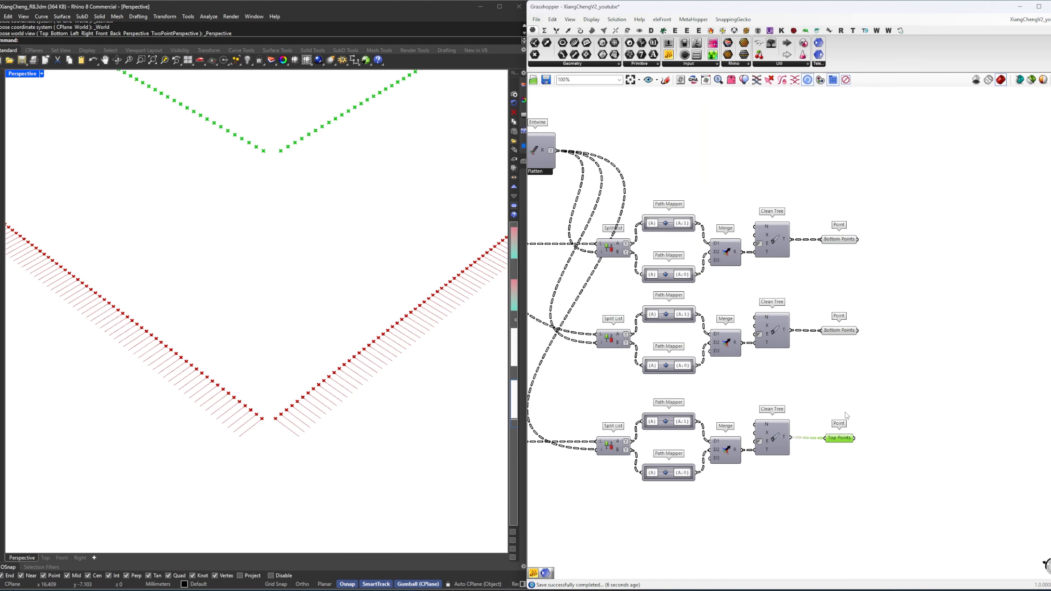
Feed the copied Split List's list input from the Line SDL output and nudge the Unit Z, Cross Product and Line SDL group down.
scroll(268, 332, down, 8)
right_drag(588, 339, 757, 335)
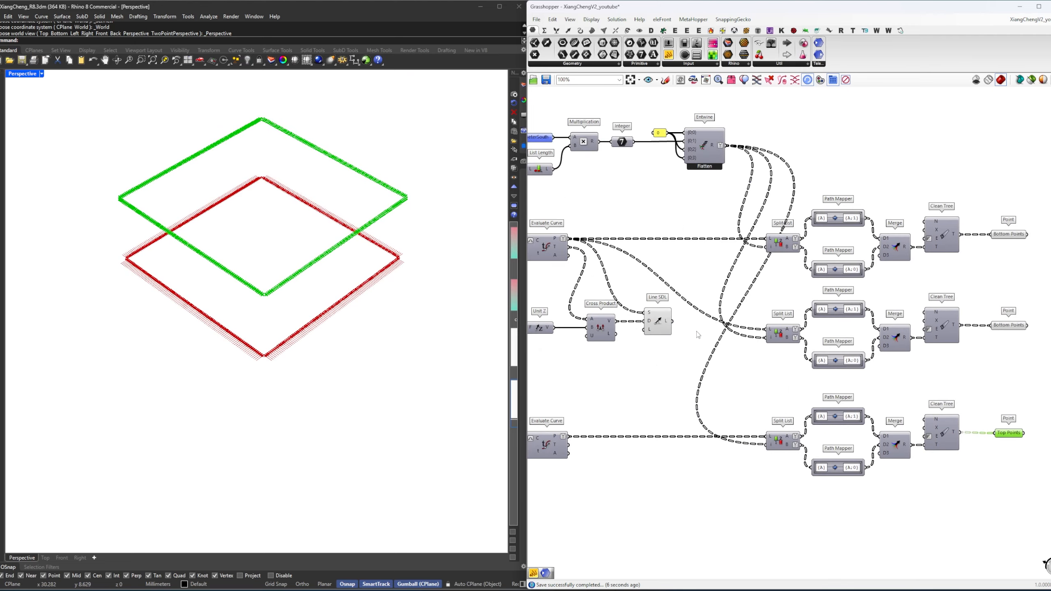
drag(674, 328, 768, 329)
right_drag(702, 353, 776, 347)
drag(776, 346, 597, 311)
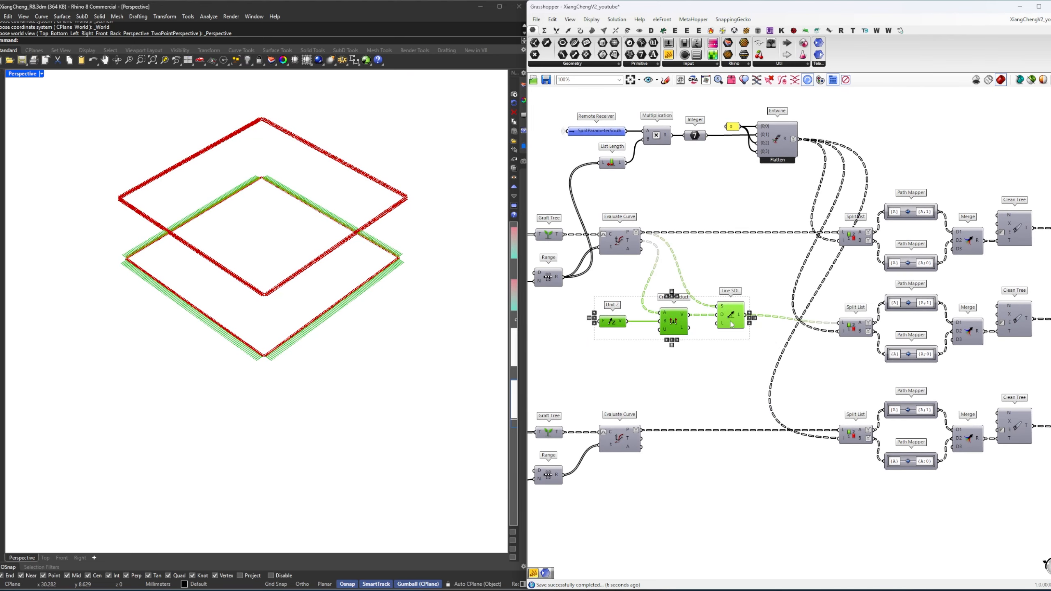
drag(732, 325, 732, 333)
click(745, 364)
Replace the copied Bottom Points parameter in the middle chain with a Vector parameter fed by its Clean Tree.
right_drag(1026, 331, 730, 330)
scroll(786, 327, up, 2)
click(793, 315)
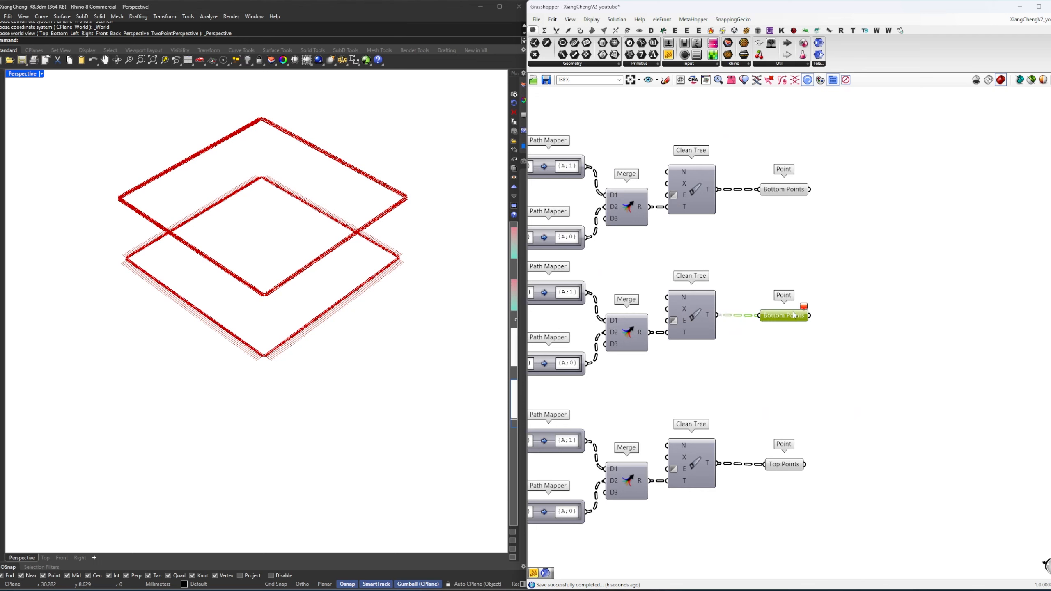
mouse_move(792, 317)
key(Delete)
double_click(788, 316)
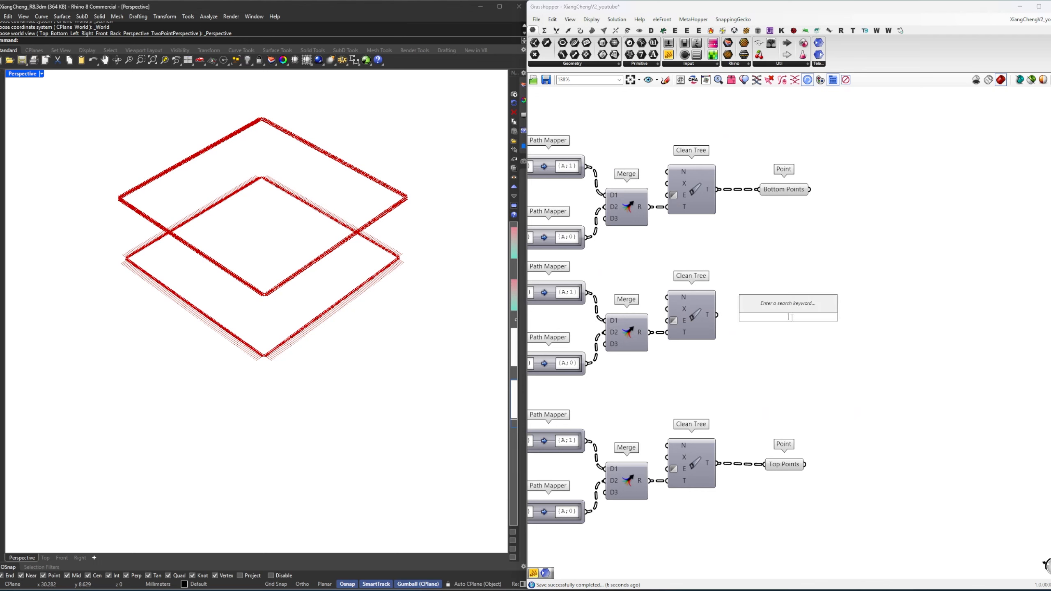
text(vector)
key(Return)
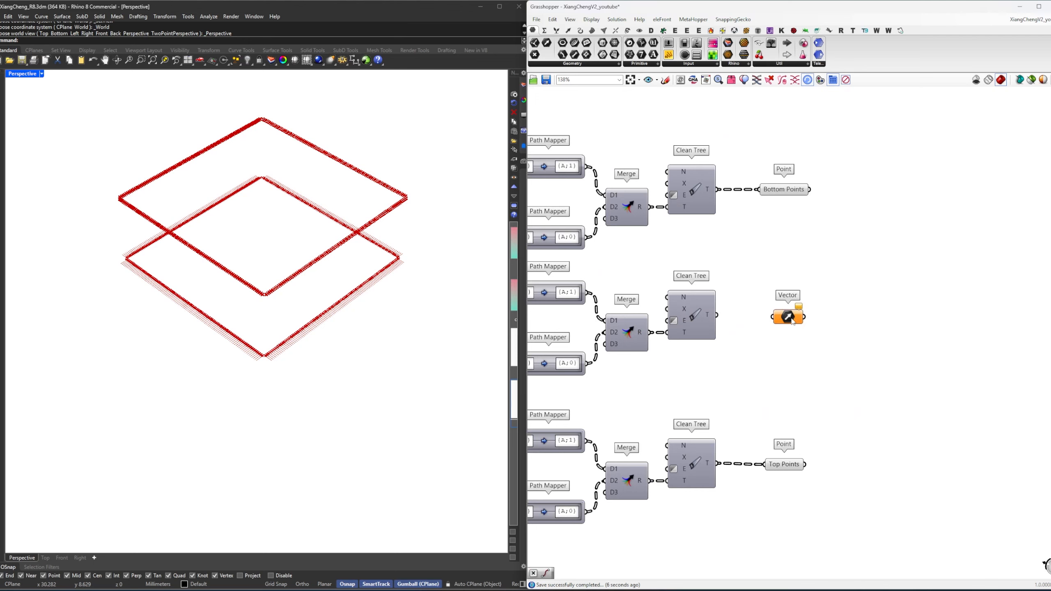
drag(719, 315, 782, 318)
Rename the middle chain's Vector parameter to Vector and align the Top Points parameter with the other outputs.
right_click(781, 318)
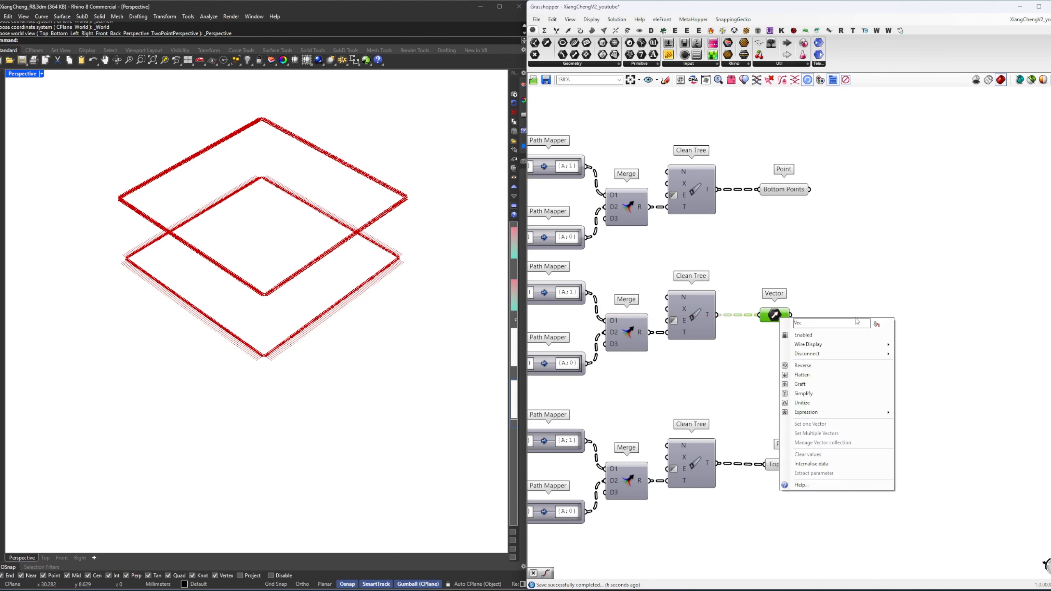
click(876, 324)
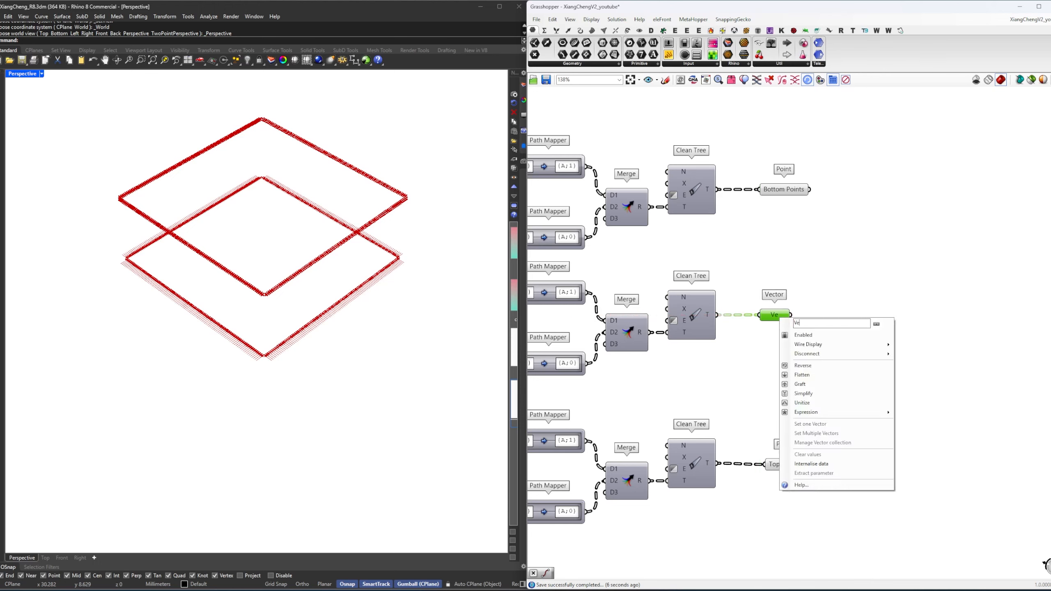
key(Return)
drag(776, 468, 772, 467)
Turn on the preview of the three output parameters and hide the Top Points preview.
drag(835, 482, 768, 169)
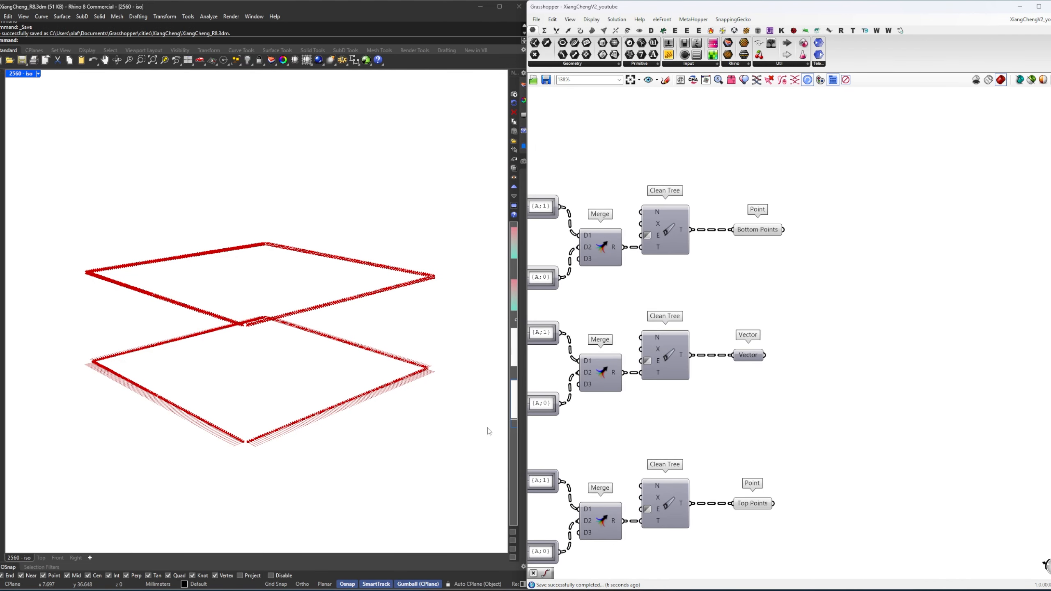
drag(806, 530, 734, 176)
right_click(832, 264)
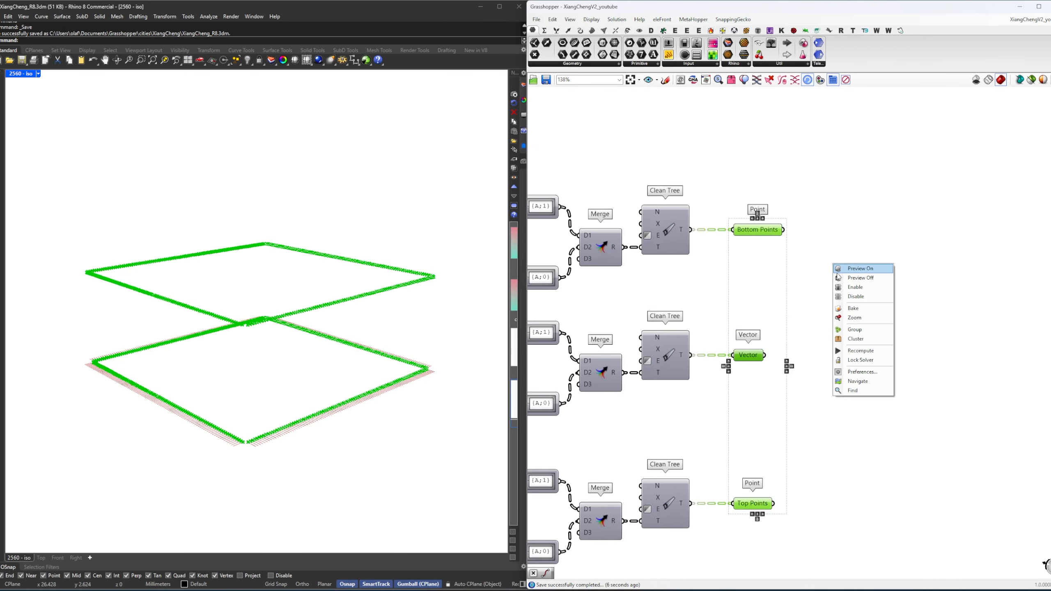
click(848, 270)
click(822, 254)
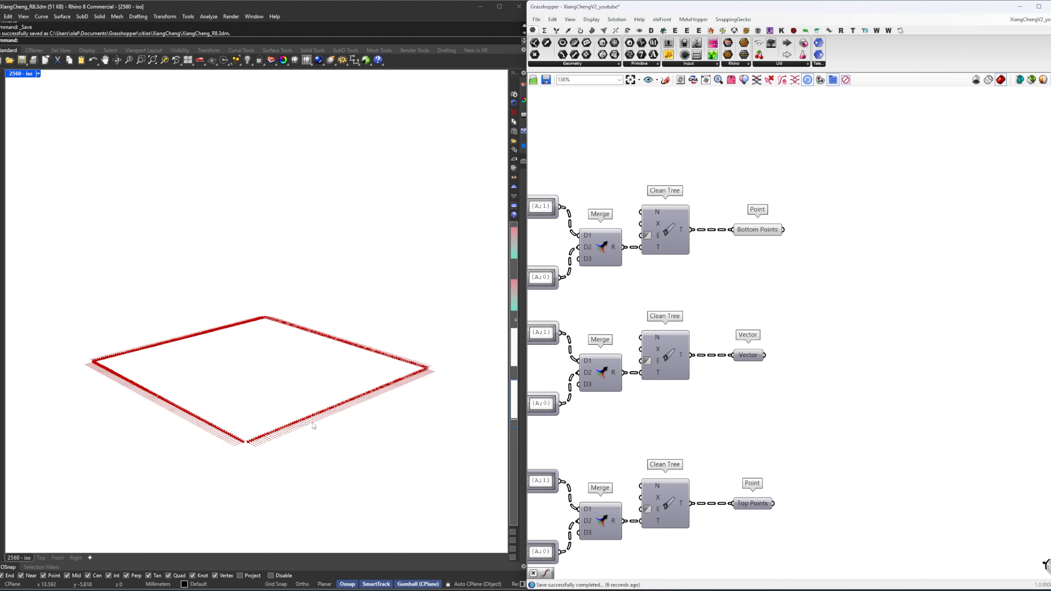
scroll(430, 368, up, 5)
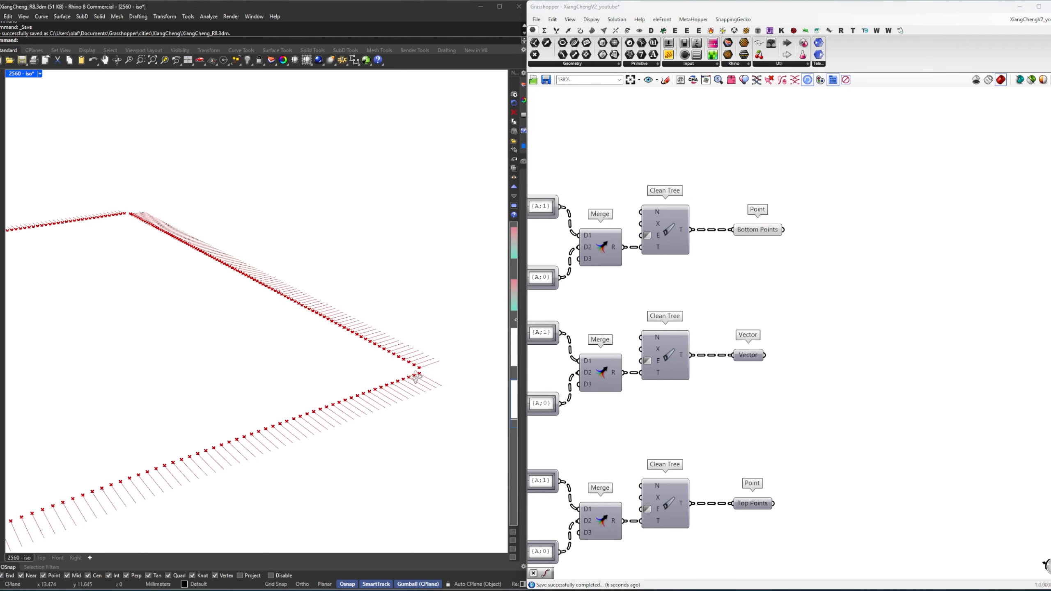
right_drag(416, 374, 378, 390)
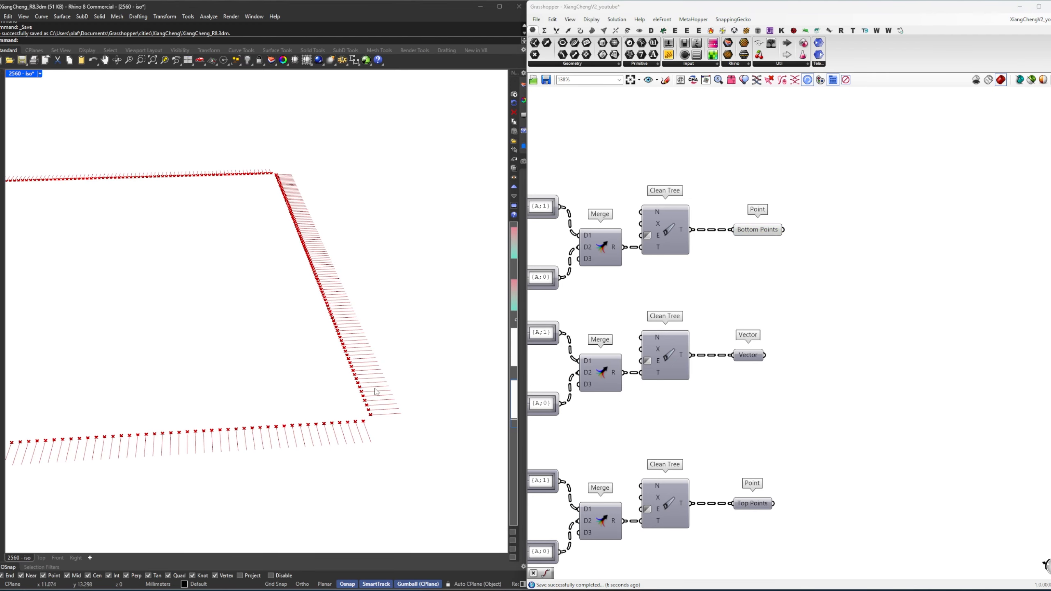
Add a List Length component after Bottom Points and feed its list input from that parameter.
right_drag(691, 309, 630, 332)
click(704, 252)
right_drag(770, 229, 711, 304)
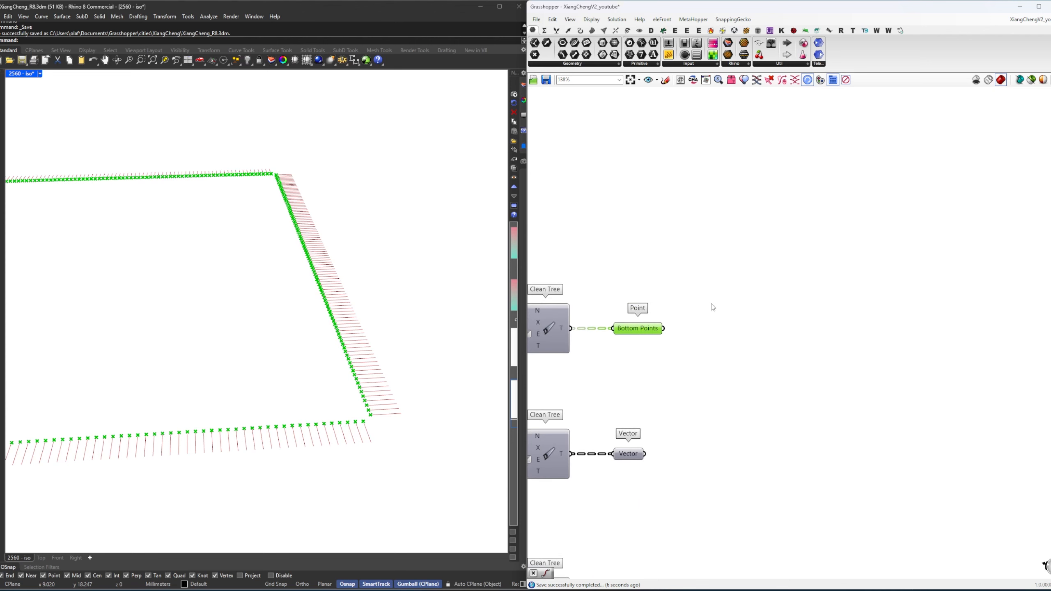
click(710, 305)
mouse_move(646, 335)
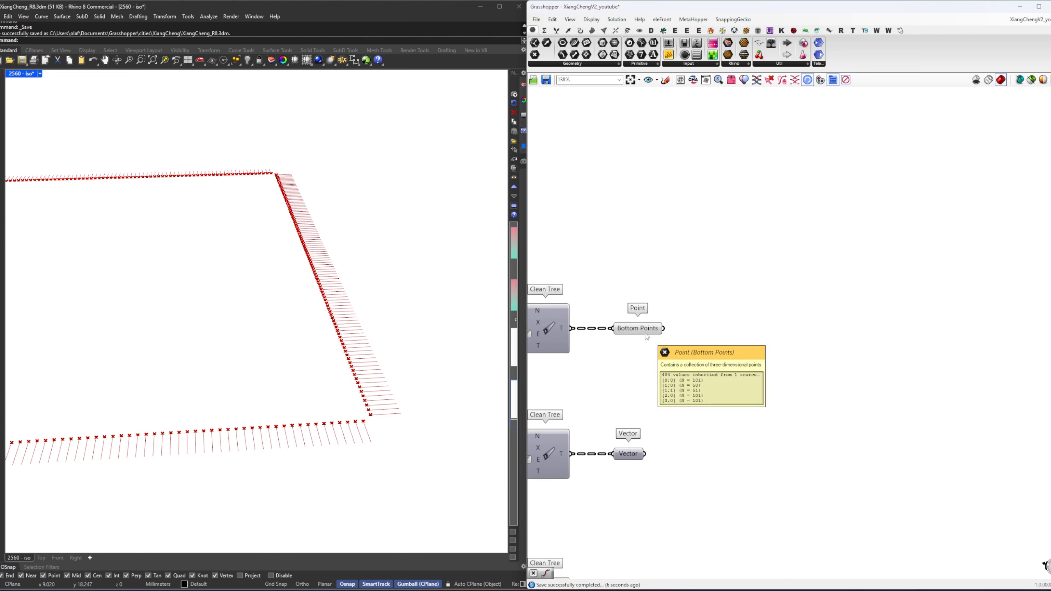
double_click(740, 331)
text(lng)
key(Return)
drag(664, 330, 722, 331)
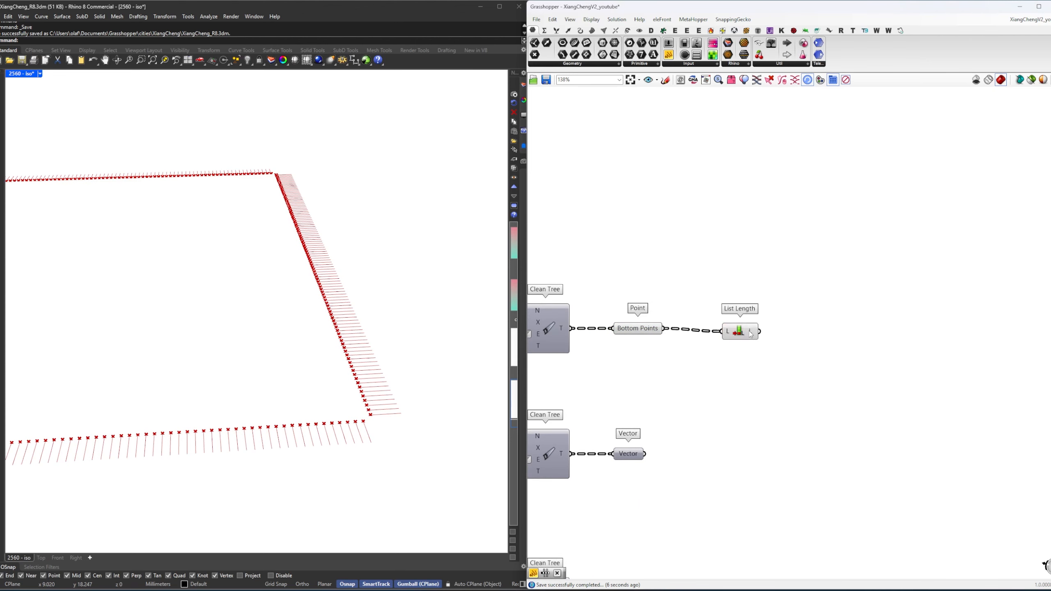
mouse_move(659, 334)
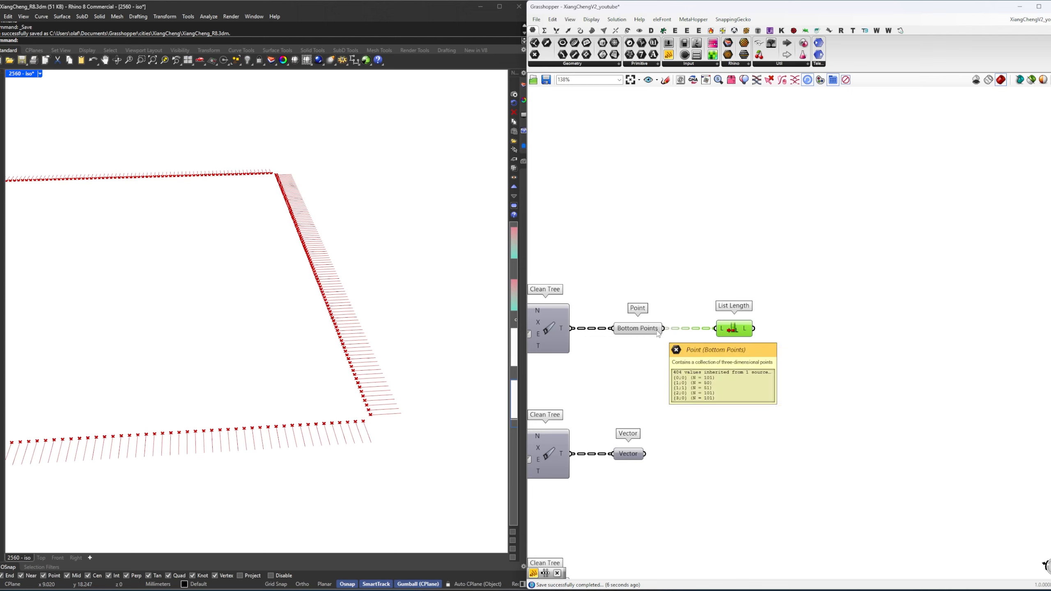
Add a Range component and connect the List Length output to its N input.
right_drag(863, 340, 742, 352)
double_click(755, 332)
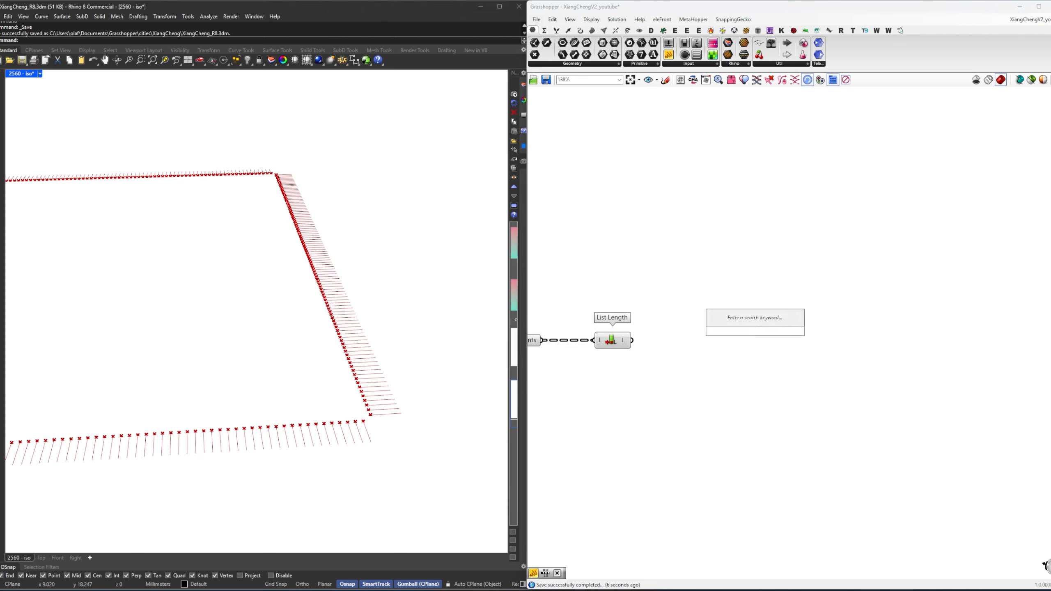
text(range)
key(Return)
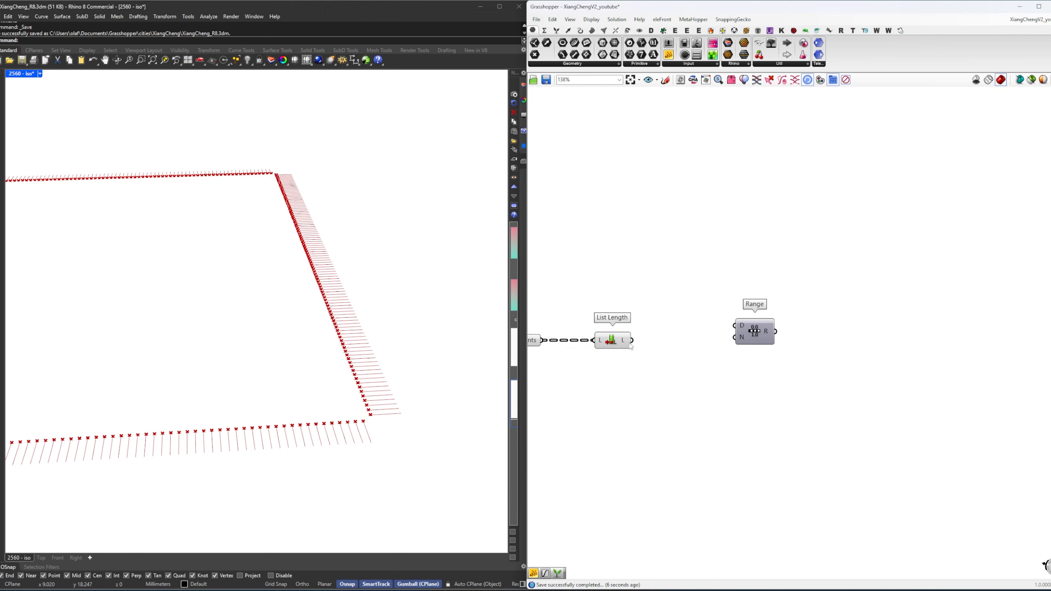
drag(720, 346, 734, 337)
Examine how the earlier Range takes its step count from the frames receiver and feeds Evaluate Curve.
scroll(703, 323, down, 4)
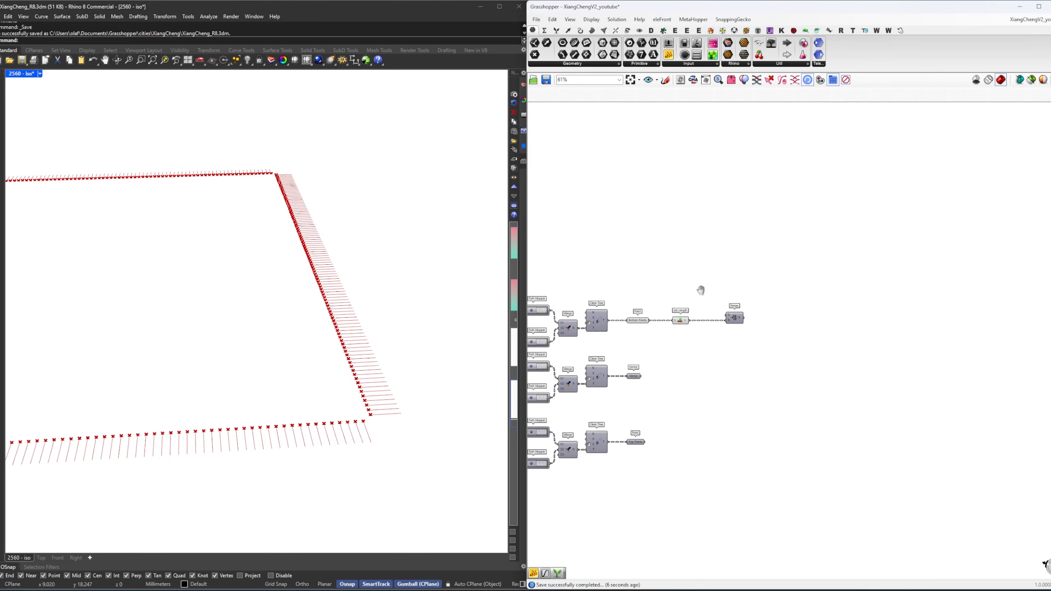
right_drag(884, 299, 886, 299)
scroll(692, 342, up, 5)
drag(708, 396, 639, 366)
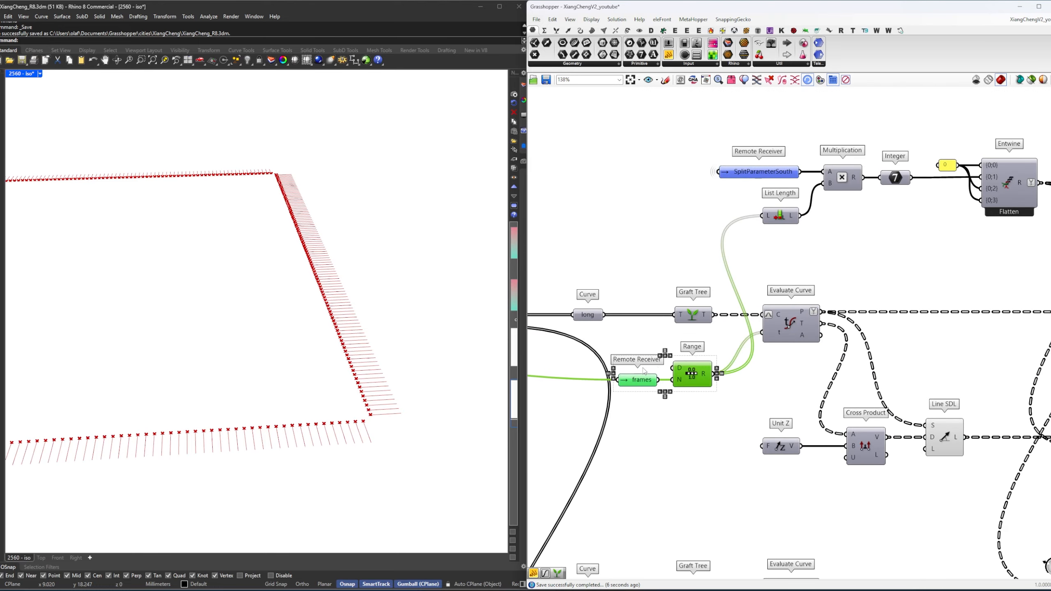
scroll(654, 363, down, 6)
scroll(746, 334, up, 7)
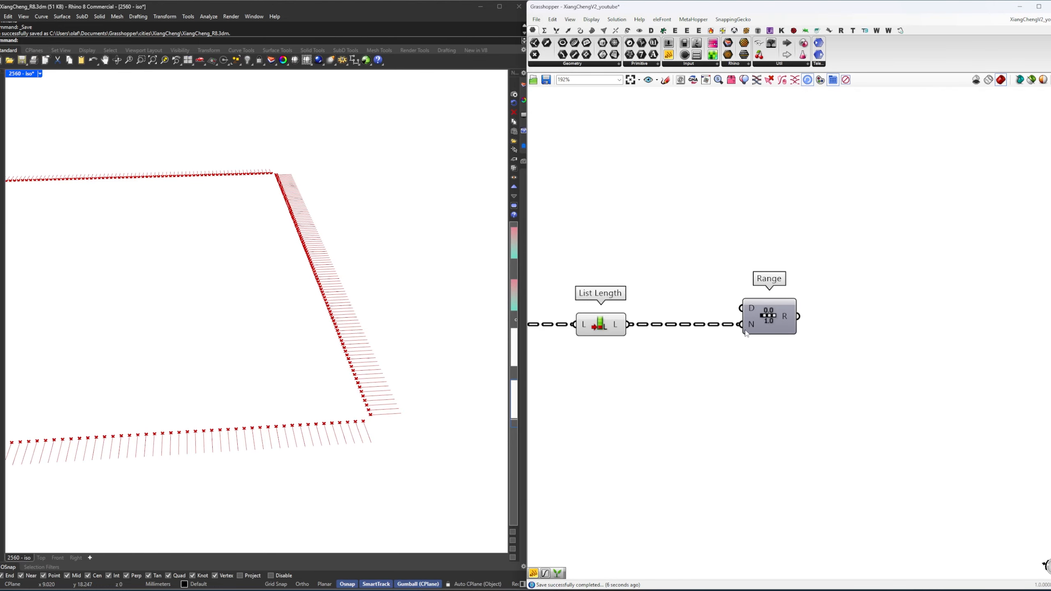
Add a panel above the new Range and feed it the Bottom Points data.
double_click(771, 253)
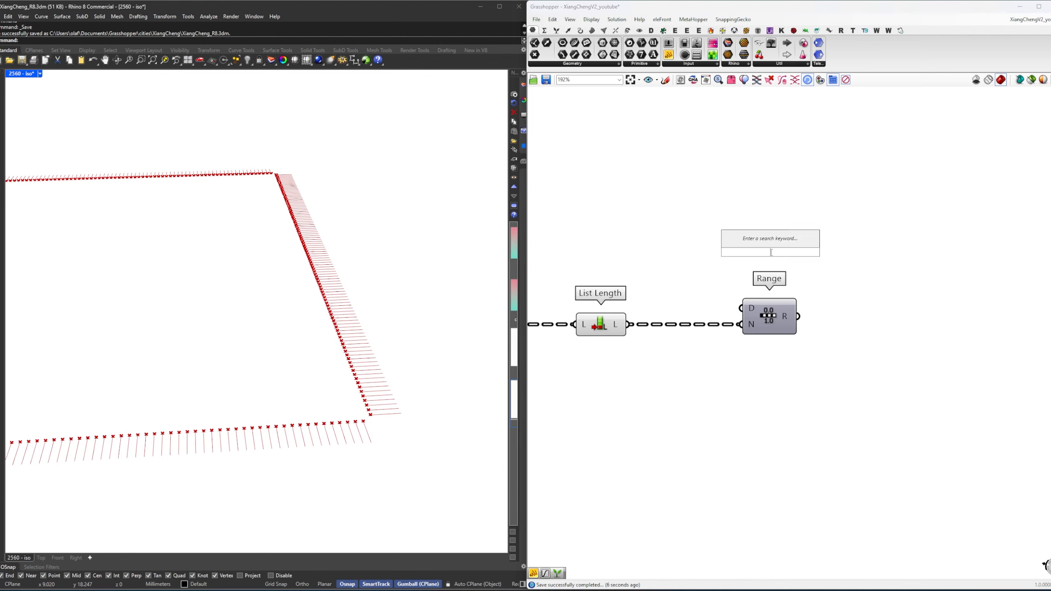
text(//)
key(Return)
scroll(927, 488, down, 2)
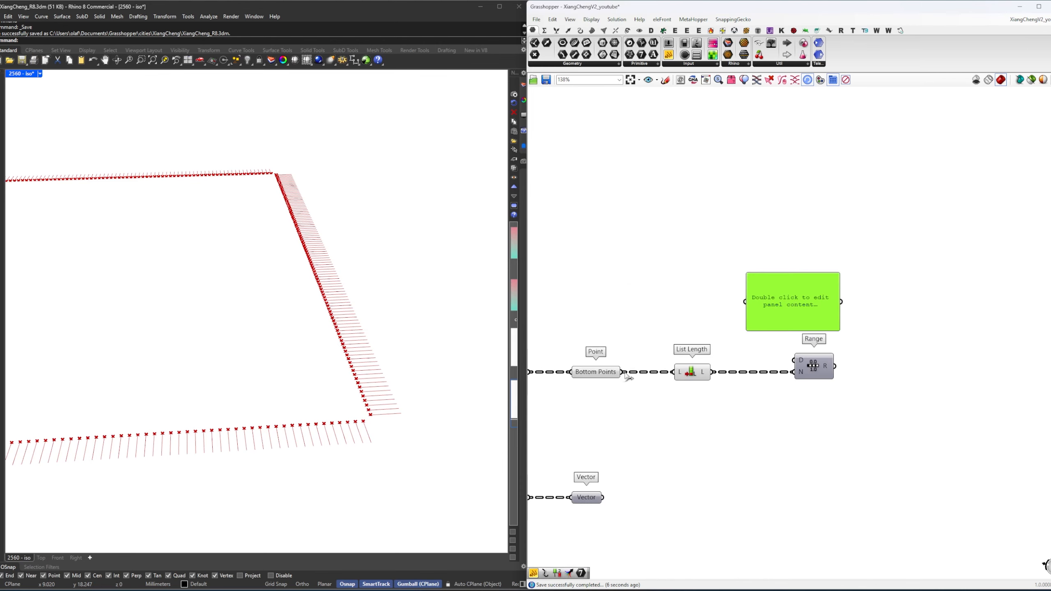
drag(621, 372, 743, 302)
drag(794, 305, 789, 285)
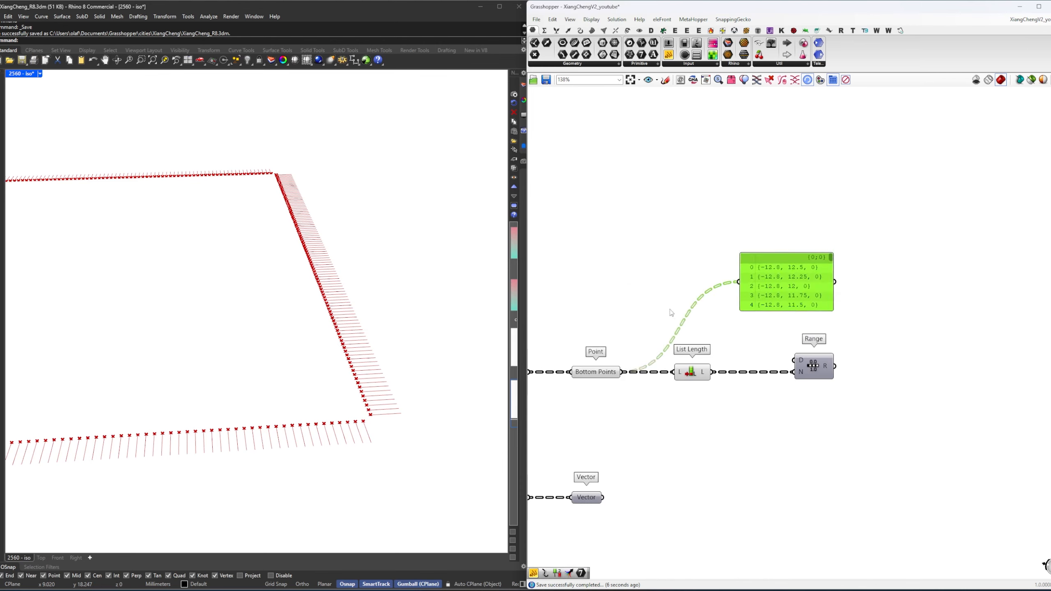
Add a Param Viewer fed by Bottom Points, delete the data panel and place the viewer above List Length.
double_click(653, 307)
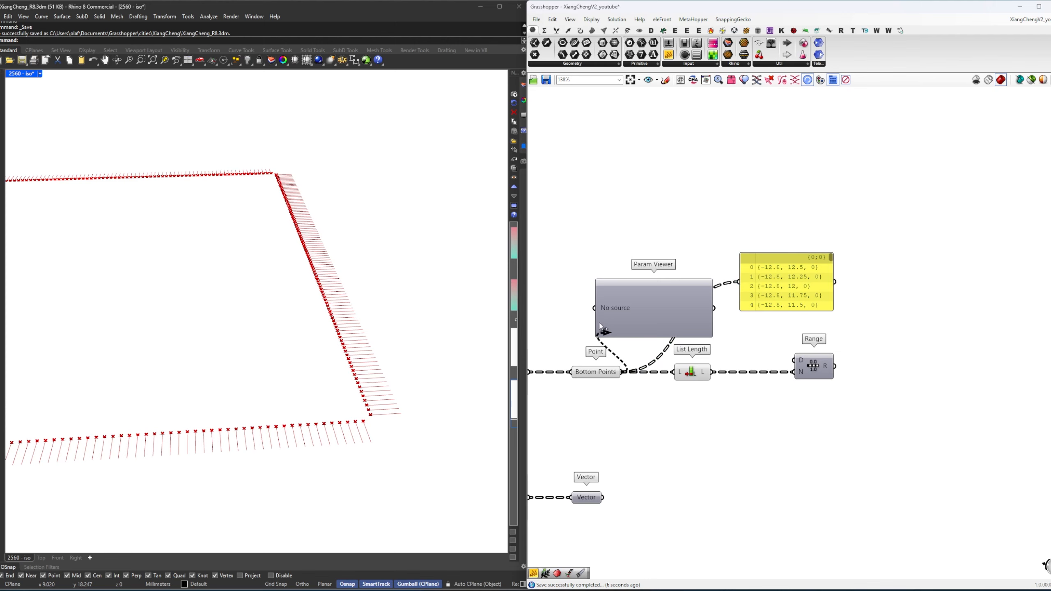
drag(599, 323, 595, 308)
drag(645, 312, 667, 287)
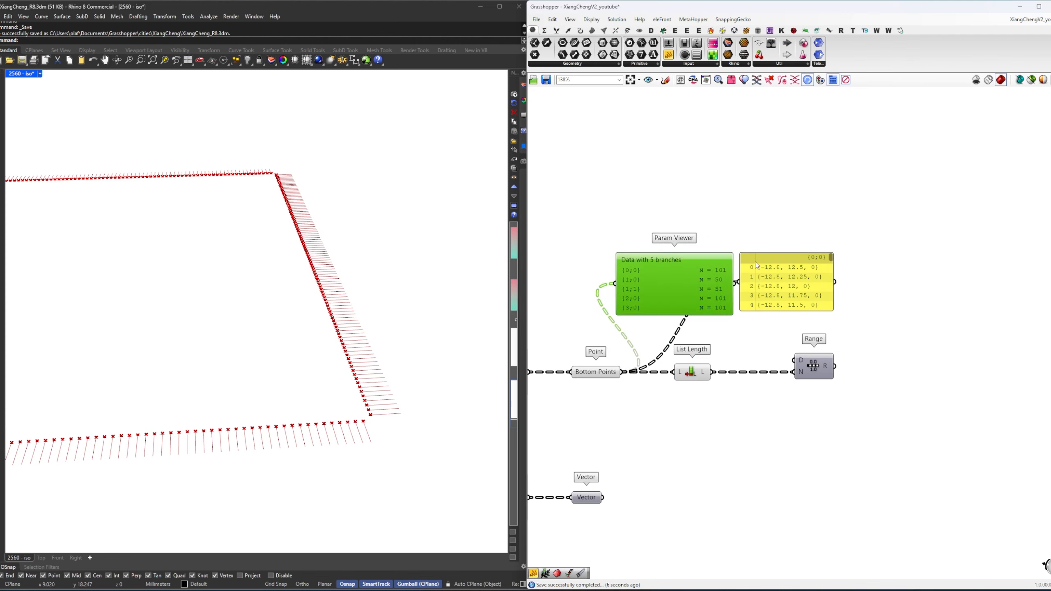
drag(875, 226, 798, 312)
key(Delete)
drag(702, 295, 749, 277)
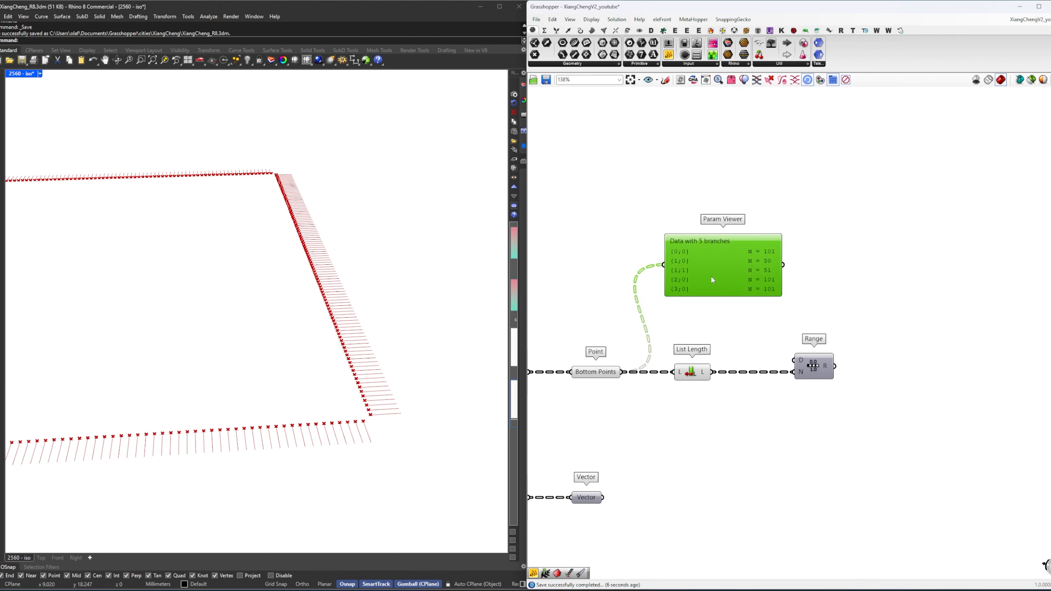
Duplicate the Param Viewer, feed the copy from the Range output and place it beside the first viewer.
key(ctrl+c)
key(ctrl+v)
drag(838, 366, 871, 291)
scroll(870, 290, up, 3)
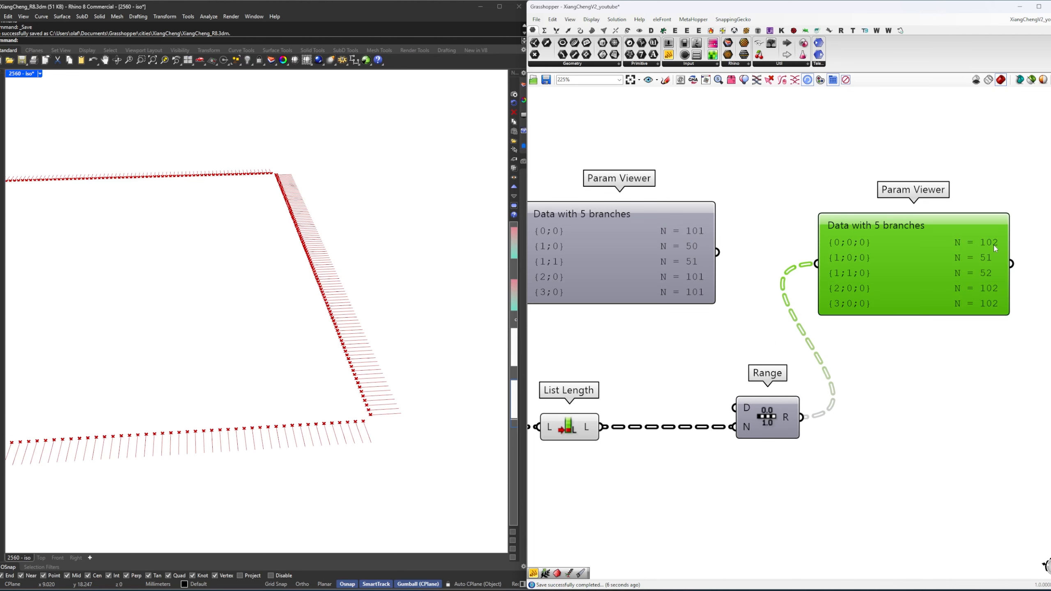
drag(987, 245, 947, 240)
Apply the expression x-1 to the Range component's N input.
right_drag(861, 366, 870, 357)
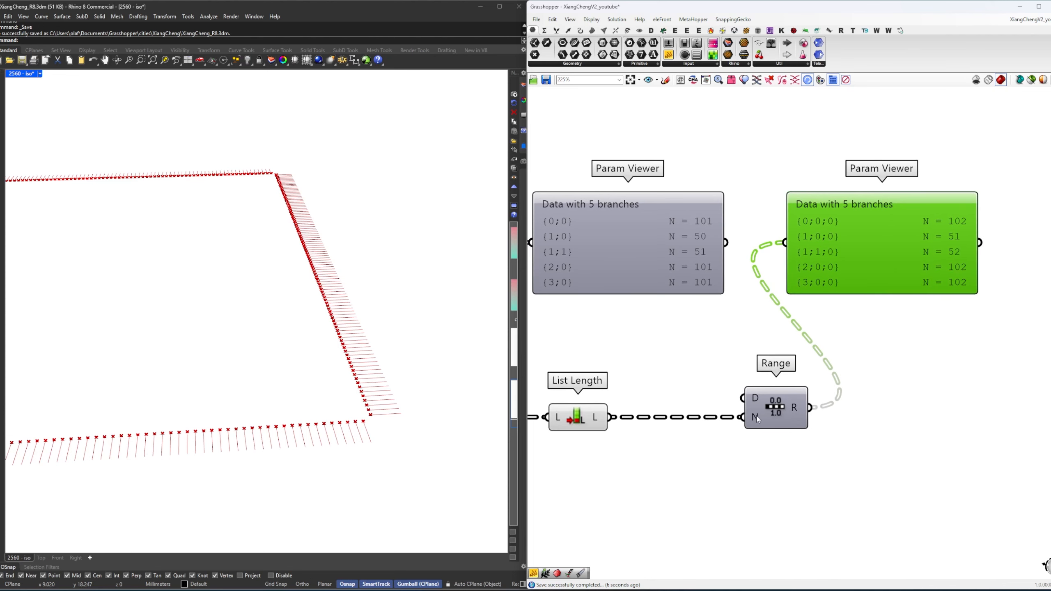
right_click(755, 418)
mouse_move(794, 499)
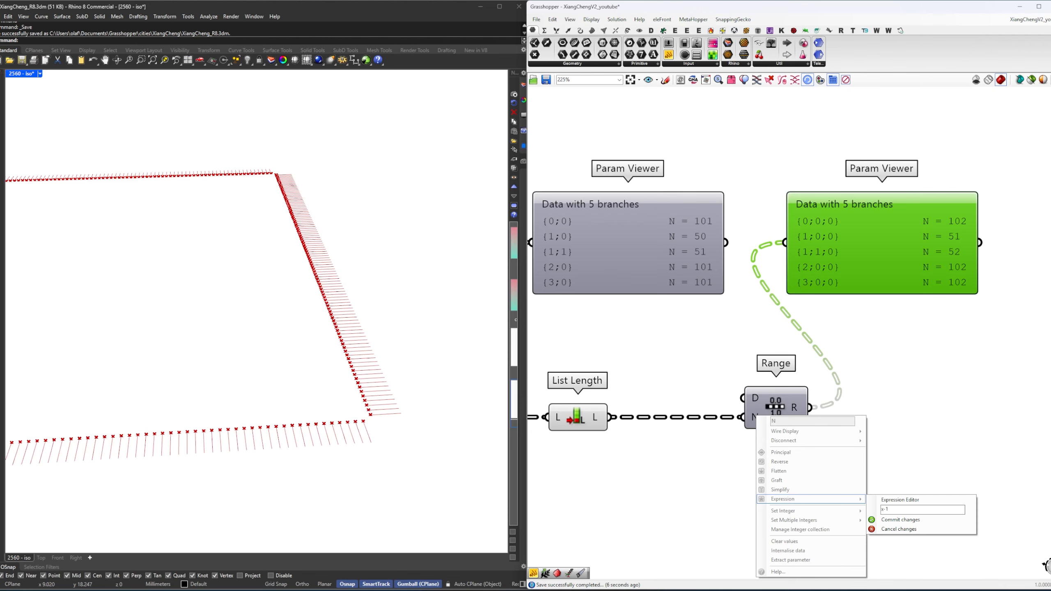
click(850, 352)
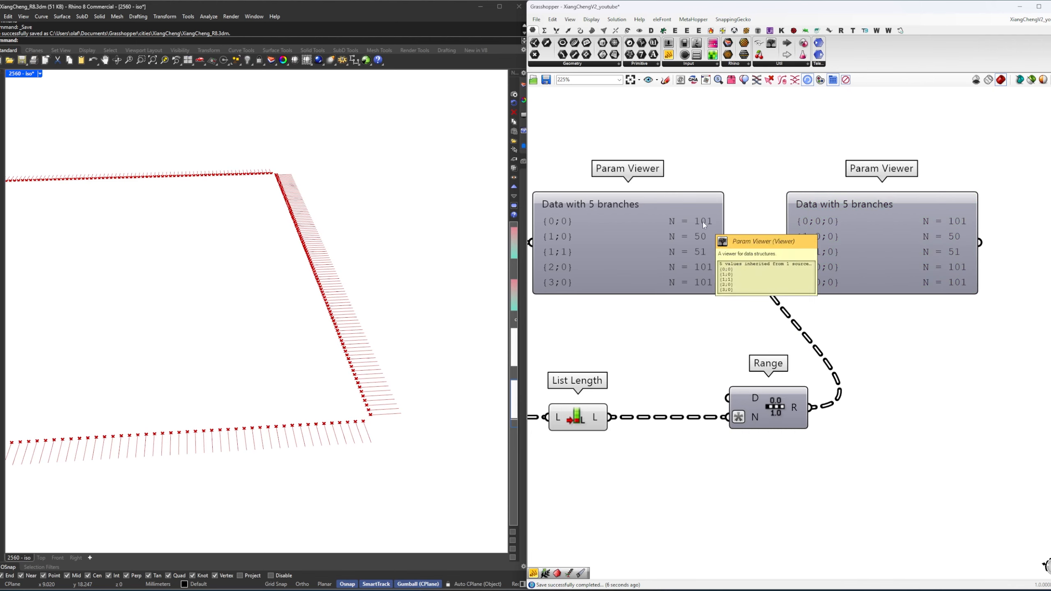
Delete both Param Viewers above the List Length and Range components.
scroll(701, 224, down, 2)
right_drag(701, 225, 806, 227)
right_drag(646, 348, 593, 379)
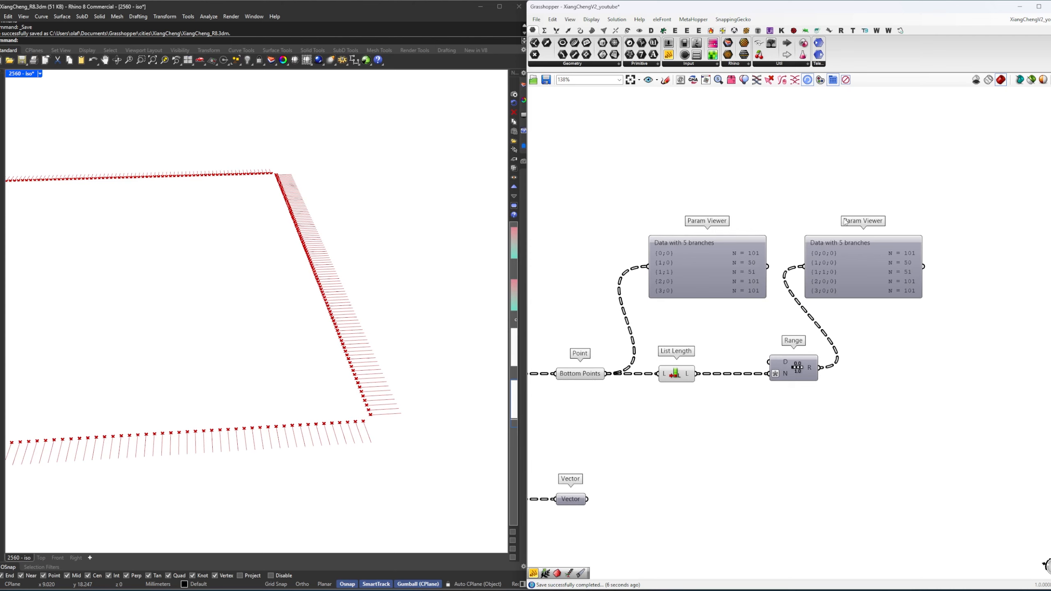
drag(850, 211, 727, 268)
key(Delete)
Add a Graph Mapper beside the Range and feed it from the Range output.
right_drag(829, 334, 754, 289)
double_click(816, 300)
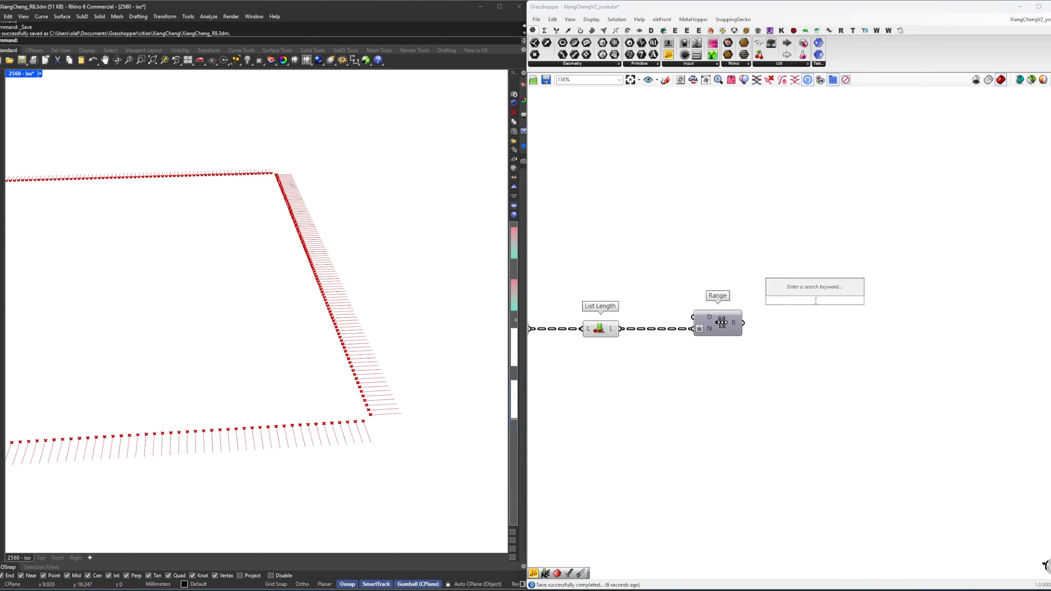
text(graph)
key(Up)
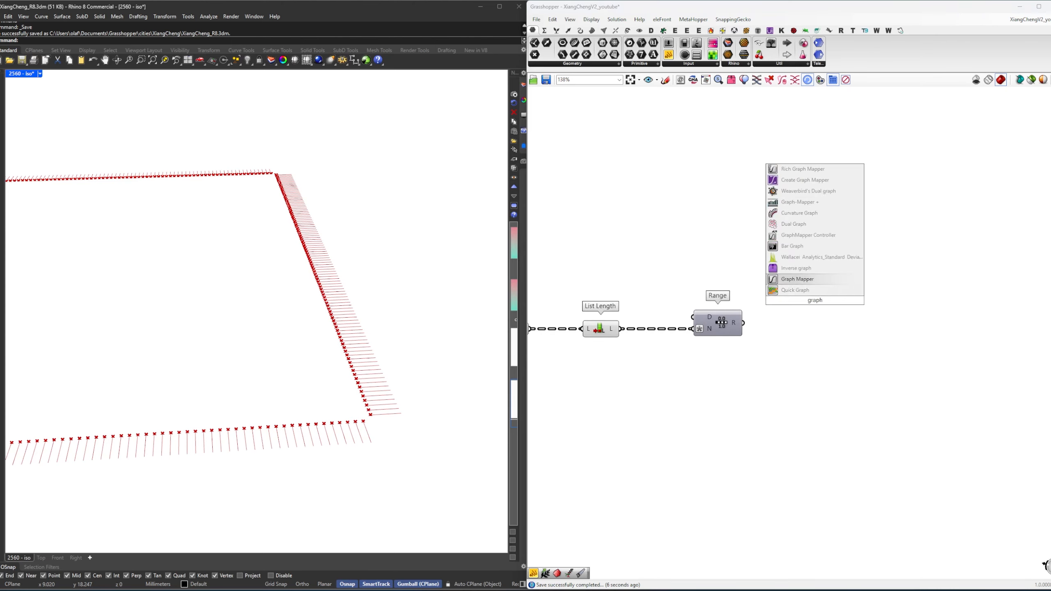
key(Return)
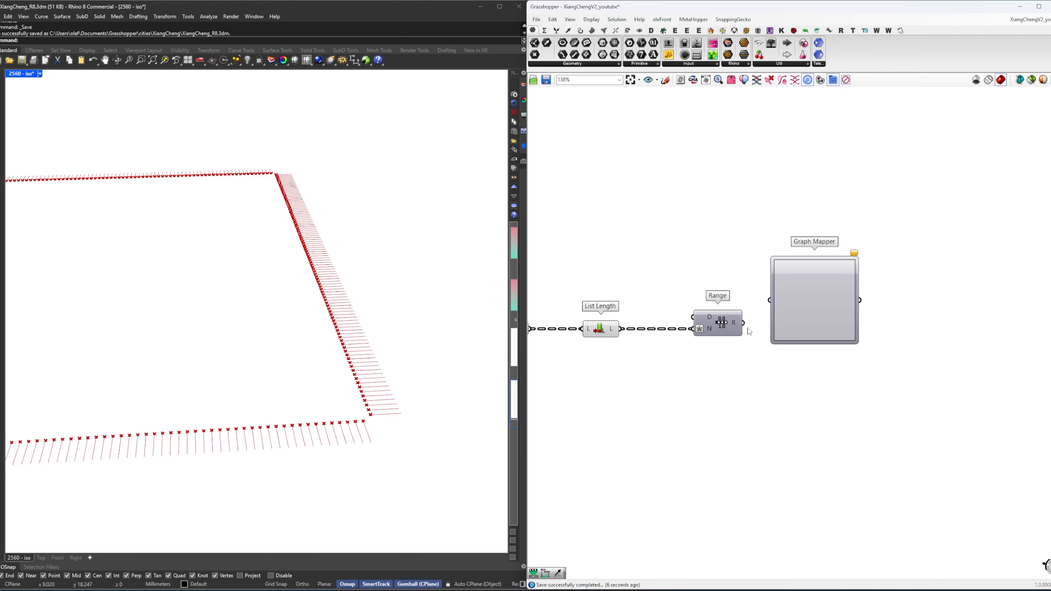
drag(751, 319, 770, 301)
drag(794, 300, 790, 323)
Set the Graph Mapper's graph type to Gaussian.
right_click(816, 333)
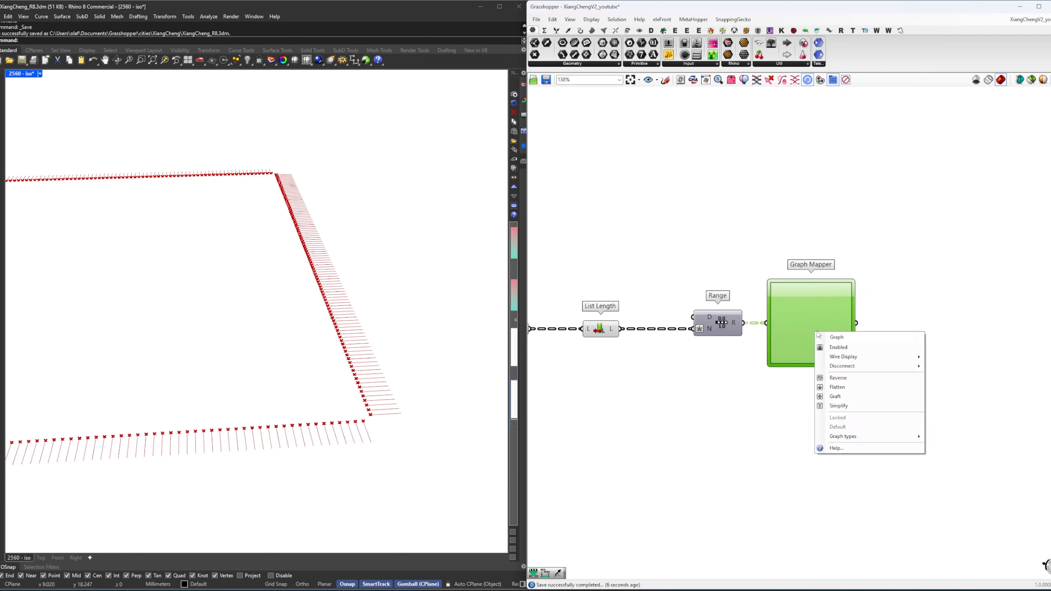
mouse_move(868, 443)
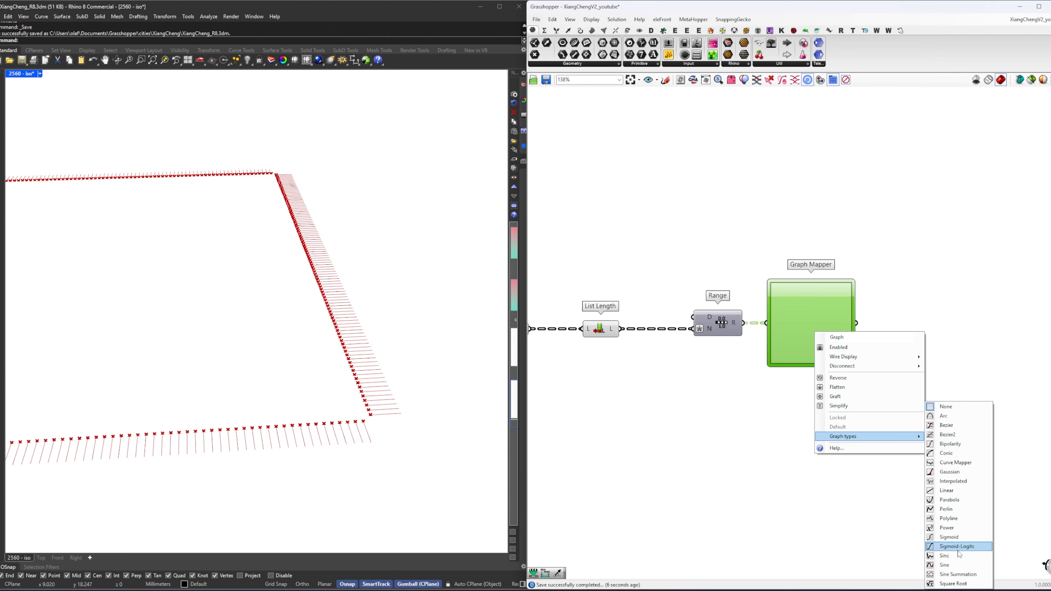
click(959, 472)
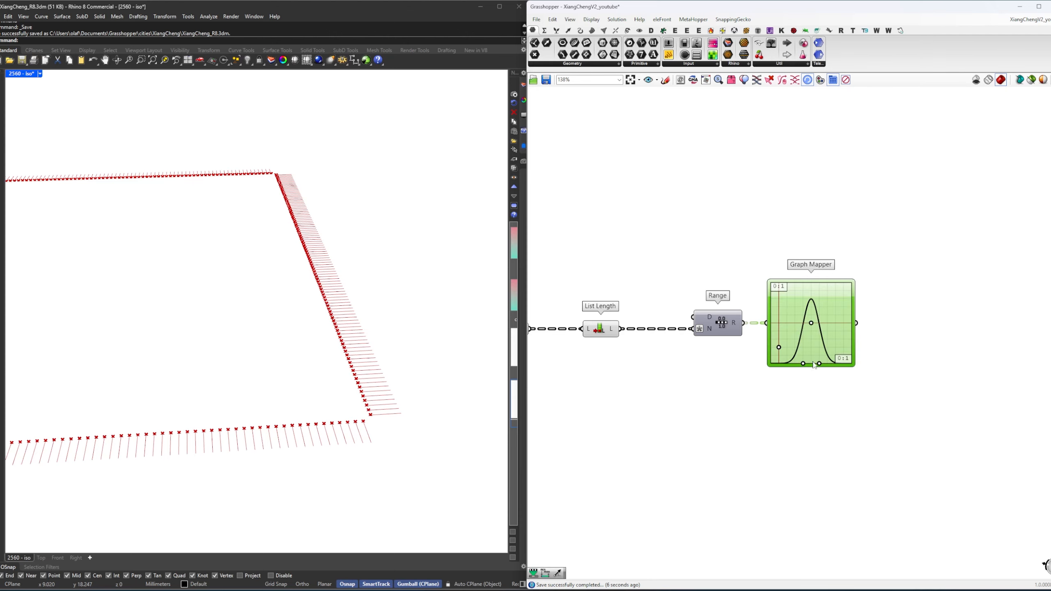
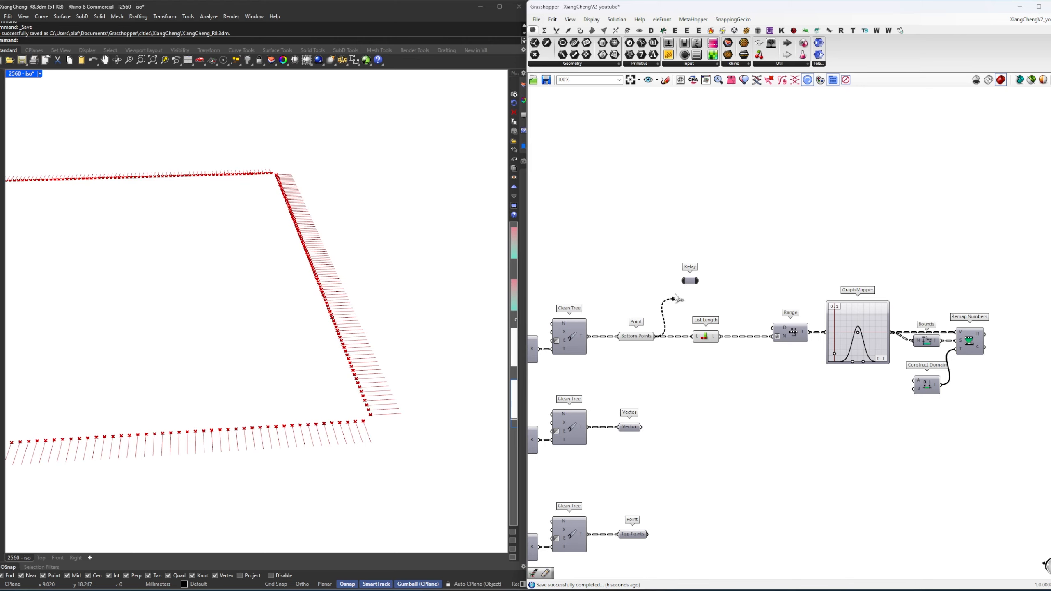
Place the relay branching off Bottom Points above List Length and name it bottom.
drag(689, 284, 701, 275)
right_click(700, 274)
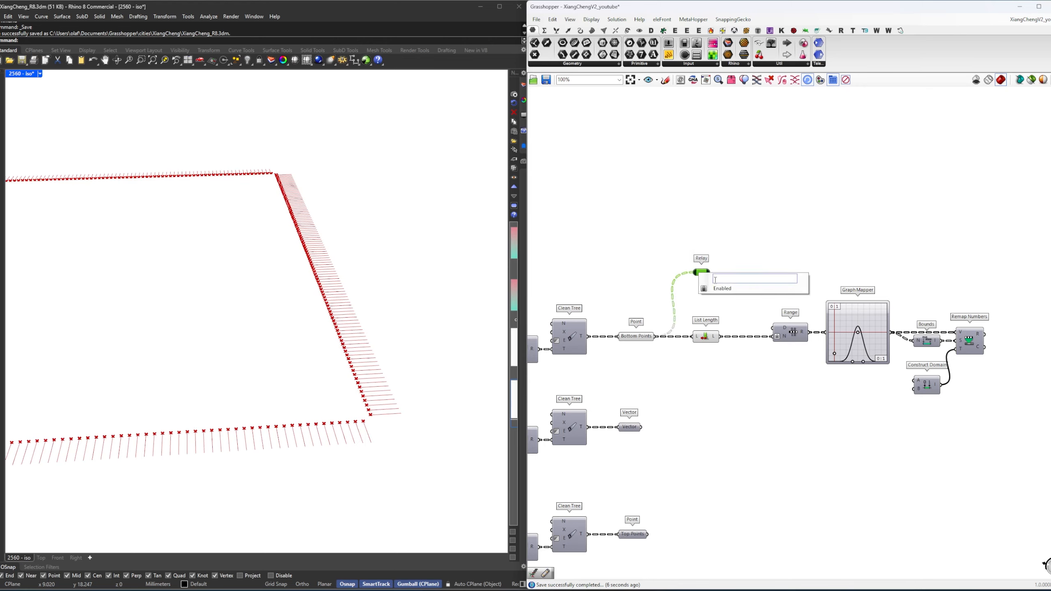
text(bottom)
key(Return)
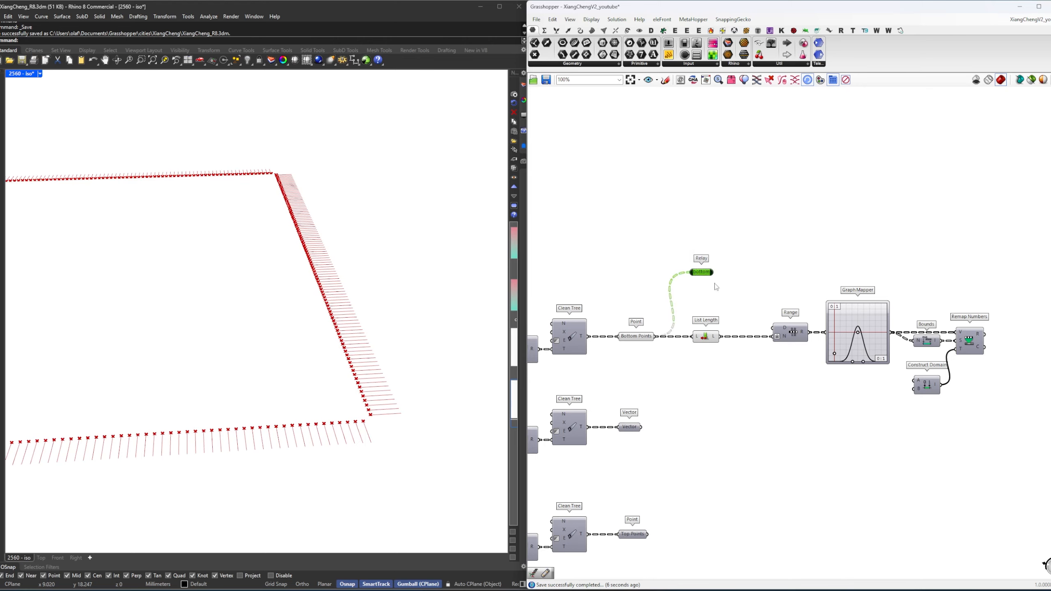
Extend the bottom relay with a second relay on the same wire, positioned beyond the Remap Numbers component.
double_click(717, 276)
right_drag(749, 281, 701, 292)
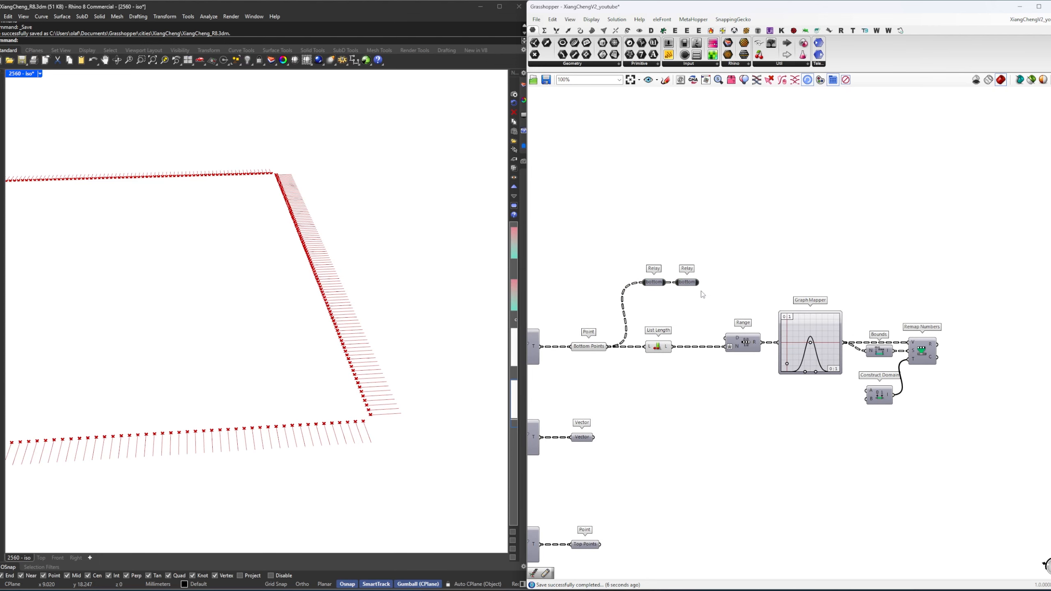
drag(681, 284, 977, 282)
right_drag(989, 296, 784, 288)
Add a Move component beside the second bottom relay and feed its geometry input from that relay.
double_click(817, 317)
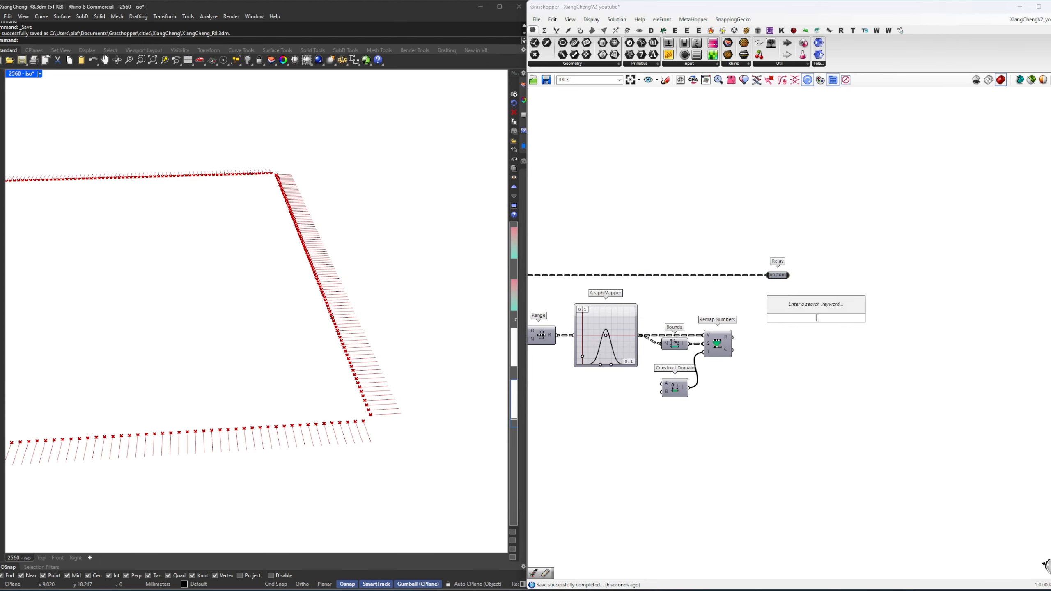
text(mo)
key(Return)
drag(803, 318, 803, 313)
drag(809, 317, 833, 286)
click(805, 325)
Add a Deconstruct Vector component fed from the Vector parameter and align it under List Length.
click(781, 369)
right_drag(682, 415, 835, 355)
scroll(835, 354, down, 3)
scroll(629, 371, up, 5)
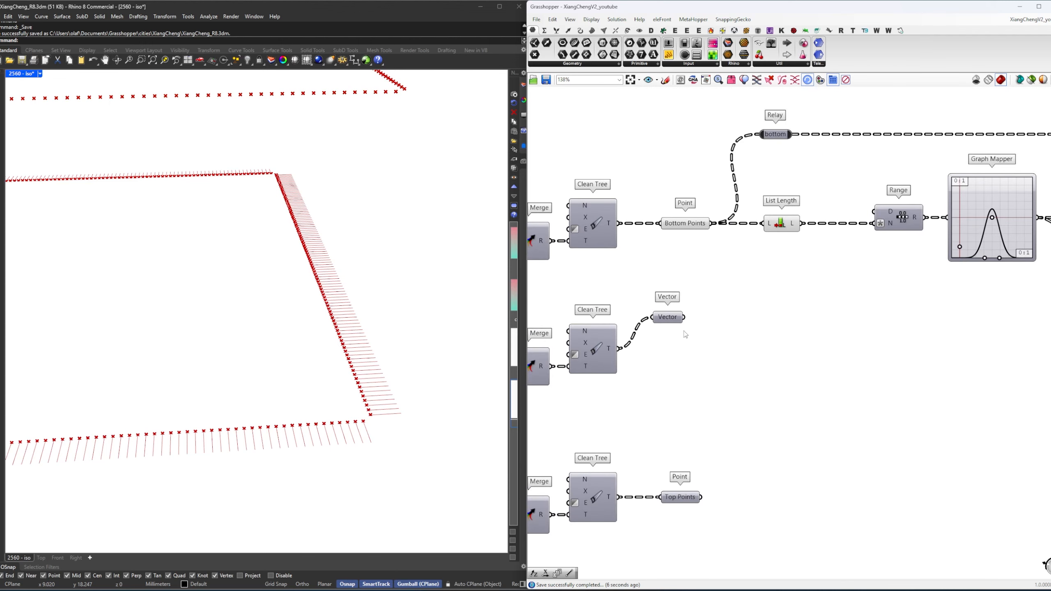
scroll(692, 360, down, 3)
double_click(692, 360)
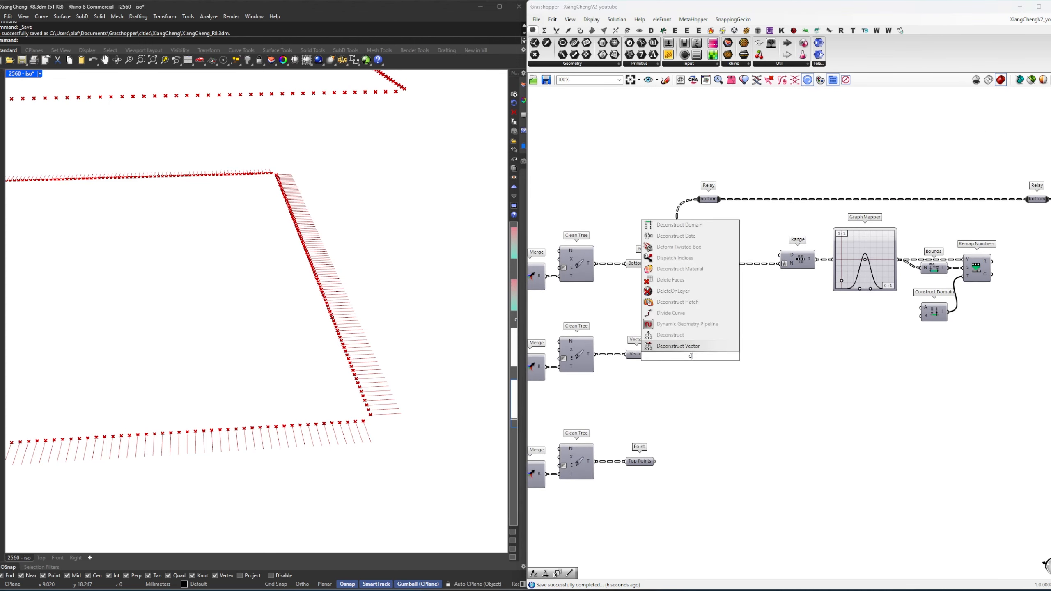
click(677, 347)
drag(651, 358, 706, 358)
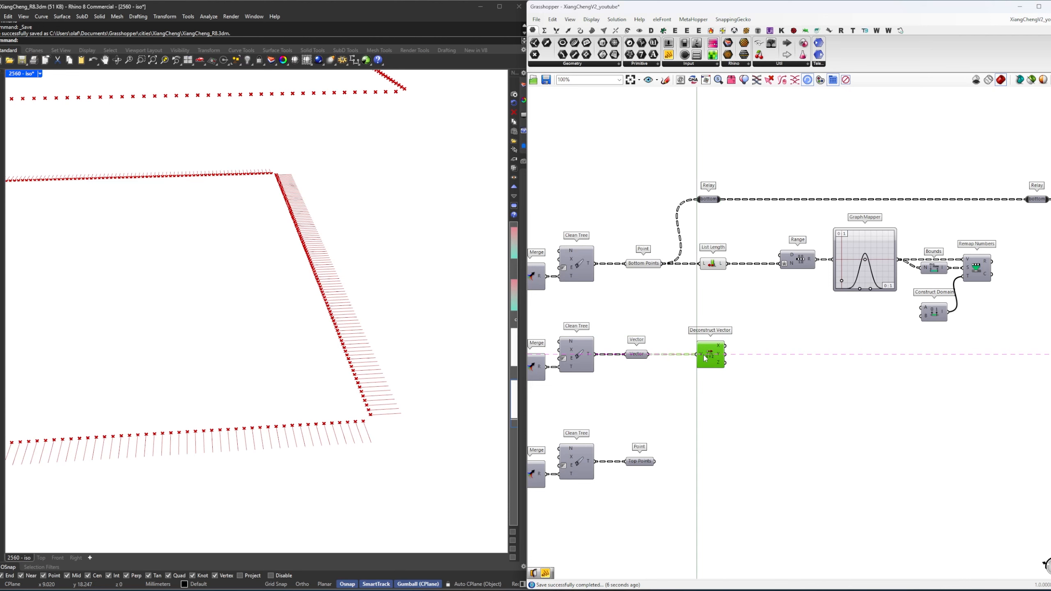
click(752, 344)
scroll(741, 349, up, 2)
double_click(747, 345)
text(constr)
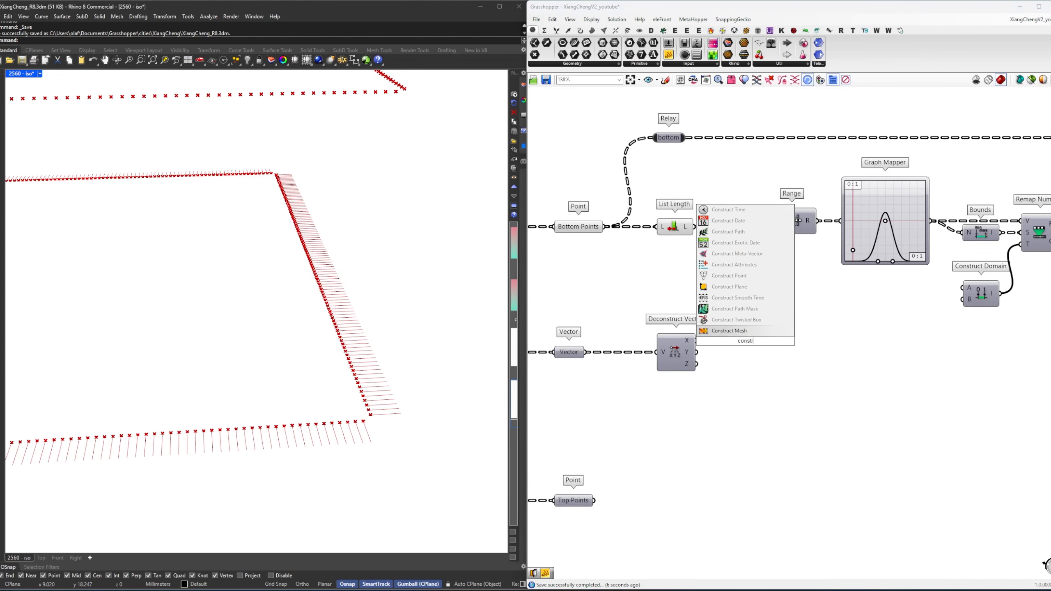
key(Escape)
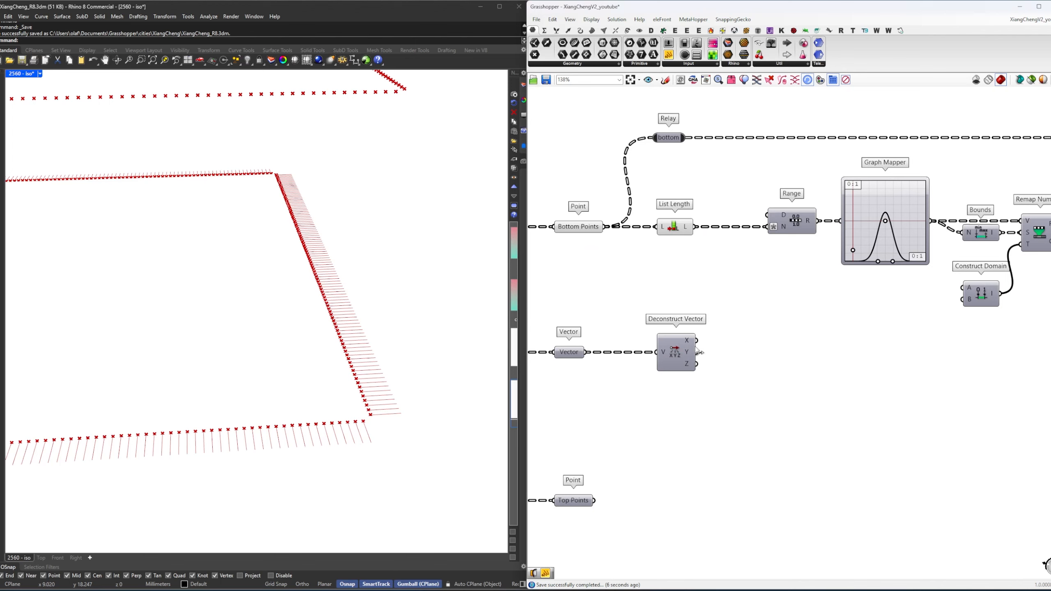
Add a Vector XYZ component and feed its X and Y inputs from the matching Deconstruct Vector outputs.
click(568, 31)
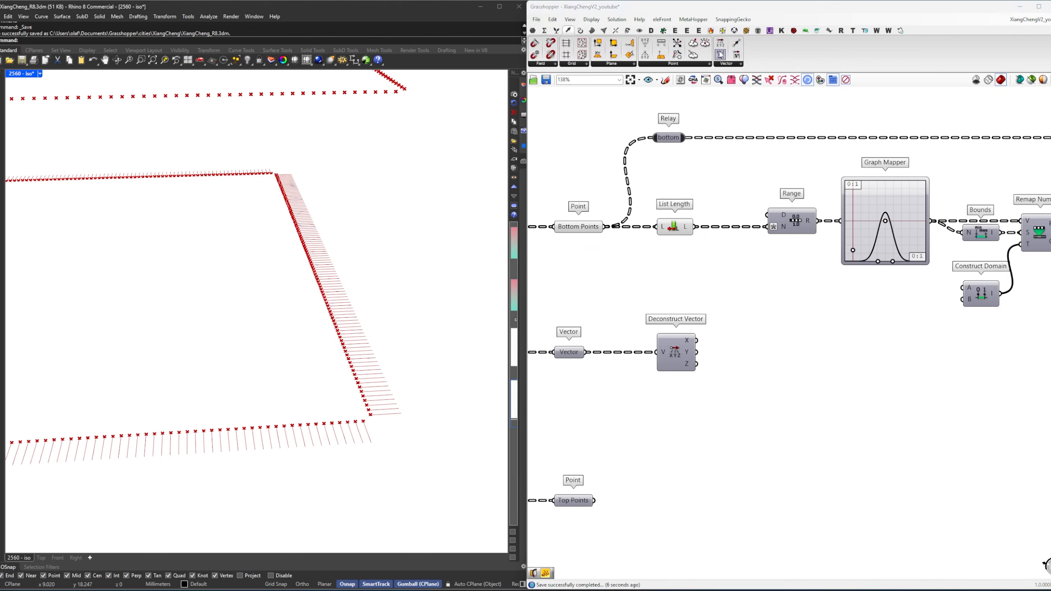
drag(720, 55, 761, 351)
drag(770, 351, 973, 354)
click(904, 294)
right_drag(903, 293, 835, 325)
Tidy the layout by repositioning the Range, Graph Mapper, Bounds, Construct Domain, Remap Numbers and Vector XYZ components.
drag(1040, 432, 682, 219)
drag(742, 263, 689, 264)
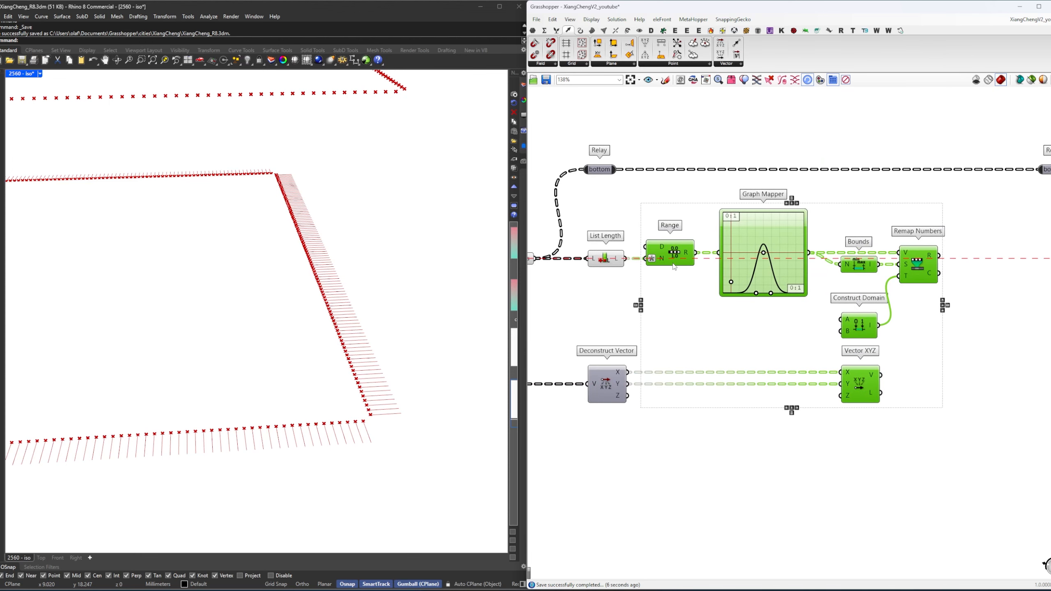
click(749, 395)
right_drag(750, 395, 724, 412)
drag(927, 360, 913, 283)
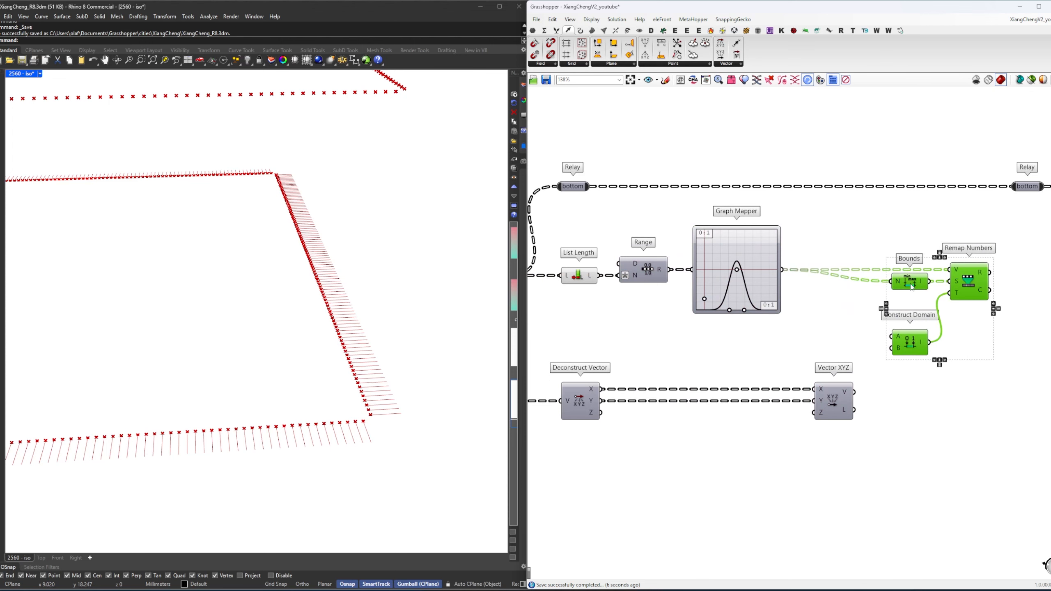
scroll(976, 256, down, 3)
drag(888, 386, 728, 334)
drag(732, 347, 733, 352)
click(785, 316)
right_drag(785, 316, 679, 331)
Connect the Graph Mapper output to the Z input of Vector XYZ.
scroll(680, 330, up, 3)
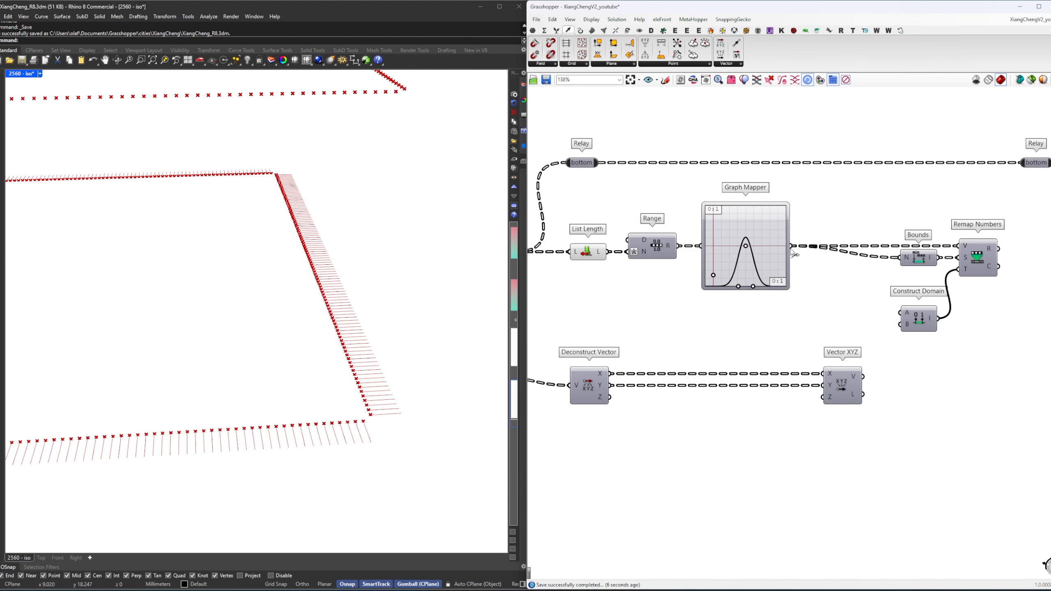
drag(790, 246, 825, 398)
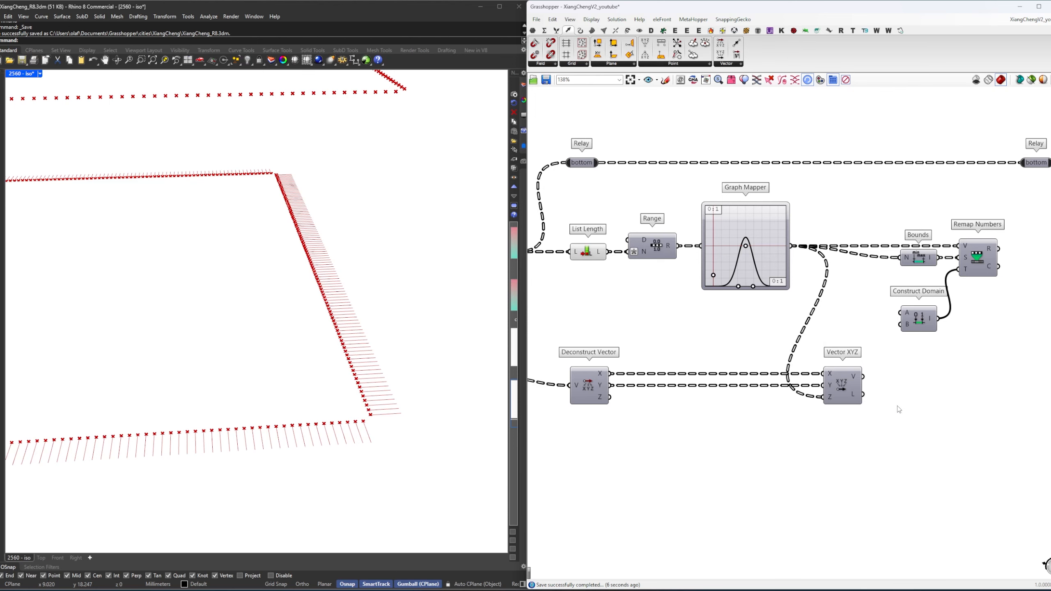
right_drag(896, 406, 785, 407)
drag(904, 368, 781, 271)
right_drag(880, 442, 816, 426)
click(724, 374)
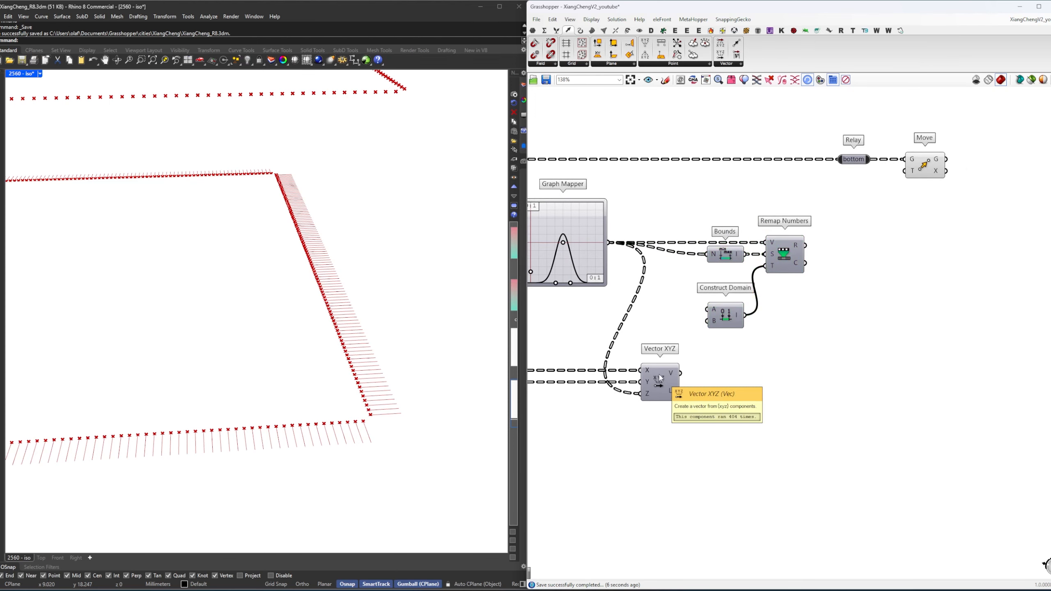
Add an Amplitude component beside Vector XYZ and feed its vector input from the Vector XYZ output.
double_click(747, 391)
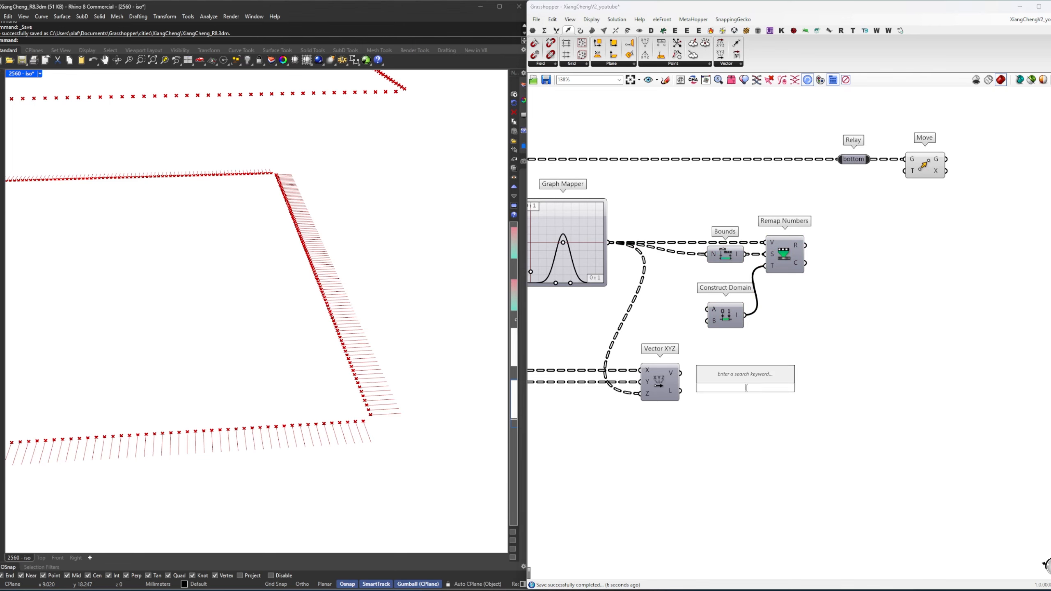
text(am[litu)
key(Return)
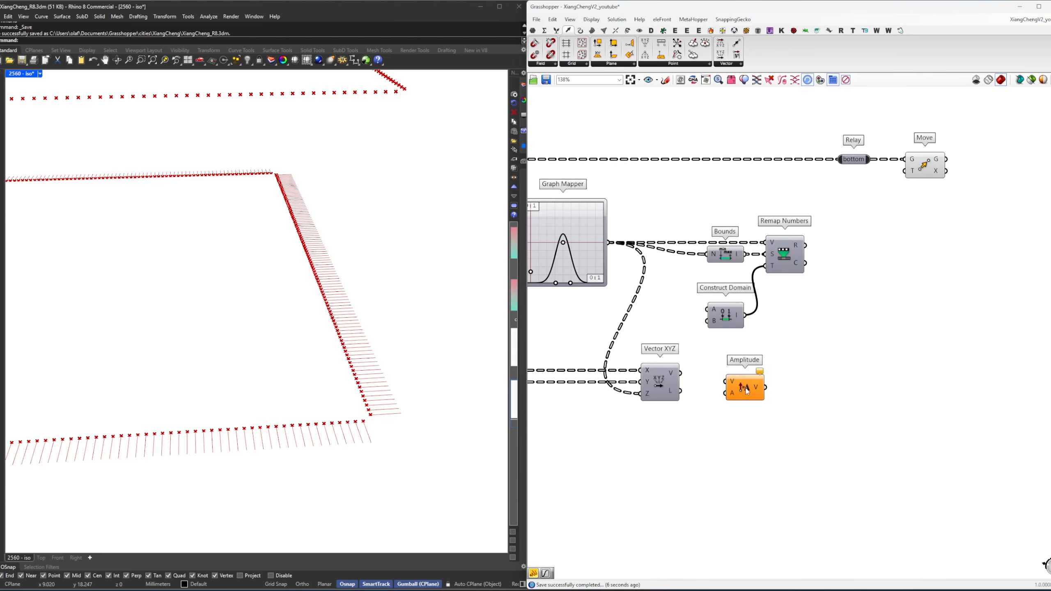
drag(681, 380, 763, 380)
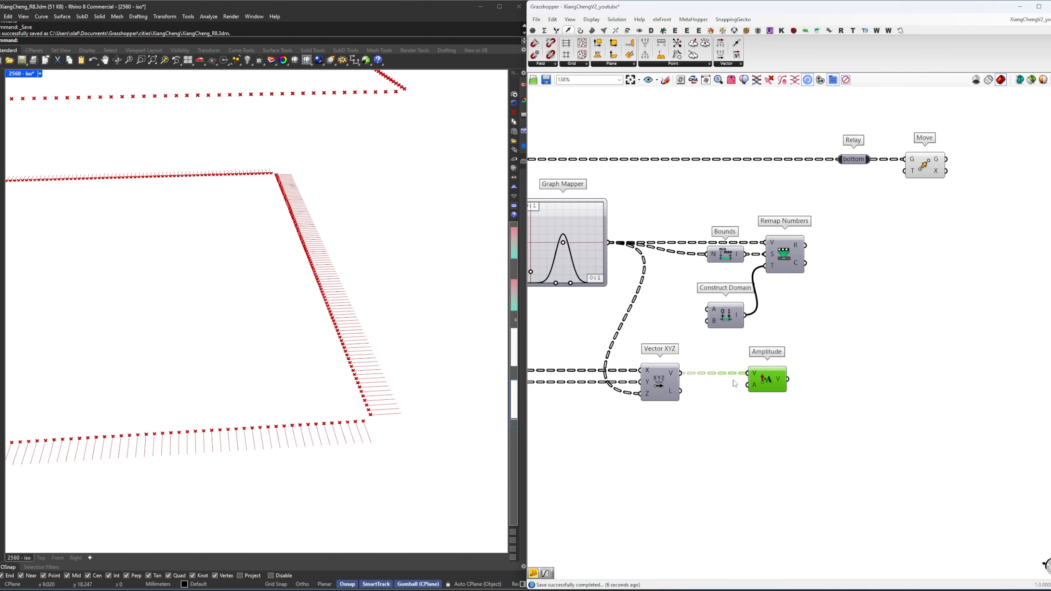
right_drag(727, 388, 694, 401)
drag(732, 393, 764, 394)
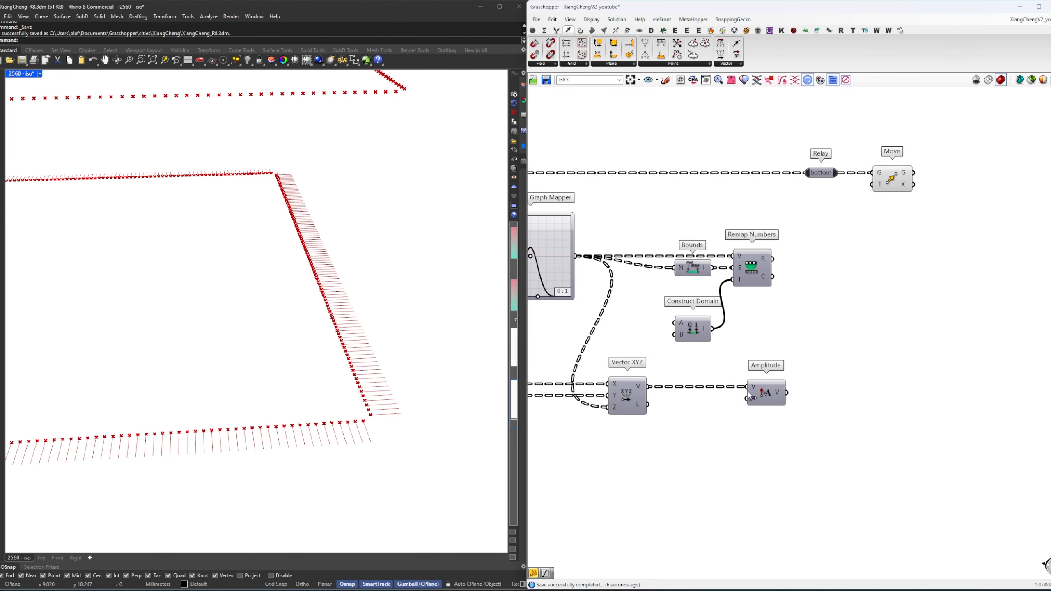
drag(764, 396, 787, 395)
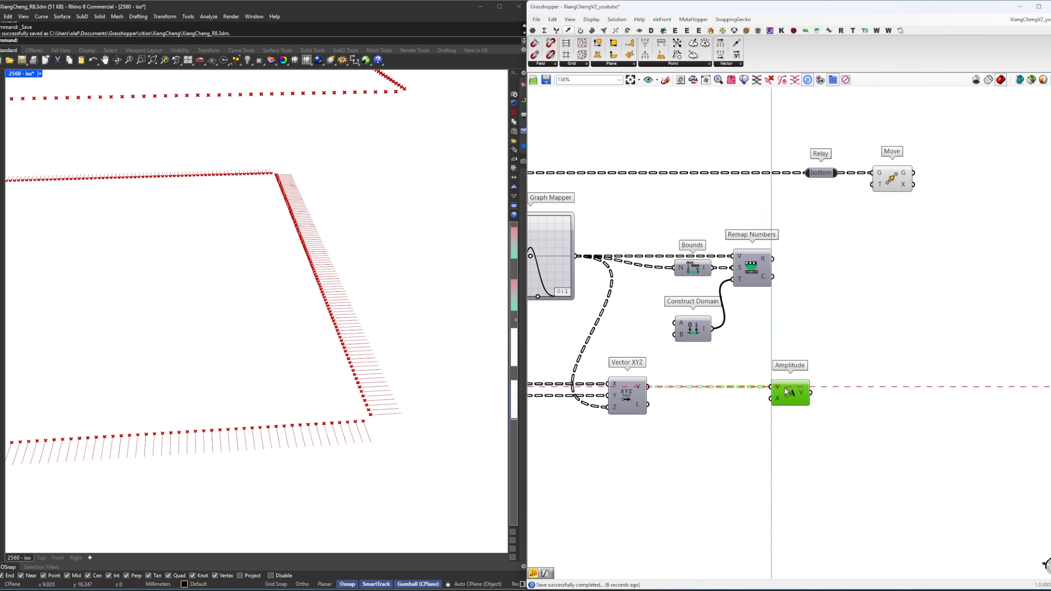
Create a panel with the value 1 and connect it to the Amplitude component's A input.
double_click(727, 417)
text(1)
key(Return)
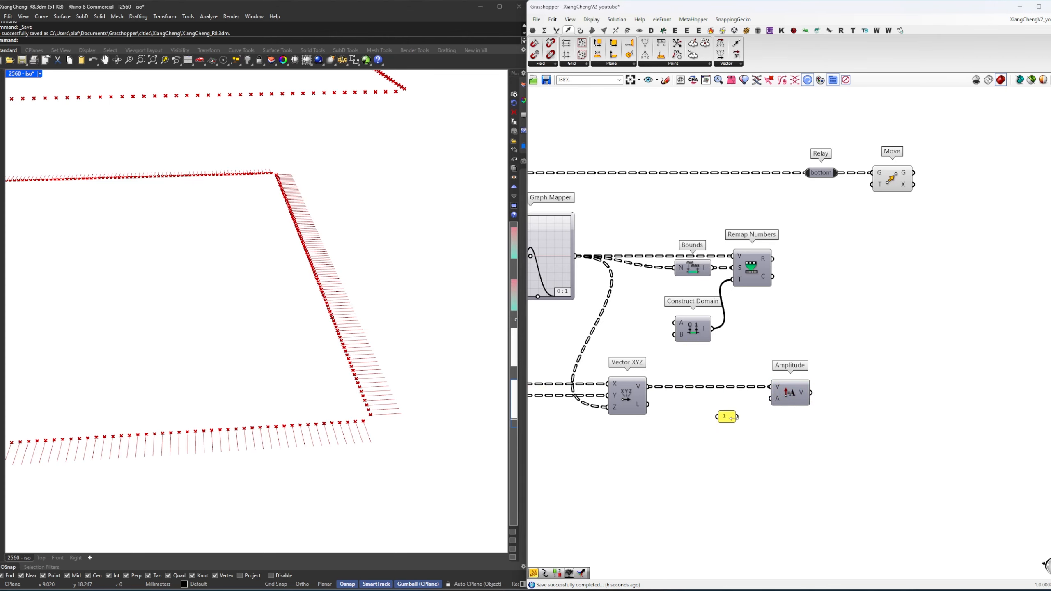
Connect the Amplitude output to the Move component's T input and inspect the moved points in the viewport.
right_drag(833, 390, 698, 474)
drag(731, 391, 757, 265)
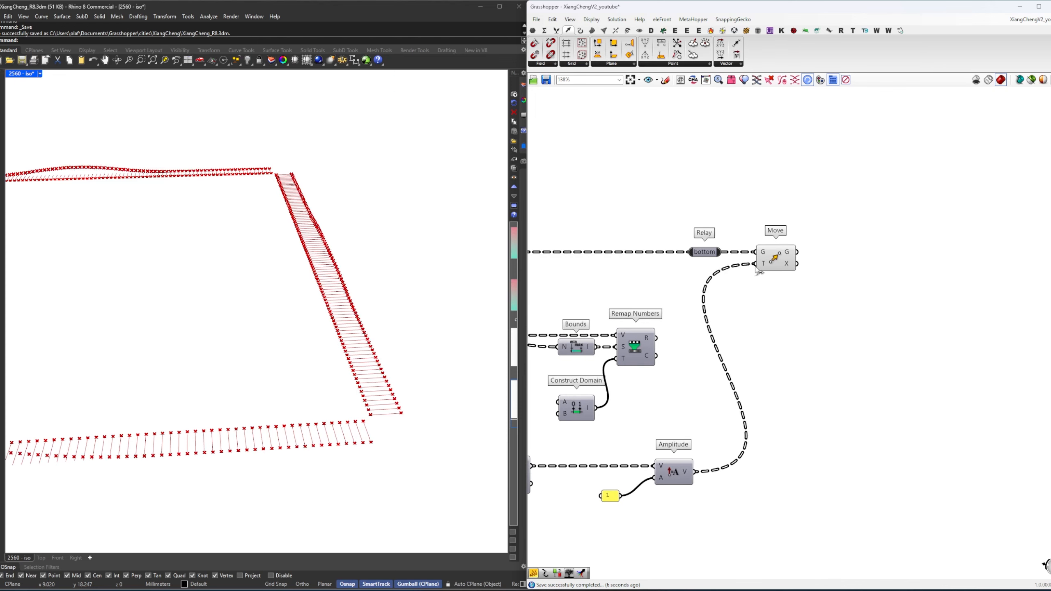
right_drag(687, 389, 784, 363)
right_drag(256, 381, 348, 358)
drag(724, 453, 707, 436)
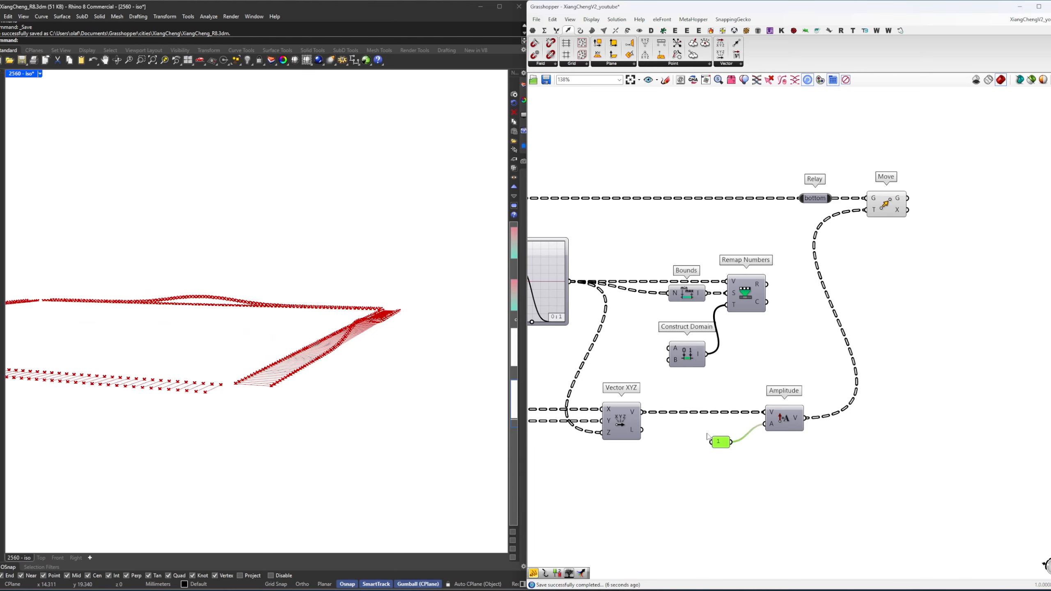
right_drag(348, 409, 360, 413)
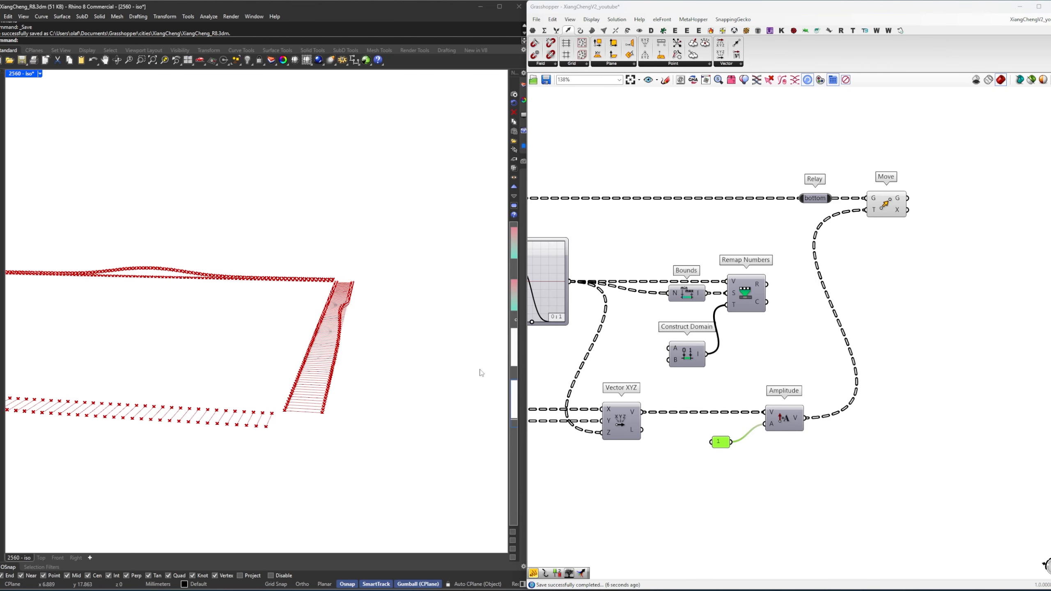
Replace the panel feeding Amplitude's A input with the Remap Numbers R output.
click(774, 364)
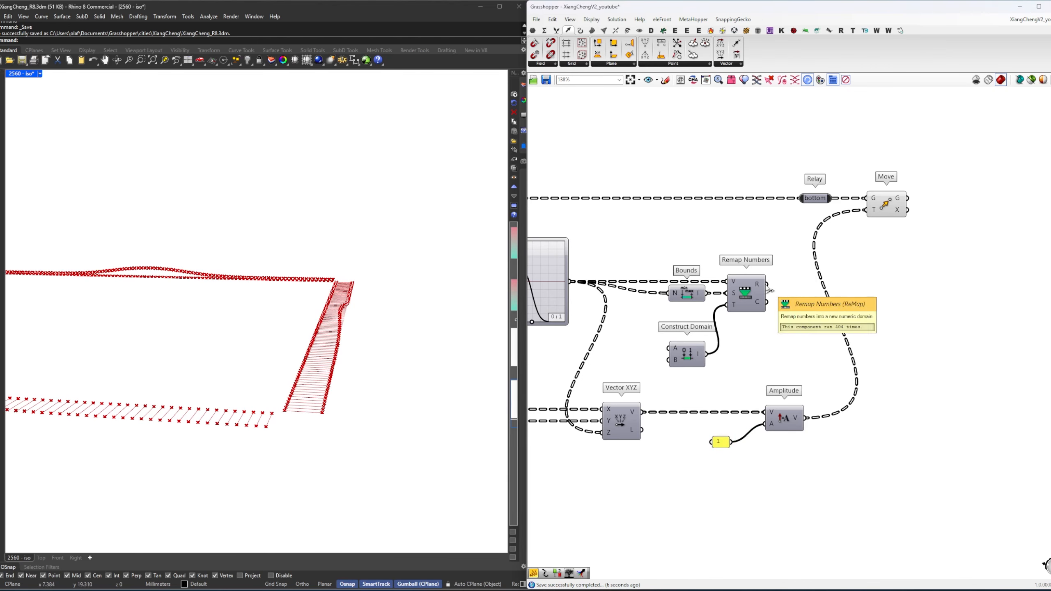
drag(769, 290, 765, 426)
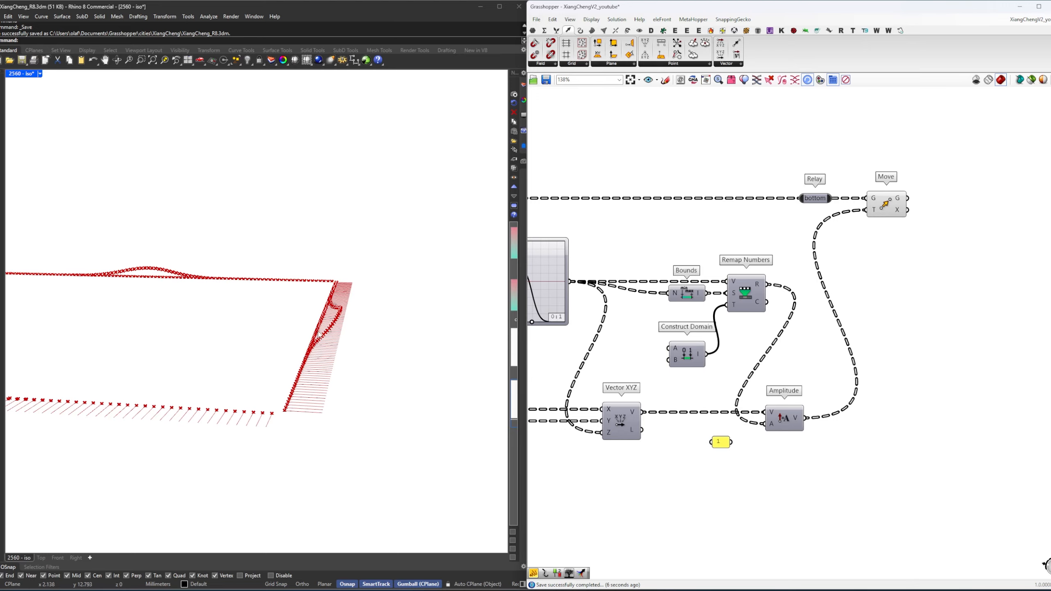
right_drag(318, 334, 299, 323)
Turn off the preview of the Line SDL component that draws the perpendicular vectors.
scroll(720, 402, down, 4)
right_drag(720, 401, 917, 369)
right_drag(630, 408, 881, 361)
scroll(881, 361, down, 1)
drag(592, 369, 629, 317)
middle_click(629, 317)
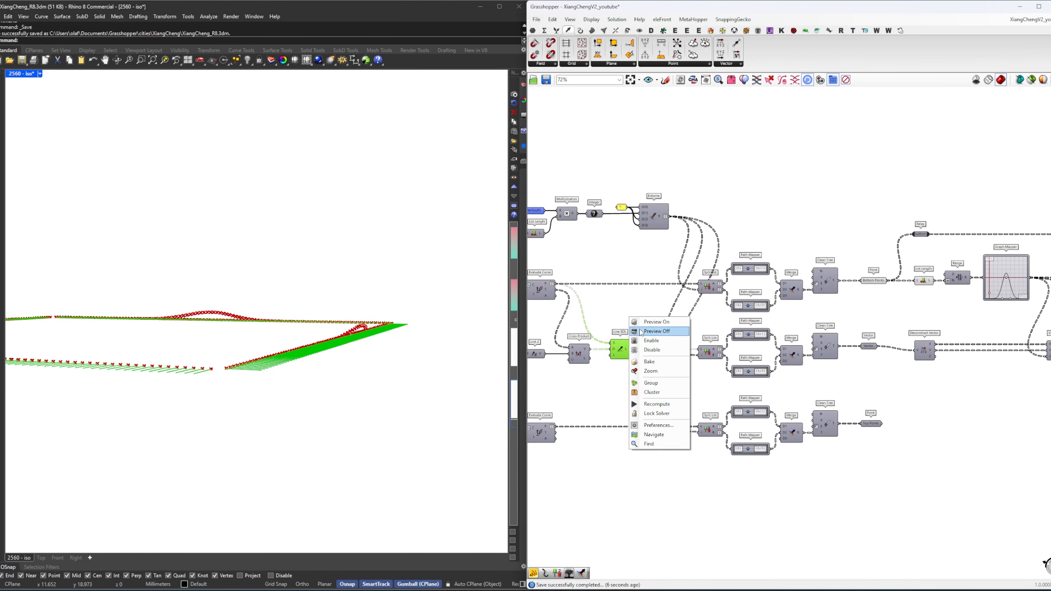
click(656, 331)
right_drag(1049, 316, 820, 346)
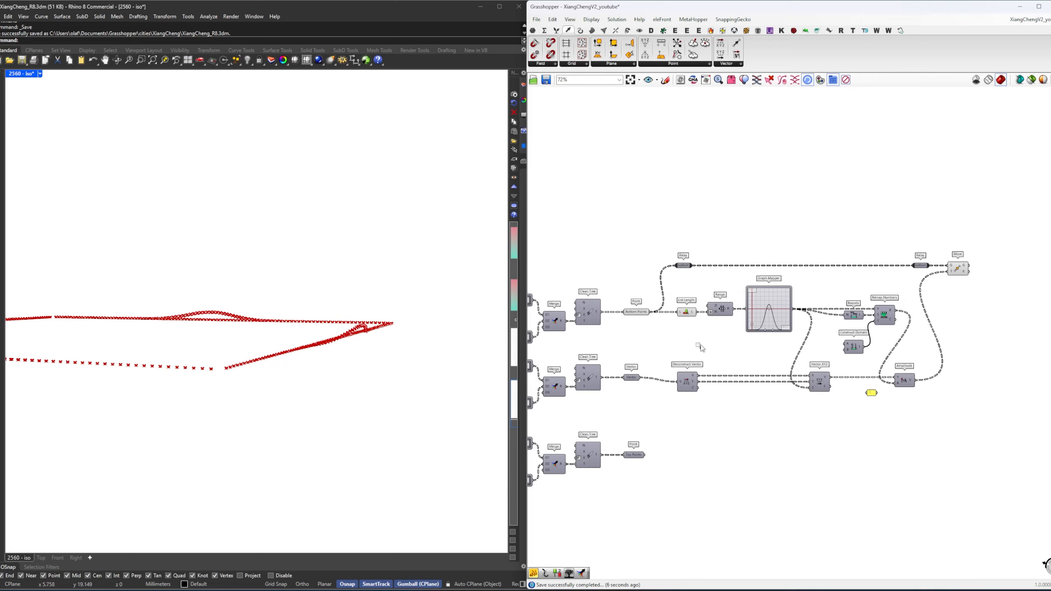
Turn off the preview of the Bottom Points parameter and review the moved outline from above.
drag(699, 346, 634, 284)
middle_click(634, 283)
click(655, 298)
click(626, 283)
right_drag(904, 282, 856, 297)
right_drag(327, 327, 243, 425)
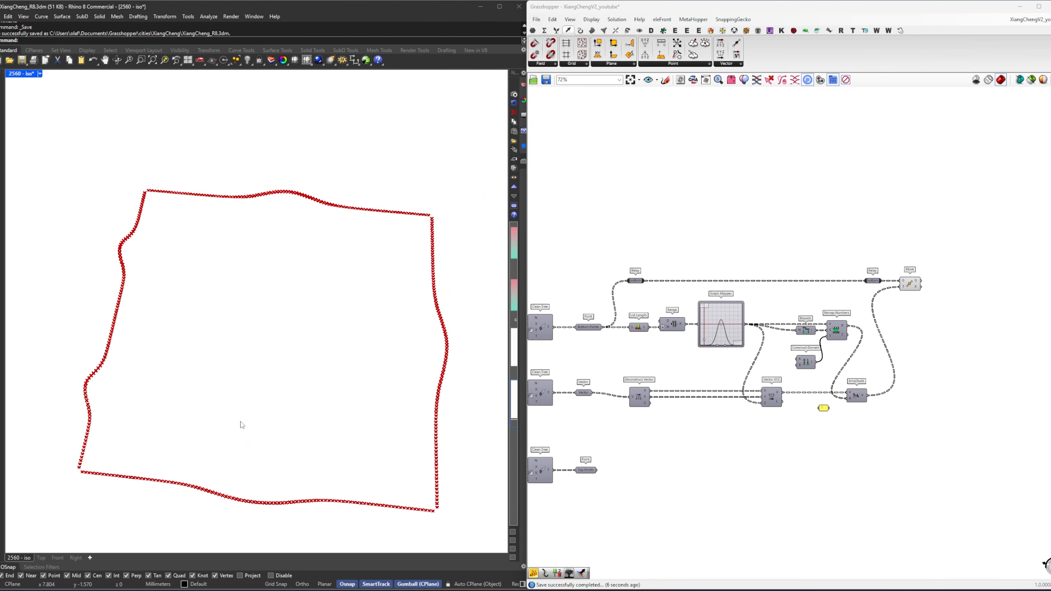
scroll(242, 425, down, 3)
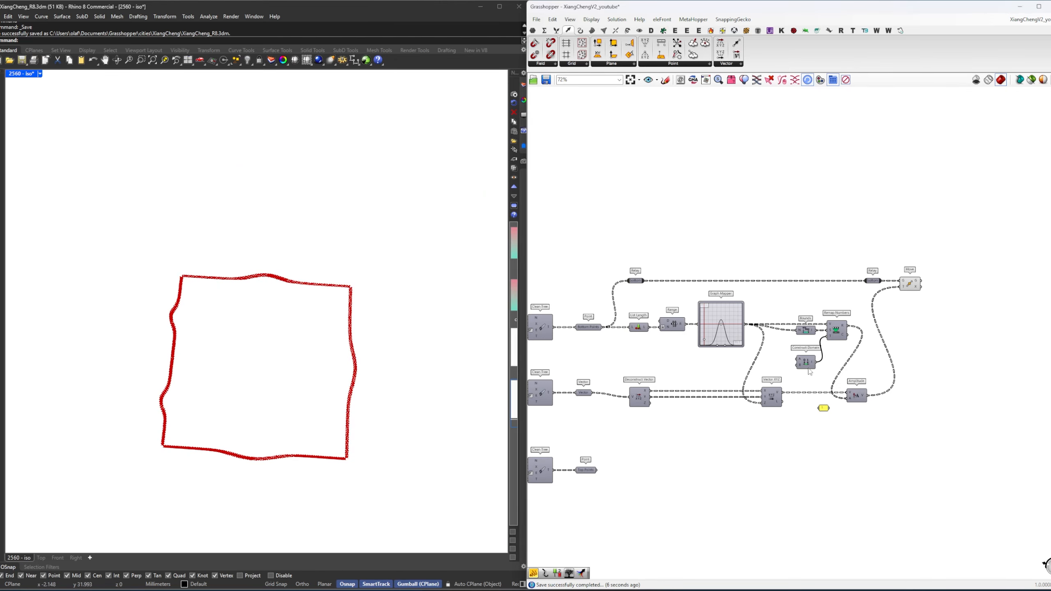
Create a panel with the value 0 and connect it to Construct Domain's A input.
scroll(810, 372, up, 3)
double_click(753, 351)
text(0)
key(Return)
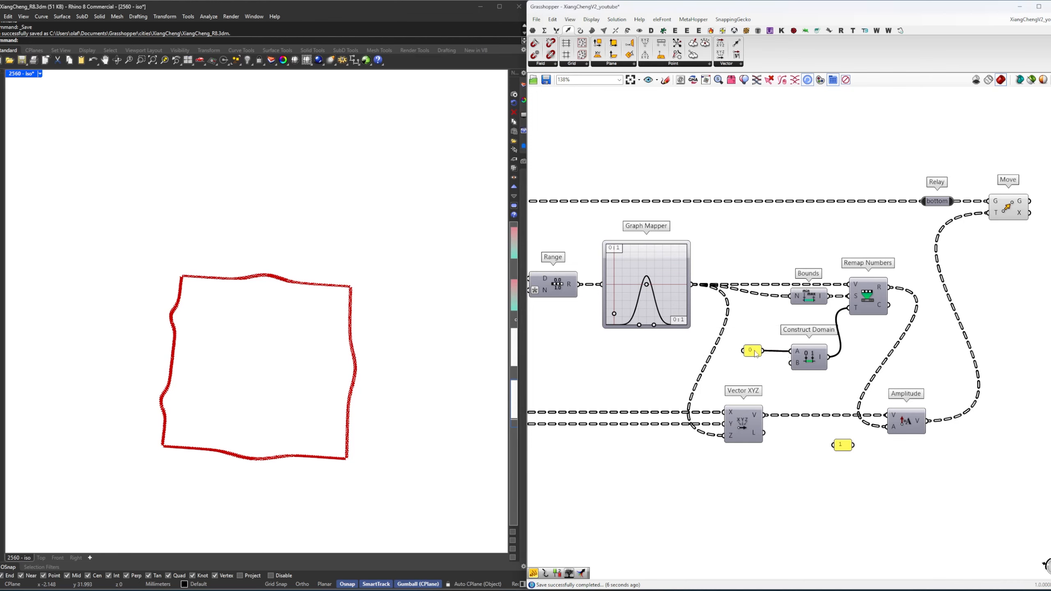
mouse_move(799, 352)
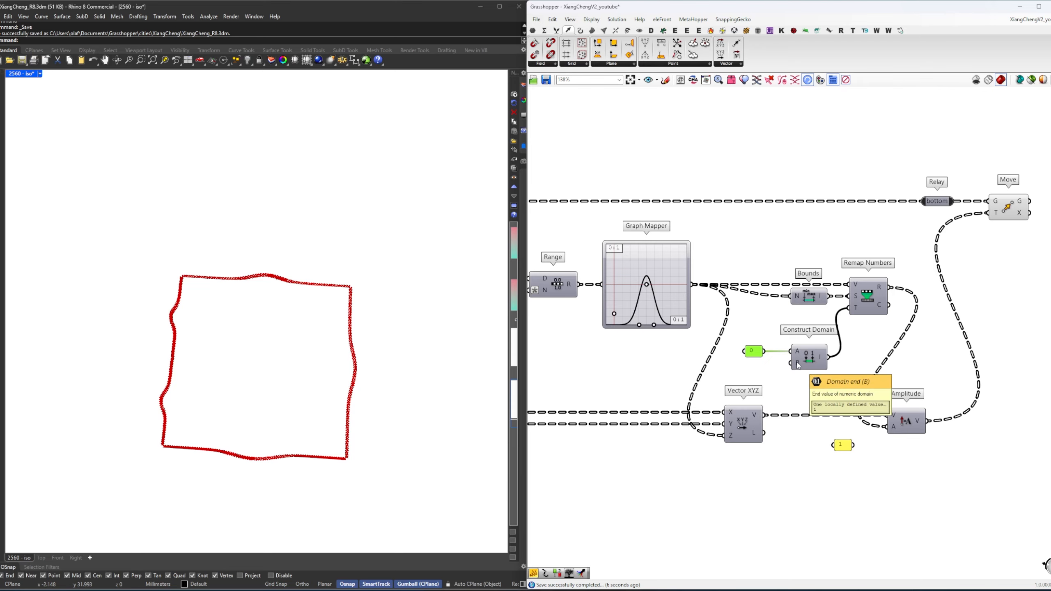
Move the GraphMultiplier sliders with their Entwine, and all sliders and senders below them, lower in the input area.
scroll(797, 362, down, 8)
right_drag(700, 327, 990, 317)
scroll(680, 319, up, 7)
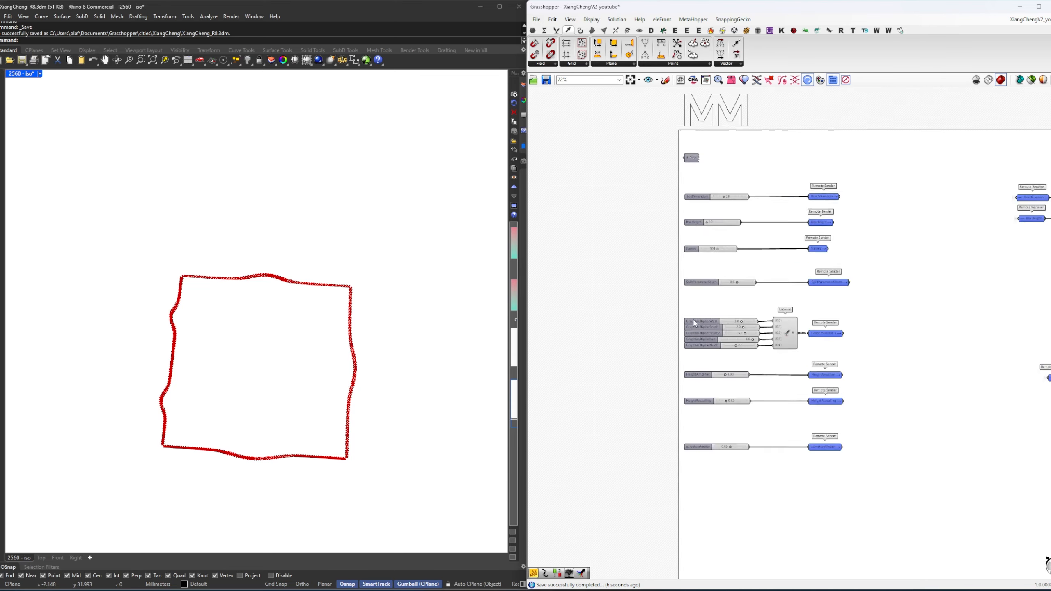
drag(638, 301, 964, 559)
scroll(839, 326, down, 2)
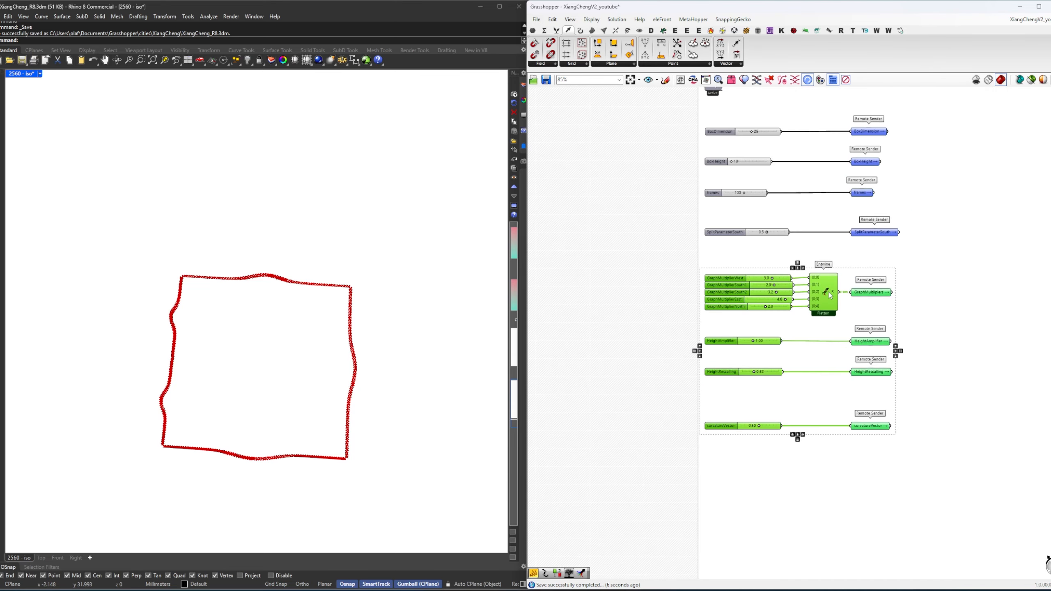
drag(829, 295, 829, 340)
right_drag(829, 340, 818, 374)
click(913, 410)
Move the HeightAmplifier and the sliders and senders below it farther down from the GraphMultiplier group.
drag(914, 402, 707, 301)
scroll(924, 379, up, 4)
click(806, 378)
right_drag(819, 379, 936, 384)
scroll(639, 270, up, 2)
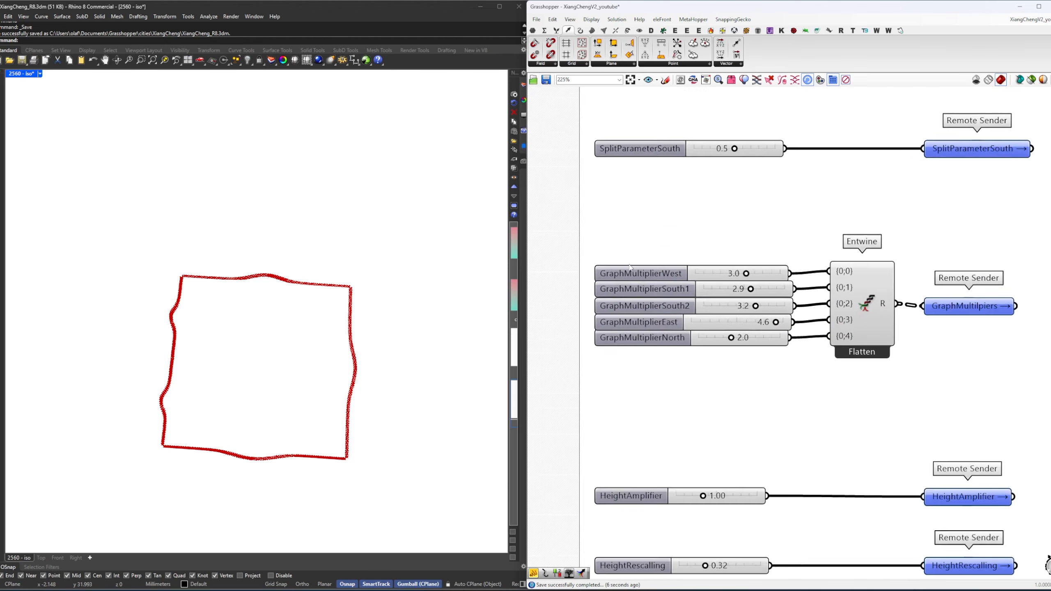
Examine the GraphMultiplier sliders and the flattened Entwine that feeds their remote sender.
right_drag(636, 280, 682, 276)
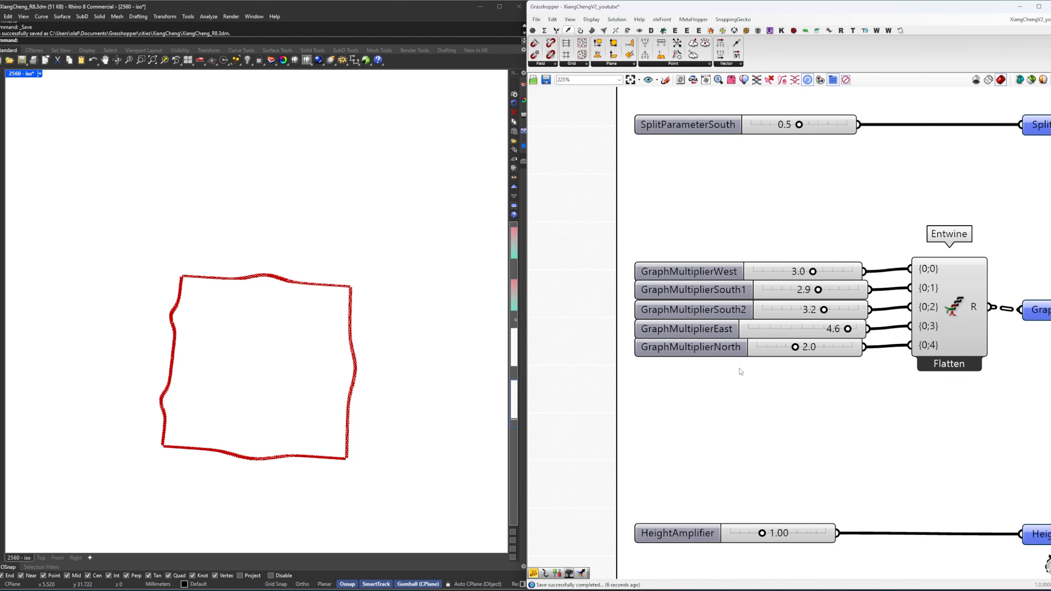
right_drag(739, 371, 615, 403)
right_drag(617, 306, 681, 291)
scroll(678, 317, up, 1)
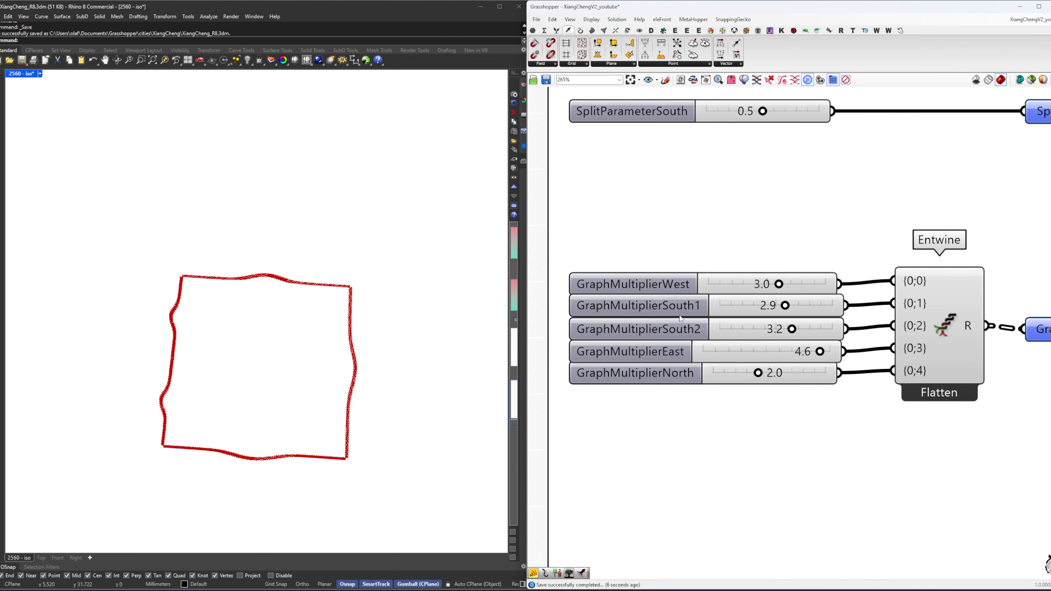
scroll(679, 325, down, 2)
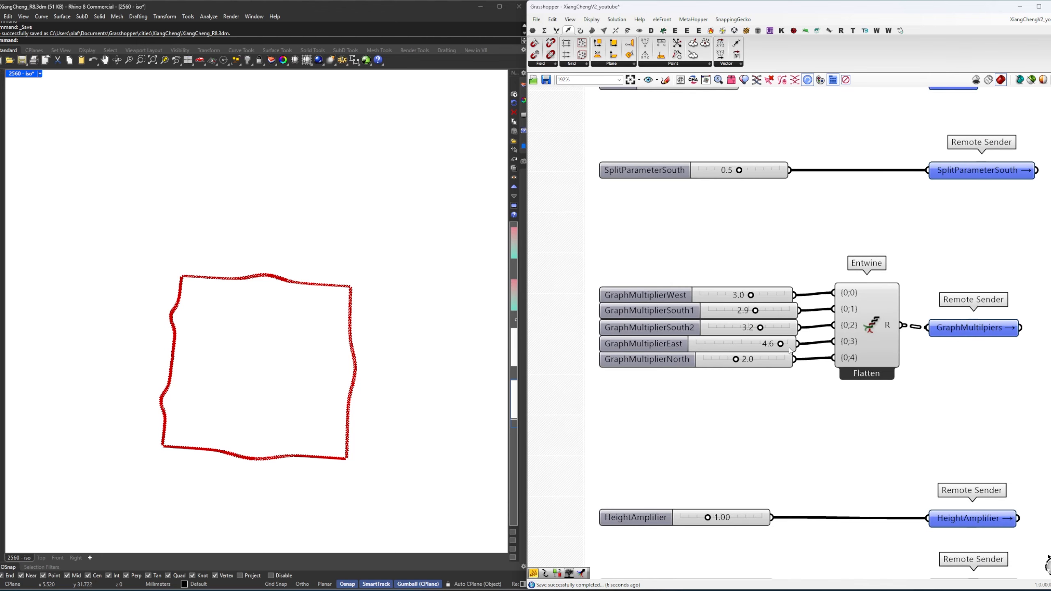
right_drag(806, 355, 561, 355)
drag(595, 266, 668, 391)
right_drag(660, 385, 687, 392)
drag(677, 397, 638, 308)
click(685, 280)
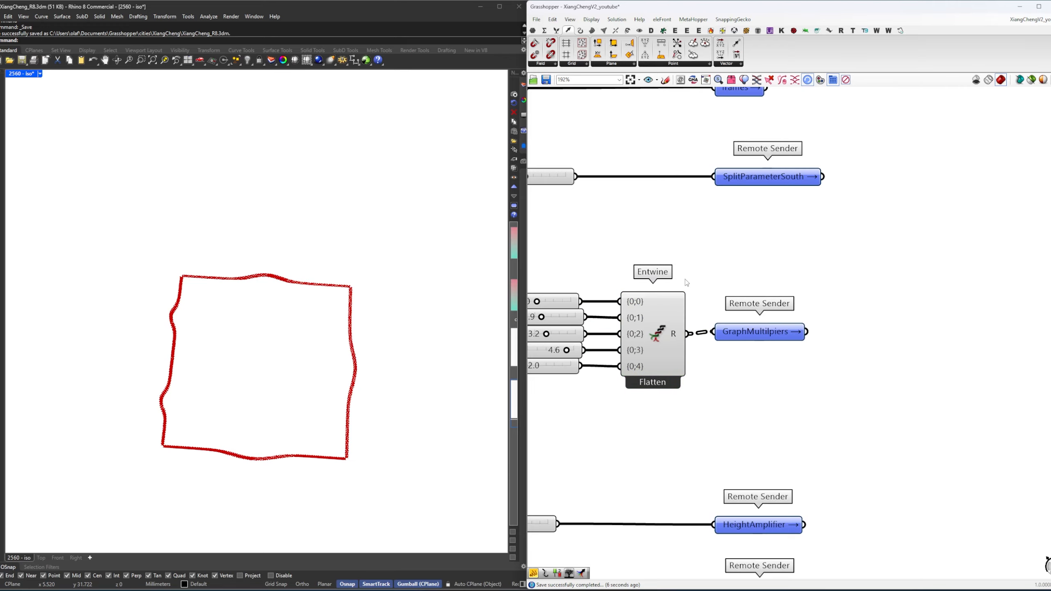
Add a GraphMultilpiers remote receiver beside Construct Domain and connect it to the B input.
drag(677, 339, 677, 338)
click(702, 307)
click(738, 327)
scroll(737, 326, down, 10)
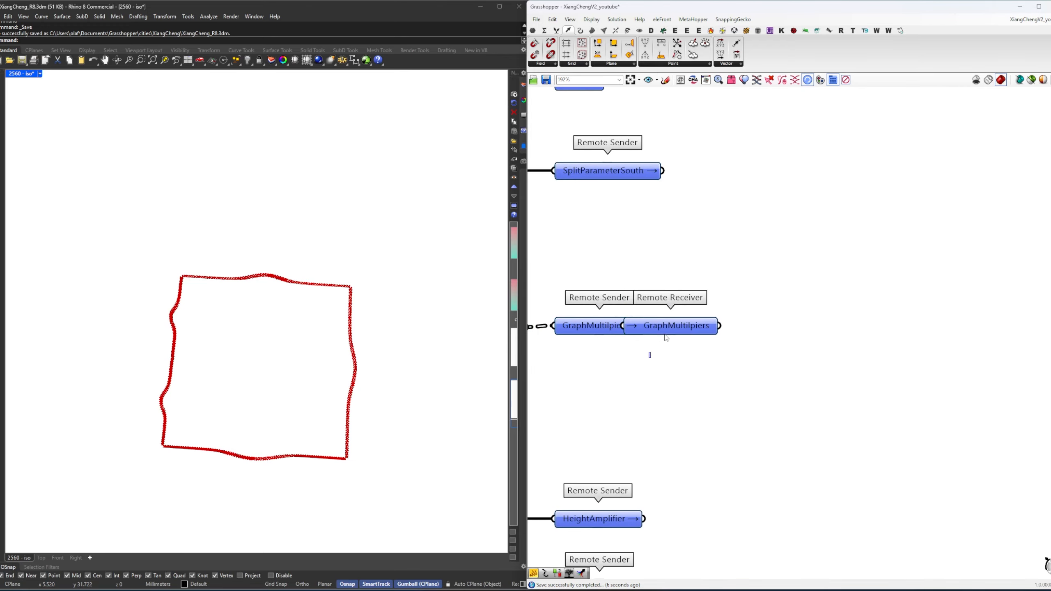
scroll(886, 364, up, 12)
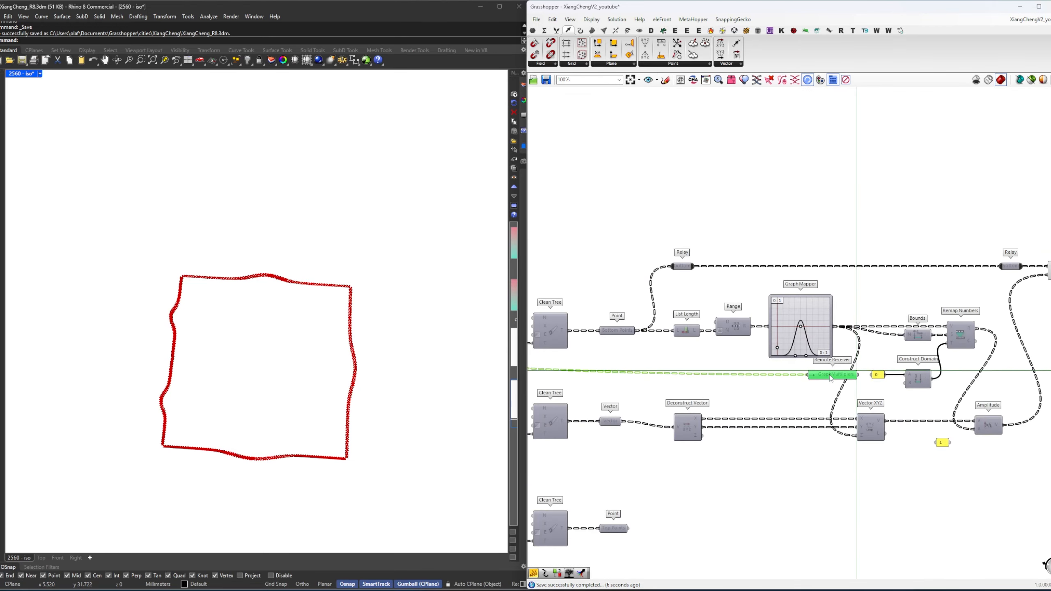
click(715, 374)
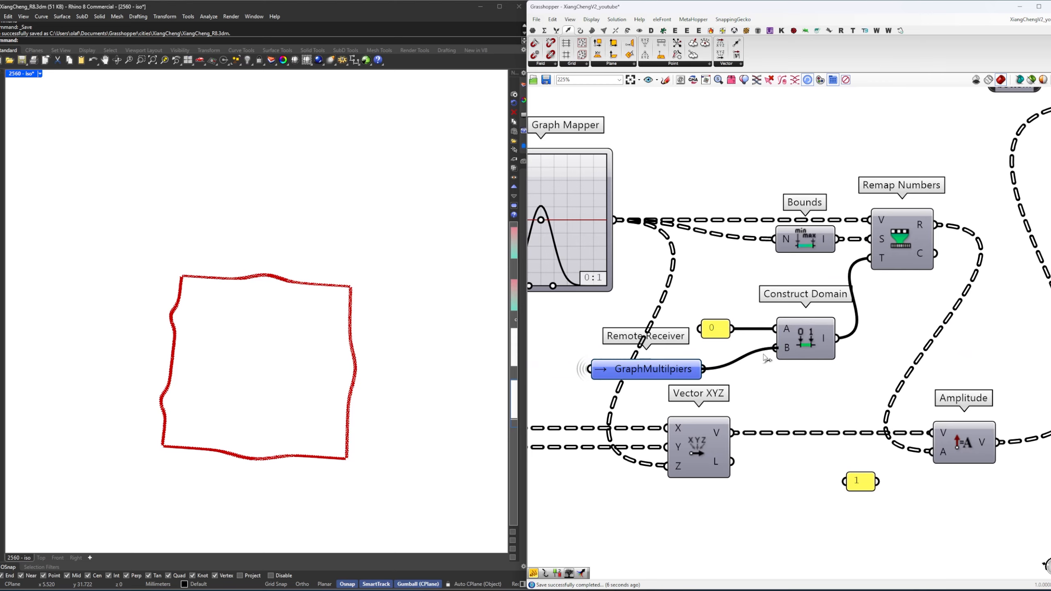
drag(767, 358, 765, 358)
drag(684, 358, 696, 359)
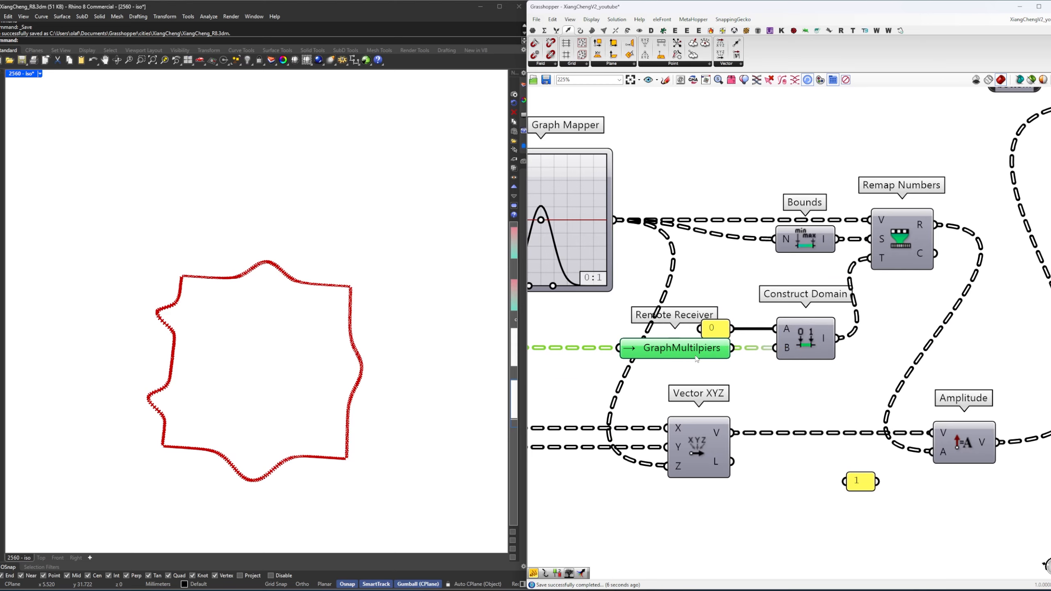
Examine the moved outline in perspective together with the Graph Mapper's Gaussian curve.
right_drag(325, 367, 337, 332)
scroll(368, 405, up, 6)
right_drag(368, 405, 400, 309)
scroll(712, 293, down, 2)
right_drag(712, 293, 835, 327)
scroll(704, 324, up, 3)
drag(703, 323, 658, 291)
click(697, 345)
scroll(697, 345, down, 6)
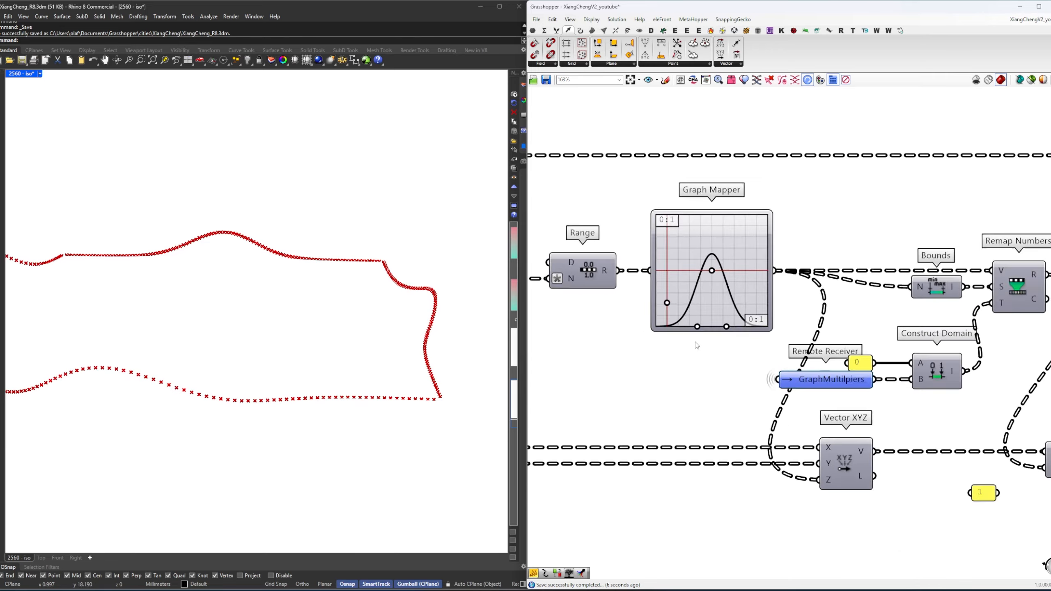
Set GraphMultiplierSouth1 to 2.4 and GraphMultiplierEast to 4.0.
right_drag(609, 337, 852, 338)
scroll(786, 335, down, 2)
right_drag(588, 321, 824, 313)
right_drag(650, 331, 880, 340)
right_drag(633, 304, 927, 356)
right_drag(699, 335, 795, 321)
scroll(794, 321, up, 9)
drag(780, 318, 778, 318)
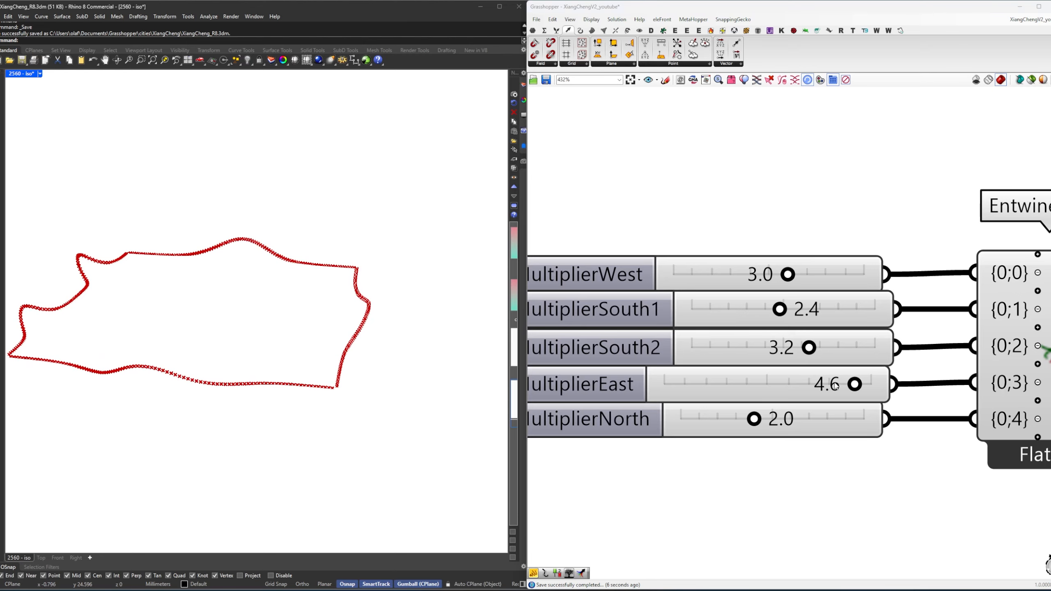
mouse_move(847, 389)
mouse_down()
mouse_move(741, 390)
mouse_move(844, 391)
mouse_move(749, 391)
mouse_move(841, 393)
mouse_move(830, 394)
mouse_up()
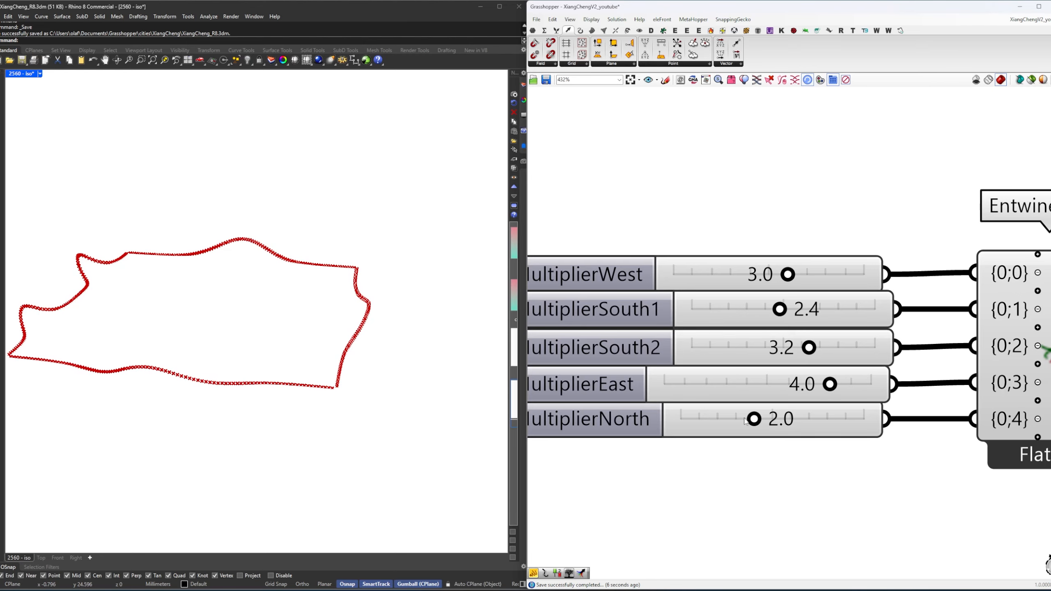
Add a Multiplication component below Vector XYZ and connect the Graph Mapper output to its A input.
scroll(744, 418, down, 8)
right_drag(893, 435, 764, 371)
scroll(763, 372, down, 3)
right_drag(890, 397, 671, 365)
right_drag(999, 381, 810, 404)
scroll(675, 352, up, 6)
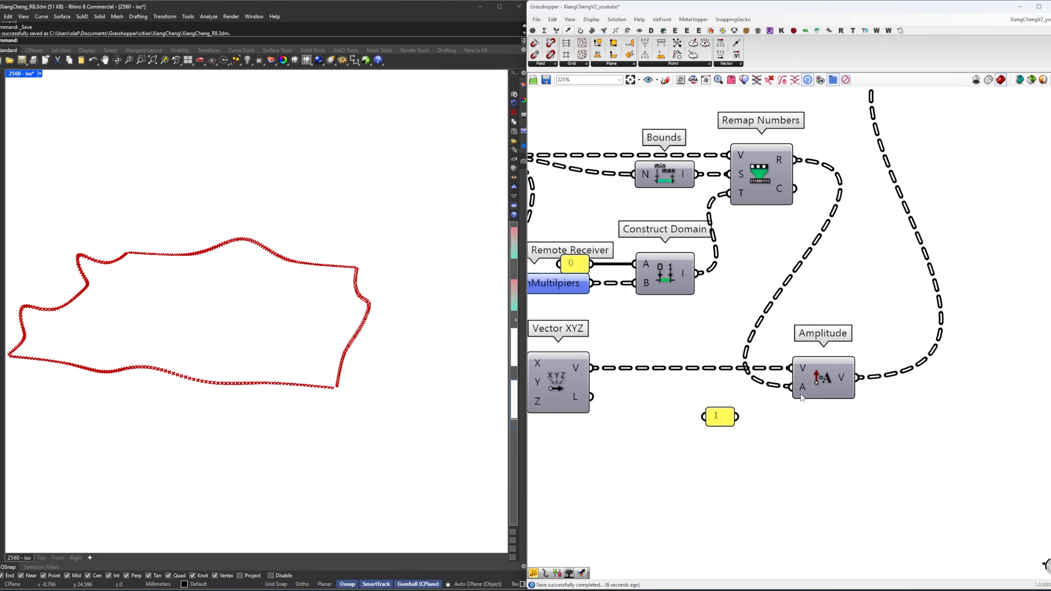
scroll(802, 397, down, 3)
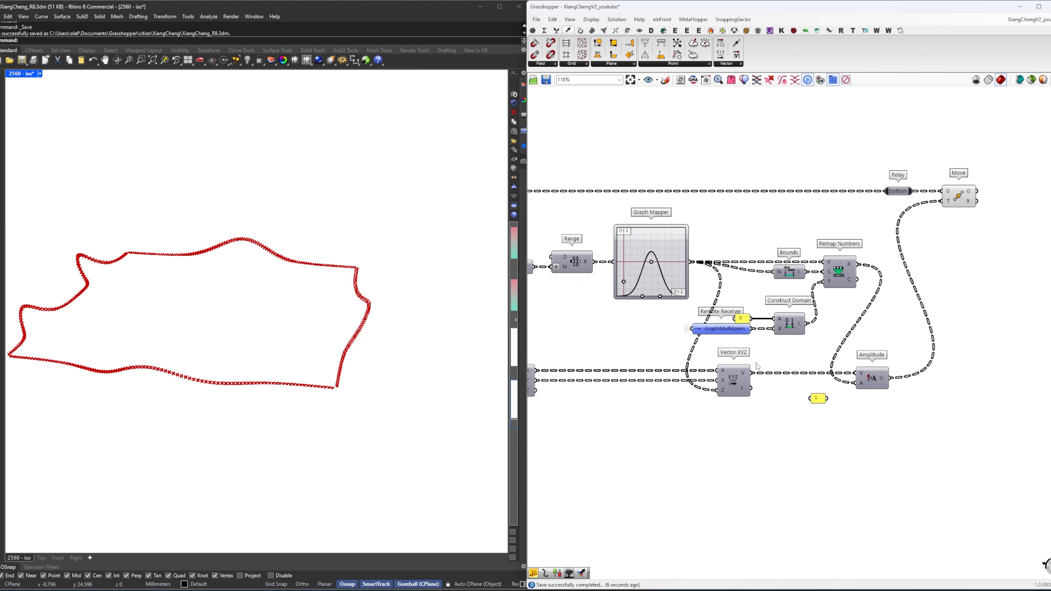
scroll(721, 383, up, 1)
mouse_move(724, 394)
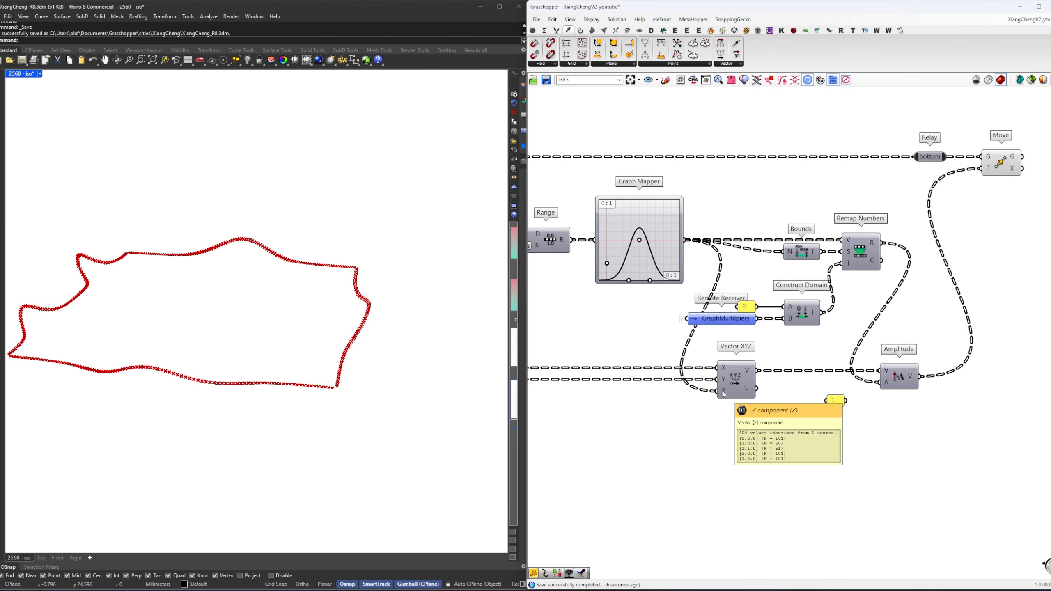
right_drag(672, 411, 760, 386)
double_click(756, 406)
text(*)
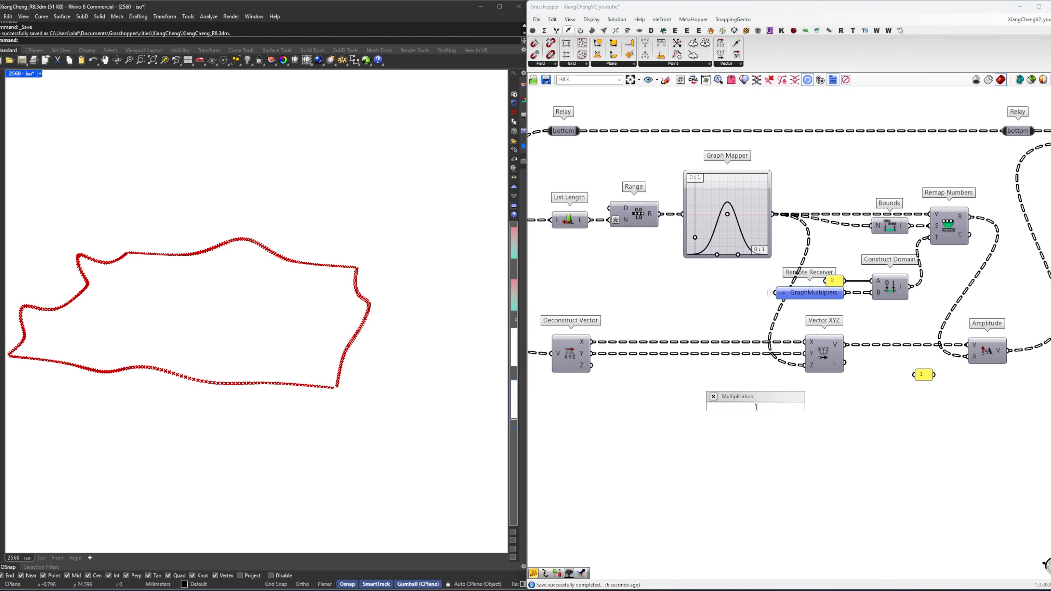
key(Return)
drag(774, 214, 746, 389)
mouse_move(767, 396)
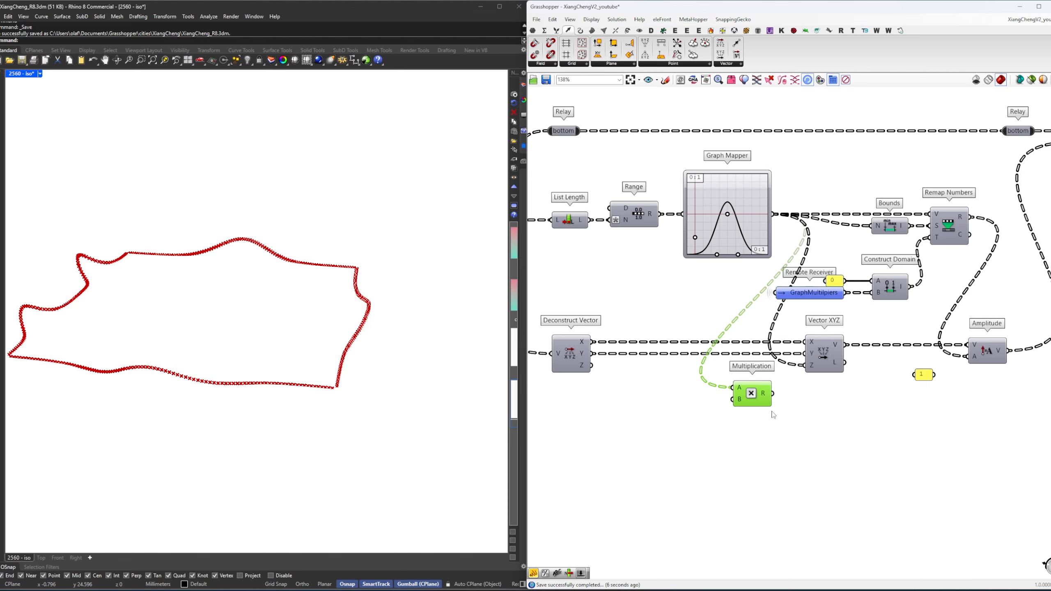
Connect a panel with the value 1 to Multiplication's B input and its result to Vector XYZ's Z input.
double_click(708, 417)
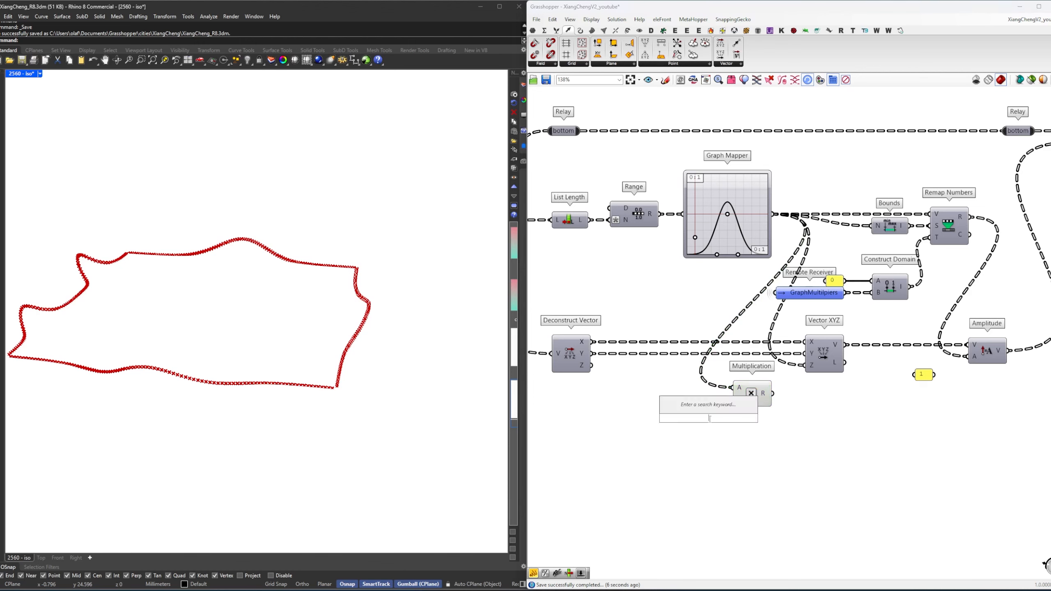
text(1)
key(Return)
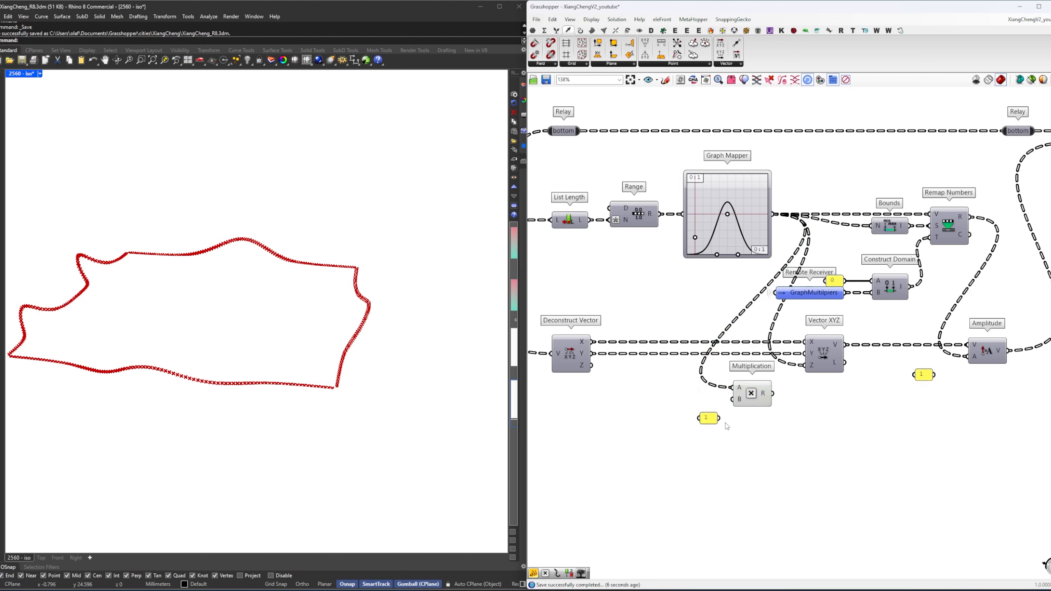
drag(805, 378, 805, 371)
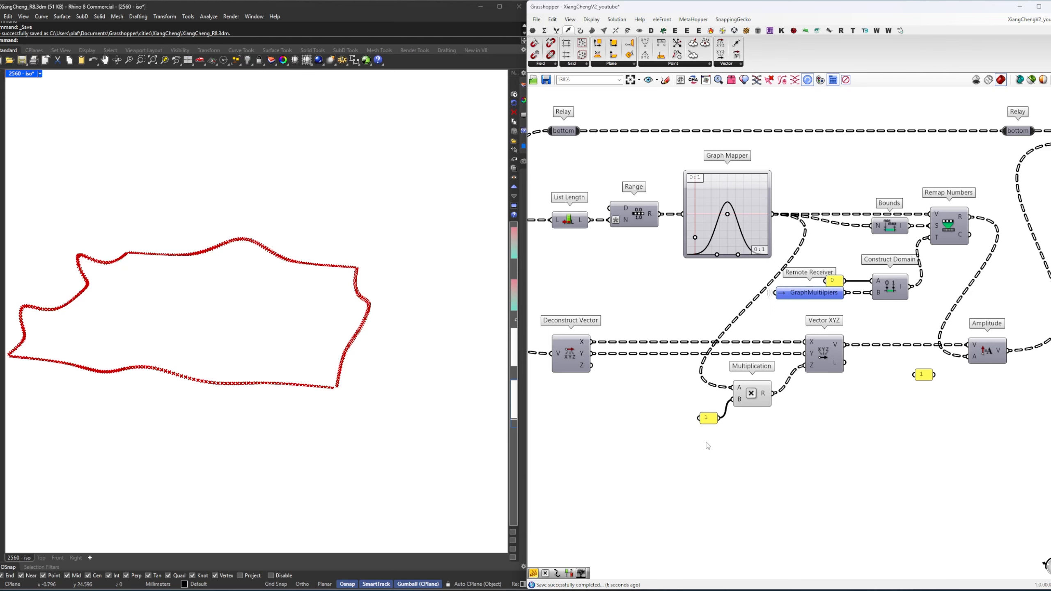
right_drag(699, 447, 780, 426)
double_click(724, 414)
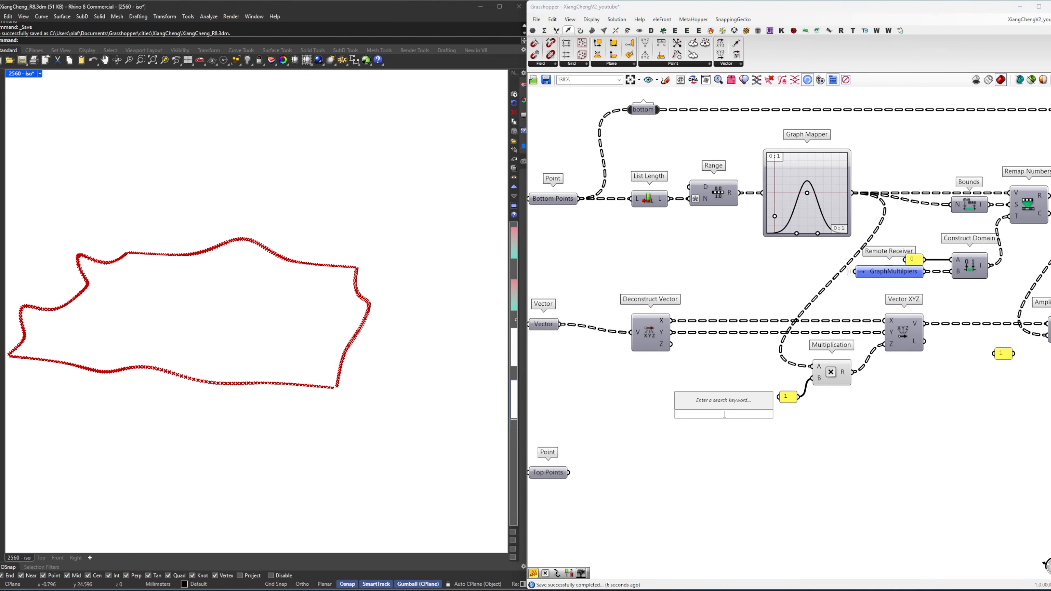
key(Escape)
Try the value 2 in the panel feeding Multiplication, and set it back to 1.
right_click(792, 394)
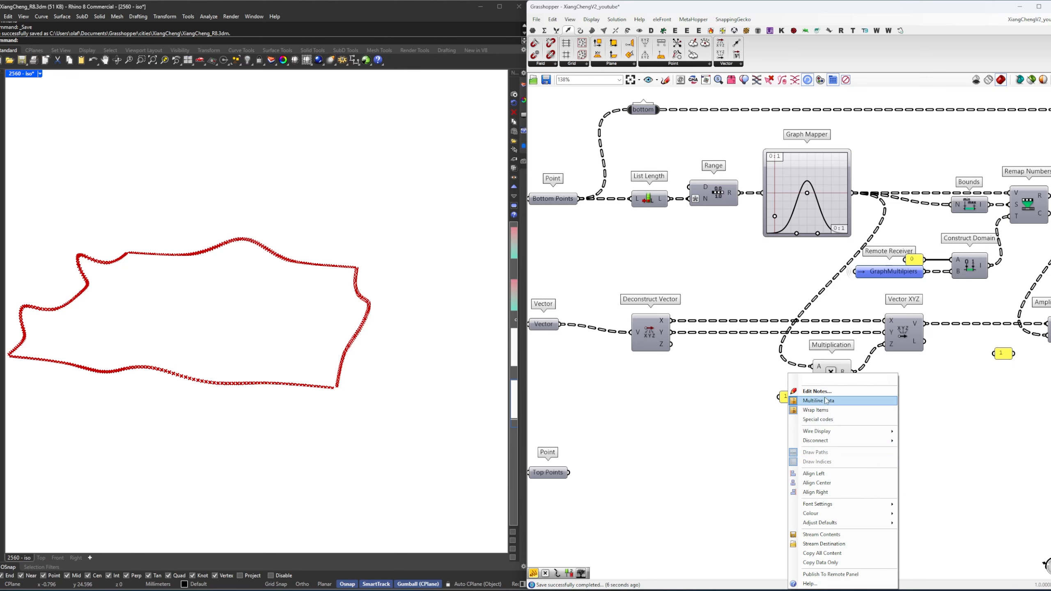
click(812, 391)
click(852, 467)
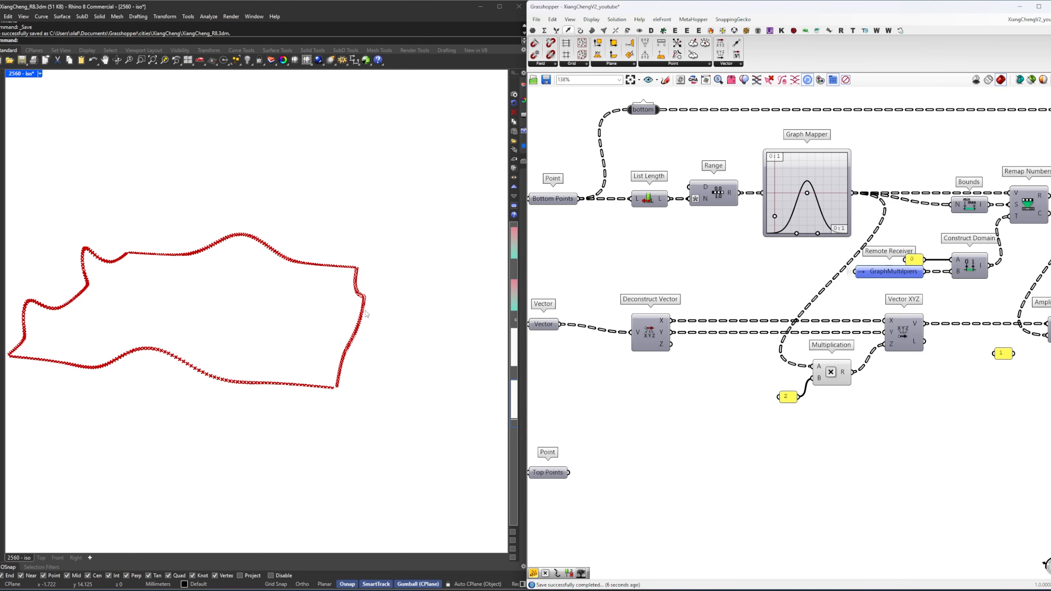
double_click(788, 396)
text(1)
click(829, 468)
Widen the Graph Mapper's Gaussian bell curve and raise its amplitude very slightly.
mouse_move(259, 346)
right_down()
mouse_move(221, 368)
mouse_move(257, 347)
right_up()
shift+right_drag(224, 355, 268, 411)
scroll(819, 216, up, 3)
scroll(822, 216, up, 2)
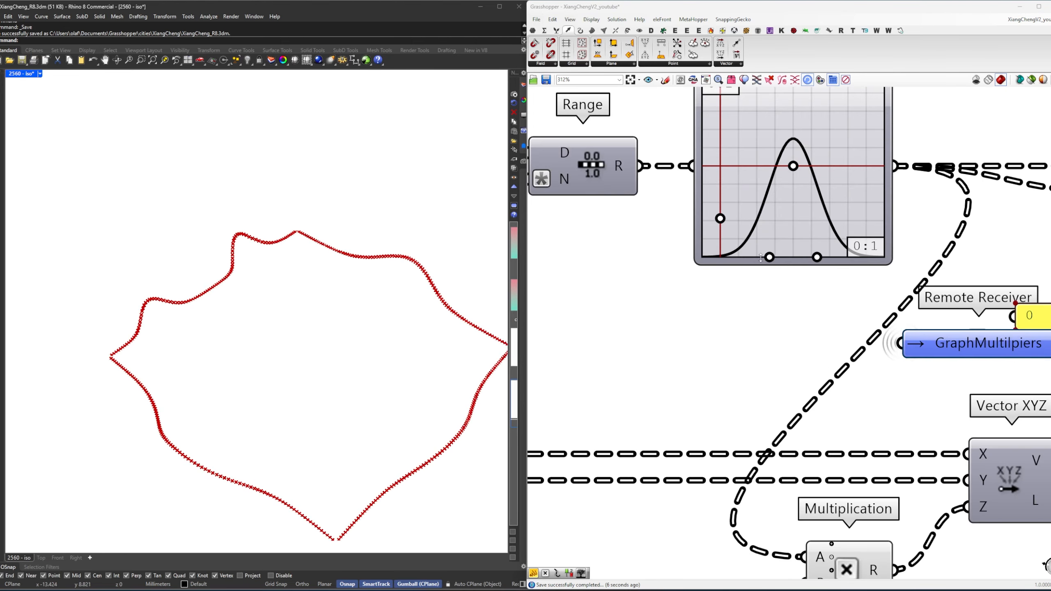
drag(770, 257, 758, 258)
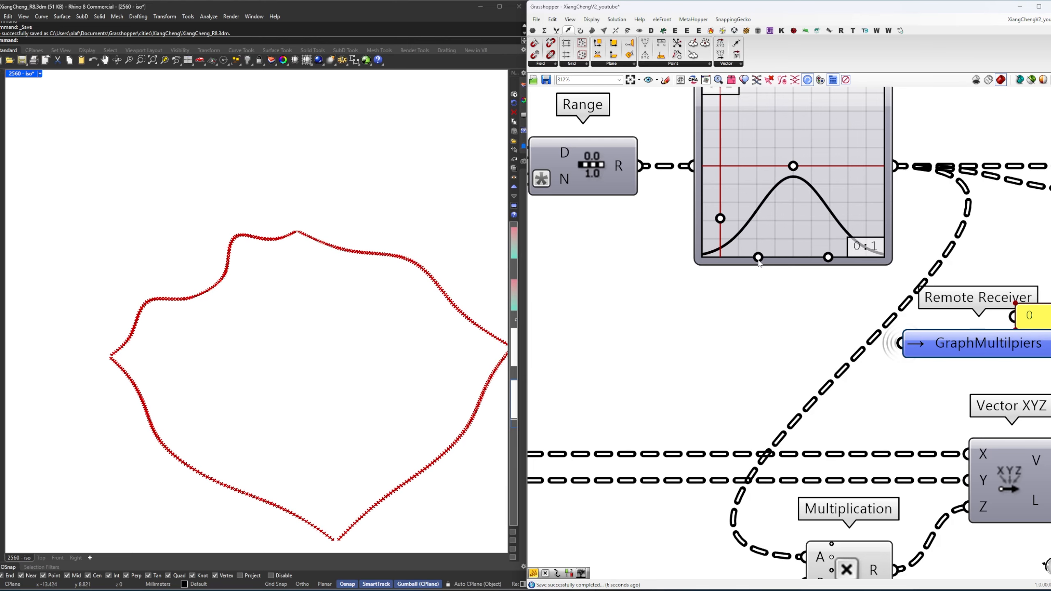
drag(720, 219, 720, 218)
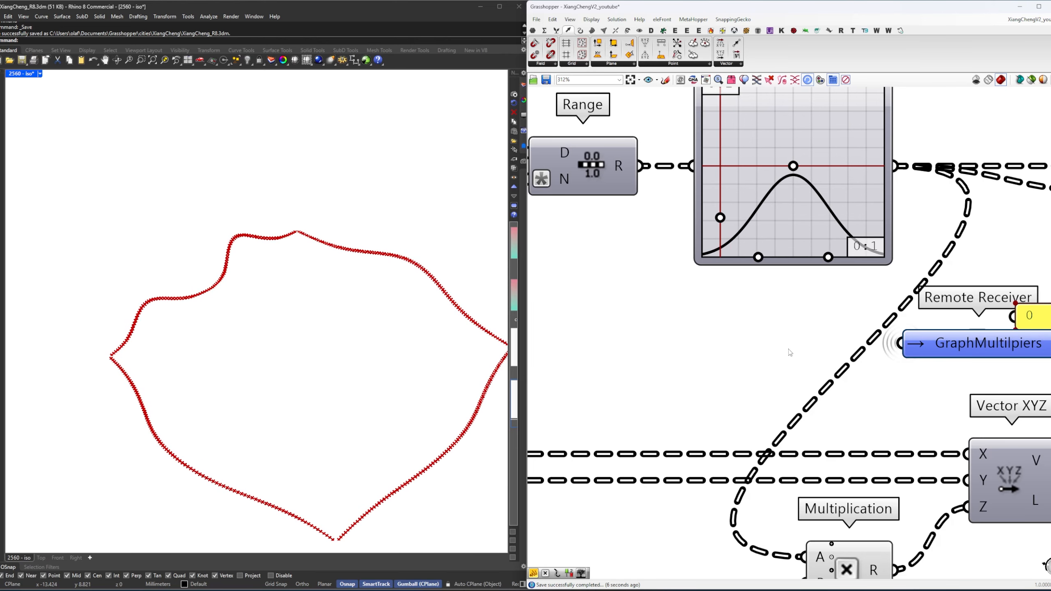
Replace the panel at Multiplication's B input with a HeightAmplifier remote receiver.
scroll(788, 349, down, 10)
scroll(722, 291, up, 5)
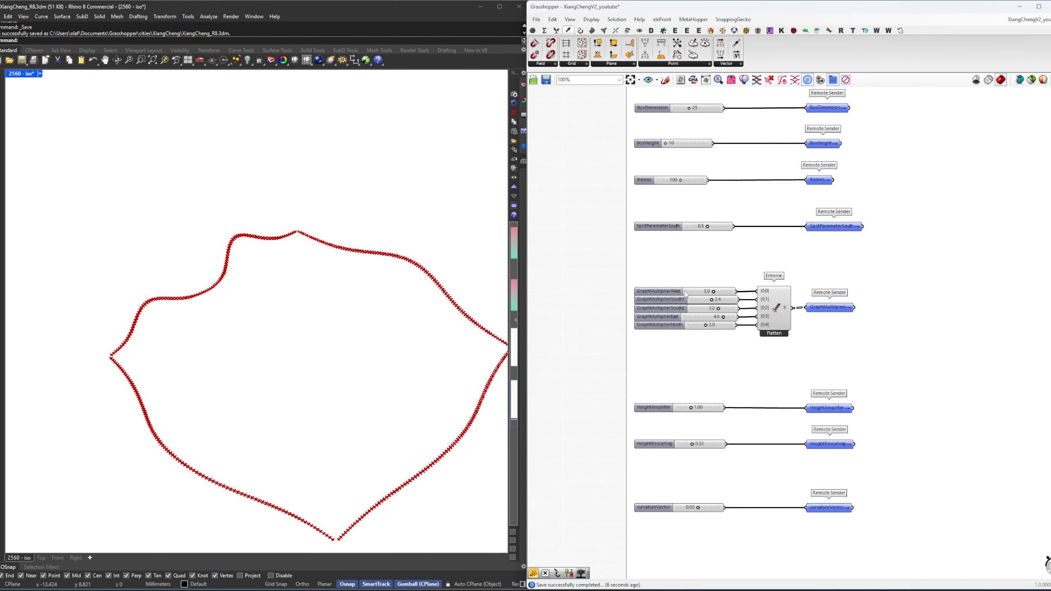
right_drag(790, 367, 796, 317)
drag(611, 386, 893, 337)
drag(703, 358, 755, 360)
click(714, 355)
scroll(714, 355, up, 4)
scroll(690, 327, down, 4)
click(658, 321)
scroll(712, 332, down, 3)
scroll(728, 347, up, 3)
key(Delete)
click(847, 375)
Raise the peak of the Graph Mapper's Gaussian curve by increasing its amplitude.
right_drag(934, 327, 881, 402)
right_drag(353, 362, 408, 327)
scroll(703, 298, up, 4)
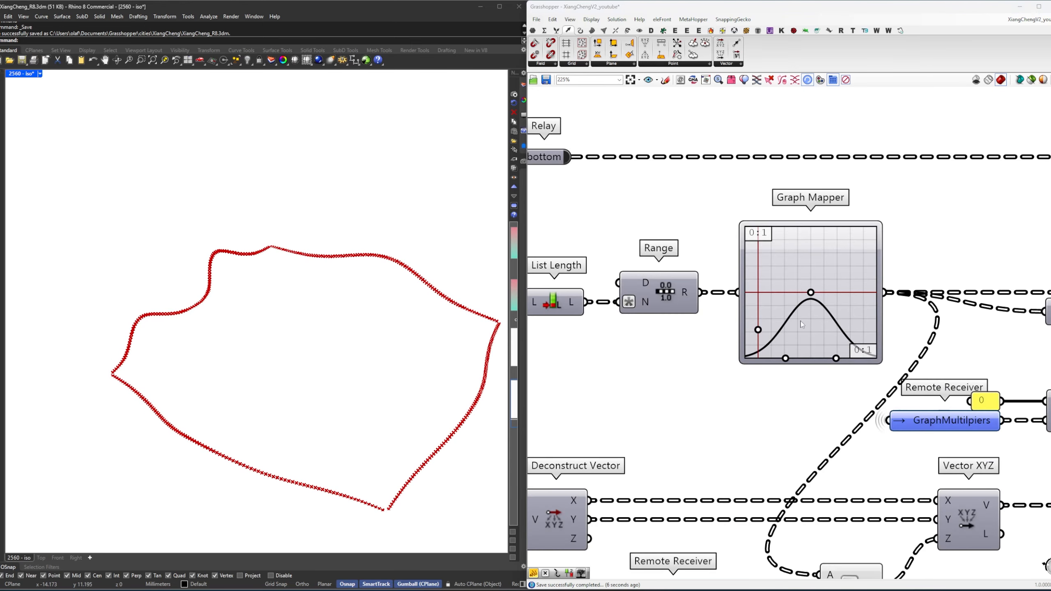
drag(759, 332, 757, 308)
Add a Line component after Move and connect Move's geometry output to its A input.
scroll(818, 299, down, 4)
right_drag(1030, 290, 795, 299)
click(840, 249)
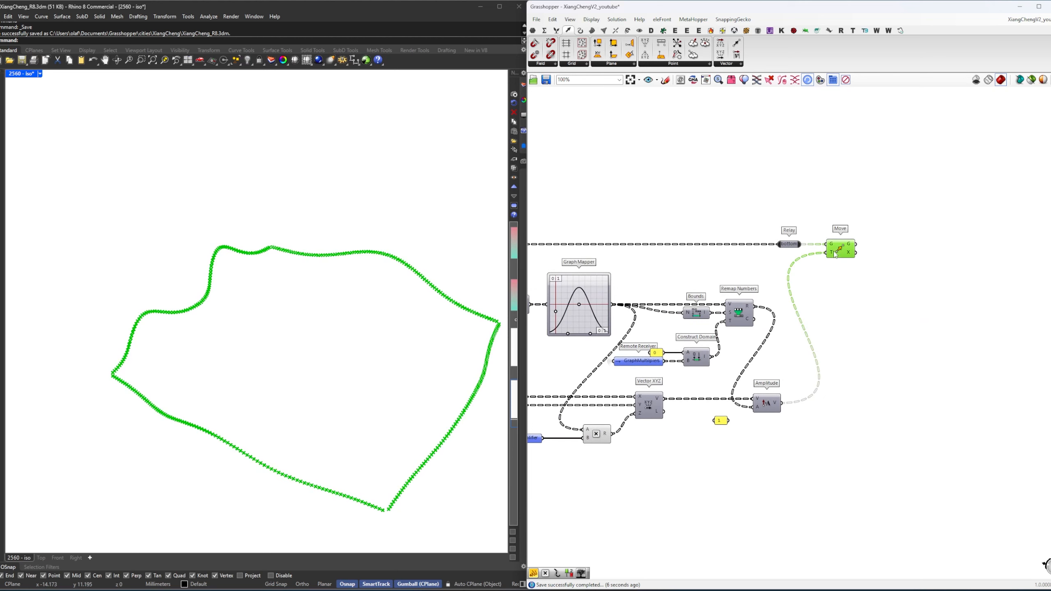
right_drag(943, 311, 814, 302)
double_click(814, 302)
text(line)
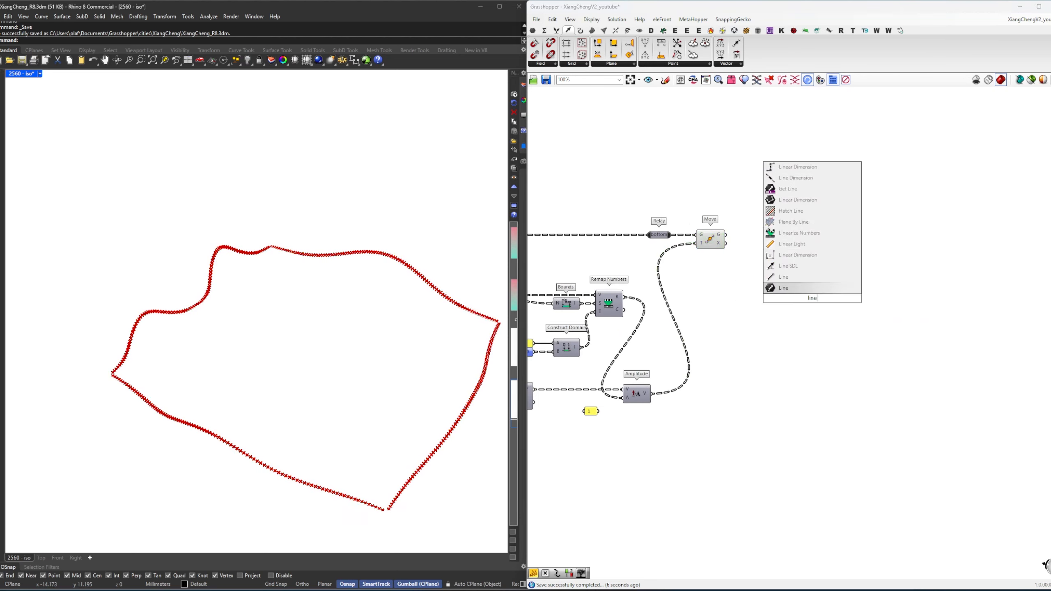
click(783, 277)
drag(725, 235, 804, 237)
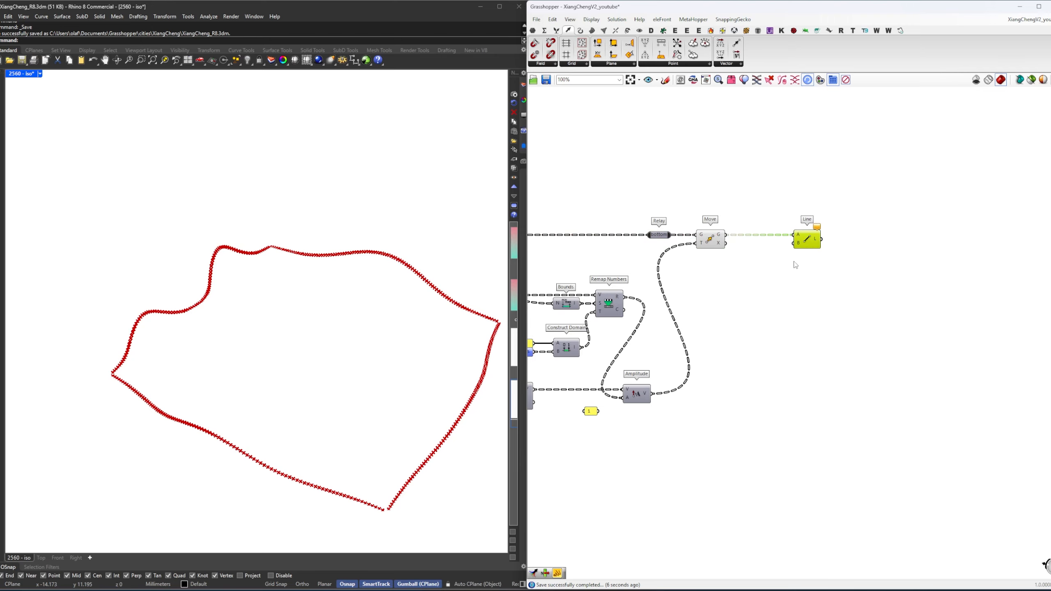
Copy the bottom relay beside the Top Points parameter, connect it to Top Points and rename it top.
scroll(778, 278, down, 3)
right_drag(778, 278, 826, 267)
scroll(667, 233, up, 3)
alt+drag(663, 235, 678, 520)
scroll(613, 546, up, 3)
drag(604, 448, 695, 452)
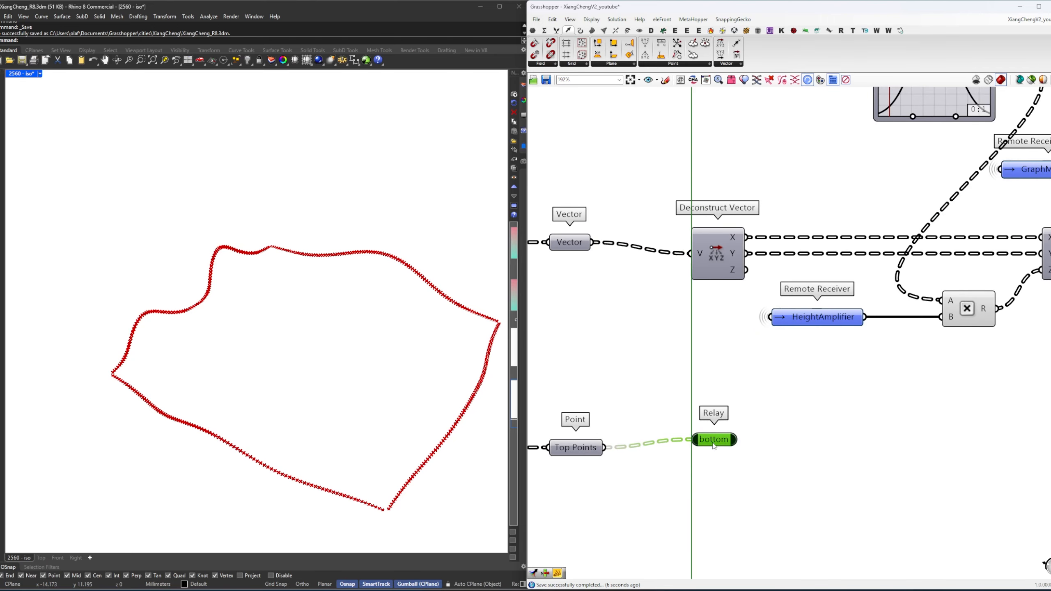
right_click(695, 451)
text(top)
key(Return)
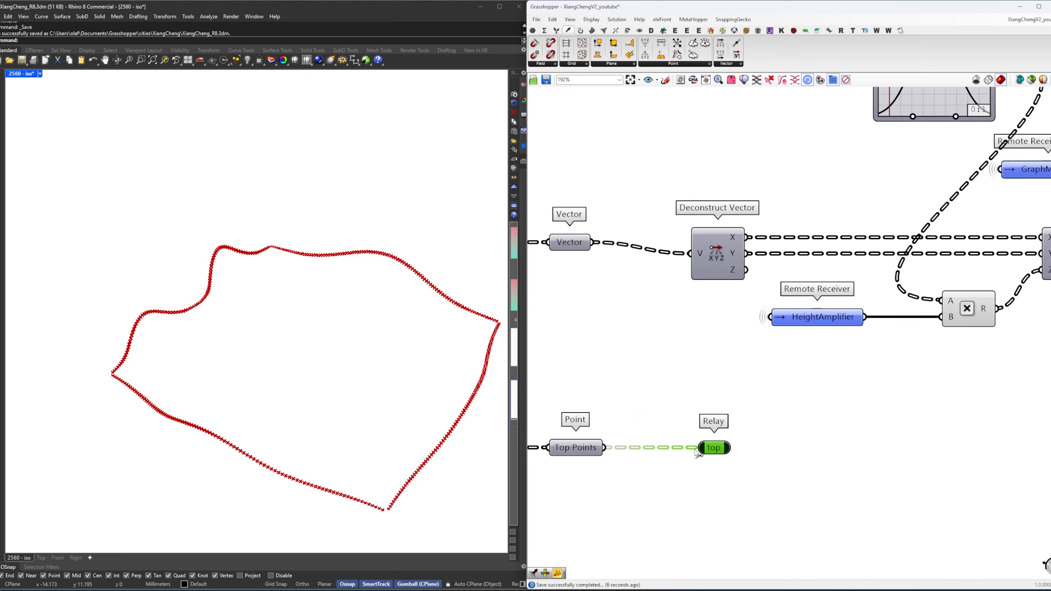
Extend the top relay's wire to a second relay below Move and connect it to Line's B input.
scroll(728, 396, down, 5)
drag(1028, 365, 690, 333)
click(684, 413)
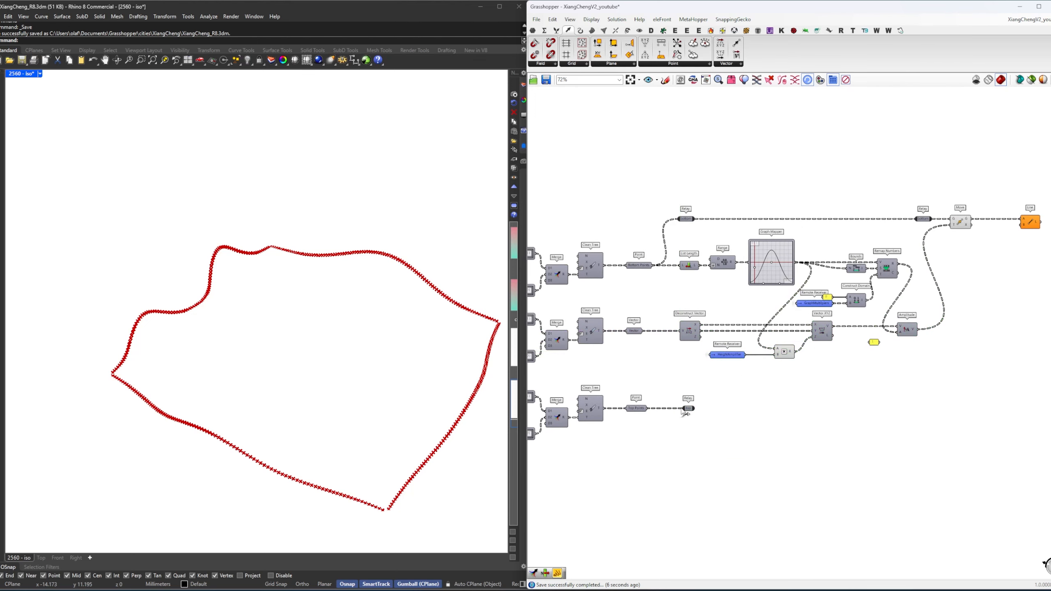
drag(695, 409, 964, 409)
right_drag(963, 400, 835, 420)
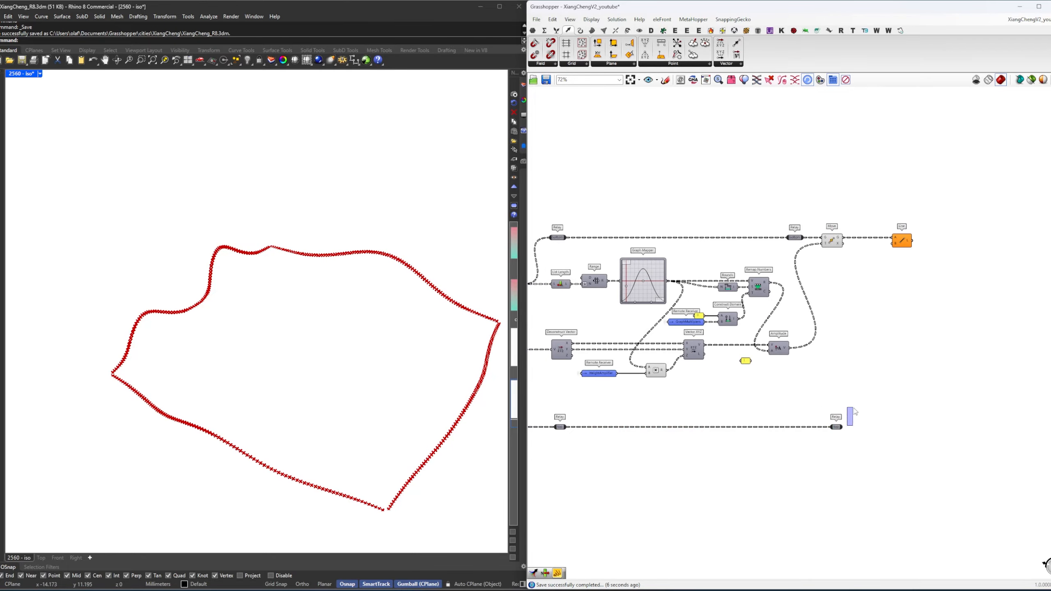
drag(845, 427, 893, 243)
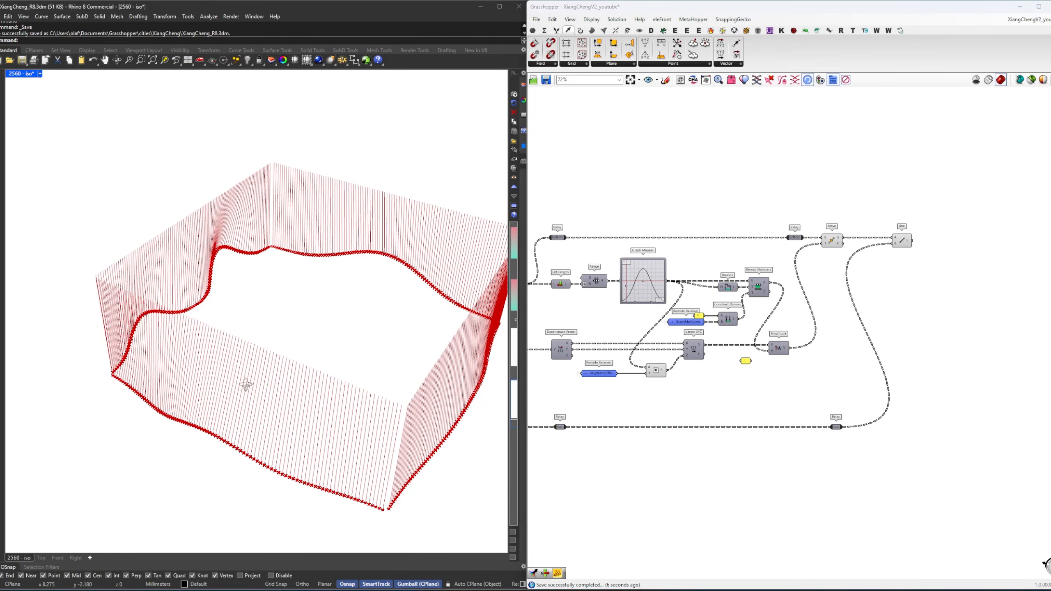
Lower the peak of the Graph Mapper's Gaussian curve to about mid-height of the graph by reducing its amplitude.
right_drag(244, 385, 347, 373)
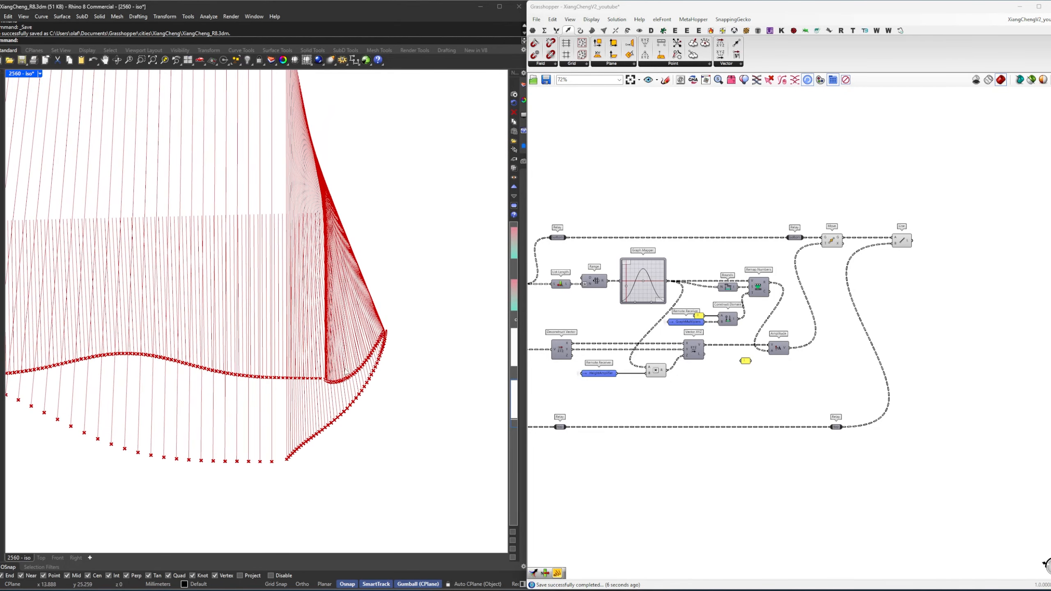
scroll(706, 337, up, 4)
scroll(705, 338, up, 4)
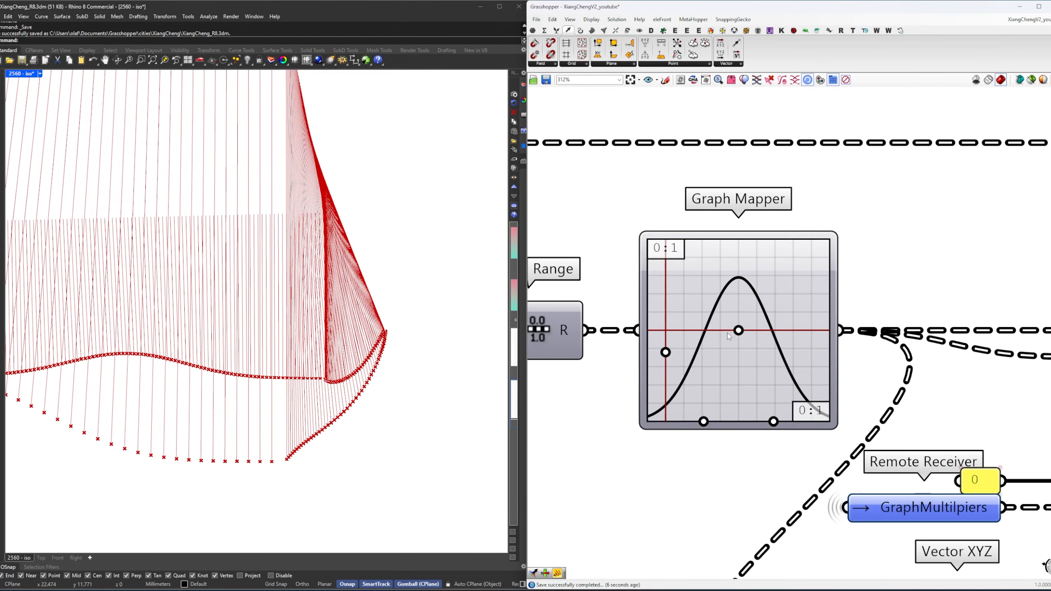
drag(665, 352, 674, 375)
Examine the facade lines and moved bottom points around the corners from several angles, and restore the overall isometric view.
right_drag(440, 397, 334, 429)
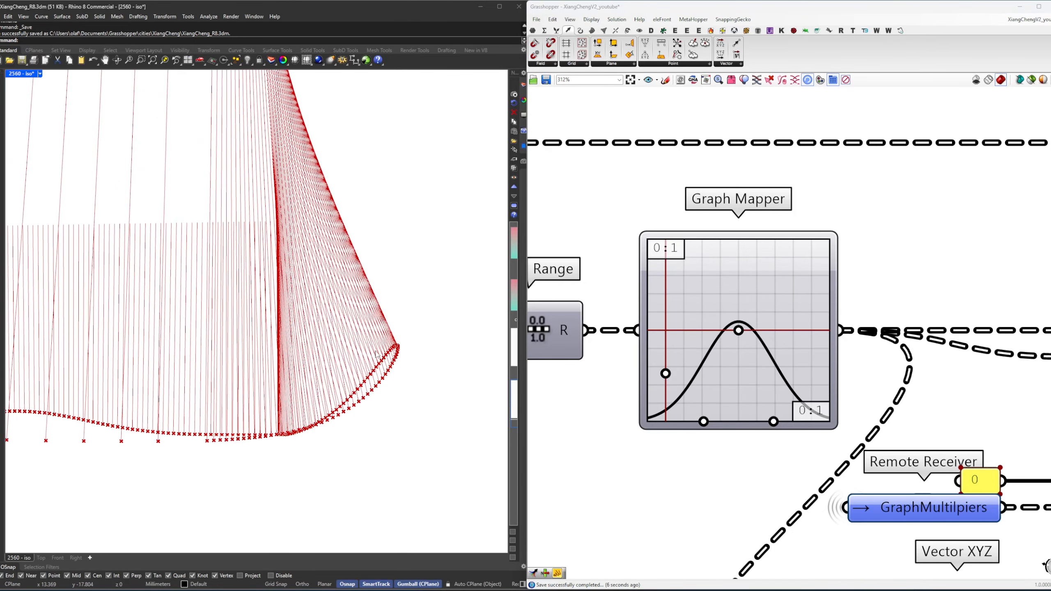
right_drag(395, 355, 379, 390)
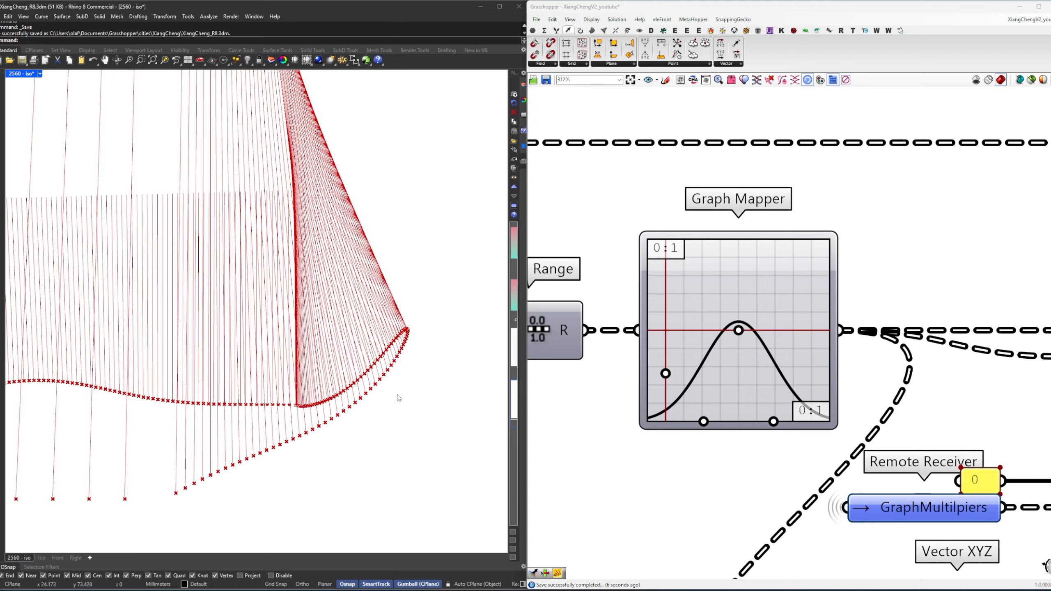
right_drag(398, 397, 334, 380)
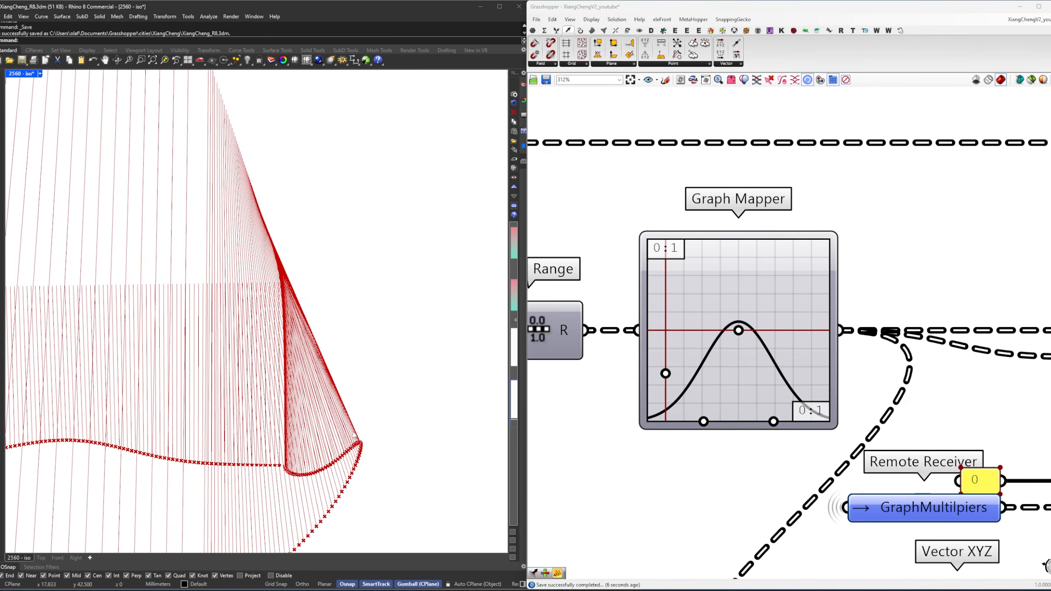
right_drag(276, 273, 301, 392)
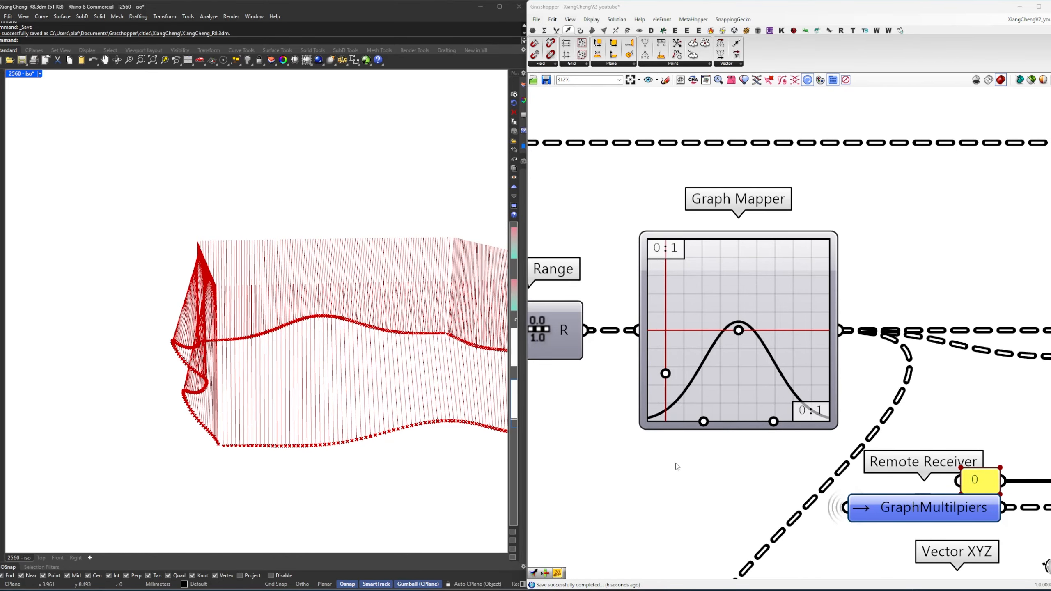
scroll(676, 462, down, 5)
right_drag(828, 422, 784, 342)
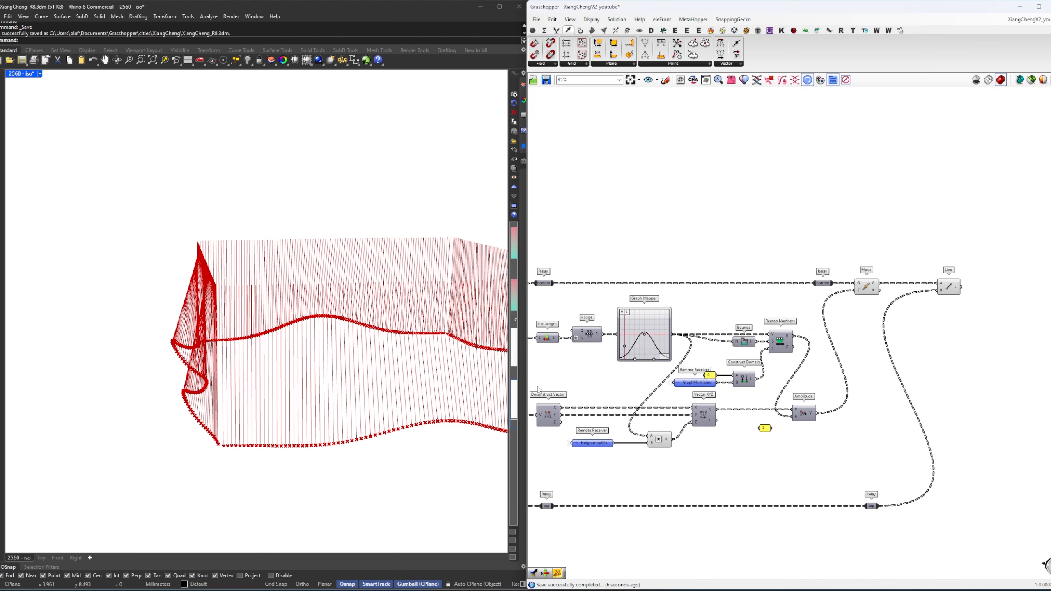
double_click(516, 406)
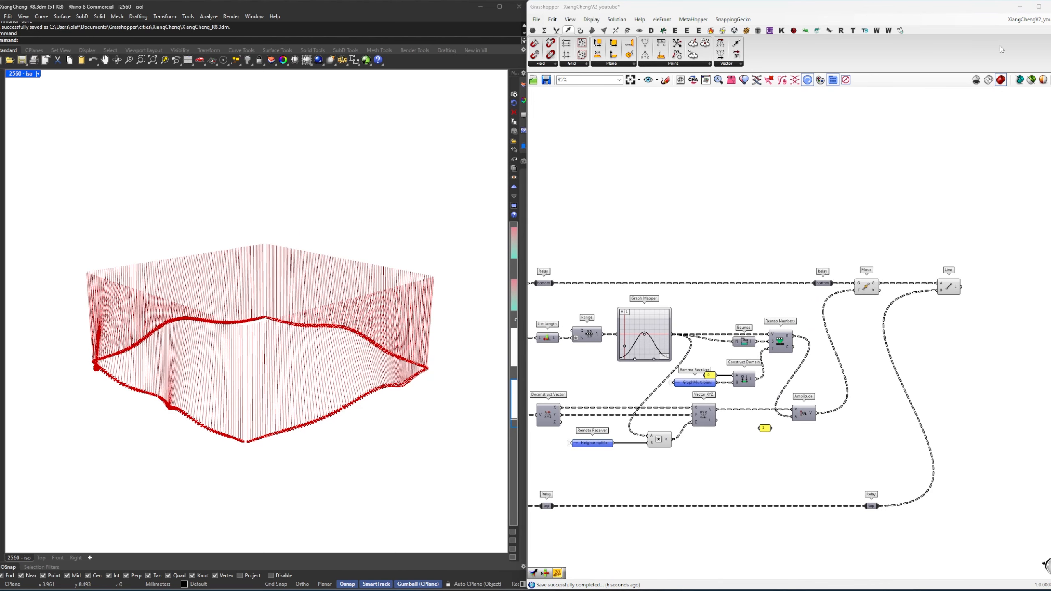
Move the Line component down so it lines up with the top Relay feeding its B input.
click(630, 80)
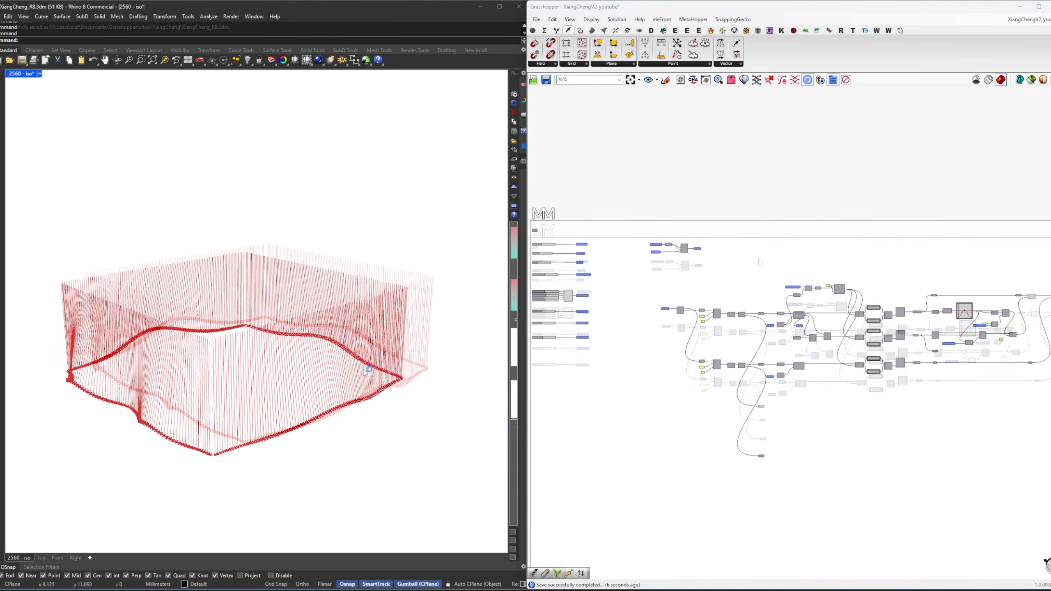
scroll(400, 381, up, 6)
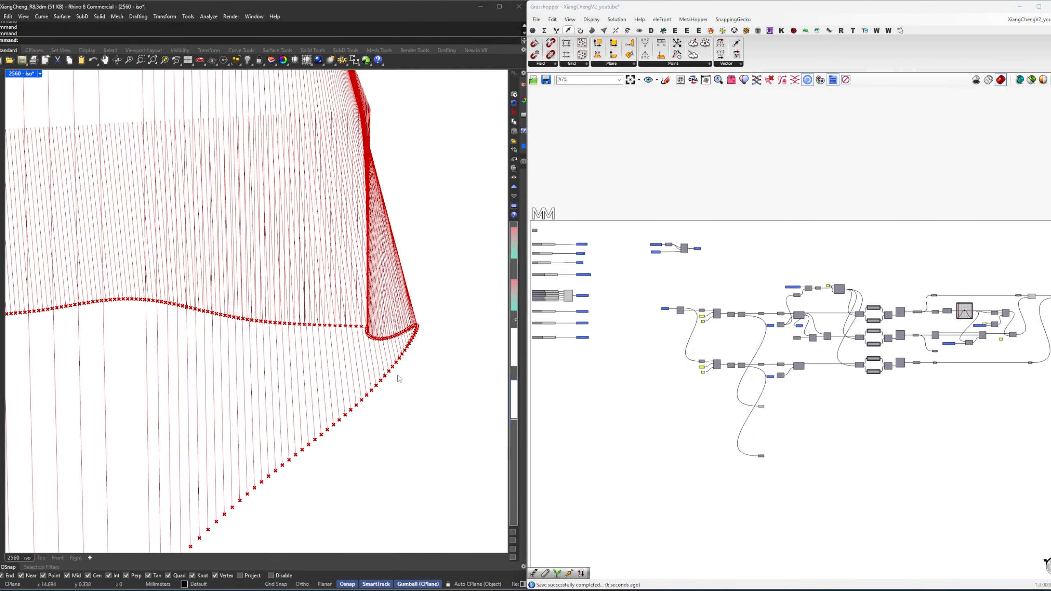
scroll(398, 380, down, 3)
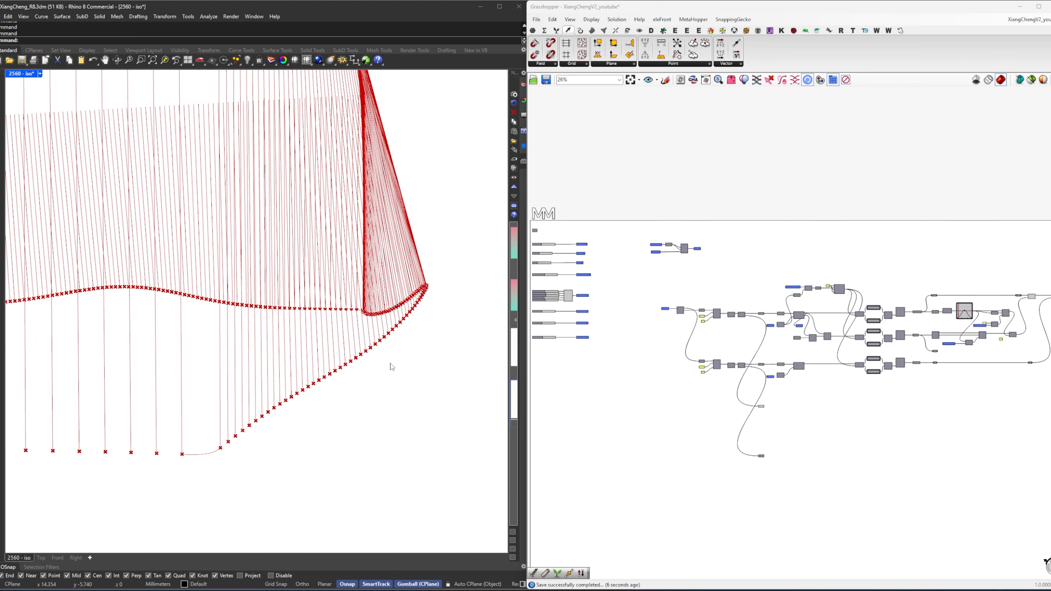
right_drag(930, 353, 744, 370)
scroll(779, 333, up, 9)
right_drag(877, 324, 658, 322)
click(684, 295)
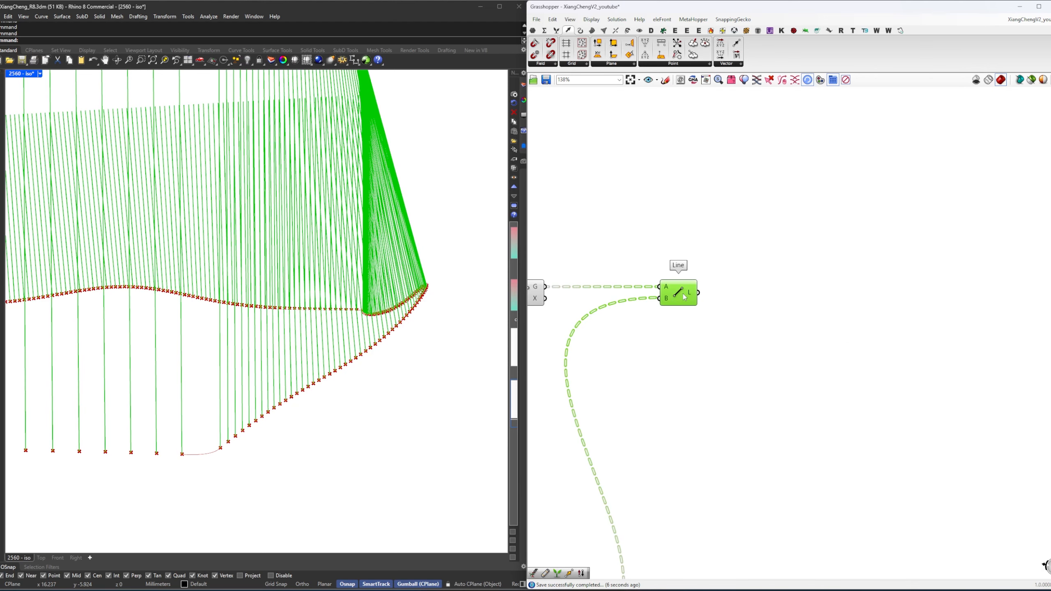
scroll(732, 352, down, 3)
click(732, 352)
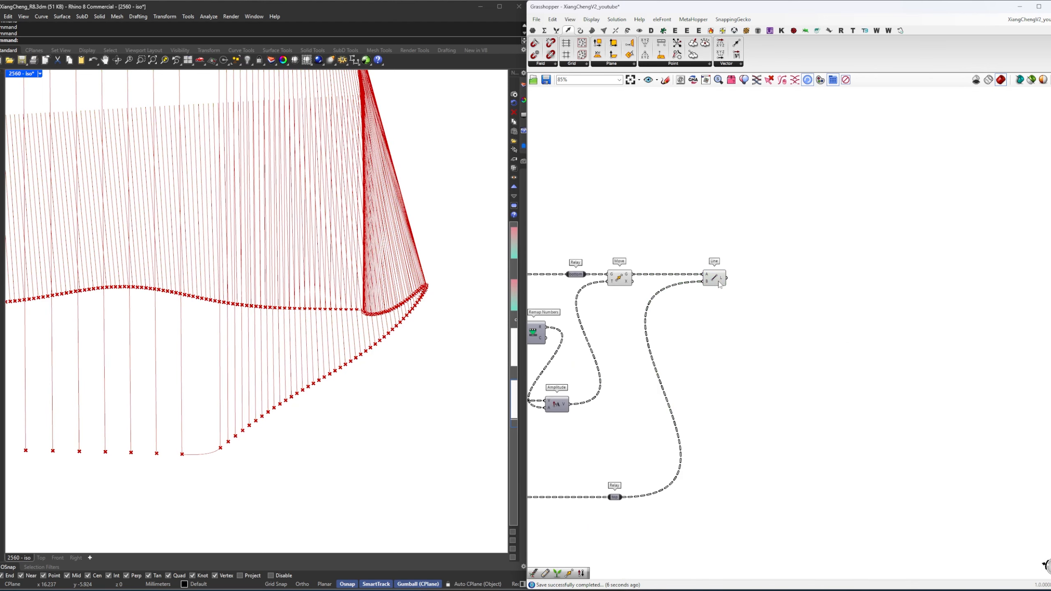
drag(704, 284, 702, 498)
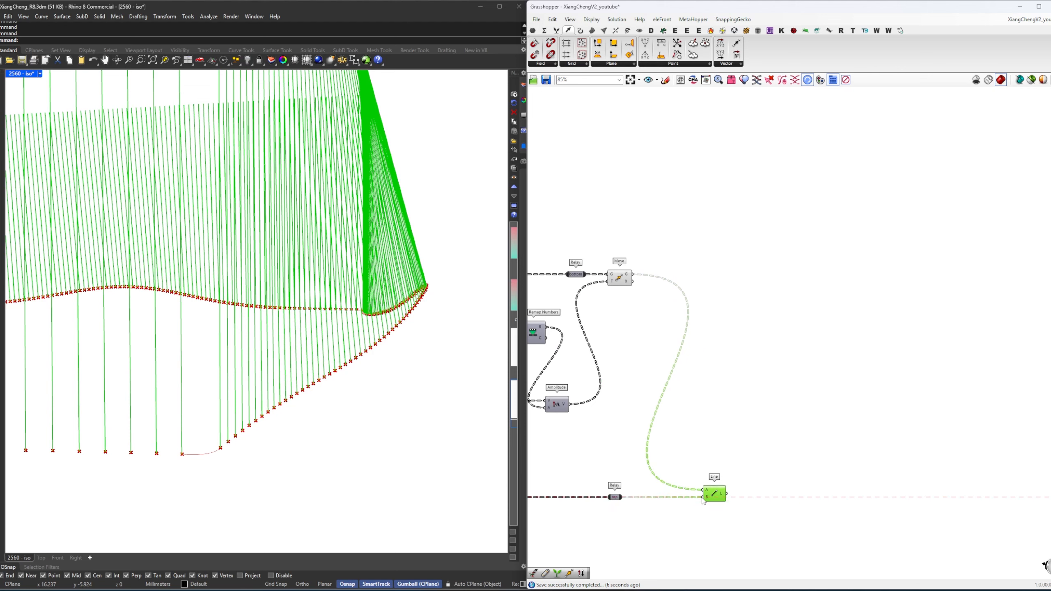
right_drag(768, 474, 739, 430)
click(739, 430)
scroll(738, 435, up, 4)
double_click(765, 451)
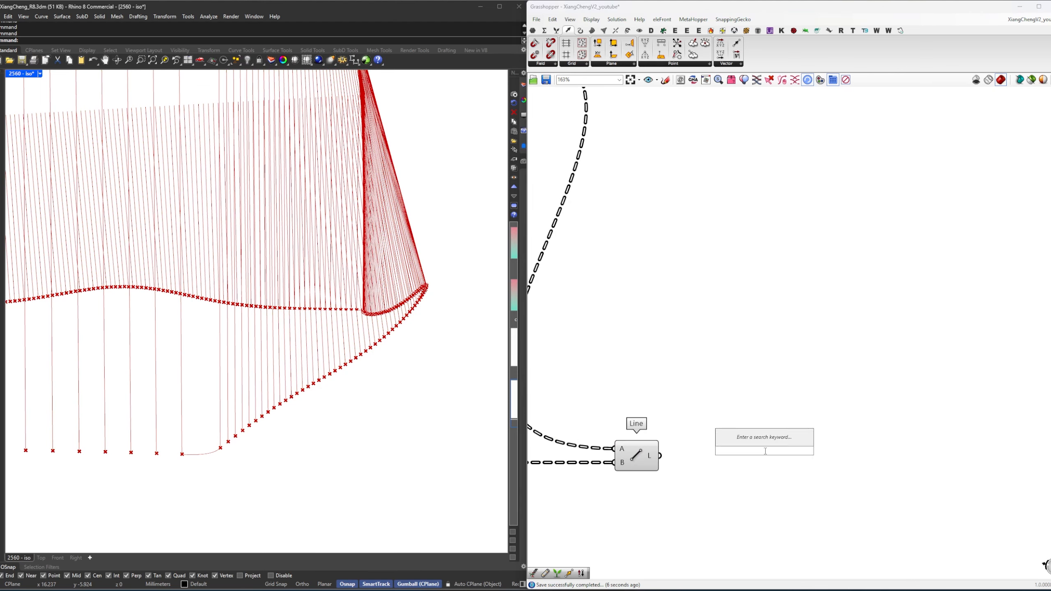
key(Escape)
click(635, 459)
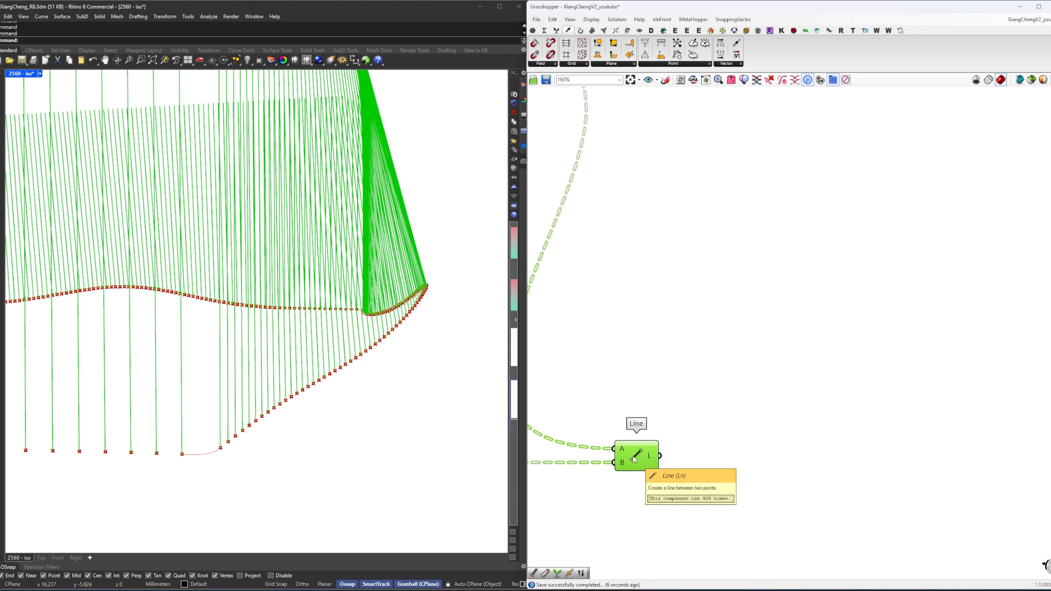
Add a curve Length component just after the Line component and feed it the Line output.
right_drag(737, 446, 772, 406)
click(756, 420)
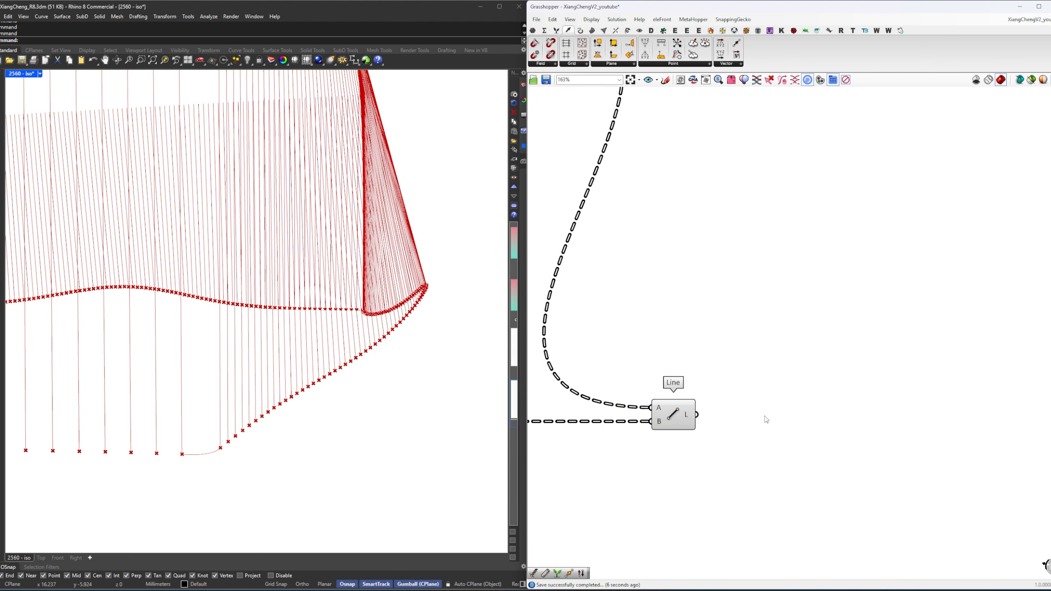
double_click(785, 420)
text(len)
key(Return)
drag(785, 420, 737, 445)
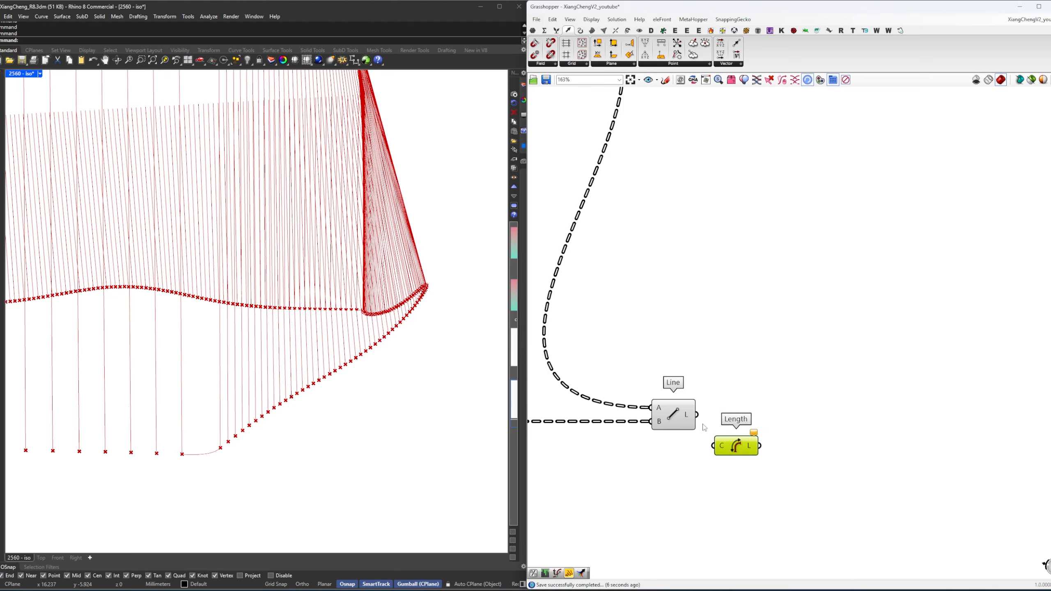
drag(687, 418, 760, 434)
key(ctrl+z)
Add a Curve Domain component beside the Length component.
double_click(826, 410)
text(vurve doim)
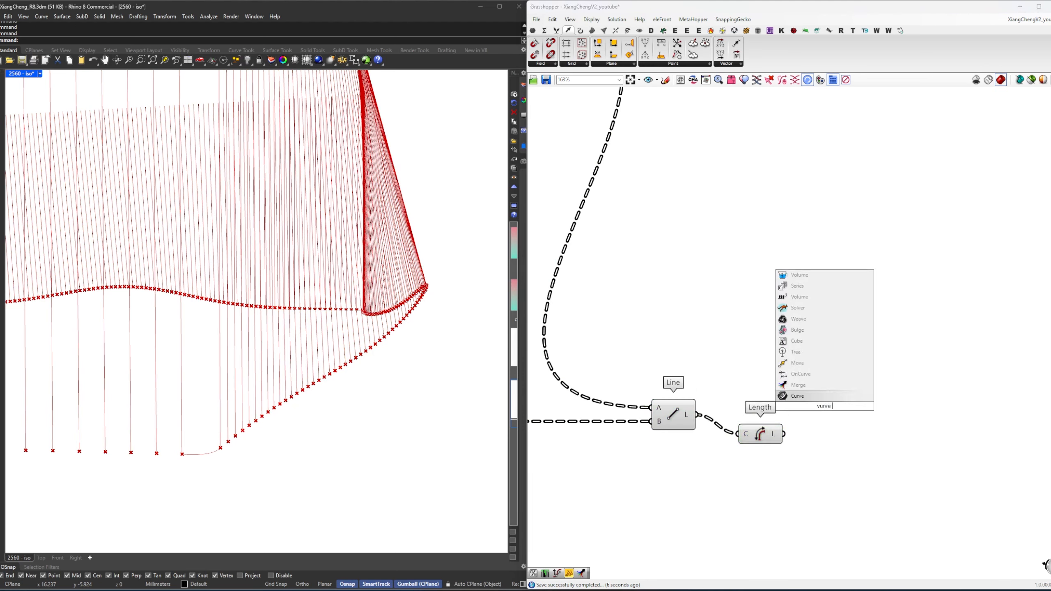
key(BackSpace)
key(BackSpace)
key(BackSpace)
key(BackSpace)
key(BackSpace)
key(BackSpace)
key(BackSpace)
key(BackSpace)
key(BackSpace)
key(BackSpace)
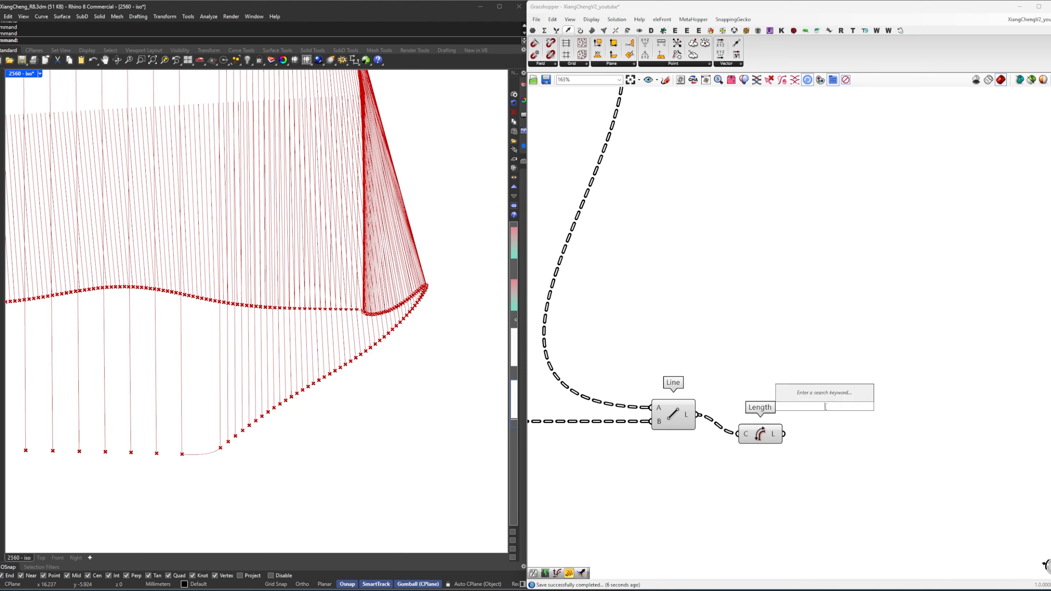
text(curve domain)
key(Return)
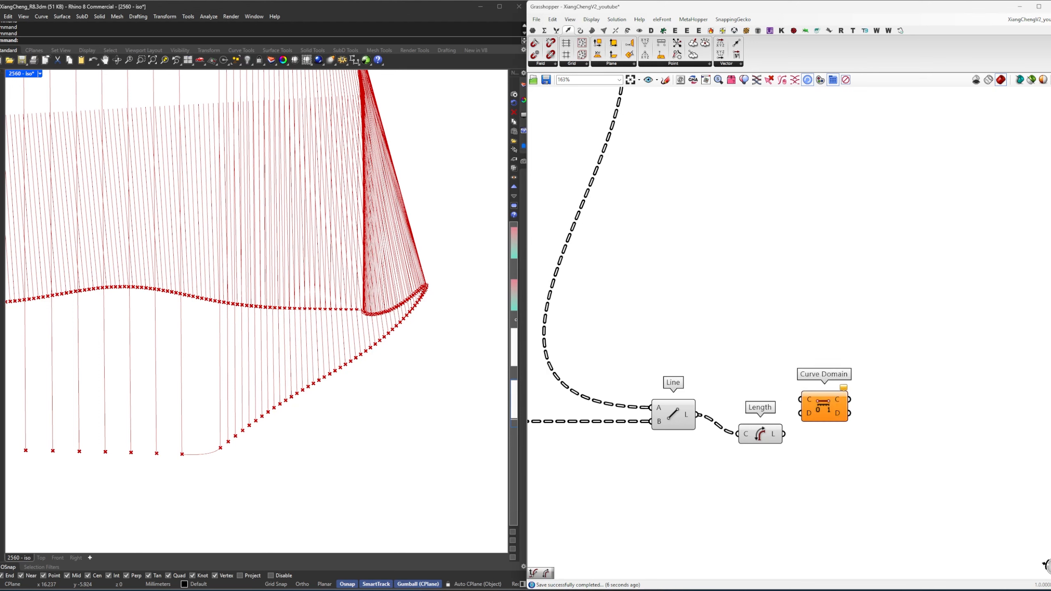
Connect the Line output to Curve Domain's curve input and the Length output to its domain input, positioning both components neatly.
drag(697, 415, 797, 401)
drag(822, 409, 847, 425)
click(843, 452)
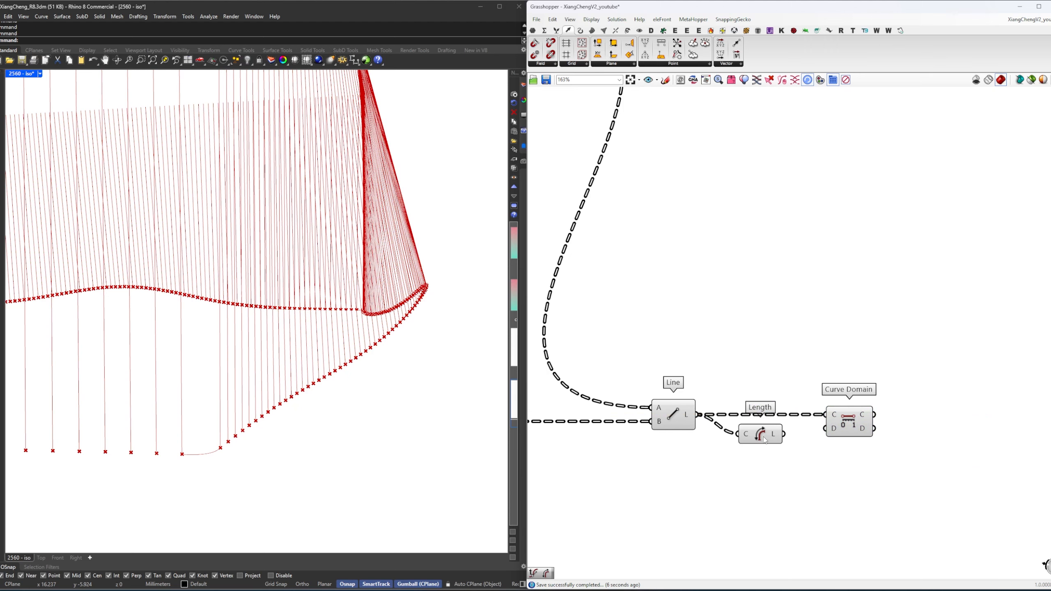
mouse_move(760, 434)
mouse_down()
mouse_move(762, 444)
mouse_move(825, 430)
mouse_move(787, 447)
mouse_up()
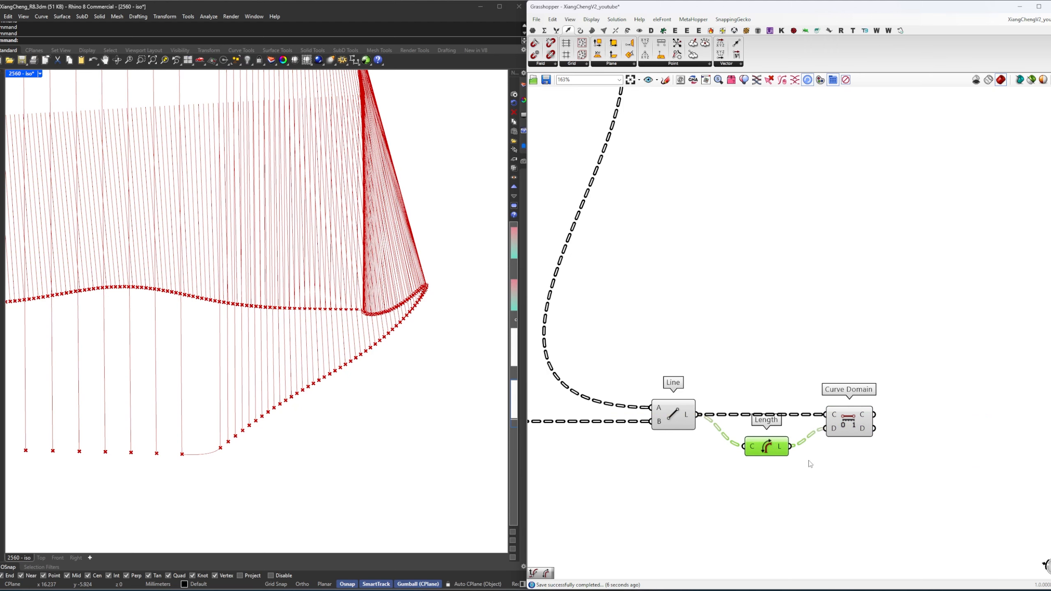
Add an Evaluate Curve component and connect Curve Domain's curve output to its curve input.
right_drag(417, 376, 366, 384)
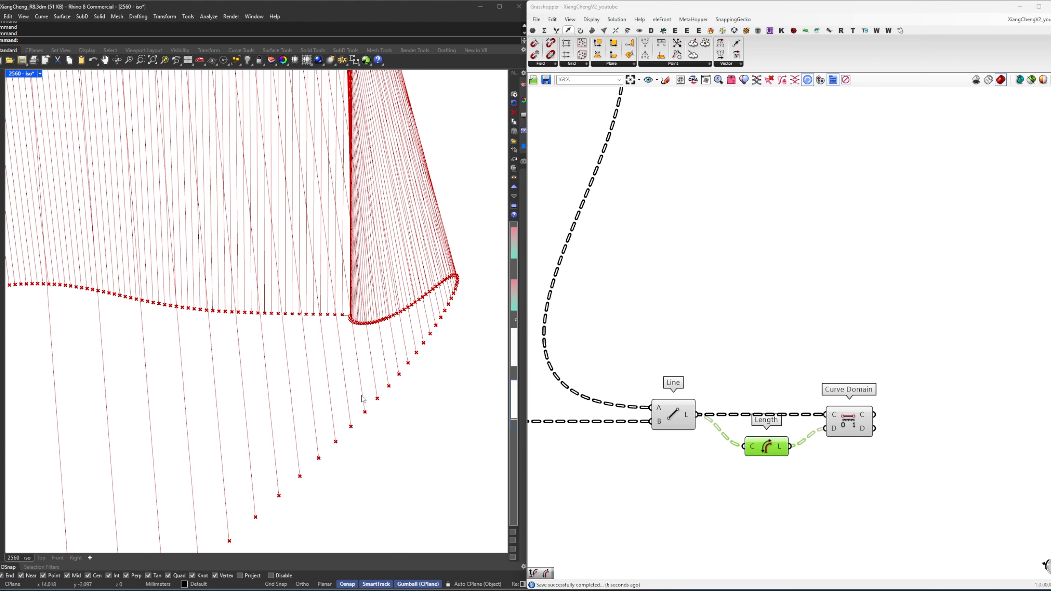
right_drag(807, 393, 727, 393)
click(917, 389)
double_click(871, 399)
text(e)
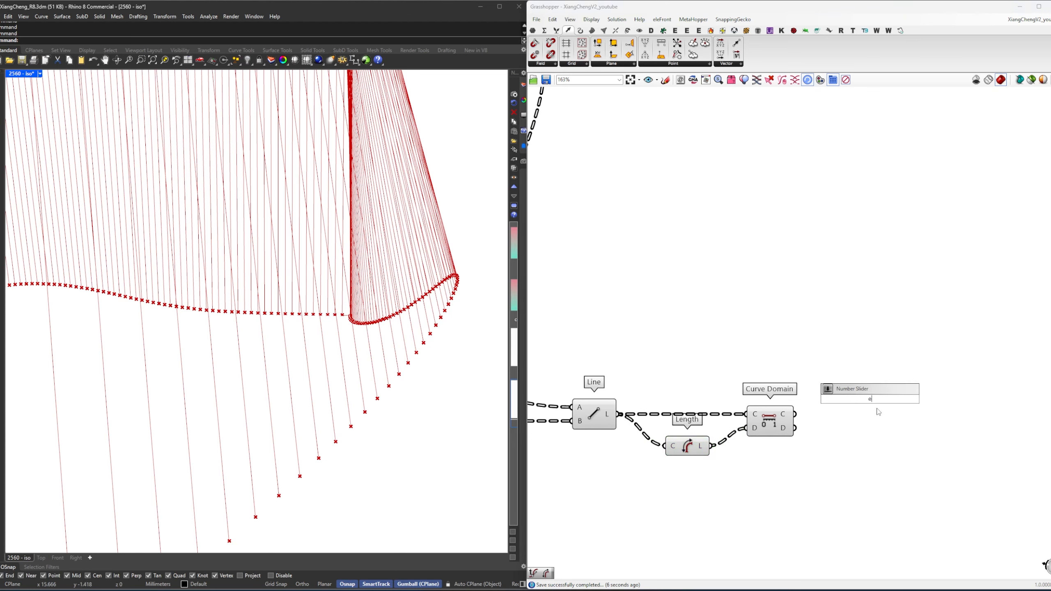
text(val)
click(861, 380)
drag(794, 413, 846, 388)
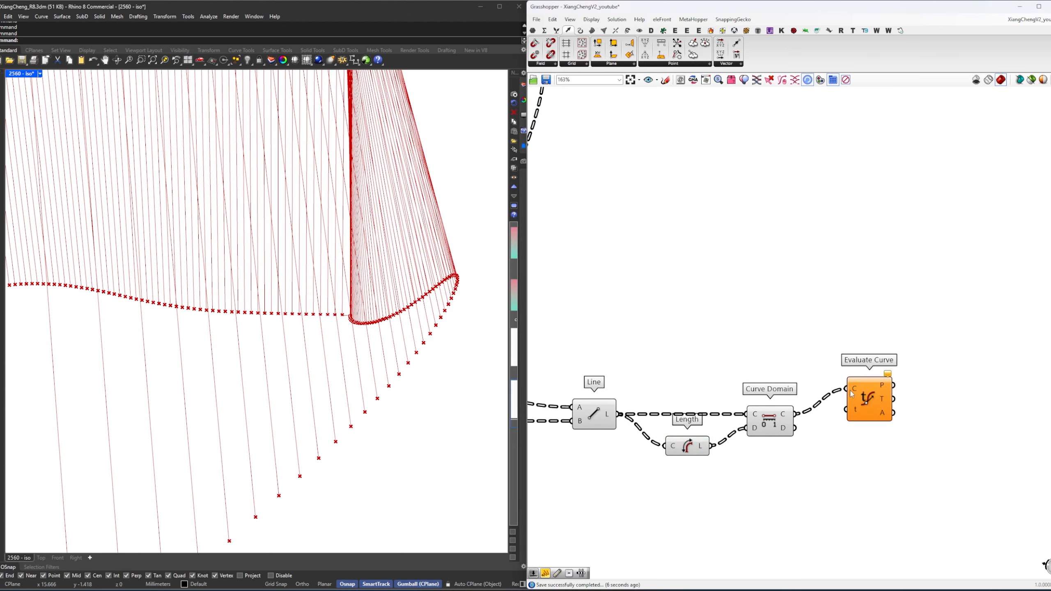
Add a Data parameter beneath the Move component and feed it the mapped values from Remap Numbers.
scroll(826, 375, down, 2)
scroll(827, 376, down, 4)
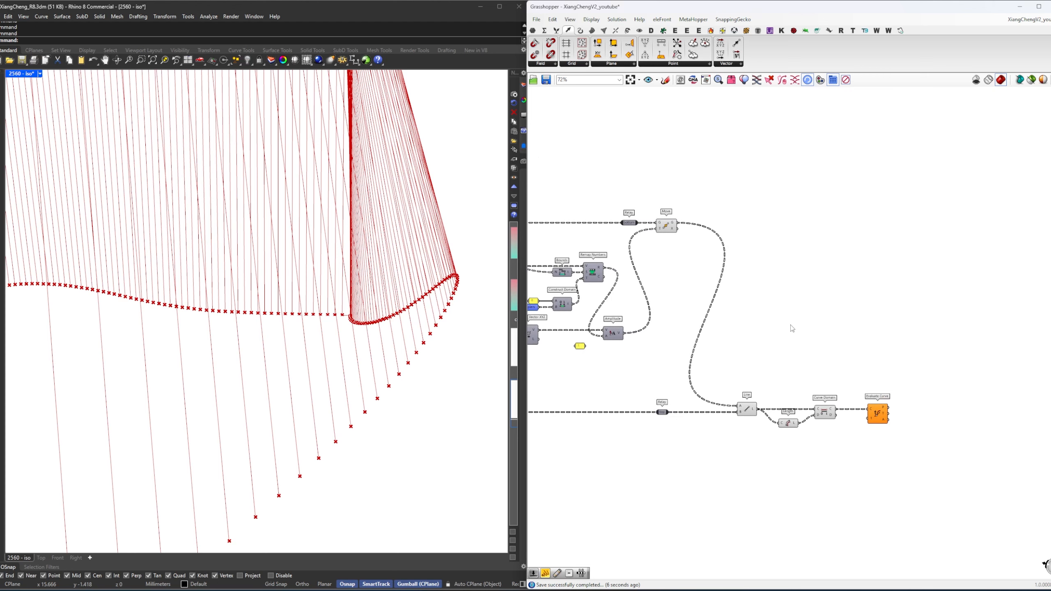
scroll(529, 327, up, 3)
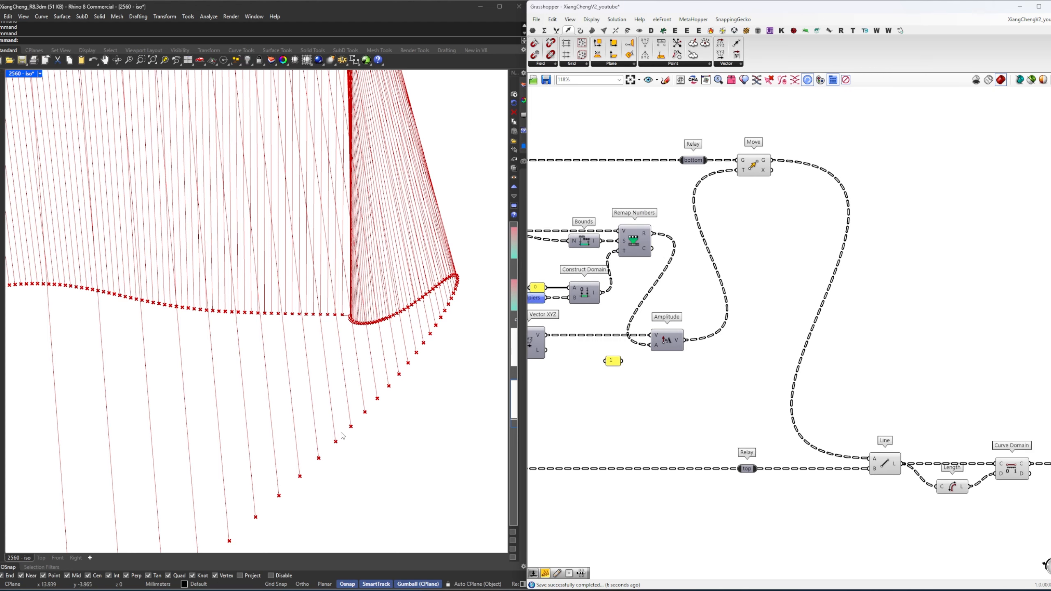
mouse_move(385, 383)
right_down()
mouse_move(352, 413)
mouse_move(328, 415)
right_up()
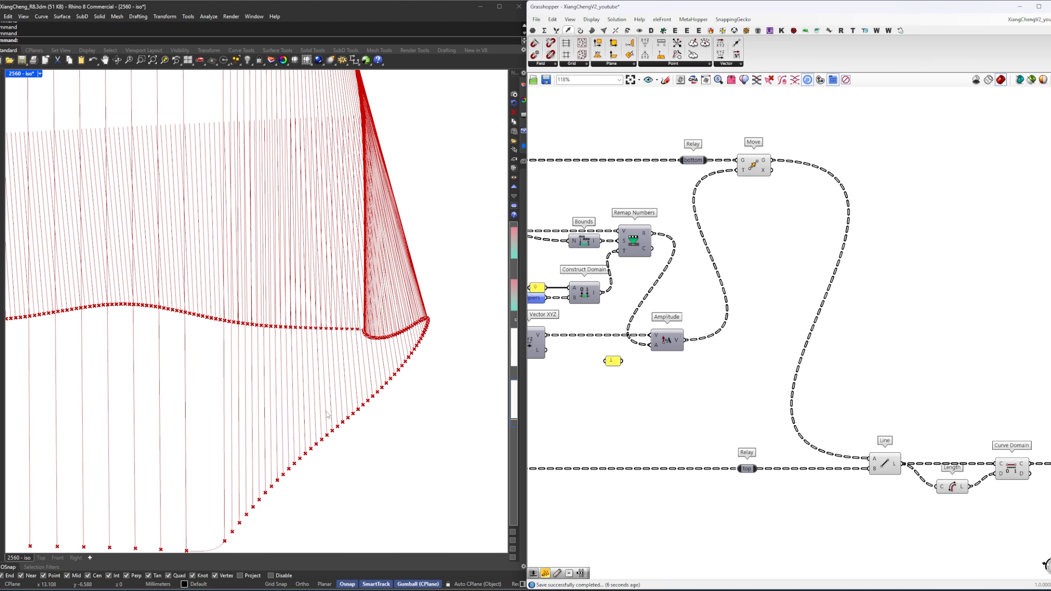
right_drag(705, 291, 678, 324)
double_click(743, 275)
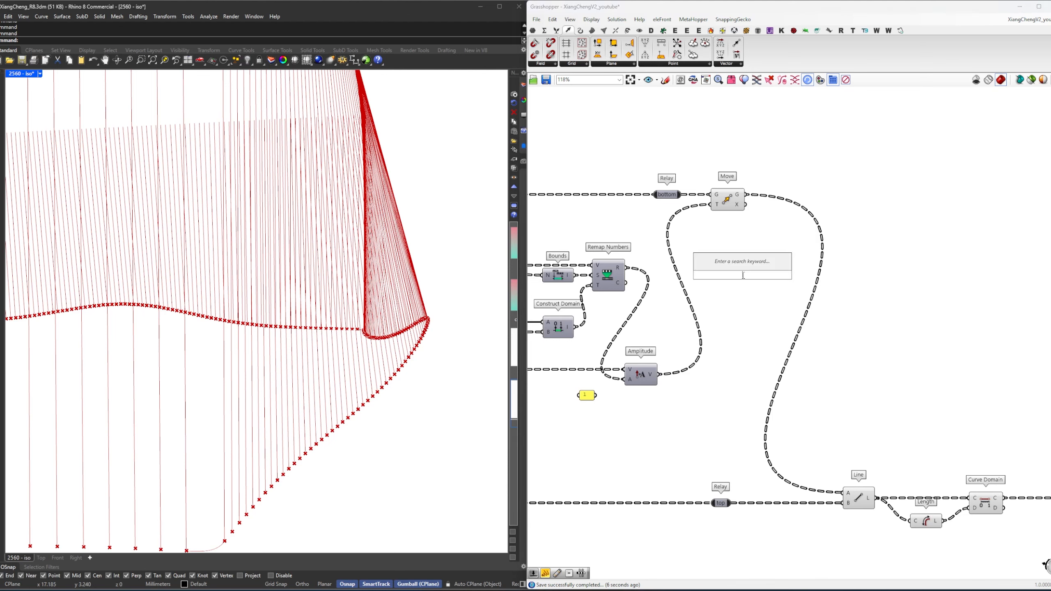
text(data)
key(Return)
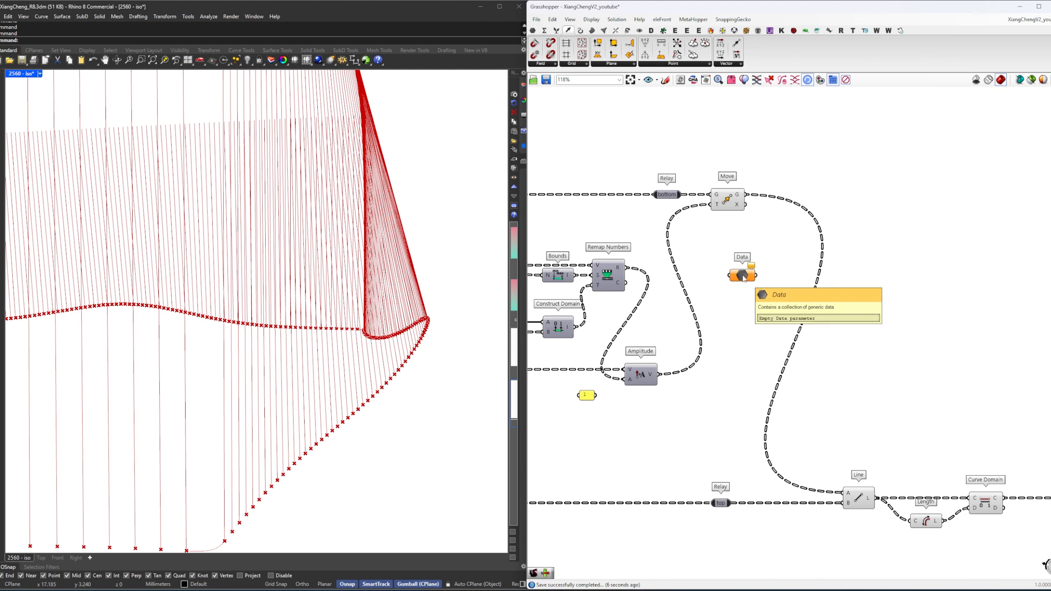
drag(629, 274, 725, 268)
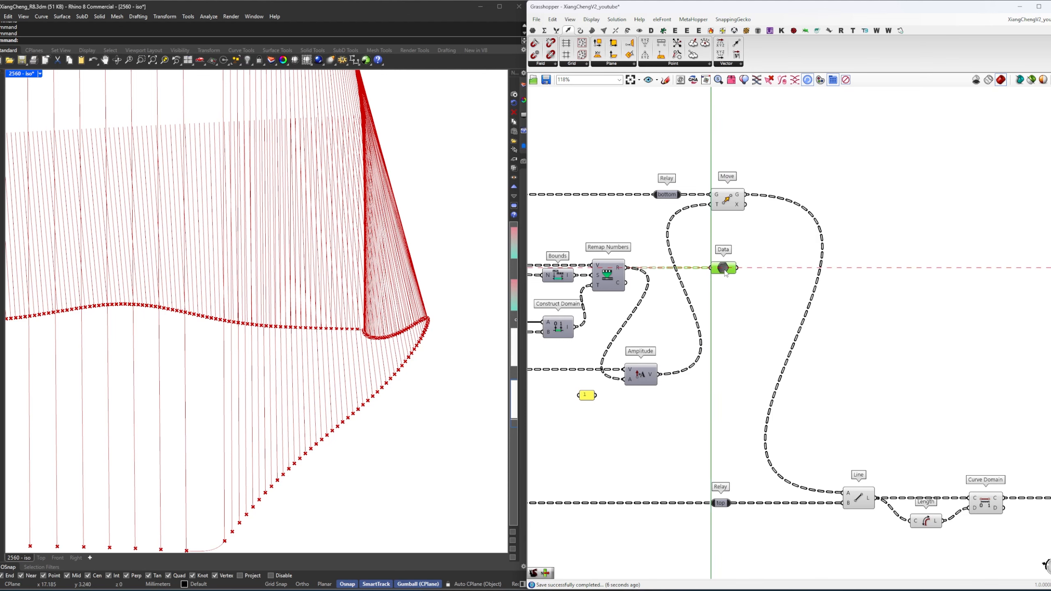
Add a Bounds component after the Data parameter and connect the Data output to it.
double_click(780, 271)
text(bounds)
key(Return)
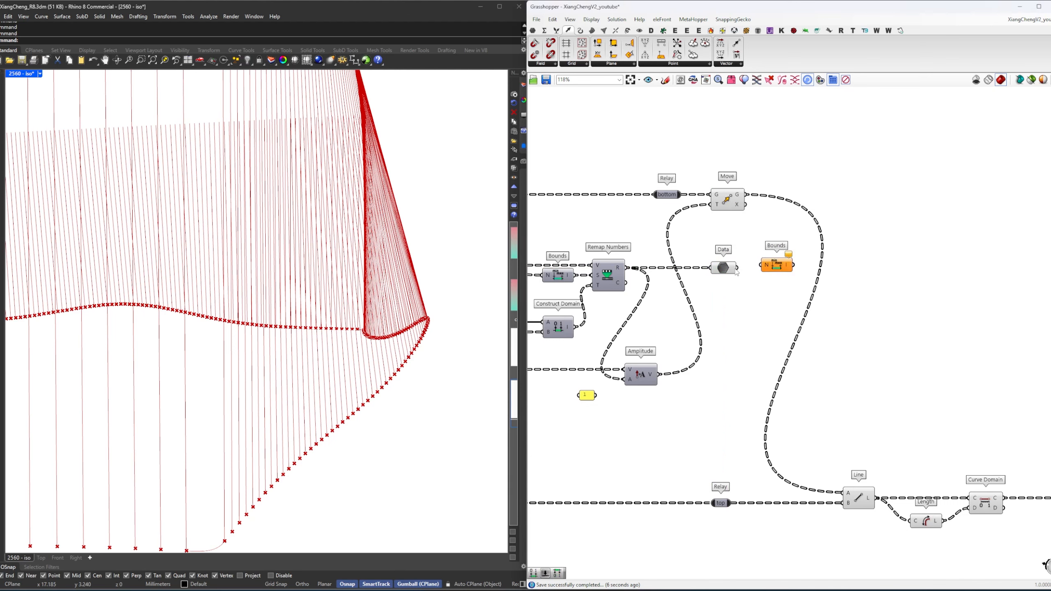
drag(781, 266, 776, 269)
right_drag(800, 275, 743, 291)
double_click(792, 283)
text(dec)
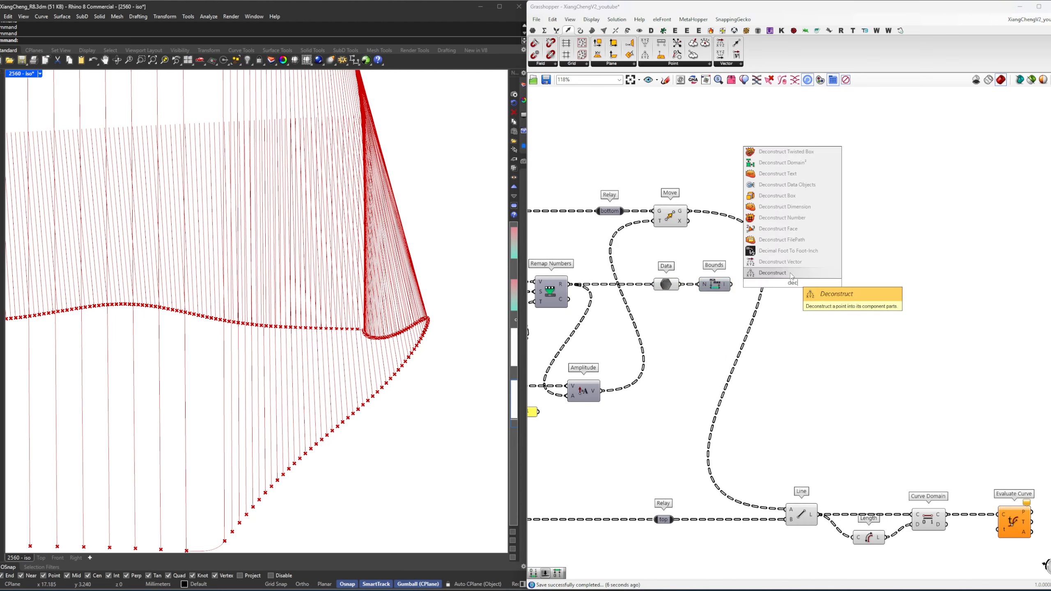
key(BackSpace)
key(BackSpace)
text(om)
click(775, 275)
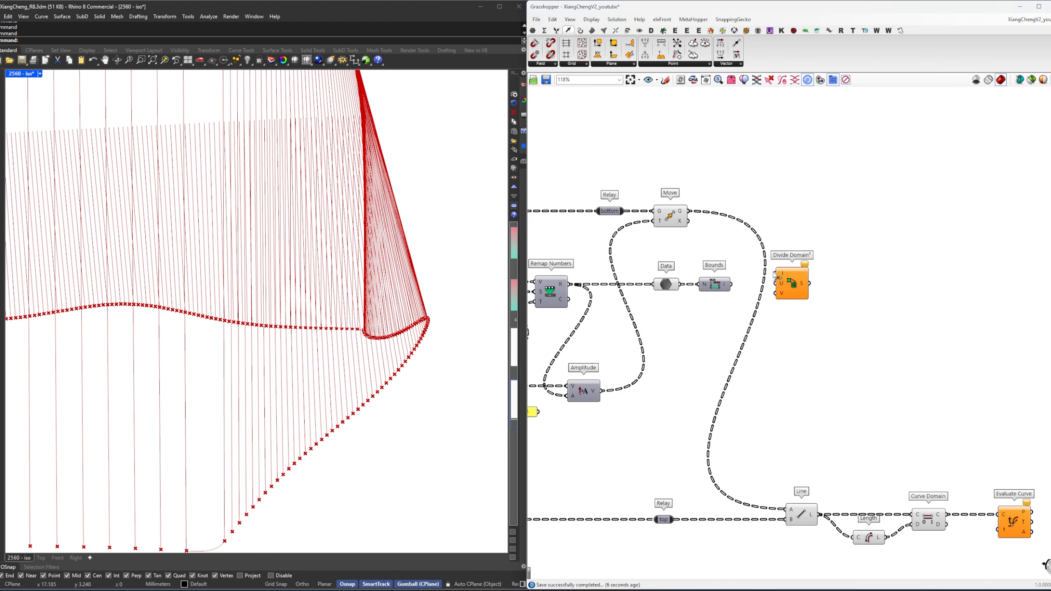
click(795, 295)
key(Delete)
Add a Deconstruct Domain component, connect the Bounds output to it, and line the two components up.
double_click(795, 296)
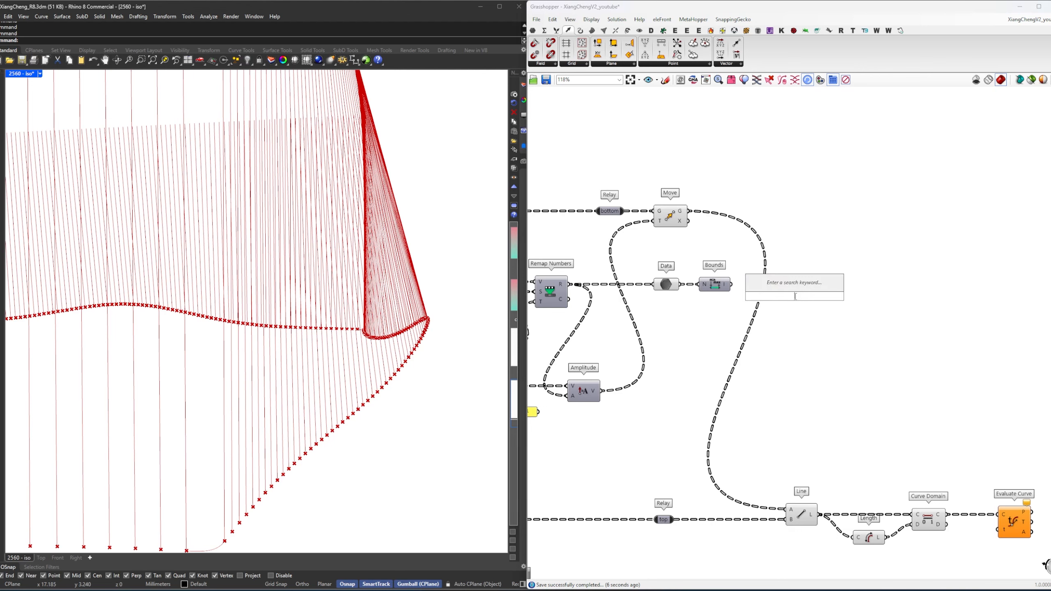
text(dom)
click(783, 265)
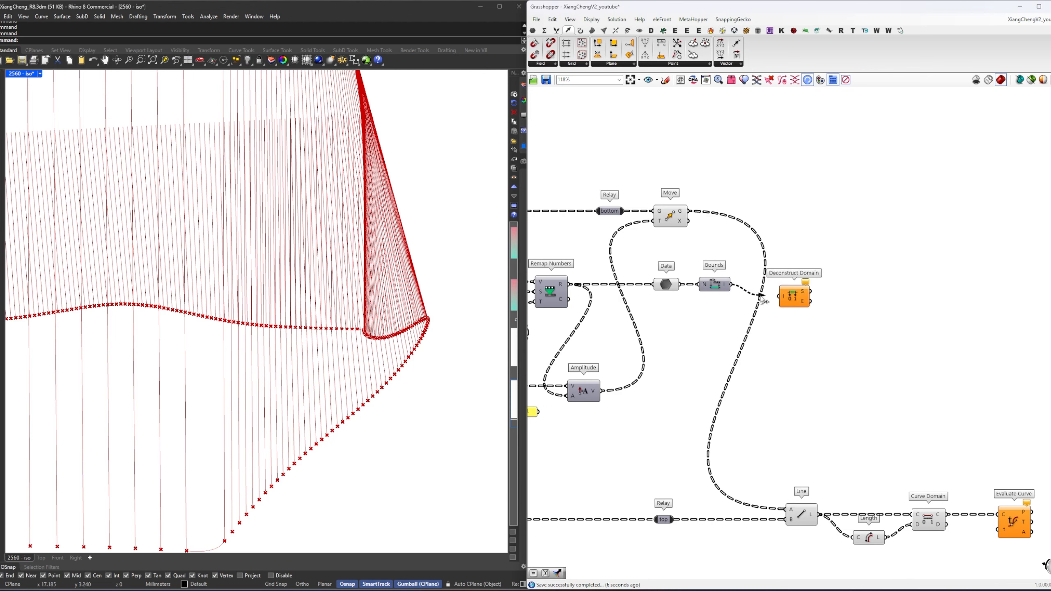
drag(761, 292, 717, 301)
drag(794, 297, 770, 301)
double_click(839, 294)
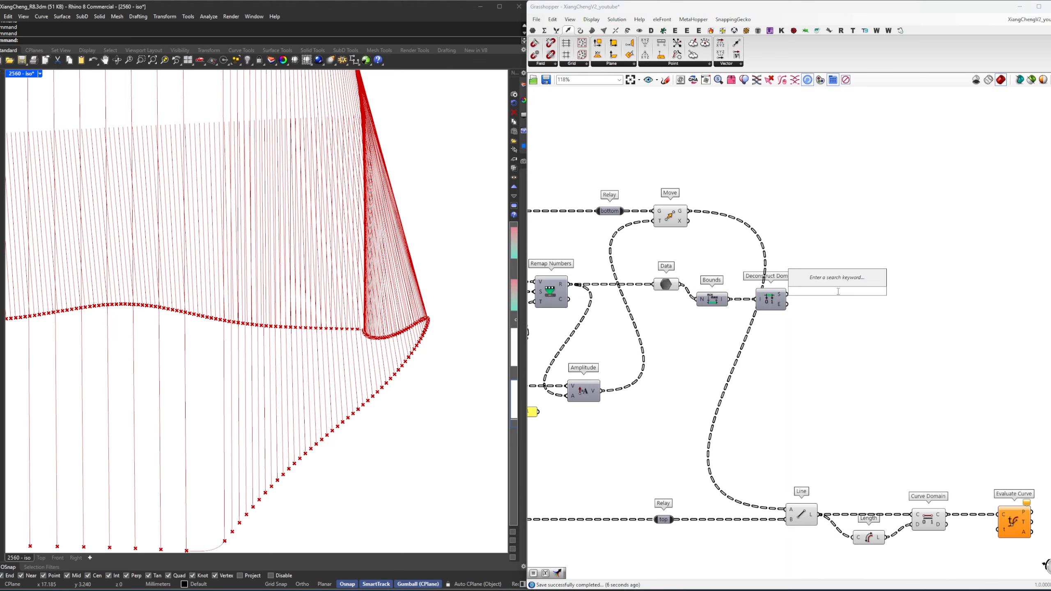
text(gra)
click(839, 282)
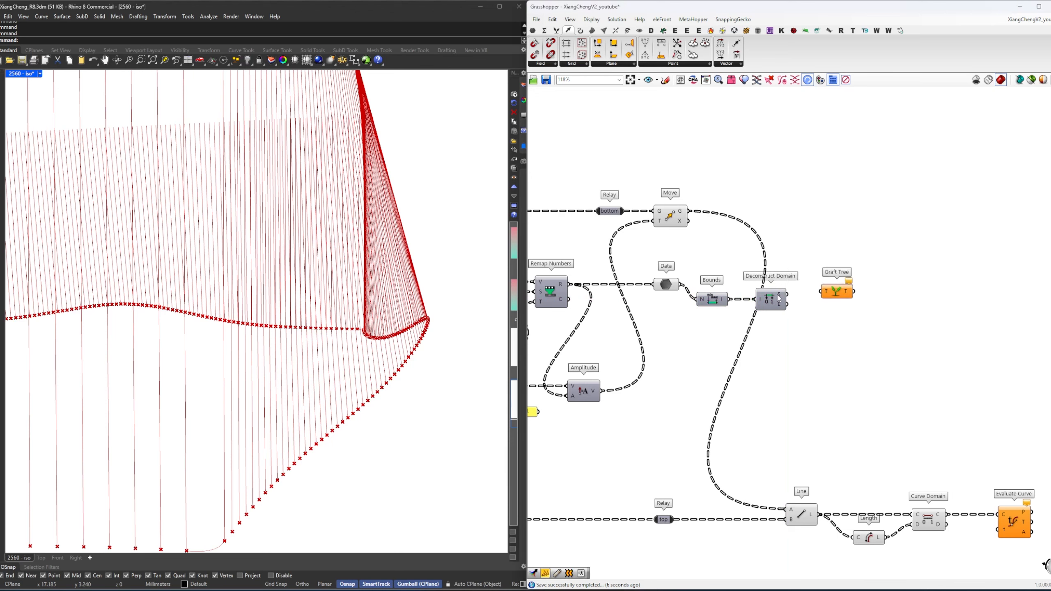
drag(860, 264, 817, 314)
key(Delete)
Add a Merge component and connect Deconstruct Domain's start and end outputs to D1 and D2.
double_click(824, 297)
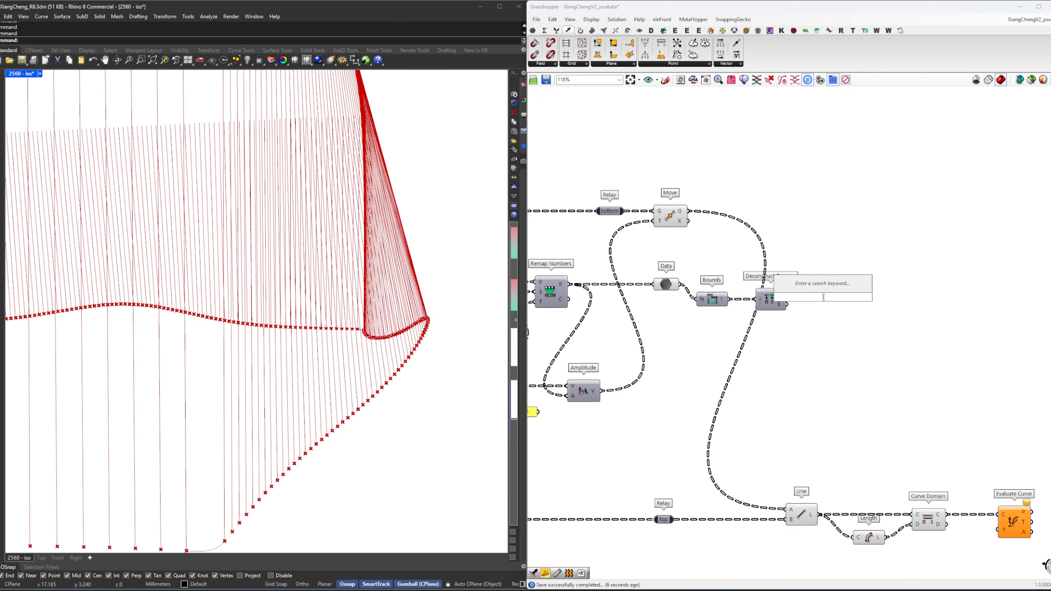
text(merge)
key(Return)
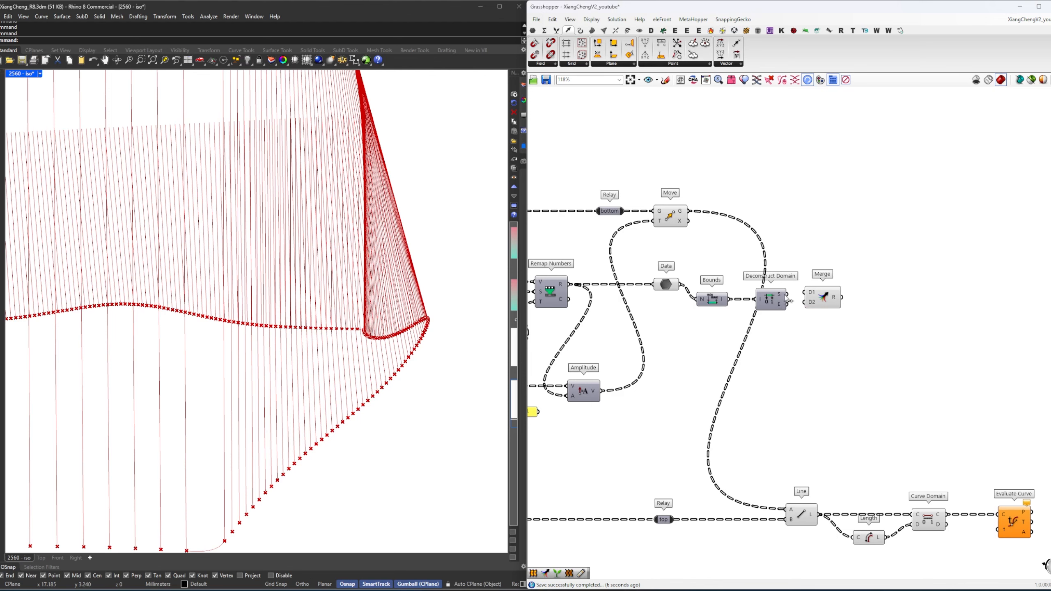
drag(786, 305, 819, 307)
Add an Average component after Merge, connect Merge's result to its input, and line it up with Merge.
double_click(890, 293)
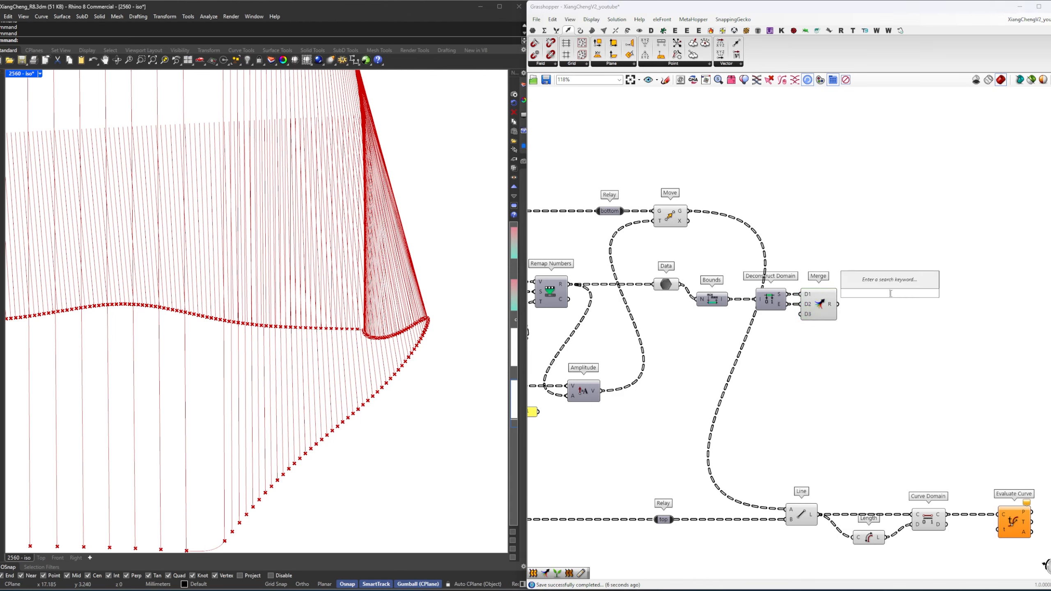
text(aver)
key(Return)
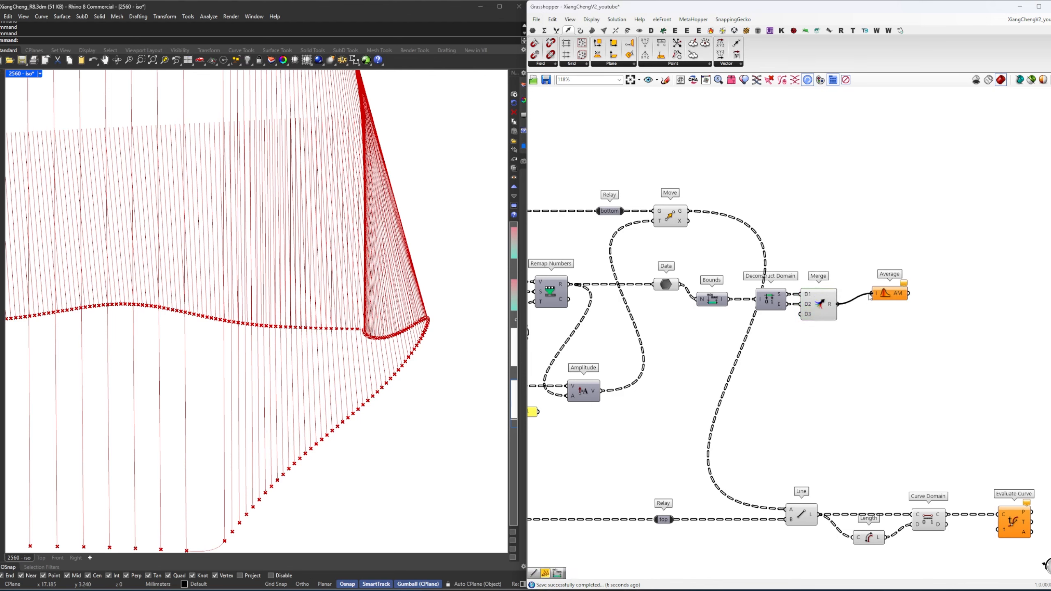
drag(870, 296, 872, 294)
drag(885, 297, 868, 308)
Check the Bounds, domain start, domain end and Average outputs in a temporary panel, and remove the panel.
double_click(881, 258)
text(//)
key(Return)
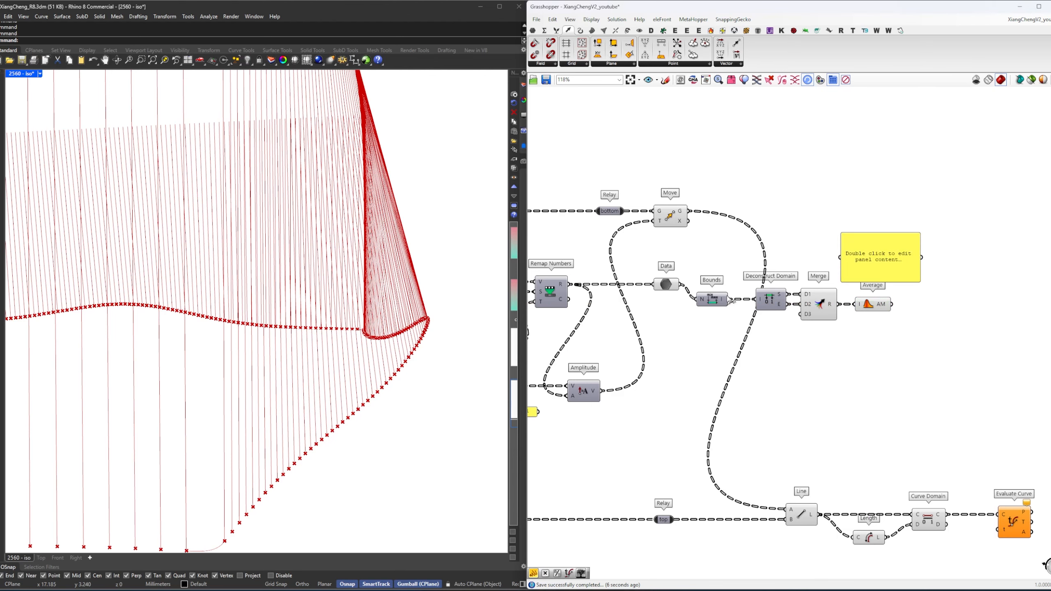
drag(729, 299, 871, 257)
right_drag(874, 240, 827, 262)
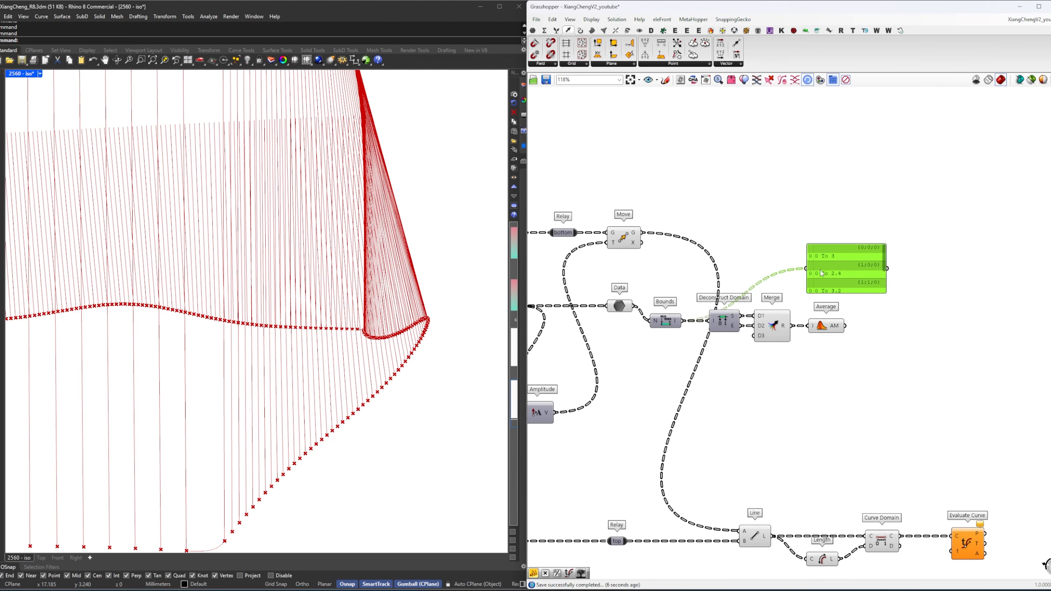
drag(748, 315, 805, 269)
drag(742, 326, 806, 269)
drag(844, 325, 806, 274)
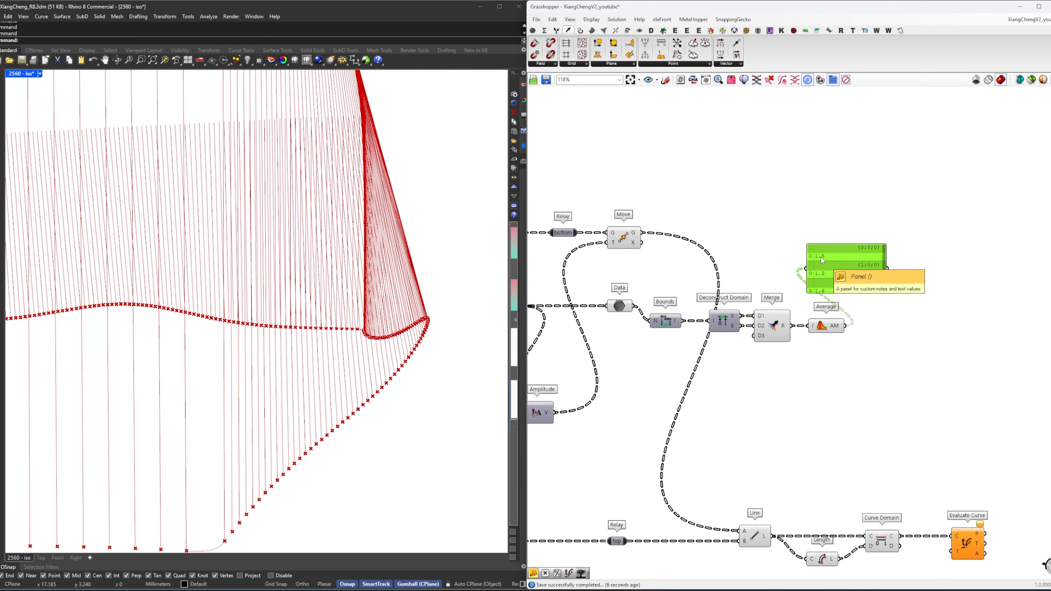
click(891, 324)
drag(902, 298, 792, 265)
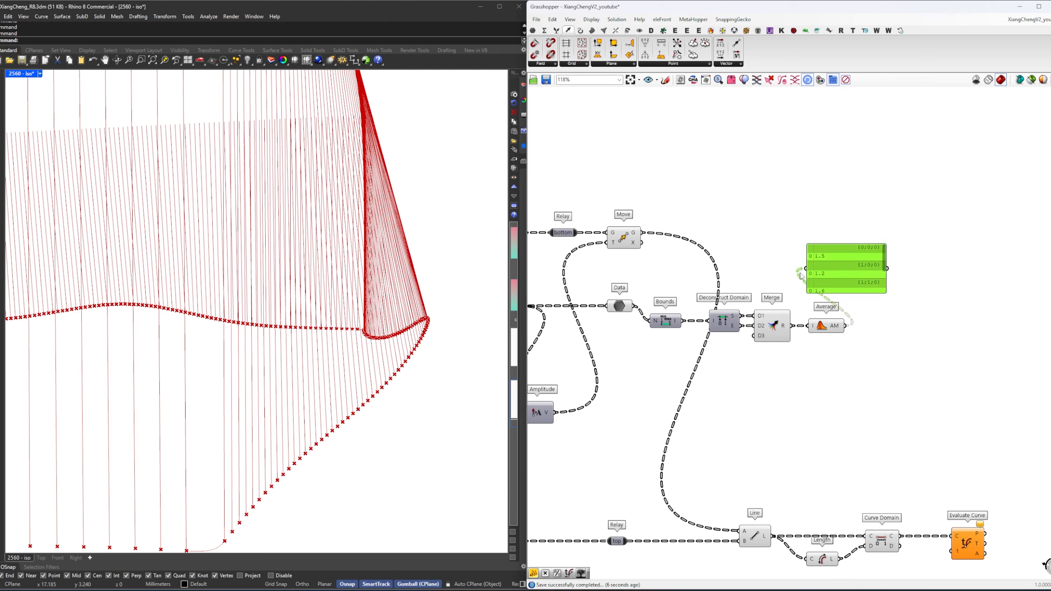
key(Delete)
Add a Subtraction component after Average, connecting the Average output to A and the Data parameter's values to B.
right_drag(851, 317, 808, 386)
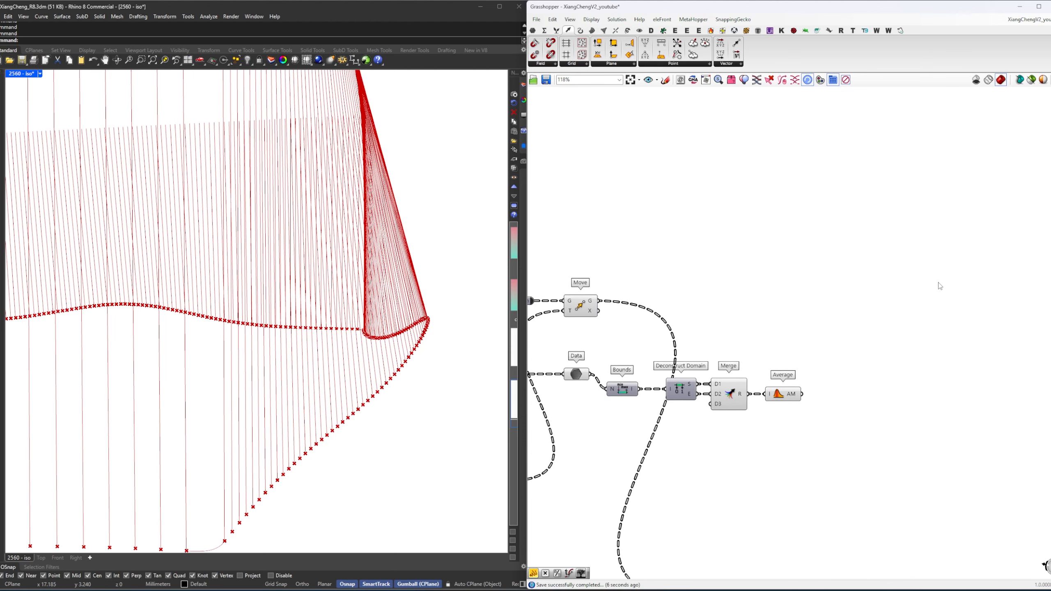
double_click(854, 361)
text(-)
key(Return)
scroll(799, 393, up, 2)
drag(801, 394, 855, 343)
right_drag(828, 337, 907, 339)
drag(590, 370, 940, 357)
drag(954, 359, 938, 371)
Add a Division component, connect the Subtraction result to A and the Average output to B, and align it.
right_drag(989, 380, 884, 386)
click(922, 385)
double_click(884, 386)
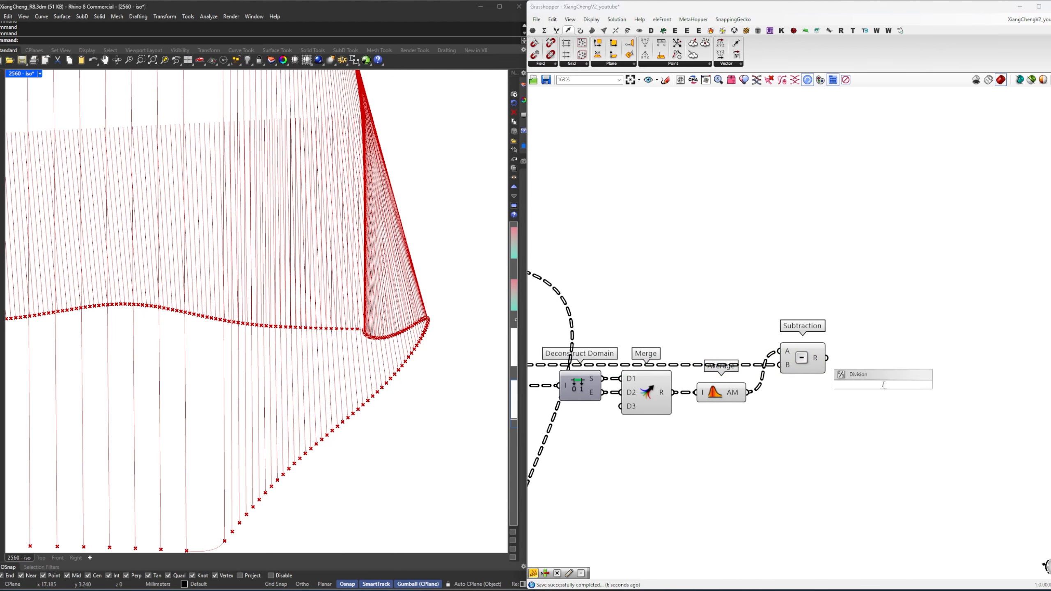
text(/)
key(Return)
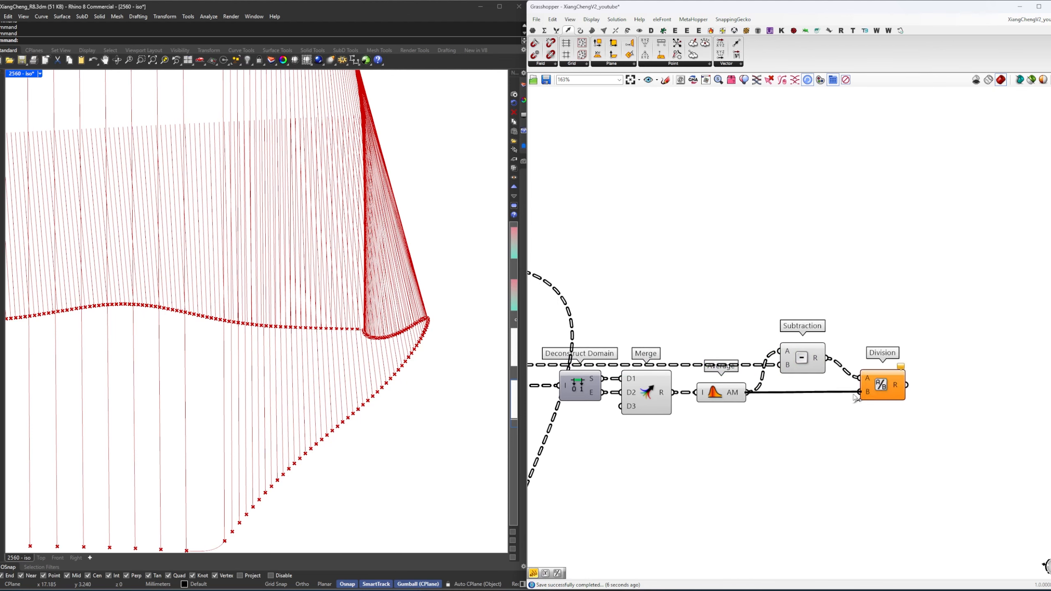
drag(854, 395, 857, 393)
drag(882, 395, 869, 395)
Inspect the Division results from the first to the last item in a temporary panel, and delete the panel.
right_drag(951, 333, 891, 350)
double_click(893, 330)
text(//)
key(Return)
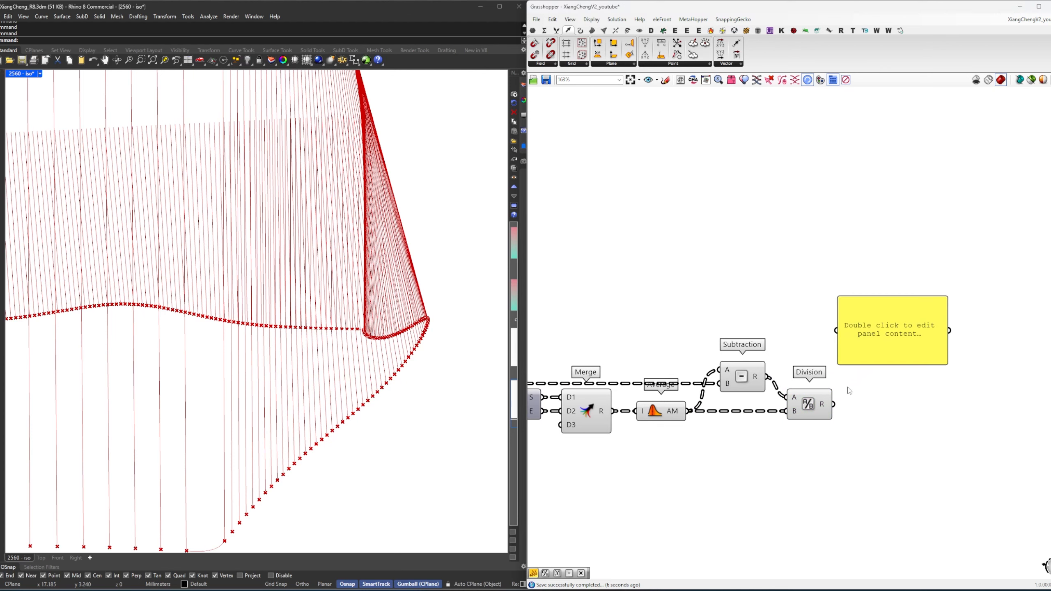
scroll(848, 298, up, 3)
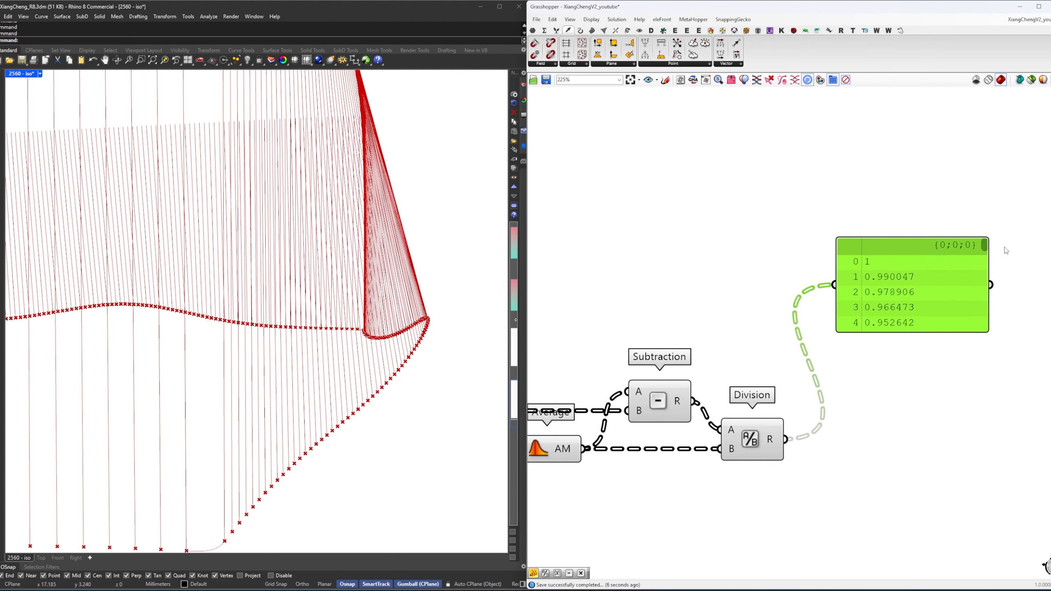
drag(988, 250, 981, 338)
scroll(921, 297, down, 2)
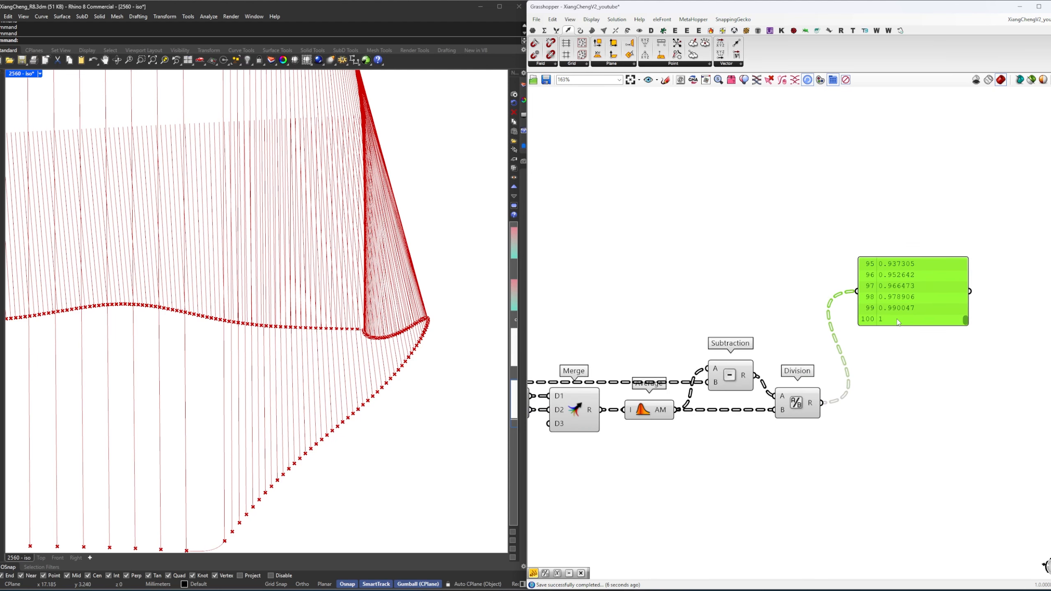
key(Delete)
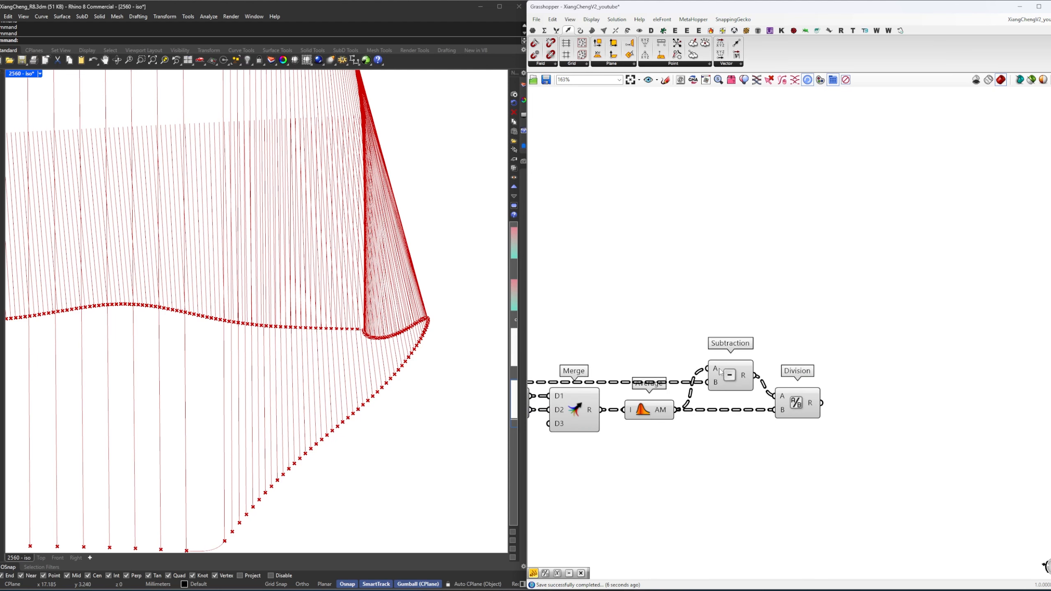
Add a Square component after Division and connect the Division result to its x input.
right_drag(821, 415, 764, 408)
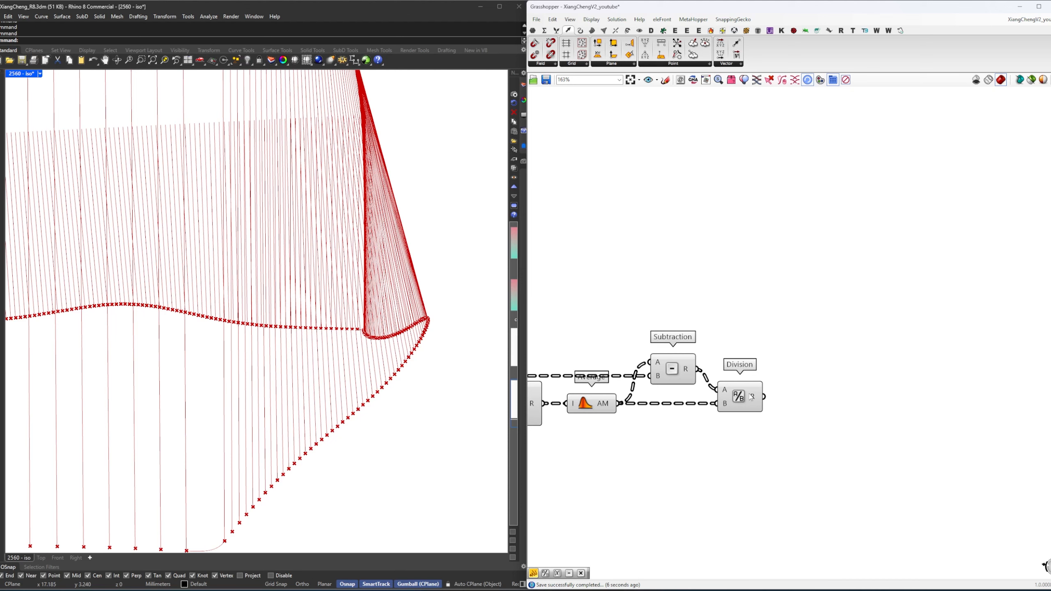
double_click(803, 400)
text(eound)
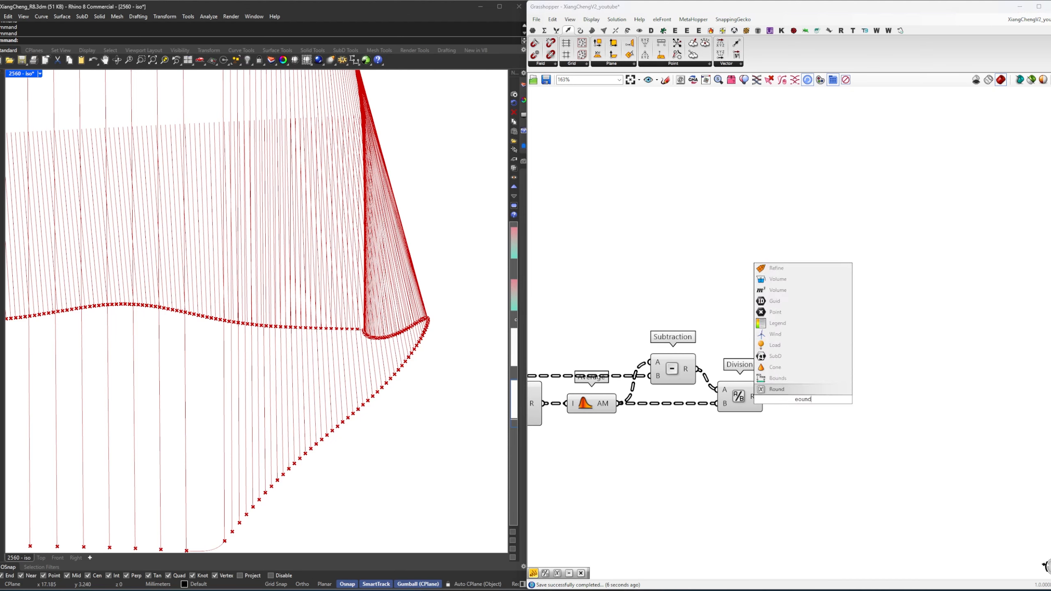
key(BackSpace)
key(BackSpace)
key(BackSpace)
key(BackSpace)
key(BackSpace)
text(square)
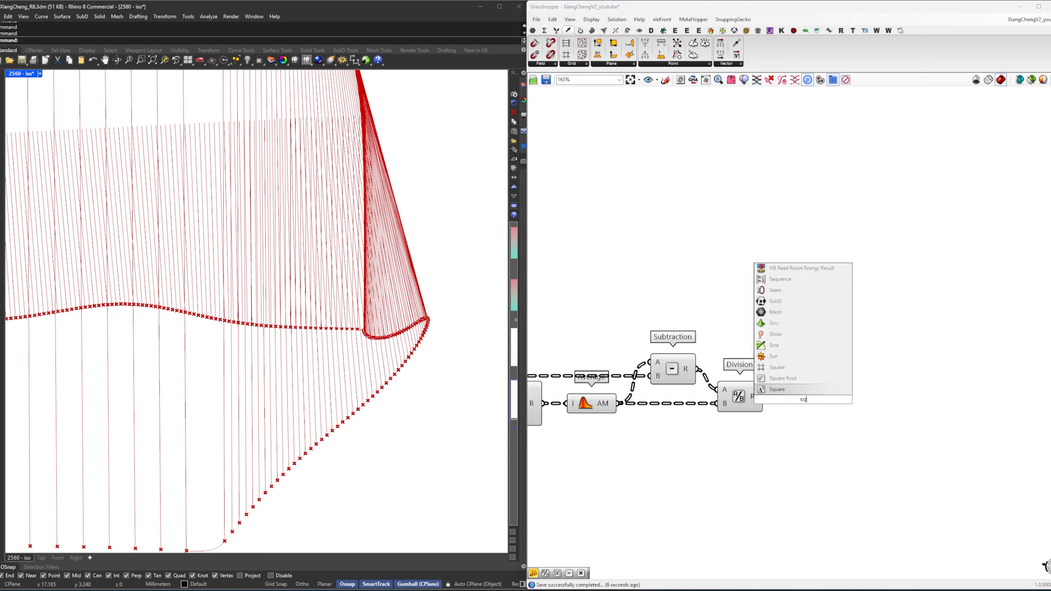
key(Return)
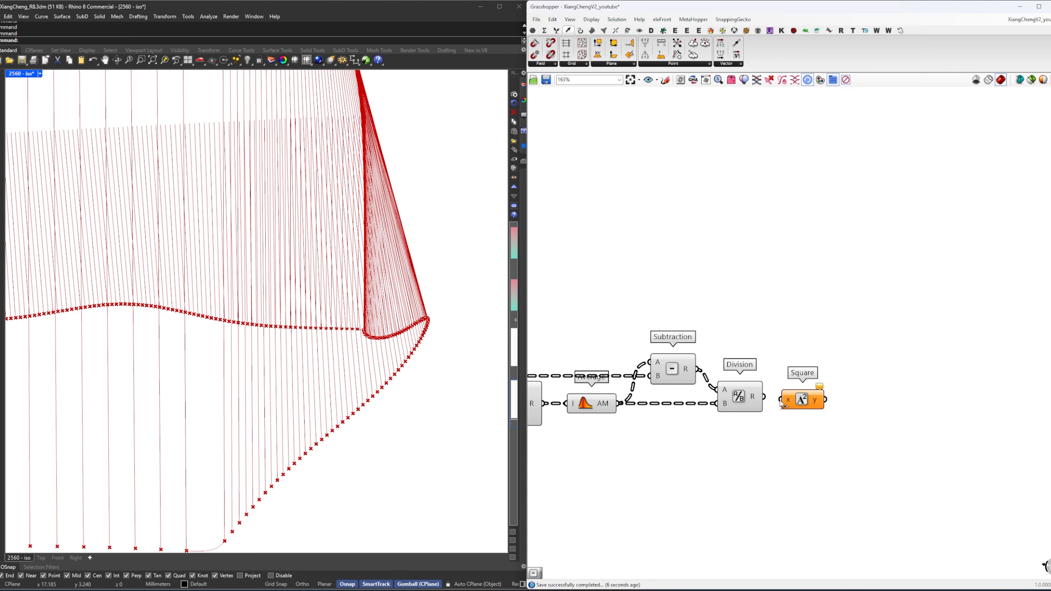
drag(780, 399, 765, 396)
Add a second Subtraction component beyond the Square component.
right_drag(893, 383, 849, 383)
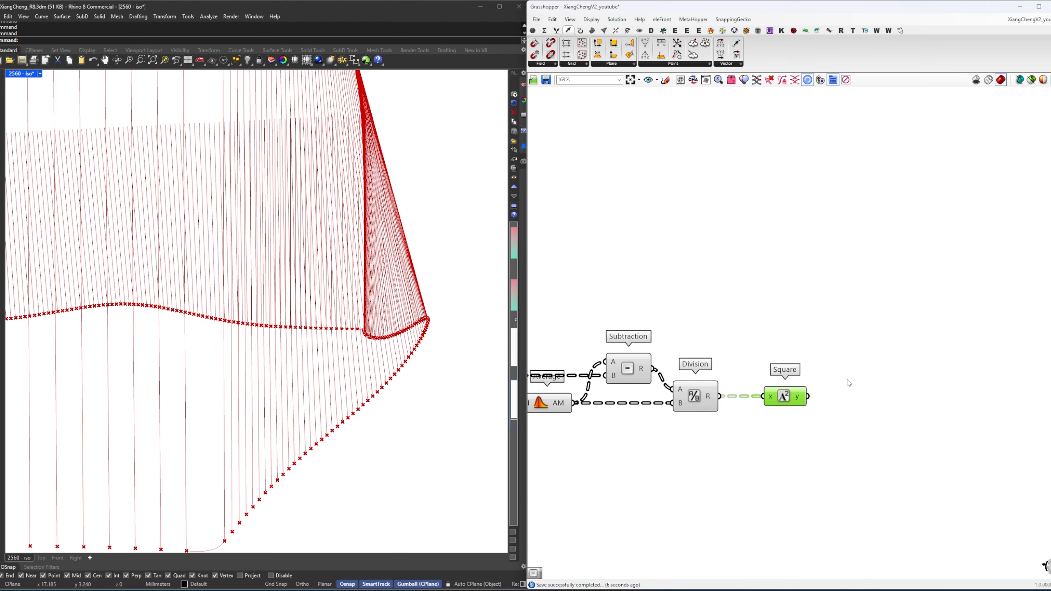
double_click(861, 361)
text(-)
key(Return)
scroll(792, 397, up, 2)
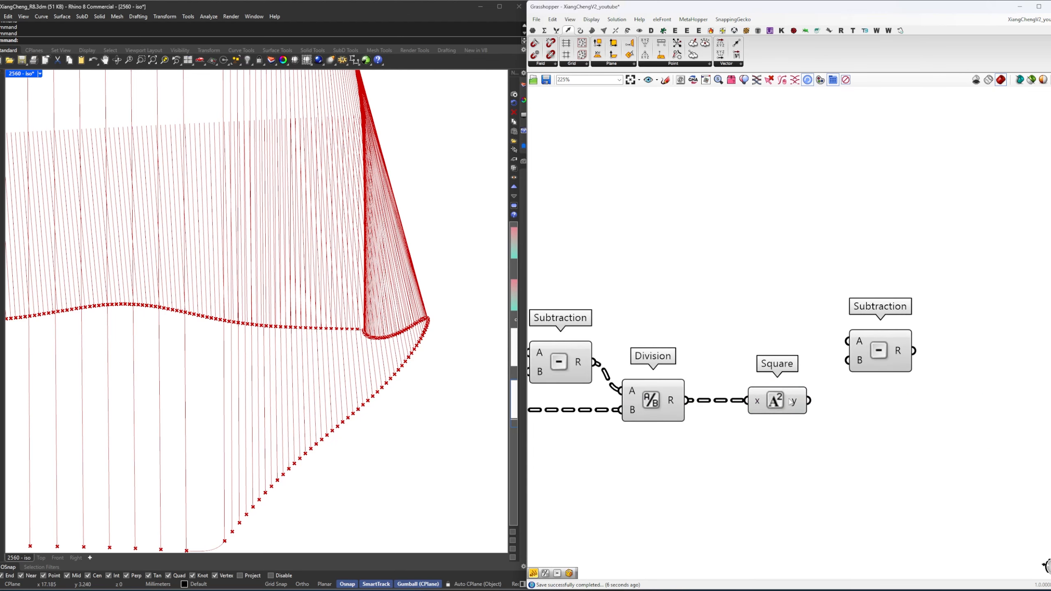
right_drag(781, 402, 753, 408)
drag(753, 408, 741, 409)
right_drag(784, 398, 746, 410)
click(752, 424)
Create a panel containing 1, connect it to the new Subtraction's A input, and connect Square's output to B.
double_click(725, 368)
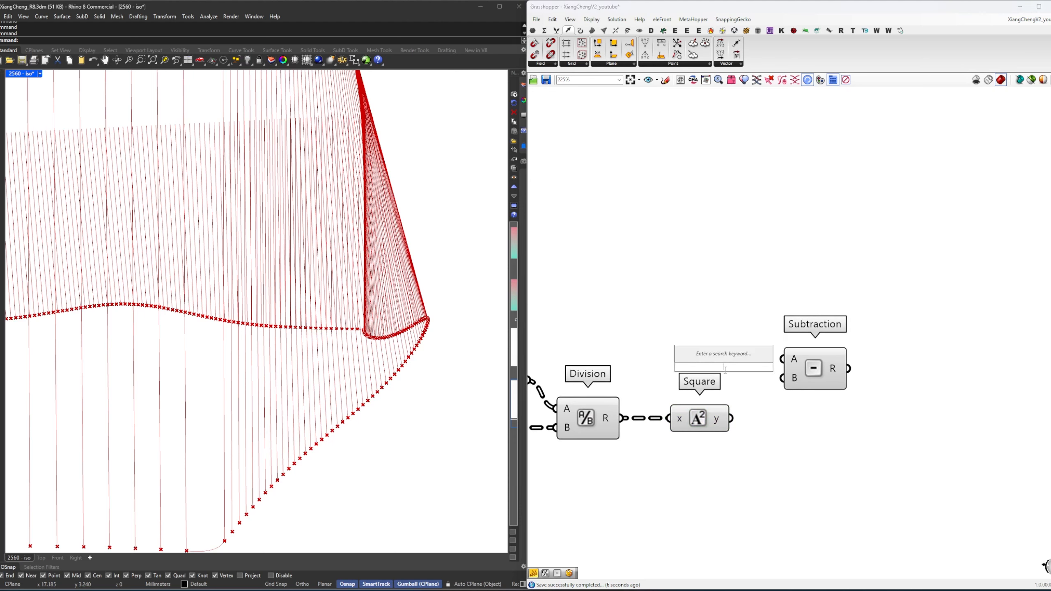
text(1)
key(Return)
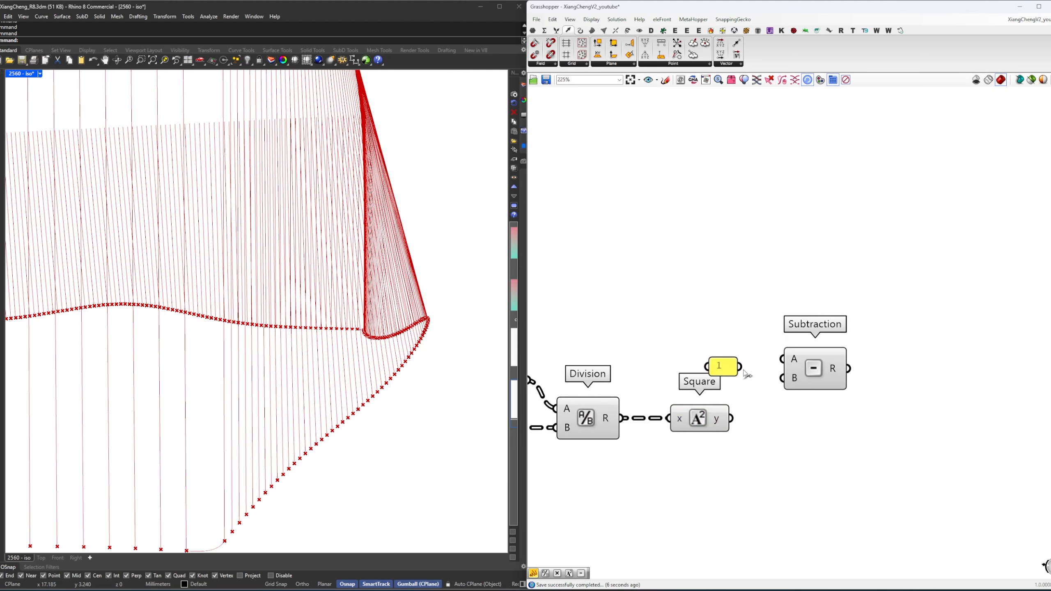
drag(739, 366, 783, 359)
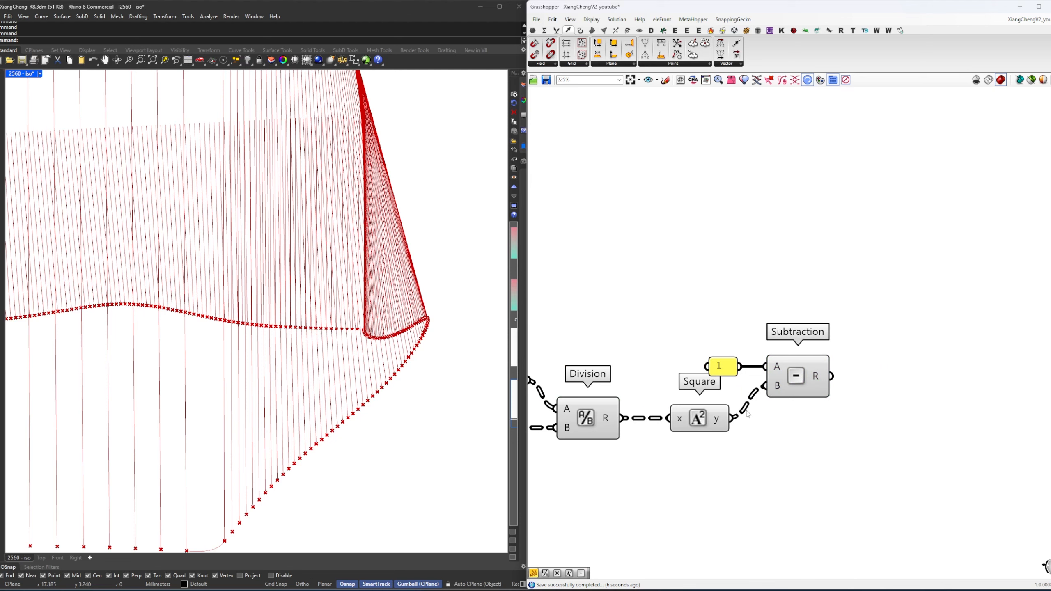
Examine the second Subtraction's values through to the end of the list in a temporary panel.
right_drag(886, 364, 861, 374)
double_click(861, 369)
text(//)
key(Return)
drag(863, 384, 922, 382)
drag(807, 385, 843, 367)
right_drag(866, 377, 821, 357)
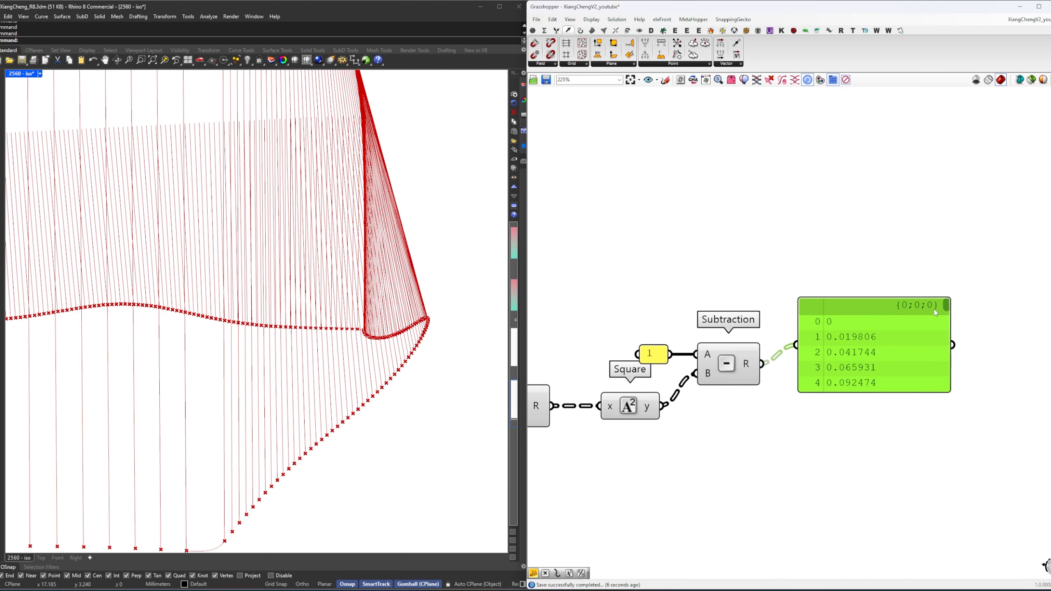
drag(947, 310, 947, 338)
scroll(852, 361, down, 5)
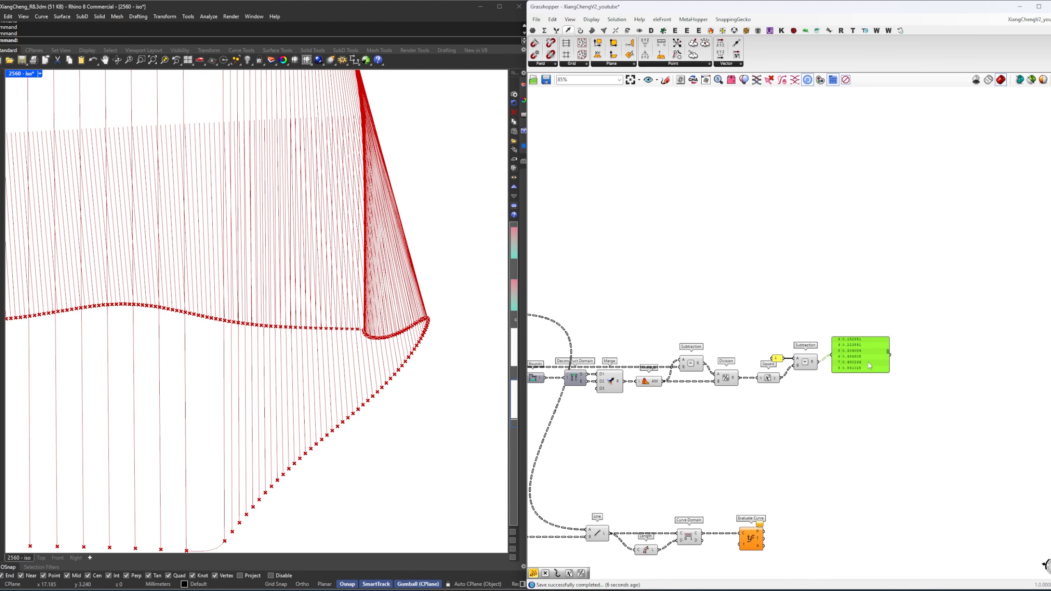
Move Evaluate Curve farther from Curve Domain and connect the second Subtraction's result to its t input.
right_drag(765, 496, 734, 453)
drag(728, 488, 818, 488)
right_drag(794, 404, 781, 394)
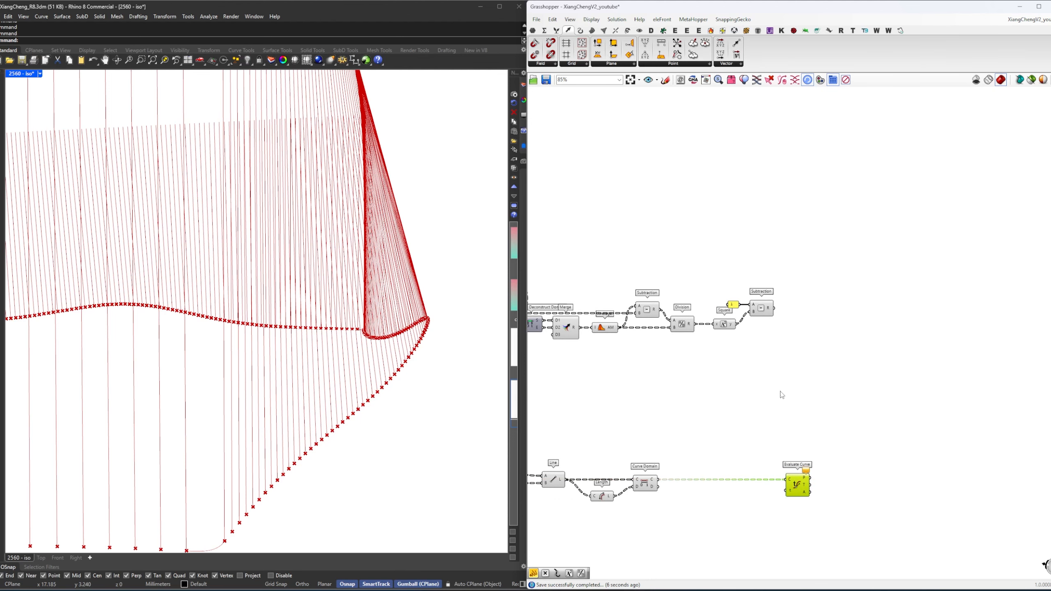
click(780, 393)
drag(774, 313, 788, 491)
click(797, 485)
right_drag(420, 376, 452, 344)
Add a Multiplication component above Evaluate Curve and connect the second Subtraction's result to its A input.
scroll(731, 396, up, 2)
double_click(751, 391)
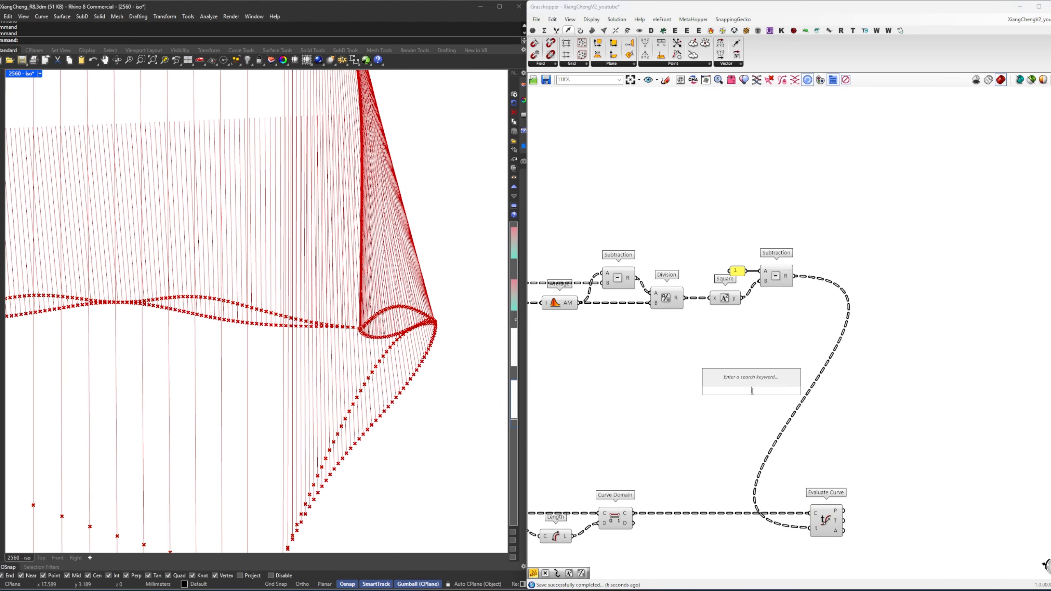
text(*)
key(Return)
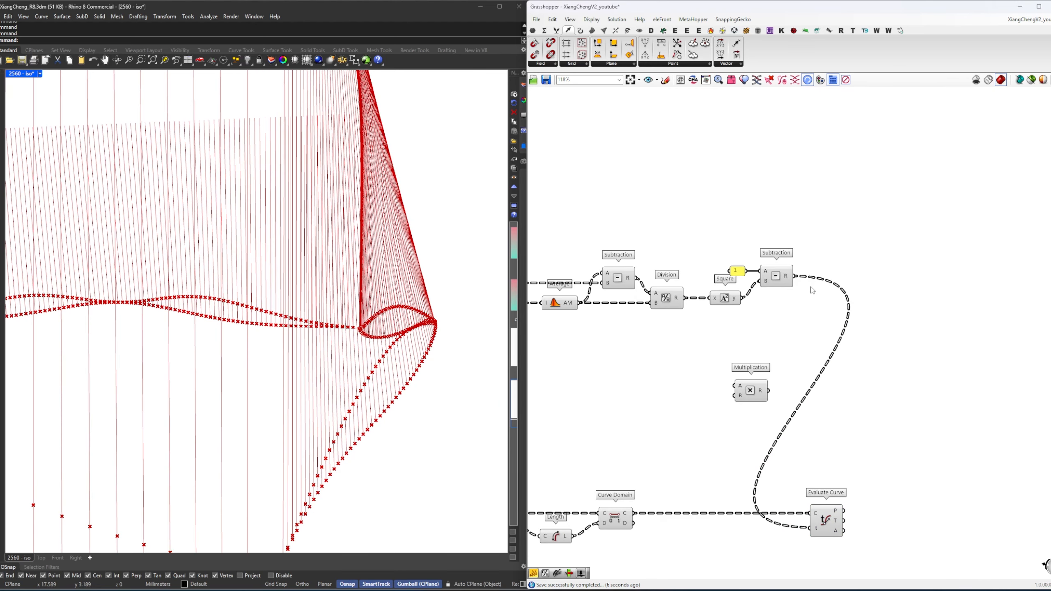
drag(794, 277, 734, 386)
Move the curvatureVector and HeightRescalling sliders and senders down, and lower the HeightAmplifier pair slightly.
scroll(851, 353, down, 8)
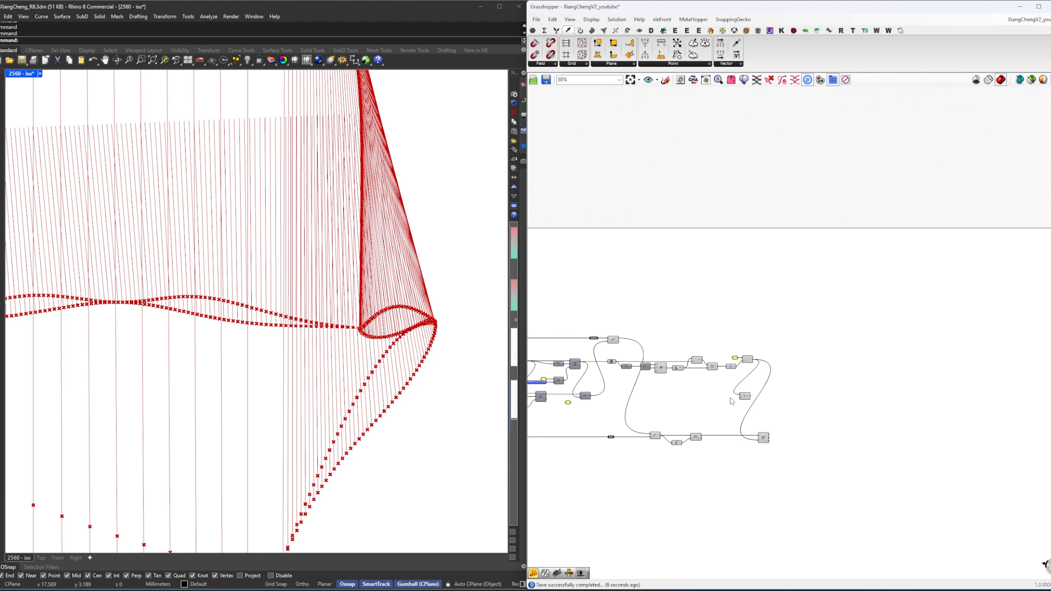
scroll(665, 373, up, 8)
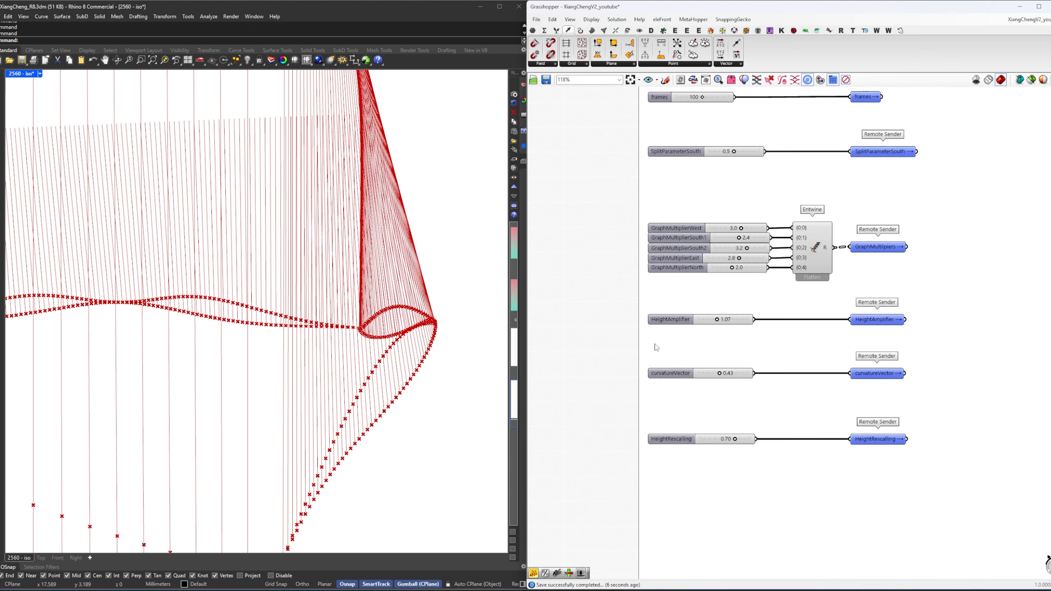
drag(626, 341, 910, 465)
drag(879, 375, 879, 425)
click(874, 359)
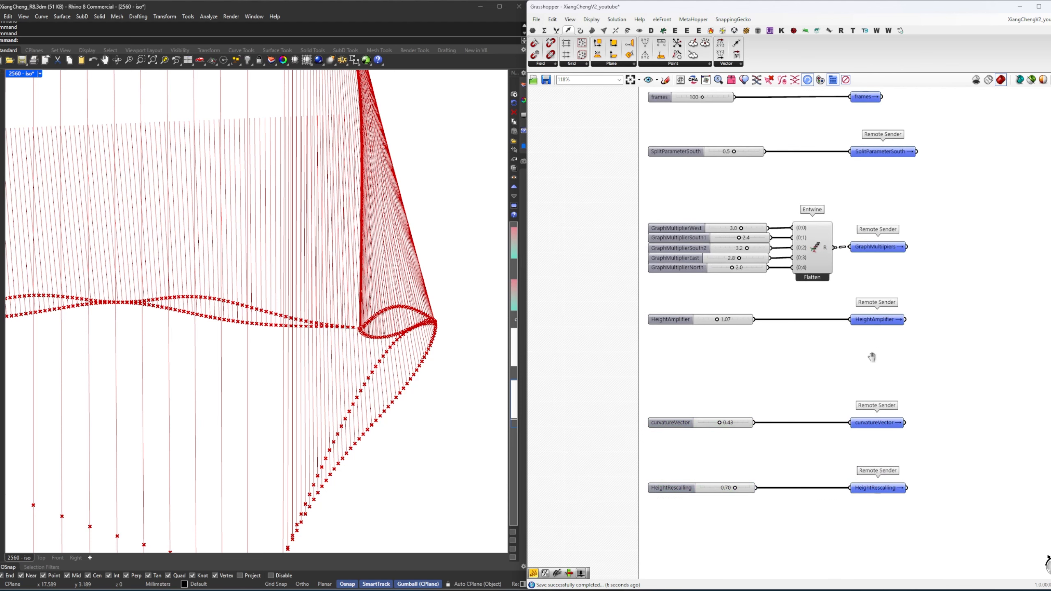
right_drag(873, 356, 858, 389)
drag(887, 369, 675, 347)
drag(872, 353, 873, 371)
click(880, 380)
Select the HeightAmplifier sender and trace where its value is used in the definition.
right_drag(882, 376, 714, 378)
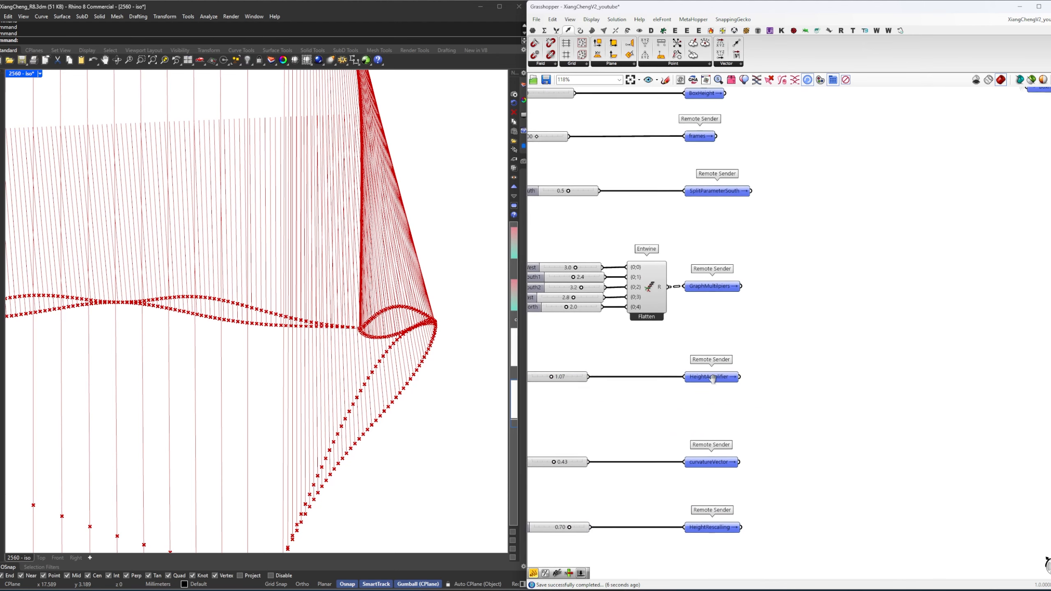
click(715, 378)
scroll(715, 378, down, 2)
scroll(714, 378, down, 3)
scroll(993, 390, up, 1)
right_drag(1001, 391, 546, 375)
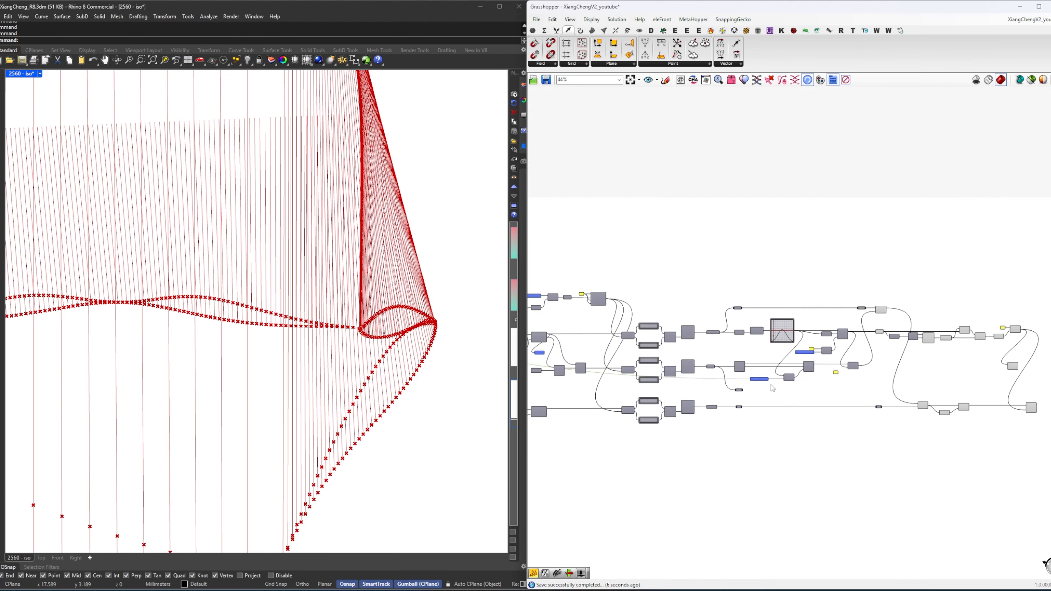
scroll(771, 385, up, 4)
double_click(747, 373)
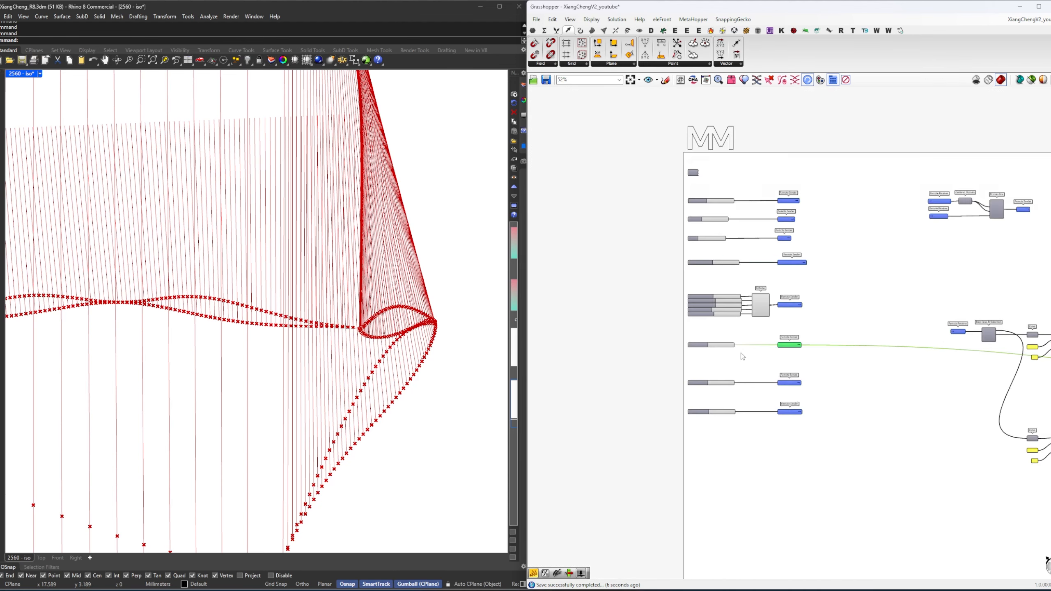
Place the HeightRescalling slider and sender directly beneath HeightAmplifier, and shift the curvatureVector pair down to leave a gap.
scroll(708, 434, down, 3)
drag(915, 462, 665, 377)
click(838, 500)
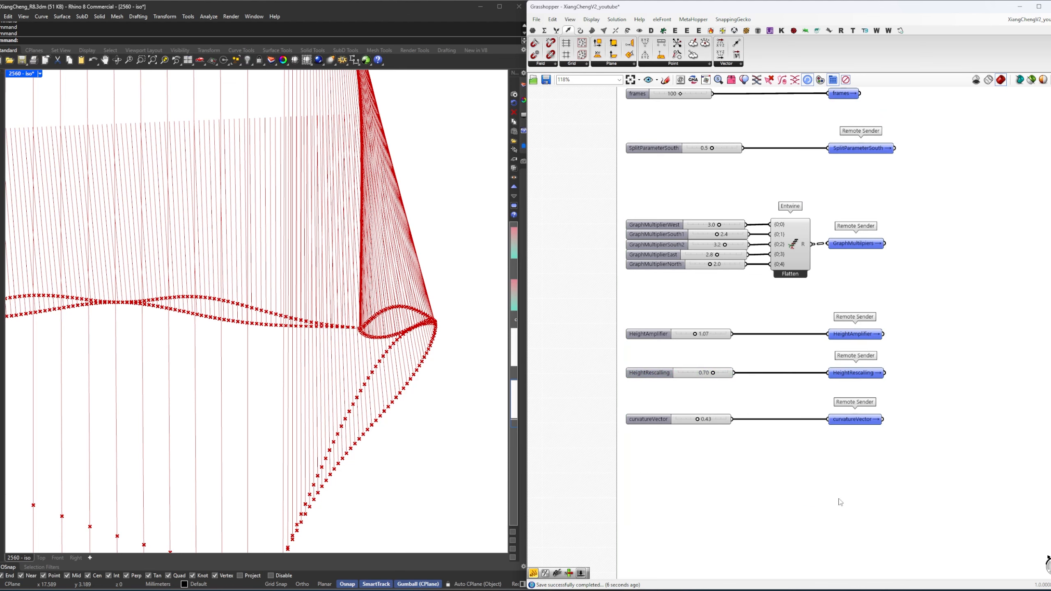
click(676, 421)
shift+drag(865, 421, 867, 461)
right_drag(880, 429, 837, 437)
click(837, 437)
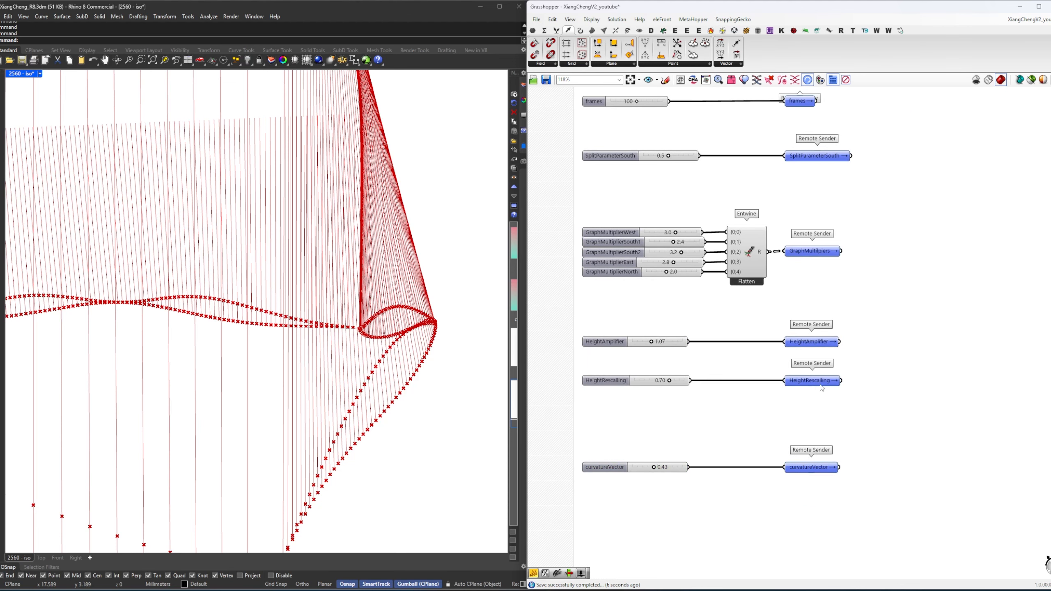
Create a HeightRescalling receiver wired to Multiplication's B input, and feed the Multiplication result into Evaluate Curve's t input.
double_click(821, 385)
right_drag(885, 396, 598, 410)
drag(579, 397, 793, 432)
scroll(628, 434, down, 10)
scroll(861, 427, up, 5)
scroll(793, 433, up, 5)
drag(792, 432, 740, 436)
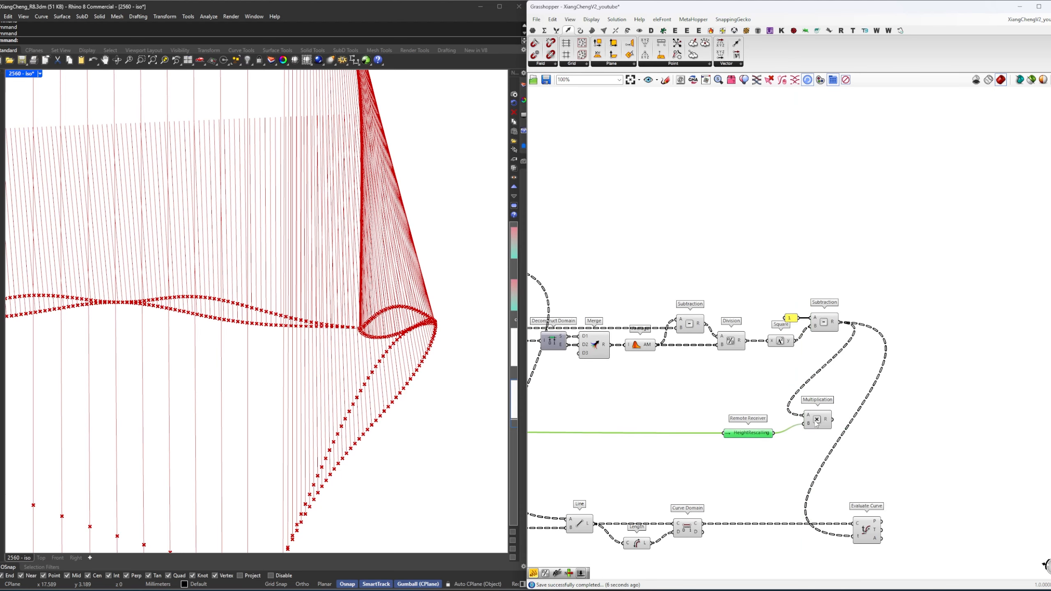
drag(817, 423, 825, 433)
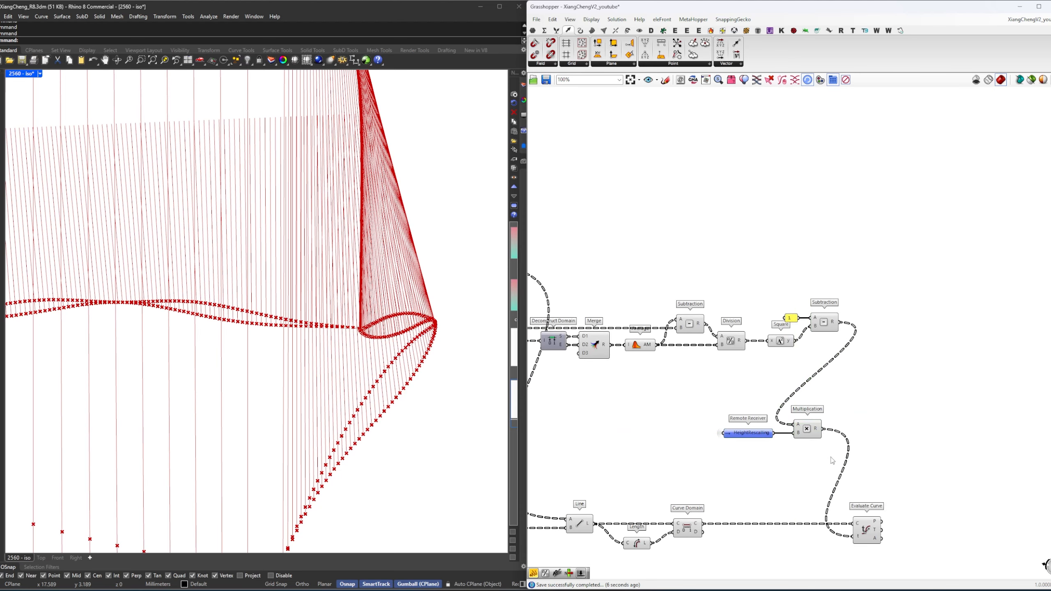
Set the HeightRescalling slider to 0.65.
scroll(641, 383, down, 8)
scroll(691, 390, up, 12)
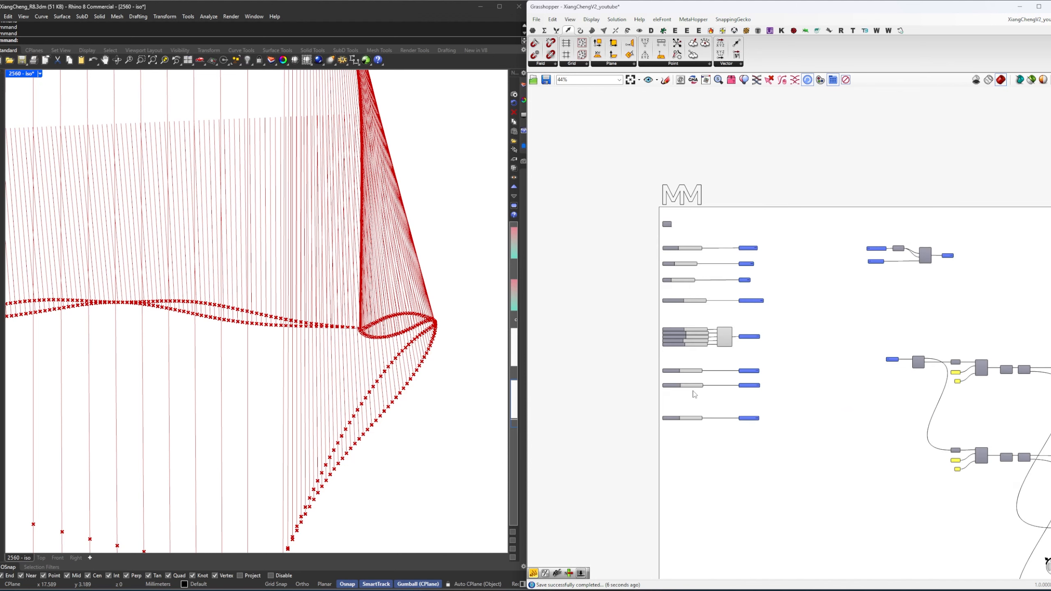
mouse_move(742, 382)
mouse_down()
mouse_move(661, 383)
mouse_move(729, 392)
mouse_move(672, 394)
mouse_move(731, 390)
mouse_up()
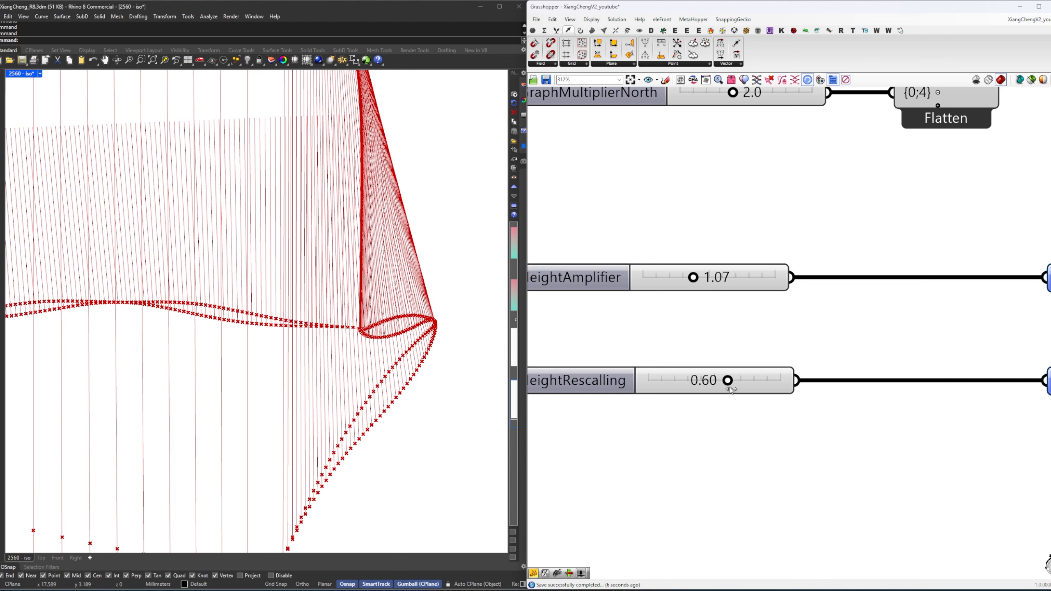
double_click(682, 385)
text(0.65)
key(Return)
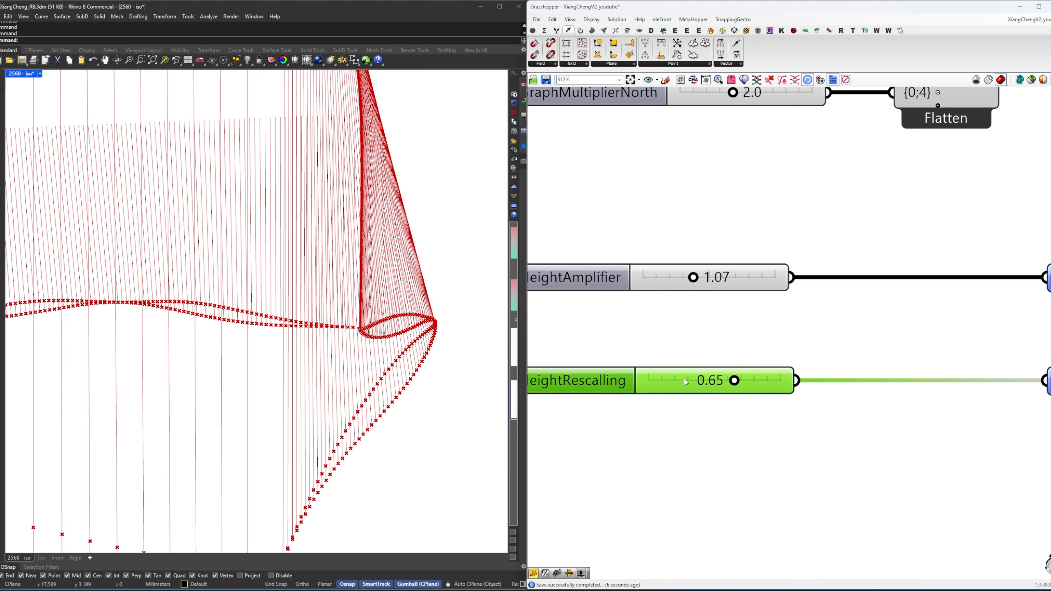
scroll(789, 355, down, 8)
scroll(789, 353, down, 4)
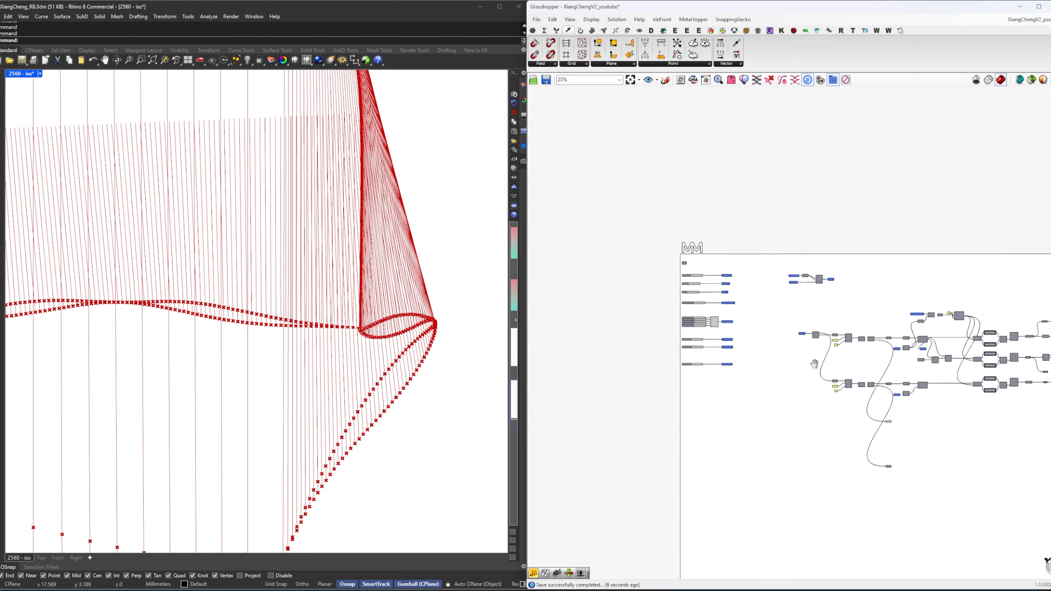
scroll(839, 422, up, 6)
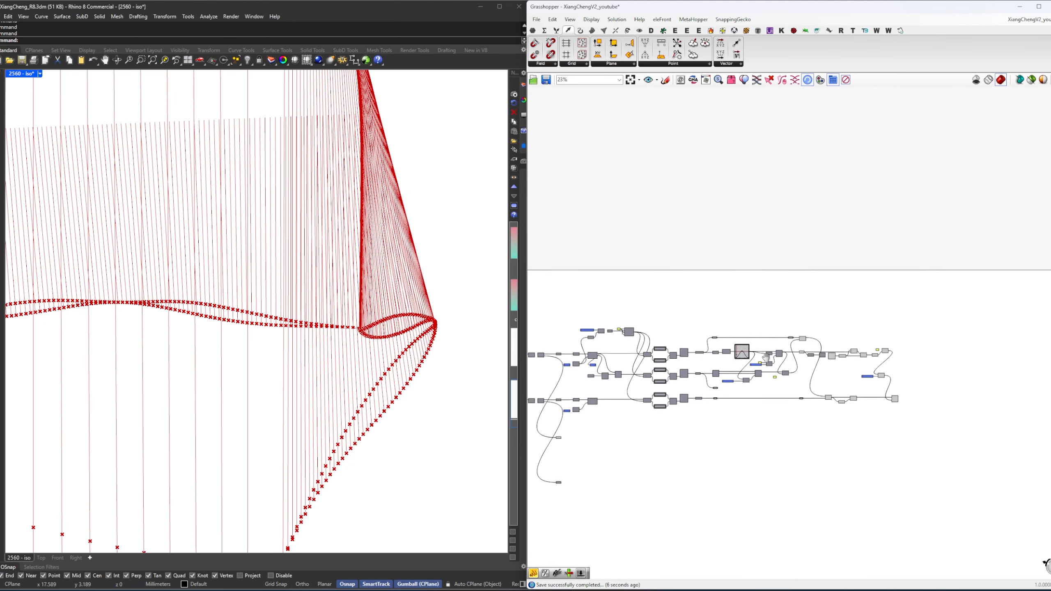
click(851, 405)
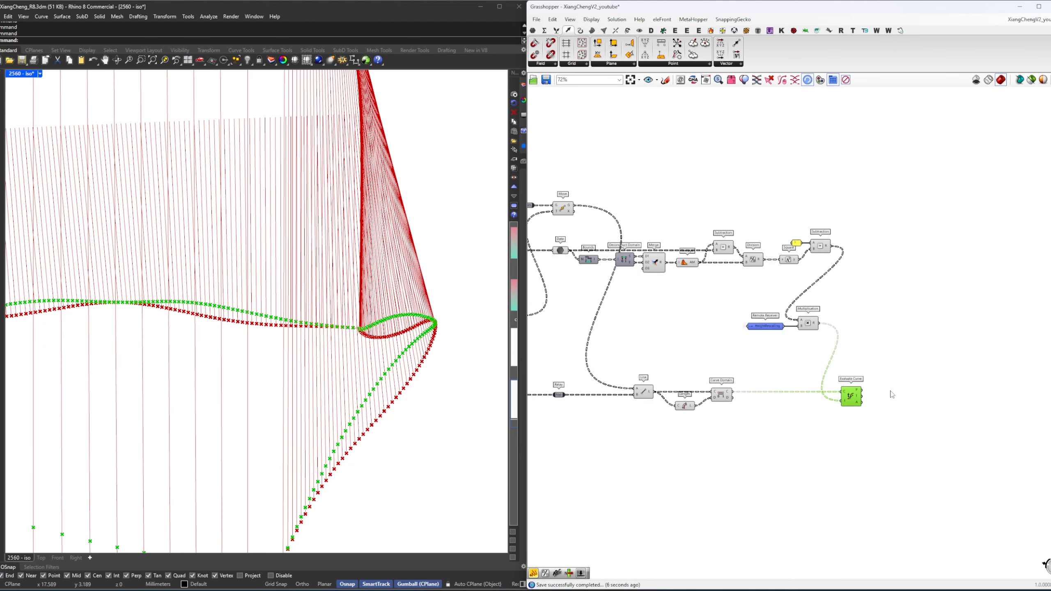
scroll(916, 394, up, 4)
double_click(864, 388)
text(send)
click(865, 380)
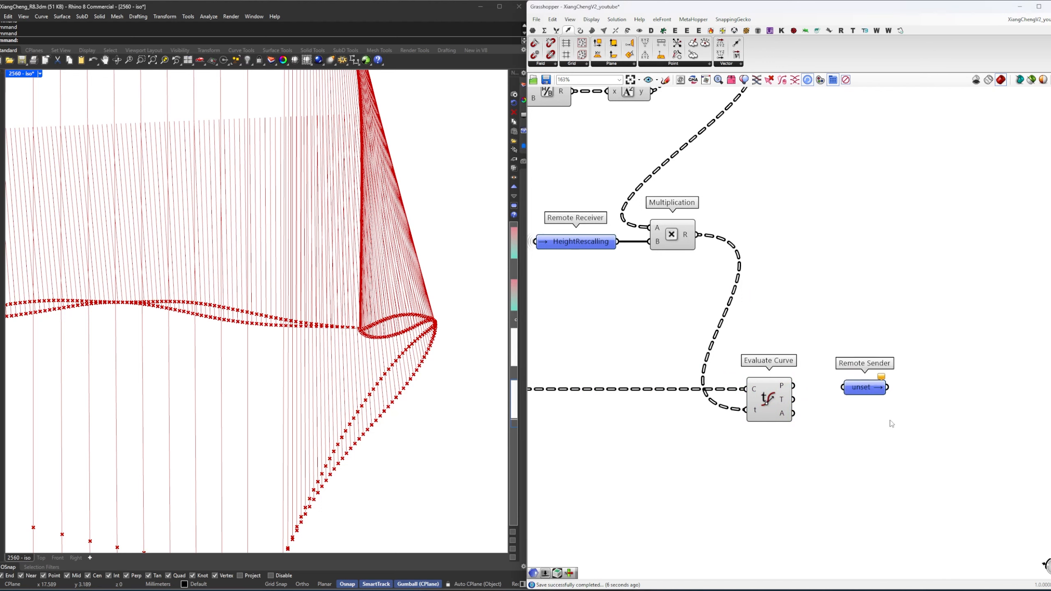
key(ctrl+z)
Add a relay after Evaluate Curve, connect it to the P output and name it NewBottomPoint.
double_click(856, 394)
text(relay)
click(855, 387)
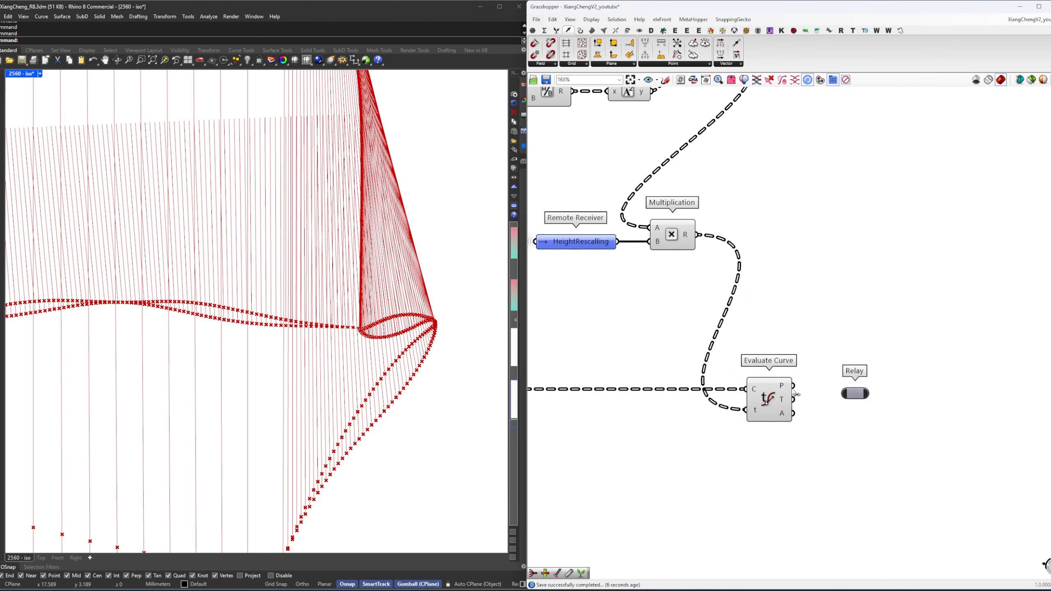
drag(853, 396, 856, 389)
right_click(856, 386)
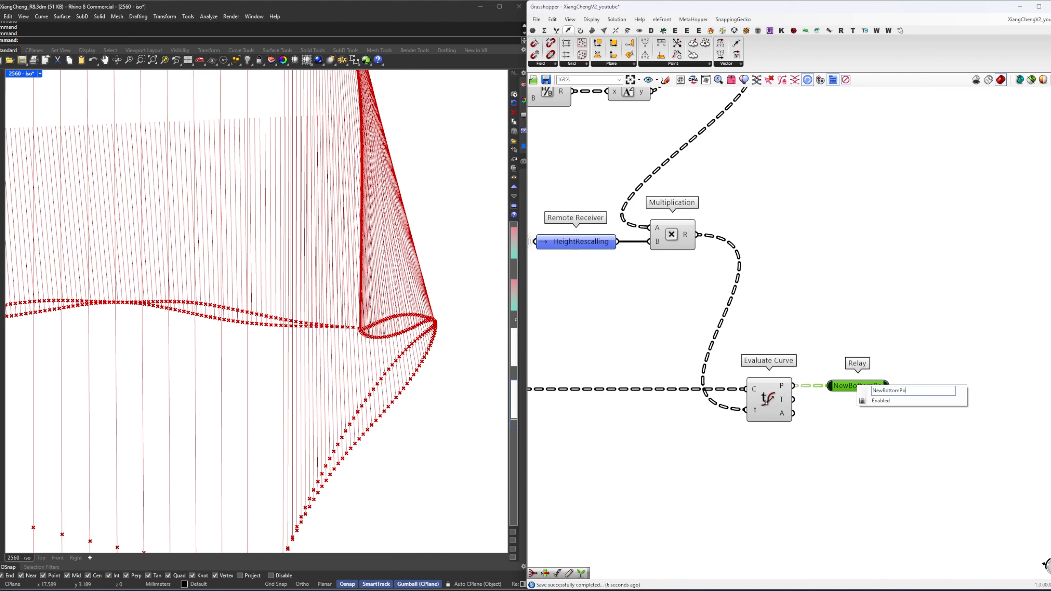
key(Return)
click(859, 315)
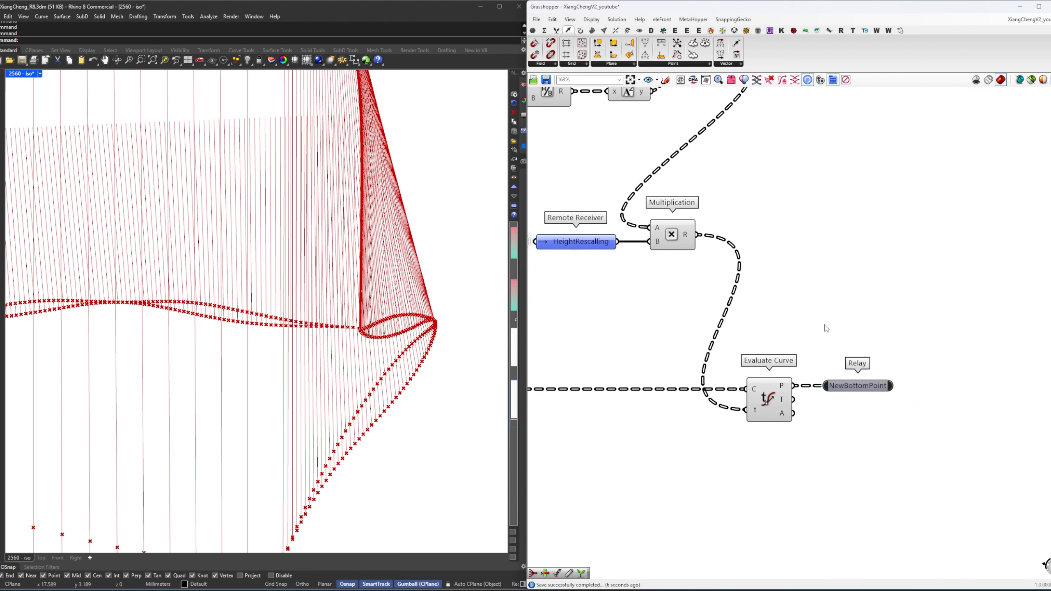
Turn off the preview of the components from Deconstruct Domain and Line through to Evaluate Curve.
scroll(825, 328, down, 4)
drag(827, 455, 606, 198)
right_click(606, 197)
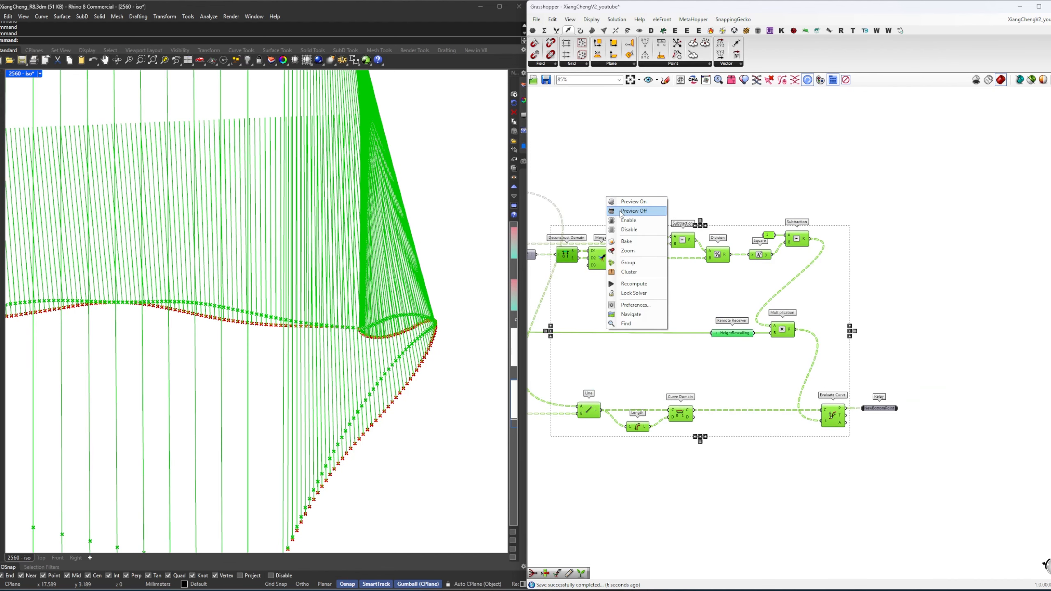
click(633, 211)
right_drag(867, 388, 817, 389)
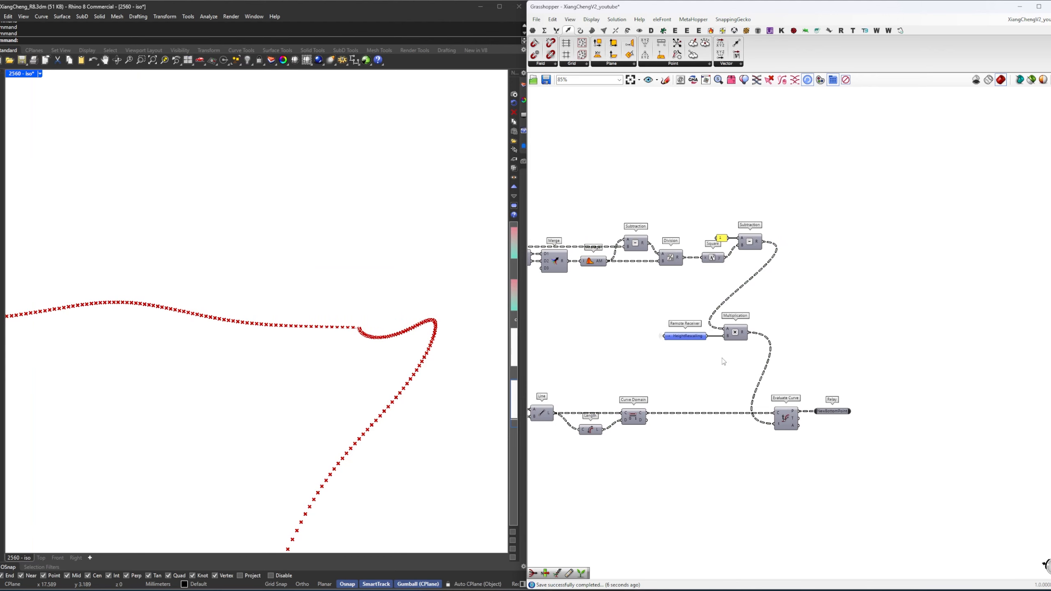
Turn the Curve Domain component's preview back on and inspect the connecting lines in the Rhino viewport.
right_drag(722, 358, 812, 369)
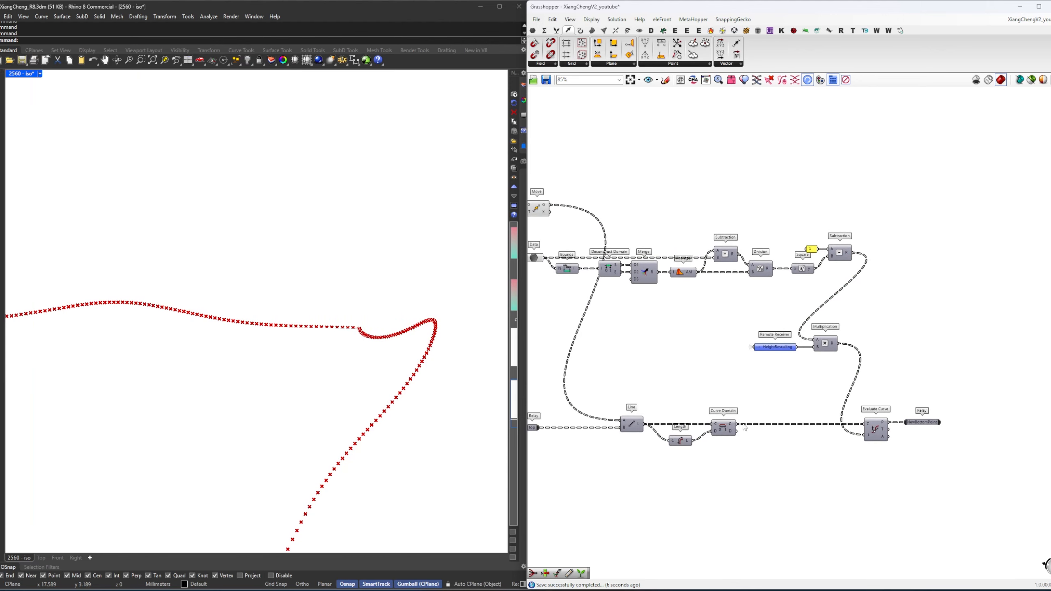
click(717, 430)
right_click(728, 393)
click(745, 398)
click(766, 391)
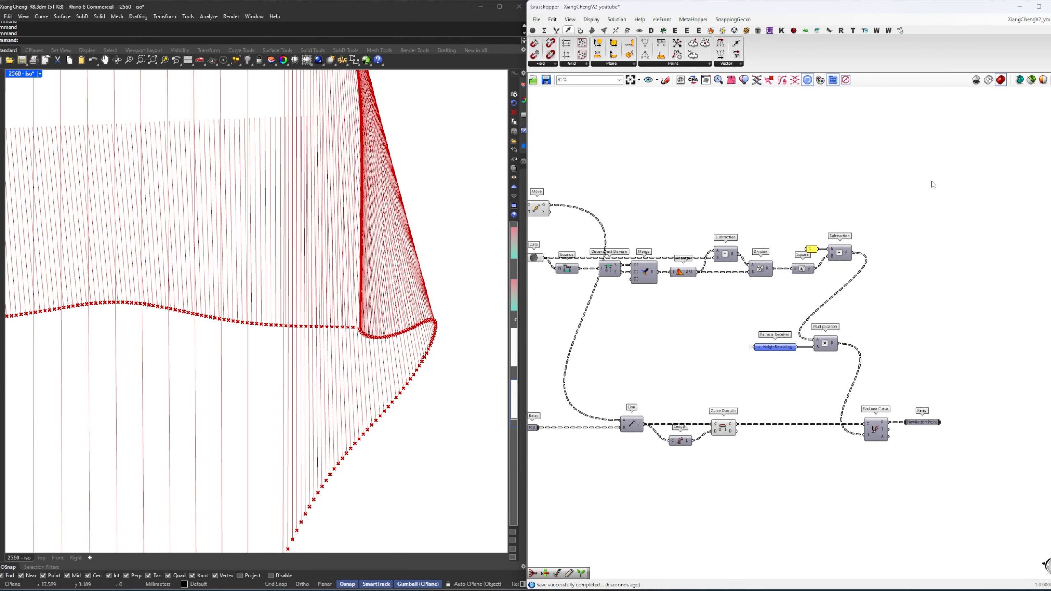
click(630, 80)
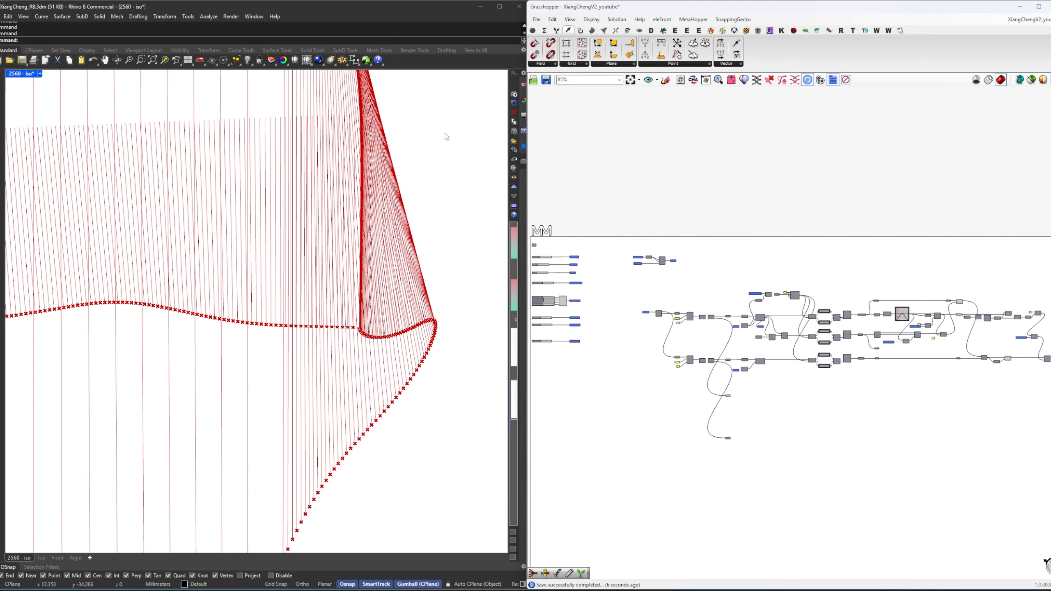
double_click(516, 409)
right_drag(455, 384, 429, 360)
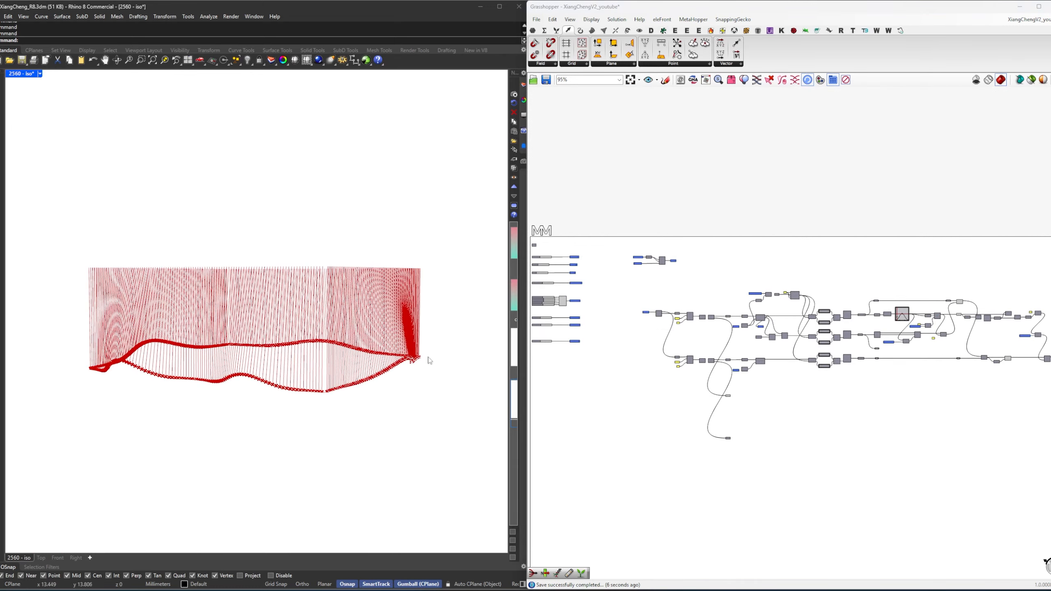
scroll(409, 323, up, 7)
right_drag(410, 323, 454, 319)
scroll(438, 327, down, 2)
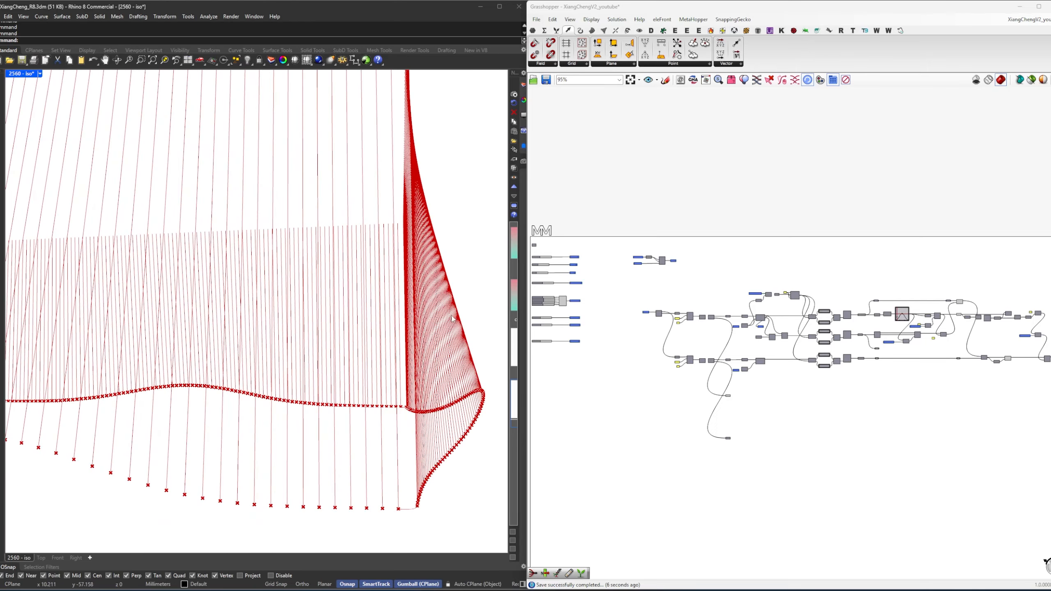
Add a Line component beyond the NewBottomPoint relay and connect that relay to its A input.
scroll(760, 377, up, 5)
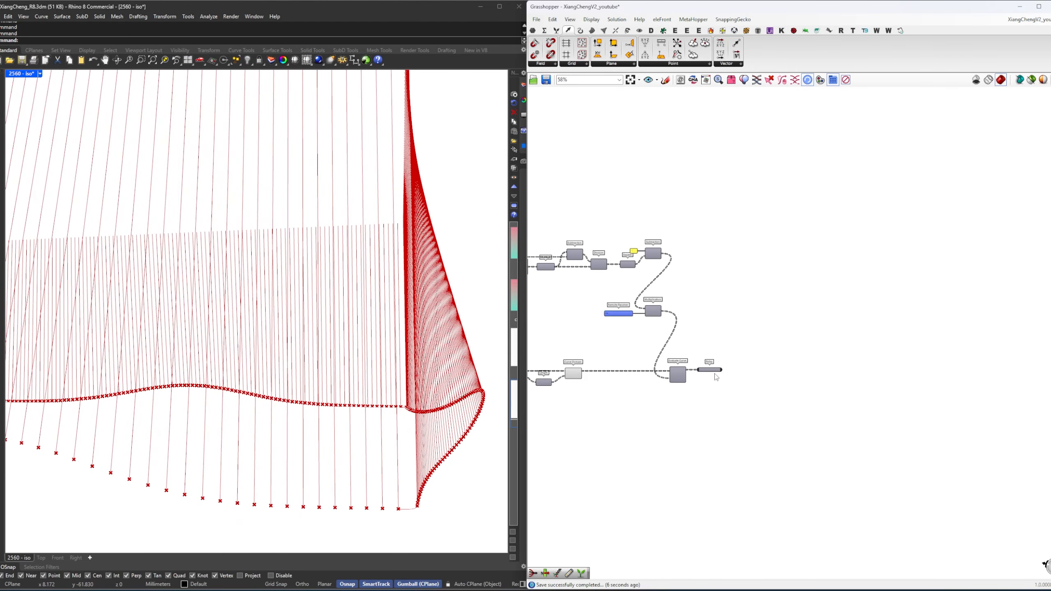
double_click(790, 341)
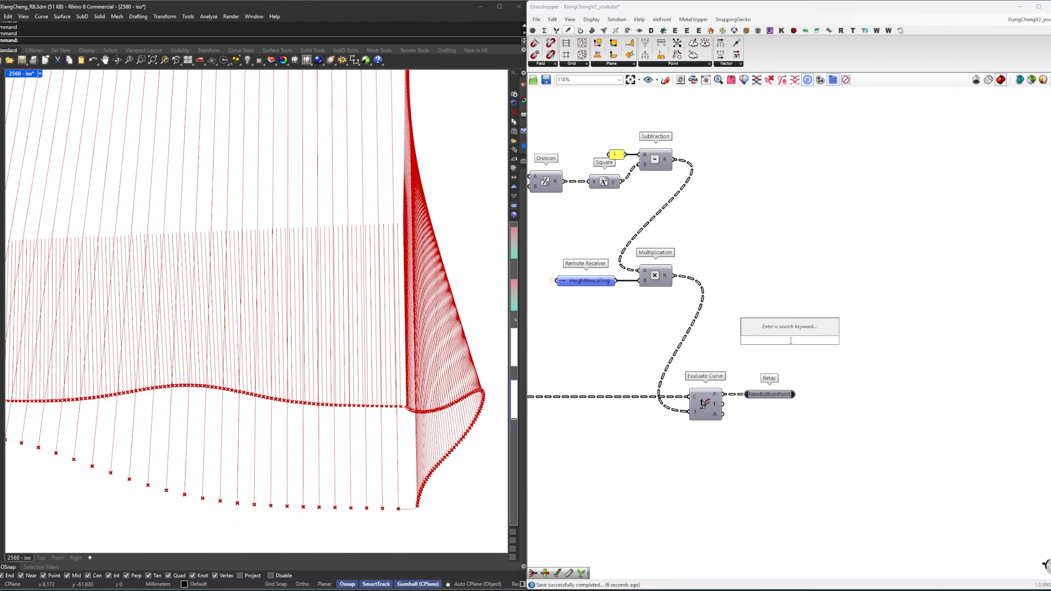
text(line)
key(Up)
key(Return)
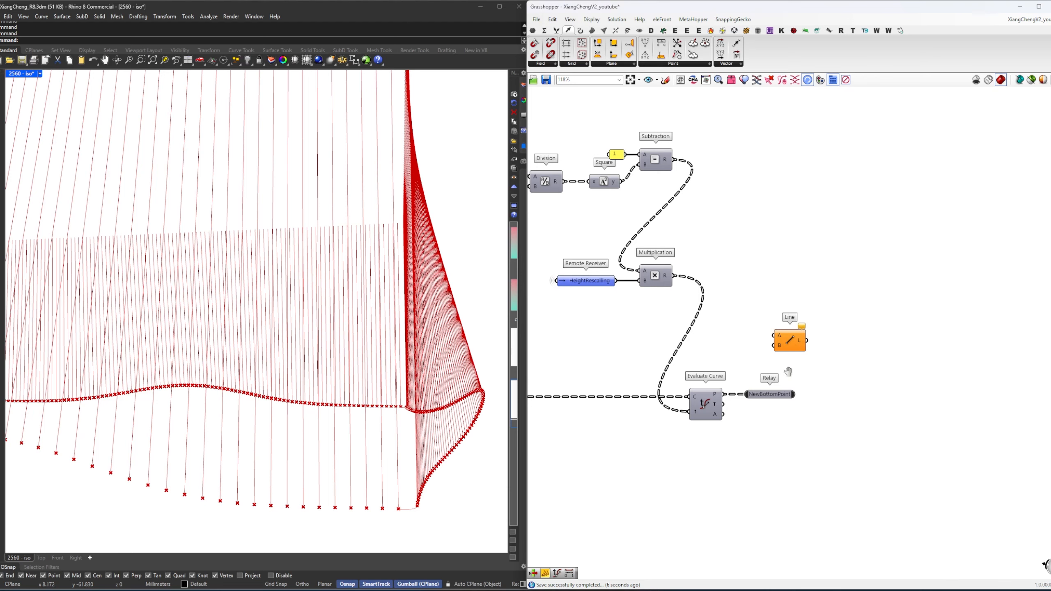
right_drag(788, 372, 816, 372)
drag(824, 339, 882, 339)
click(831, 390)
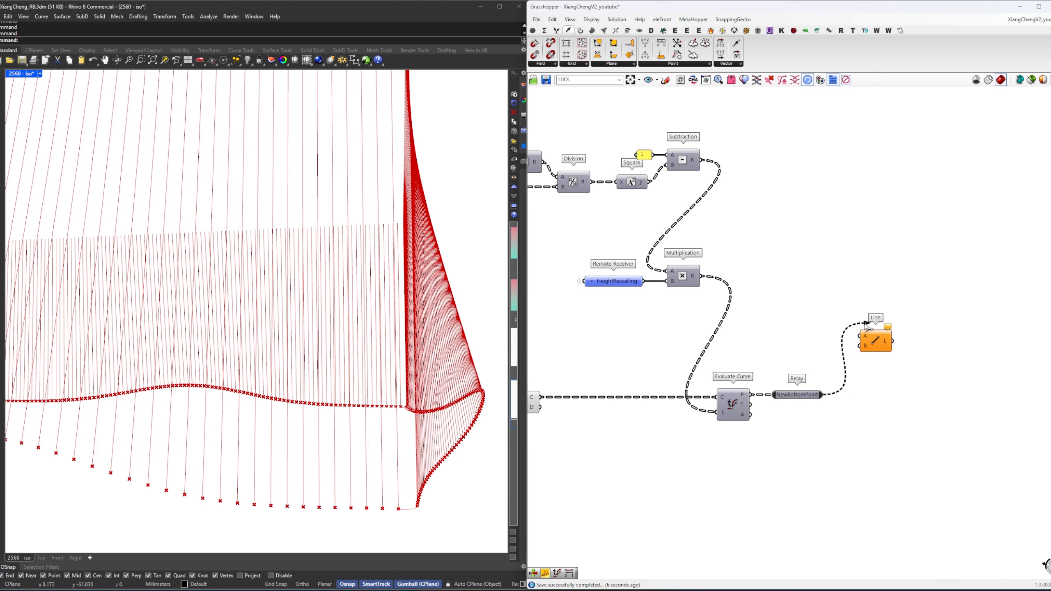
Branch the existing top relay into two chained relays placed above the first Line component.
scroll(816, 342, down, 2)
right_drag(815, 342, 881, 338)
scroll(658, 381, up, 2)
click(678, 381)
right_drag(706, 340, 718, 361)
click(718, 361)
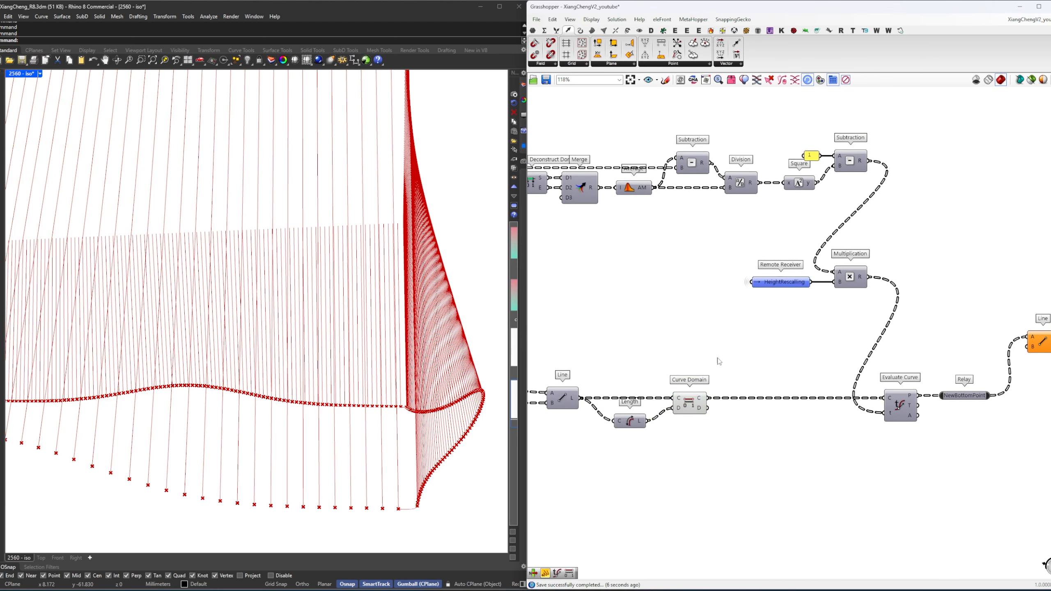
right_drag(538, 366, 735, 351)
double_click(794, 321)
text(relay)
key(Return)
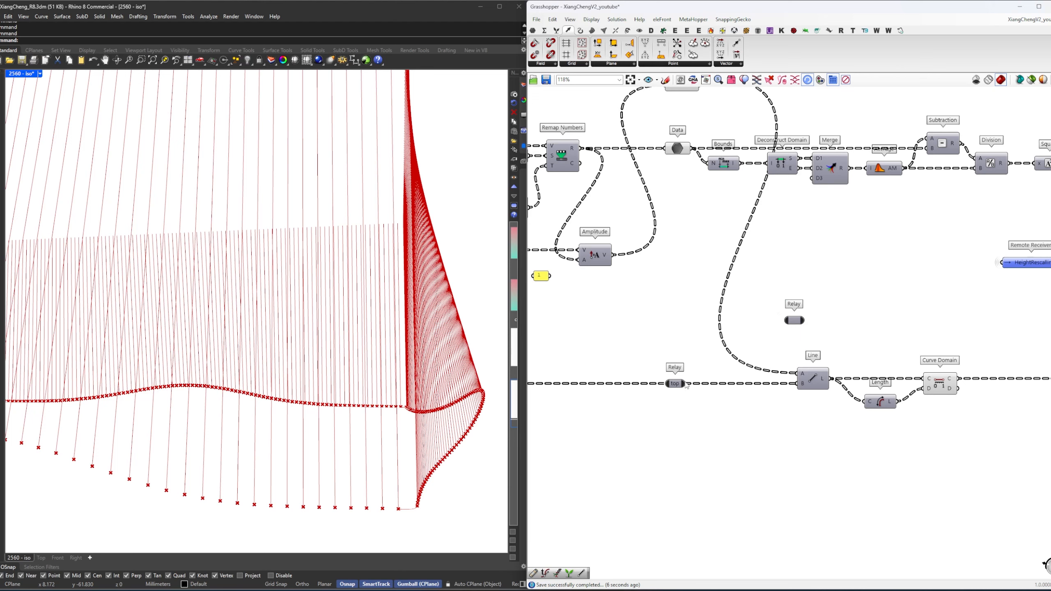
drag(685, 383, 787, 321)
right_drag(818, 320, 737, 333)
drag(714, 336, 728, 334)
right_drag(763, 335, 623, 373)
double_click(696, 347)
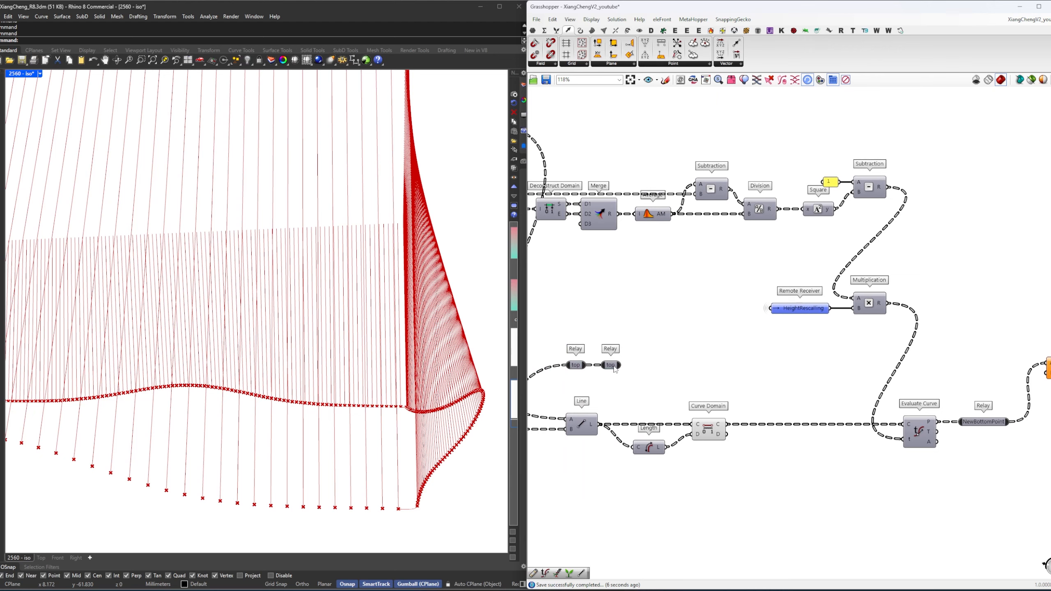
Move the last top relay beside the new Line, wiring top to input A and NewBottomPoint to input B.
drag(614, 367, 1003, 377)
right_drag(1045, 340, 772, 339)
scroll(739, 361, up, 2)
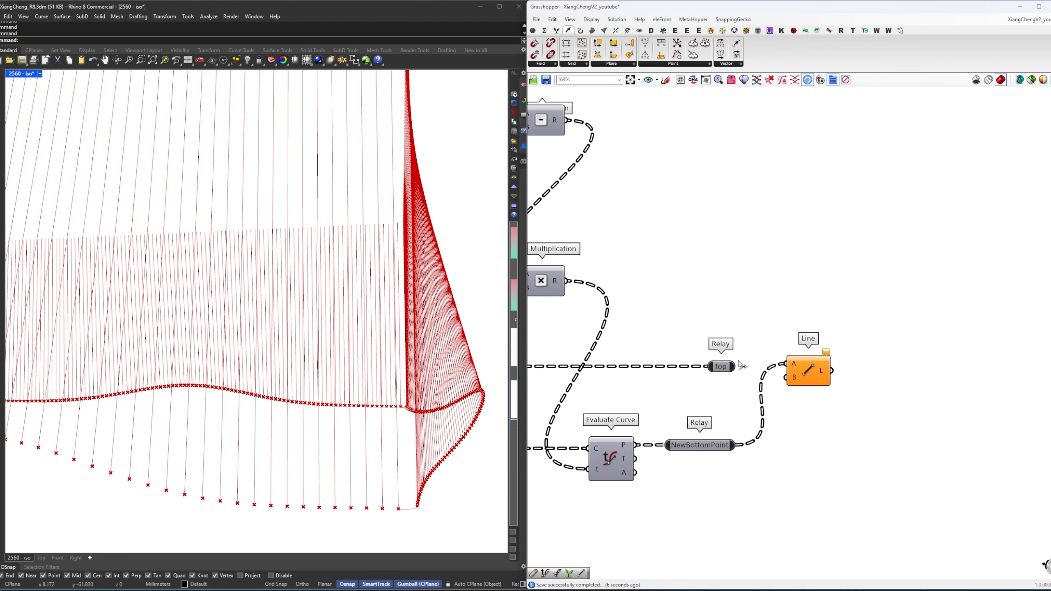
drag(813, 374, 785, 383)
right_drag(853, 381, 763, 375)
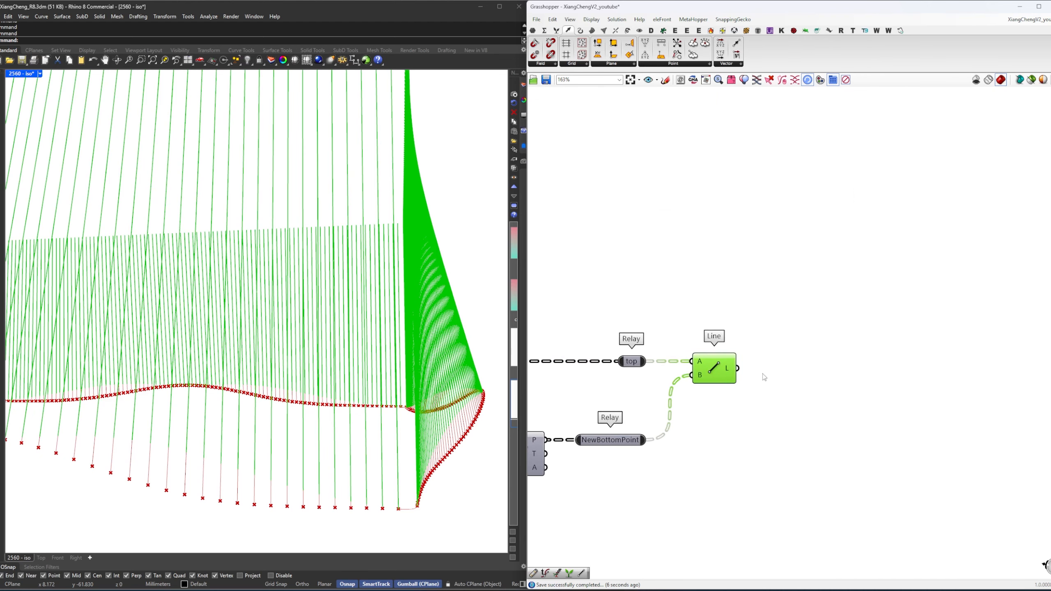
Add an Evaluate Curve component fed by the new Line and reparameterize its C input.
click(761, 379)
right_drag(748, 435, 889, 414)
drag(876, 421, 821, 320)
right_drag(950, 309, 776, 321)
click(794, 353)
double_click(795, 354)
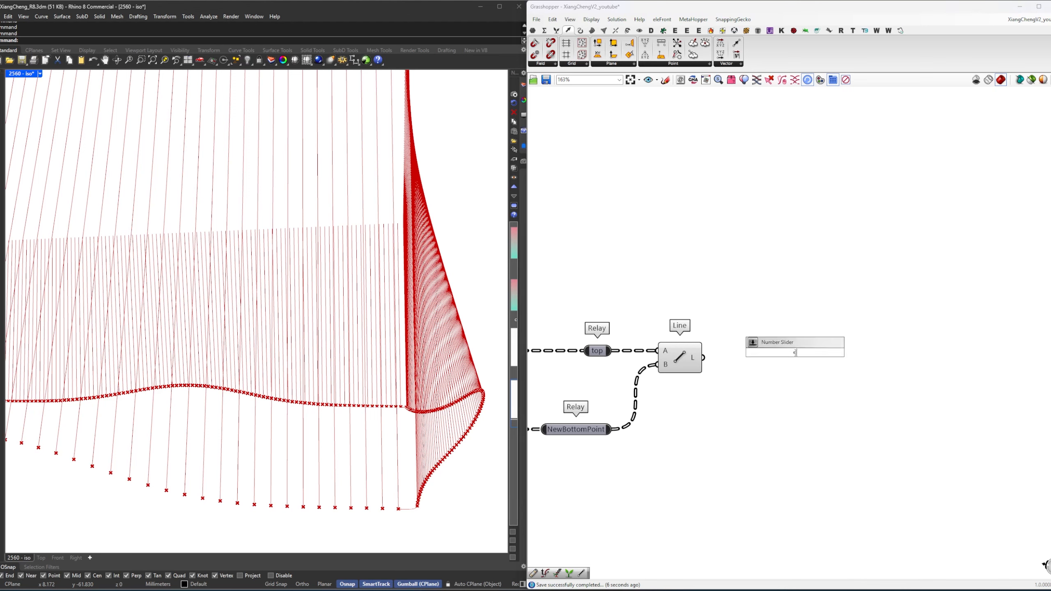
text(eval)
click(795, 332)
drag(790, 352, 776, 380)
right_click(755, 358)
click(778, 455)
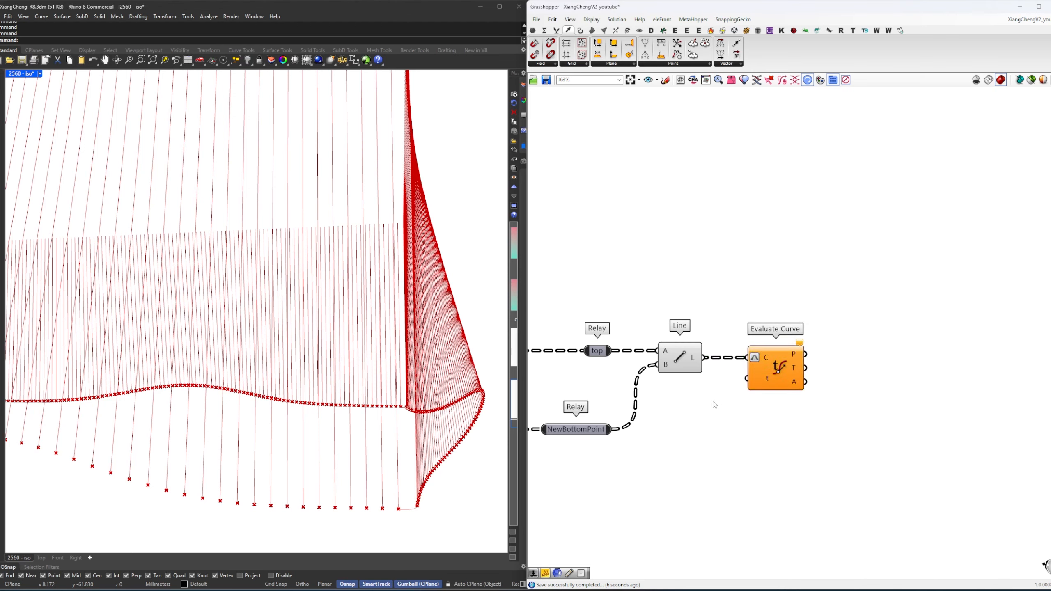
Feed a panel containing 0.5 into the new Evaluate Curve's t input and turn off the new Line's preview.
double_click(713, 399)
text(0.5)
key(Return)
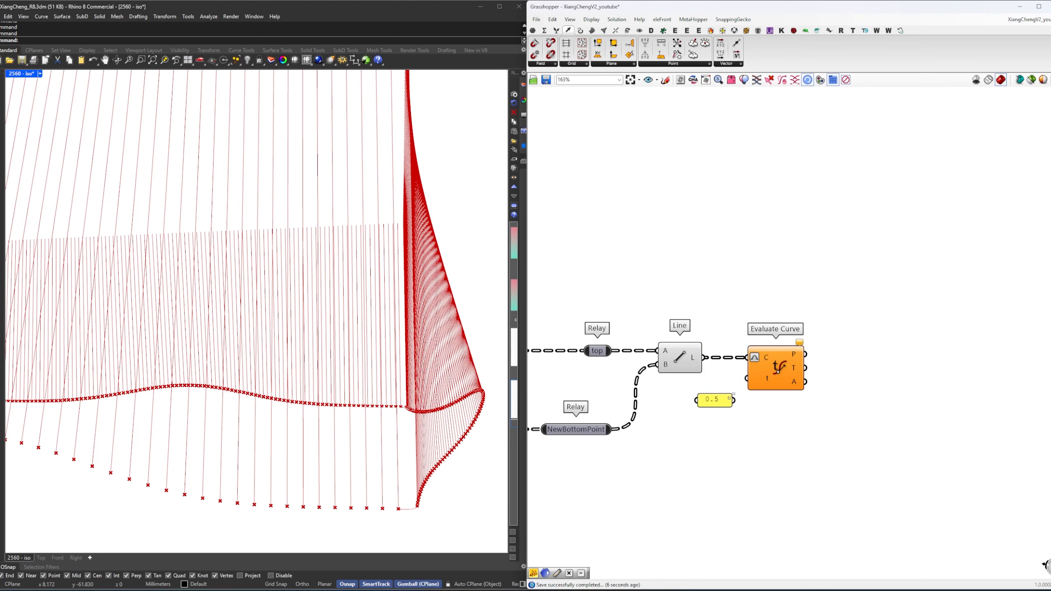
drag(729, 400, 610, 286)
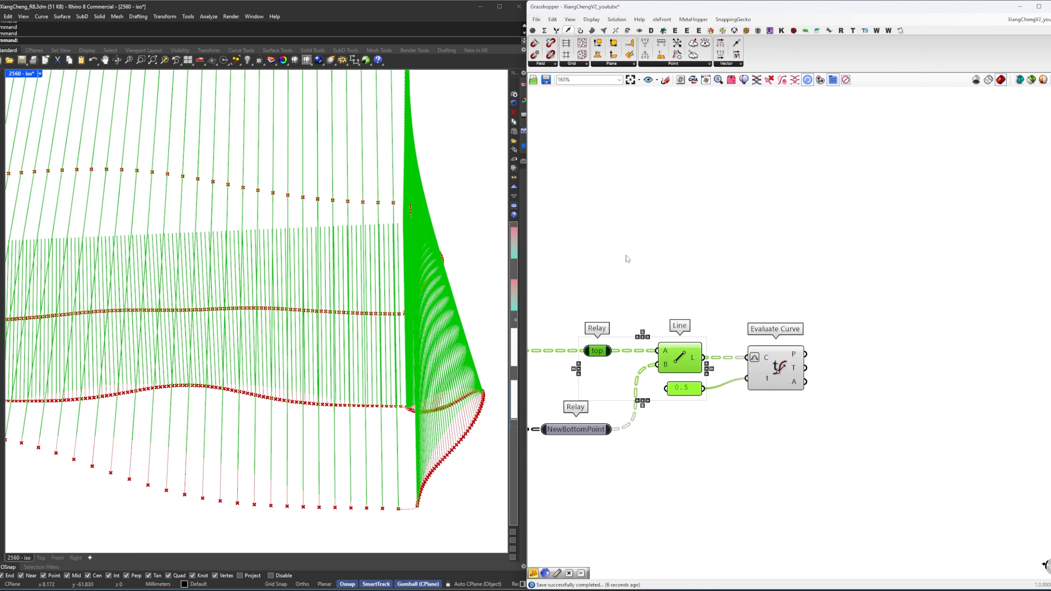
right_click(631, 257)
click(656, 273)
click(617, 286)
mouse_move(361, 323)
right_down()
mouse_move(359, 339)
mouse_move(369, 306)
right_up()
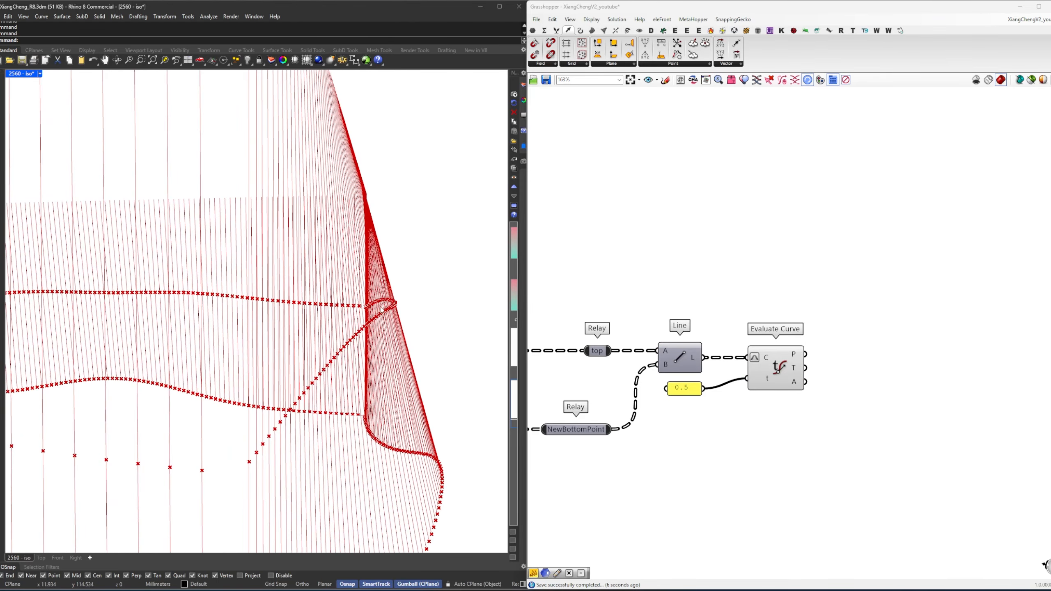
Add a Move component and connect the new Evaluate Curve's P output to its G input.
click(775, 365)
right_drag(776, 365, 725, 373)
click(827, 368)
double_click(827, 367)
text(mo)
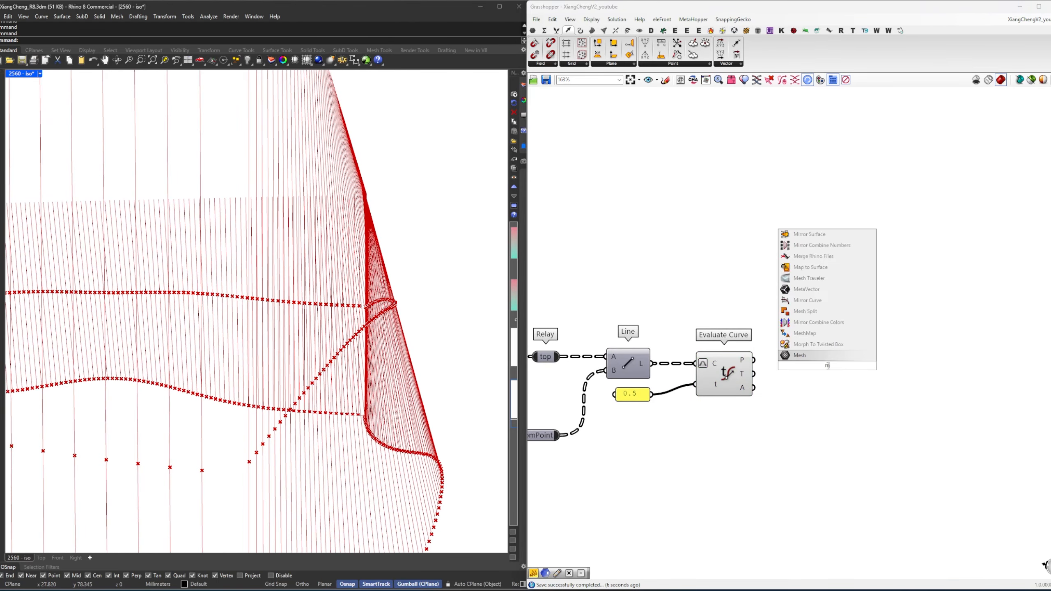
click(805, 356)
drag(754, 360, 880, 369)
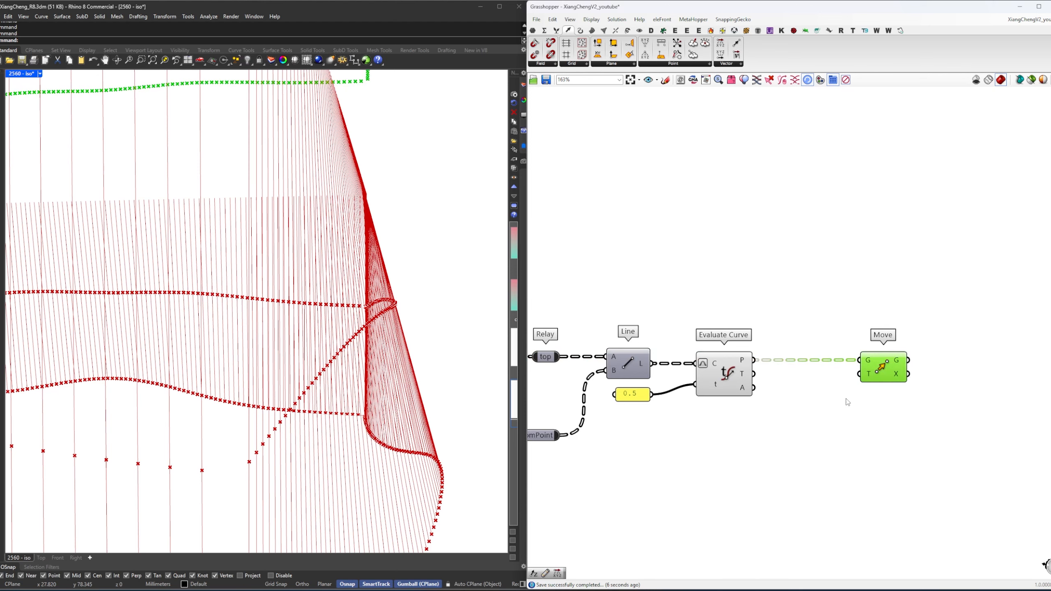
Add a second relay fed by the existing relay branching off the vector relay, placing it right beside its source.
click(842, 405)
scroll(814, 403, down, 5)
right_drag(725, 427, 989, 394)
right_drag(677, 370, 983, 353)
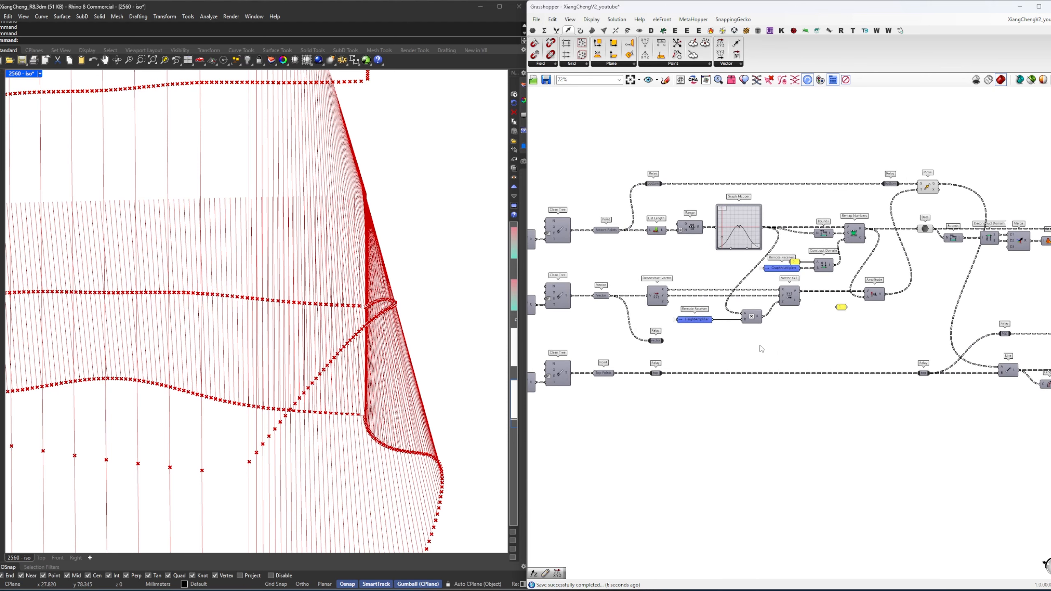
scroll(672, 345, up, 3)
scroll(672, 346, up, 2)
drag(656, 336, 686, 336)
scroll(715, 349, down, 6)
right_drag(713, 349, 587, 383)
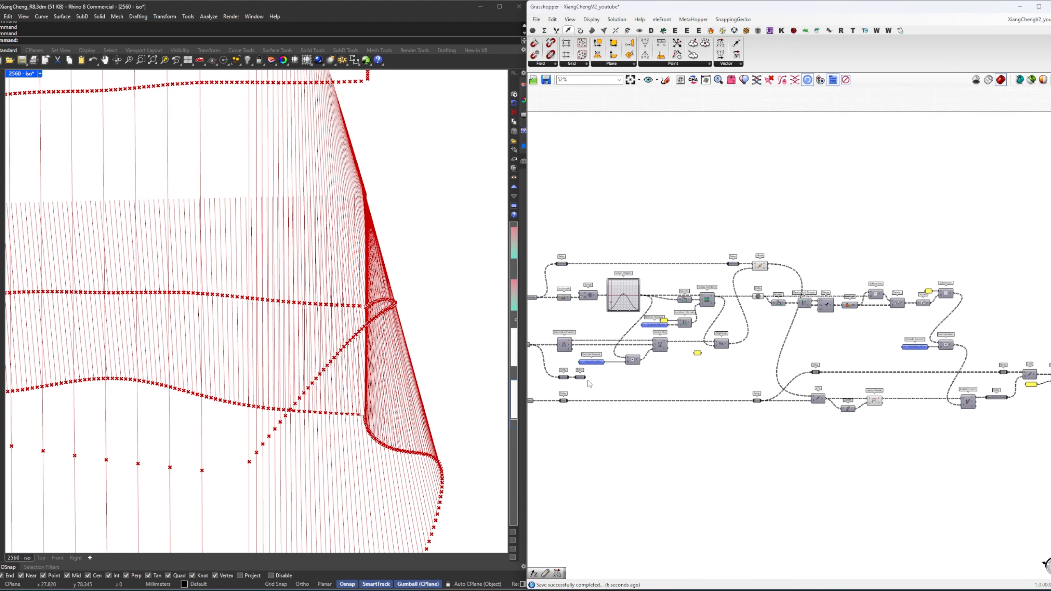
Move the new vector relay along the graph to just below the top relay beside the newest Line component.
drag(582, 382, 1003, 388)
right_drag(1009, 393, 713, 426)
scroll(832, 416, up, 3)
click(831, 416)
scroll(739, 383, up, 2)
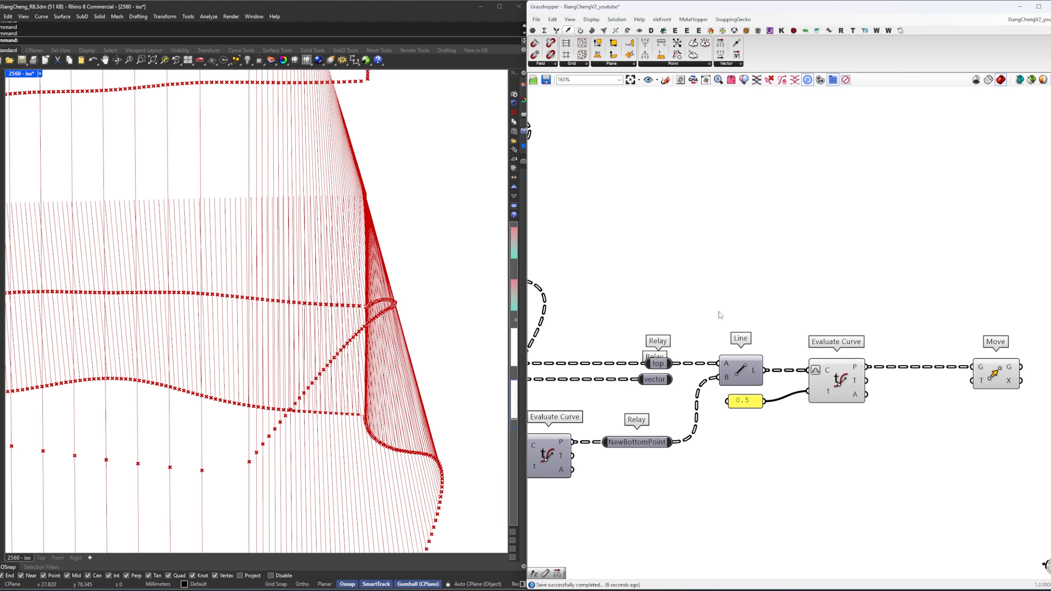
Add a Relay component fed by the moved vector relay and place it below the 0.5 panel.
double_click(721, 427)
text(relay)
key(Return)
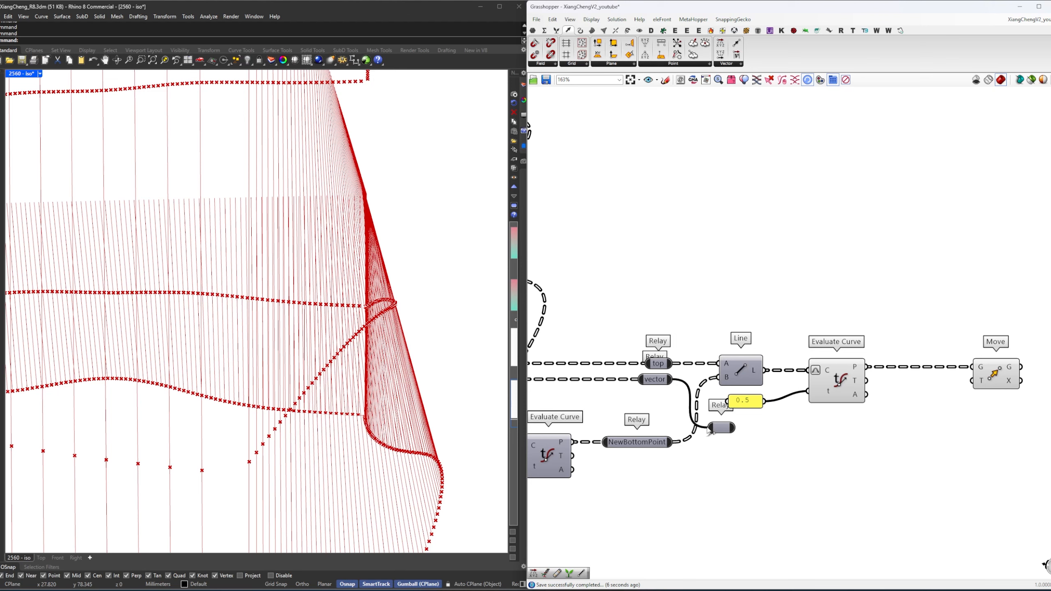
drag(707, 429, 709, 428)
drag(723, 429, 747, 443)
right_drag(795, 440, 714, 430)
click(742, 438)
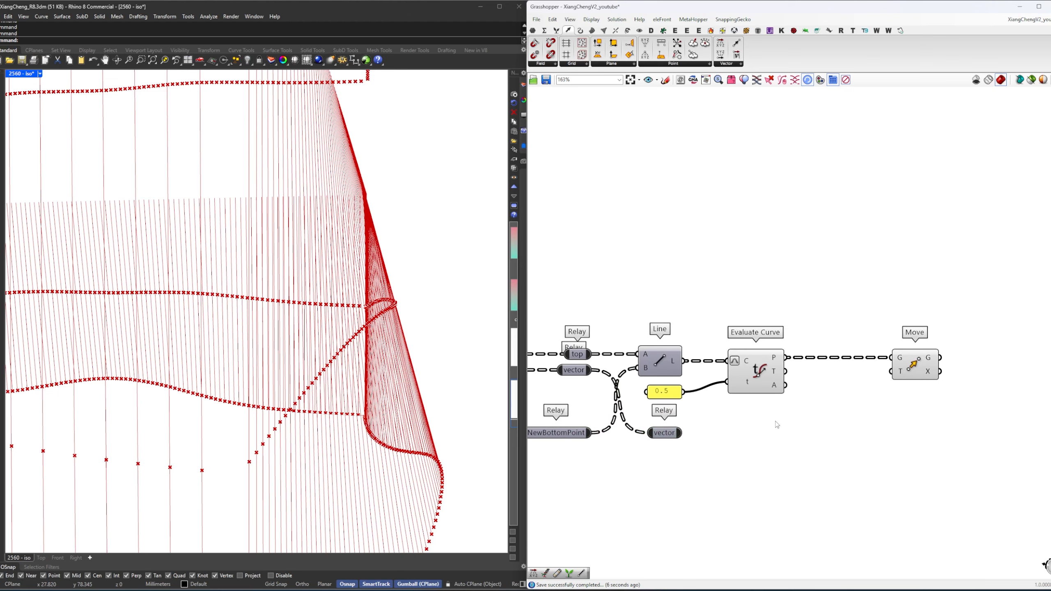
double_click(756, 429)
click(746, 459)
double_click(733, 455)
click(728, 476)
right_drag(406, 457, 294, 373)
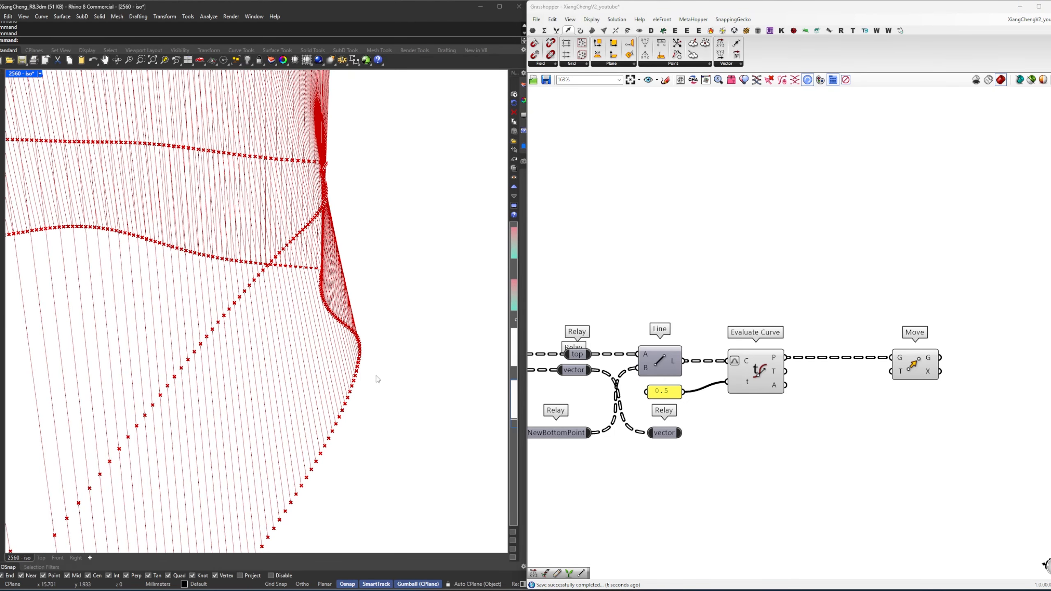
click(913, 366)
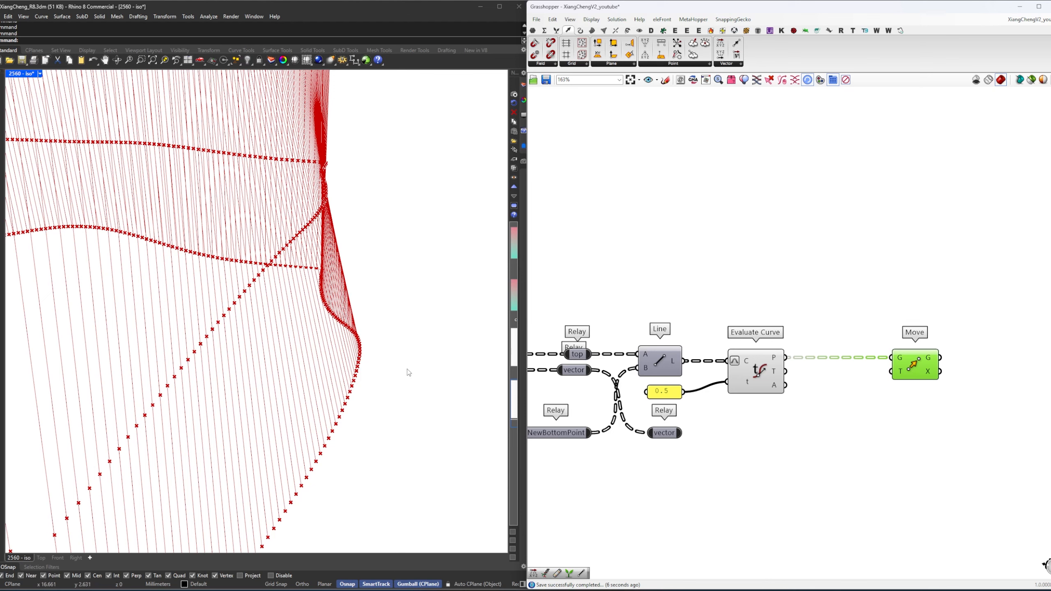
Add a Reverse component fed by the vector relay and connect its V output to the Move's T input.
scroll(722, 434, up, 1)
double_click(723, 435)
text(rev)
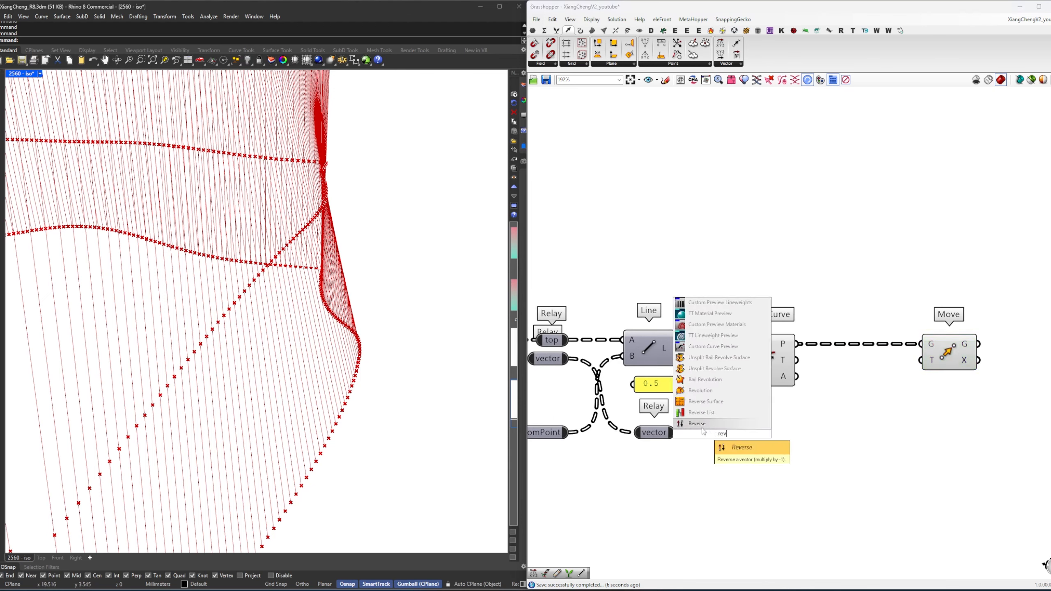
click(704, 427)
drag(677, 433, 768, 436)
right_drag(845, 419, 791, 430)
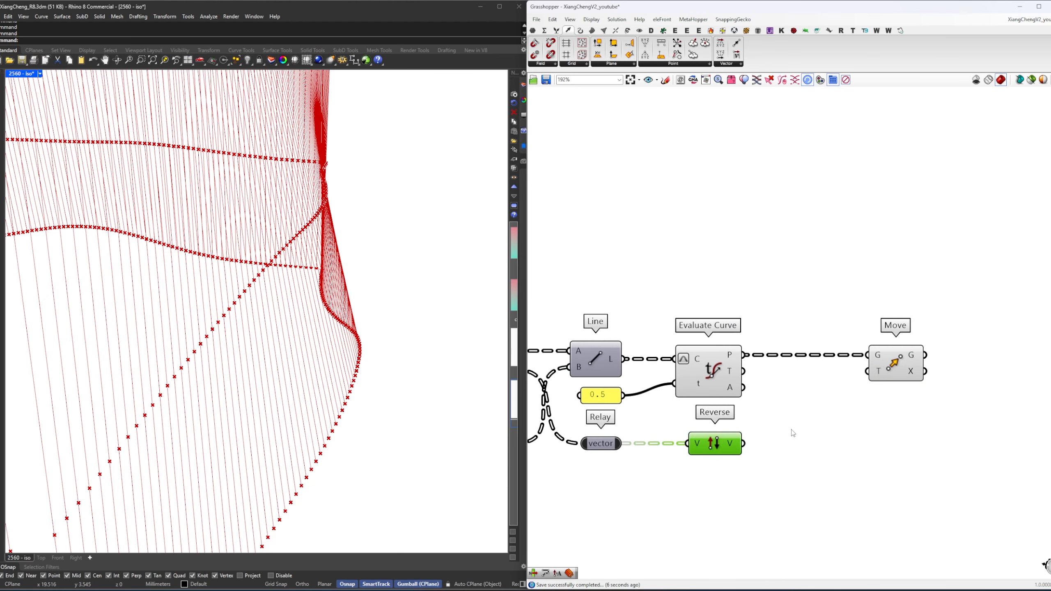
drag(745, 444, 872, 379)
Compare the Evaluate Curve midpoints with the moved points around the building outline in the Rhino viewport.
right_drag(280, 234, 311, 356)
right_drag(344, 304, 364, 314)
click(700, 361)
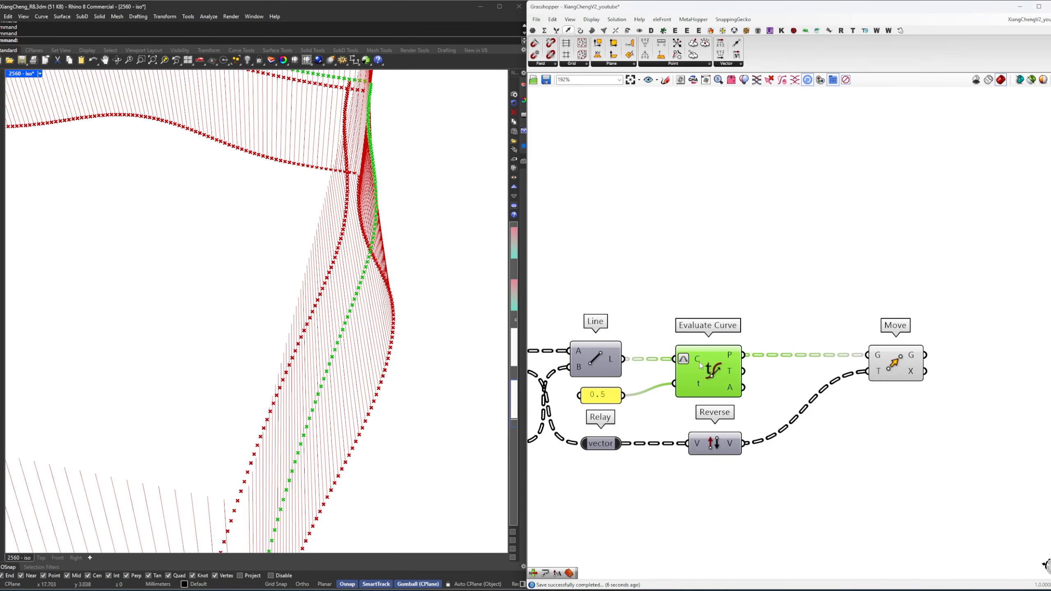
click(912, 367)
right_drag(339, 268, 355, 299)
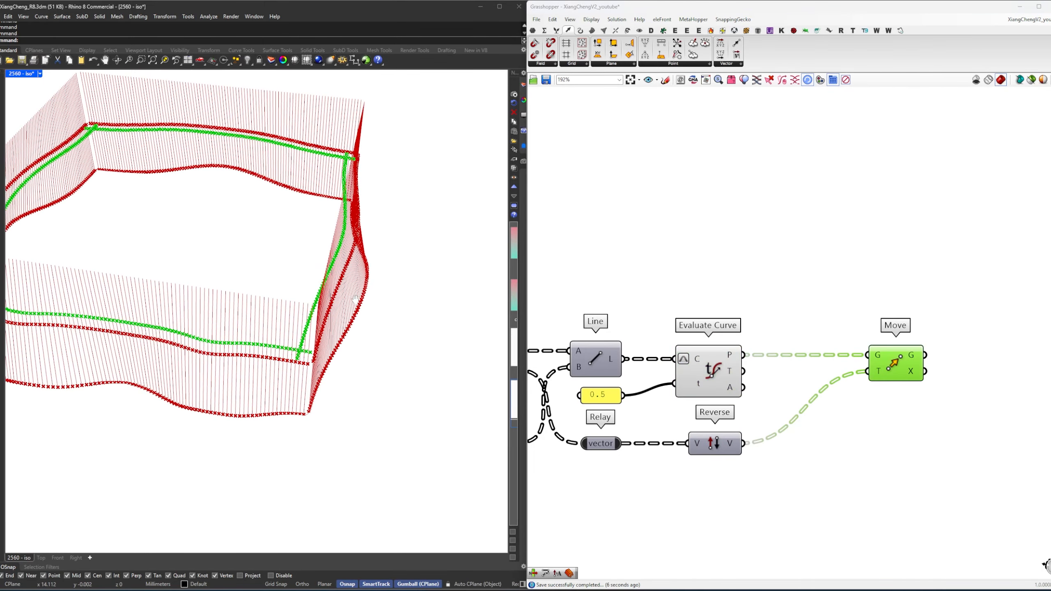
click(781, 452)
right_drag(754, 361, 775, 452)
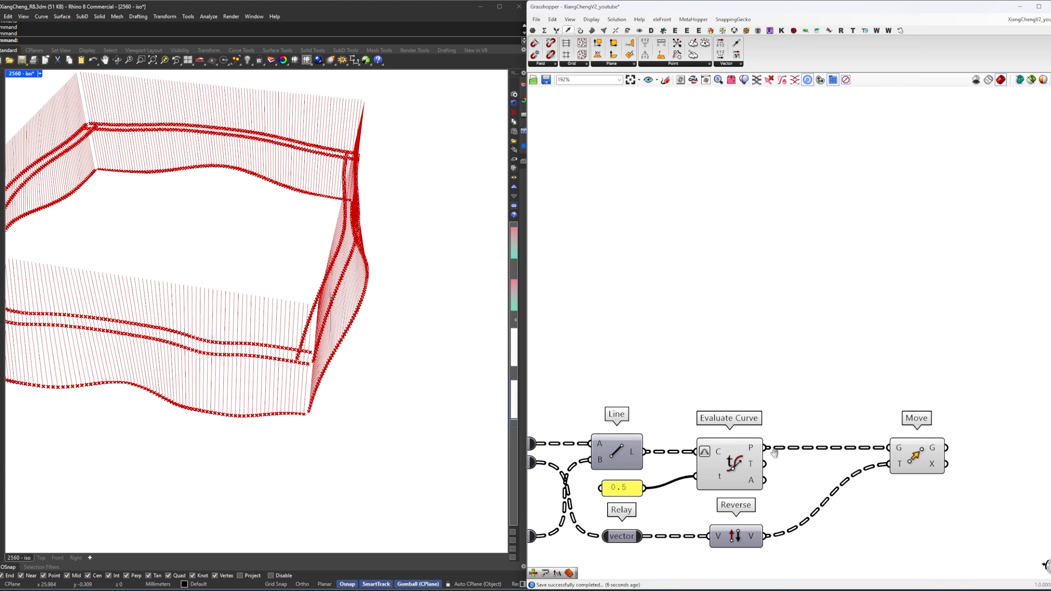
right_drag(717, 377, 779, 367)
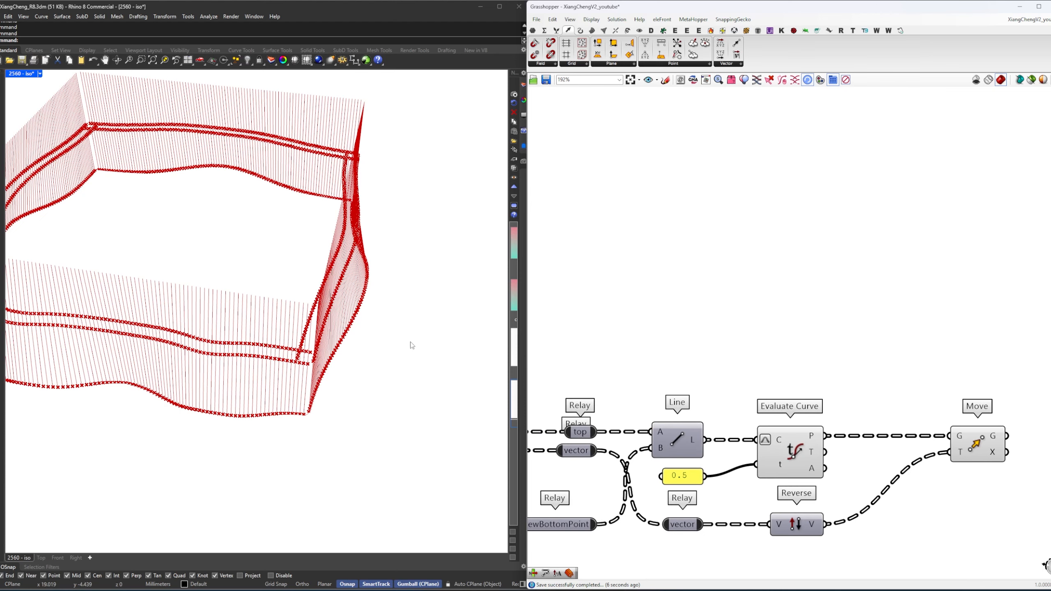
scroll(323, 283, up, 2)
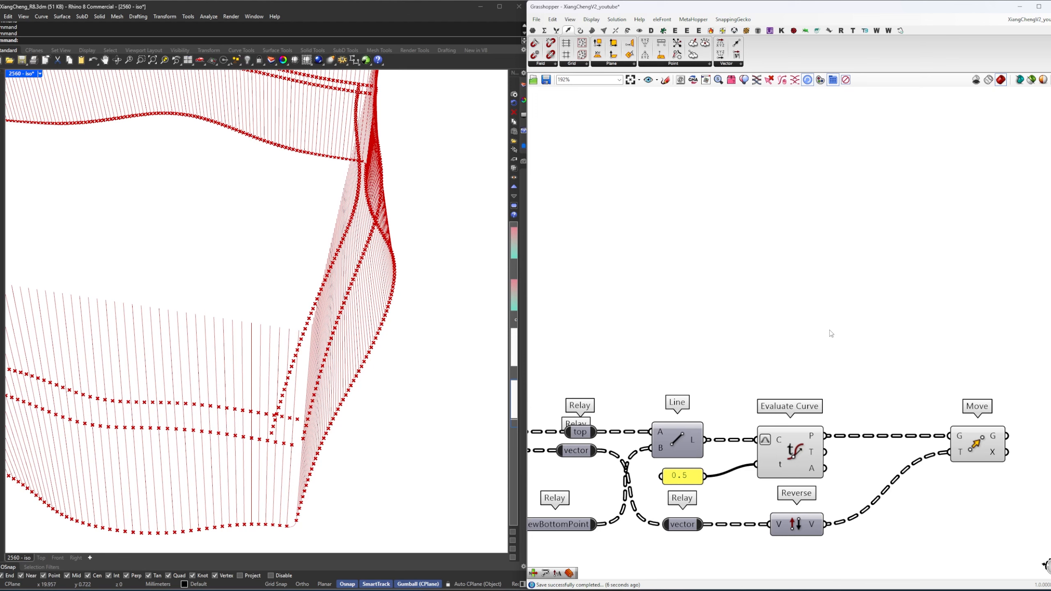
Add a Brep Closest Point component above Evaluate Curve and connect Evaluate Curve's P output to its P input.
double_click(785, 330)
text(brep)
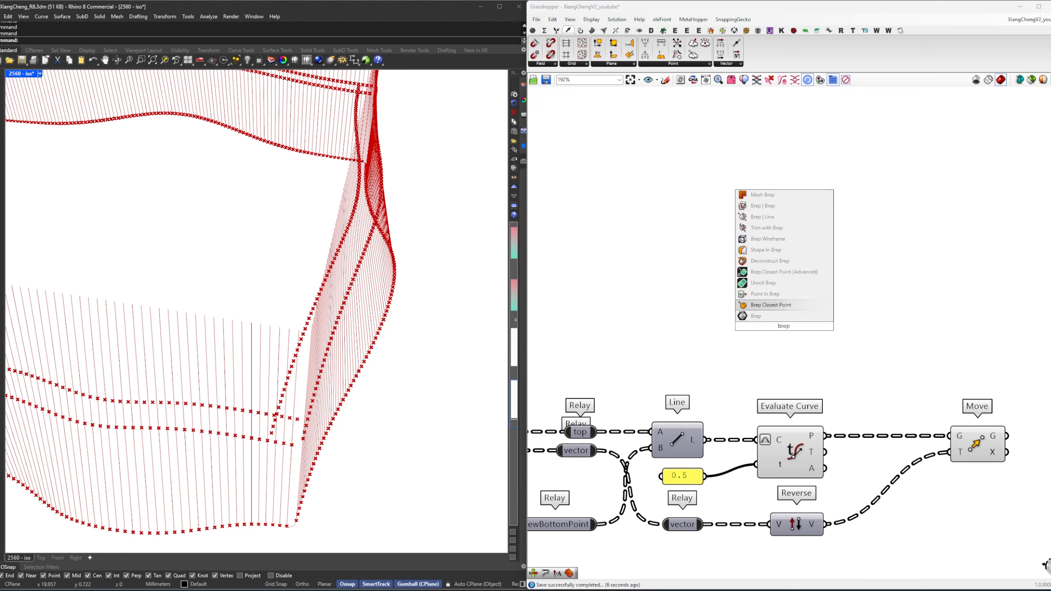
key(Return)
right_drag(740, 348, 583, 335)
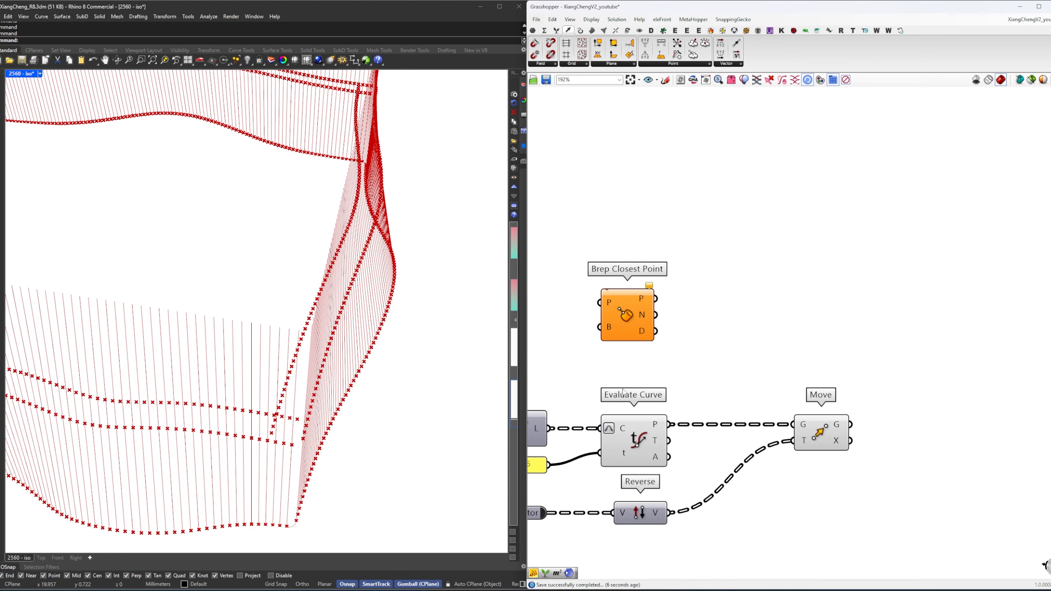
click(625, 448)
right_drag(741, 331, 700, 336)
click(585, 291)
drag(586, 294, 712, 295)
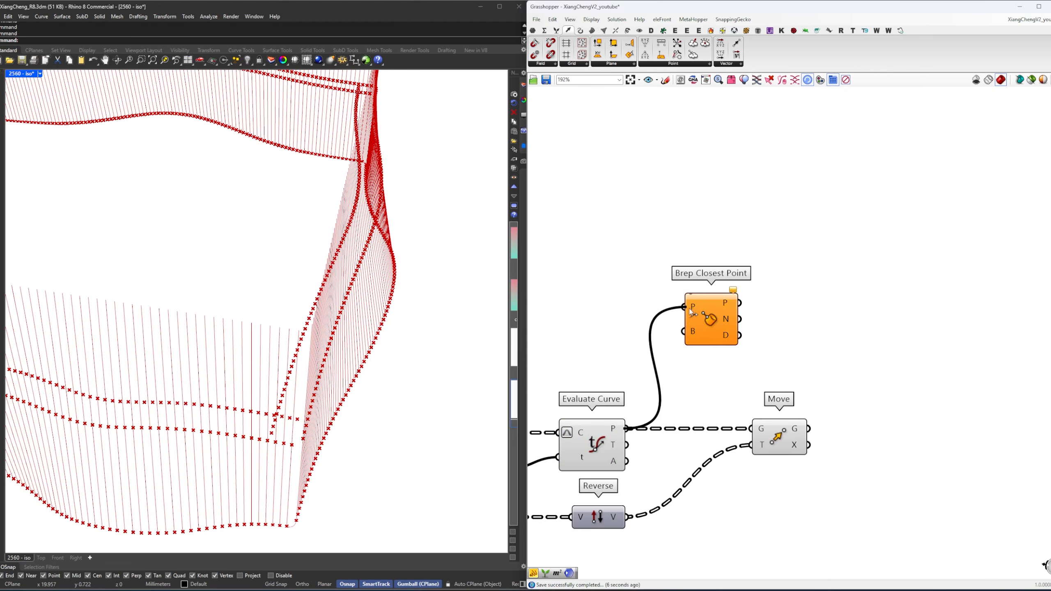
drag(689, 308, 690, 306)
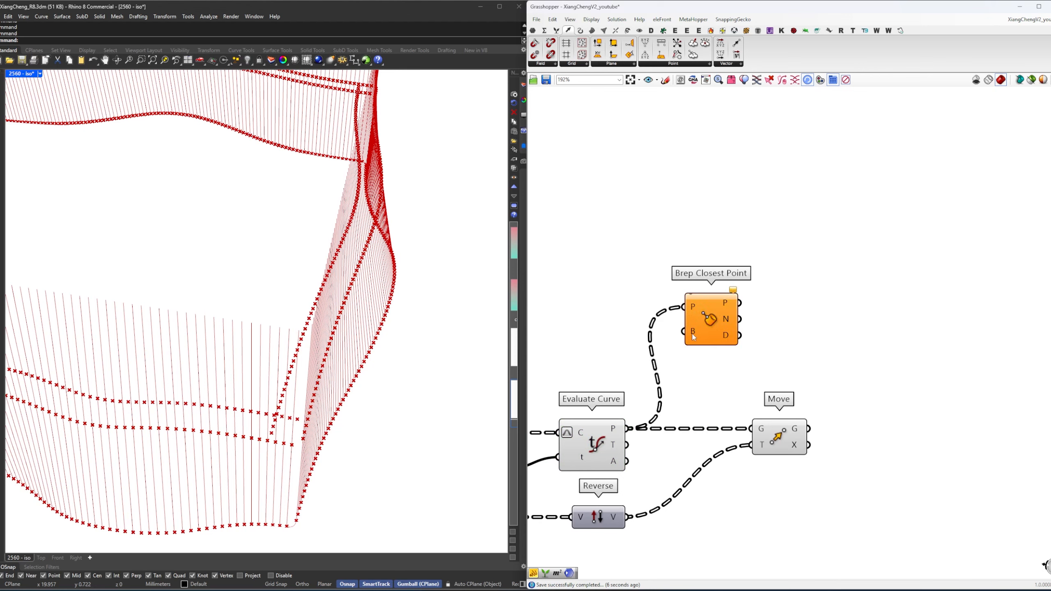
Add a Remote Receiver beside Brep Closest Point and link it to Box.
right_drag(695, 336, 859, 351)
double_click(741, 337)
text(6)
key(Return)
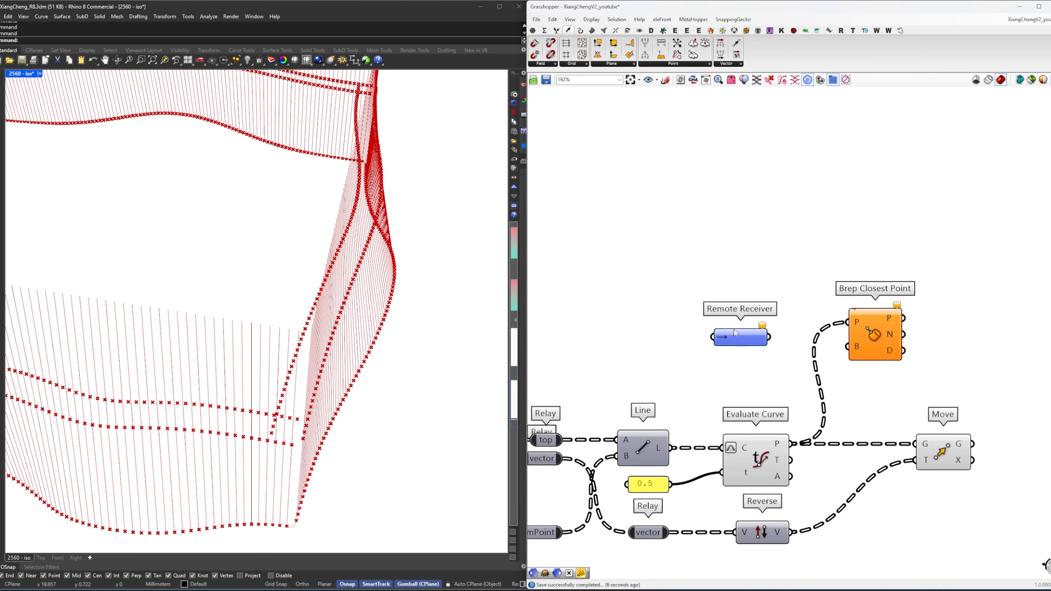
right_click(744, 342)
mouse_move(778, 399)
click(895, 401)
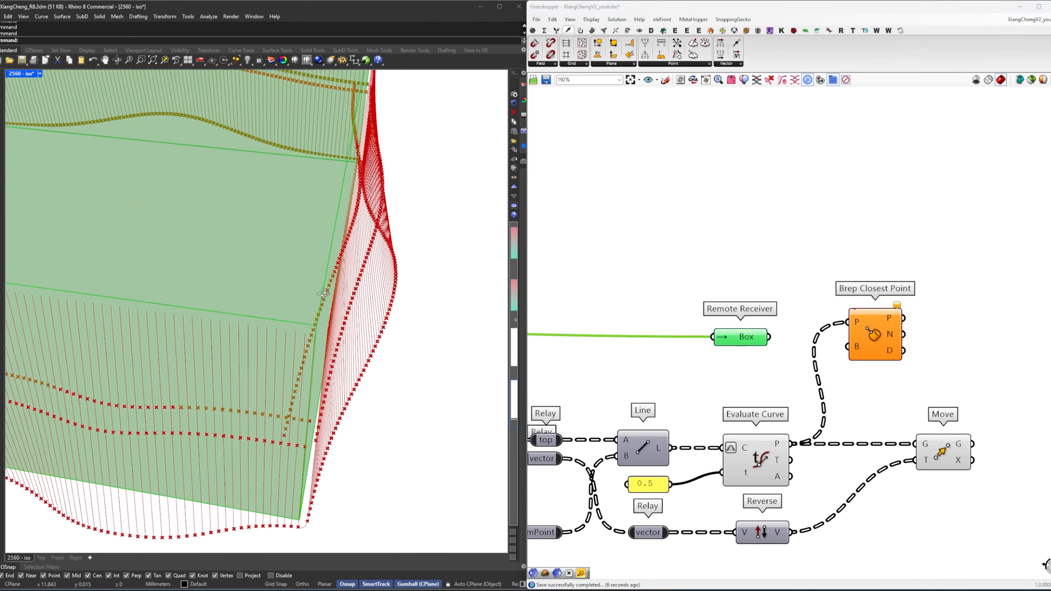
right_click(820, 261)
click(832, 276)
right_drag(795, 278, 737, 280)
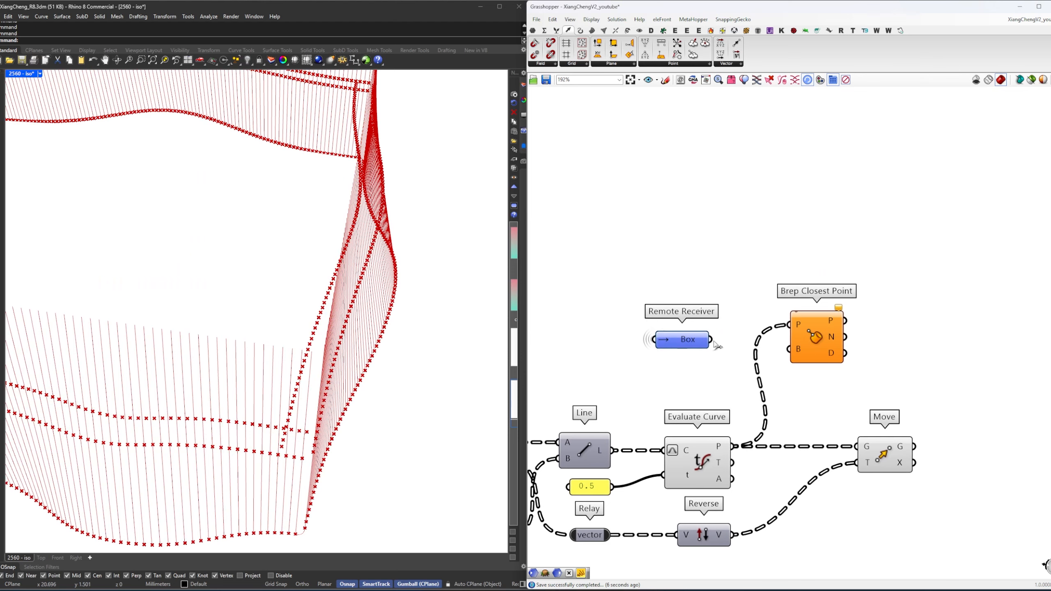
Connect the Box receiver to Brep Closest Point's B input and reposition Brep Closest Point clear of the receiver.
drag(710, 340, 772, 334)
right_drag(829, 381, 750, 345)
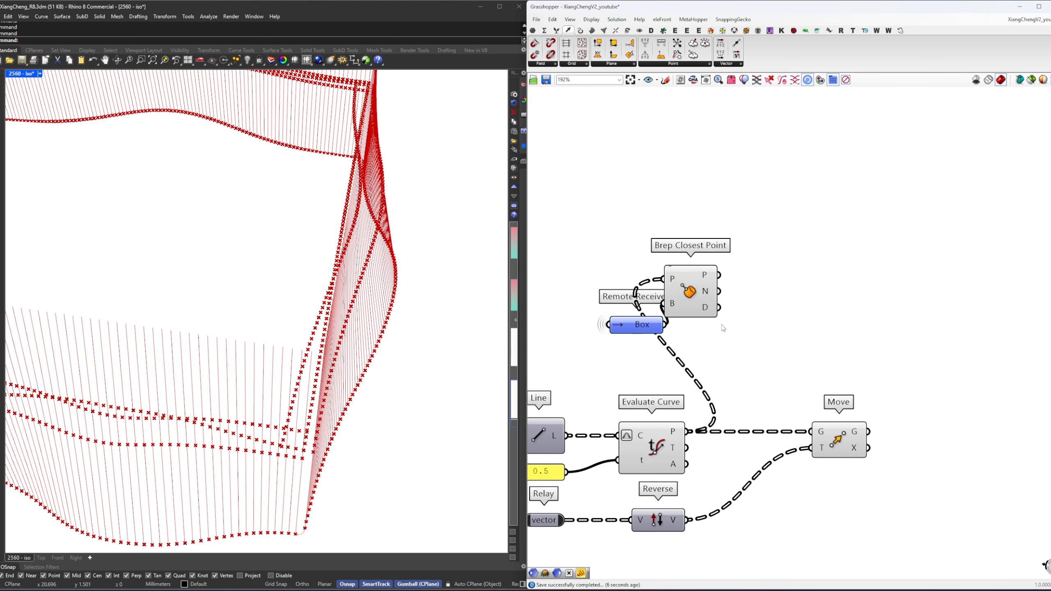
drag(679, 309, 732, 330)
click(756, 353)
right_drag(479, 383, 377, 290)
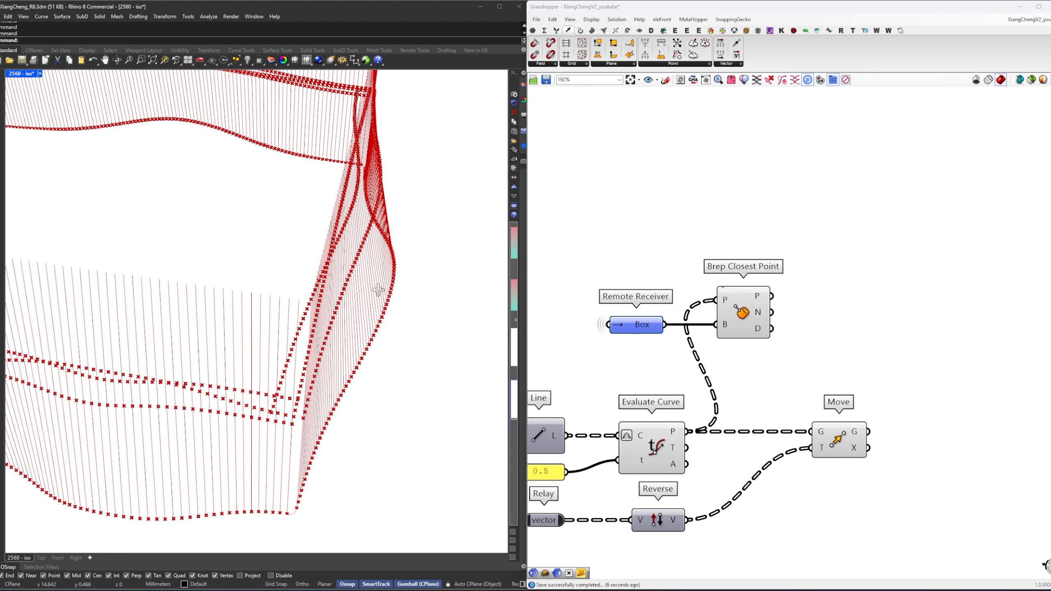
Inspect Brep Closest Point's D distances in a temporary panel and delete the panel.
double_click(855, 266)
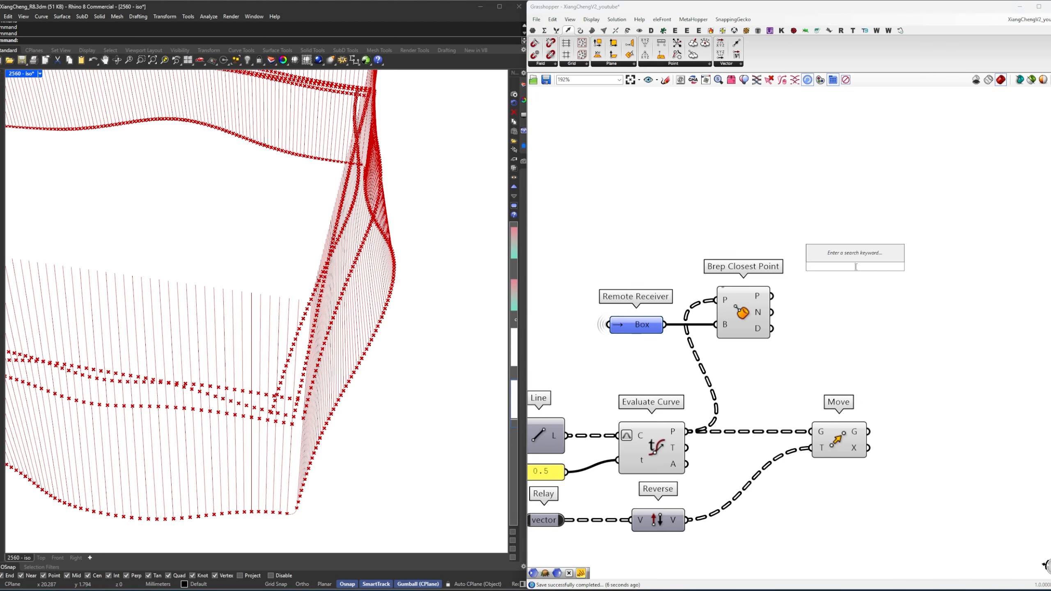
text(//)
key(Return)
drag(771, 329, 862, 235)
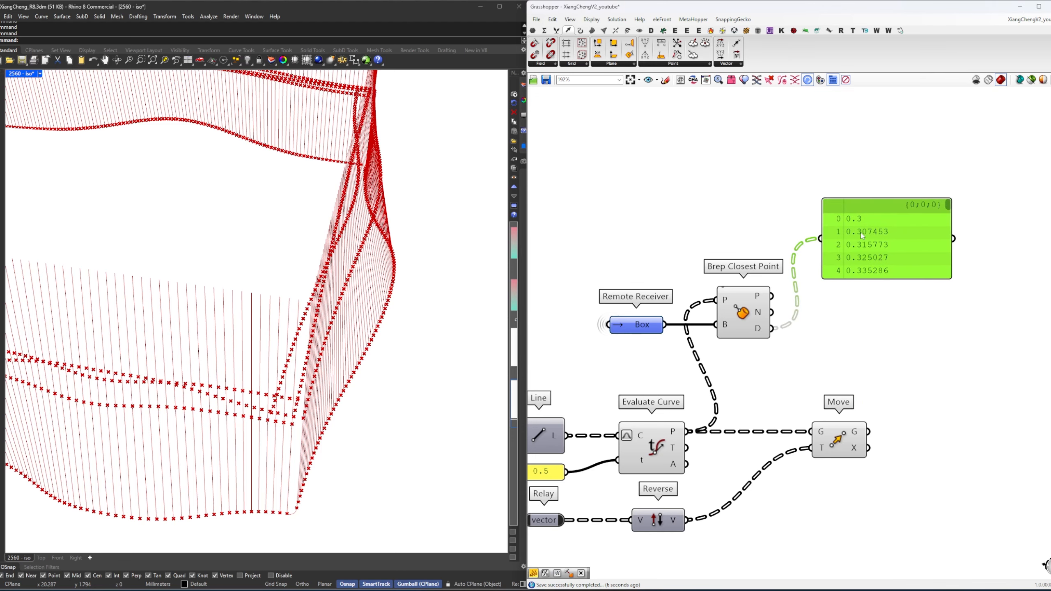
drag(947, 210, 948, 216)
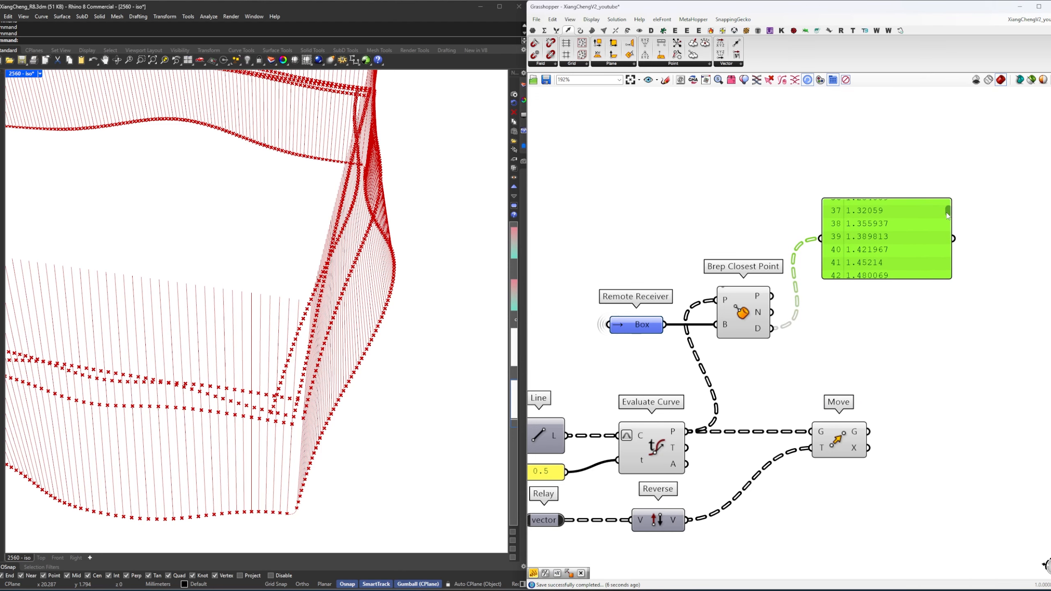
scroll(351, 299, up, 4)
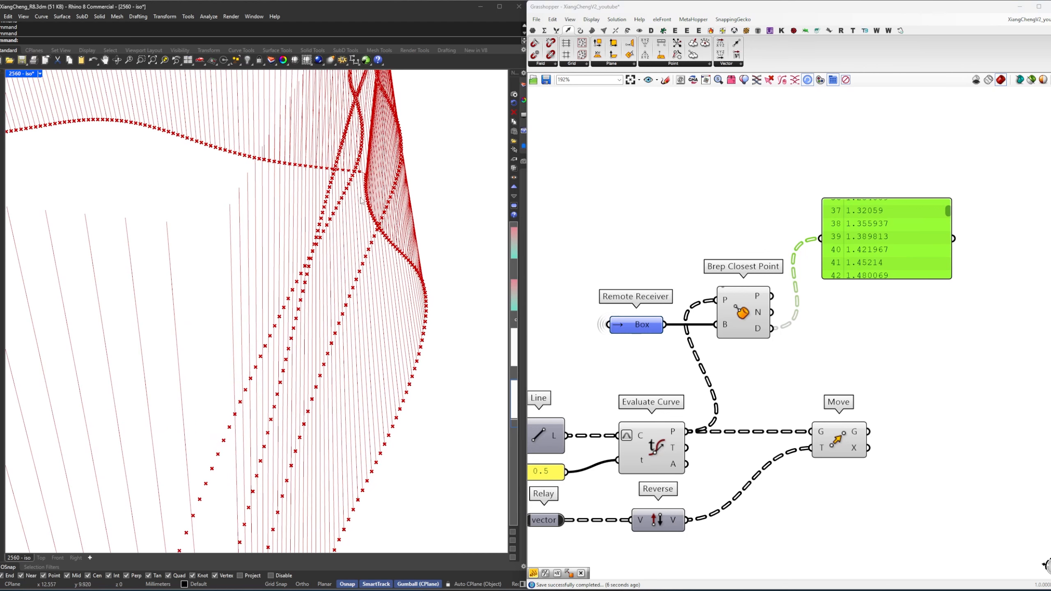
key(Delete)
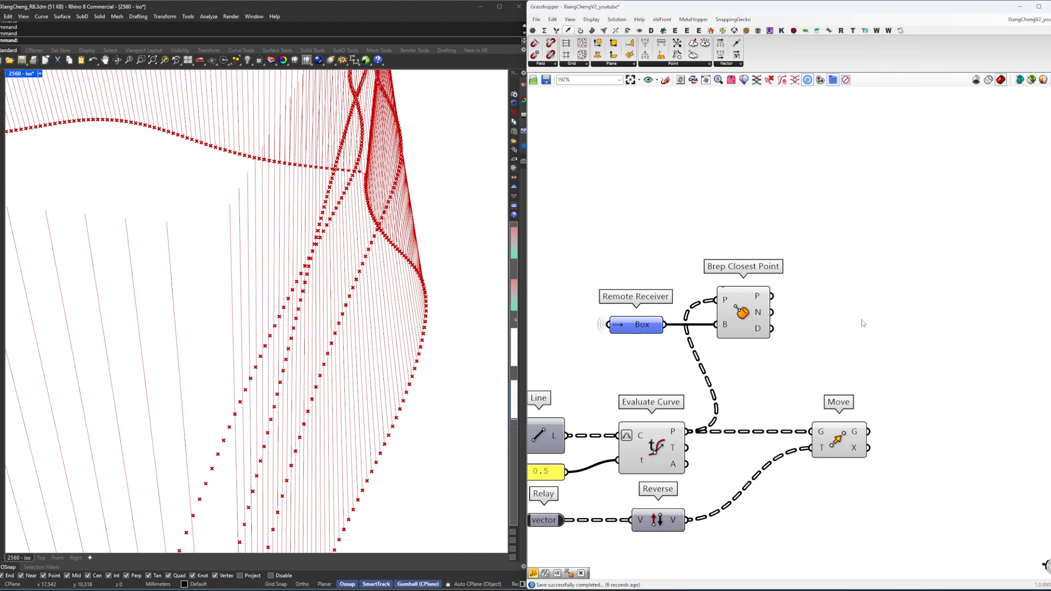
Add a Subtraction component with Brep Closest Point's D output in A and a panel containing 0.3 in B.
double_click(864, 322)
text(-)
key(Return)
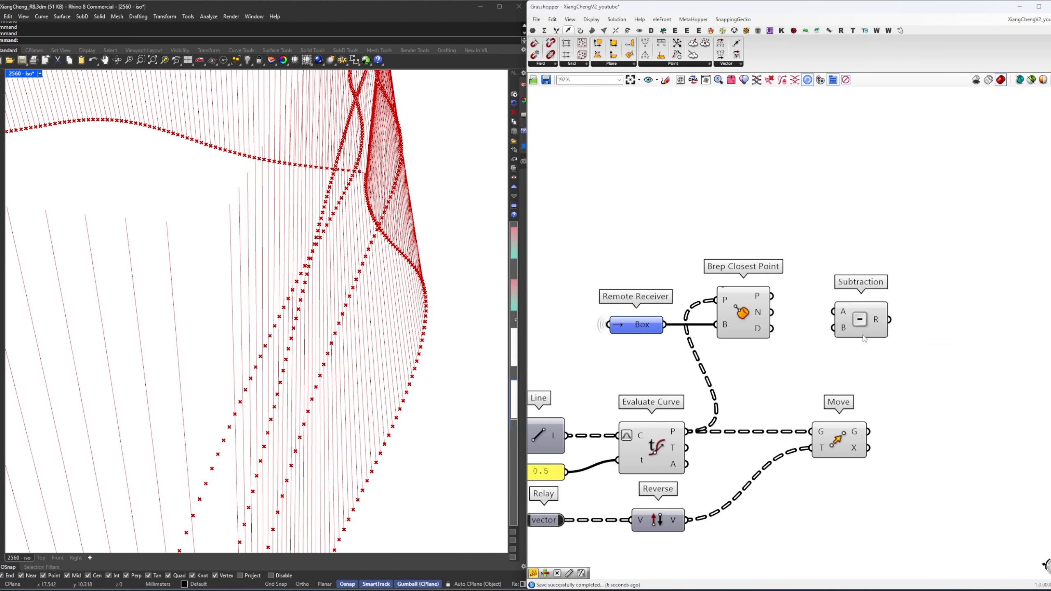
drag(853, 322, 822, 339)
double_click(776, 367)
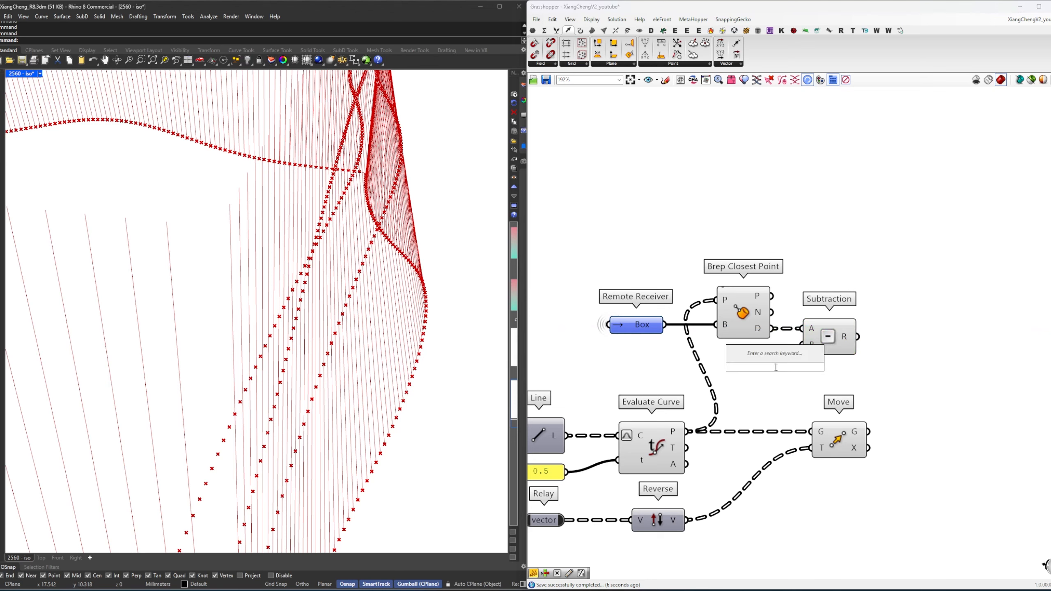
text(//0.3)
key(Return)
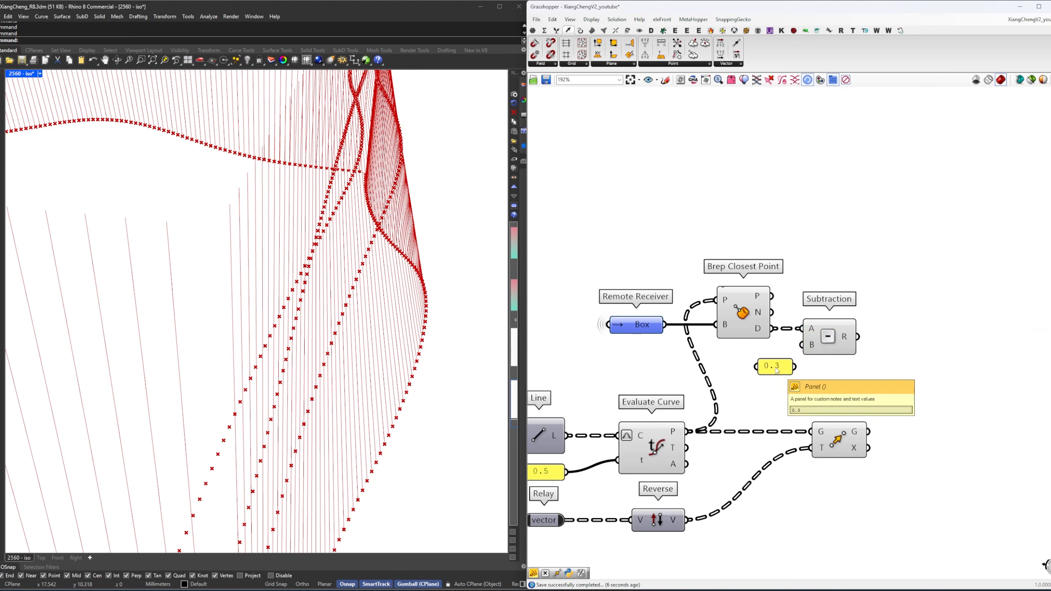
drag(775, 366, 752, 362)
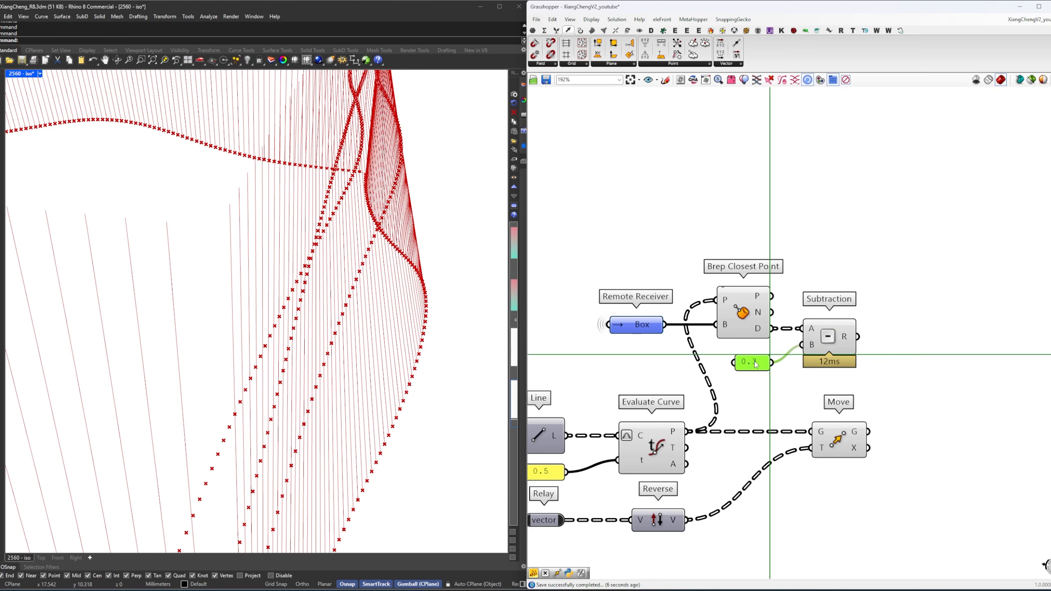
Inspect the Subtraction's R output in a temporary panel and delete the panel.
right_drag(921, 313, 831, 328)
double_click(829, 325)
text(//)
key(Return)
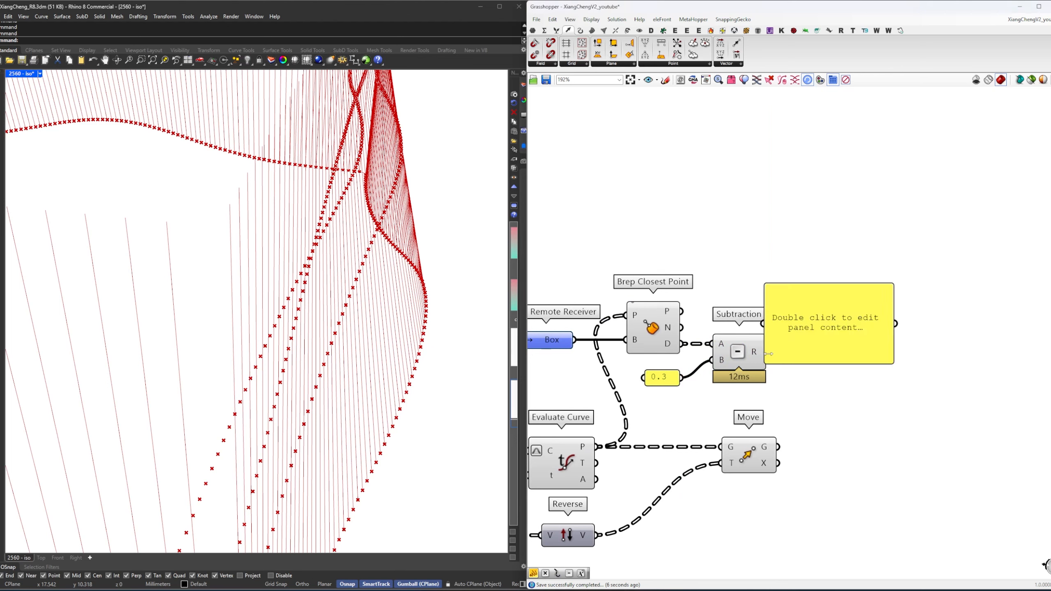
drag(829, 325, 869, 318)
drag(768, 352, 807, 322)
scroll(795, 336, down, 3)
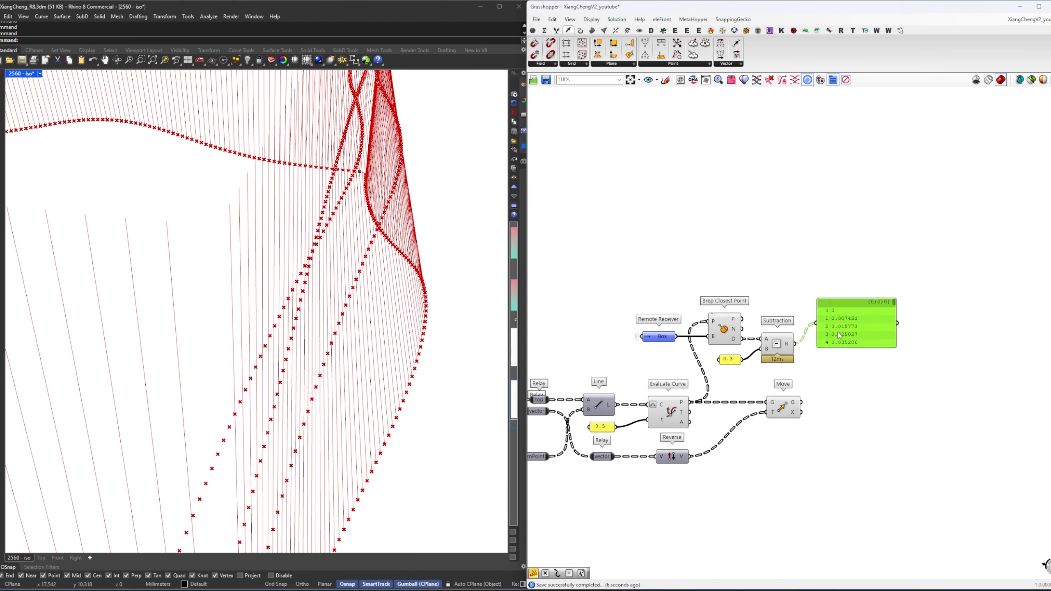
key(Delete)
Make room before Move and add an Amplitude component with Reverse's V output connected to its V input.
drag(763, 416, 814, 417)
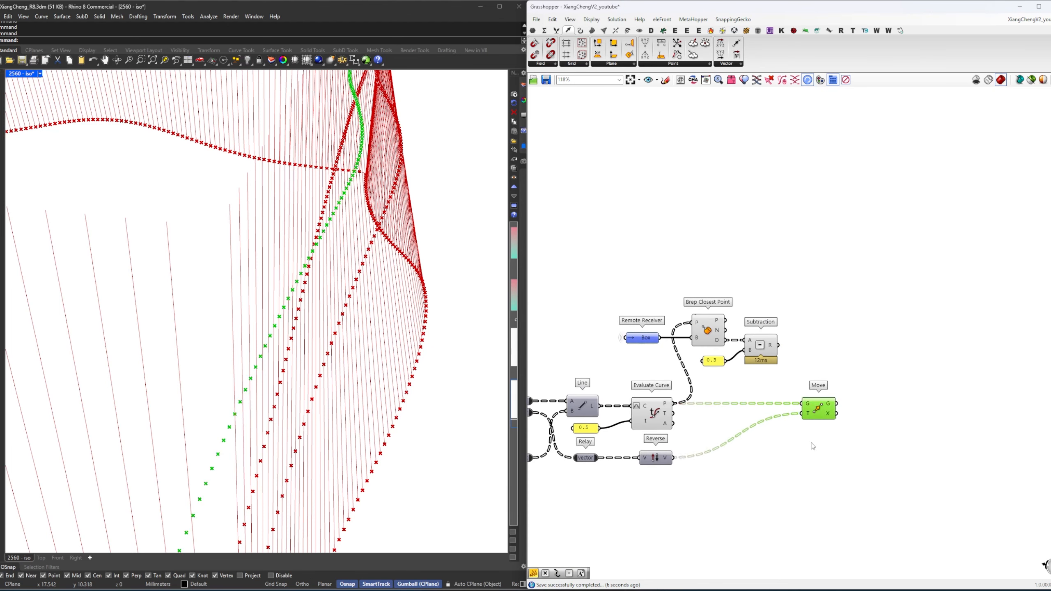
click(811, 446)
click(659, 461)
scroll(665, 462, up, 2)
click(782, 480)
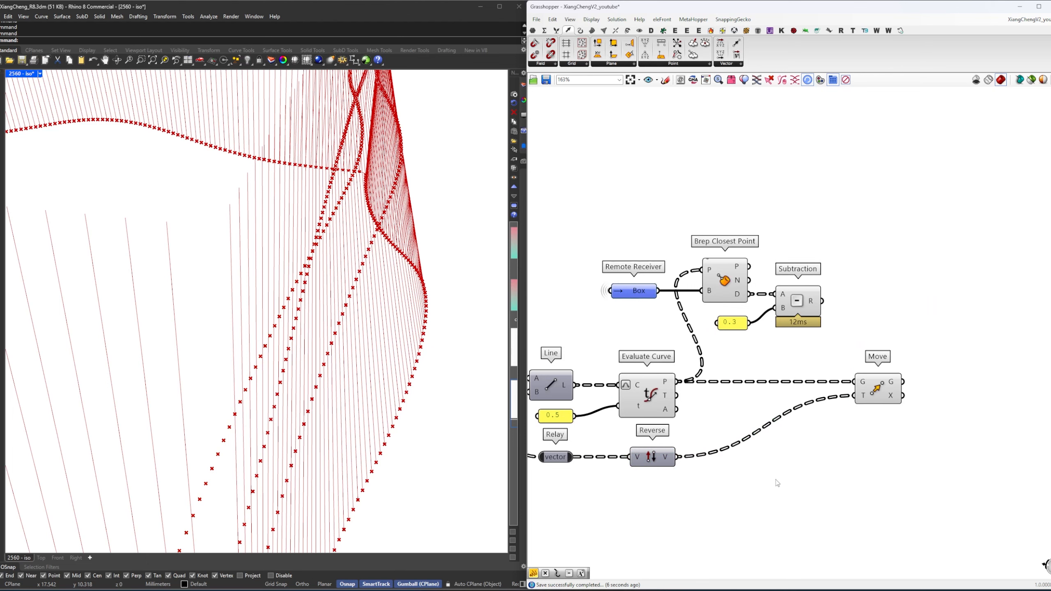
double_click(756, 468)
text(ampl)
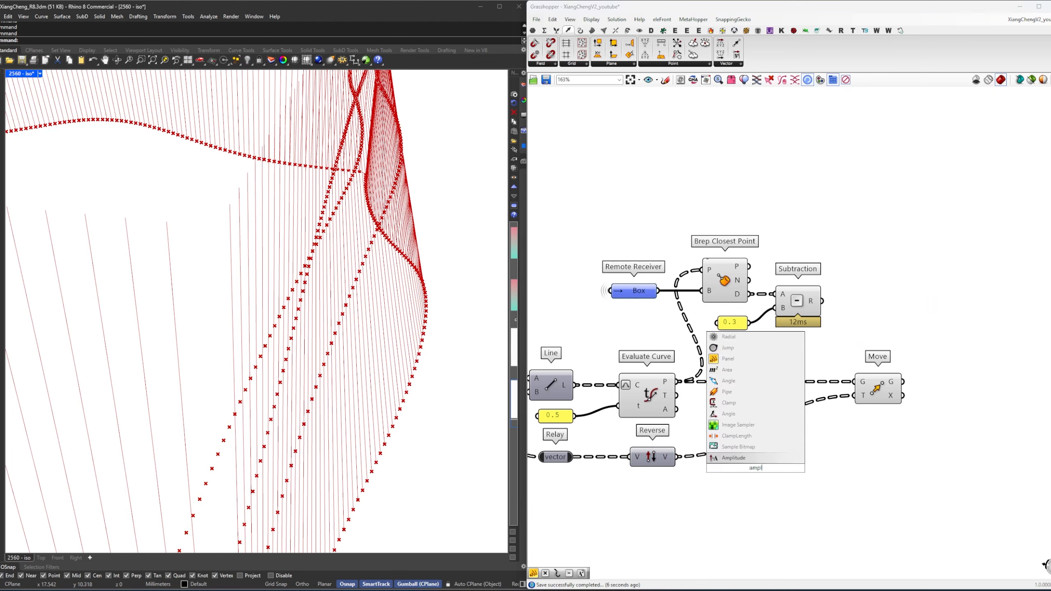
key(Return)
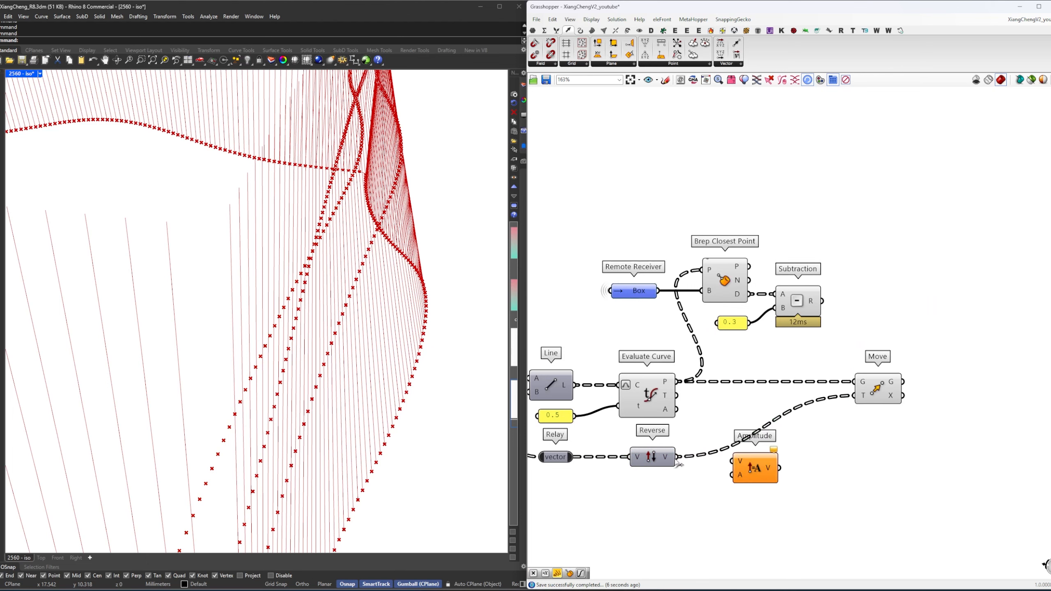
drag(679, 456, 834, 461)
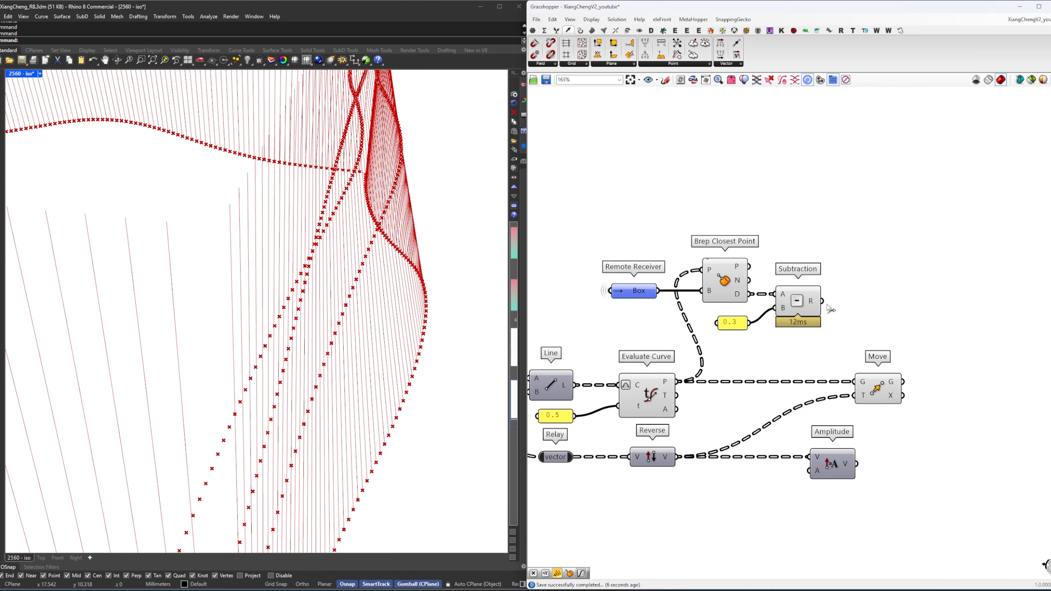
Connect Subtraction's R output to Amplitude's A input and replace Move's T input with Amplitude's V output.
drag(823, 301, 808, 471)
right_drag(915, 439, 872, 437)
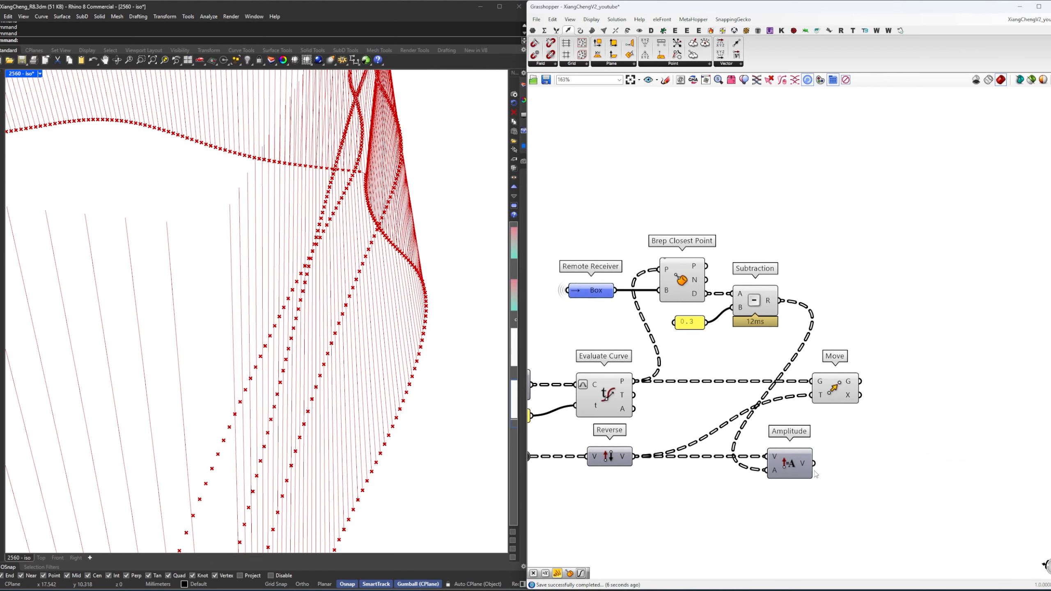
mouse_move(810, 464)
mouse_down()
mouse_move(799, 433)
mouse_move(820, 463)
mouse_up()
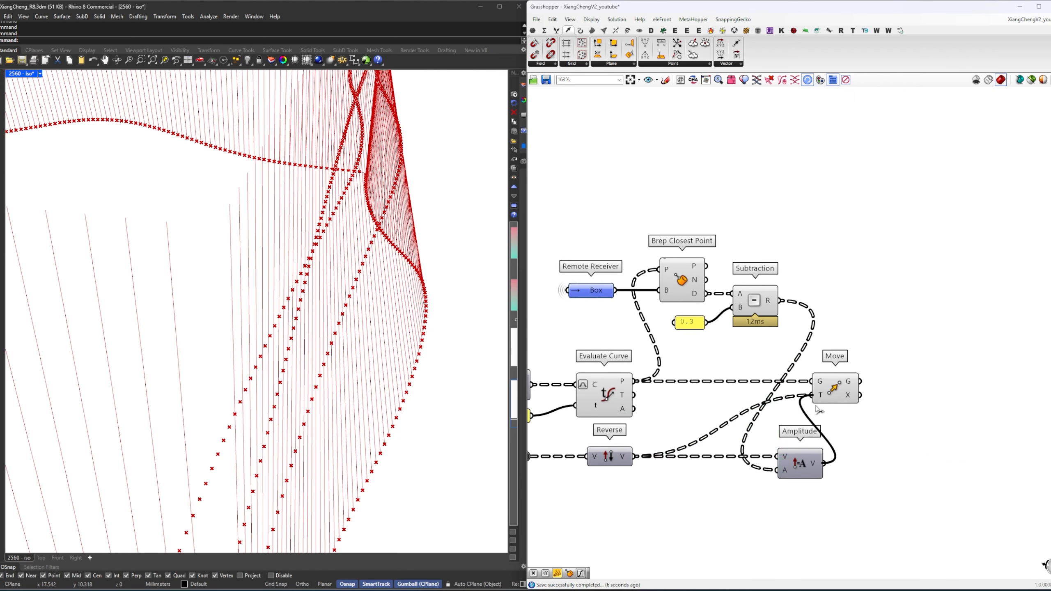
drag(817, 407, 882, 390)
Turn off the preview of the components feeding Move and examine the moved points in the Rhino viewport.
scroll(906, 348, down, 4)
right_drag(819, 379, 829, 385)
drag(880, 477, 689, 241)
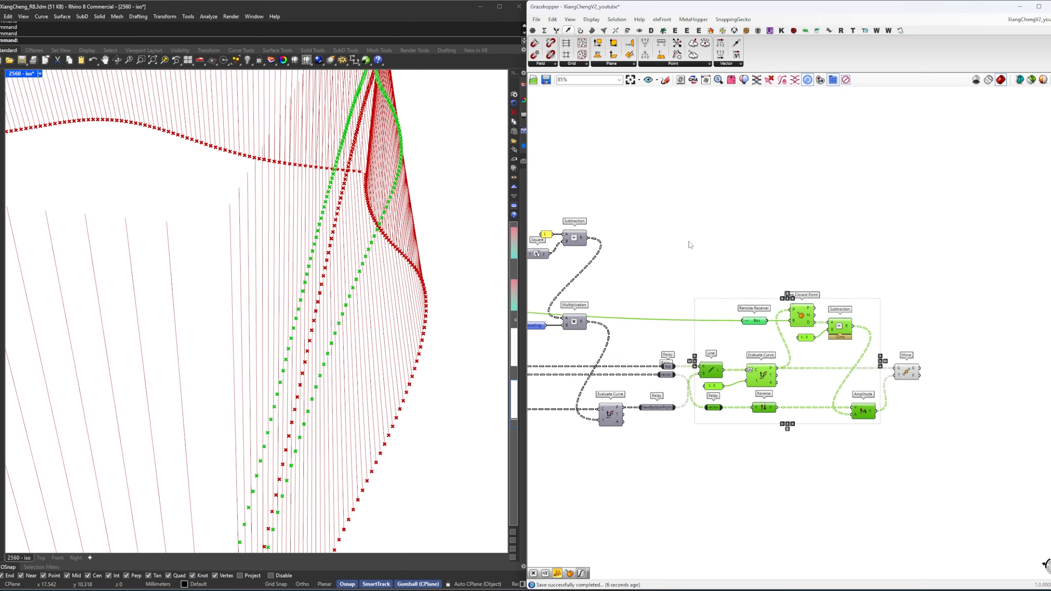
click(720, 252)
drag(828, 269, 745, 392)
key(ctrl+q)
click(788, 268)
right_drag(350, 273, 388, 253)
right_drag(379, 166, 391, 196)
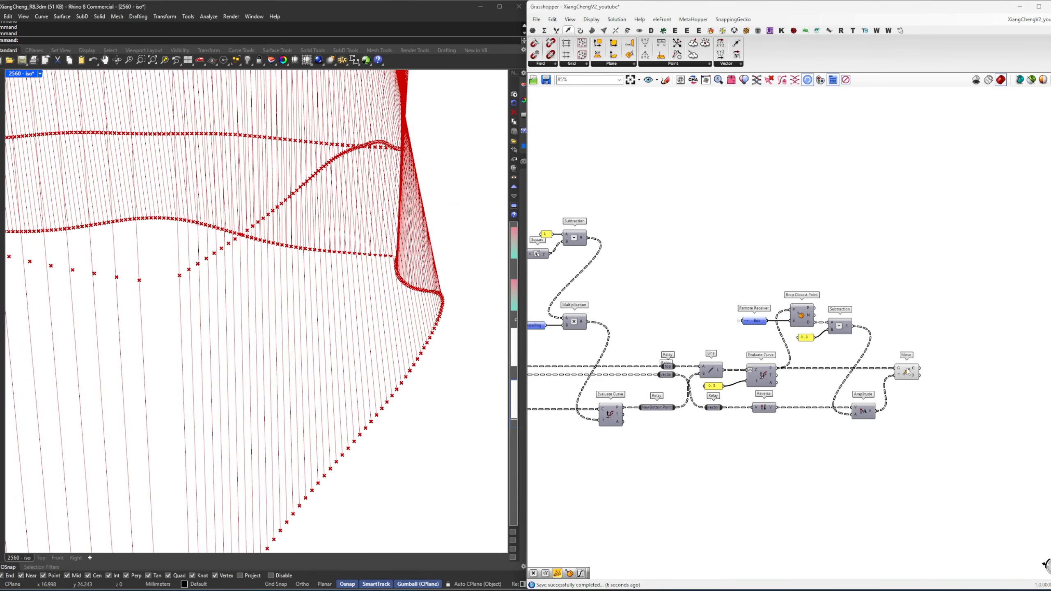
Add a Multiplication component with Subtraction's R output in A, and shift Move and Amplitude aside to make room.
scroll(864, 344, up, 2)
double_click(846, 332)
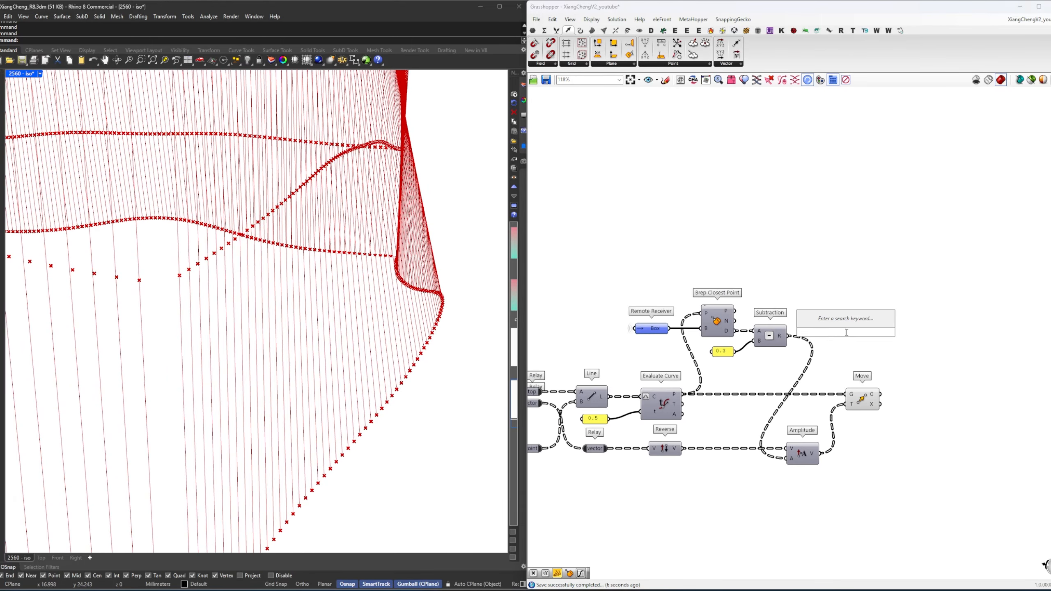
text(*)
key(Return)
scroll(846, 333, up, 3)
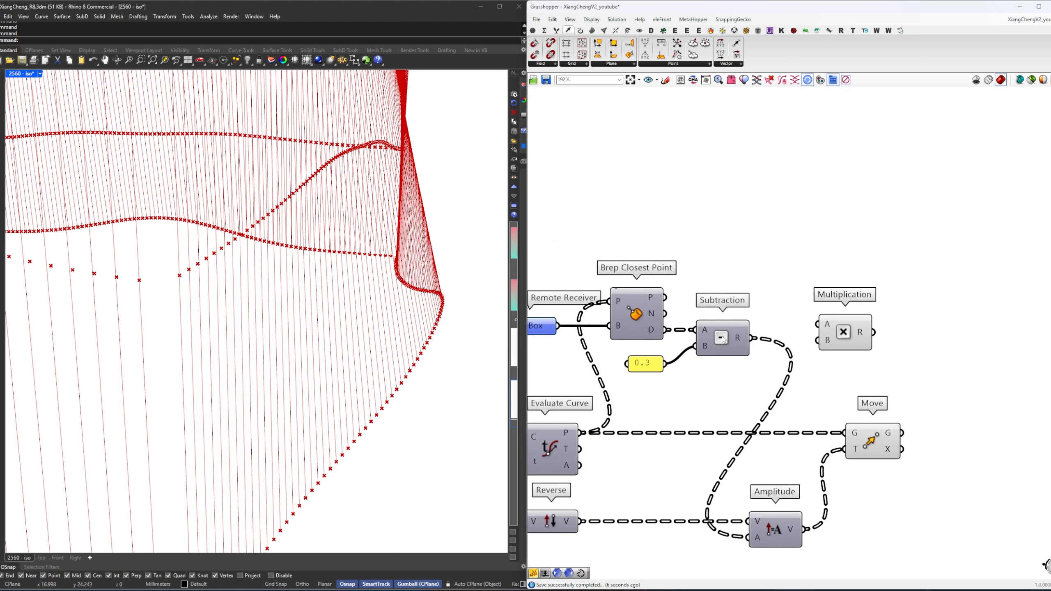
drag(749, 342, 818, 324)
drag(842, 324, 863, 346)
drag(872, 442, 957, 443)
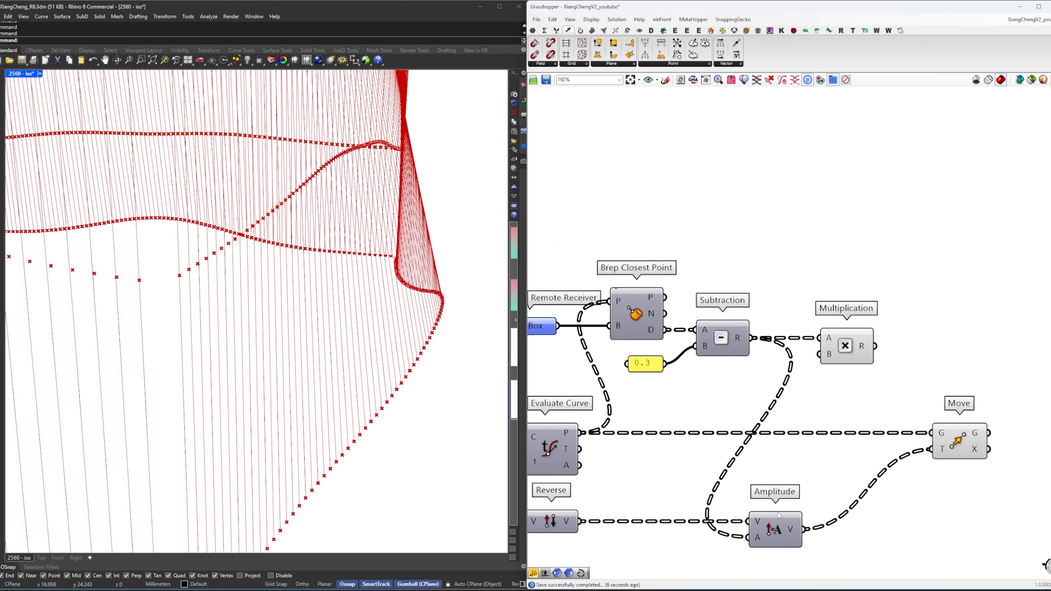
drag(784, 523, 844, 523)
Move the curvatureVector slider and its Remote Sender up closer to the HeightRescalling row.
scroll(649, 330, down, 8)
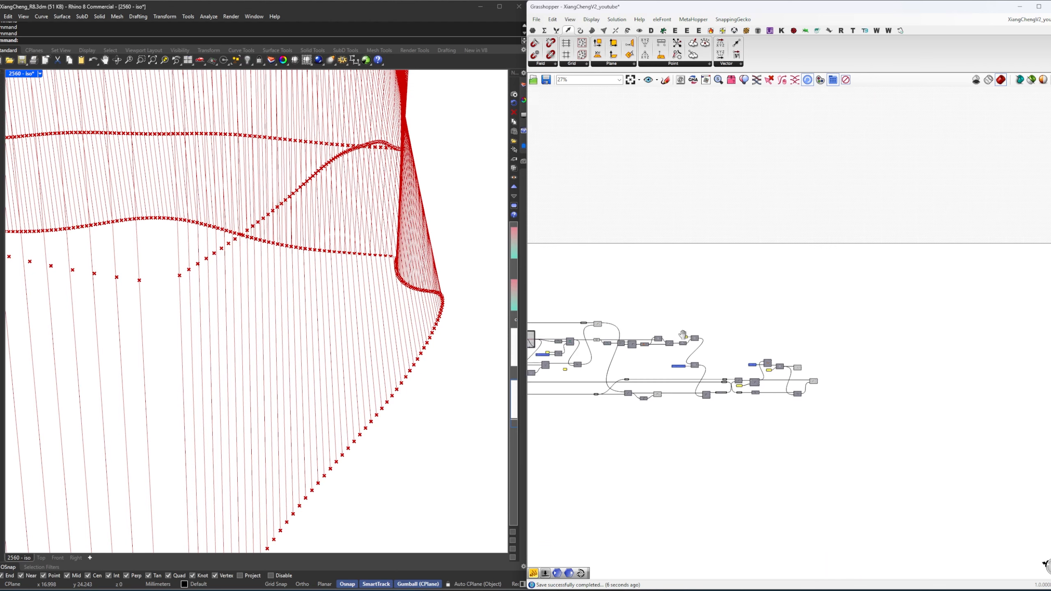
scroll(649, 330, up, 8)
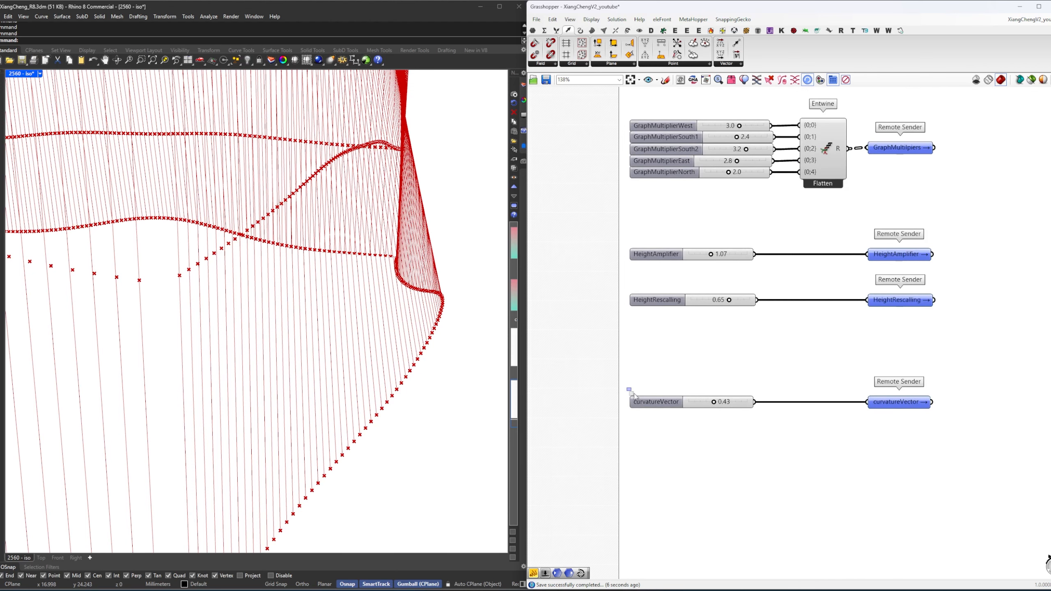
drag(627, 389, 945, 446)
drag(904, 406, 904, 379)
right_drag(901, 411, 798, 408)
click(798, 408)
Create a Remote Receiver for curvatureVector and place it below Subtraction, near Multiplication.
right_drag(626, 390, 673, 395)
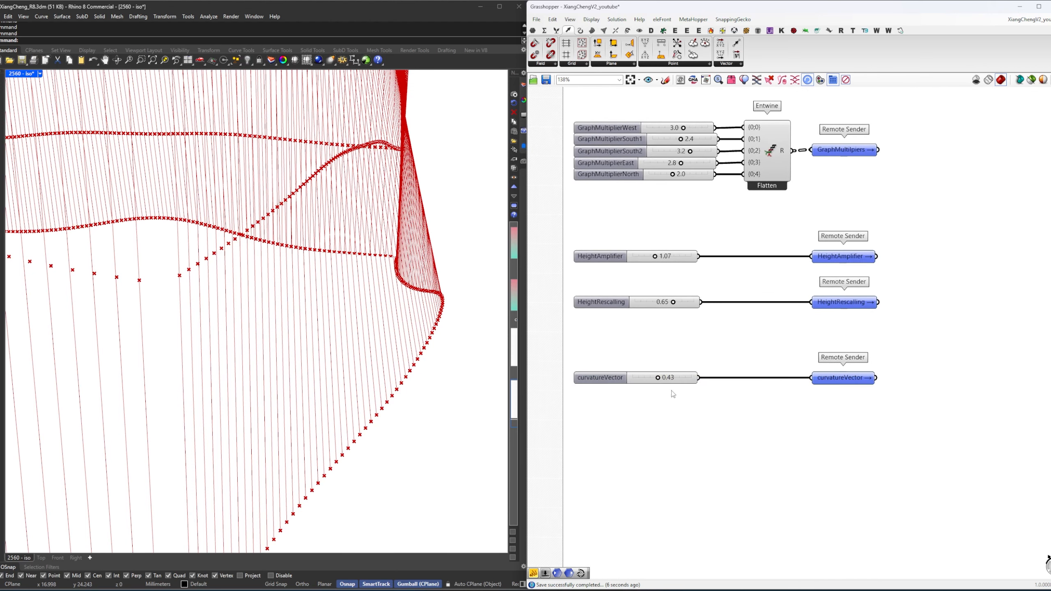
scroll(619, 381, up, 2)
right_drag(975, 383, 703, 414)
double_click(703, 414)
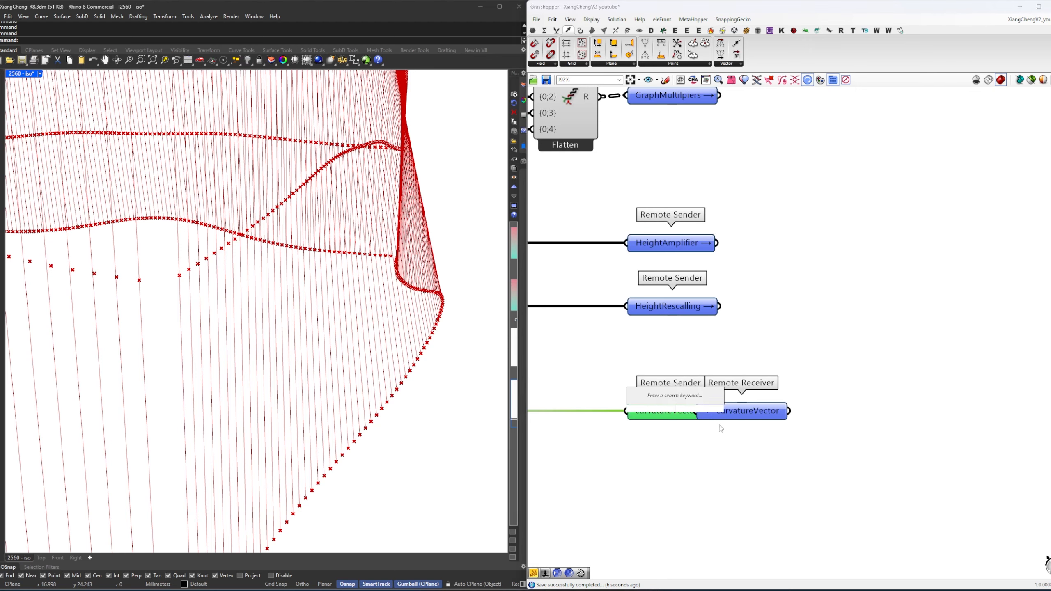
drag(763, 417, 763, 426)
scroll(763, 425, down, 10)
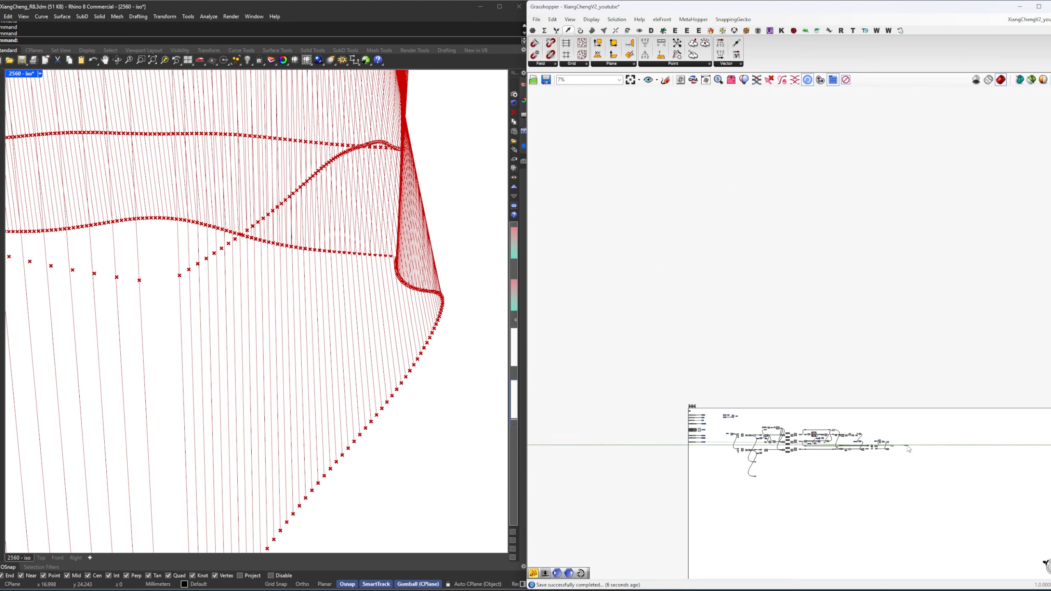
scroll(775, 452, up, 10)
drag(797, 458, 775, 418)
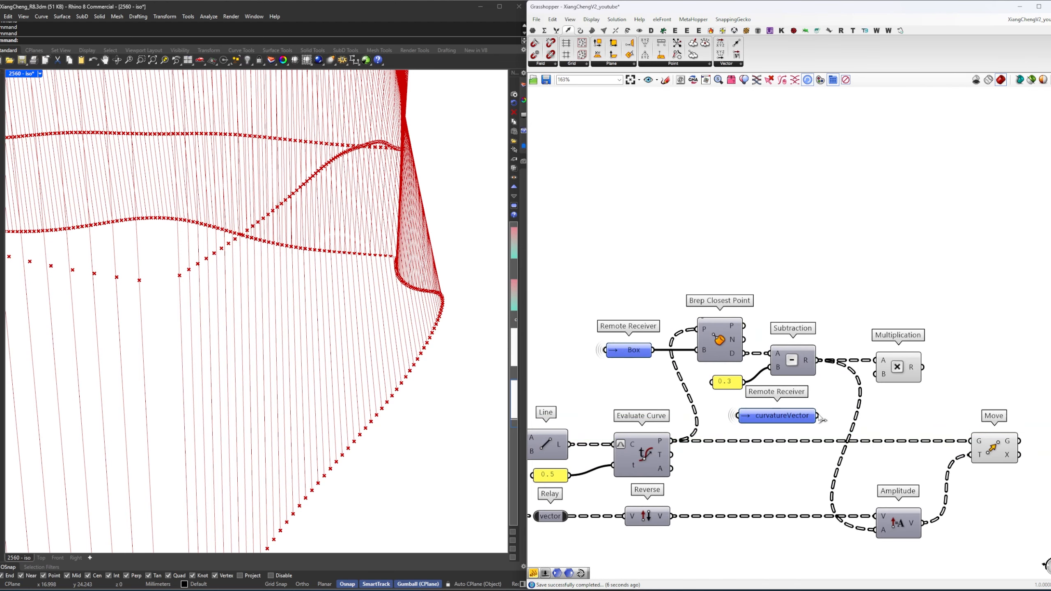
Connect the curvatureVector receiver to Multiplication's B input and Multiplication's R output to Amplitude's A input.
right_drag(880, 384, 822, 403)
drag(791, 370, 753, 541)
right_drag(322, 192, 334, 193)
Test the curvatureVector slider at up to 1.00 and set it back to 0.43.
scroll(650, 352, down, 8)
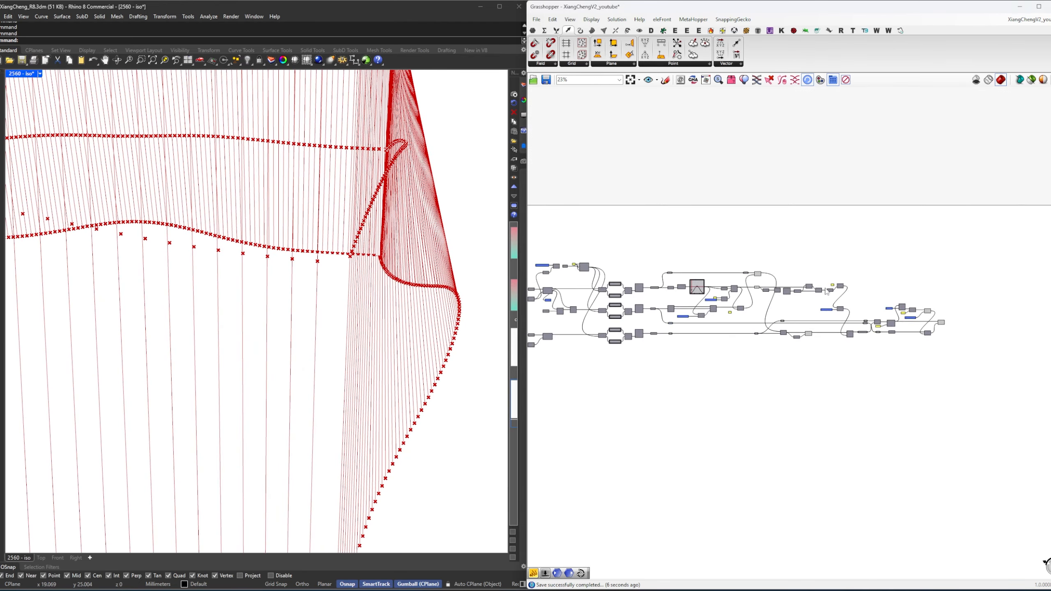
scroll(651, 350, up, 10)
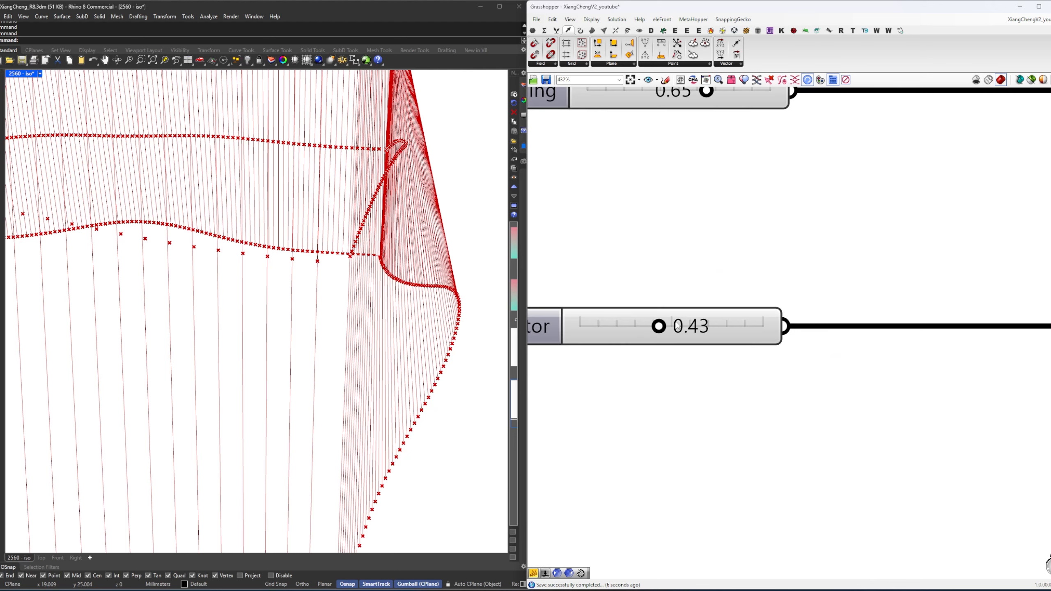
drag(670, 329, 919, 317)
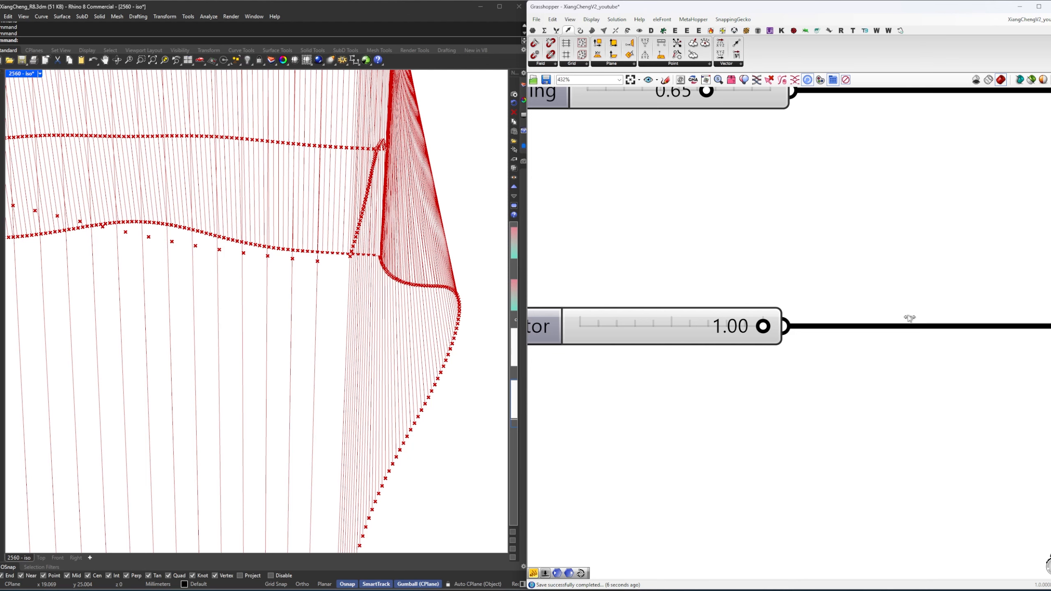
drag(909, 315, 679, 327)
double_click(650, 327)
text(0.43)
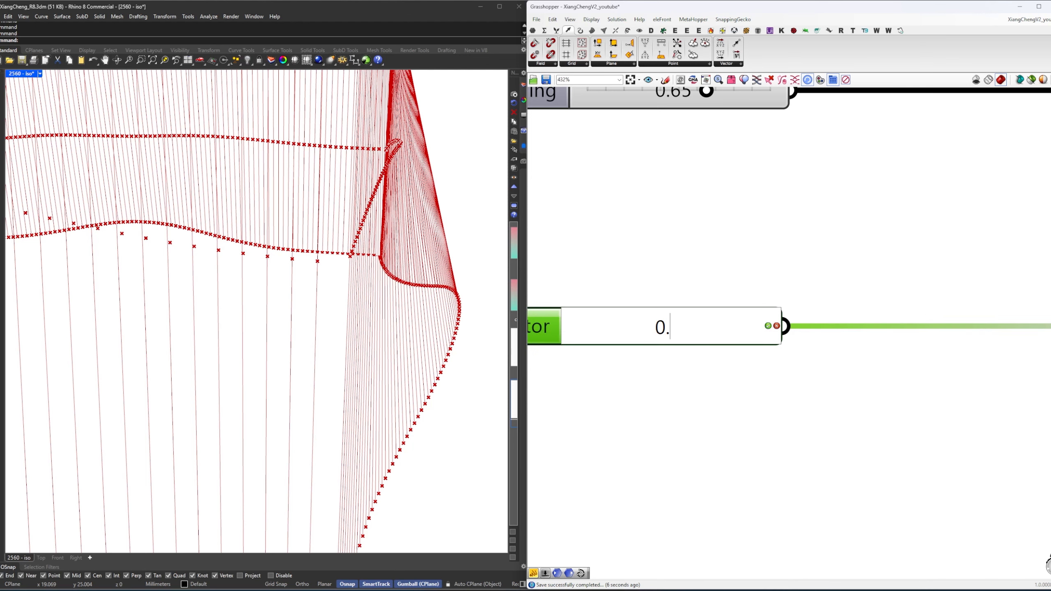
key(Return)
Turn off the preview of the downstream components, including Move.
scroll(773, 308, down, 5)
scroll(775, 309, down, 6)
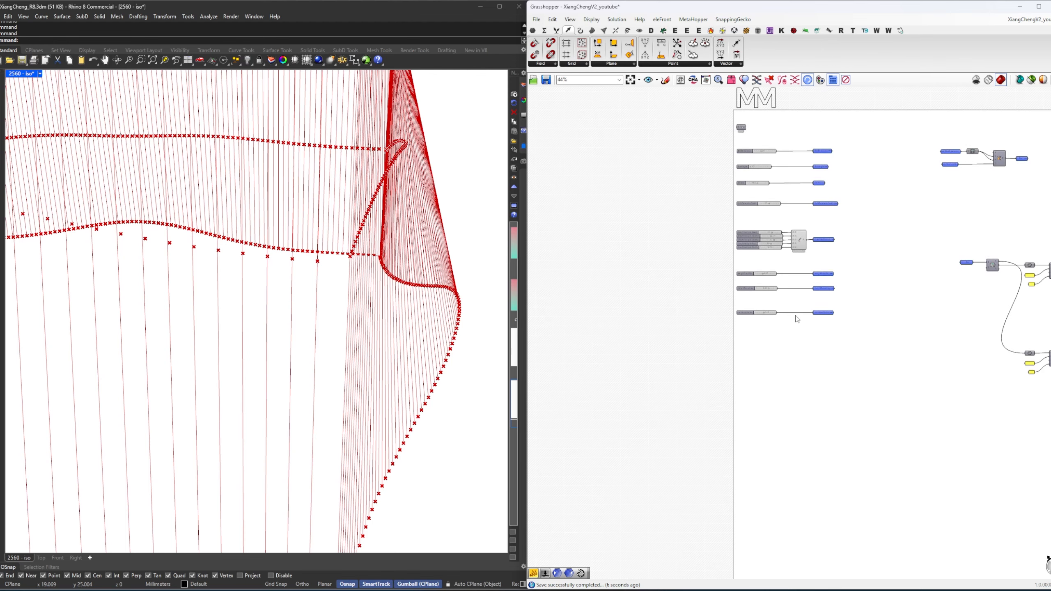
right_drag(1001, 337, 648, 360)
right_drag(948, 378, 650, 414)
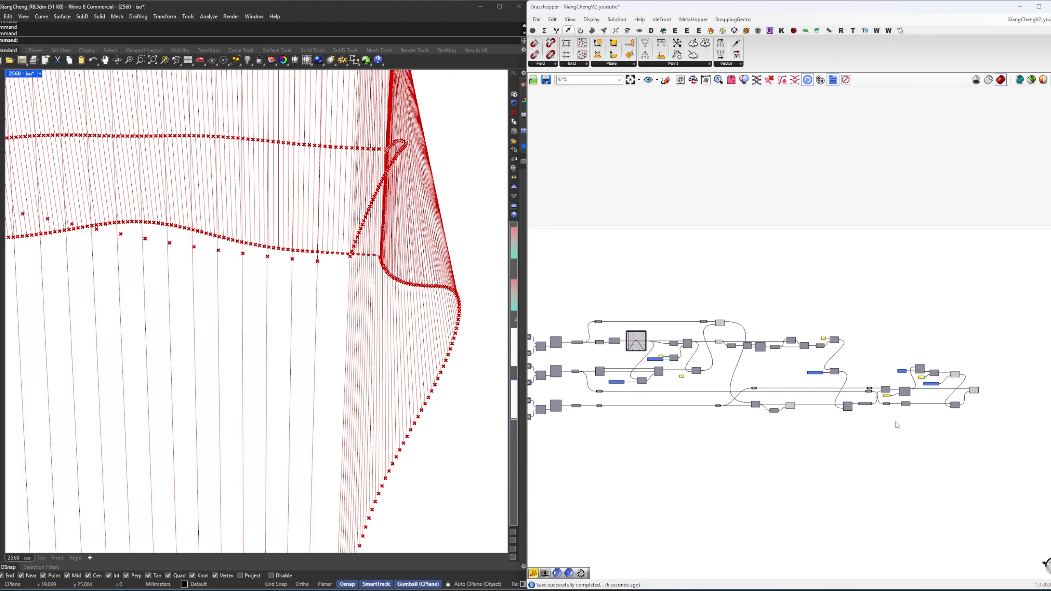
drag(978, 425, 687, 305)
middle_click(777, 313)
click(785, 327)
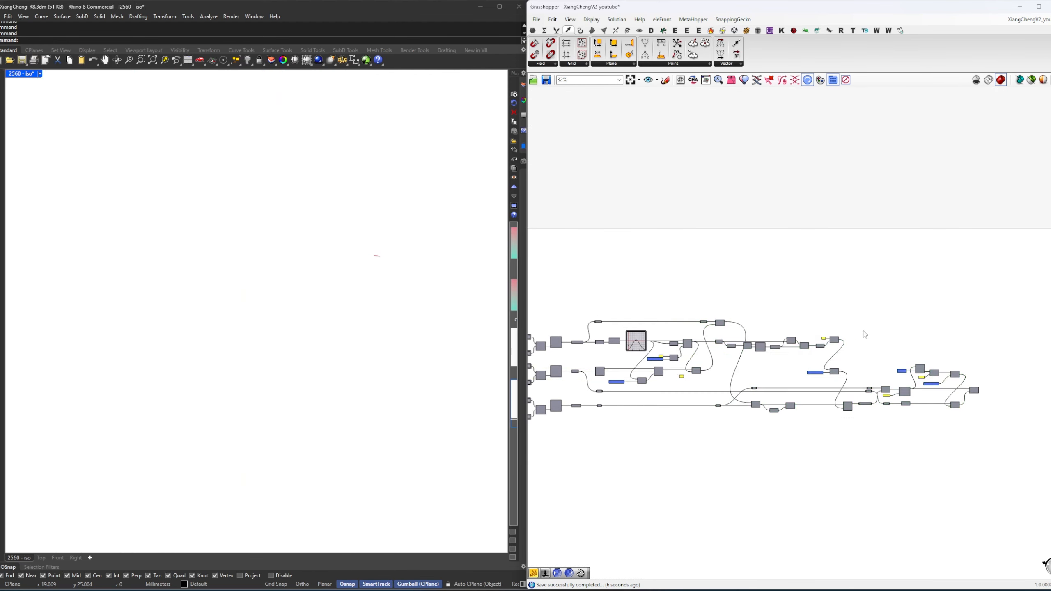
Add a Nurbs Curve component above and beyond Move.
scroll(782, 389, up, 4)
scroll(795, 358, up, 1)
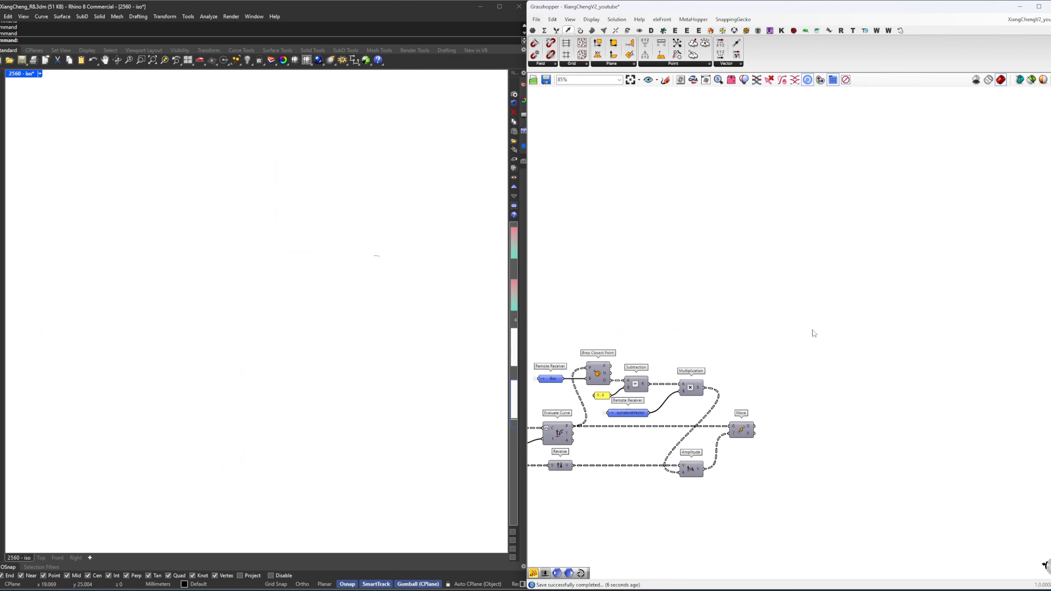
double_click(813, 331)
text(nurb)
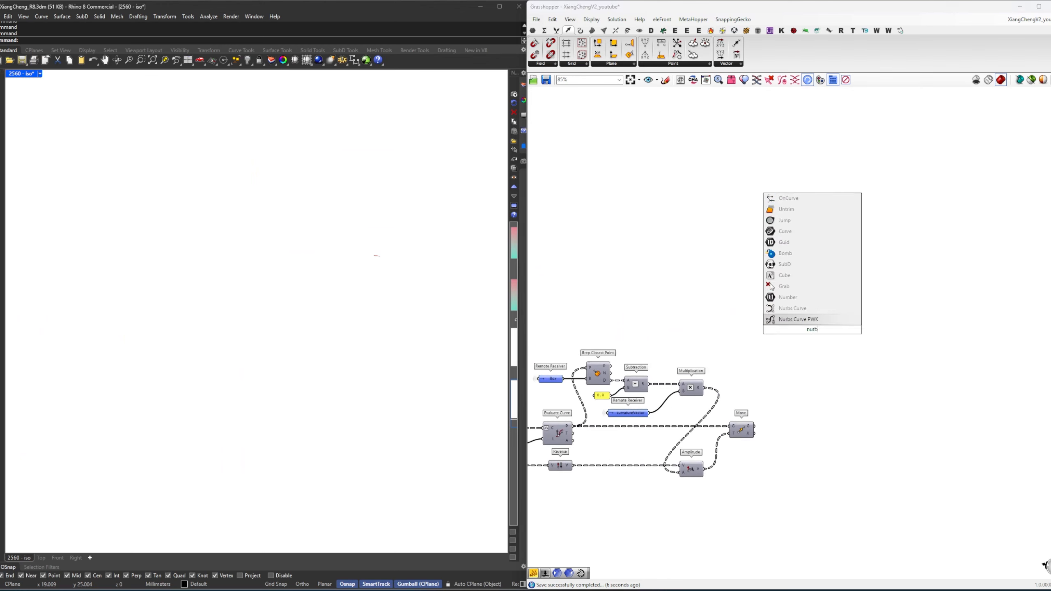
key(Up)
key(Return)
scroll(812, 331, up, 3)
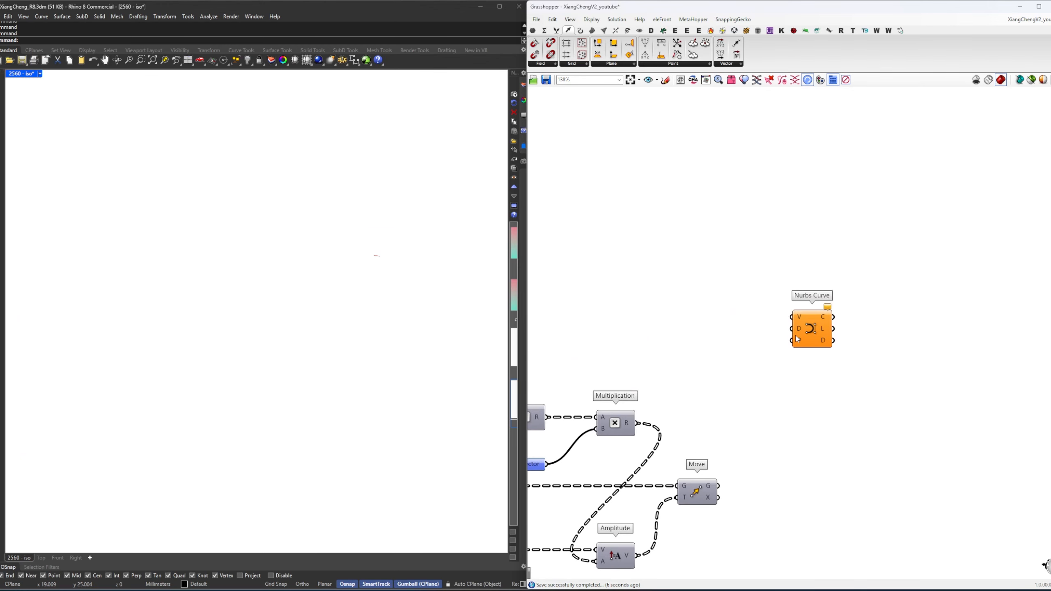
Add a panel containing 2 and connect it to Nurbs Curve's D input.
double_click(798, 335)
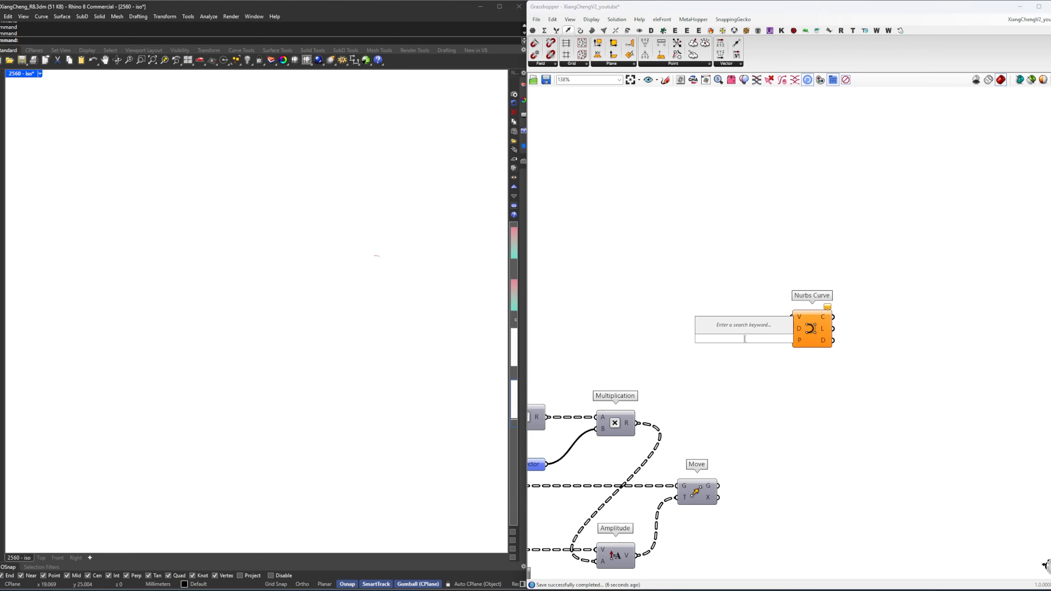
text(2)
key(Return)
scroll(745, 336, up, 2)
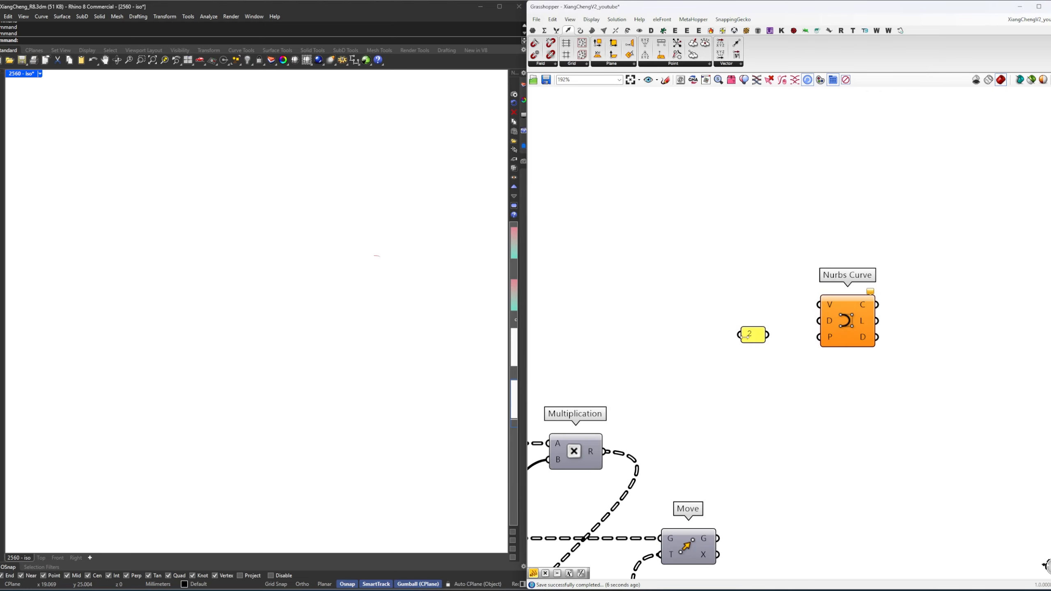
drag(751, 337, 784, 324)
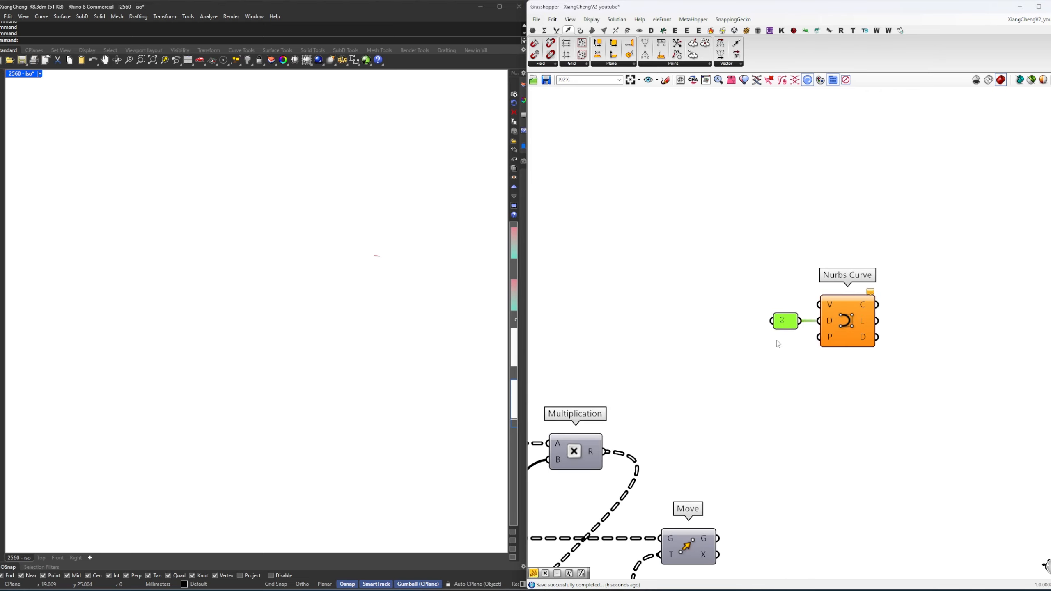
click(777, 340)
Add a Relay fed by the new bottom points relay and place it in front of Nurbs Curve.
scroll(724, 352, down, 4)
right_drag(699, 366, 927, 316)
right_drag(766, 310, 914, 318)
double_click(770, 307)
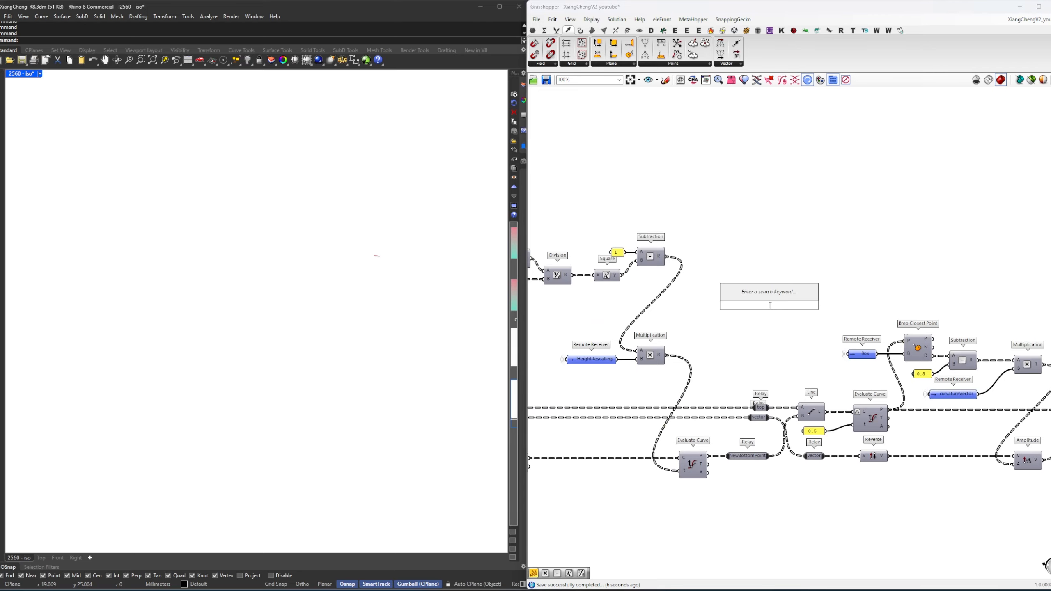
text(relay)
key(Return)
scroll(758, 470, up, 3)
drag(777, 450, 767, 204)
right_drag(788, 212, 736, 280)
drag(737, 279, 930, 257)
scroll(931, 257, down, 3)
right_drag(935, 257, 617, 300)
Add a Relay on Move's G output and rename it.
drag(622, 301, 840, 414)
click(824, 418)
click(864, 395)
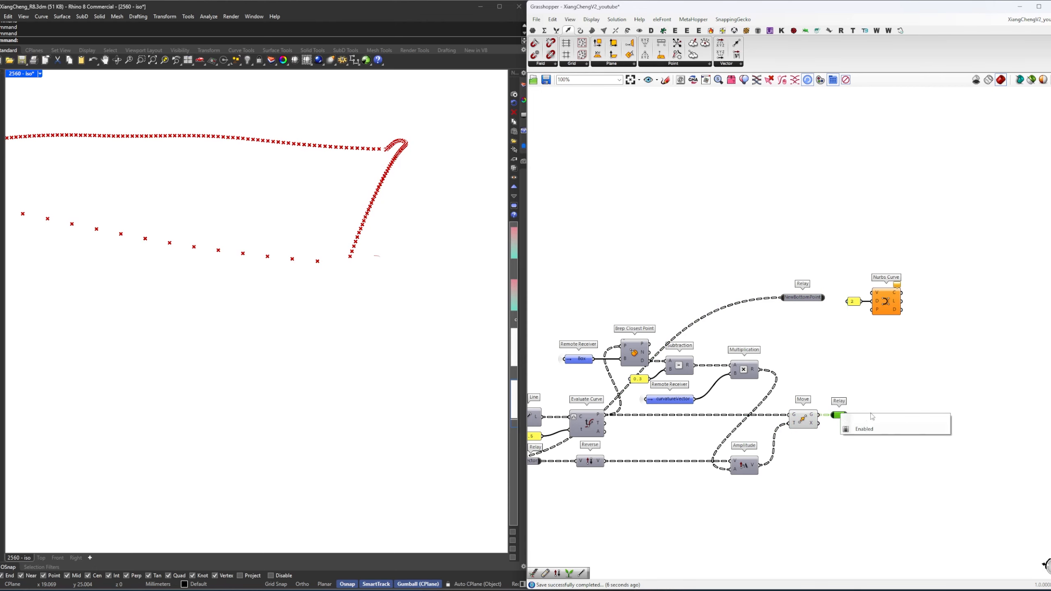
click(871, 413)
right_click(837, 415)
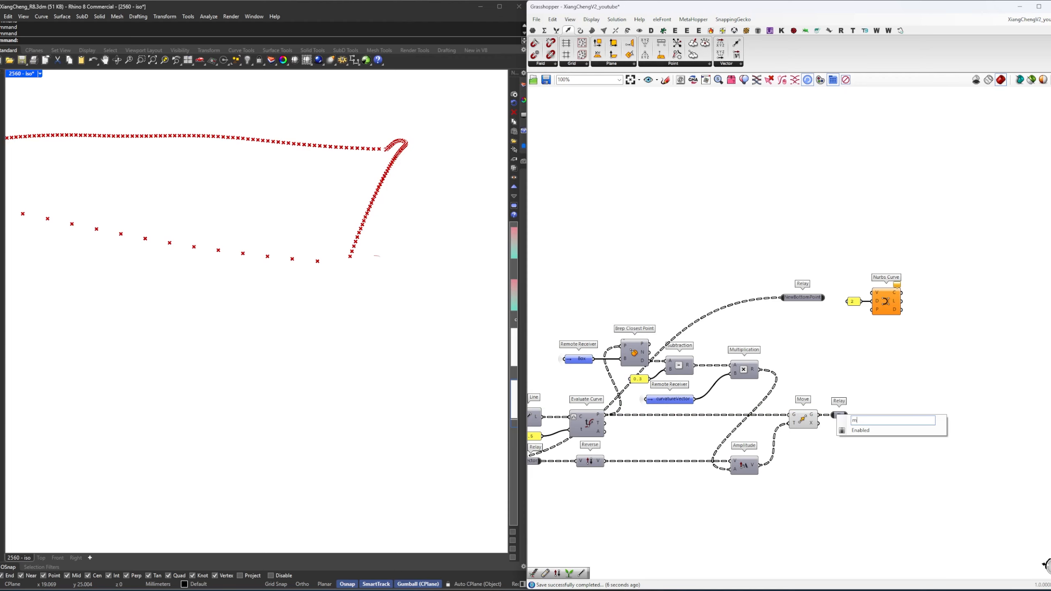
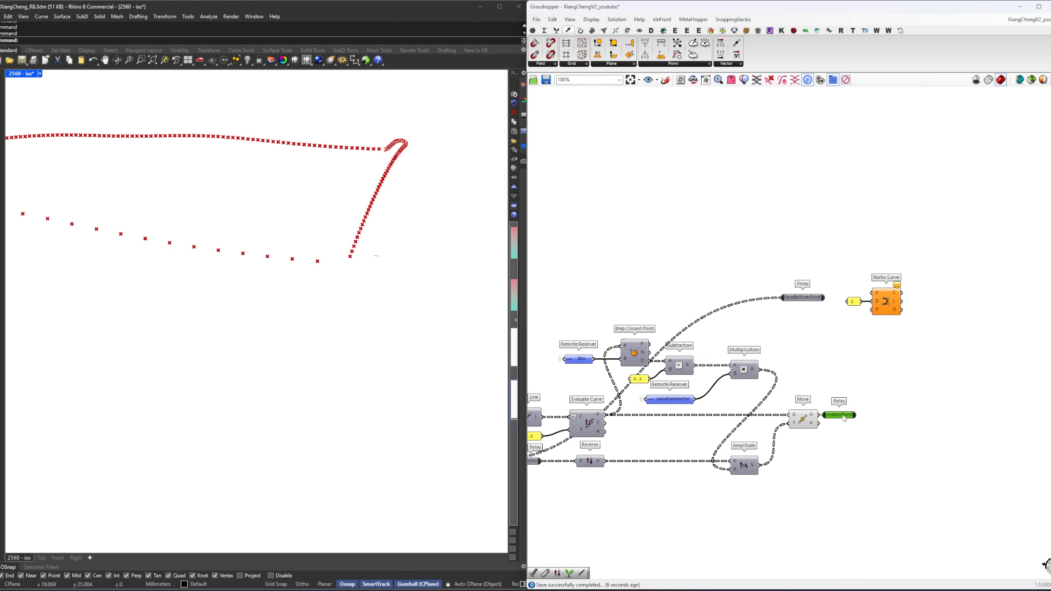
Place the middlePoint relay beneath NewBottomPoint, and add a new Relay fed by the top relay, raised above the Line and Curve Domain row.
drag(844, 418, 822, 312)
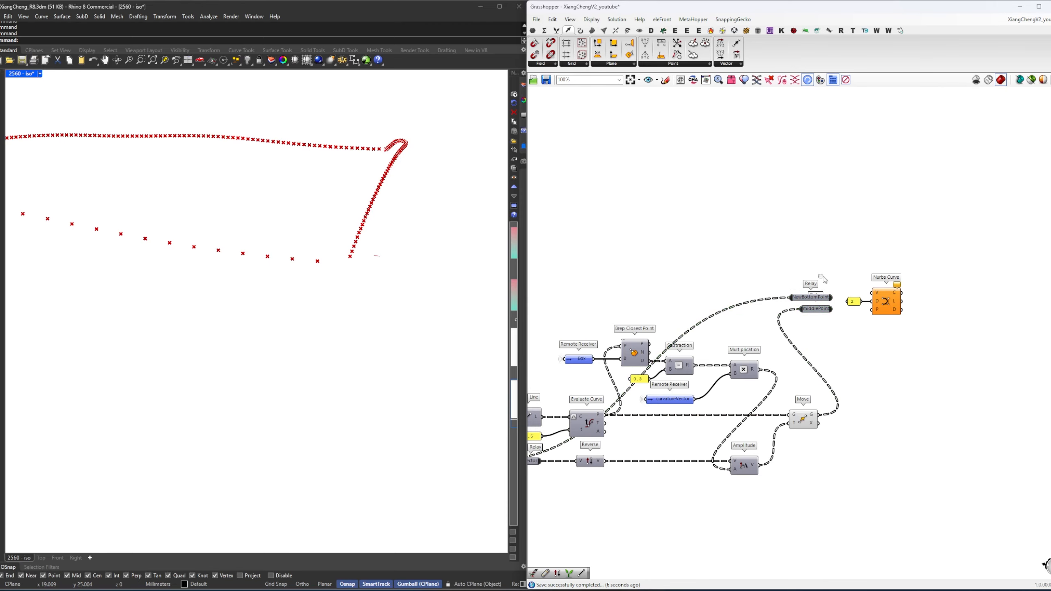
scroll(822, 276, down, 3)
right_drag(597, 226, 798, 222)
right_drag(646, 341, 786, 331)
scroll(780, 324, up, 5)
double_click(778, 321)
text(r)
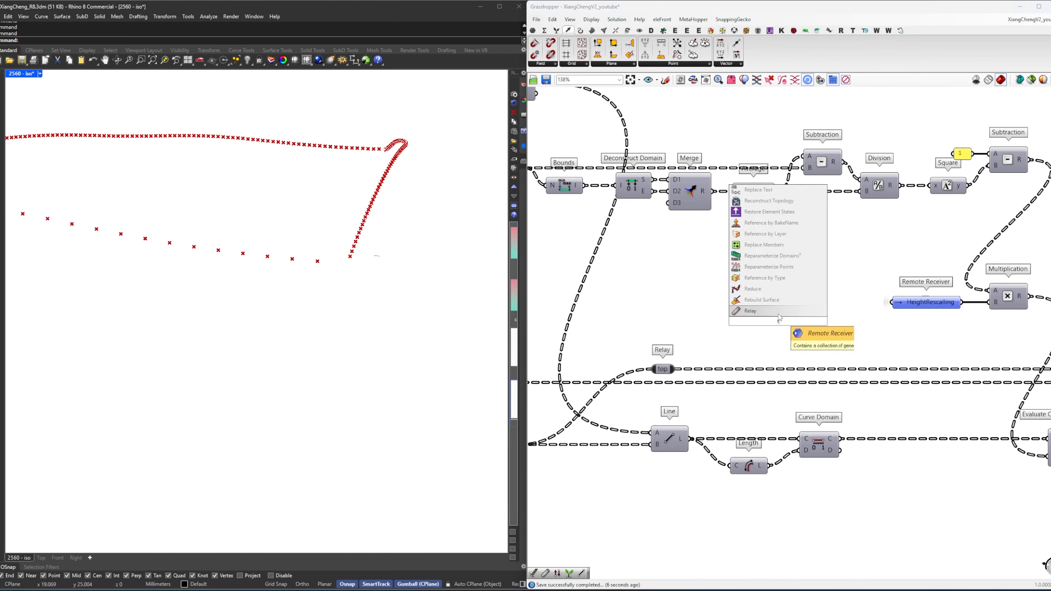
click(778, 316)
drag(767, 319, 768, 321)
right_drag(795, 329, 726, 378)
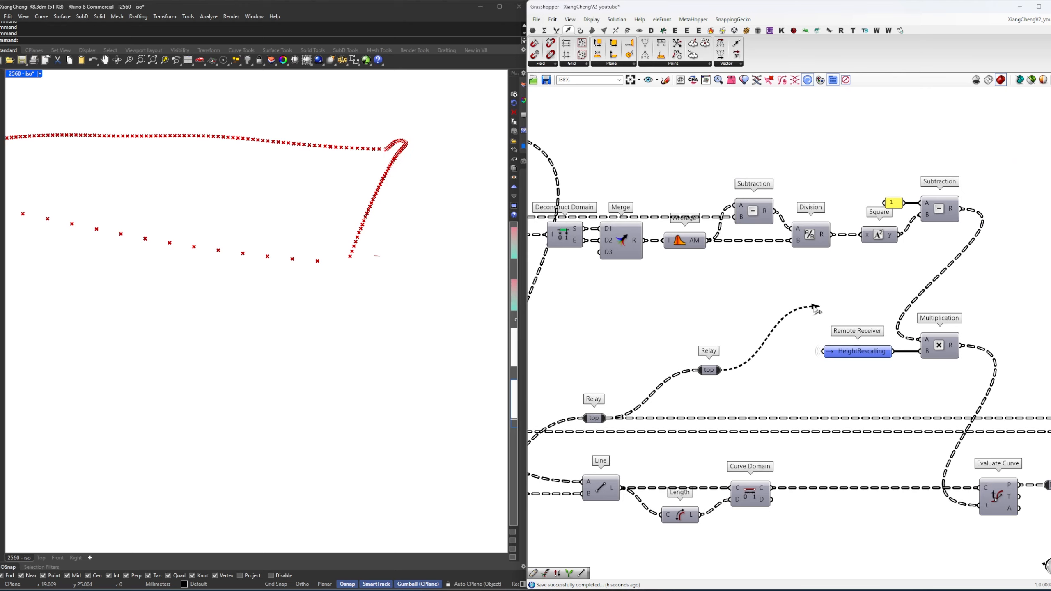
drag(708, 370, 755, 298)
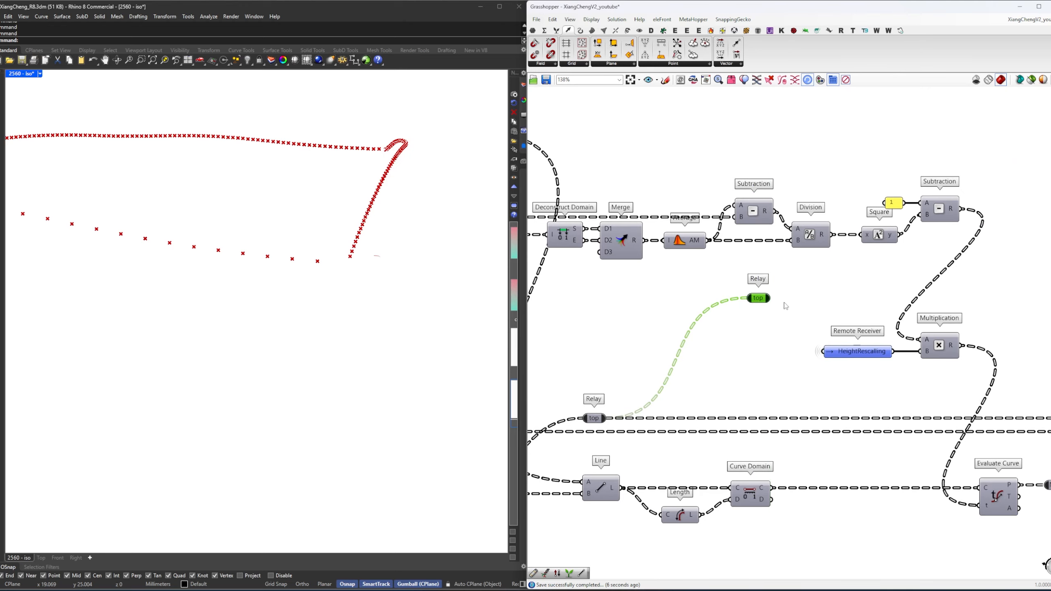
Extend the top points wire with further relays, ending with one just above the NewBottomPoint relay before Nurbs Curve.
right_drag(774, 302, 689, 351)
scroll(753, 349, down, 5)
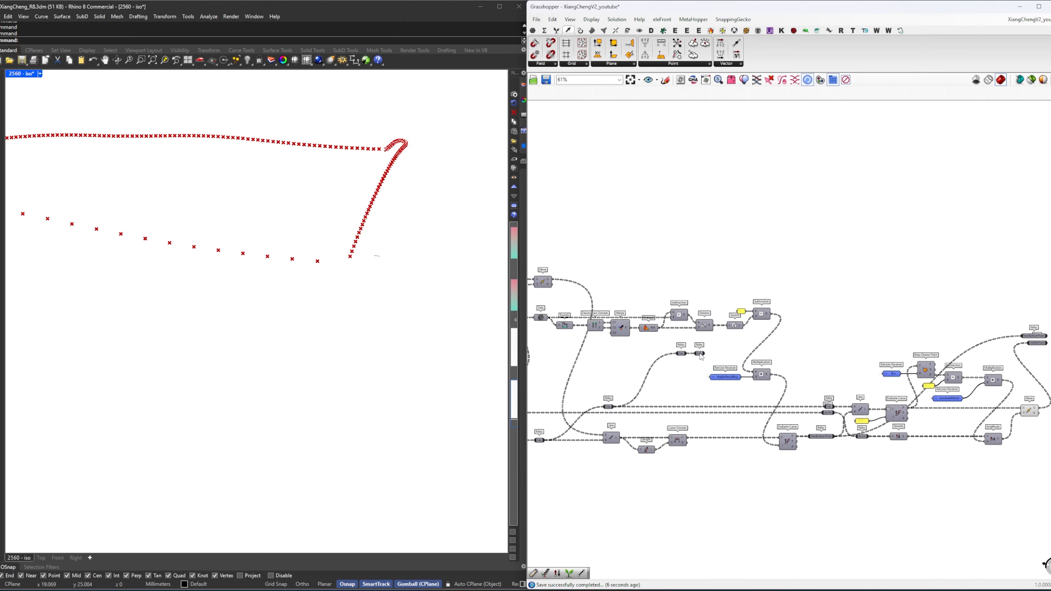
click(699, 354)
scroll(700, 354, up, 3)
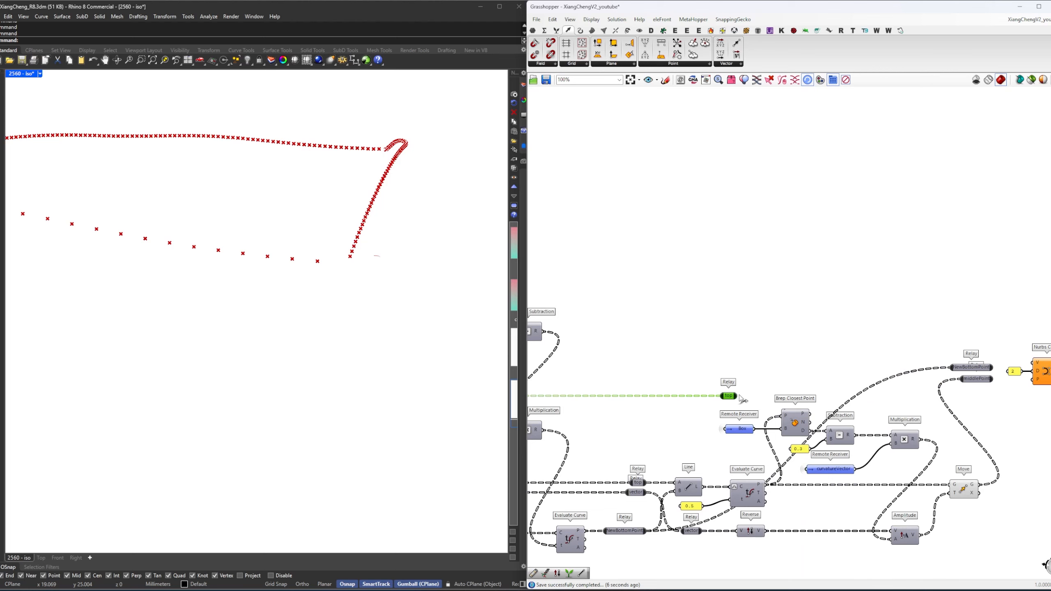
drag(758, 397, 983, 349)
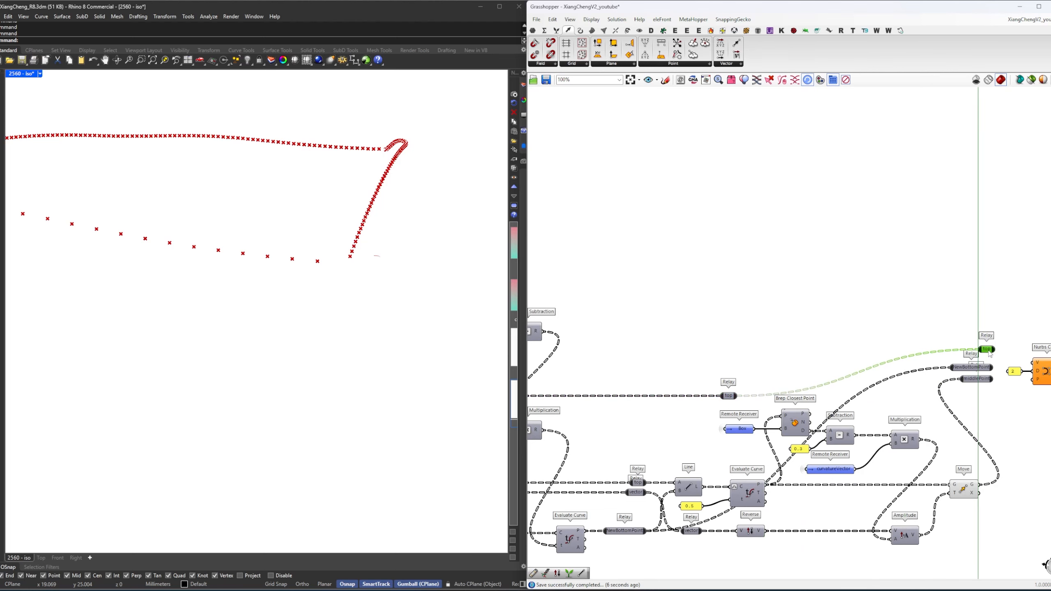
Reorder the three relays in front of Nurbs Curve as NewBottomPoint, middlePoint and top.
right_drag(984, 349, 851, 389)
scroll(872, 363, up, 4)
click(871, 425)
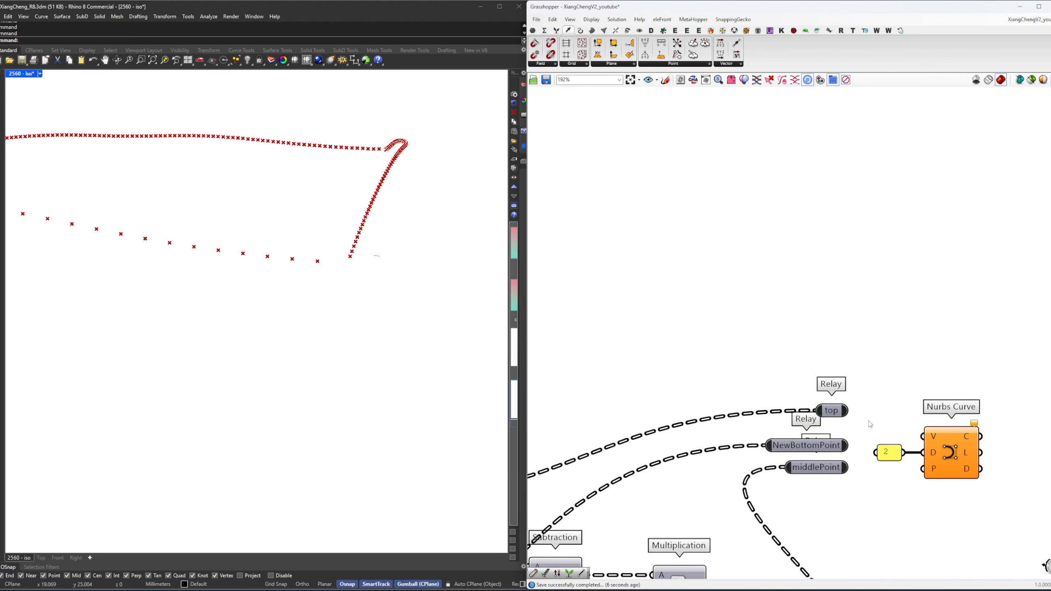
drag(834, 451, 833, 385)
click(834, 449)
drag(821, 471, 868, 380)
Add a Graft Tree component fed by the NewBottomPoint relay.
double_click(893, 403)
text(graft)
key(Return)
click(868, 346)
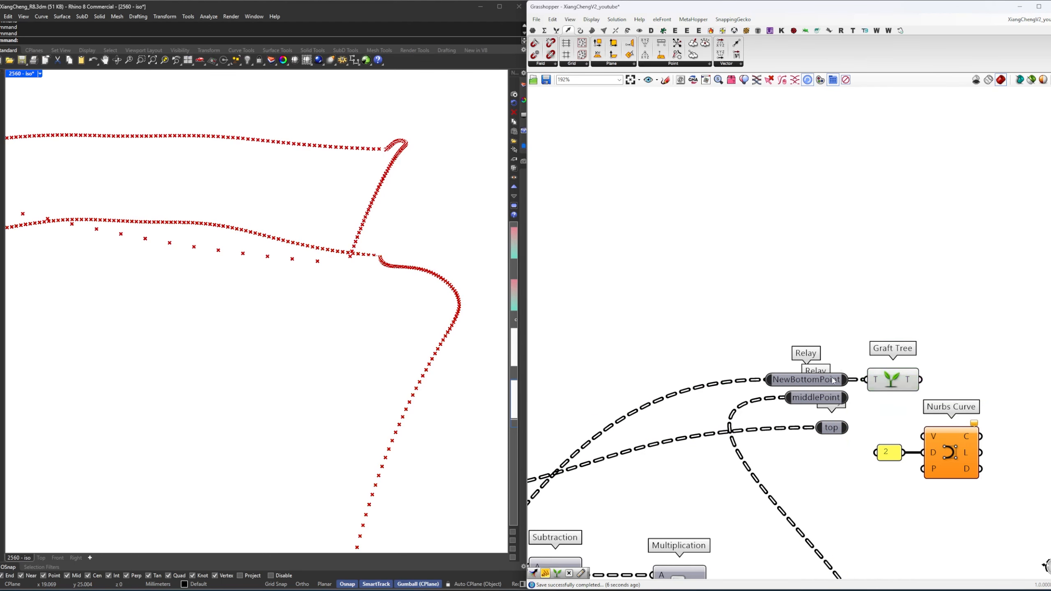
Move Nurbs Curve and its panel clear above the relays, and add copies of Graft Tree fed by the middlePoint and top relays.
mouse_move(834, 380)
drag(985, 511, 976, 308)
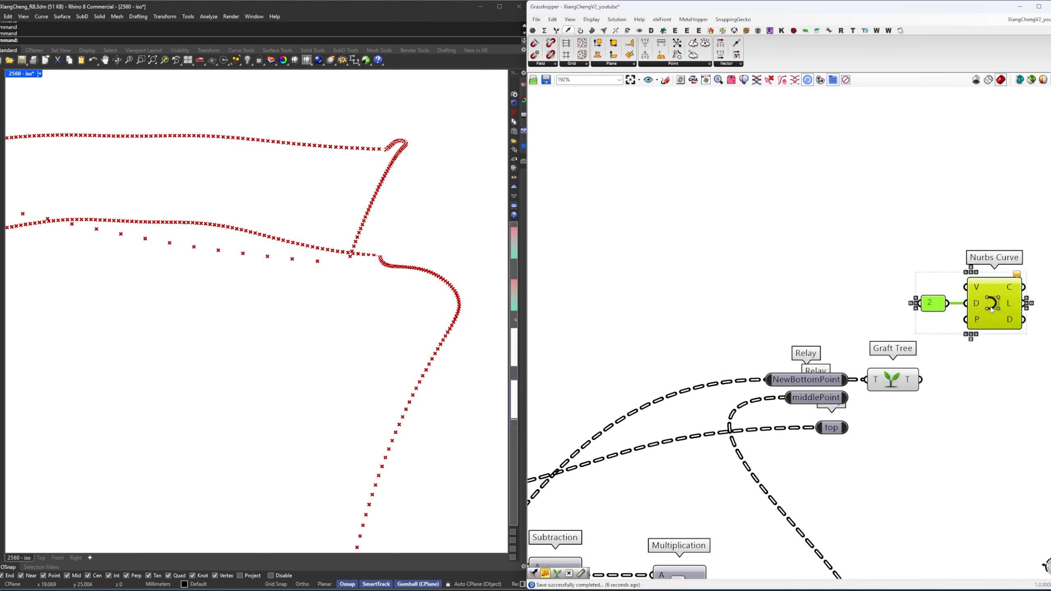
click(957, 416)
drag(826, 399, 826, 405)
click(898, 395)
alt+drag(893, 386, 866, 405)
drag(888, 410, 868, 423)
click(862, 441)
drag(889, 428, 887, 433)
right_drag(927, 427, 872, 438)
click(917, 420)
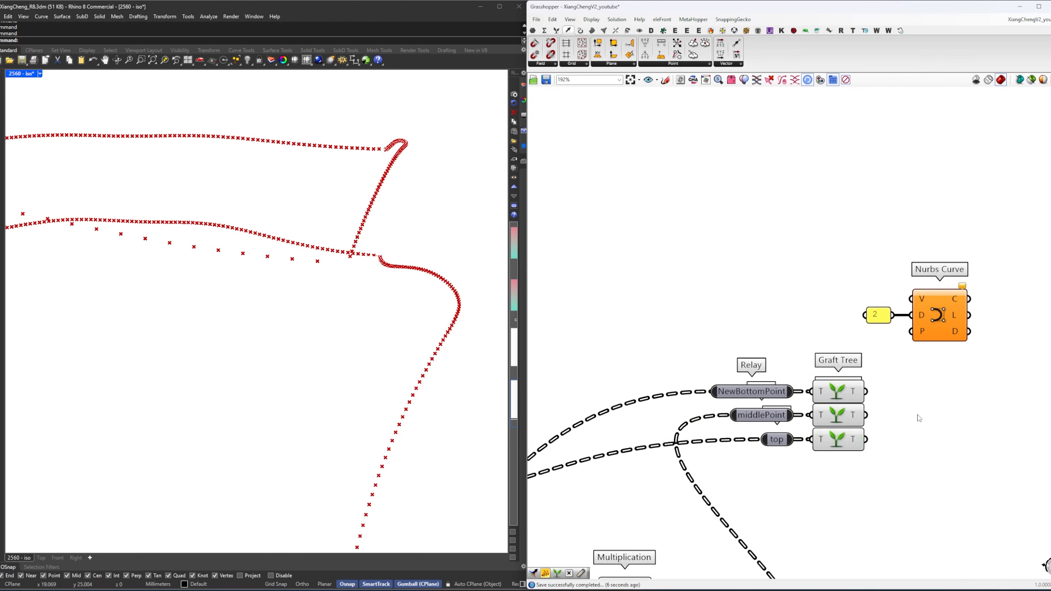
Add a Merge component and connect the three Graft Tree outputs to D1, D2 and D3 in order.
double_click(919, 410)
text(merge)
key(Return)
drag(866, 391, 892, 423)
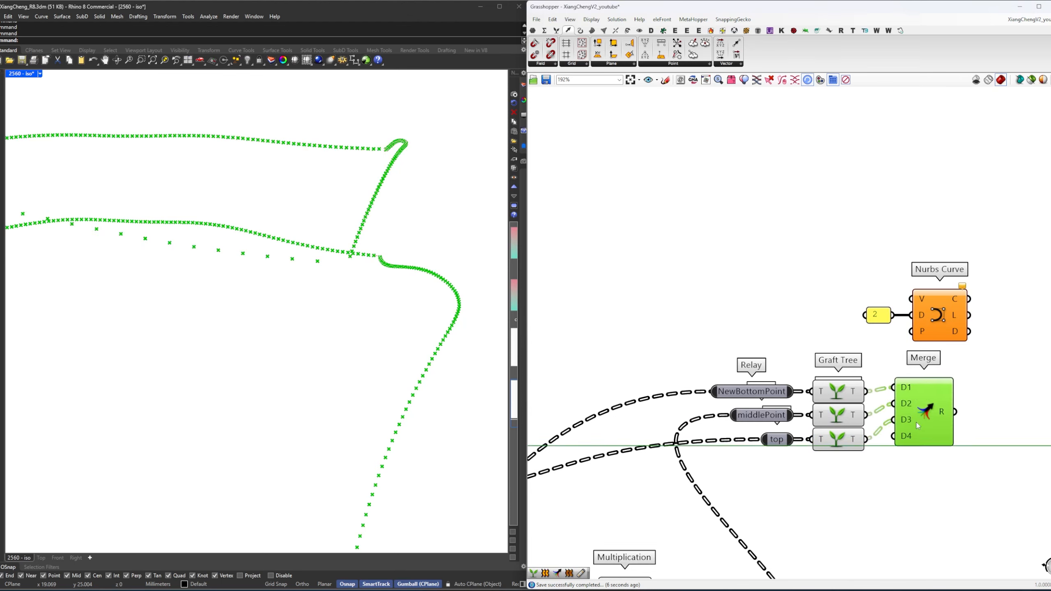
Simplify the D1, D2 and D3 inputs of Merge and align the component with the Graft Trees.
right_click(903, 387)
click(921, 471)
right_click(904, 403)
click(921, 486)
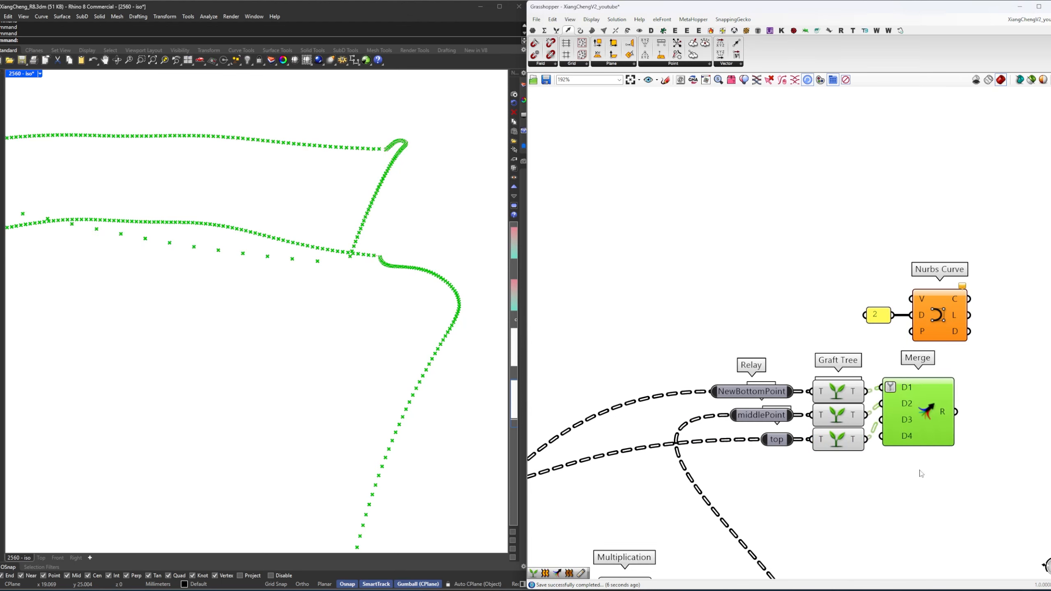
right_click(901, 419)
click(921, 503)
drag(915, 423, 925, 426)
Inspect Merge's output with a temporary Param Viewer, as a branch list and as a tree diagram, and delete the viewer.
right_drag(924, 426, 820, 436)
click(906, 405)
double_click(907, 405)
click(901, 395)
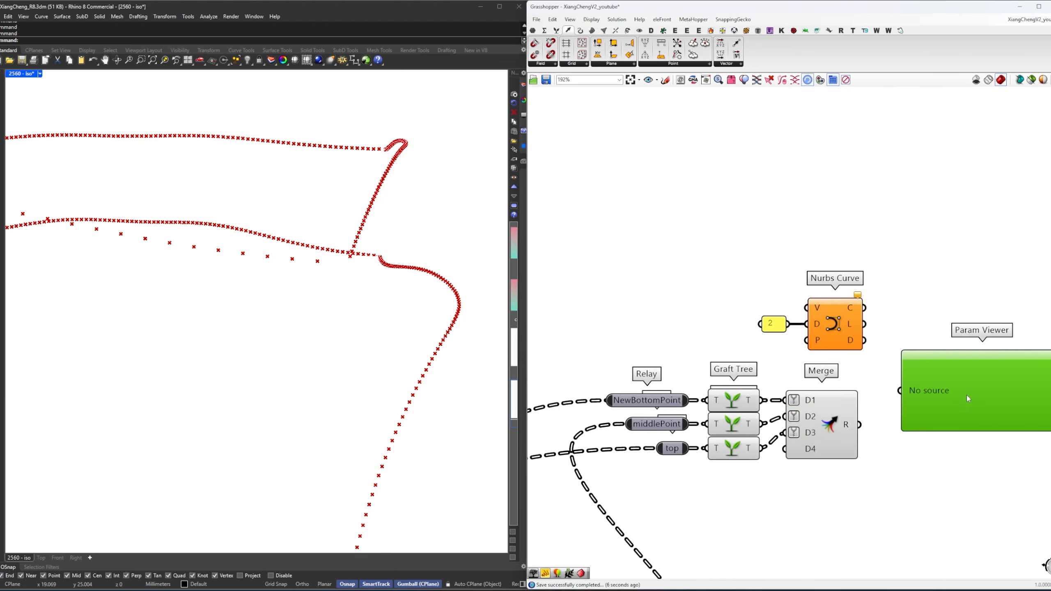
drag(893, 399, 898, 397)
right_drag(933, 403, 836, 356)
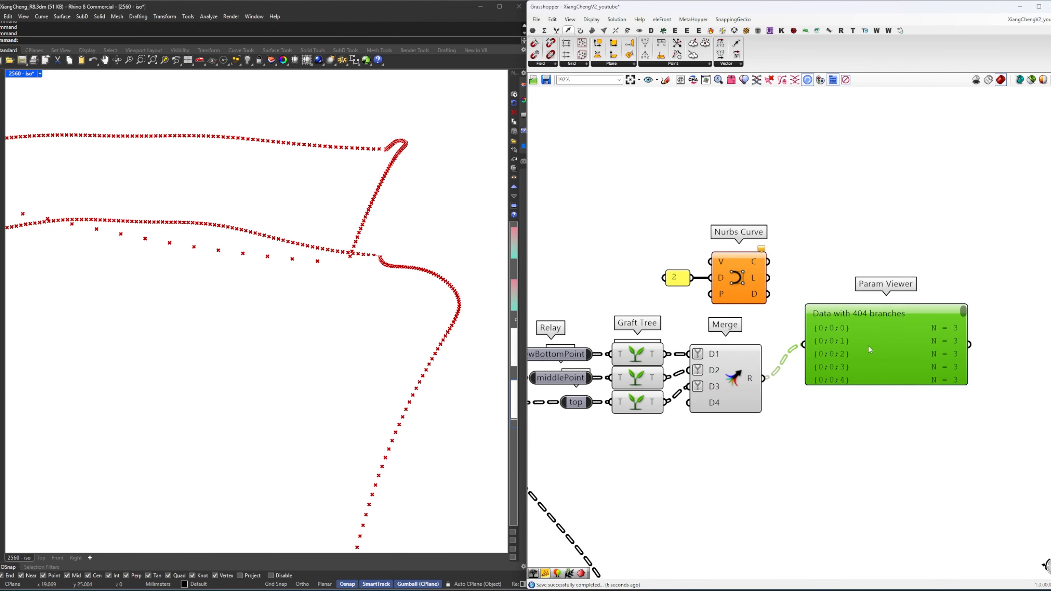
scroll(861, 309, up, 1)
double_click(881, 329)
scroll(892, 348, up, 5)
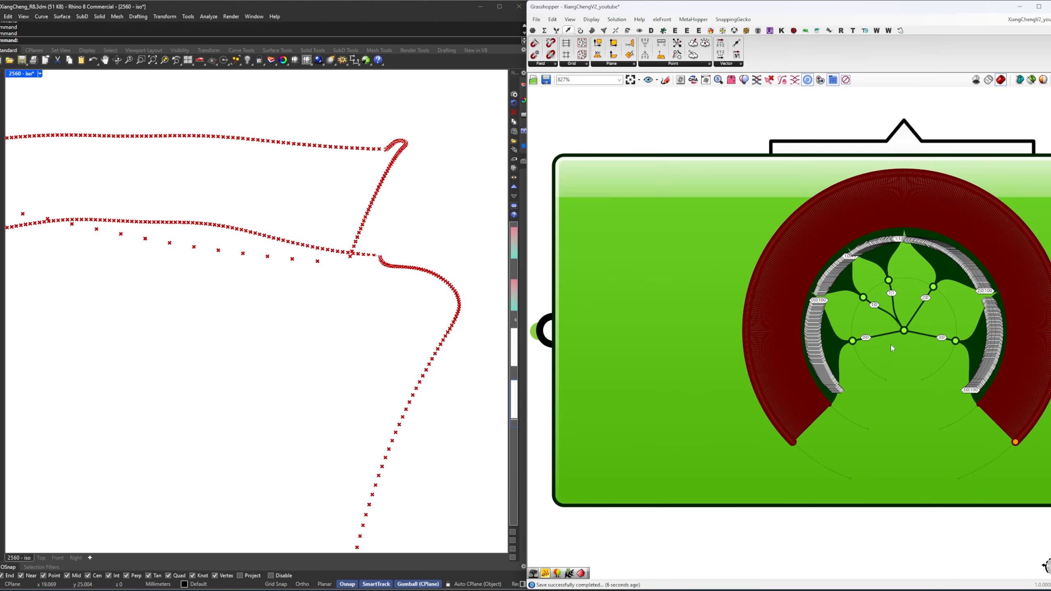
scroll(892, 348, up, 5)
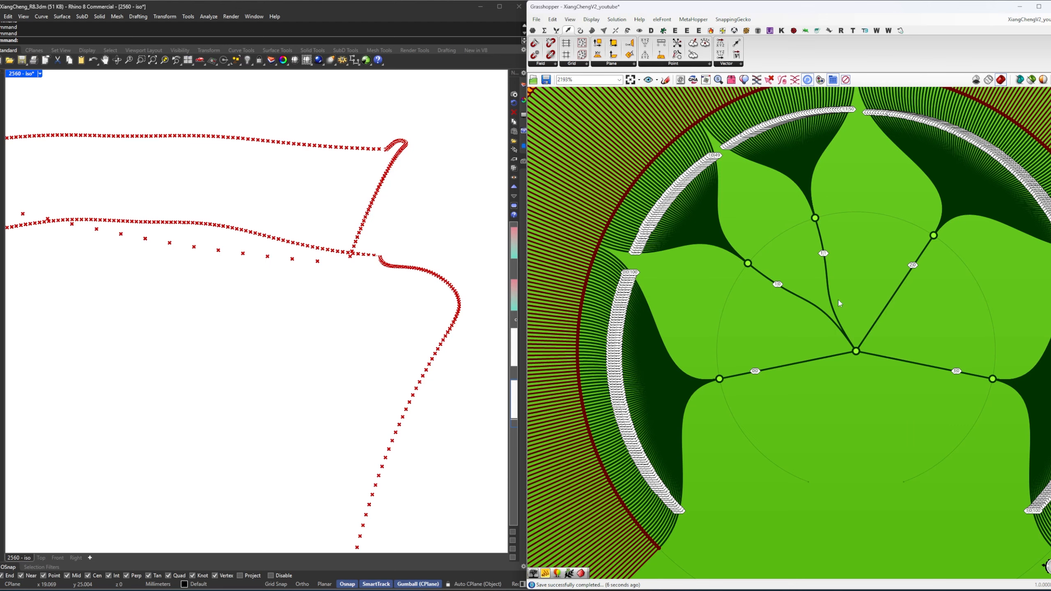
scroll(789, 337, down, 13)
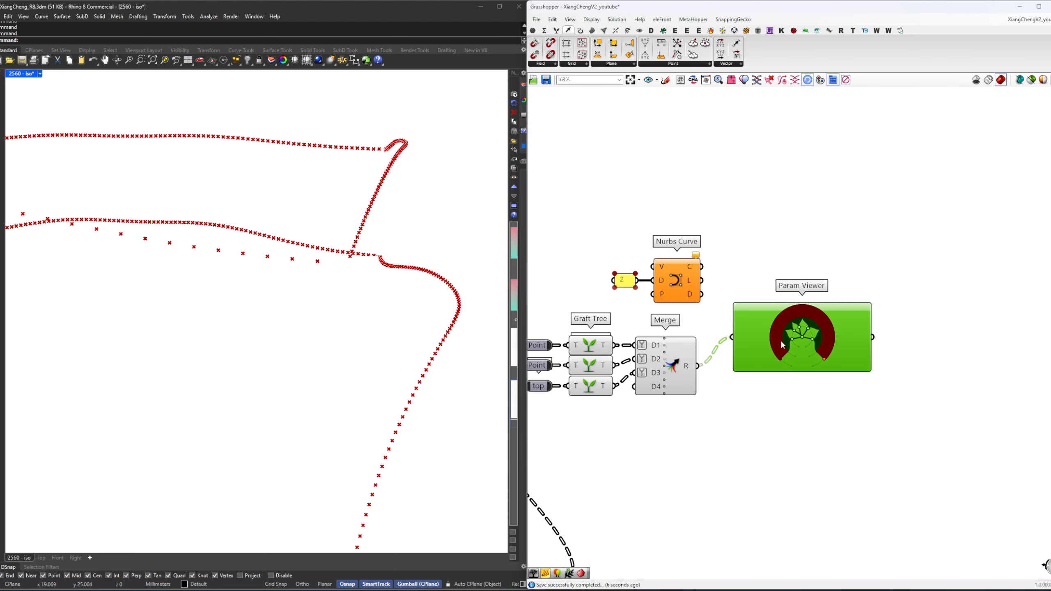
key(Delete)
Move Nurbs Curve with its degree panel beyond Merge and connect Merge's R output to the V input.
drag(729, 305, 832, 393)
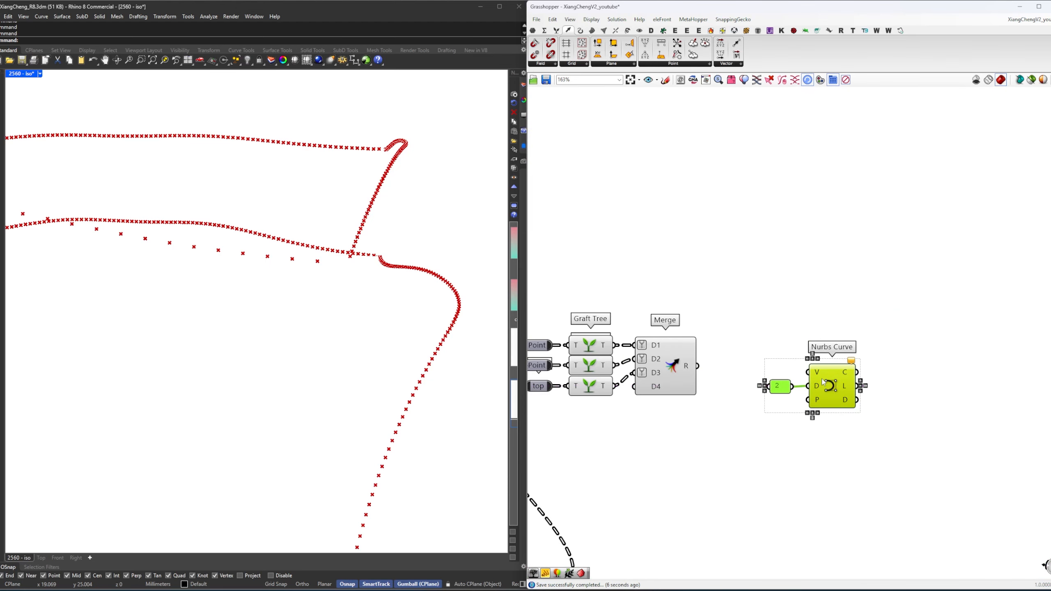
click(760, 362)
drag(697, 366, 809, 372)
drag(880, 429, 761, 360)
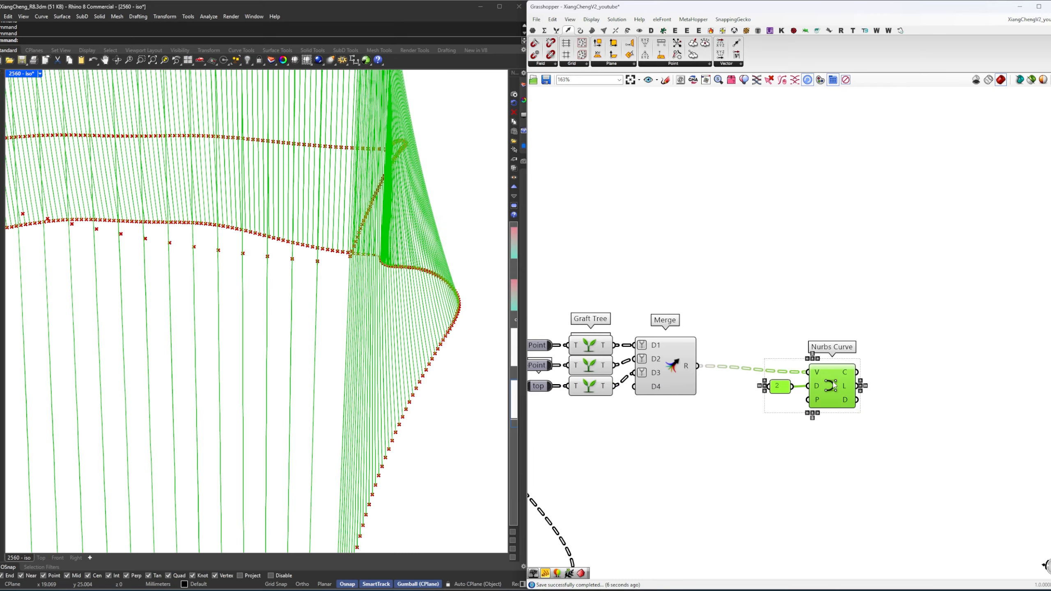
drag(832, 385, 831, 378)
Hide the viewport preview of the relays, Graft Trees and Merge that feed Nurbs Curve.
click(929, 306)
right_drag(414, 298, 377, 321)
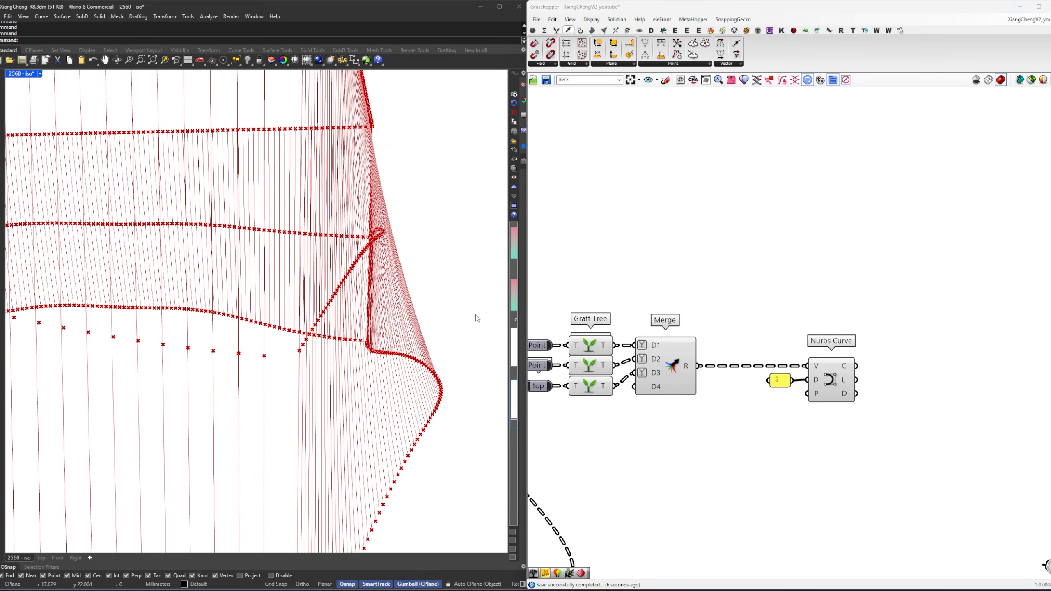
scroll(956, 298, down, 5)
drag(829, 452, 683, 366)
right_click(844, 373)
click(849, 386)
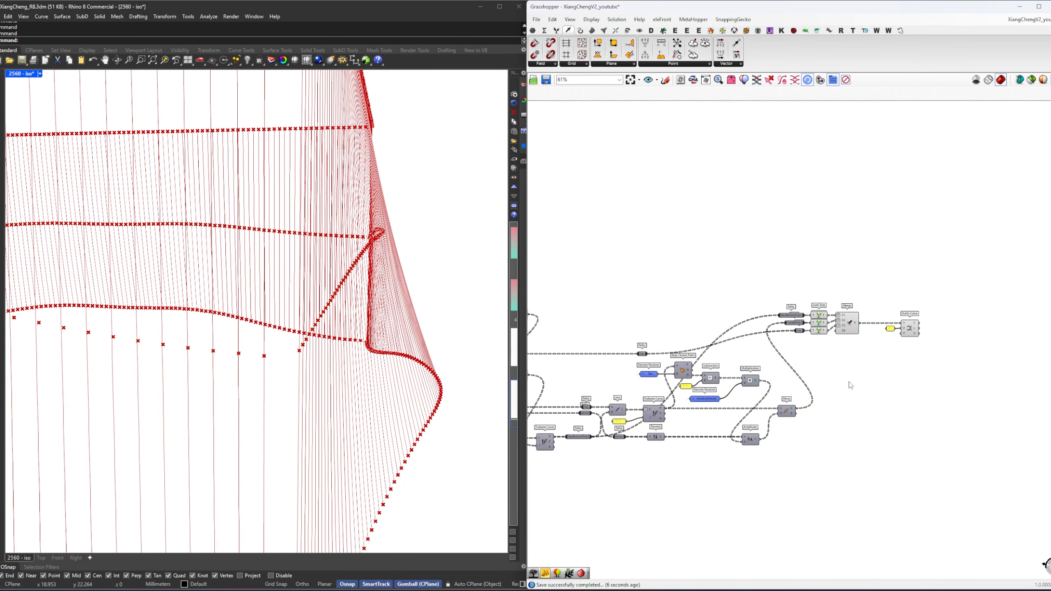
right_drag(820, 334, 887, 330)
key(ctrl+a)
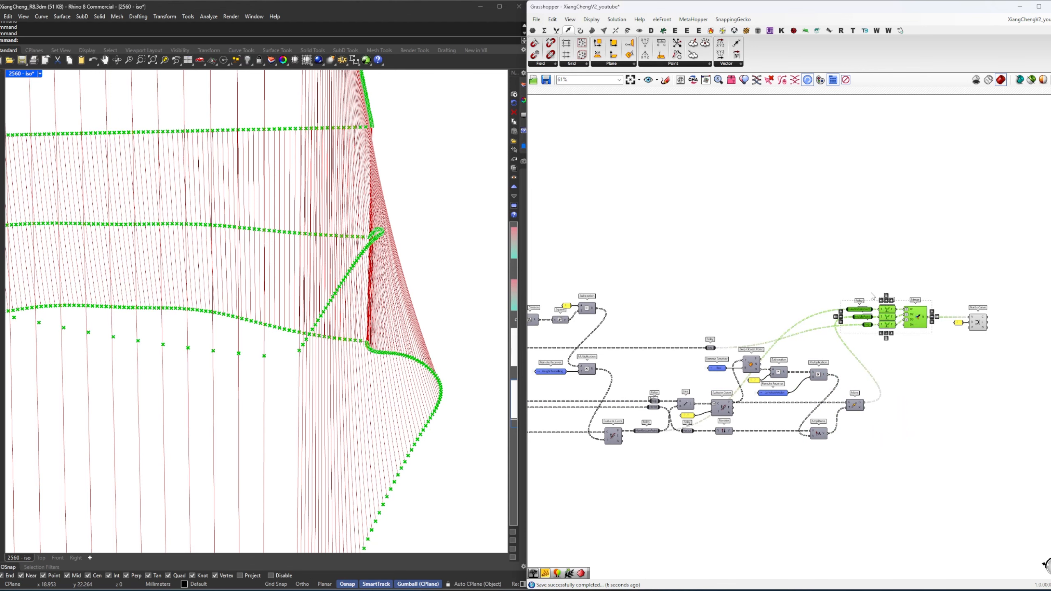
key(ctrl+q)
Set the HeightRescalling slider to 0.66.
scroll(786, 332, down, 5)
scroll(689, 318, up, 10)
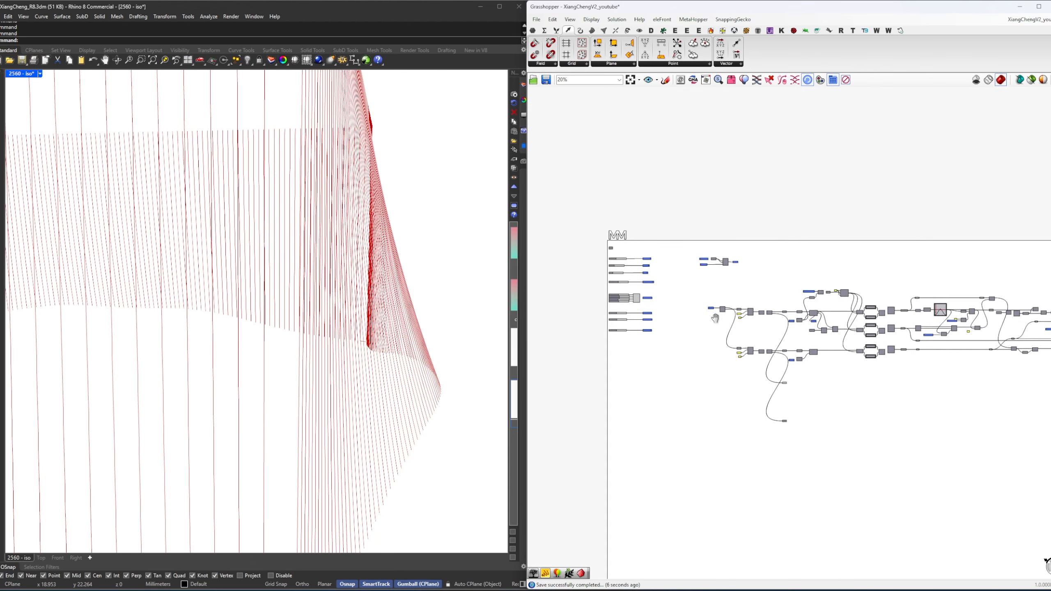
mouse_move(679, 335)
mouse_down()
mouse_move(617, 335)
mouse_move(679, 335)
mouse_up()
right_drag(452, 418, 521, 383)
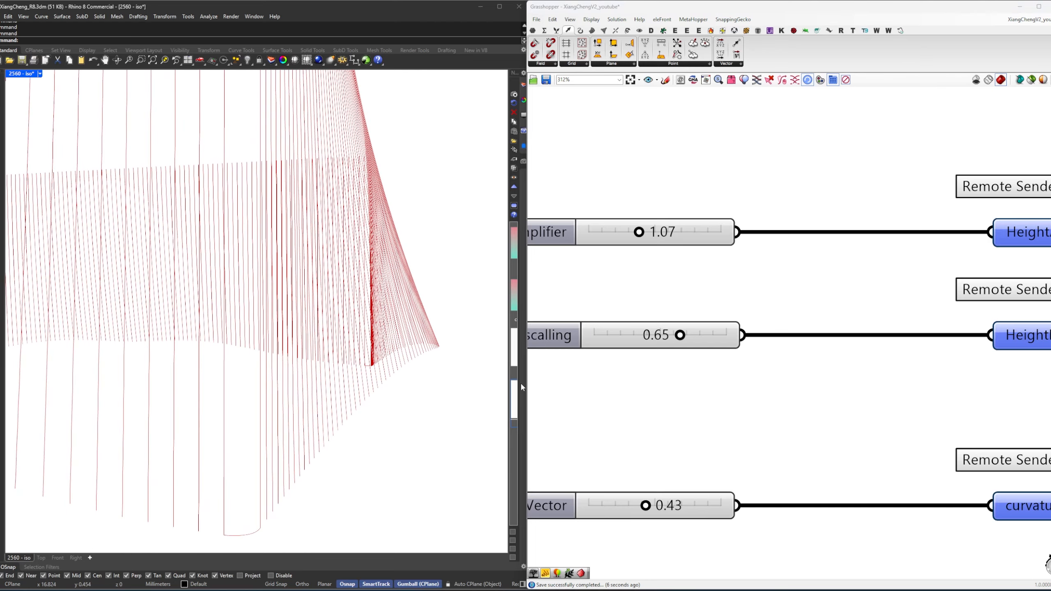
mouse_move(685, 334)
mouse_down()
mouse_move(627, 335)
mouse_move(678, 335)
mouse_up()
Set the curvatureVector slider to 0.55.
scroll(676, 398, down, 5)
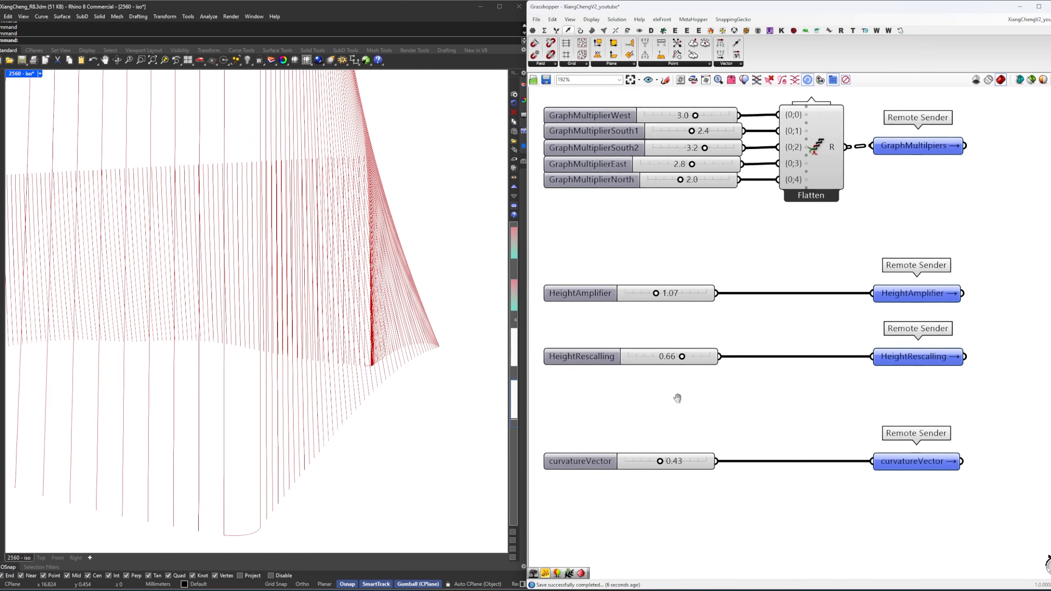
scroll(736, 418, up, 3)
mouse_move(708, 414)
mouse_down()
mouse_move(757, 414)
mouse_move(652, 414)
mouse_move(747, 414)
mouse_move(706, 420)
mouse_move(736, 420)
mouse_move(722, 421)
mouse_up()
double_click(709, 417)
text(0)
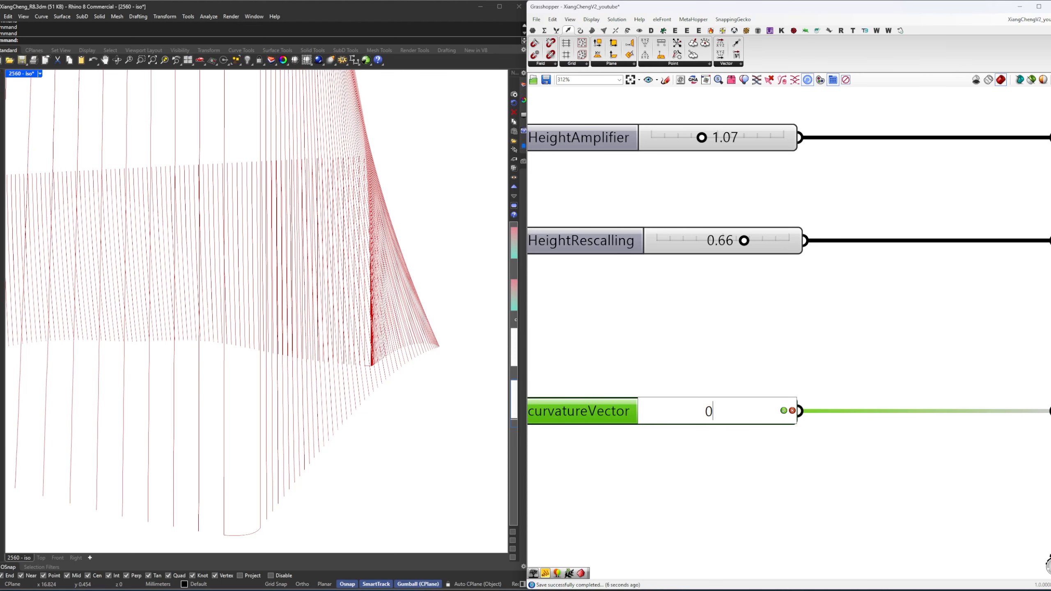
text(.55)
key(Return)
scroll(683, 279, down, 3)
Set the HeightAmplifier slider to 1.24 and fine-tune it up to 1.33.
right_drag(688, 273, 690, 351)
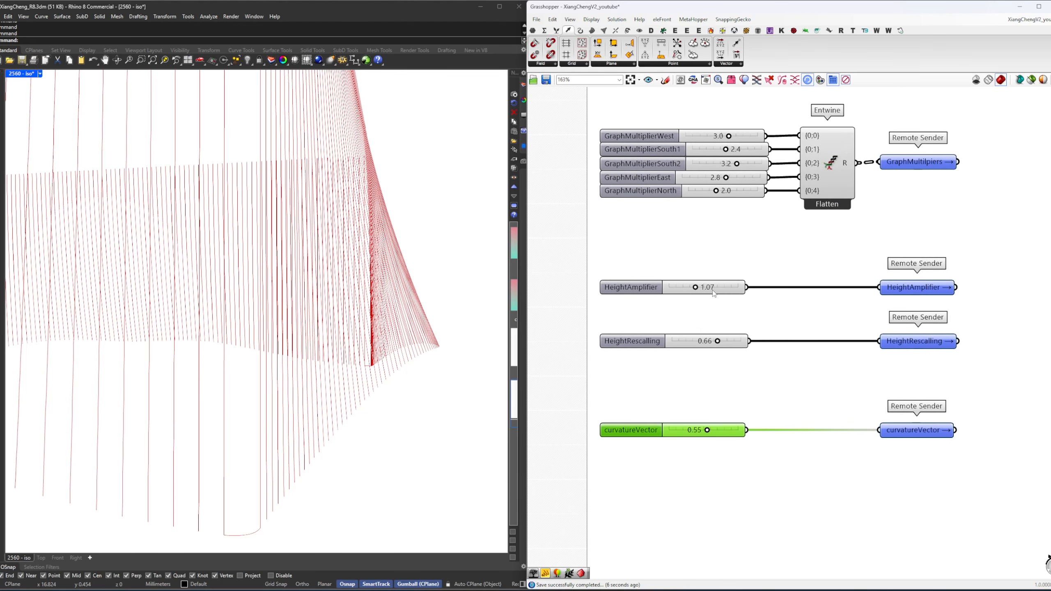
scroll(712, 289, up, 3)
click(710, 287)
double_click(710, 290)
text(1)
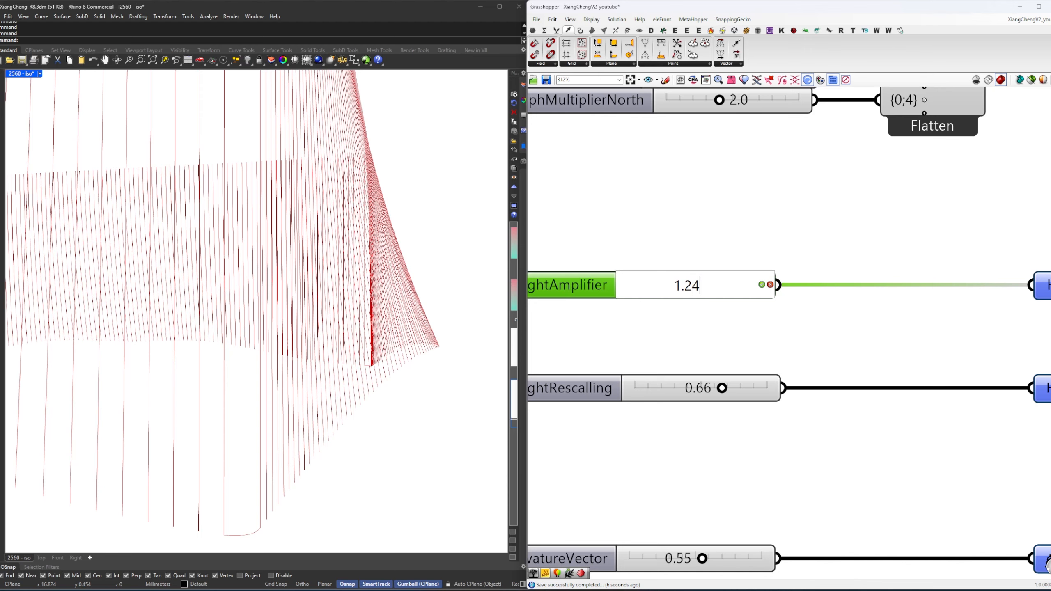
text(.24)
key(Return)
mouse_move(695, 286)
mouse_down()
mouse_move(635, 286)
mouse_move(699, 286)
mouse_up()
Adjust the Graph Mapper's bell curve slightly using its side height handle and lower width handle.
scroll(699, 285, down, 3)
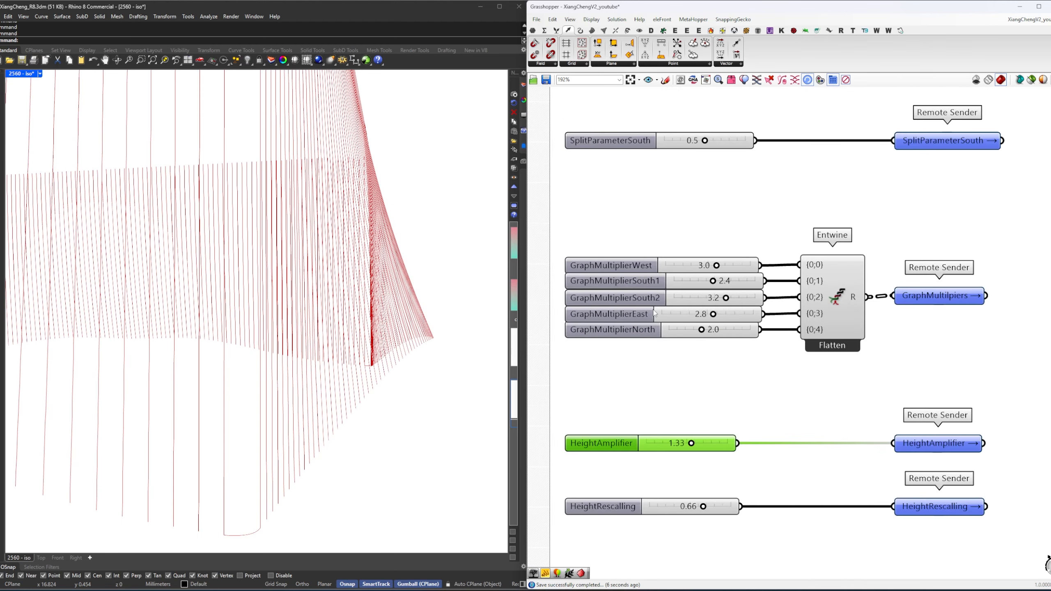
scroll(658, 314, down, 8)
right_drag(1017, 335, 739, 326)
right_drag(925, 321, 758, 333)
scroll(758, 333, up, 4)
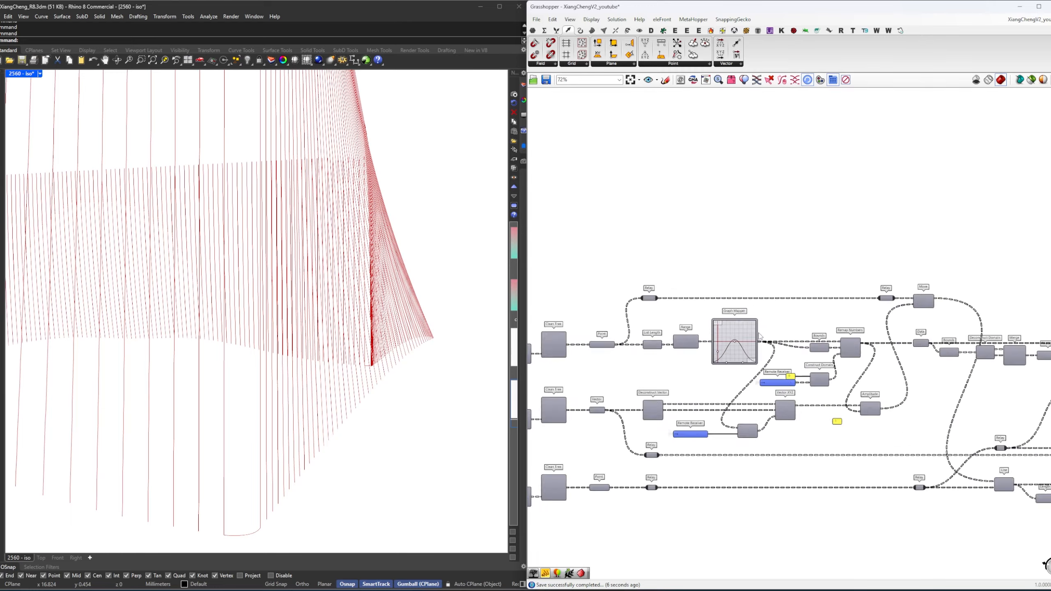
scroll(720, 352, up, 8)
mouse_move(720, 360)
mouse_down()
mouse_move(721, 290)
mouse_move(719, 363)
mouse_up()
mouse_move(875, 431)
mouse_down()
mouse_move(845, 431)
mouse_move(874, 431)
mouse_up()
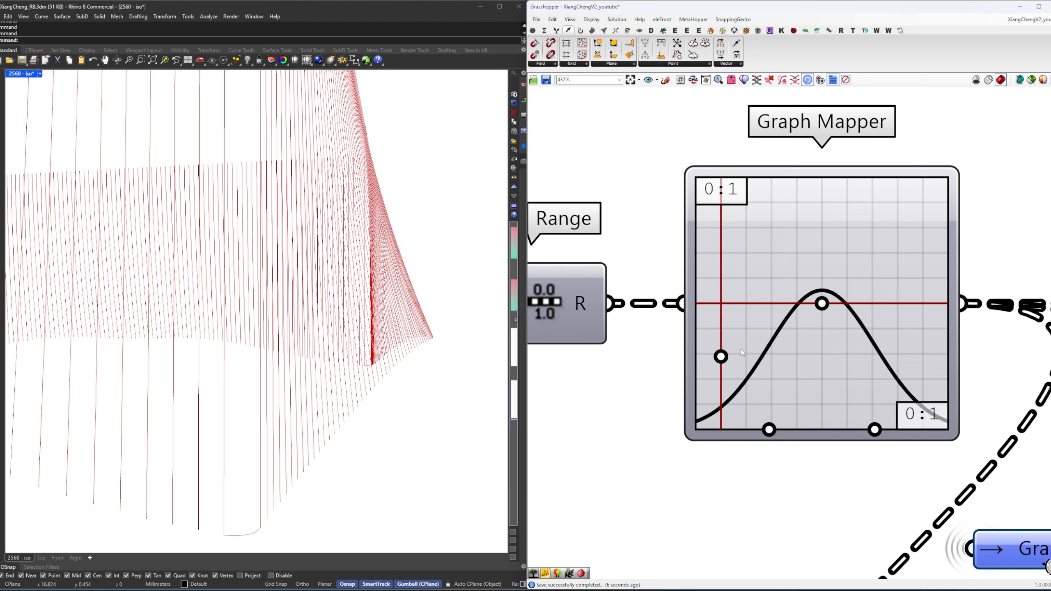
drag(721, 356, 721, 353)
Review the overall form of the generated curves in the viewport and return to the Nurbs Curve component's outputs.
scroll(823, 350, down, 9)
right_drag(597, 336, 1050, 327)
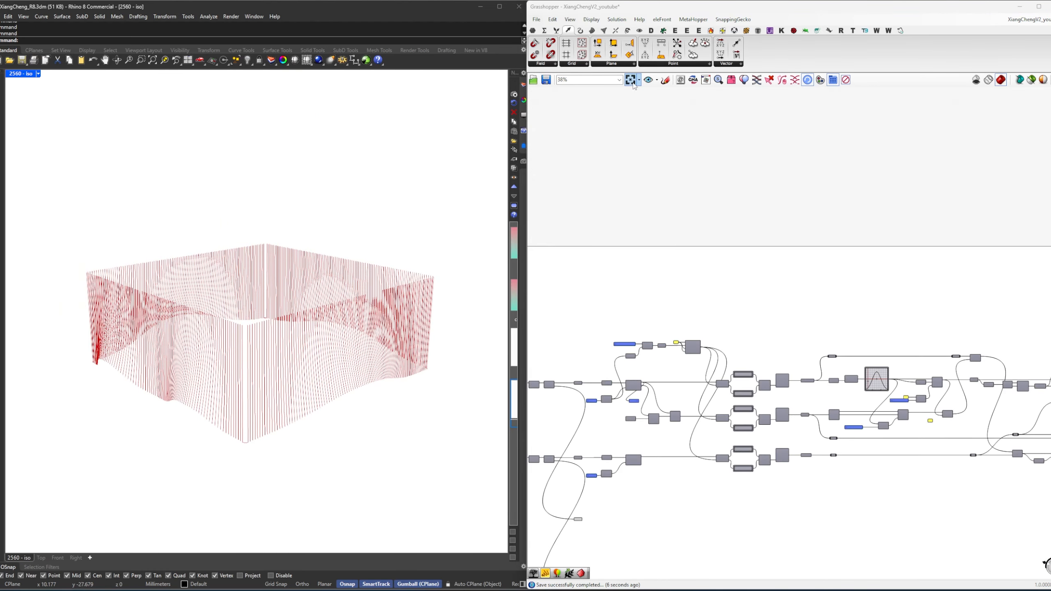
click(631, 81)
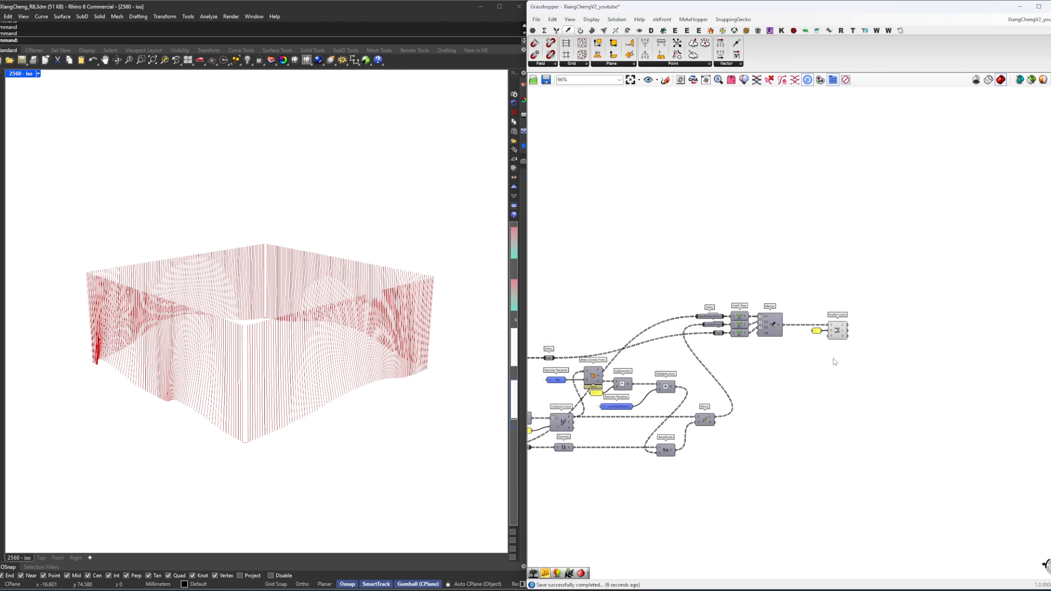
right_drag(833, 359, 759, 368)
scroll(775, 346, up, 5)
click(748, 336)
click(805, 344)
right_drag(805, 344, 729, 351)
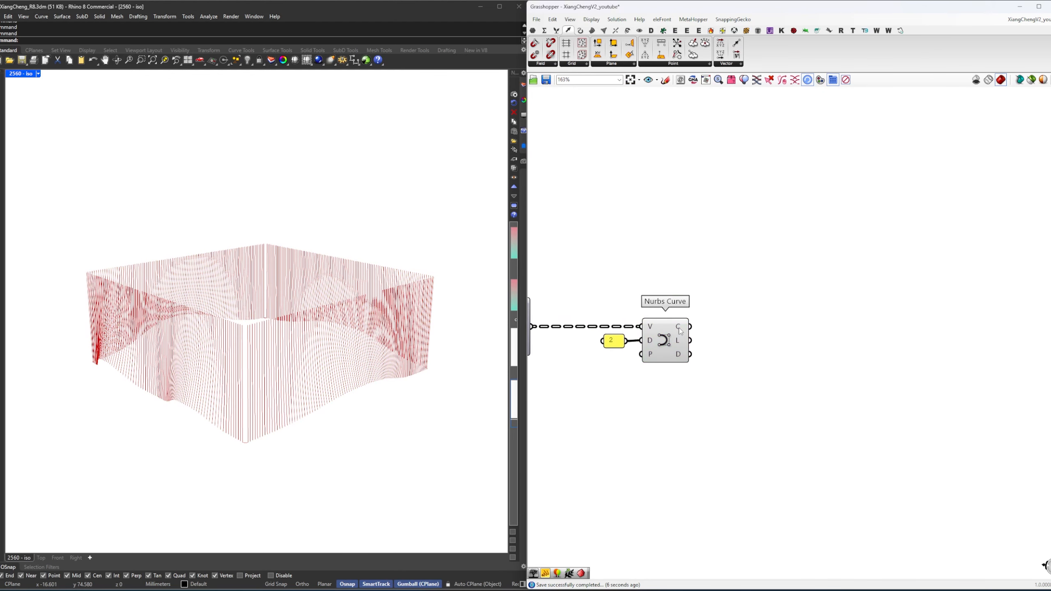
double_click(791, 347)
text(mo)
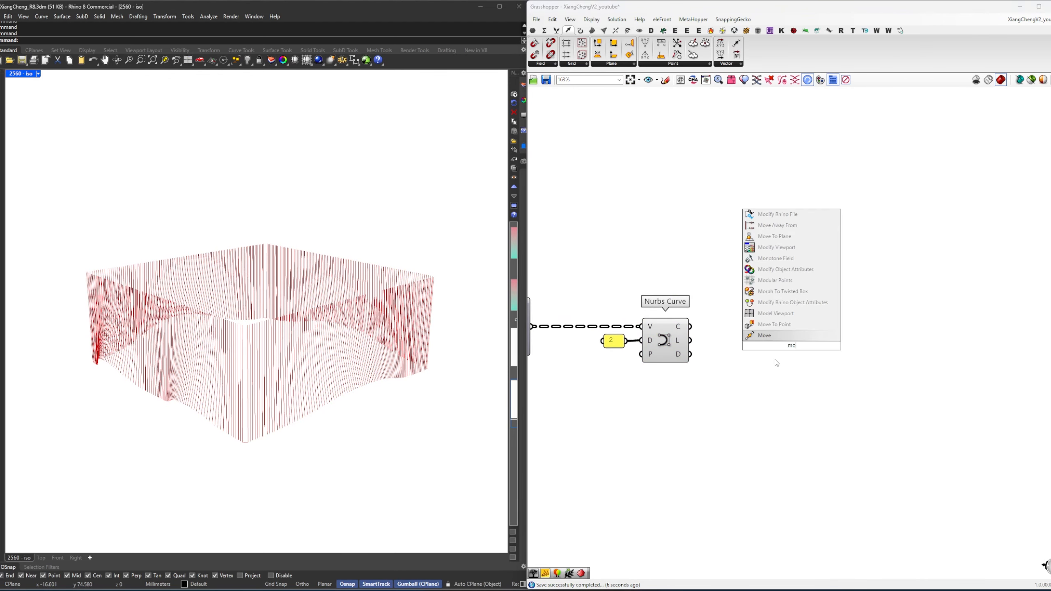
click(775, 359)
Add a Curve parameter, connect the Nurbs Curve's curve output to it and align it with that component.
double_click(779, 336)
text(crv)
key(Return)
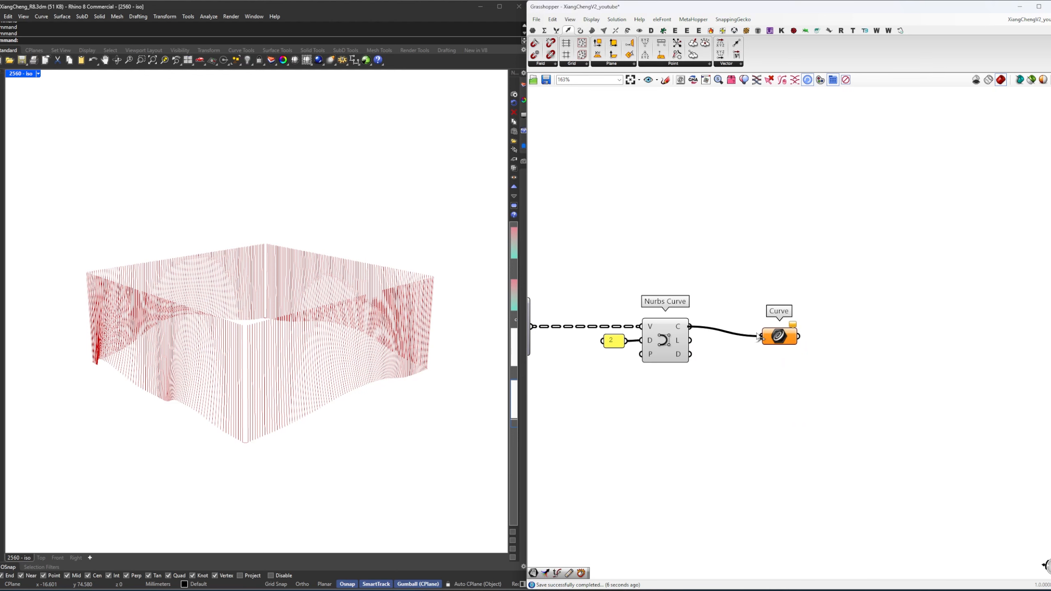
drag(757, 335, 761, 336)
drag(781, 338, 810, 327)
Add an Offset Curve component, feed it from the Curve parameter and place it in line with it.
right_drag(862, 333, 796, 341)
double_click(796, 341)
text(o)
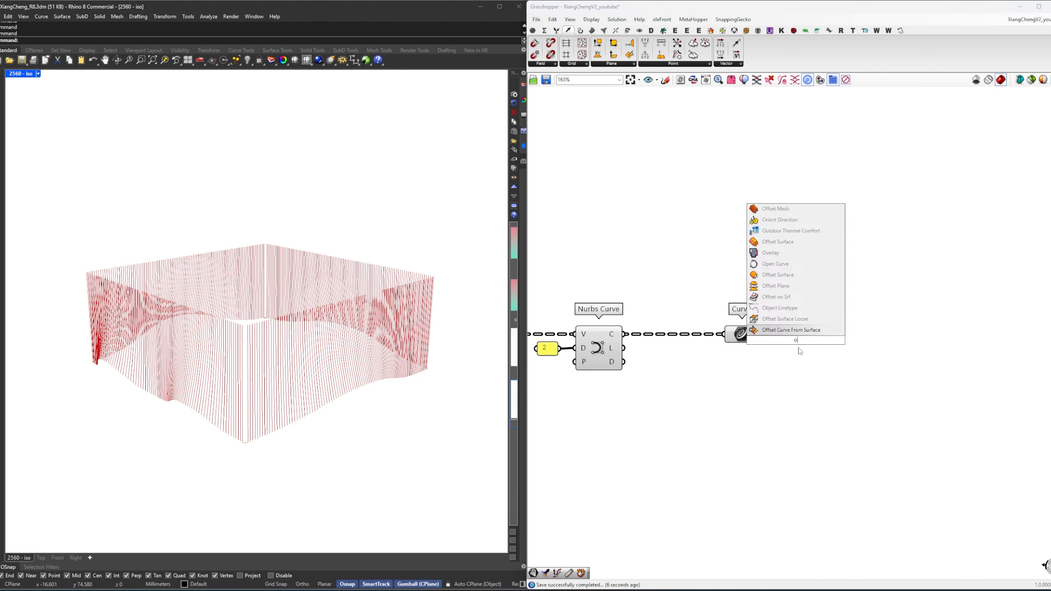
text(ffset)
key(Return)
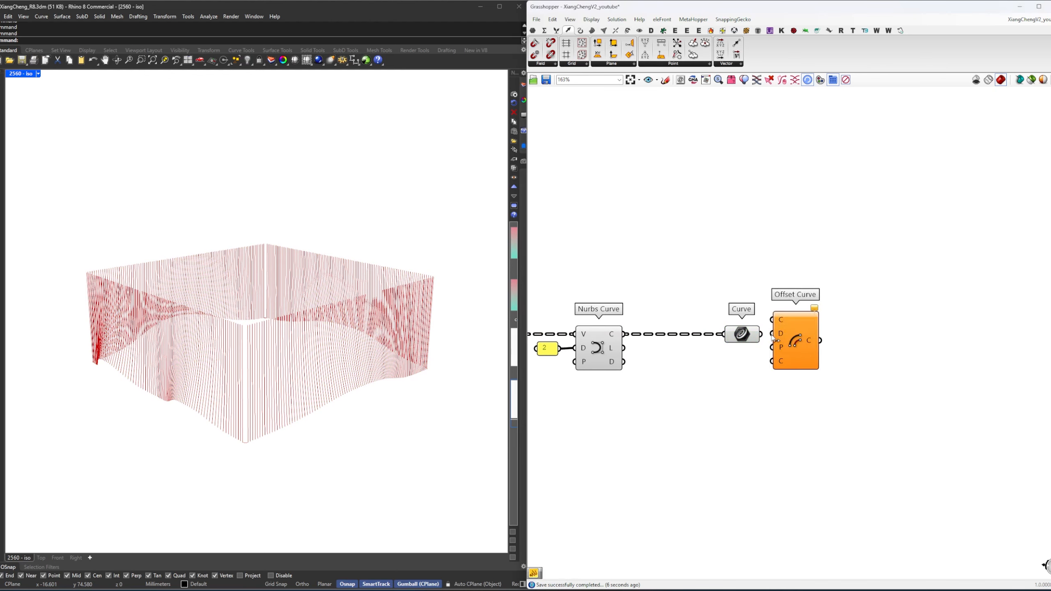
drag(761, 334, 857, 354)
click(790, 394)
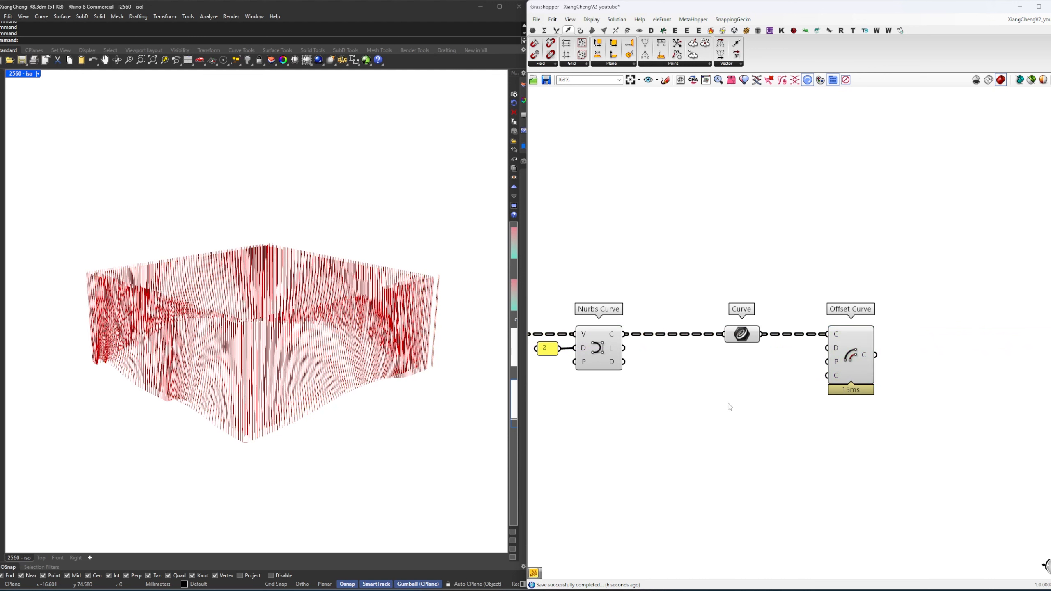
Add a panel with the value 0.2 and connect it to the Offset Curve's distance input.
double_click(728, 404)
text(//0.2)
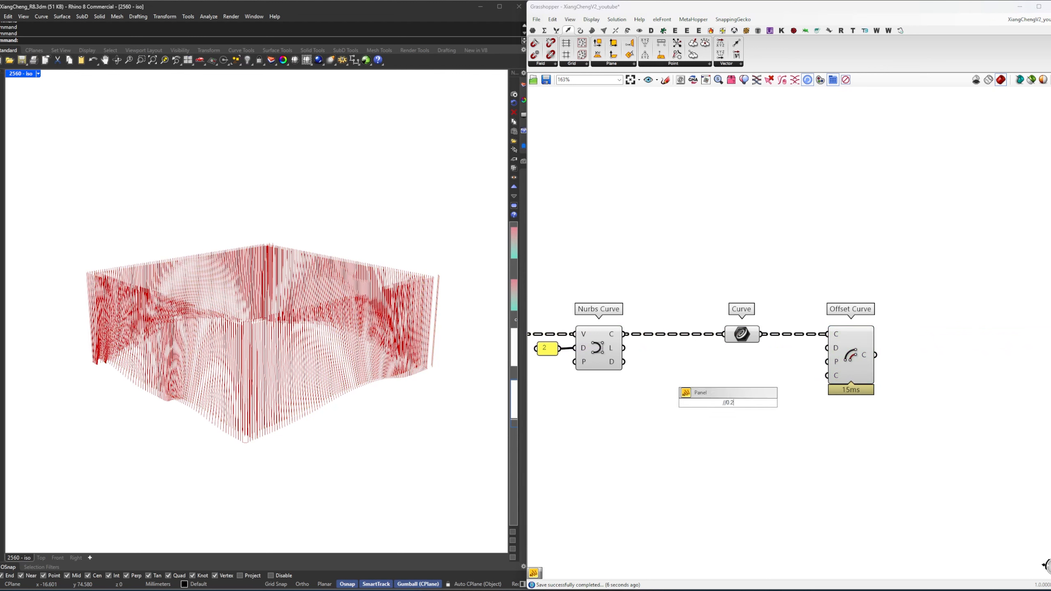
key(Return)
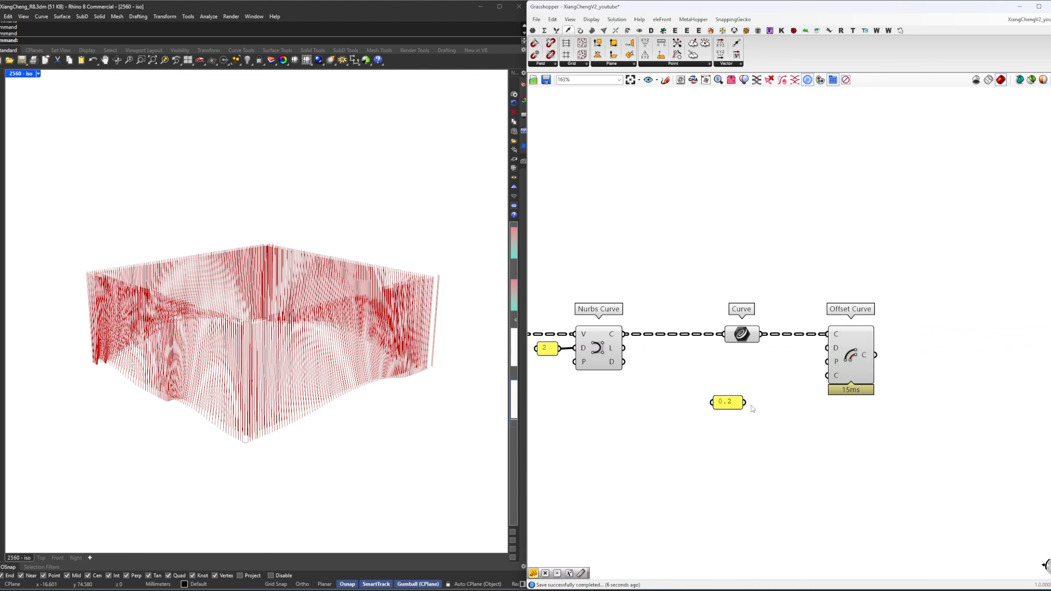
scroll(752, 409, up, 4)
drag(695, 445, 858, 351)
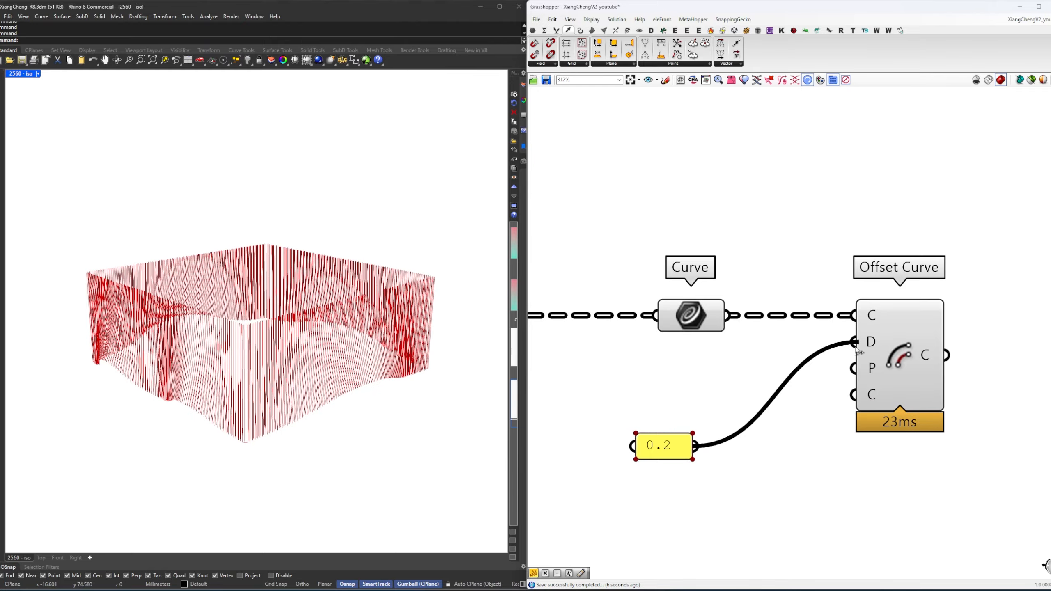
drag(662, 450, 704, 401)
Examine the offset direction of the curves in the viewport, comparing them with the original curves from the Curve parameter.
right_drag(257, 368, 293, 367)
scroll(301, 415, up, 5)
scroll(309, 404, down, 7)
scroll(199, 365, up, 6)
right_drag(198, 364, 223, 387)
scroll(205, 366, down, 5)
click(868, 363)
click(728, 349)
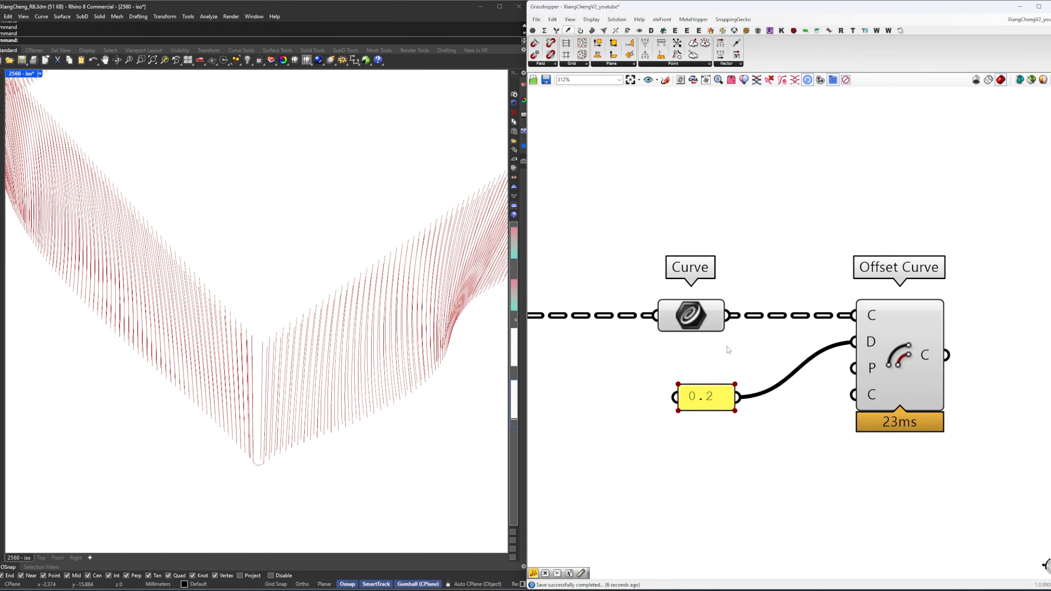
click(711, 320)
click(744, 350)
click(701, 329)
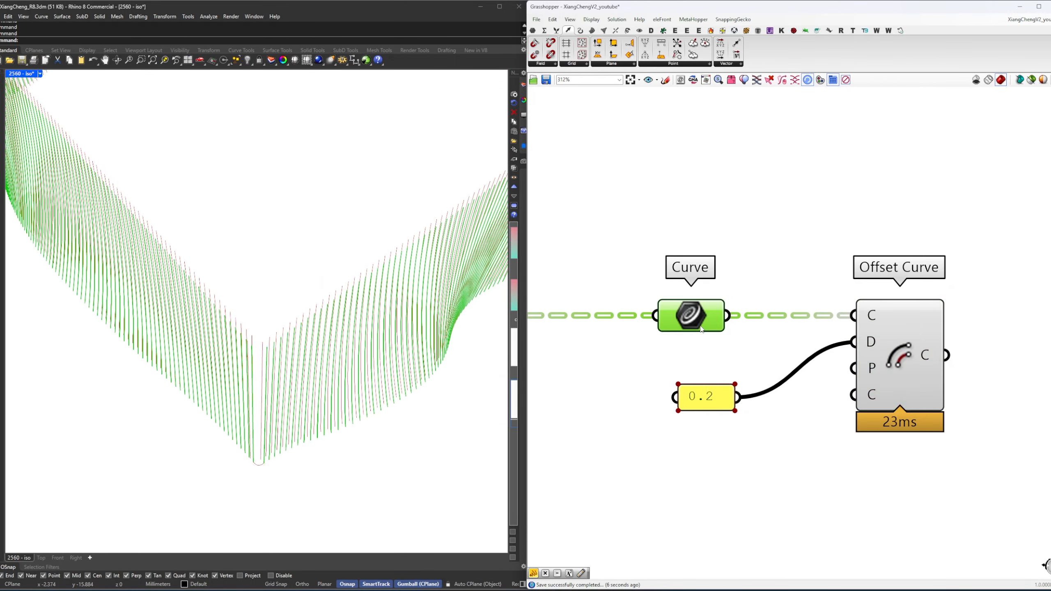
click(719, 352)
Add a relay below the Reverse component and connect it to the vector relay.
scroll(720, 352, down, 6)
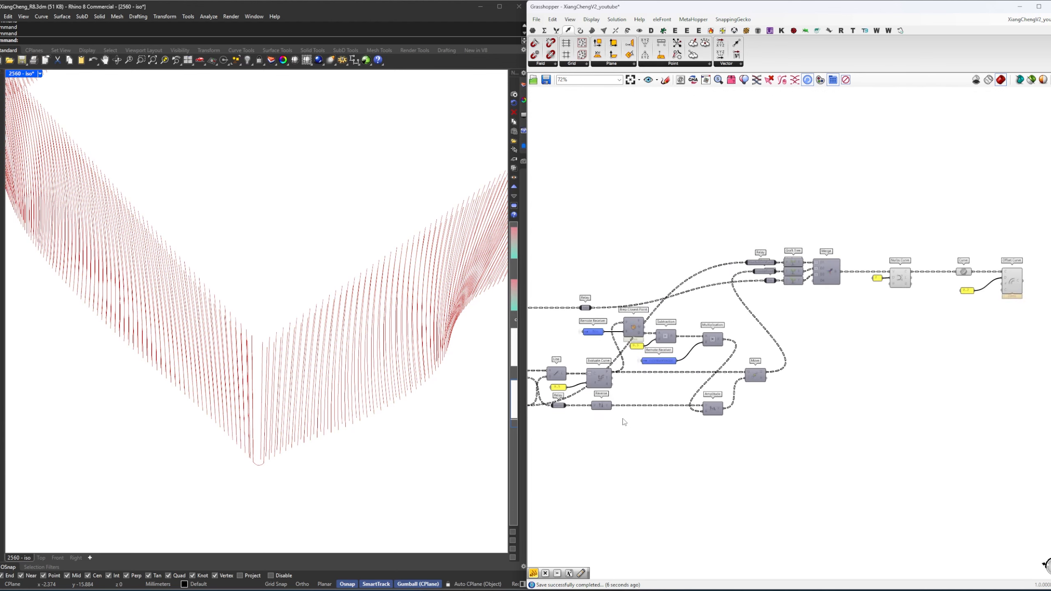
scroll(625, 422, up, 5)
double_click(669, 414)
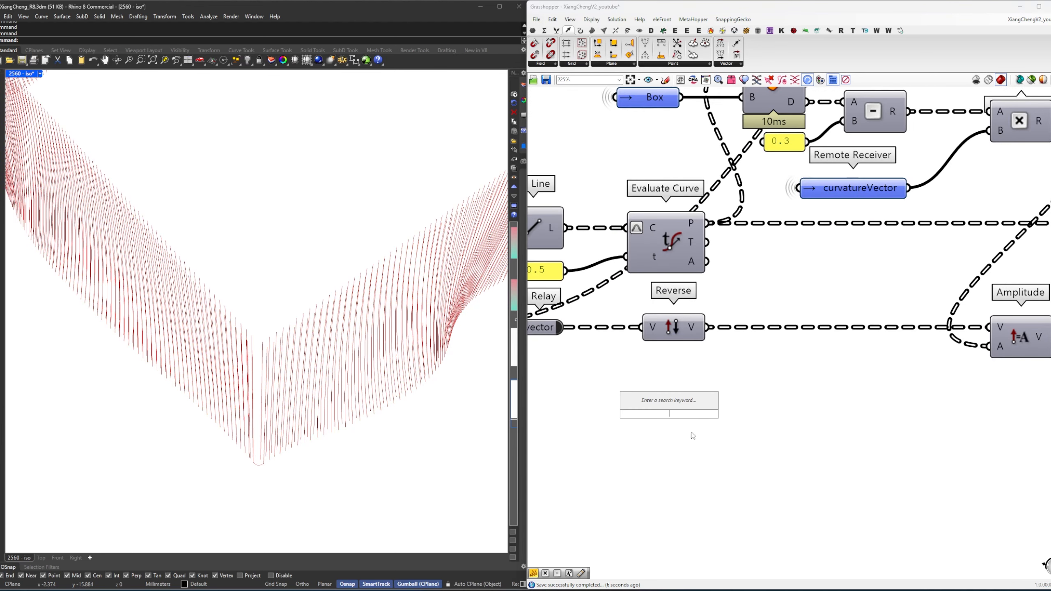
double_click(669, 409)
text(relay)
key(Return)
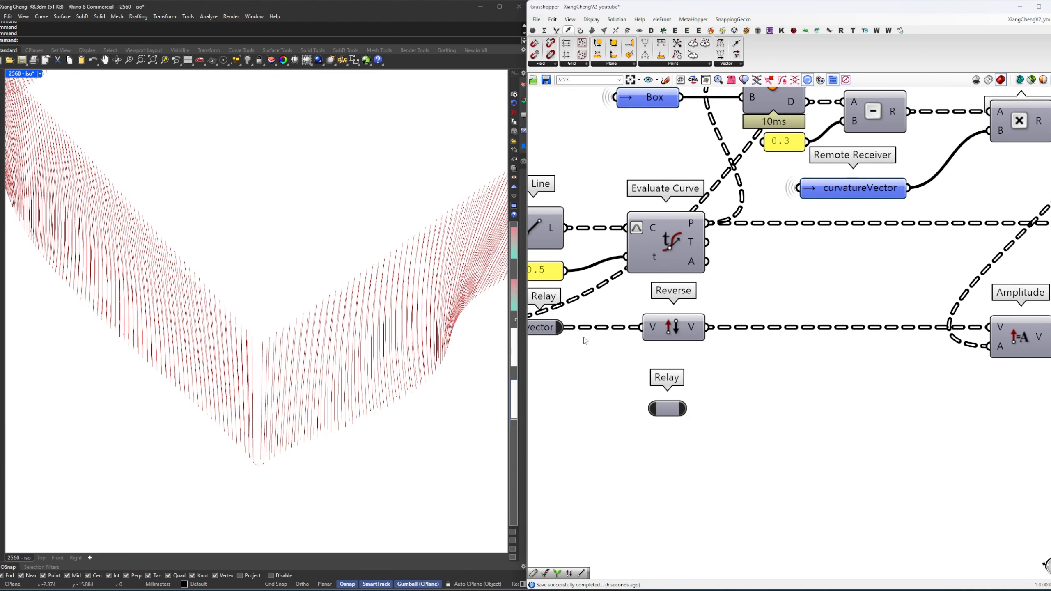
drag(600, 368, 663, 414)
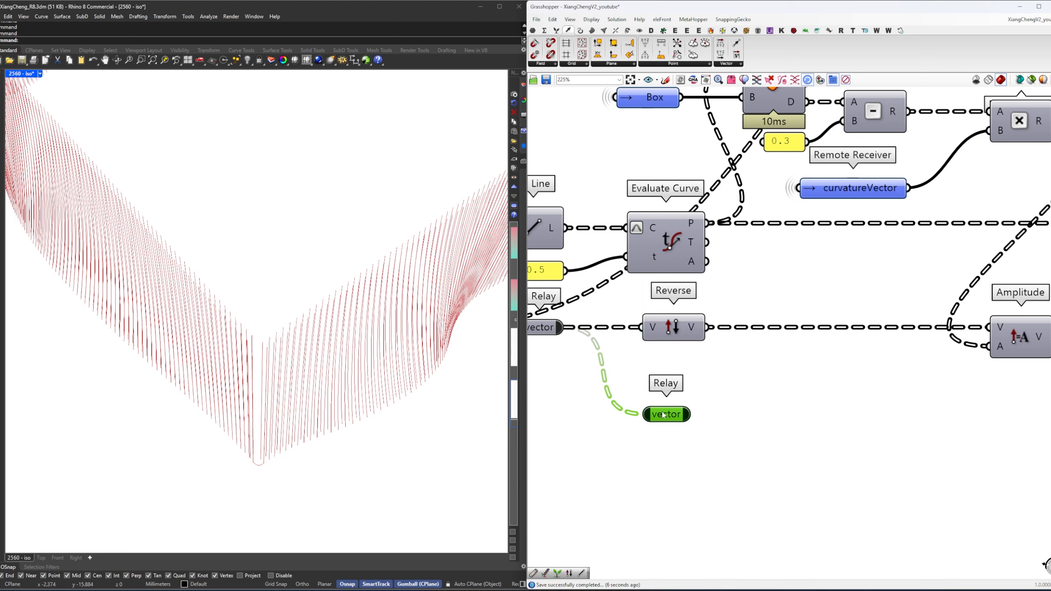
Extend the new vector relay with another relay placed further along, below the Move component.
double_click(705, 415)
scroll(713, 414, down, 4)
right_drag(740, 418, 692, 427)
drag(682, 425, 904, 425)
click(756, 453)
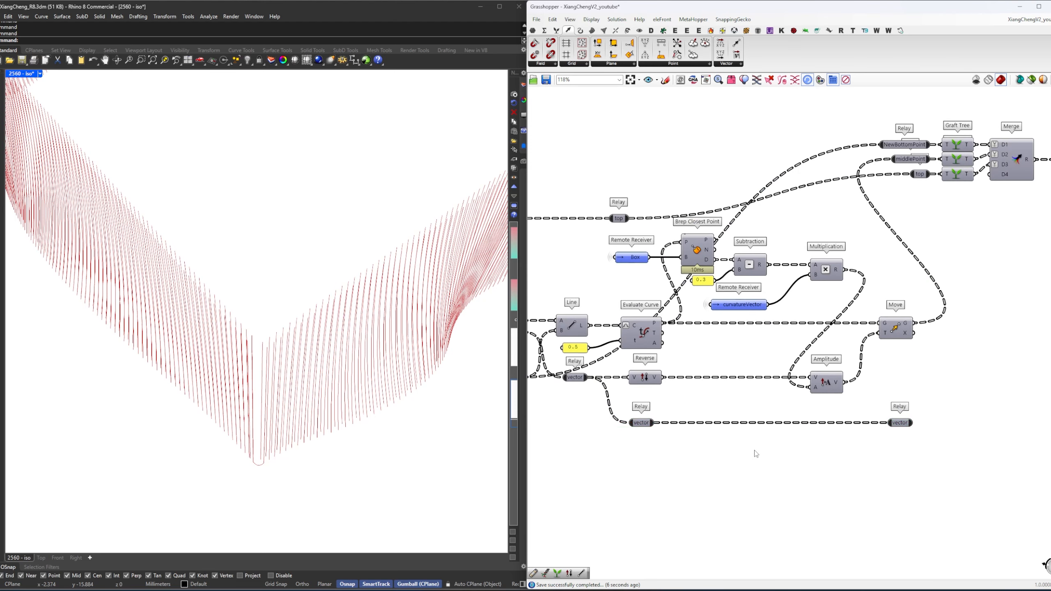
Add a Construct Plane component below the vector relay wire.
double_click(757, 454)
text(plan)
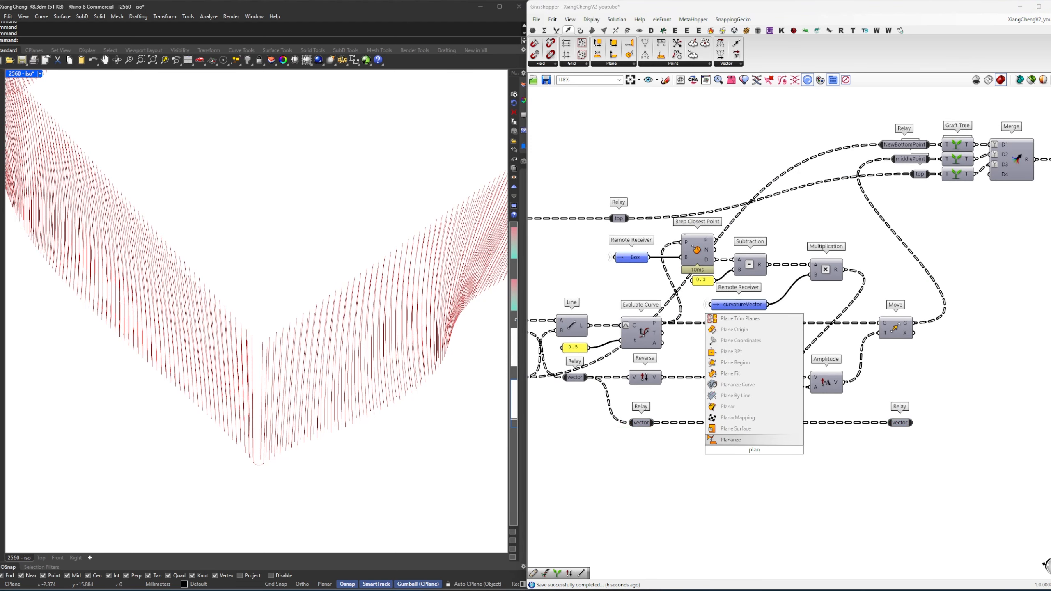
key(BackSpace)
key(BackSpace)
key(BackSpace)
key(BackSpace)
text(consstruct pla)
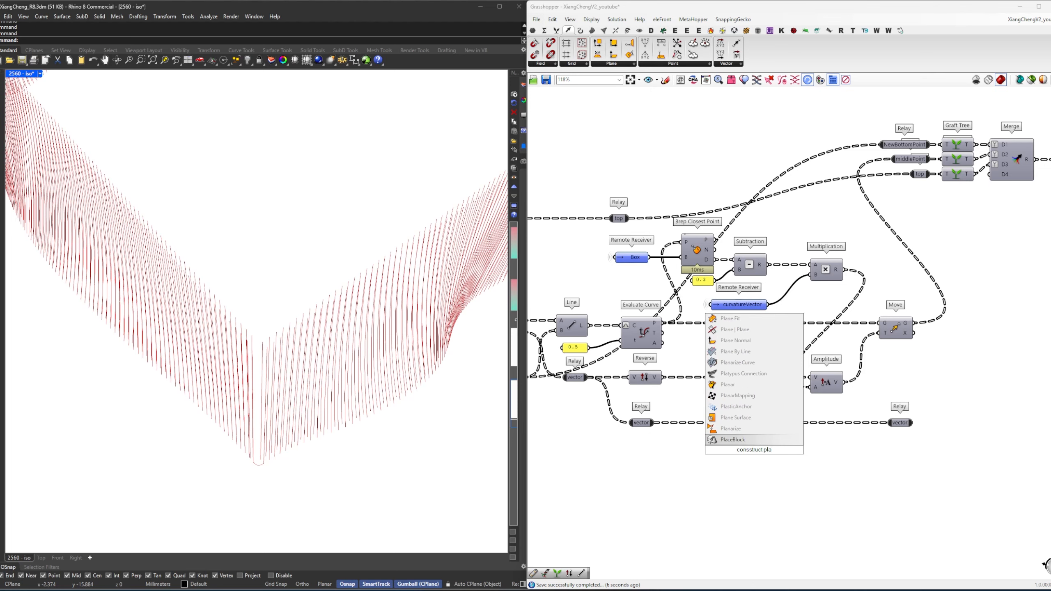
text(ne)
key(Up)
key(Up)
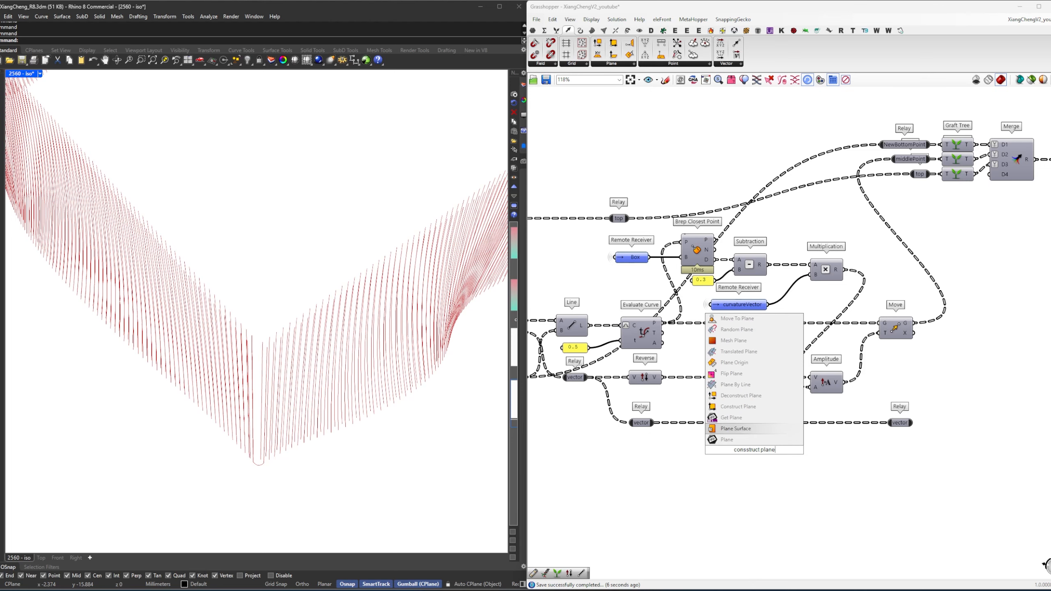
key(Return)
Connect Evaluate Curve's points to Construct Plane's origin and the vector relay to its X axis, deleting the extra relay under Move.
scroll(741, 422, up, 2)
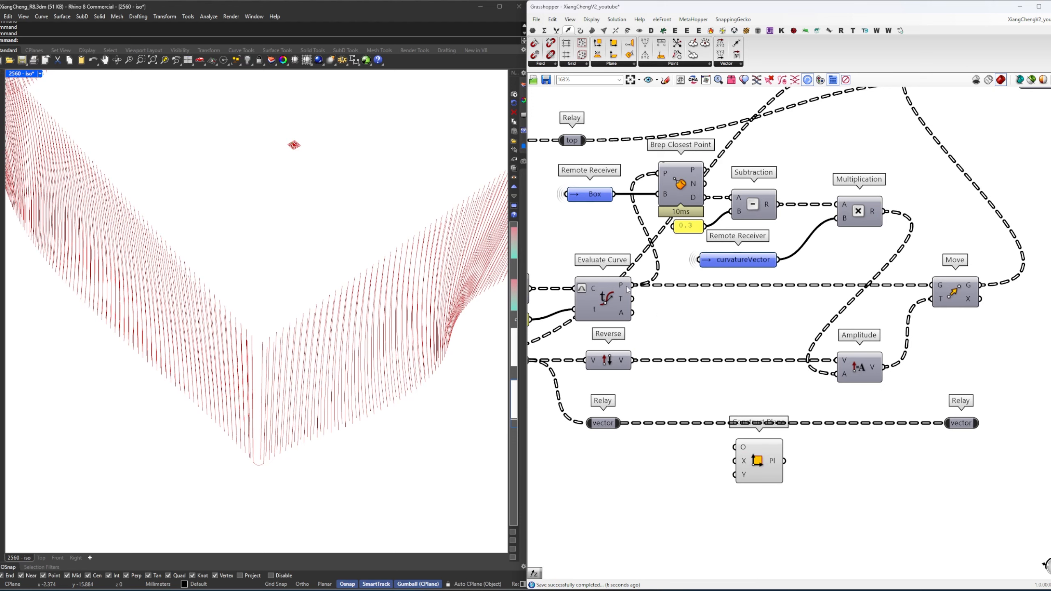
drag(627, 289, 765, 440)
click(970, 425)
key(Delete)
drag(619, 423, 766, 424)
Add a Unit Z vector, connect it to Construct Plane's Y axis and inspect the planes in the viewport.
click(702, 465)
double_click(702, 466)
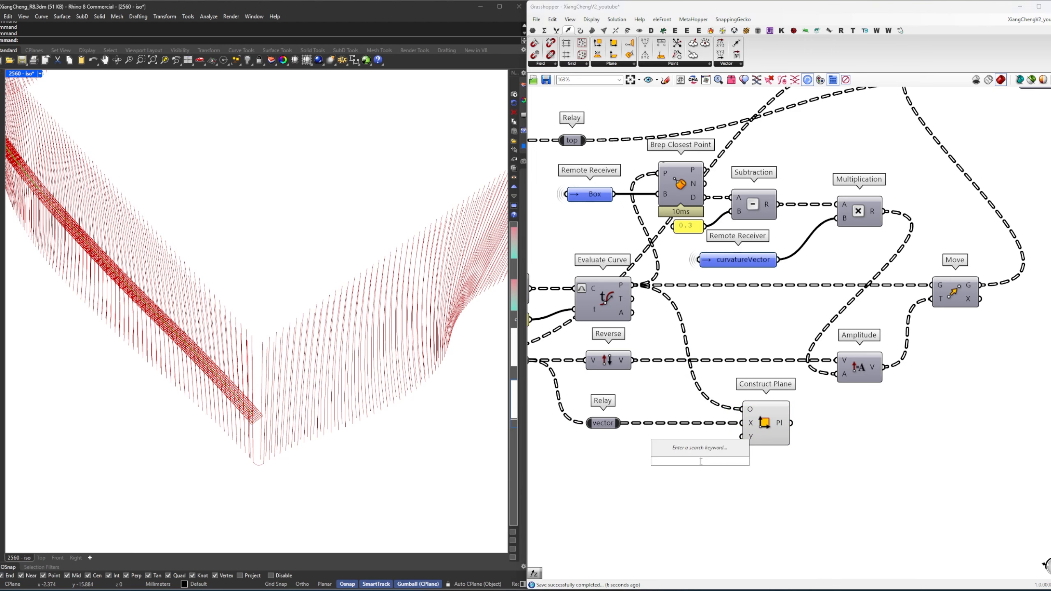
text(unit z)
key(Return)
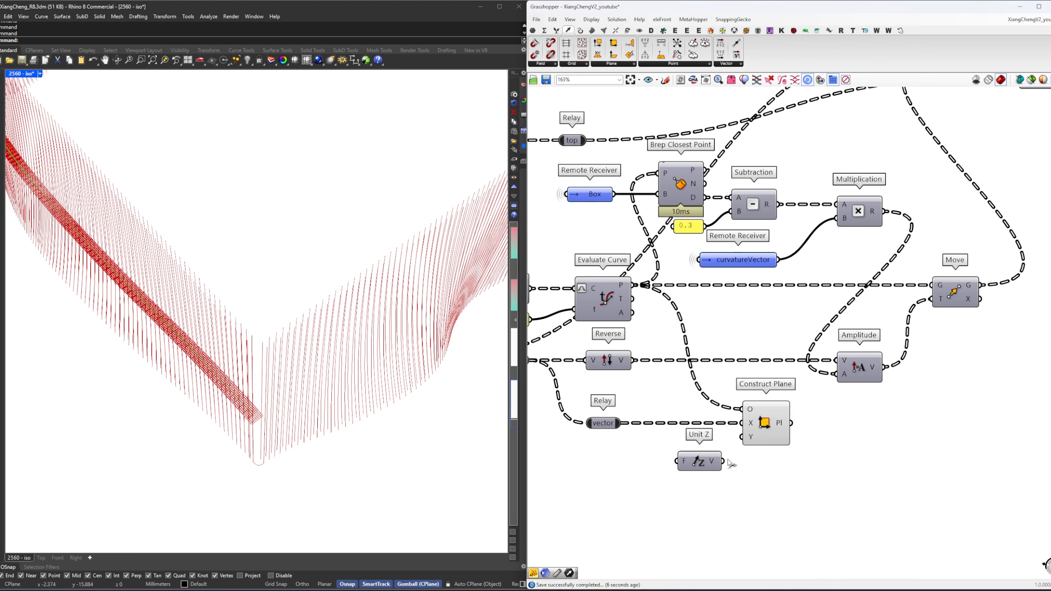
drag(702, 460, 611, 447)
right_drag(707, 456, 695, 457)
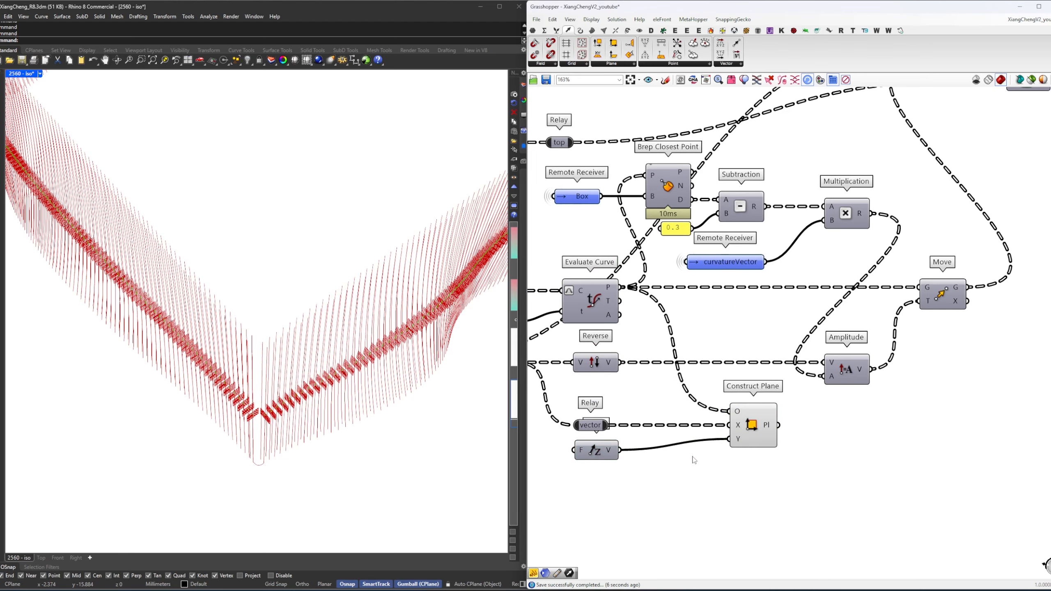
scroll(241, 416, up, 5)
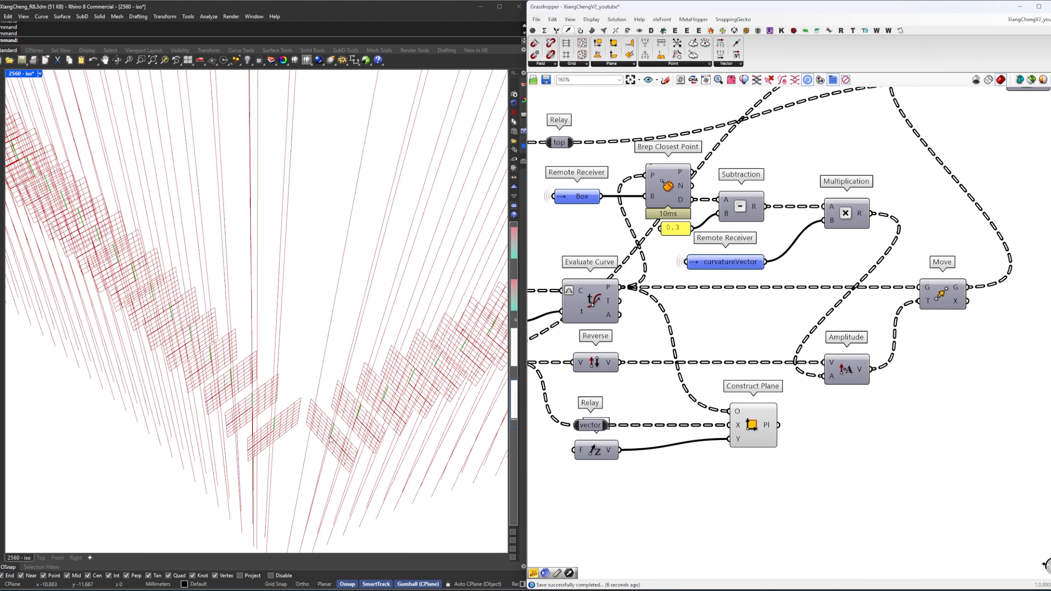
Add a relay on the Construct Plane output, align it with the component and name it plane.
right_drag(809, 438, 771, 443)
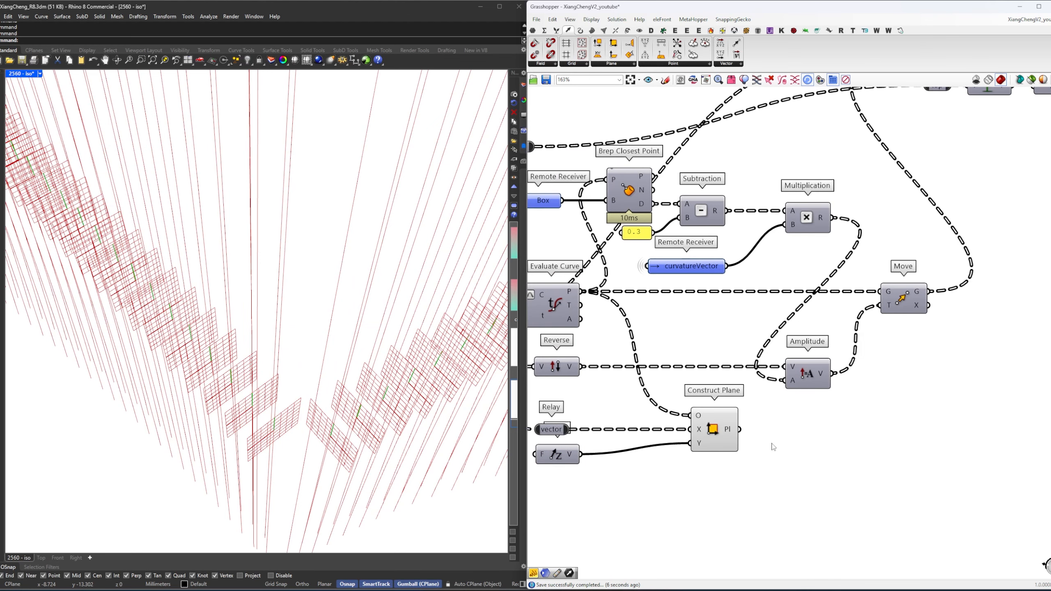
double_click(799, 434)
text(relay)
key(Return)
drag(795, 437, 812, 432)
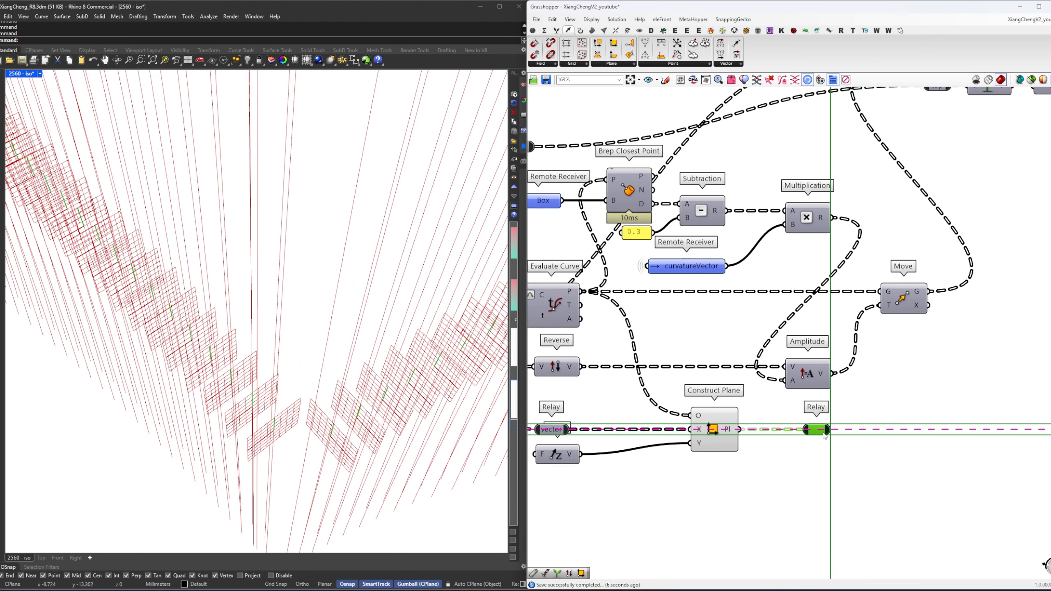
right_click(823, 433)
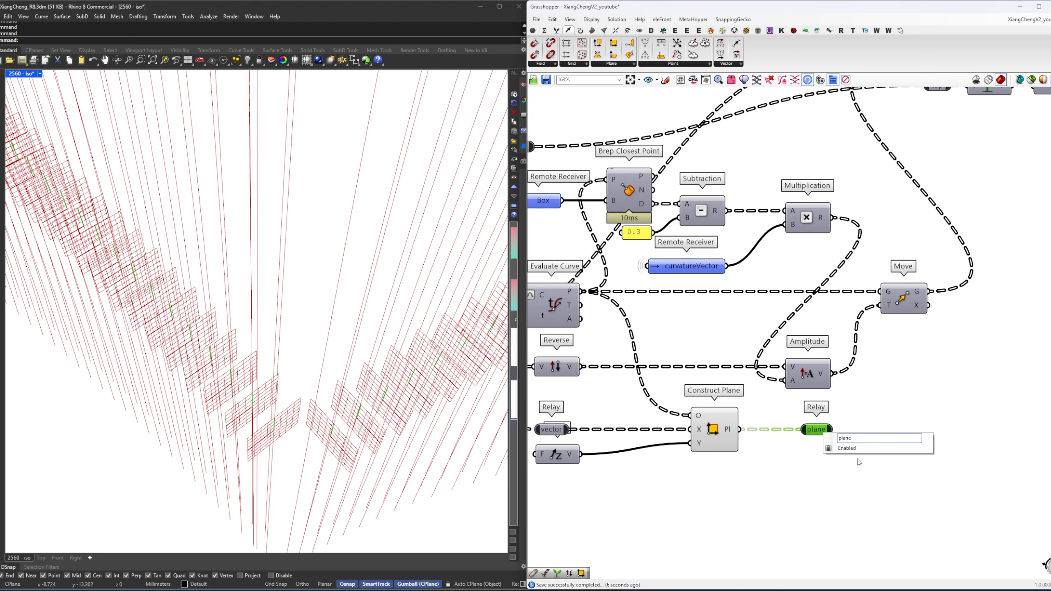
Place a second plane relay below the Nurbs Curve component.
scroll(593, 481, down, 4)
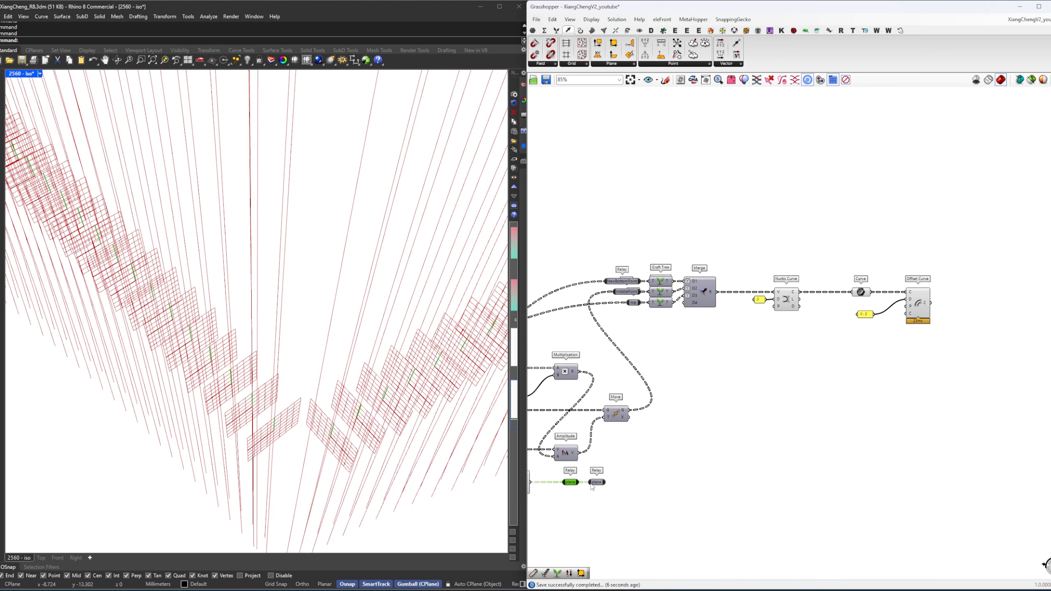
drag(591, 484, 813, 313)
scroll(764, 379, up, 3)
right_drag(569, 304, 694, 309)
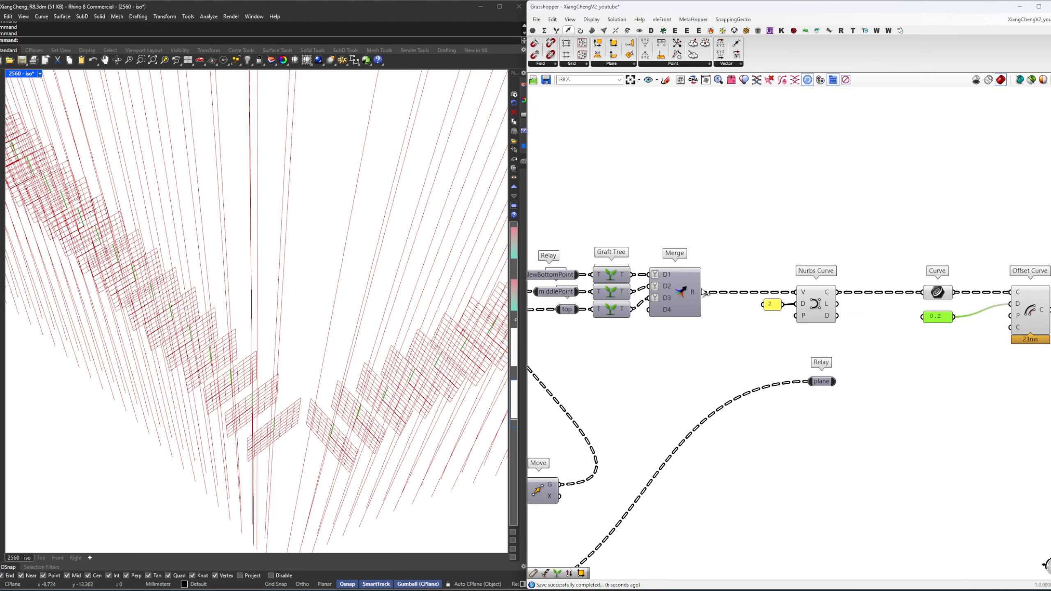
Graft the plane relay's data with a Graft Tree component and connect it to the Offset Curve's plane input.
mouse_move(697, 295)
mouse_move(834, 294)
click(883, 347)
right_drag(883, 348, 799, 356)
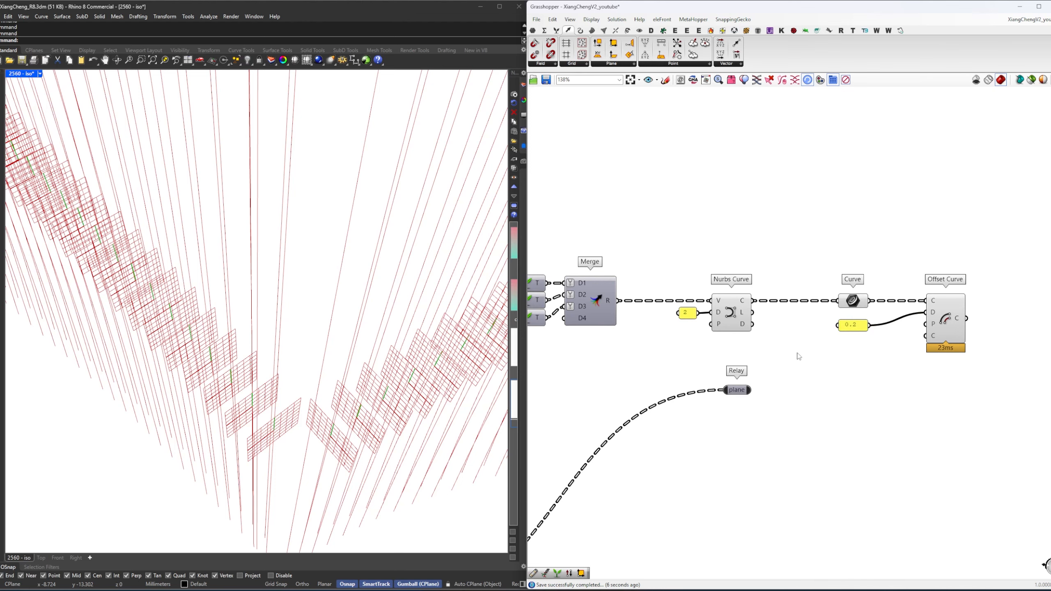
mouse_move(743, 396)
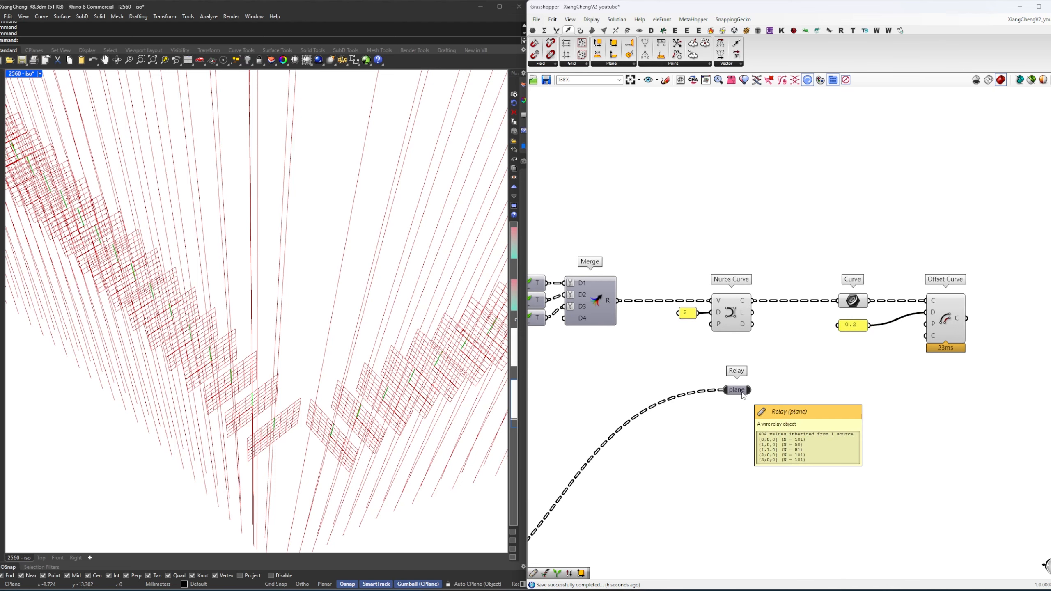
double_click(800, 377)
text(graft)
key(Return)
drag(751, 390, 847, 391)
right_drag(858, 364, 795, 376)
click(795, 375)
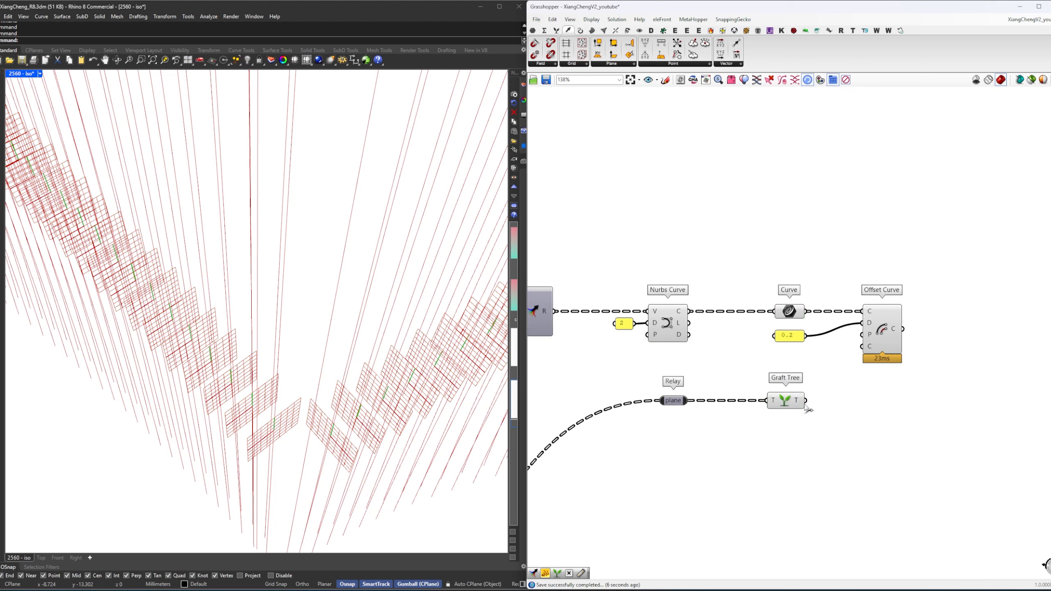
drag(805, 400, 856, 338)
Turn off the preview of the Nurbs Curve, Curve and Graft Tree components.
scroll(780, 359, down, 4)
drag(781, 400, 721, 329)
right_click(711, 309)
click(725, 324)
click(725, 313)
mouse_move(794, 308)
mouse_down()
mouse_move(718, 392)
mouse_move(849, 350)
mouse_move(714, 327)
mouse_up()
Rearrange the Offset Curve beside the Graft Tree, below the Curve parameter, with the 0.2 panel above the Graft Tree.
scroll(823, 366, up, 5)
drag(821, 332, 821, 396)
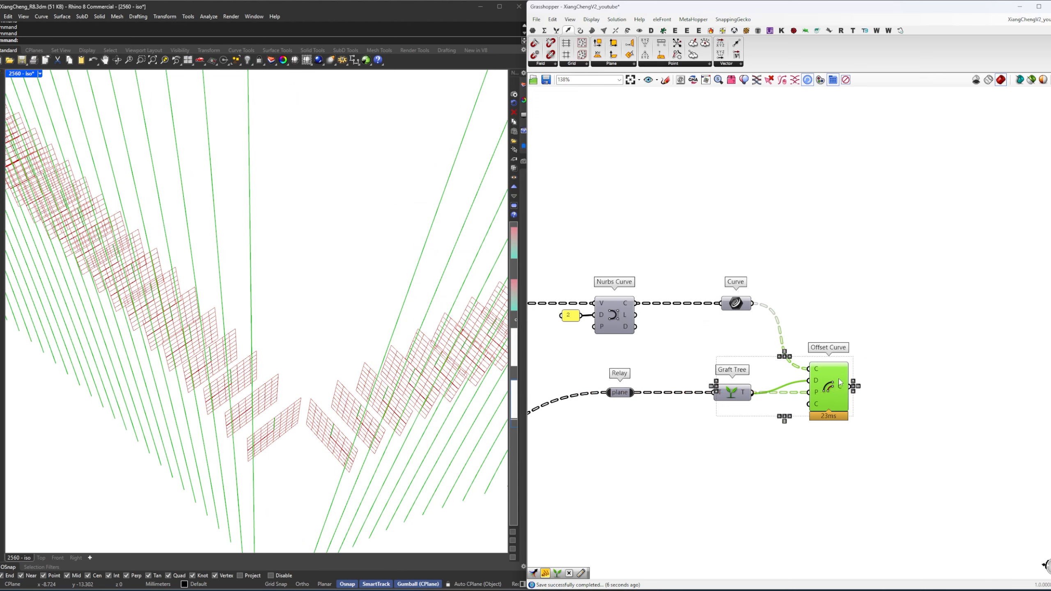
click(764, 384)
mouse_move(735, 392)
mouse_down()
mouse_move(735, 355)
mouse_move(735, 393)
mouse_up()
right_drag(803, 348, 757, 371)
click(757, 370)
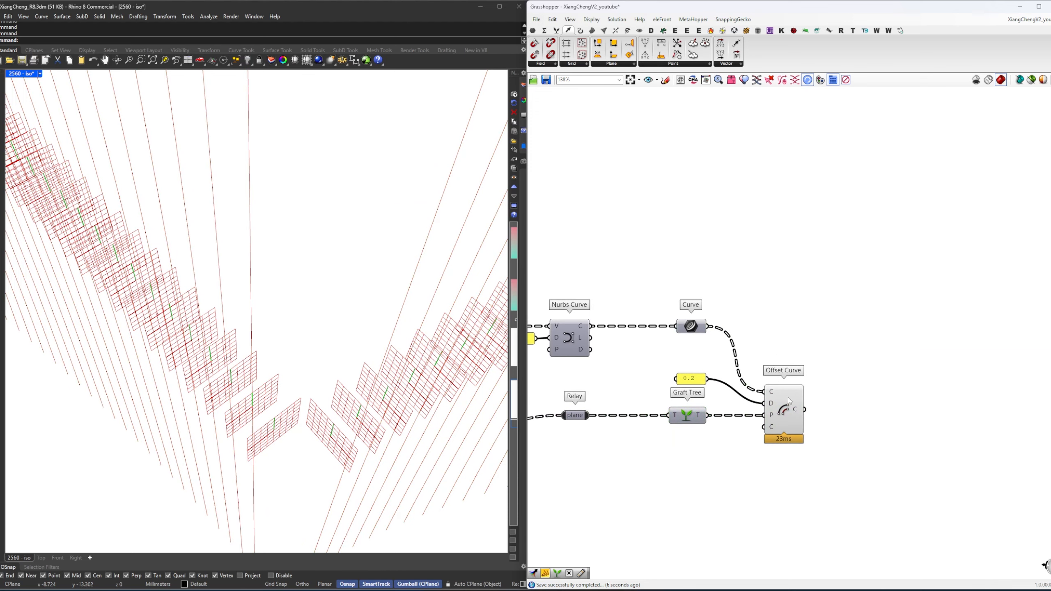
Add another Curve parameter fed directly by the original Curve parameter and name it InnerCurve.
right_drag(836, 322, 784, 332)
double_click(785, 322)
text(crv)
key(Return)
drag(664, 342, 770, 329)
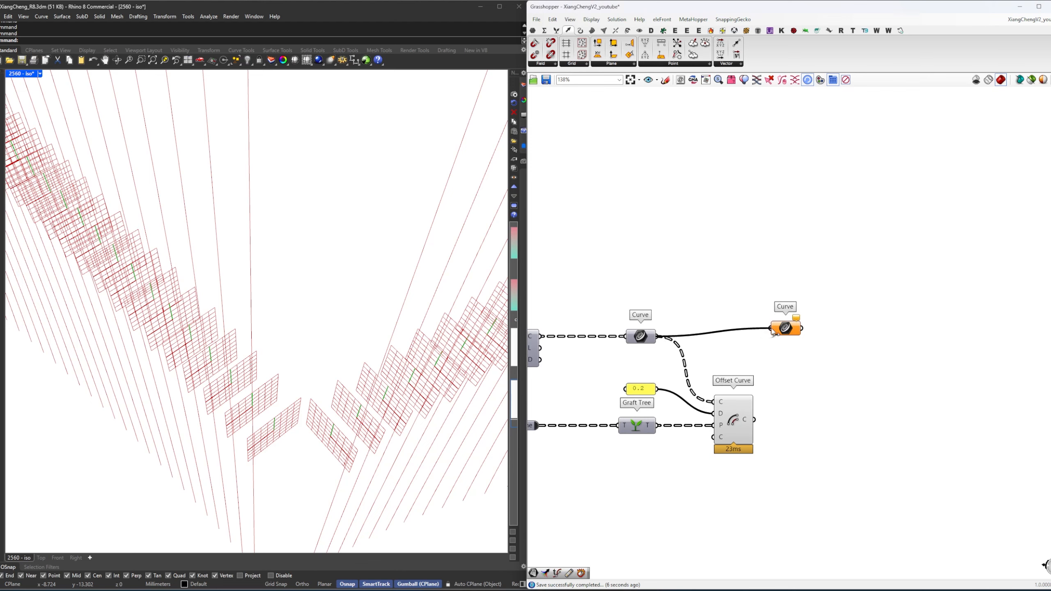
right_click(796, 339)
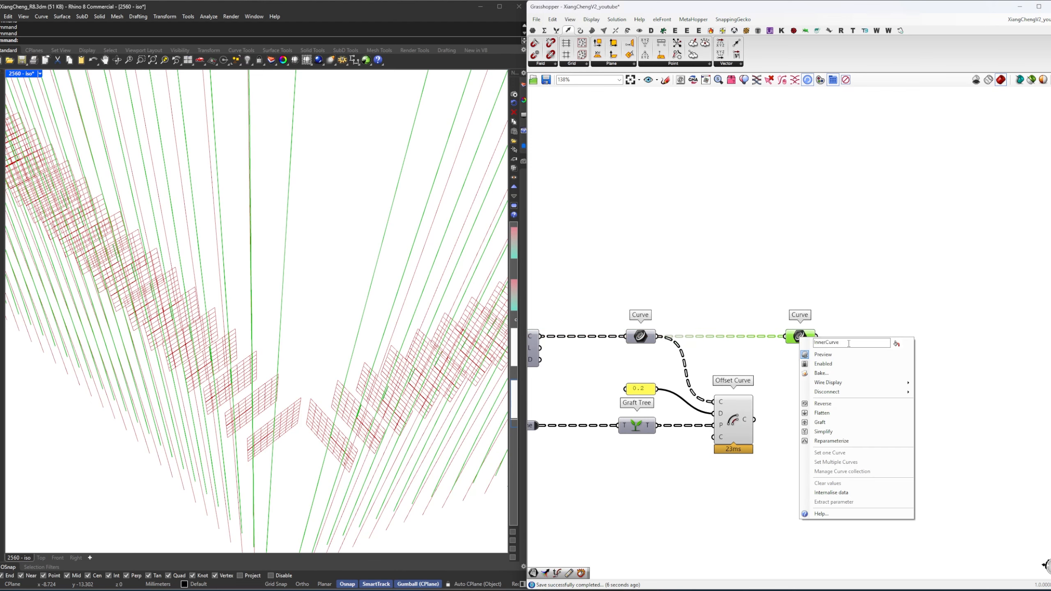
Duplicate the InnerCurve parameter below it, feed the copy from the Offset Curve output and name it OuterCurve.
click(899, 344)
right_drag(890, 318, 845, 299)
click(844, 300)
alt+drag(760, 319, 747, 353)
click(744, 379)
drag(757, 351, 747, 400)
right_click(747, 400)
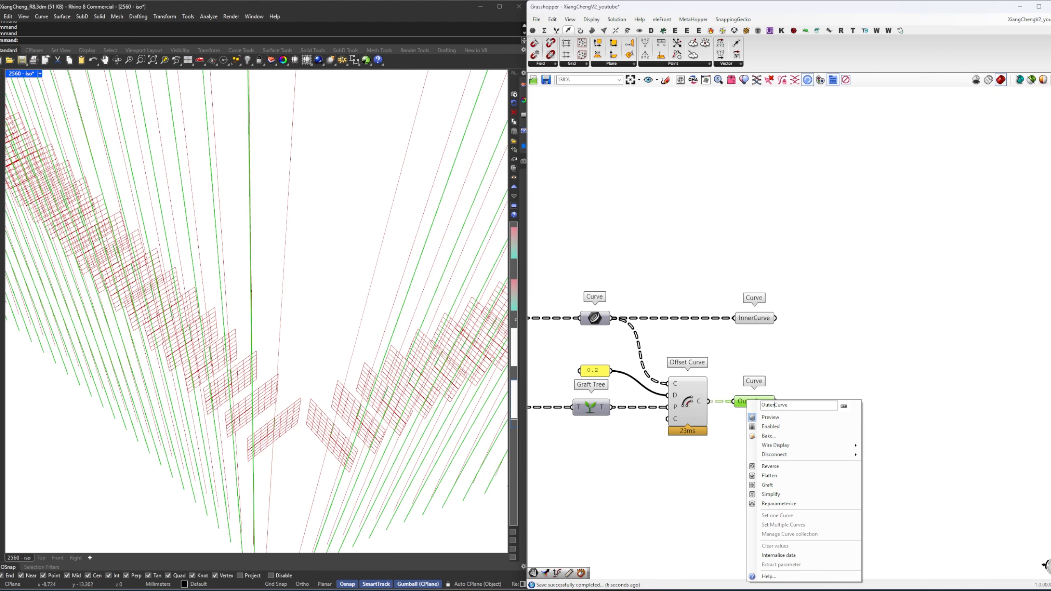
key(Return)
drag(711, 460, 668, 287)
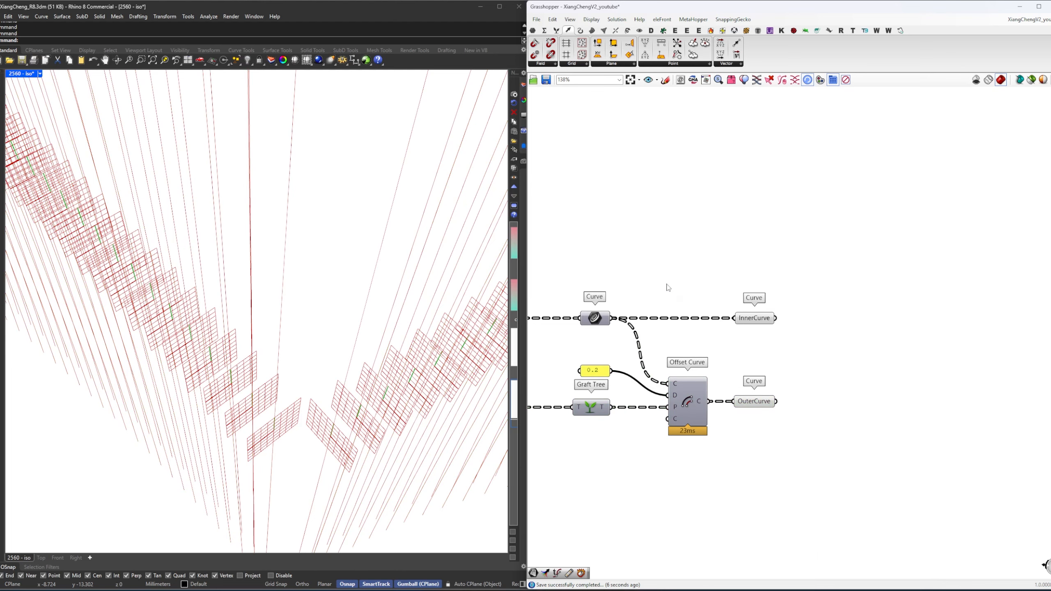
Turn off the preview of the component cluster that builds the offset planes.
scroll(678, 354, down, 5)
right_drag(677, 354, 979, 325)
drag(770, 456, 652, 294)
right_click(653, 280)
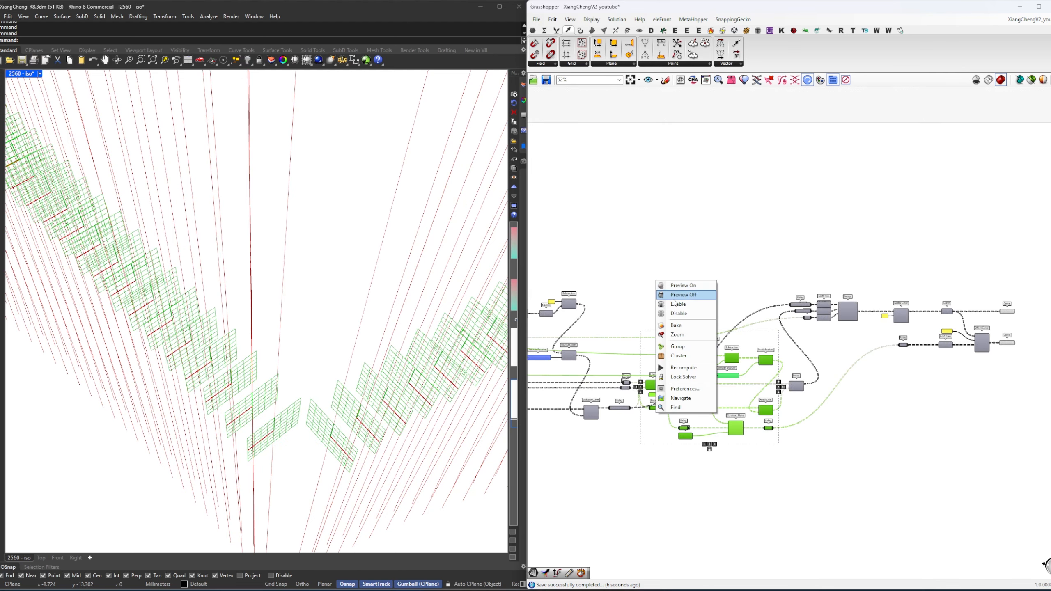
click(670, 296)
click(710, 279)
Examine the InnerCurve and OuterCurve sets in the Rhino viewport by selecting each parameter in turn.
right_drag(957, 317, 761, 351)
scroll(799, 343, up, 4)
click(816, 348)
scroll(288, 351, down, 9)
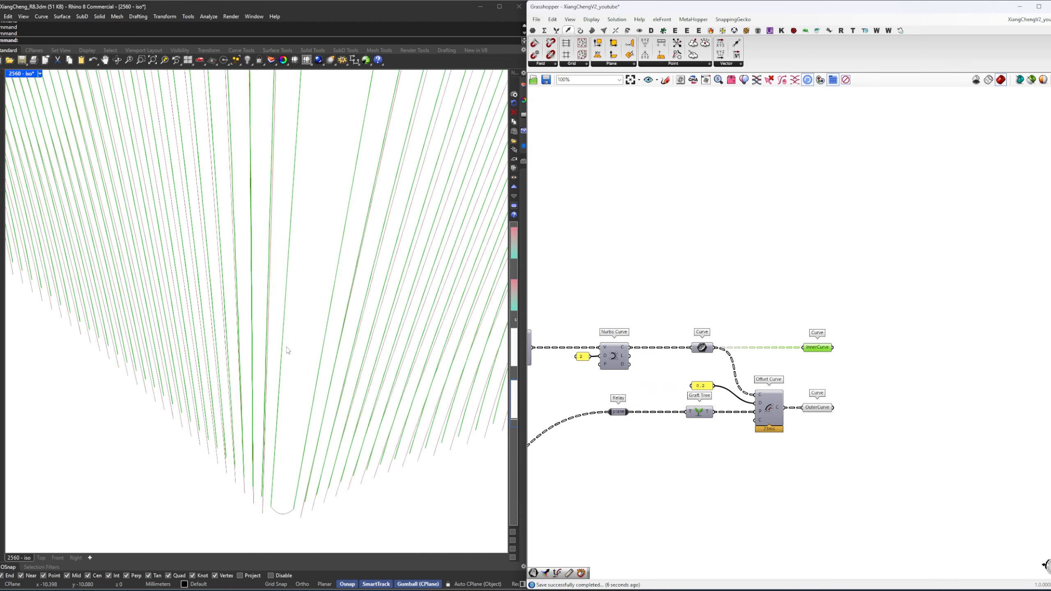
right_drag(288, 351, 293, 336)
scroll(293, 338, up, 6)
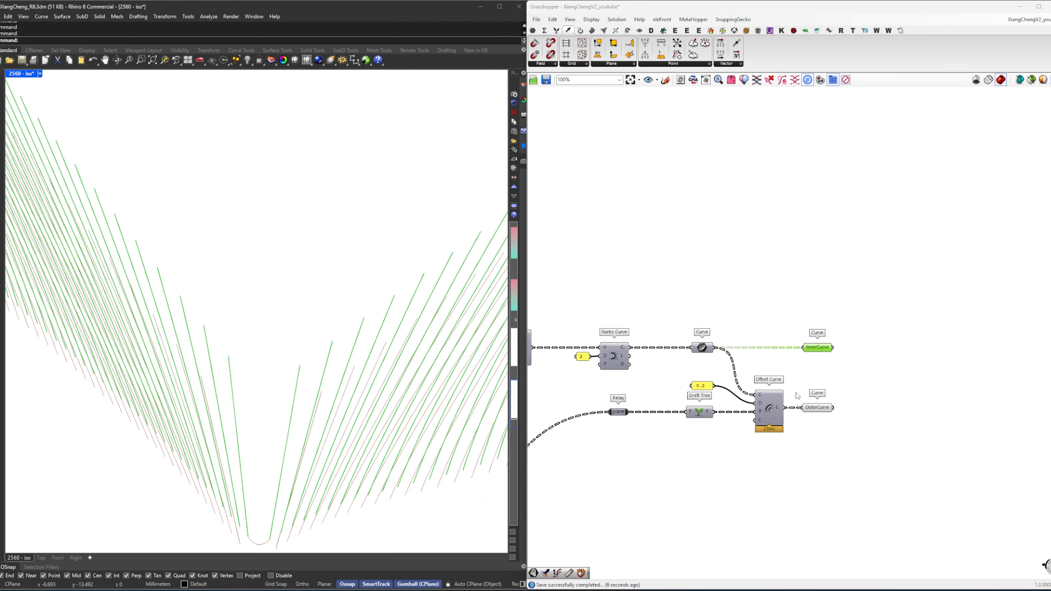
click(817, 409)
click(889, 389)
right_drag(889, 389, 790, 385)
scroll(735, 362, up, 4)
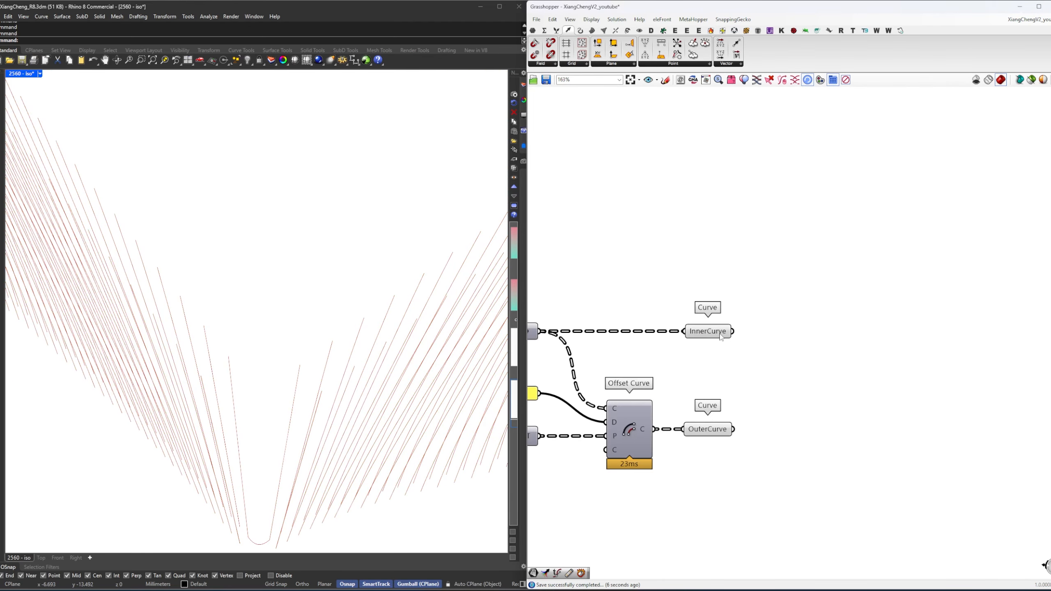
Add a Merge component with InnerCurve connected to D1 and OuterCurve to D2.
mouse_move(720, 334)
drag(774, 450, 781, 382)
click(760, 351)
double_click(800, 376)
text(me)
key(Return)
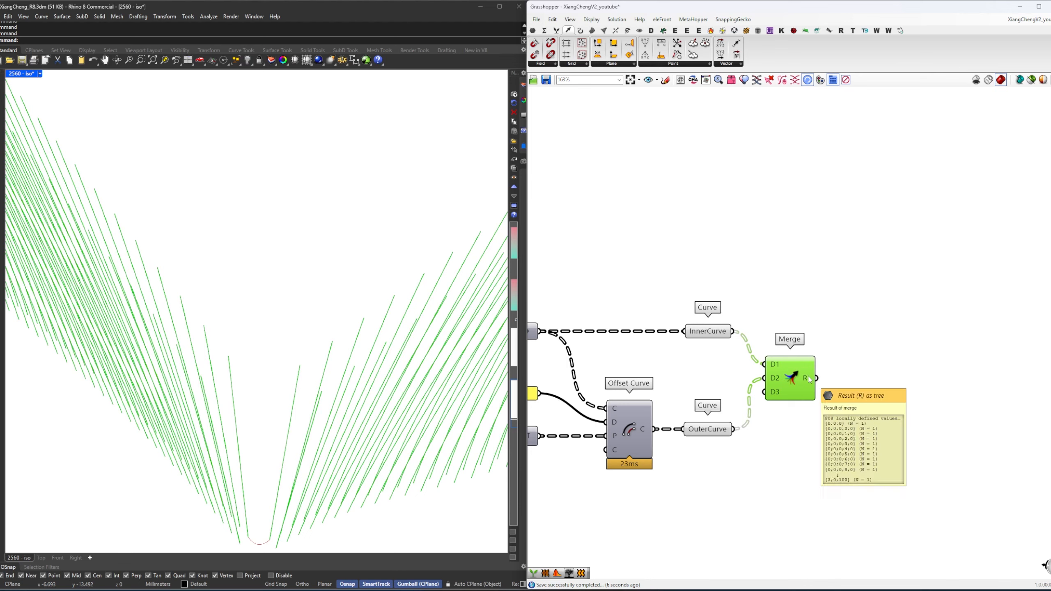
Set the Merge component's D1 and D2 inputs to Simplify, without grafting D1.
right_click(777, 364)
click(786, 446)
right_click(773, 378)
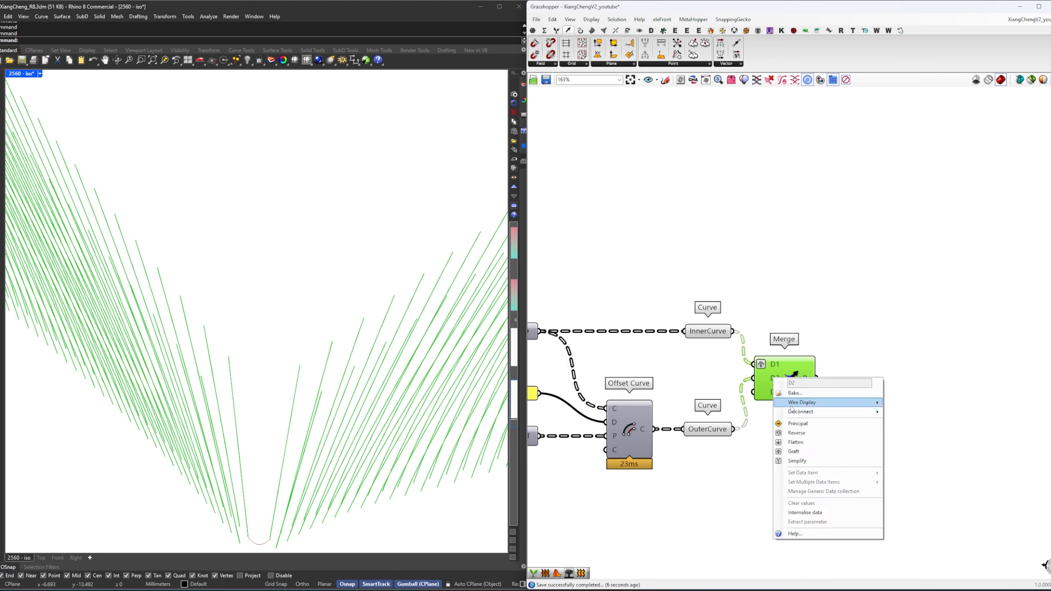
click(799, 461)
right_click(769, 364)
click(797, 437)
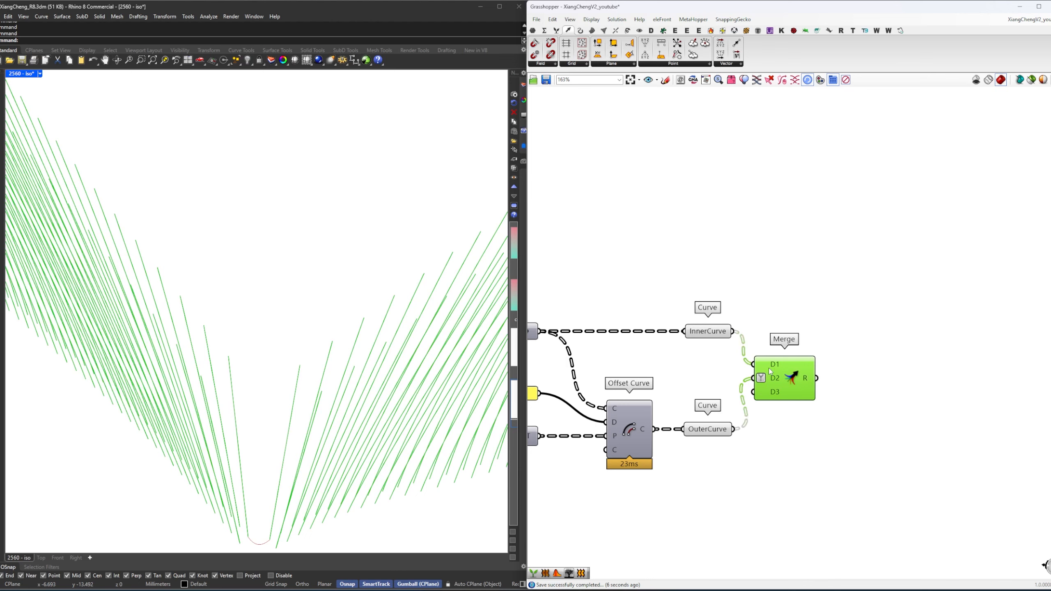
right_click(770, 364)
click(793, 447)
Add a Loft component fed by the Merge result and inspect the lofted strips in the viewport.
double_click(865, 381)
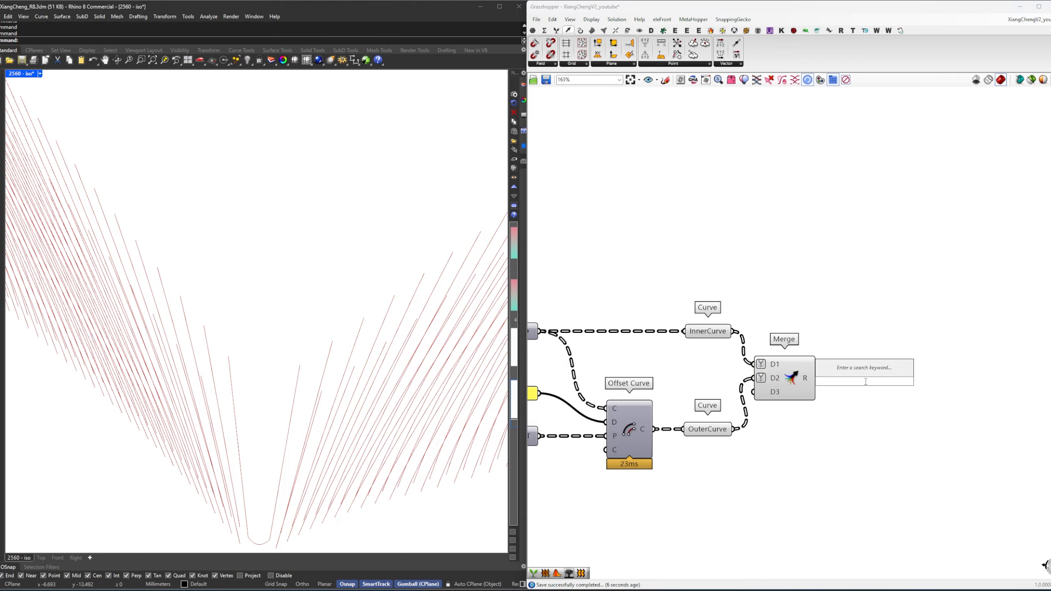
text(loft)
key(Return)
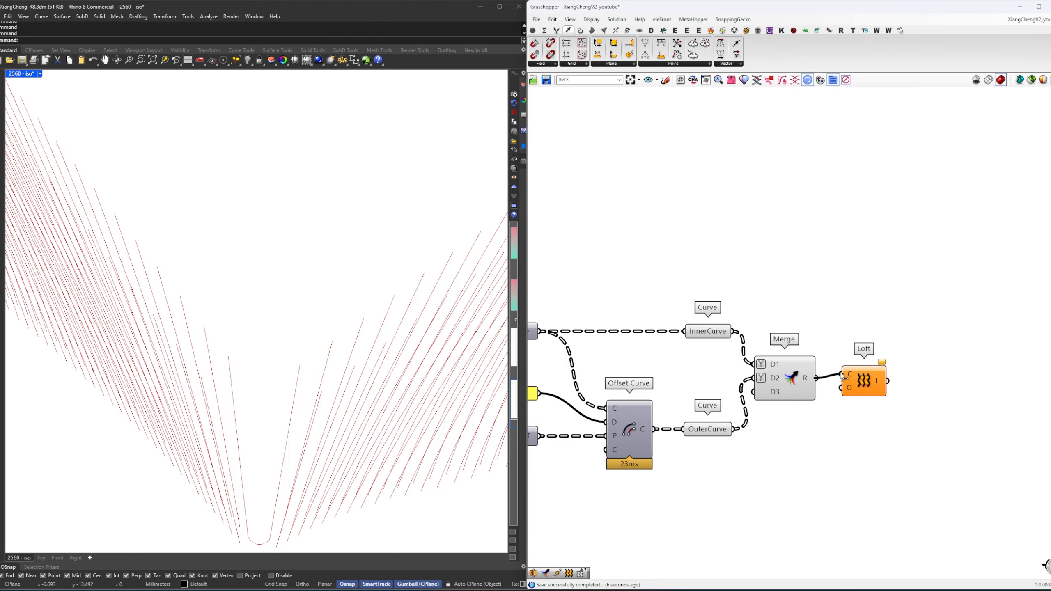
drag(840, 372, 842, 374)
drag(863, 377, 862, 381)
scroll(258, 333, down, 7)
right_drag(258, 333, 331, 376)
scroll(197, 326, up, 8)
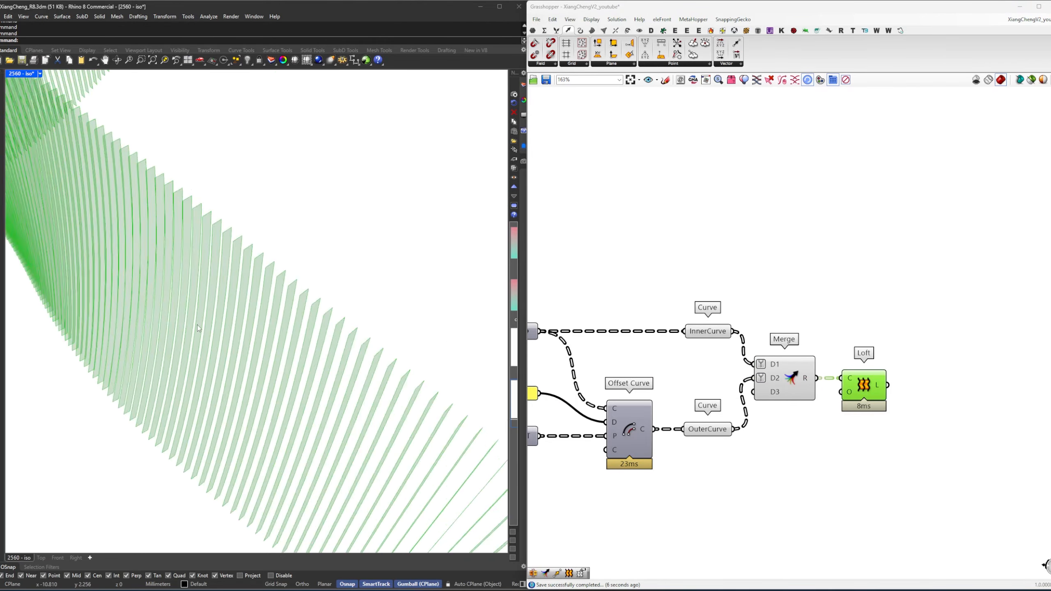
scroll(197, 325, down, 8)
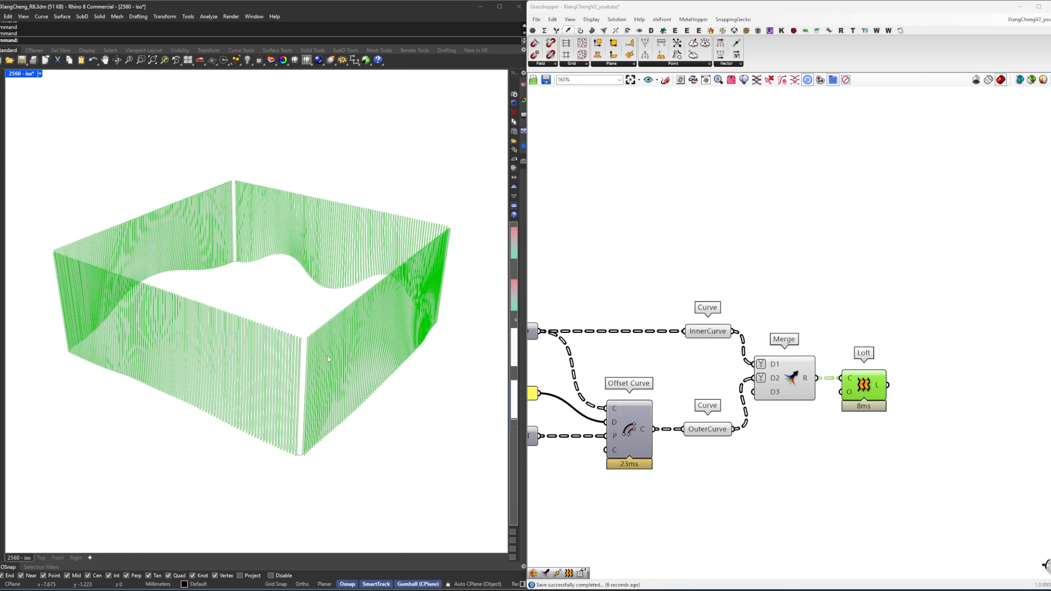
scroll(329, 357, up, 6)
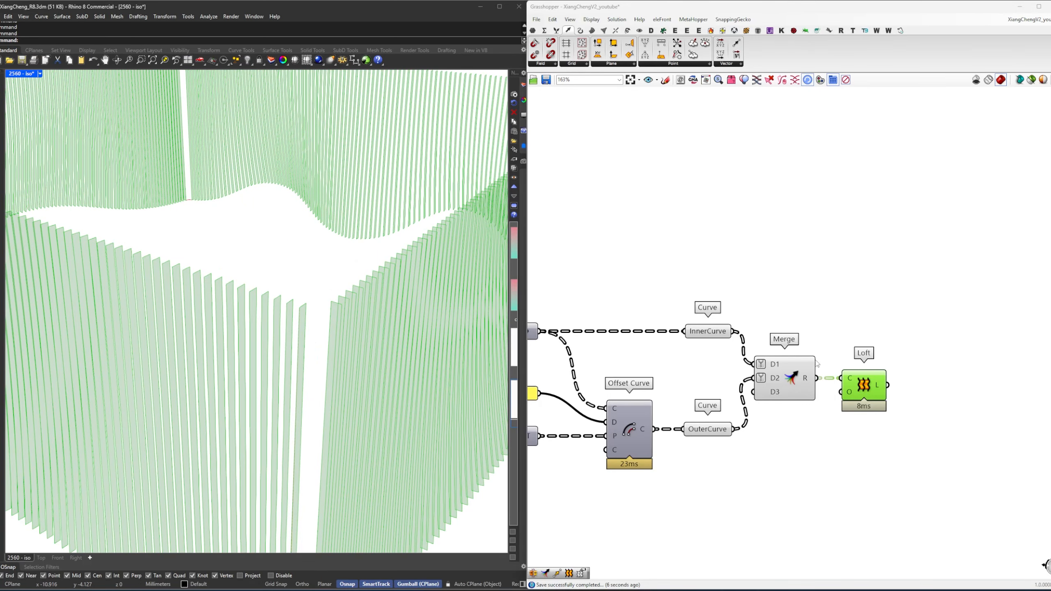
Align the Merge with InnerCurve and delete the Loft component.
drag(868, 347, 799, 391)
drag(799, 391, 814, 357)
click(844, 360)
click(886, 361)
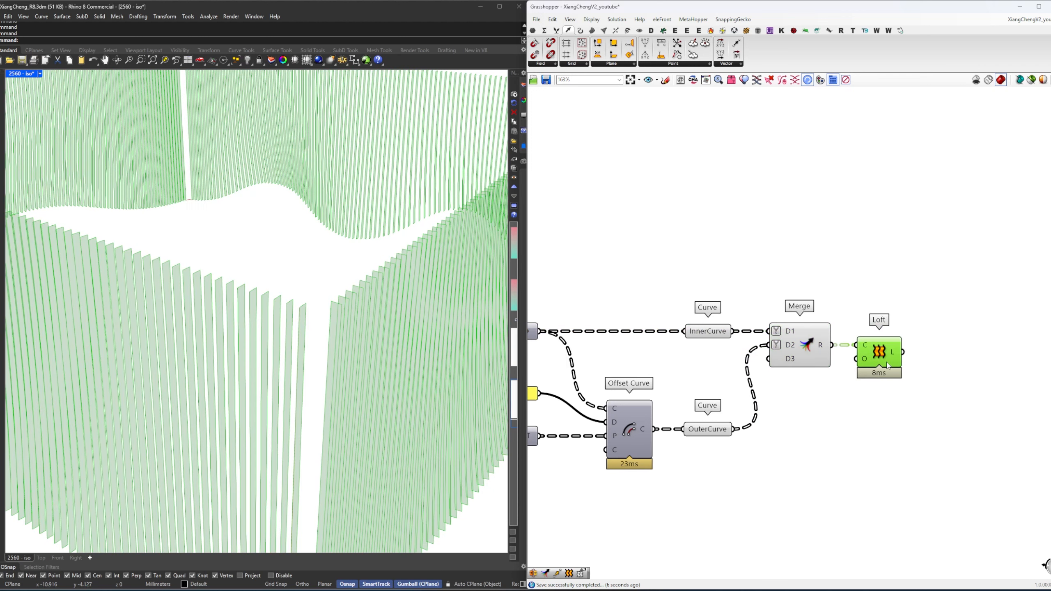
right_drag(887, 361, 694, 387)
key(Delete)
Add a Rebuild Curve component to the right of the Merge.
click(744, 358)
click(745, 374)
double_click(751, 368)
text(re3b)
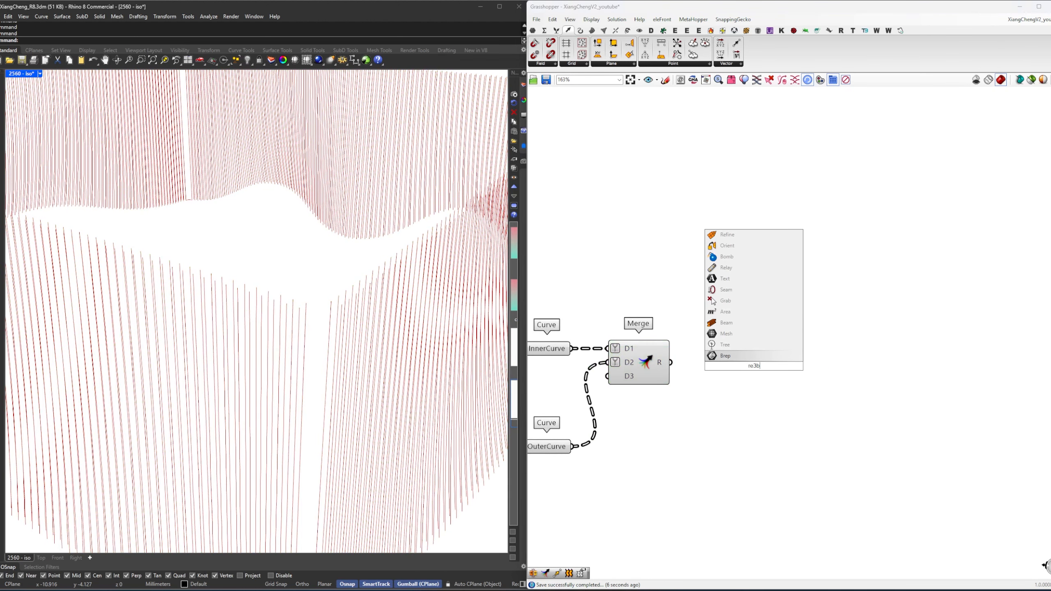
key(BackSpace)
key(BackSpace)
text(buil)
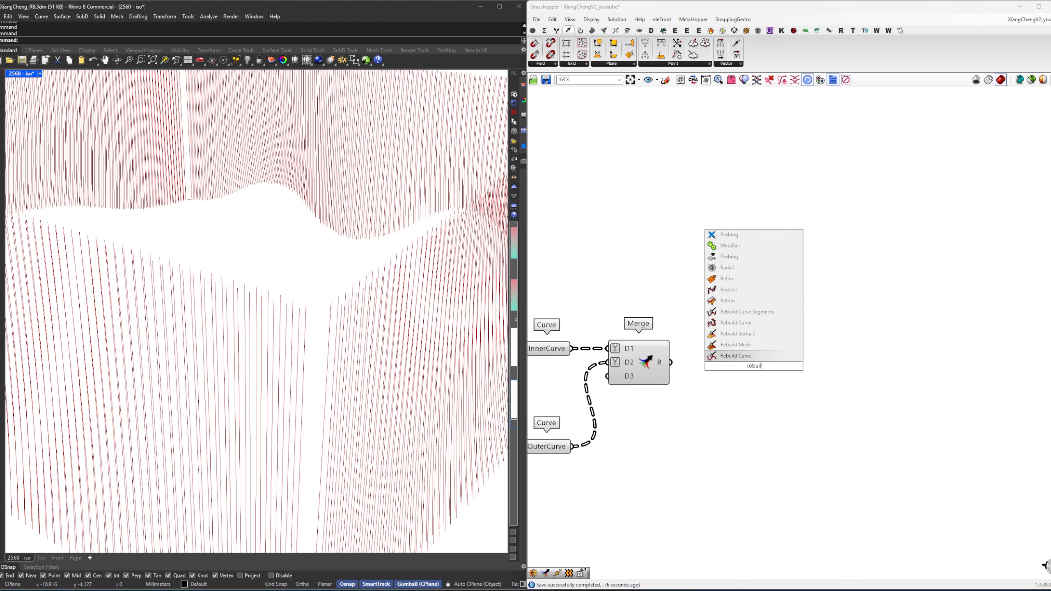
key(Return)
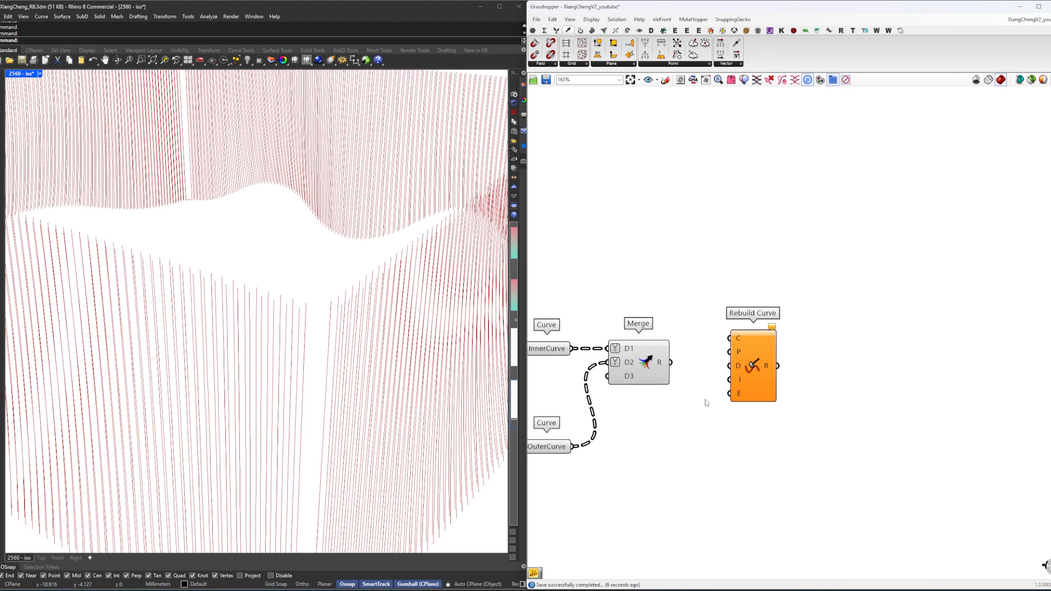
Add a List Length component between the Merge and Rebuild Curve, moving Rebuild Curve aside to make room.
double_click(708, 416)
text(list length)
key(Return)
drag(753, 379, 800, 383)
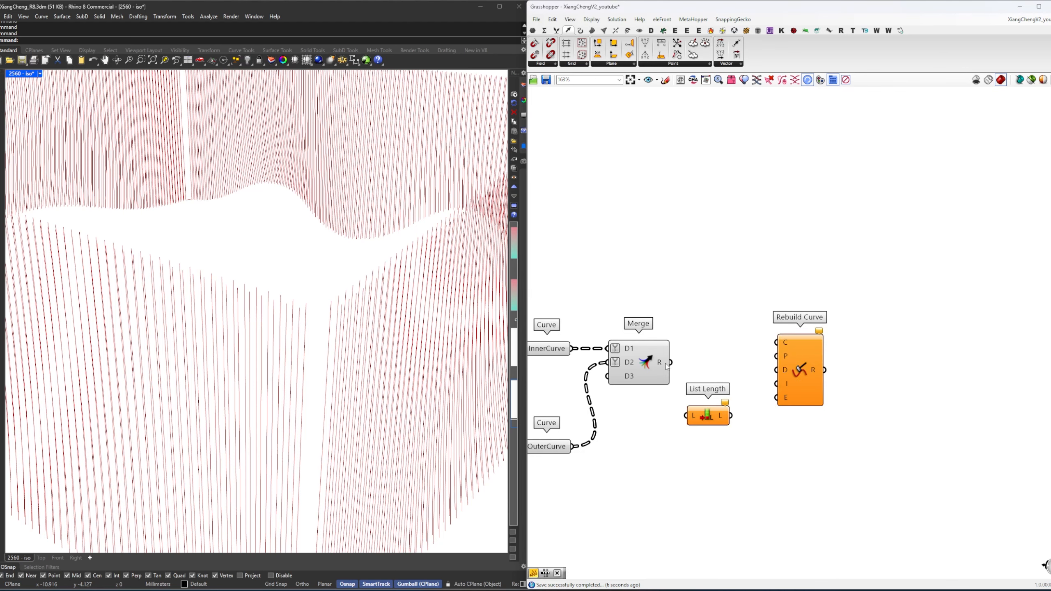
Delete the Merge component and connect InnerCurve to the C input of Rebuild Curve.
right_drag(645, 363, 691, 351)
click(689, 350)
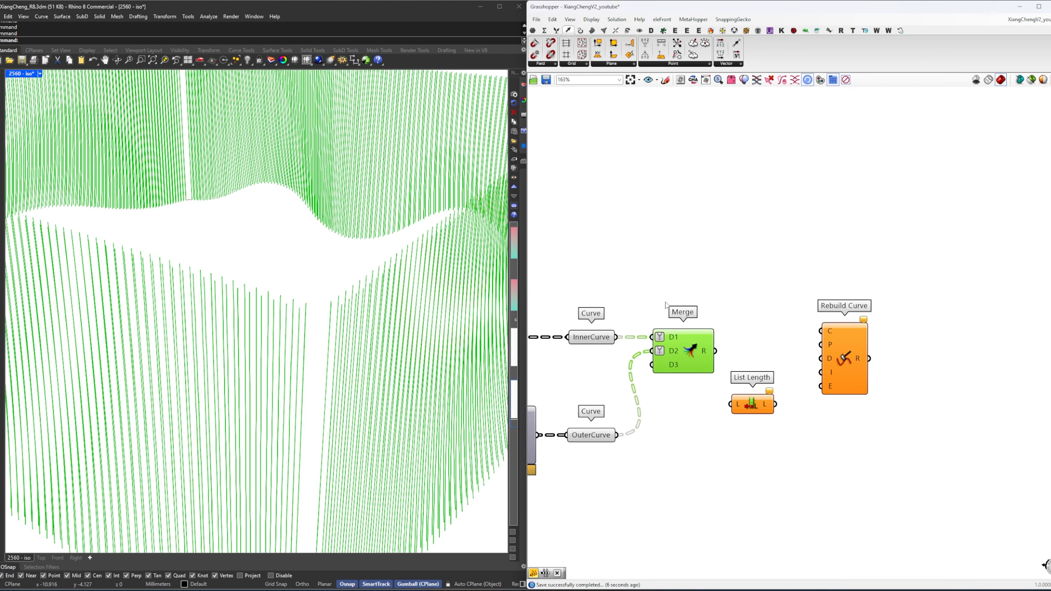
key(Delete)
drag(616, 338, 836, 362)
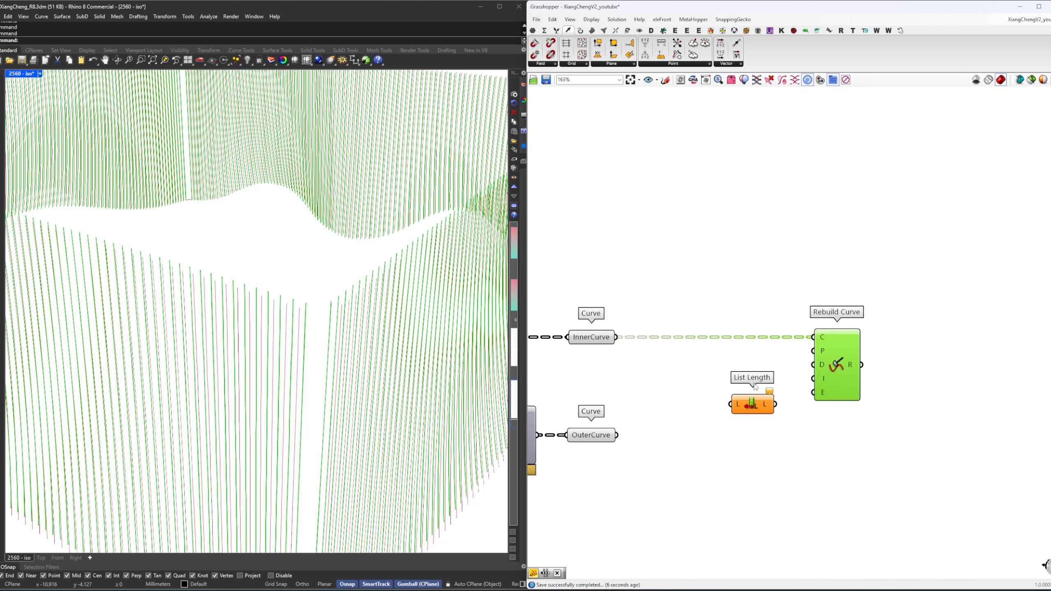
Replace List Length with a curve Length component fed by InnerCurve and connected to the I input of Rebuild Curve.
click(755, 387)
drag(753, 407, 710, 380)
key(Delete)
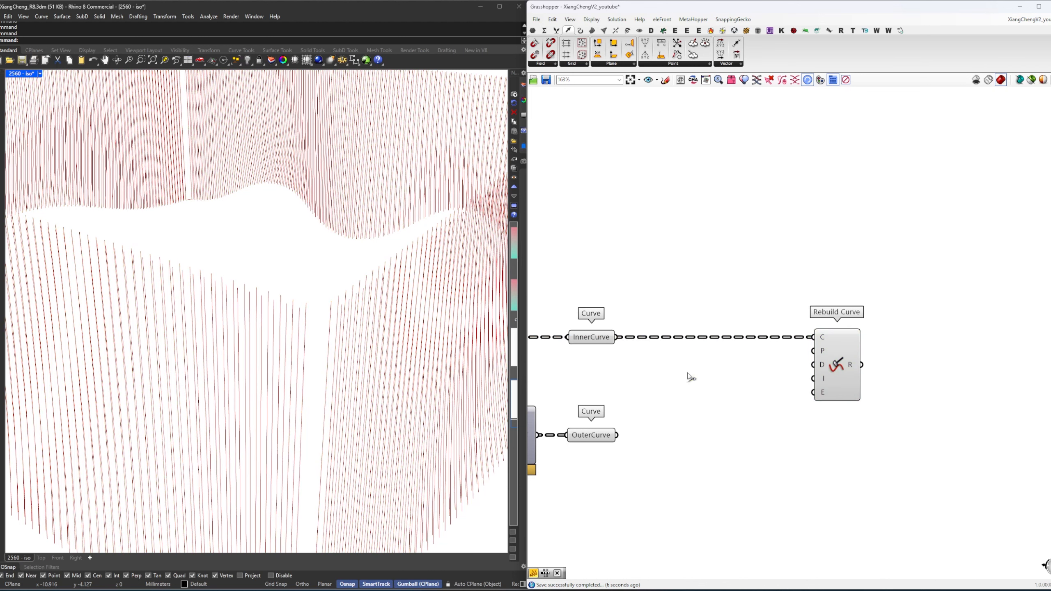
double_click(687, 373)
text(length)
click(686, 365)
drag(617, 337, 822, 381)
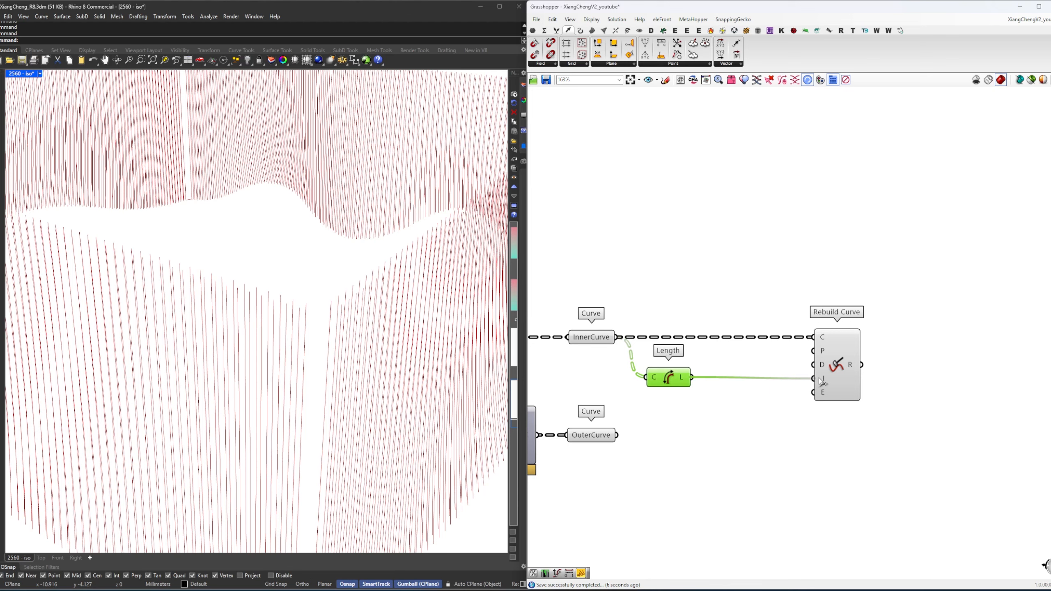
drag(668, 373, 684, 374)
click(752, 371)
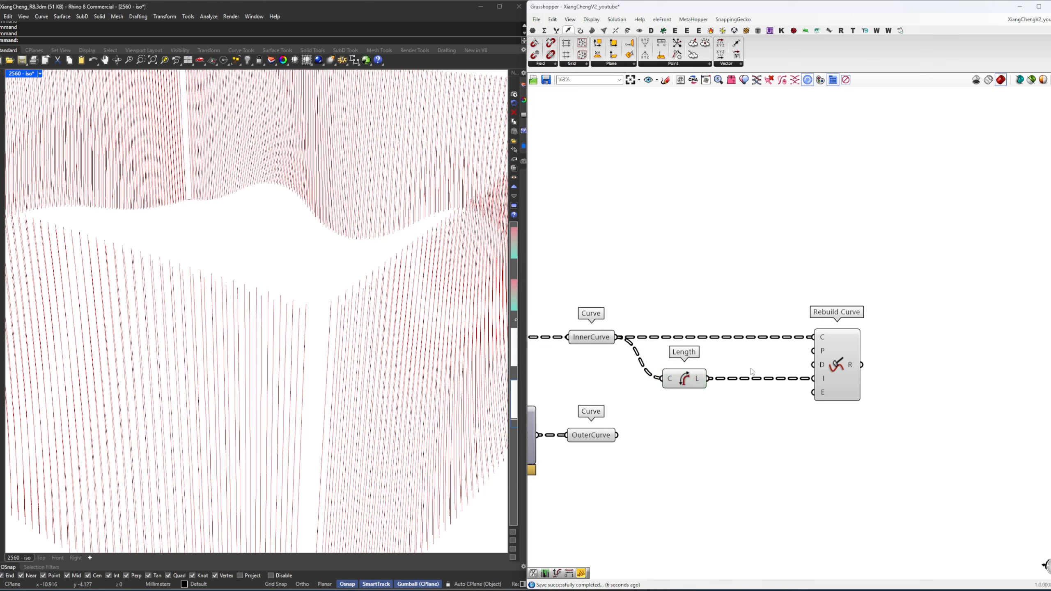
Add a panel with the value 10 above the Length wire and connect it to Rebuild Curve's D input.
double_click(752, 371)
text(//10)
key(Return)
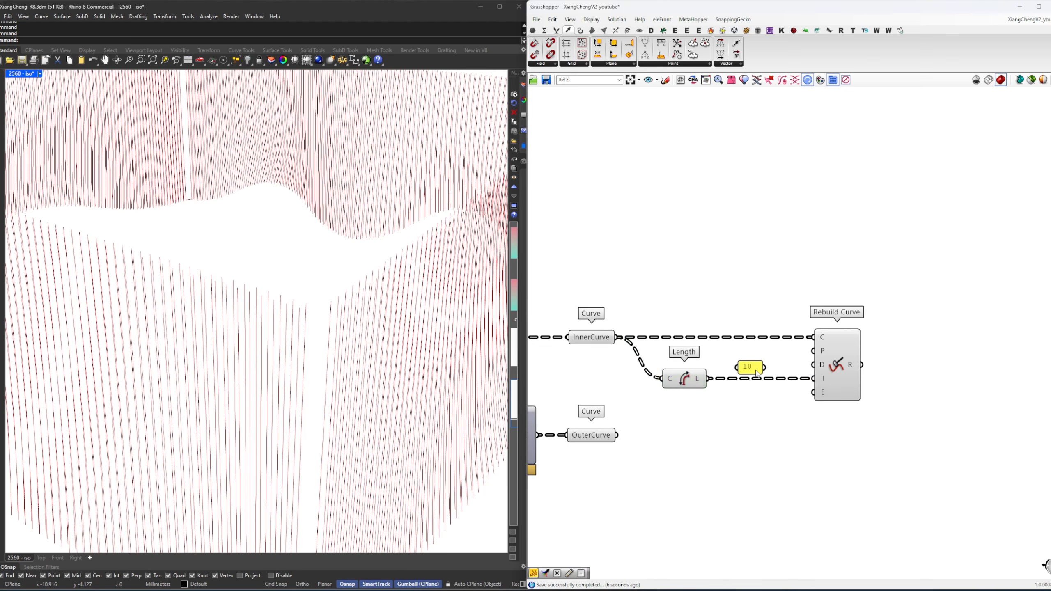
mouse_move(755, 371)
mouse_down()
mouse_move(694, 364)
mouse_move(803, 373)
mouse_move(614, 283)
mouse_move(606, 293)
mouse_move(772, 379)
mouse_up()
drag(807, 410, 677, 363)
right_drag(669, 402, 674, 398)
drag(834, 420, 609, 333)
Insert a Relay on the wire after InnerCurve and shift the Length, panel and Rebuild Curve away from it.
double_click(634, 333)
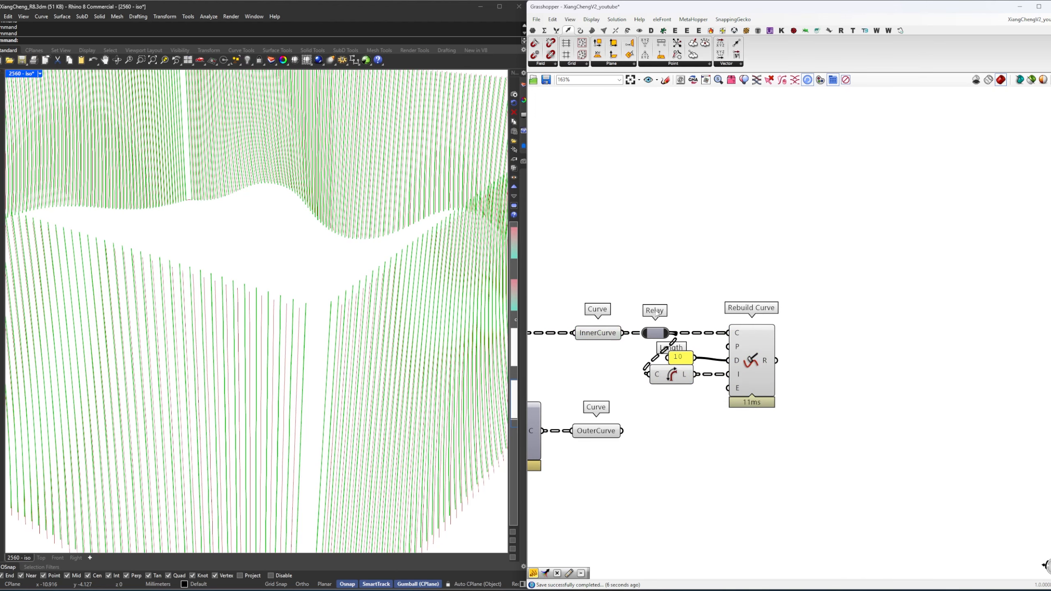
drag(875, 454, 740, 351)
click(681, 292)
Duplicate the Relay, Length, 10 panel and Rebuild Curve below the originals and feed the copied Relay from OuterCurve.
drag(881, 417, 646, 318)
alt+drag(654, 335, 649, 431)
drag(662, 433, 654, 433)
click(693, 411)
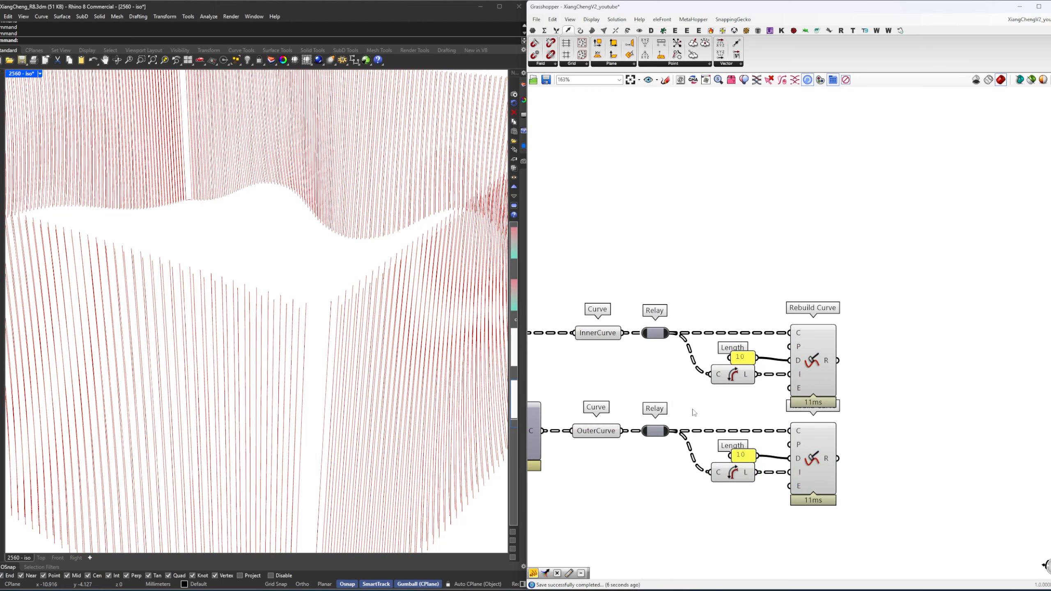
Add a Merge component with the inner Rebuild Curve result in D1 and the outer one in D2.
right_drag(693, 410, 688, 395)
right_drag(759, 388, 647, 399)
click(709, 363)
right_drag(785, 362, 765, 364)
click(764, 363)
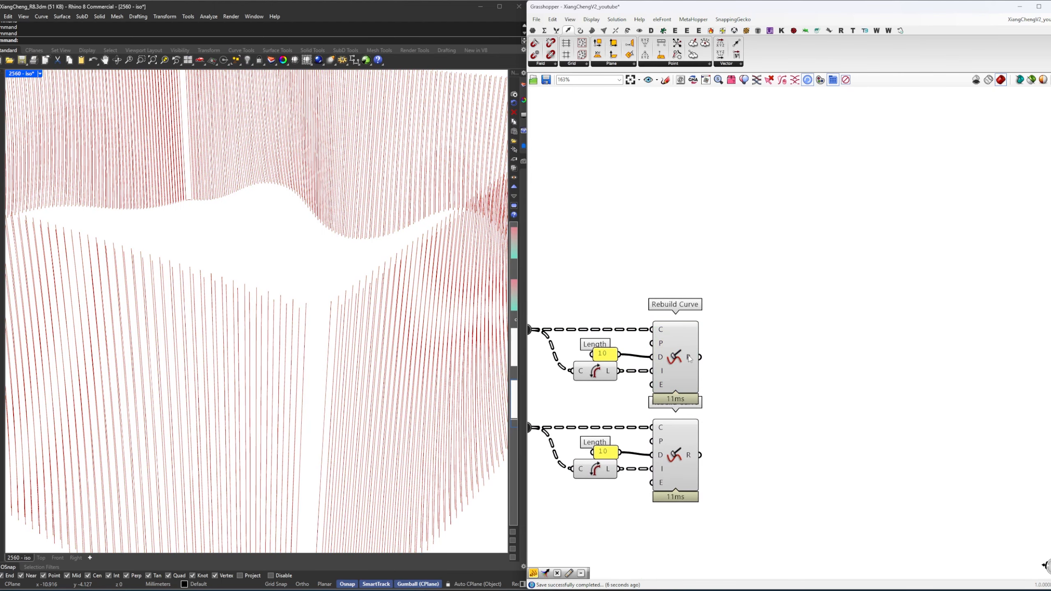
double_click(723, 356)
text(merge)
key(Return)
drag(700, 356, 736, 357)
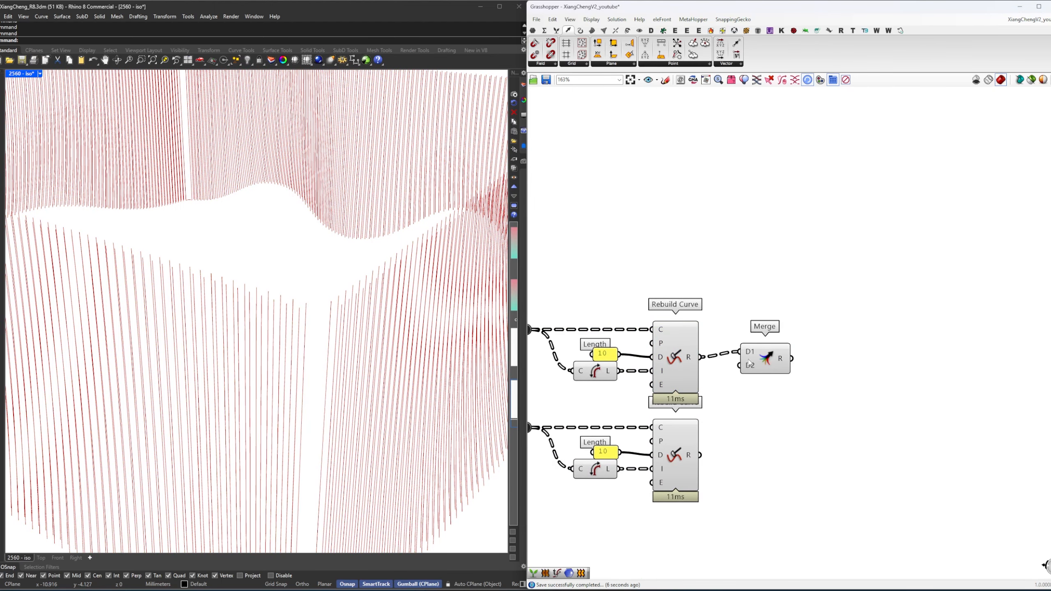
drag(700, 455, 735, 371)
drag(750, 376, 764, 376)
right_drag(823, 374, 795, 376)
click(795, 376)
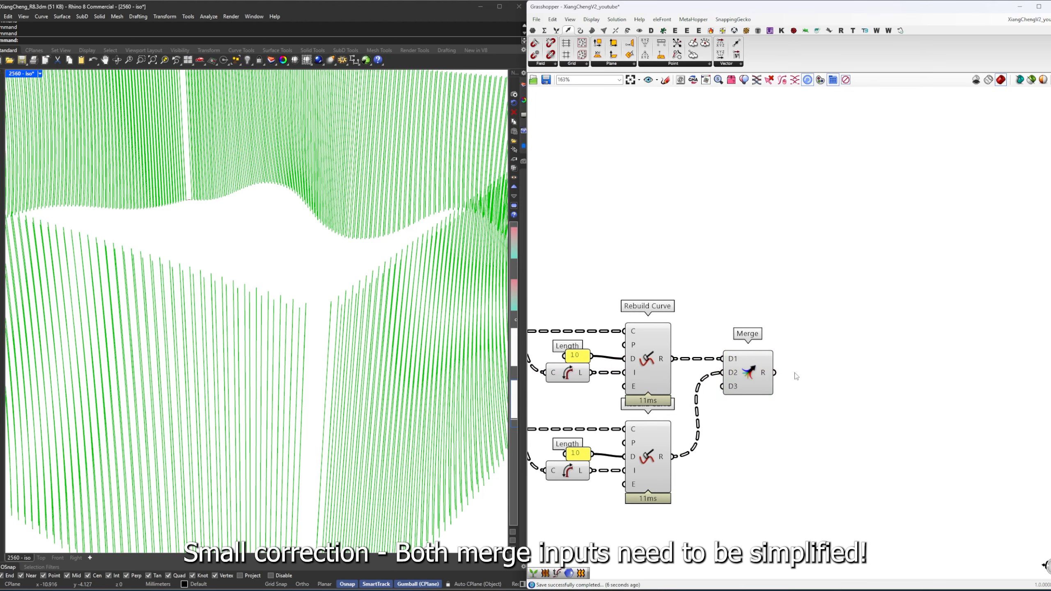
Add a Remote Sender fed by the Merge result and name it PanelLines1.
double_click(833, 372)
text(sender)
key(Return)
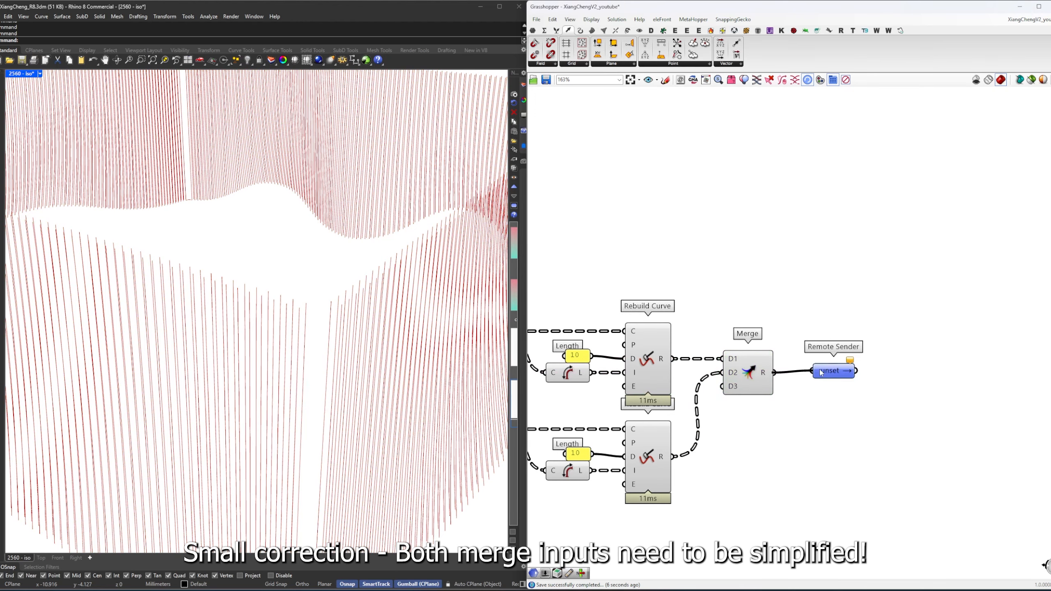
right_click(822, 372)
text(Panel)
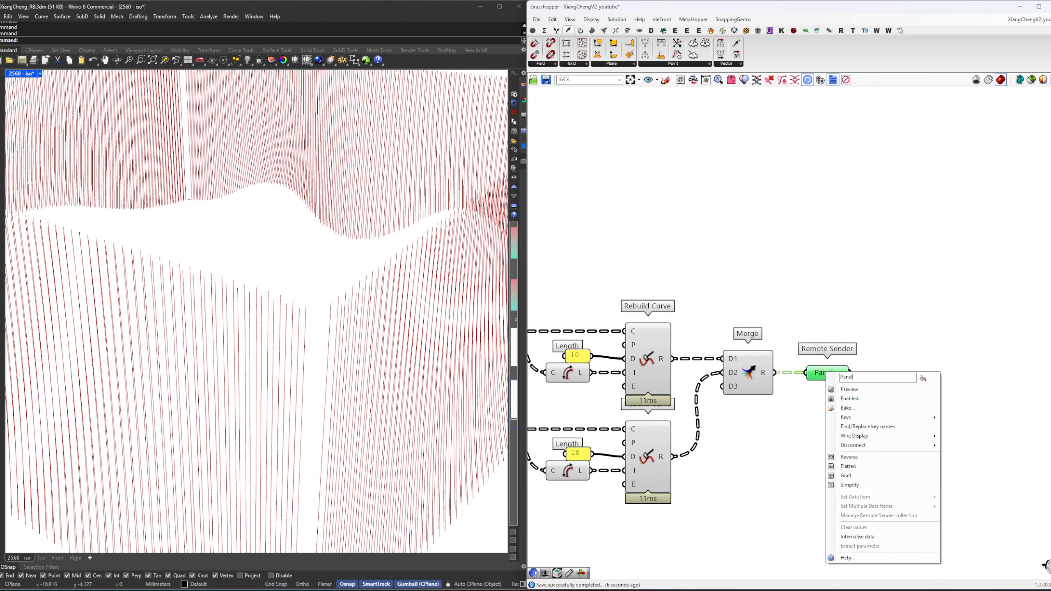
text(Lines1)
key(Return)
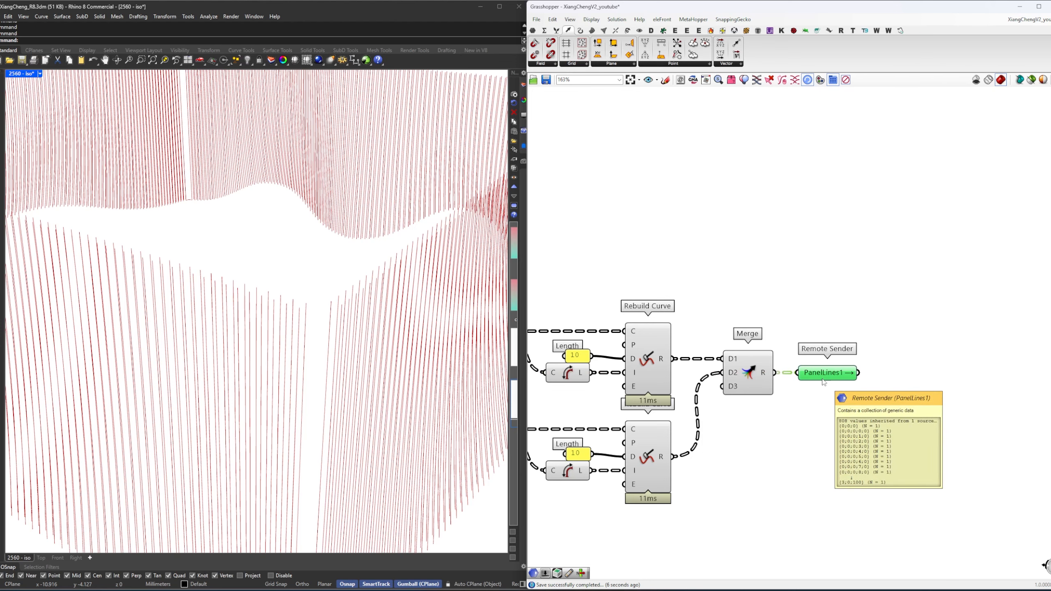
Turn off the preview of the InnerCurve, OuterCurve, Relay, Length, Rebuild Curve and Merge components.
right_drag(775, 493, 857, 481)
scroll(855, 479, down, 1)
drag(857, 495, 575, 261)
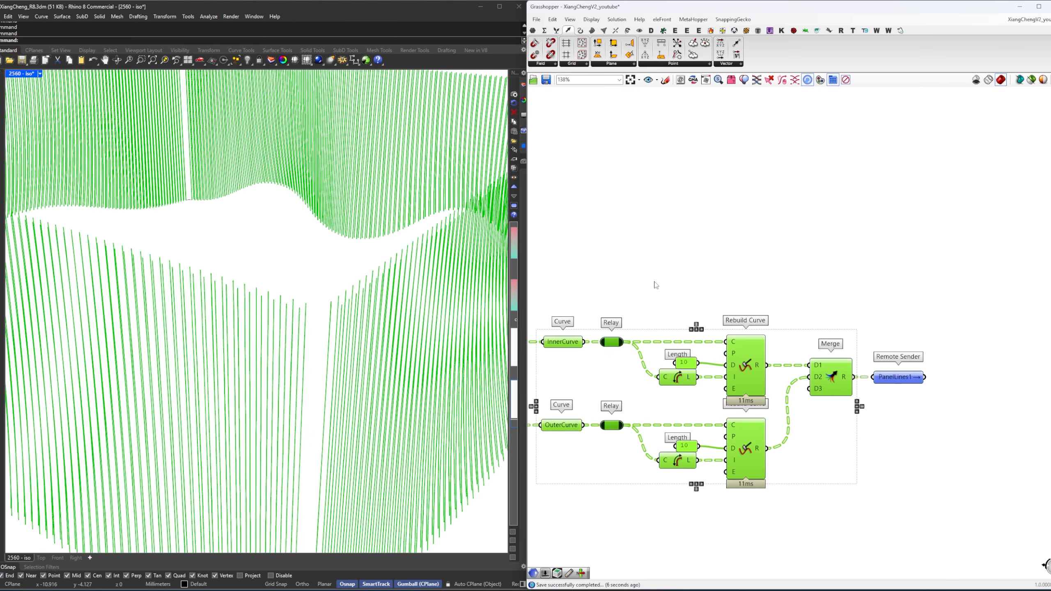
right_click(654, 281)
click(664, 296)
click(691, 285)
click(887, 375)
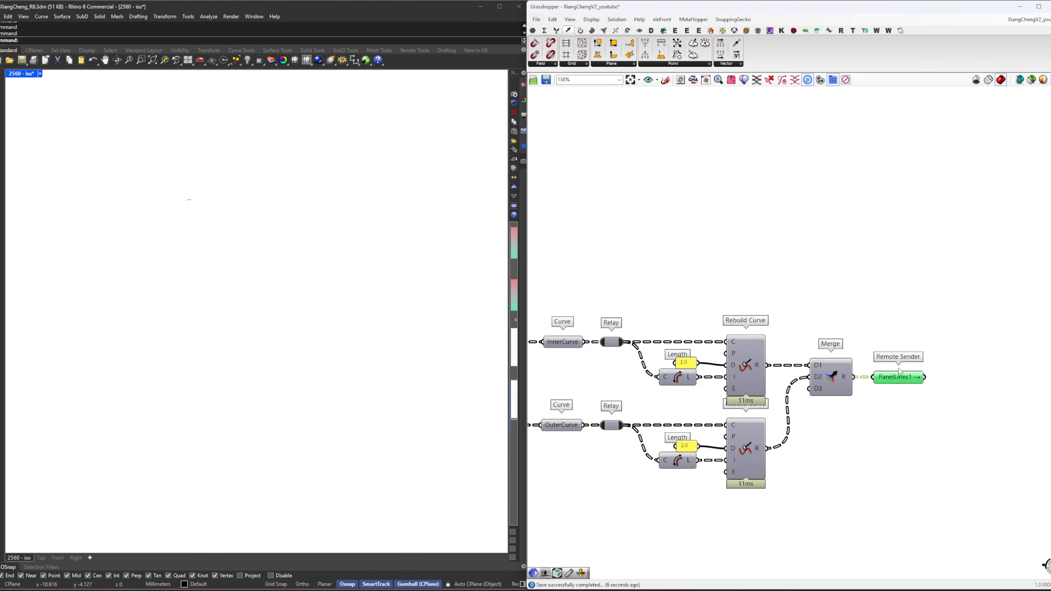
Turn on the preview of the PanelLines1 Remote Sender and frame the whole definition and the complete line model.
right_click(900, 319)
click(908, 326)
click(912, 309)
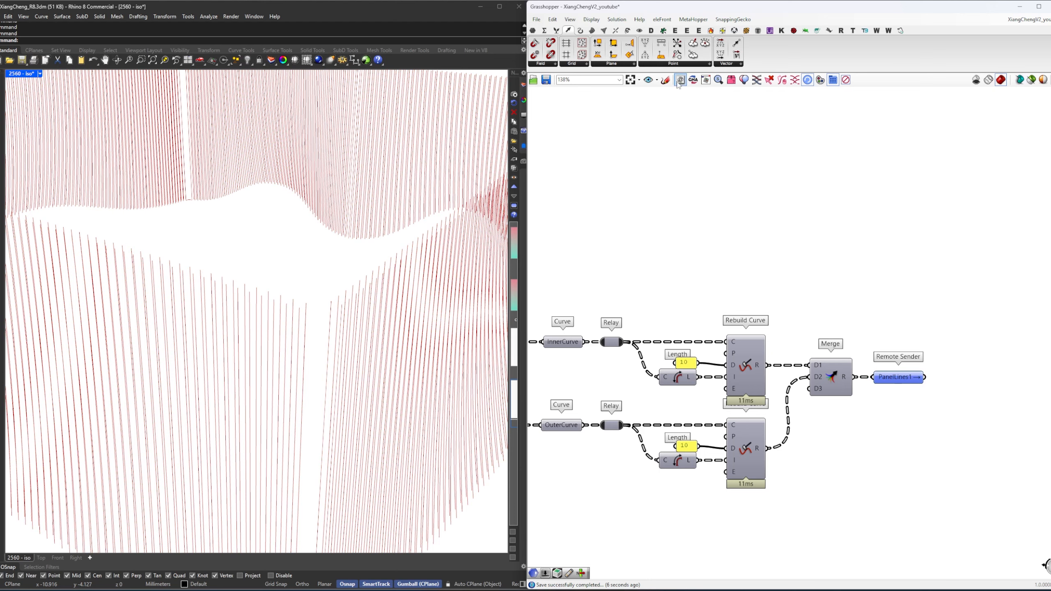
click(630, 80)
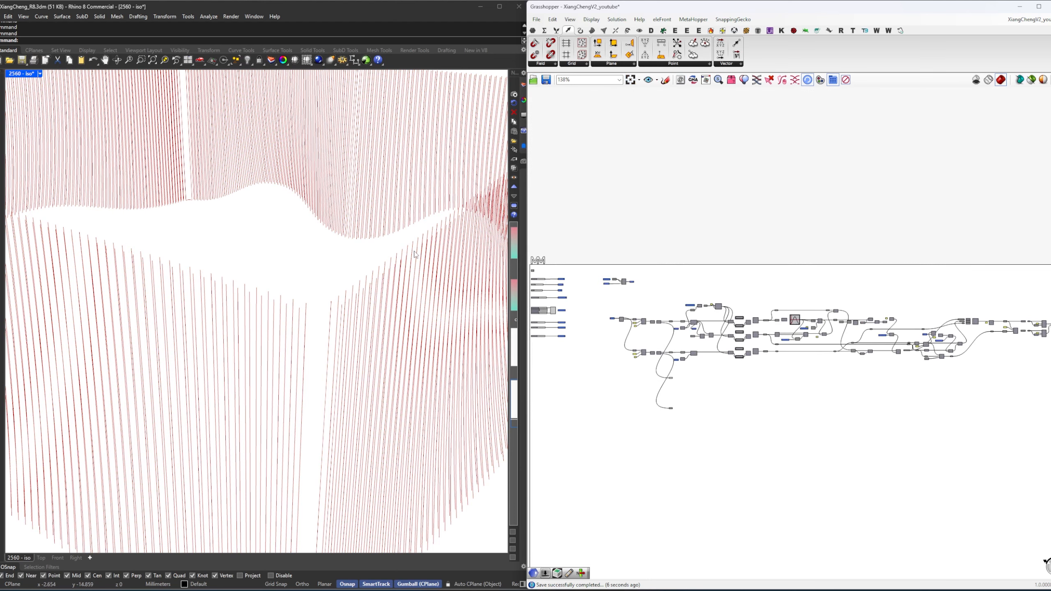
double_click(512, 396)
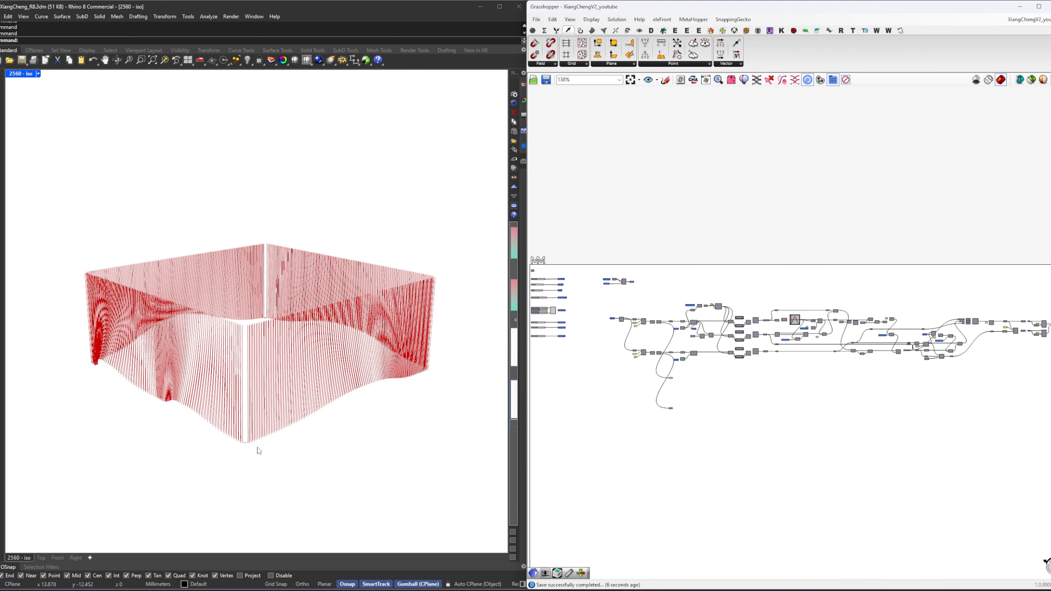
Move the upper of the two short Curve parameters below the definition down, nearer to the lower one.
scroll(675, 386, up, 5)
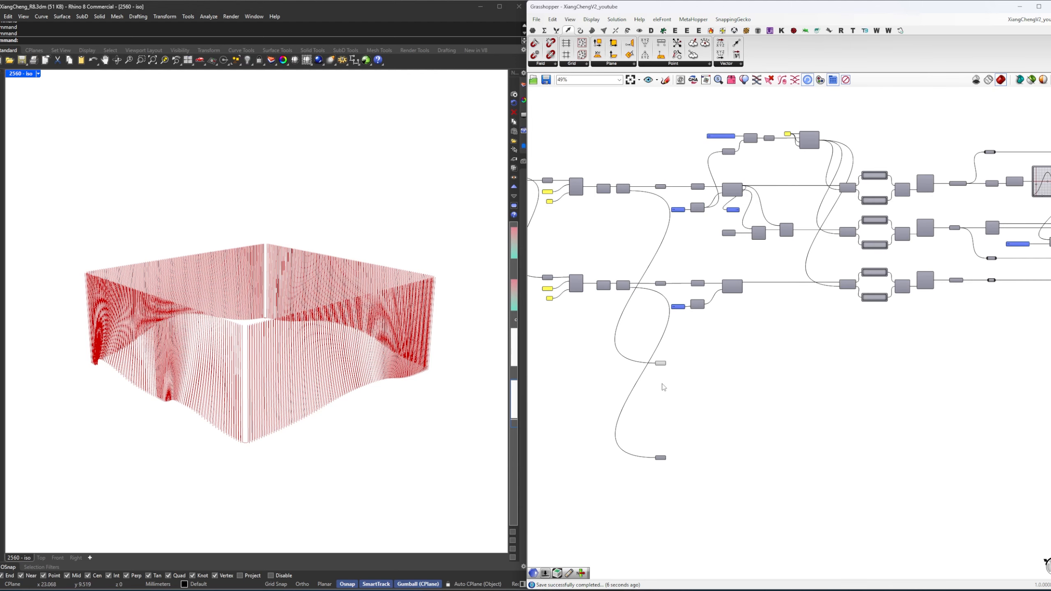
drag(659, 360, 656, 423)
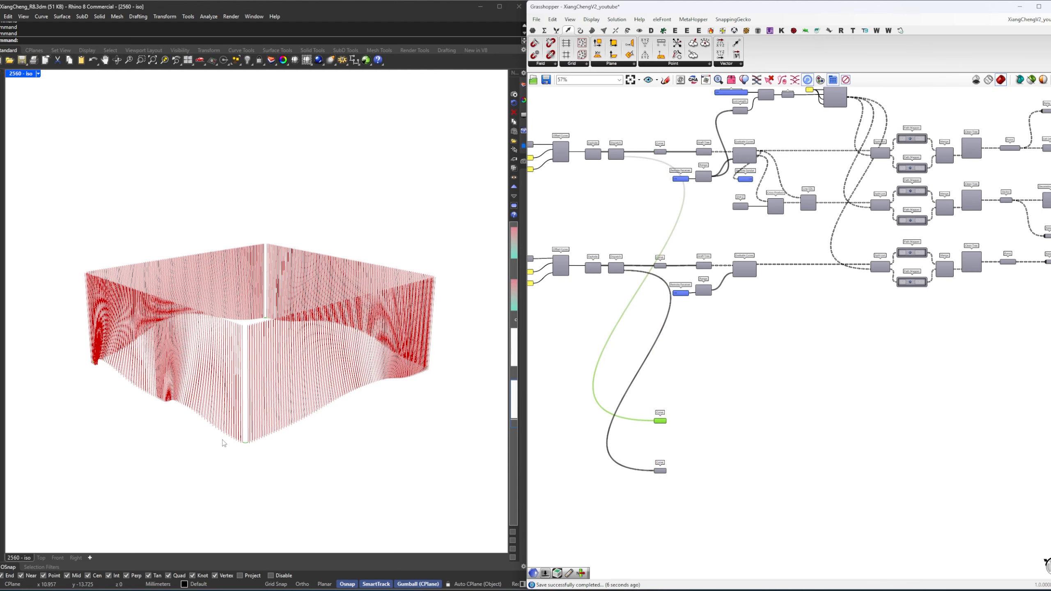
scroll(225, 442, up, 5)
click(698, 398)
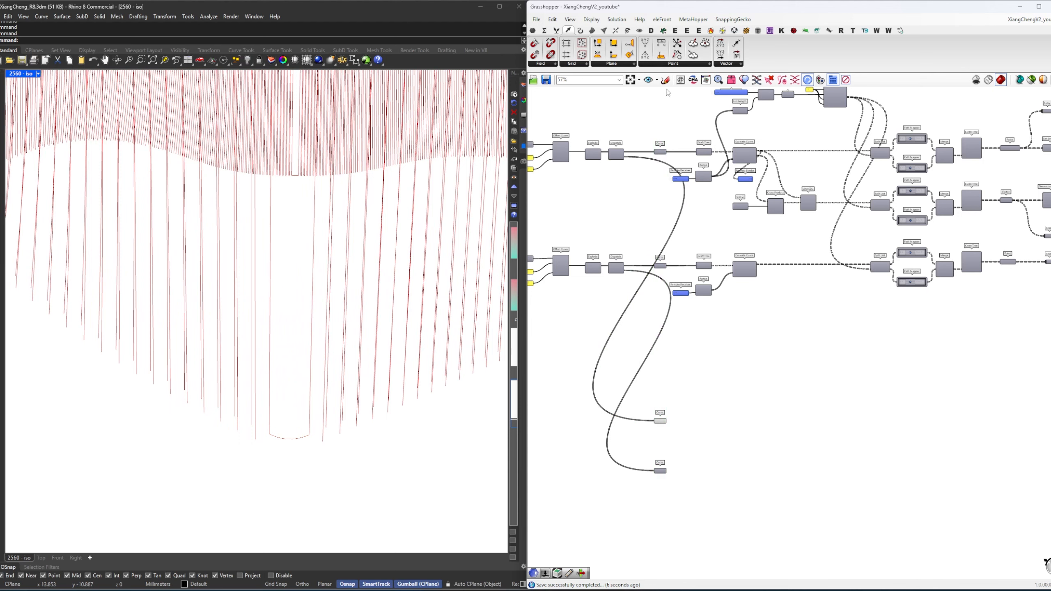
Check the calculation times of the definition's components in the profiler list and close it.
click(718, 80)
drag(595, 100, 471, 399)
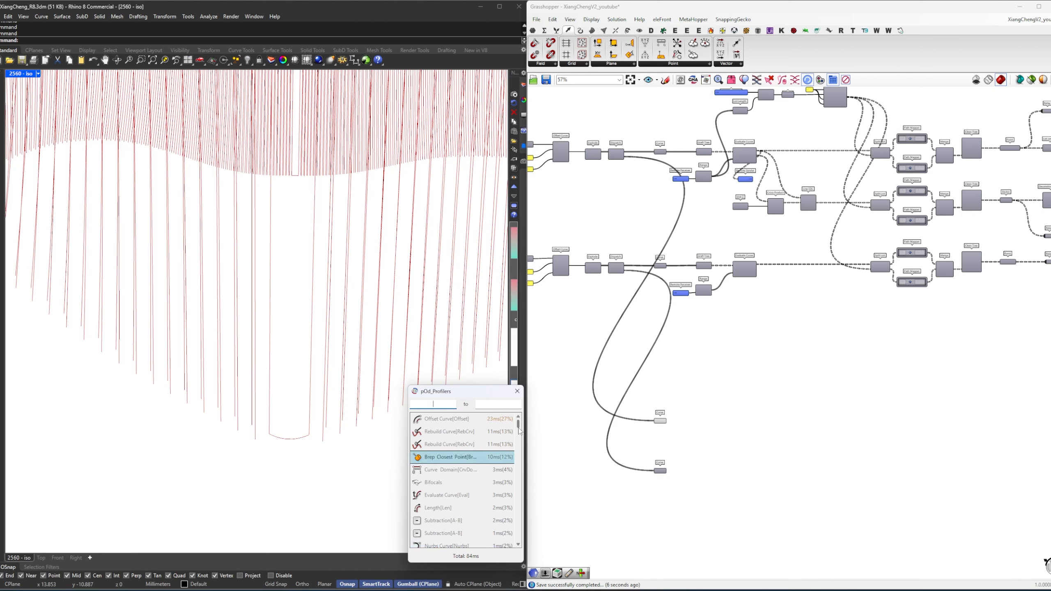
drag(519, 428, 518, 414)
click(518, 390)
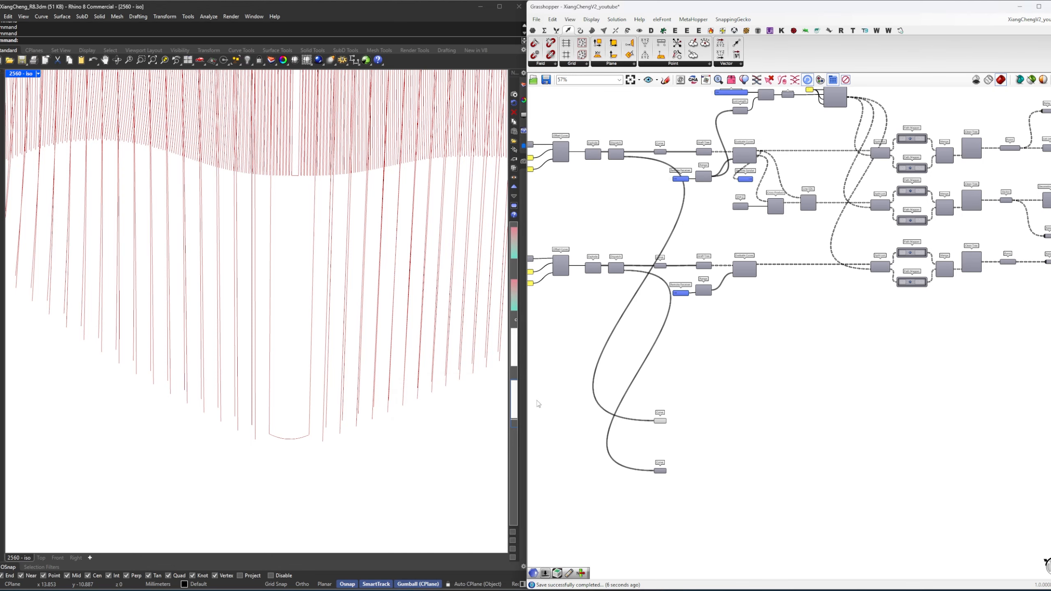
Shift the upper short Curve parameter slightly further down toward the other short Curve parameter.
scroll(662, 427, up, 5)
click(642, 380)
drag(642, 382, 642, 405)
click(684, 389)
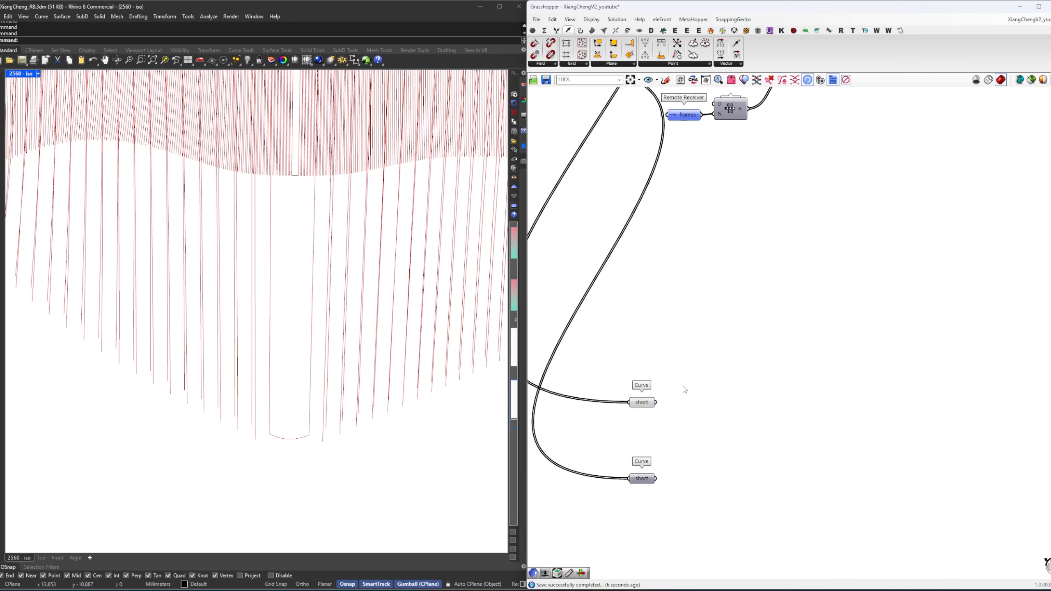
Move the lower short Curve parameter closer to the upper short Curve parameter.
drag(644, 476, 639, 390)
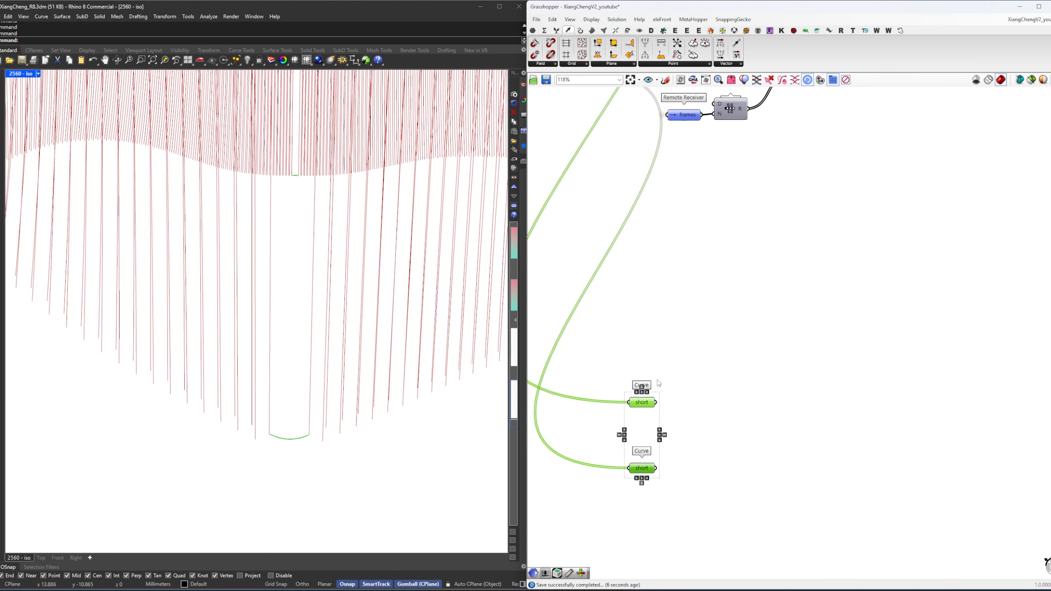
click(661, 383)
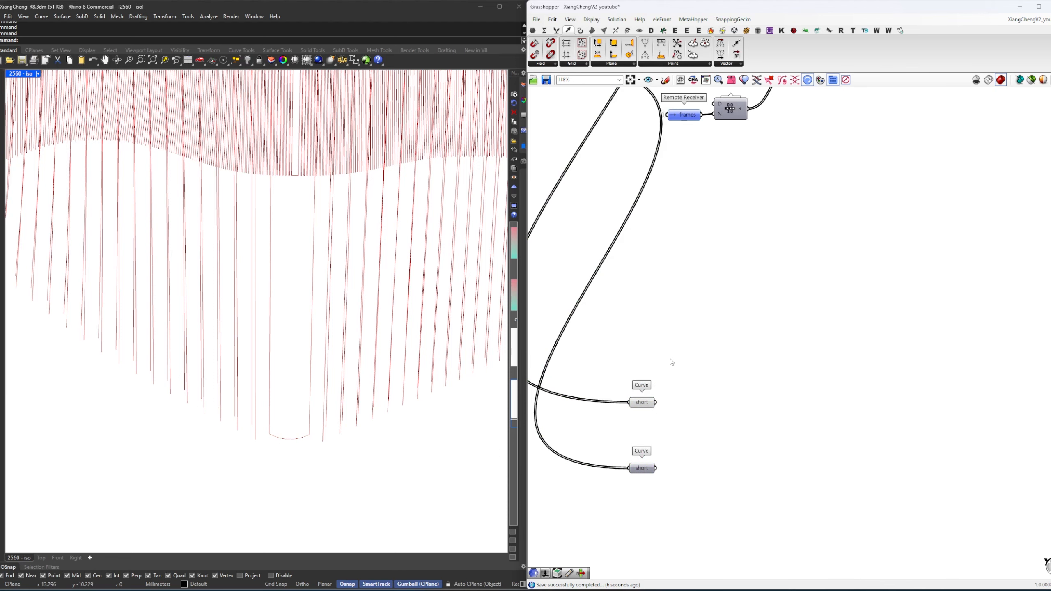
scroll(671, 361, down, 6)
right_drag(758, 264, 698, 262)
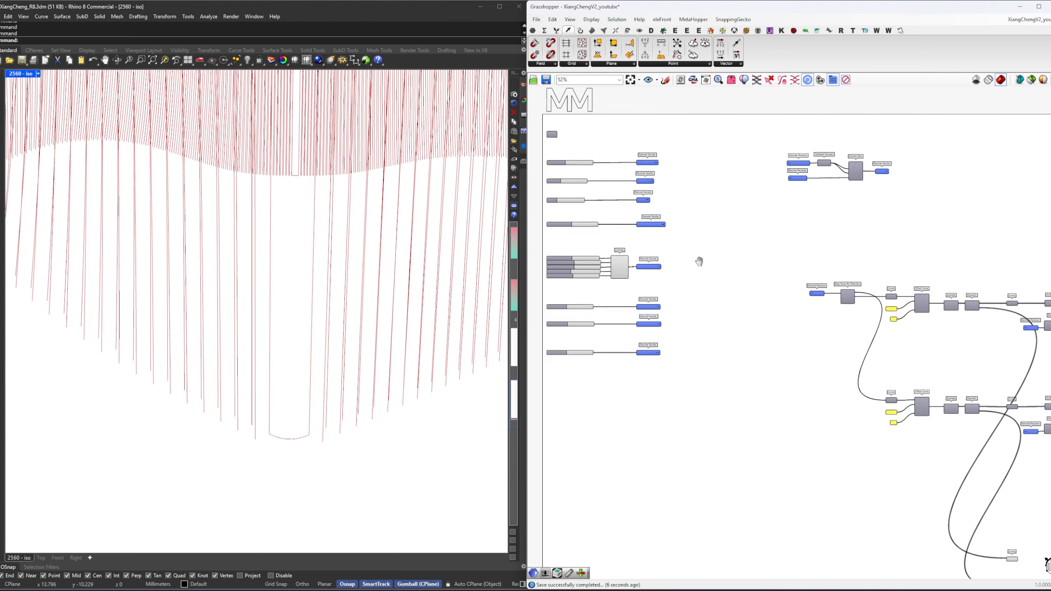
scroll(699, 261, up, 6)
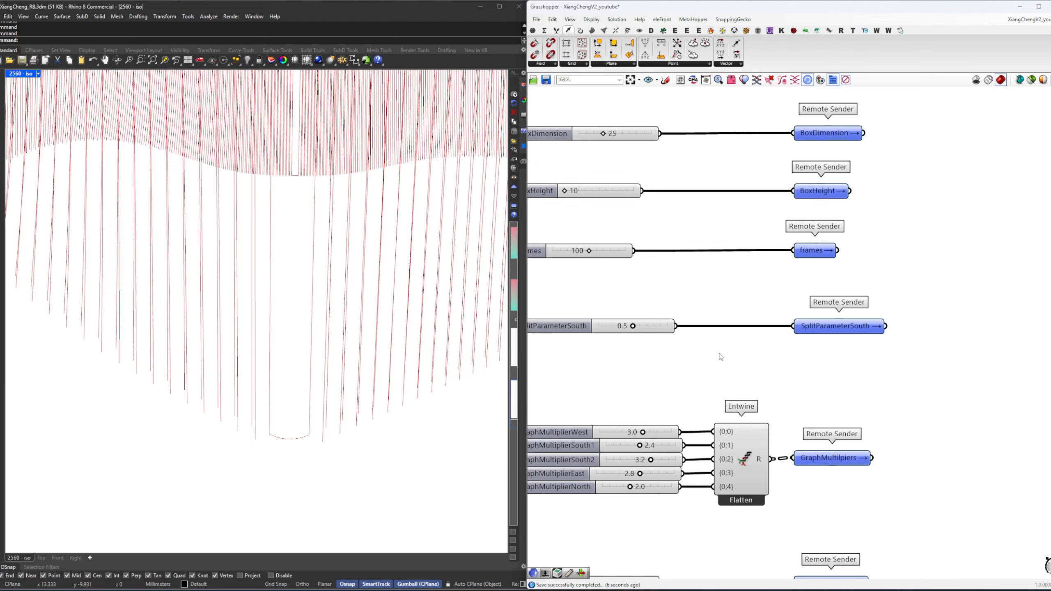
scroll(758, 359, down, 6)
right_drag(929, 505, 720, 331)
right_drag(1031, 476, 845, 407)
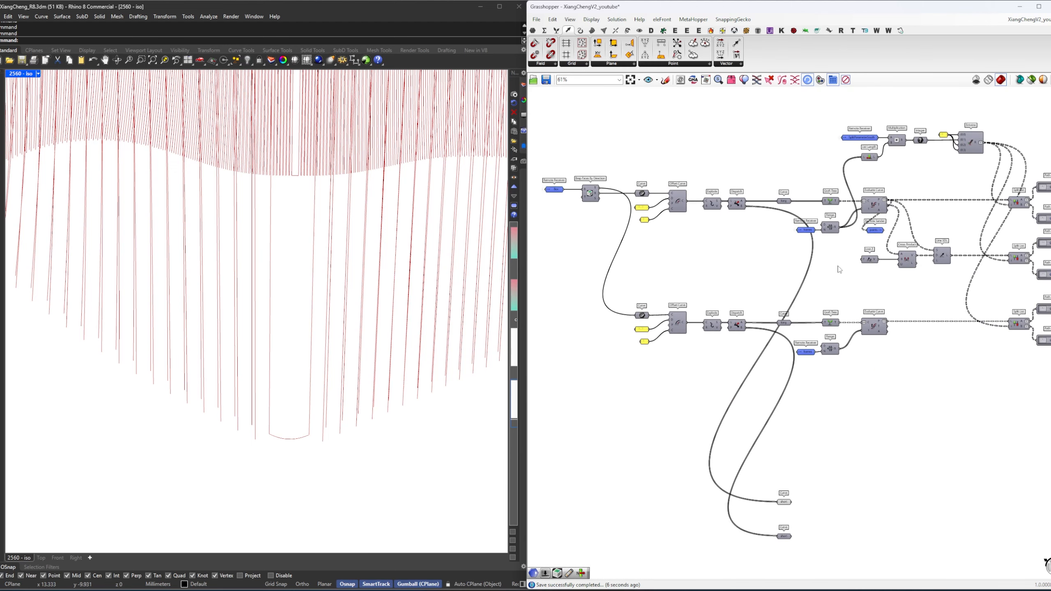
key(Delete)
scroll(875, 233, up, 5)
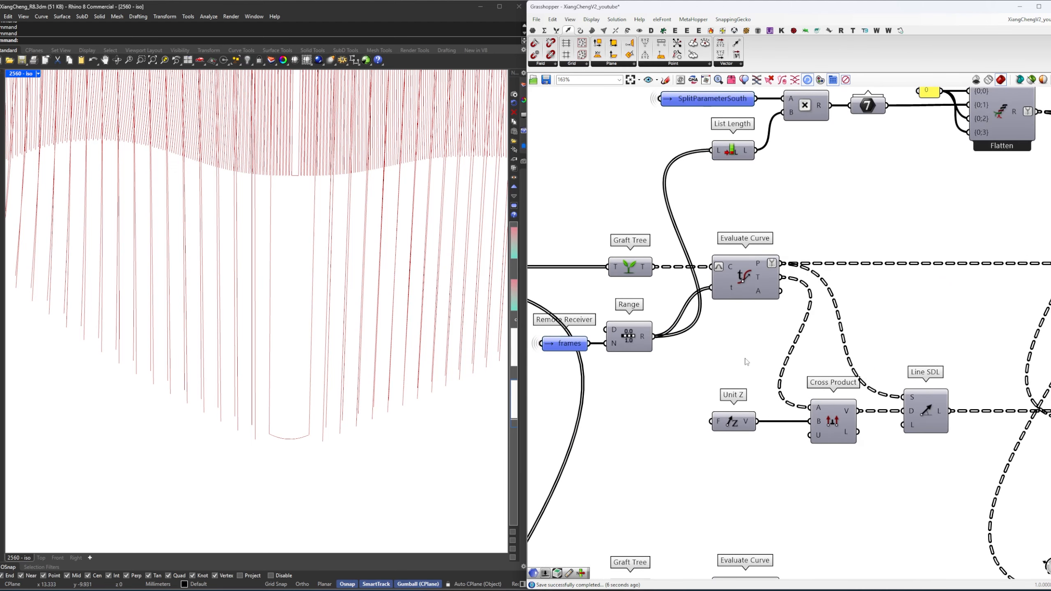
key(ctrl+z)
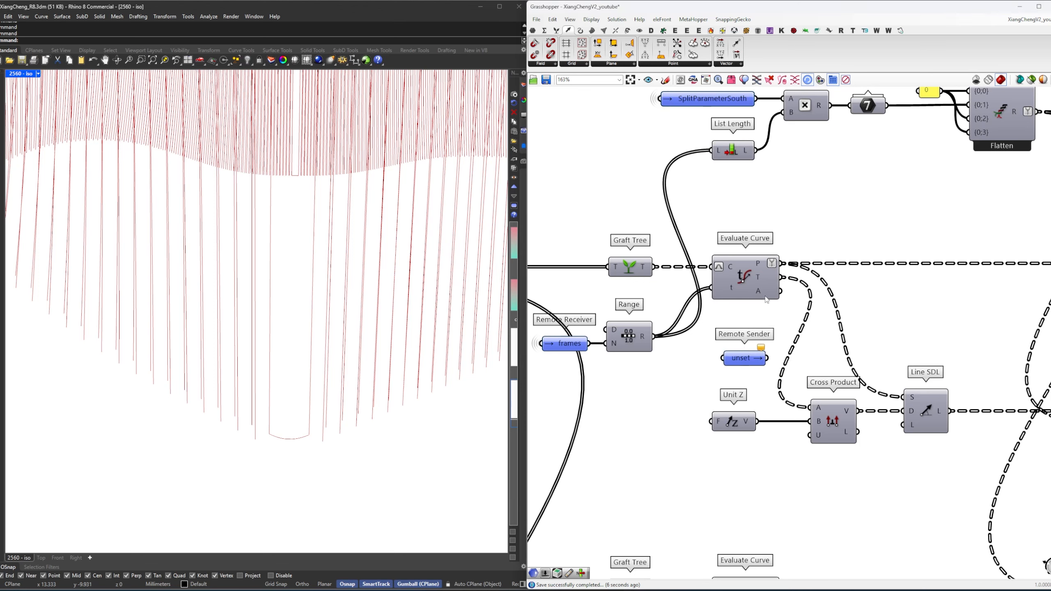
Turn on the preview of the Evaluate Curve component on the upper branch to display its points.
click(745, 280)
right_click(791, 244)
click(801, 246)
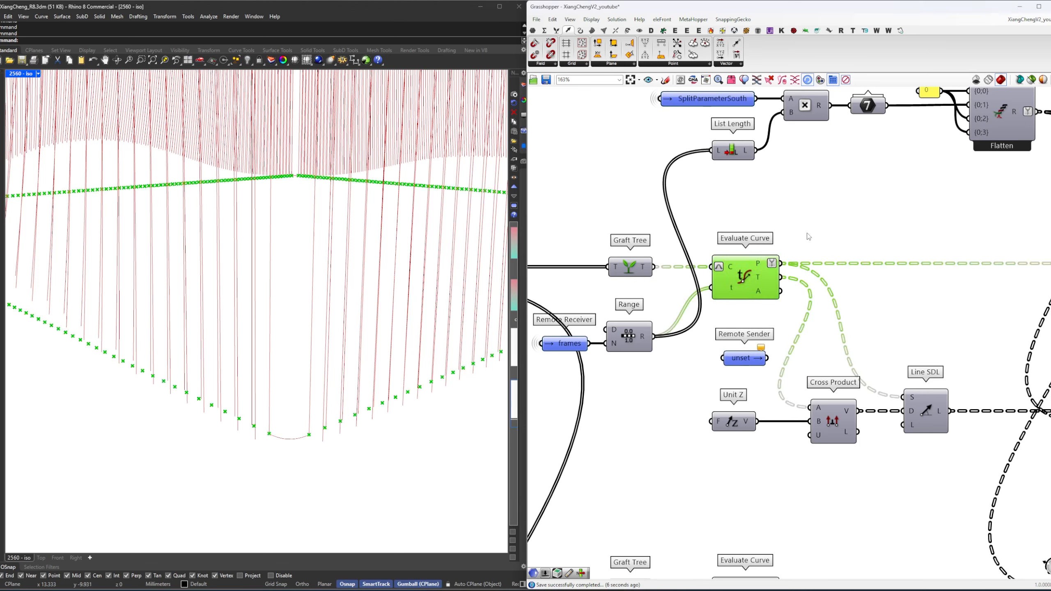
right_click(808, 233)
click(817, 238)
Connect the Evaluate Curve point output to the Remote Sender and name the sender points.
drag(782, 263, 723, 358)
right_click(741, 360)
text(point)
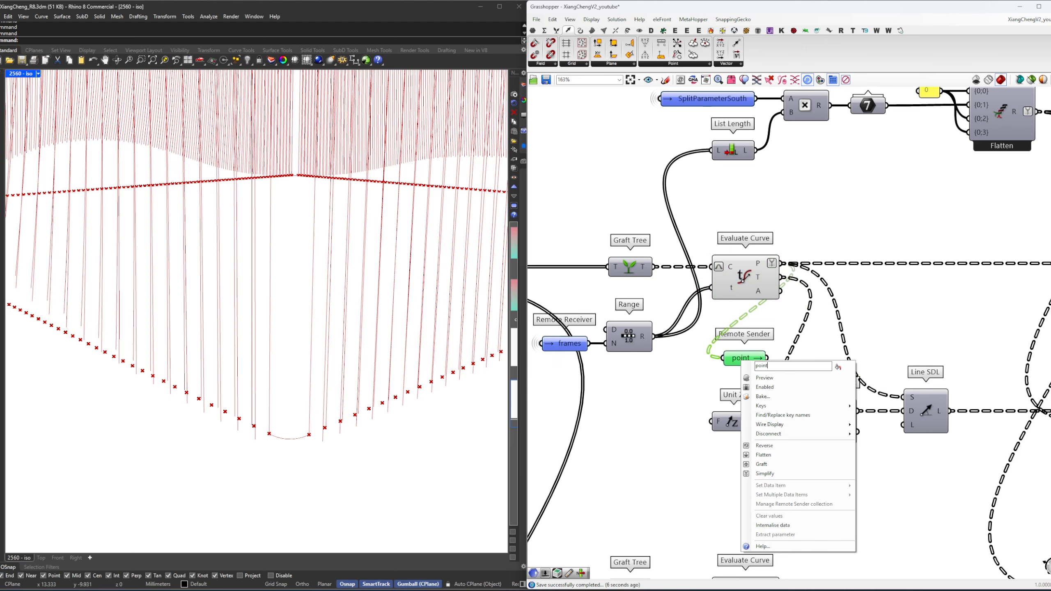
text(s)
key(Return)
Create a Remote Receiver for points and place it above the two short Curve parameters.
double_click(750, 363)
drag(810, 359, 751, 408)
scroll(809, 359, down, 10)
scroll(718, 538, up, 2)
scroll(780, 432, up, 6)
right_drag(767, 444, 763, 358)
scroll(763, 357, up, 1)
drag(813, 455, 741, 444)
drag(782, 380, 748, 319)
scroll(747, 325, up, 3)
drag(746, 313, 837, 356)
Add a List Item component fed by the points receiver and give it an extra +1 output.
right_click(799, 338)
click(816, 337)
double_click(816, 338)
text(item)
key(Return)
scroll(836, 371, up, 4)
click(837, 373)
right_drag(837, 373, 708, 397)
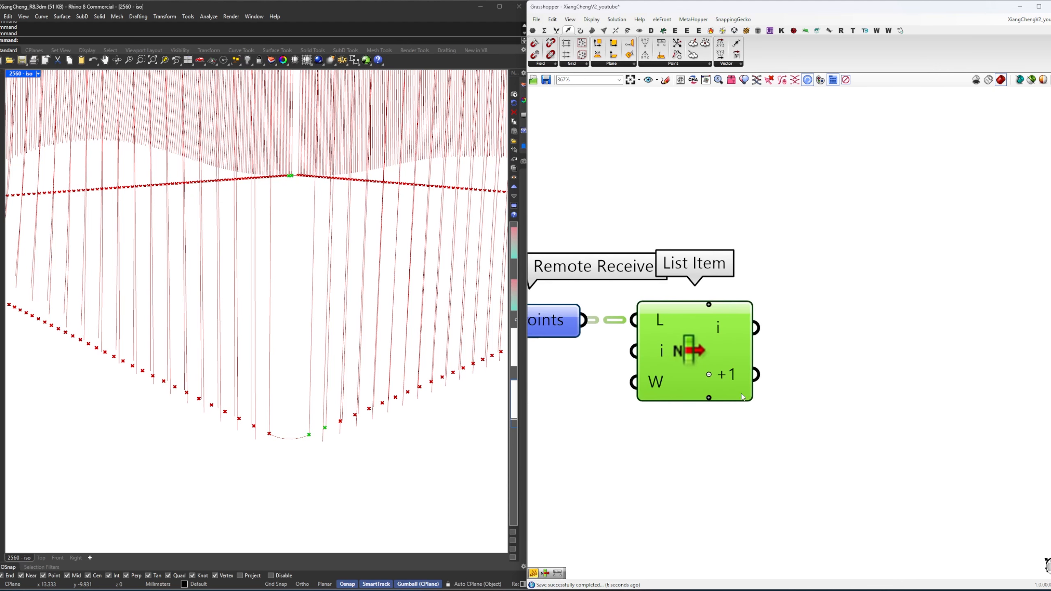
click(695, 435)
click(665, 361)
Add a Distance component and connect the List Item i and +1 outputs to its A and B inputs.
double_click(860, 345)
text(dist)
key(Return)
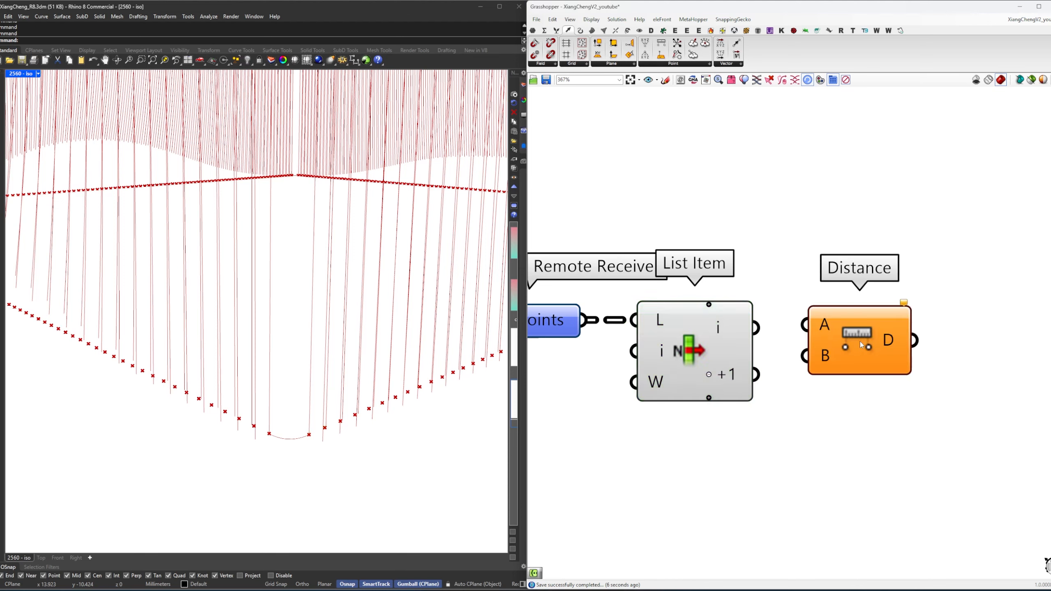
drag(756, 328, 805, 325)
drag(756, 375, 804, 355)
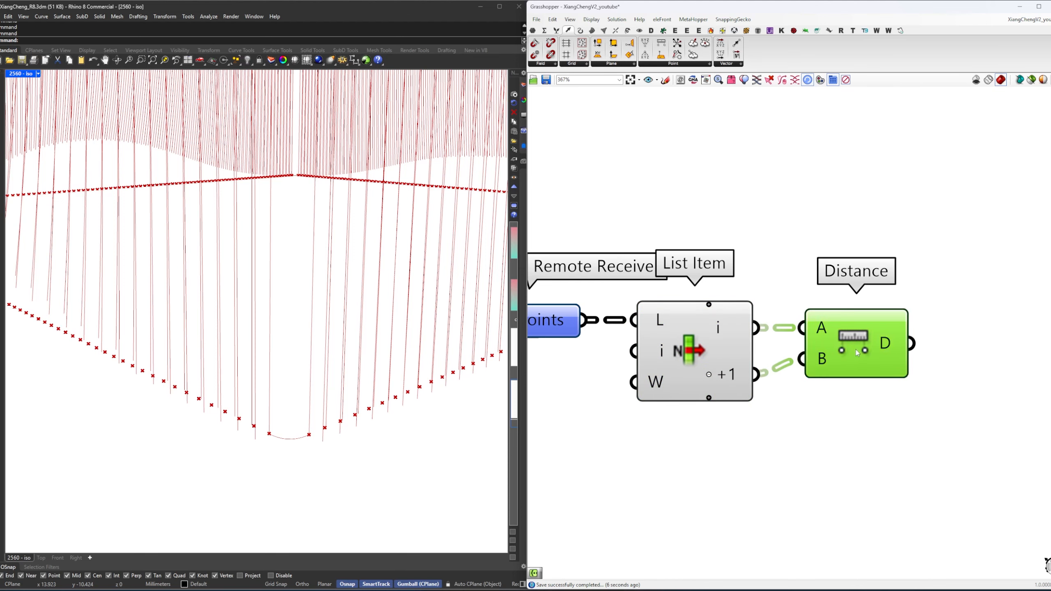
Add a panel next to the Distance component and connect the distance output to it.
right_drag(807, 414, 643, 426)
double_click(877, 307)
text(")
key(Return)
drag(765, 351, 799, 309)
scroll(868, 313, down, 4)
drag(872, 330, 874, 355)
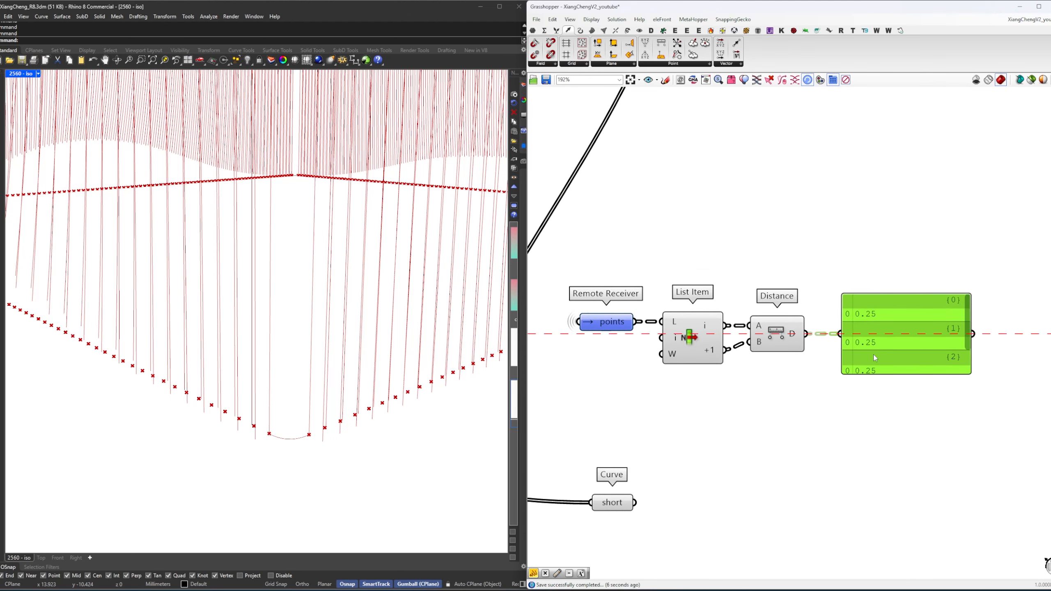
Flatten the Distance output and move the panel farther from the component.
right_click(795, 342)
click(819, 373)
right_drag(804, 358, 776, 366)
drag(844, 355, 914, 354)
Add a Create Set component fed by the flattened distances and send its set output to the panel.
double_click(831, 292)
text(cd)
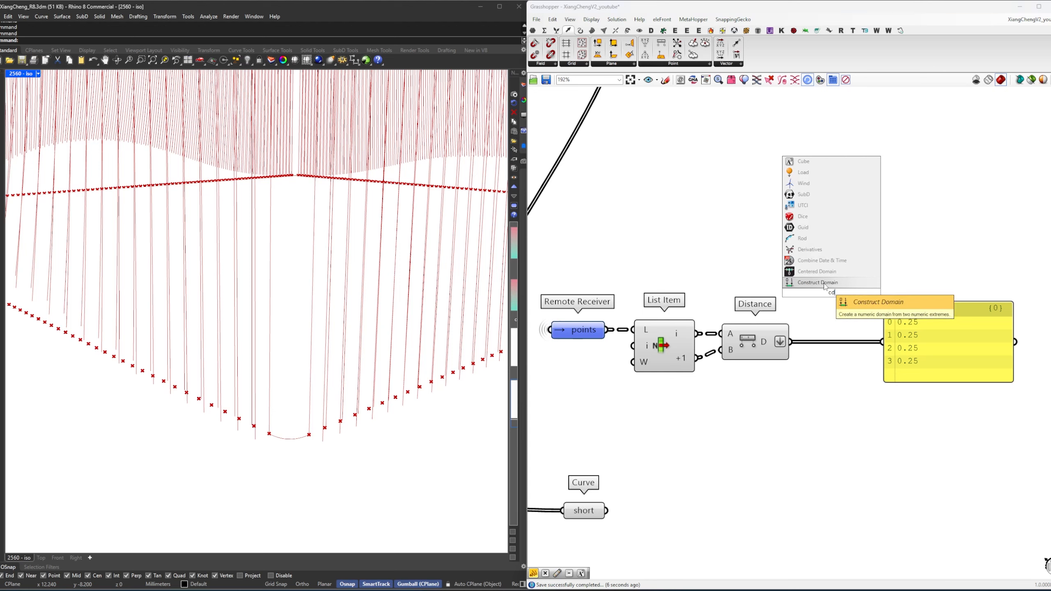
drag(839, 293, 806, 294)
text(csd)
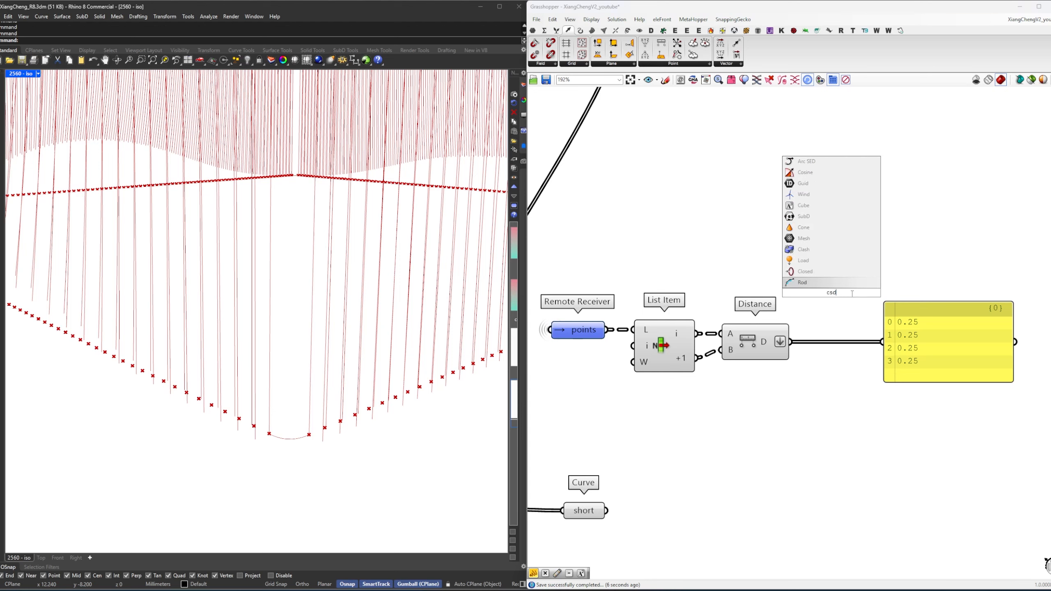
text(cset)
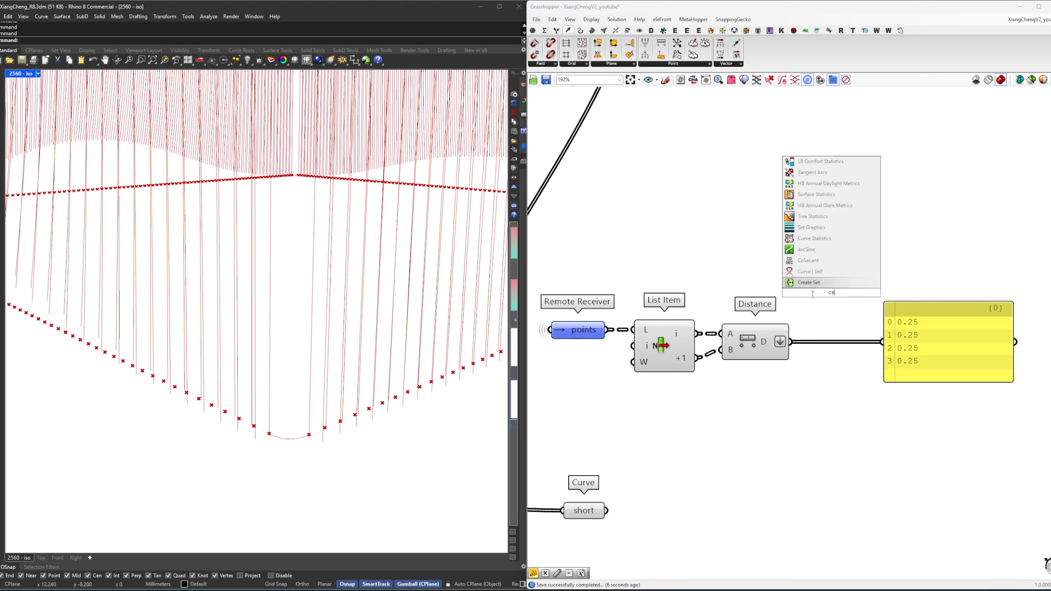
click(812, 285)
drag(849, 295, 857, 345)
drag(882, 383, 896, 376)
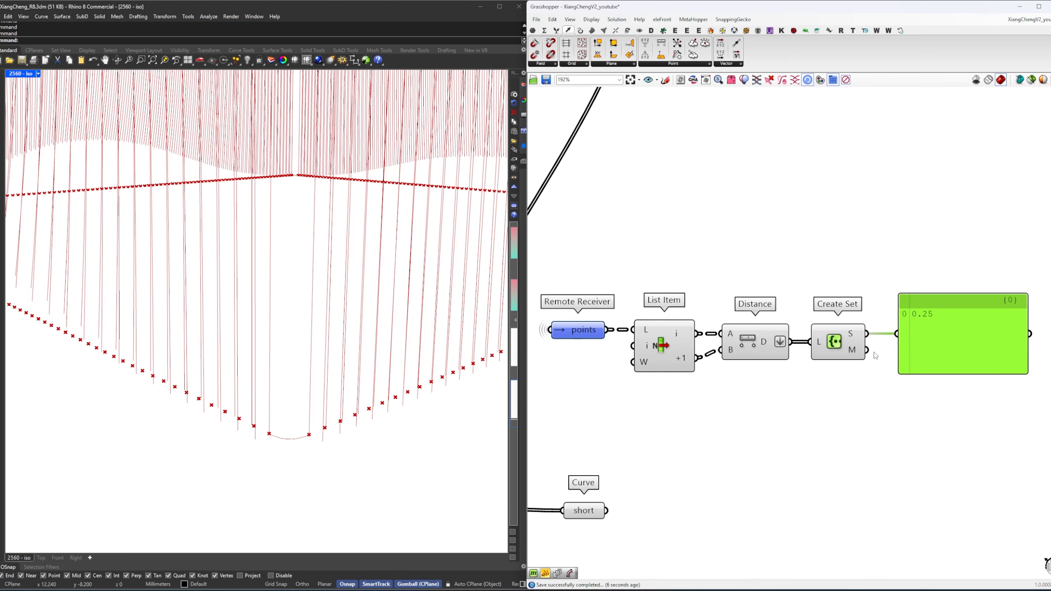
Add a curve Length component and feed it from the upper short Curve parameter.
right_drag(699, 413, 839, 365)
click(752, 473)
click(725, 465)
drag(719, 464, 807, 422)
double_click(835, 421)
text(len)
click(831, 411)
drag(834, 422, 817, 426)
Duplicate the panel above the existing one and connect the Length output to the copy.
right_drag(934, 403, 792, 411)
scroll(791, 411, down, 2)
alt+drag(890, 341, 885, 266)
drag(727, 427, 890, 256)
scroll(892, 254, up, 4)
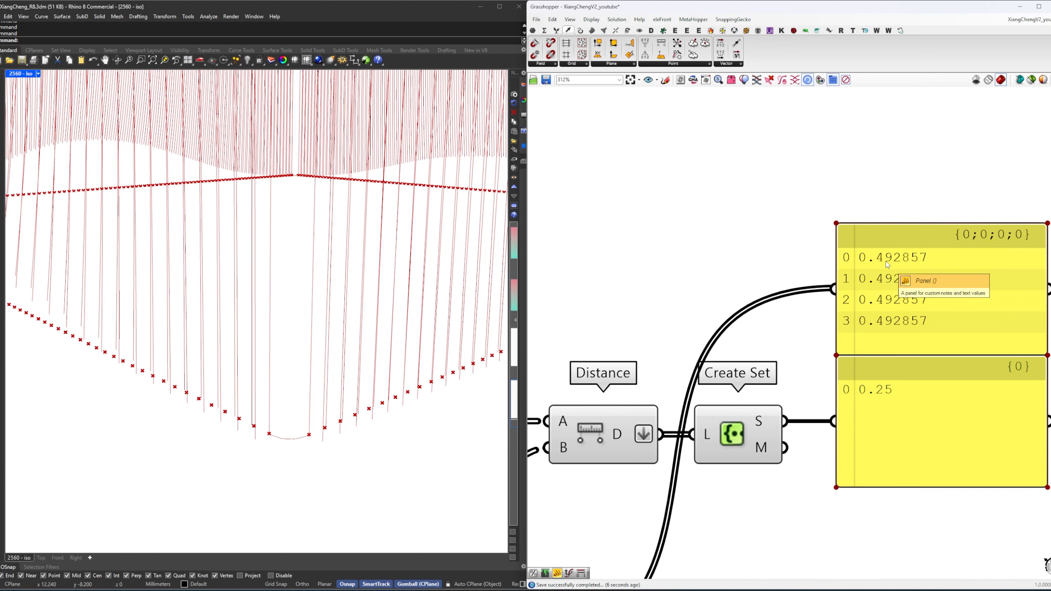
Add a Division component in the free space below the panels.
scroll(885, 262, down, 2)
right_drag(652, 456, 772, 393)
right_drag(887, 416, 860, 415)
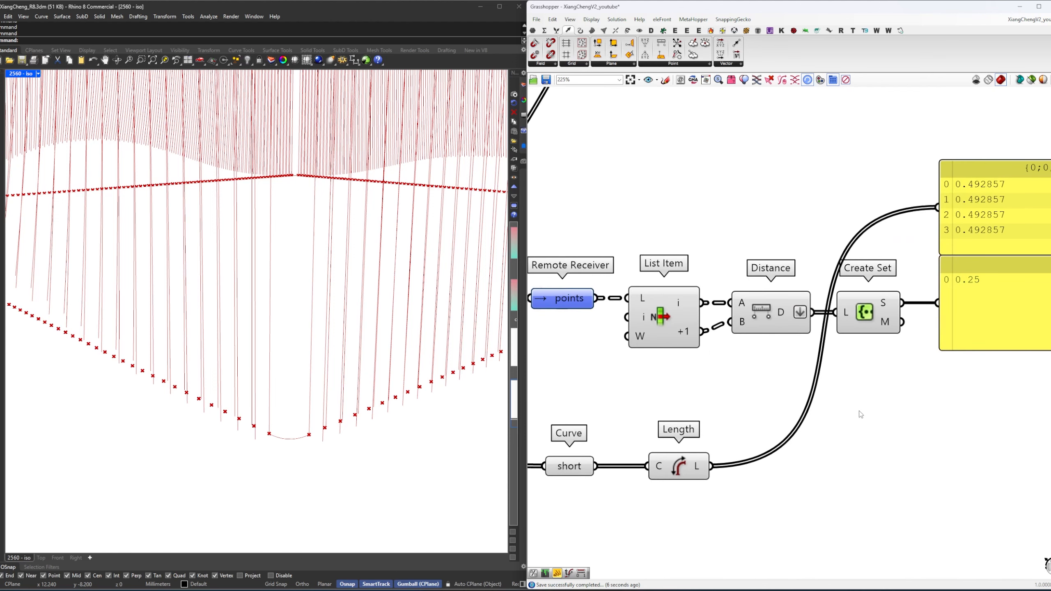
double_click(880, 415)
text(/)
key(Return)
Duplicate the Create Set component and insert it between the Length output and the upper panel.
right_drag(821, 459, 764, 461)
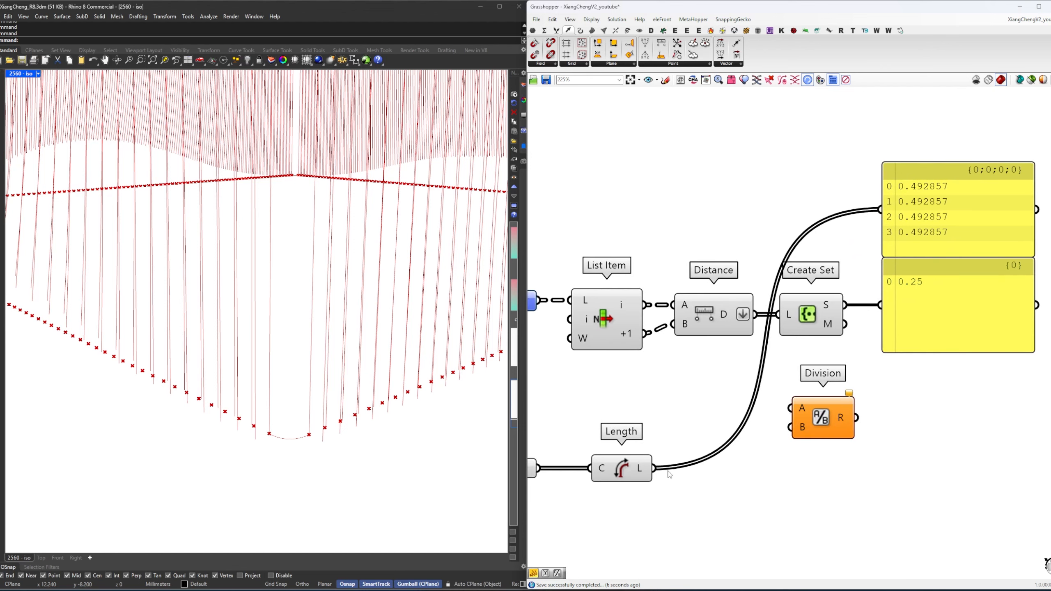
alt+drag(809, 319, 728, 489)
drag(654, 469, 881, 210)
right_drag(866, 420, 737, 422)
drag(706, 425, 796, 450)
click(754, 397)
right_drag(694, 446, 734, 412)
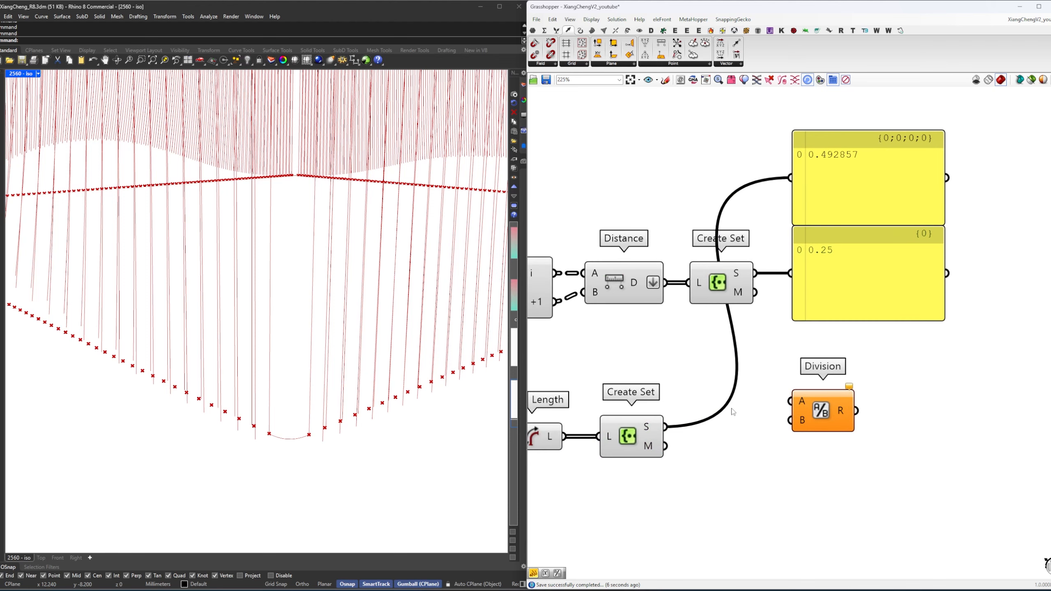
Connect the length set to Division A and the distance set to B, and send the result to the lower panel.
drag(666, 428, 792, 434)
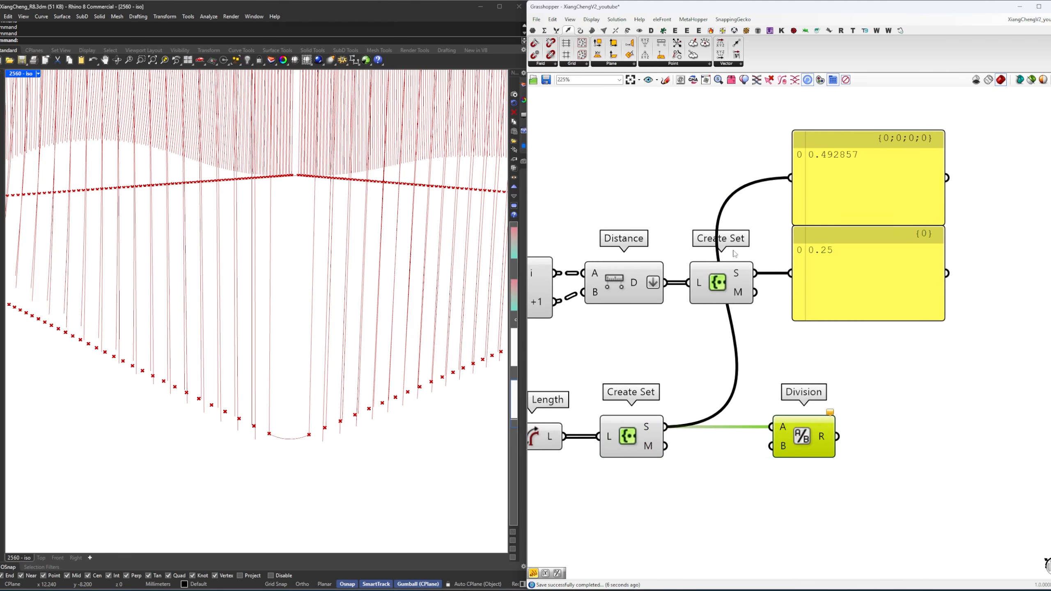
drag(754, 274, 771, 446)
right_drag(860, 426, 812, 444)
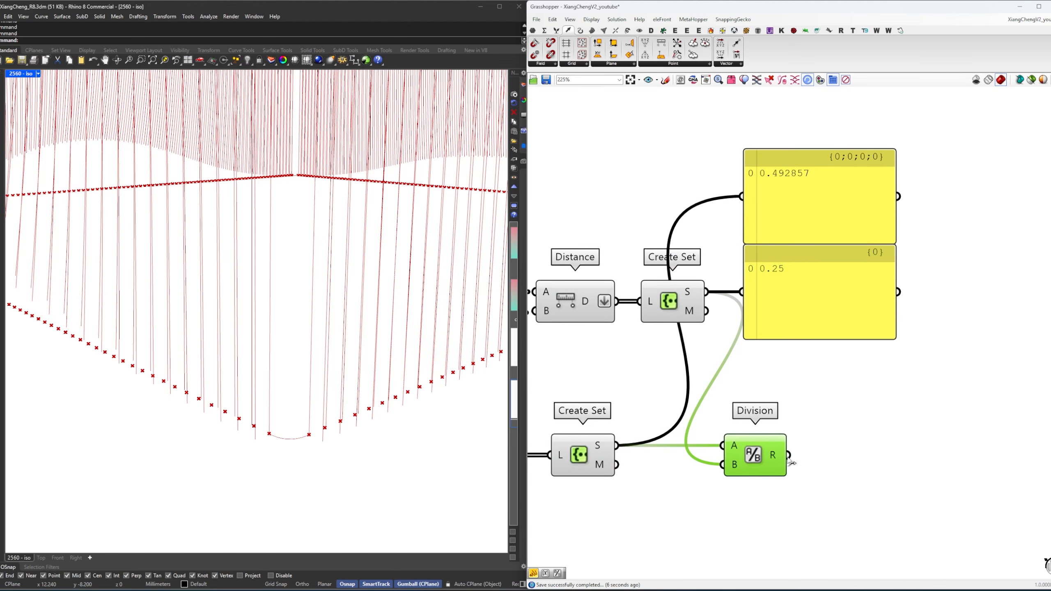
drag(788, 455, 891, 318)
Add an Integer parameter after Division and route the division result through it to the panel.
double_click(888, 425)
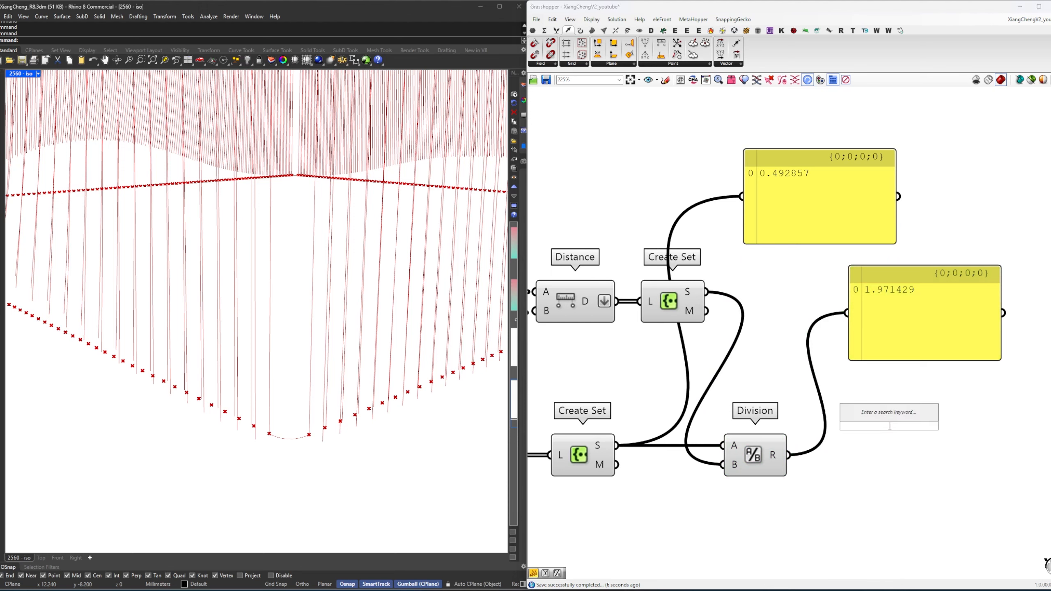
text(int)
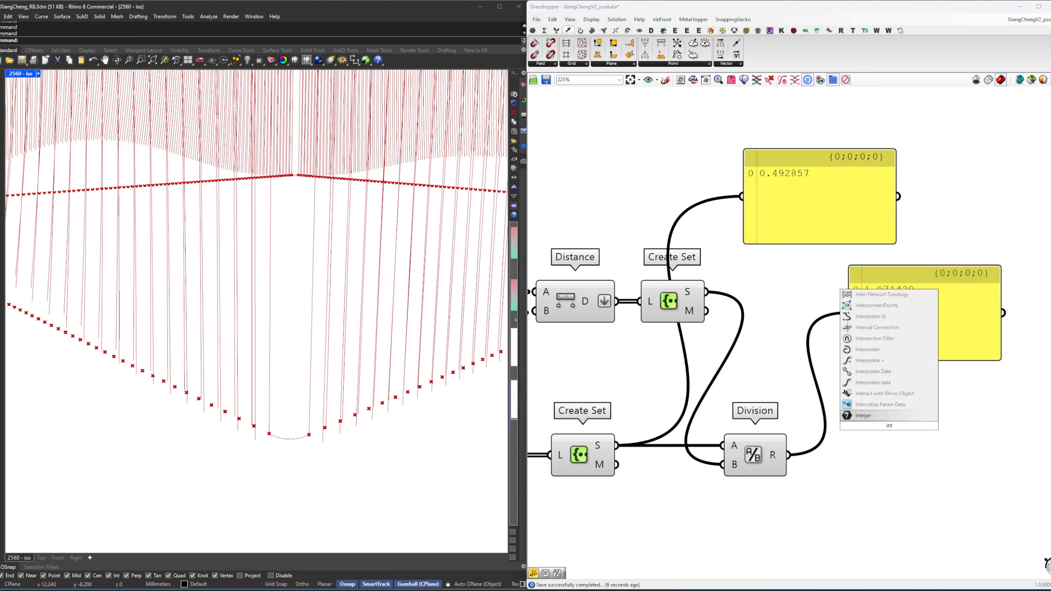
key(Return)
drag(788, 454, 874, 329)
scroll(874, 329, down, 2)
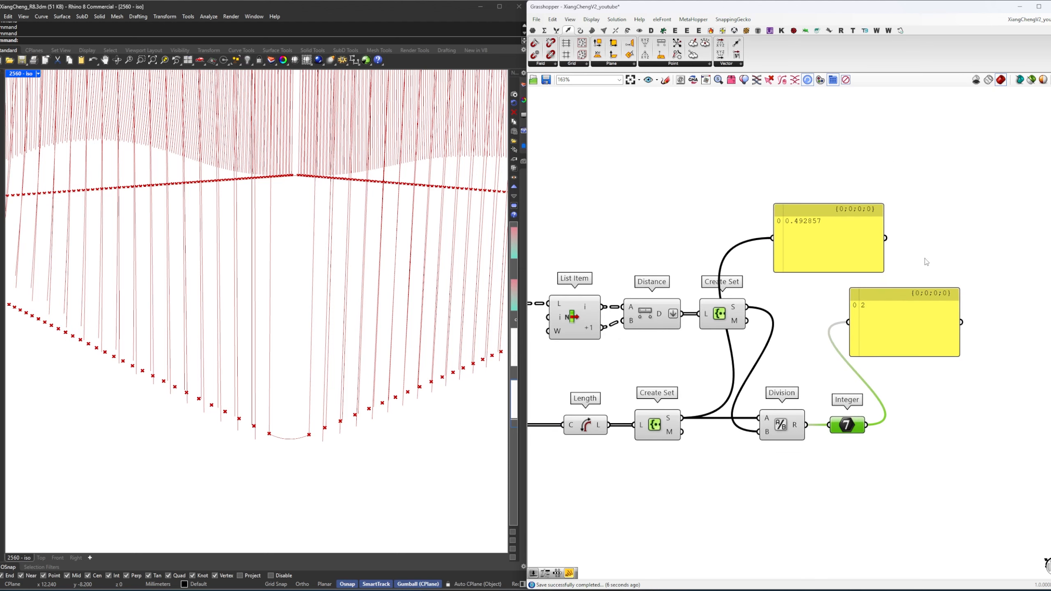
Delete both panels and move the Division and Integer components closer to the Create Set.
drag(920, 247, 813, 321)
key(Delete)
drag(875, 459, 780, 423)
mouse_move(783, 423)
mouse_down()
mouse_move(740, 423)
mouse_move(770, 423)
mouse_up()
click(736, 470)
scroll(322, 435, up, 5)
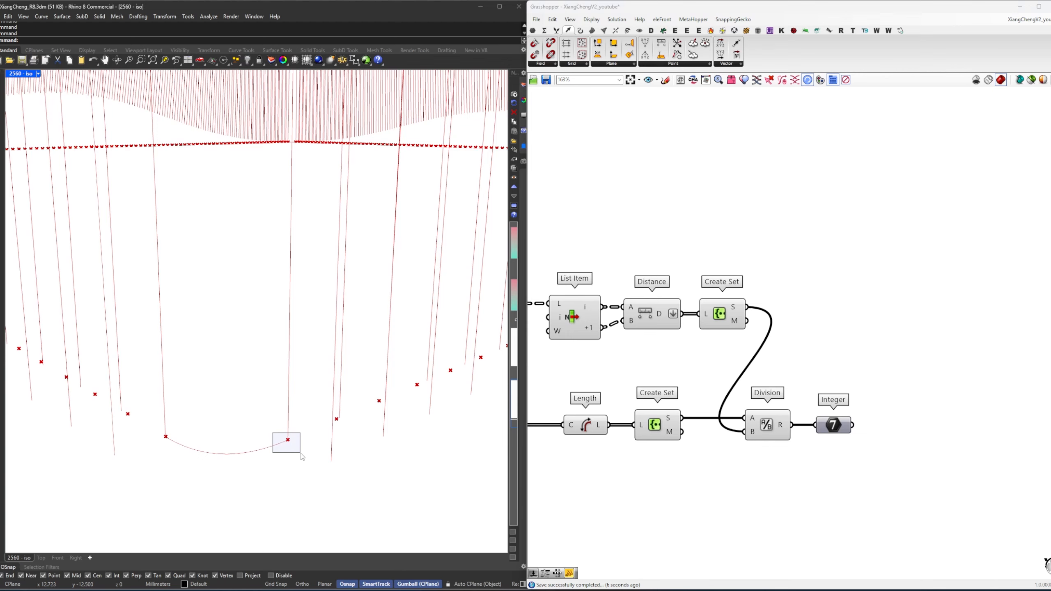
drag(302, 453, 302, 460)
drag(155, 425, 175, 455)
Add a Range component and connect the Integer parameter to its N steps input.
right_drag(890, 411, 809, 398)
double_click(831, 406)
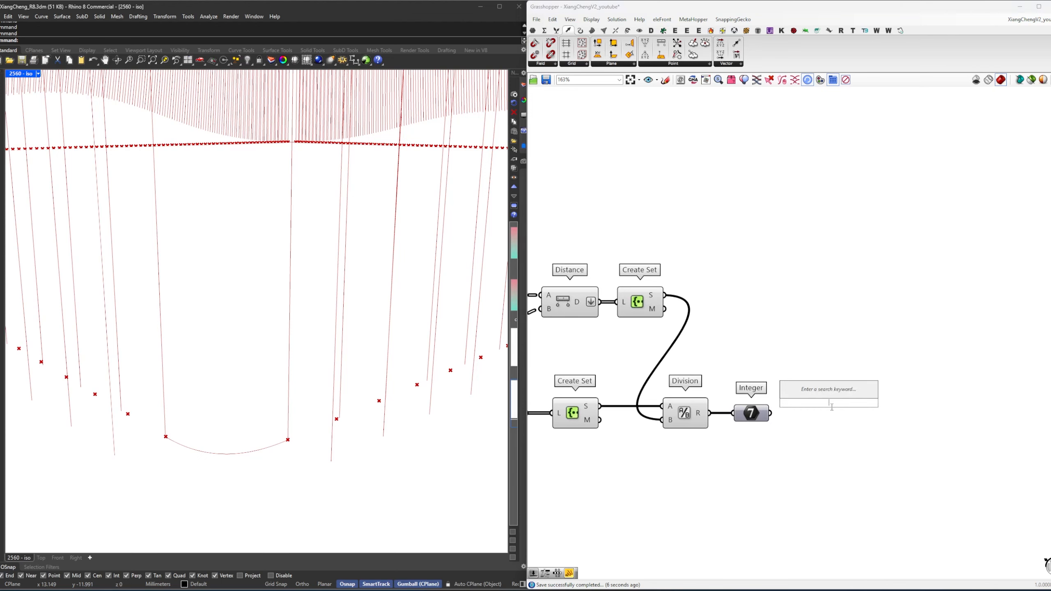
text(range)
key(Return)
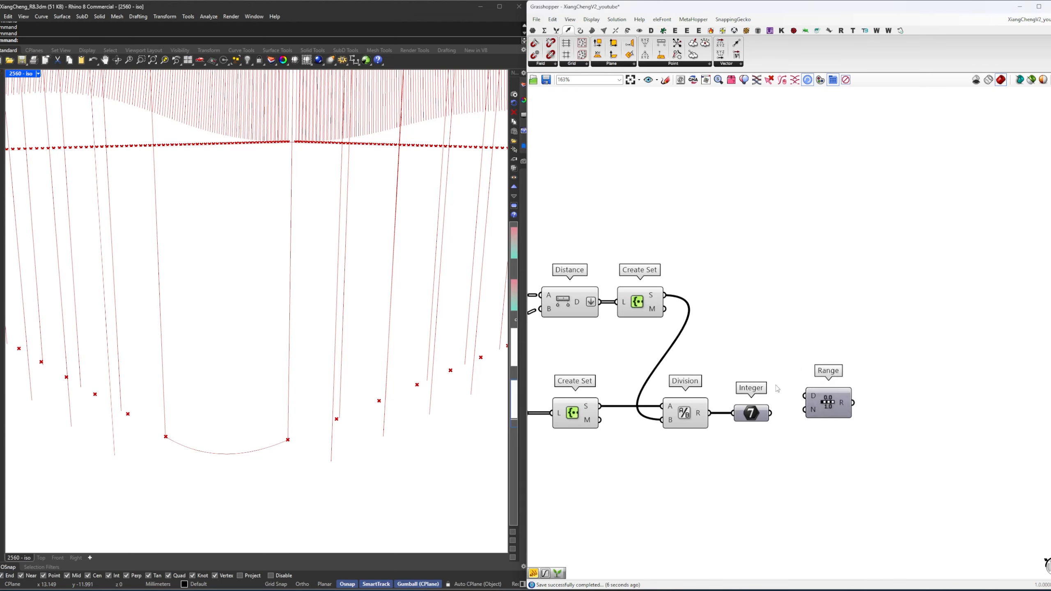
mouse_move(813, 402)
drag(823, 409, 816, 412)
mouse_move(836, 405)
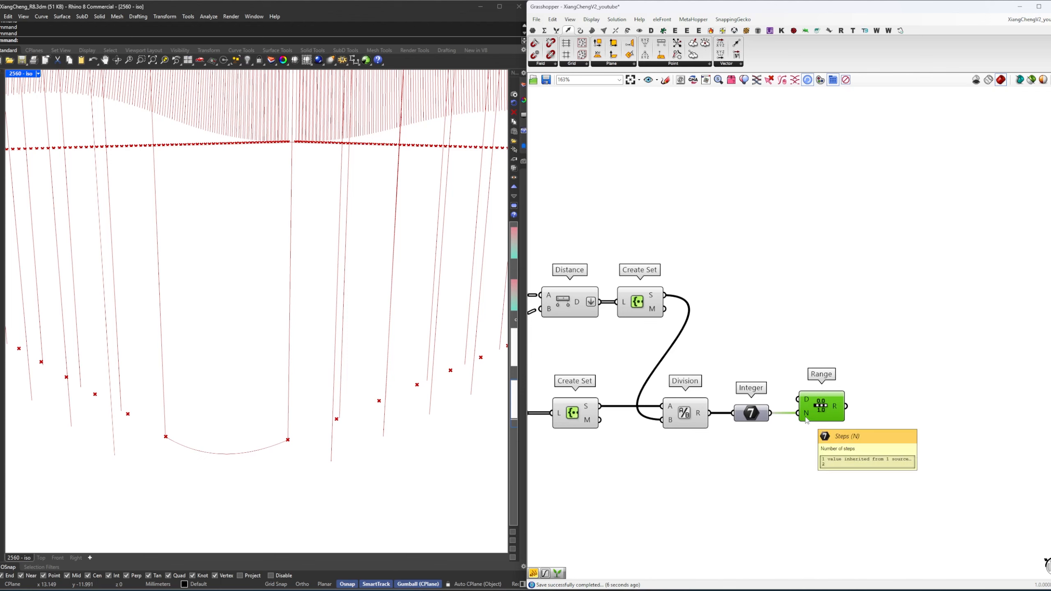
Move the component chain from Length to Range up above the level of the short Curve parameter.
scroll(842, 408, down, 5)
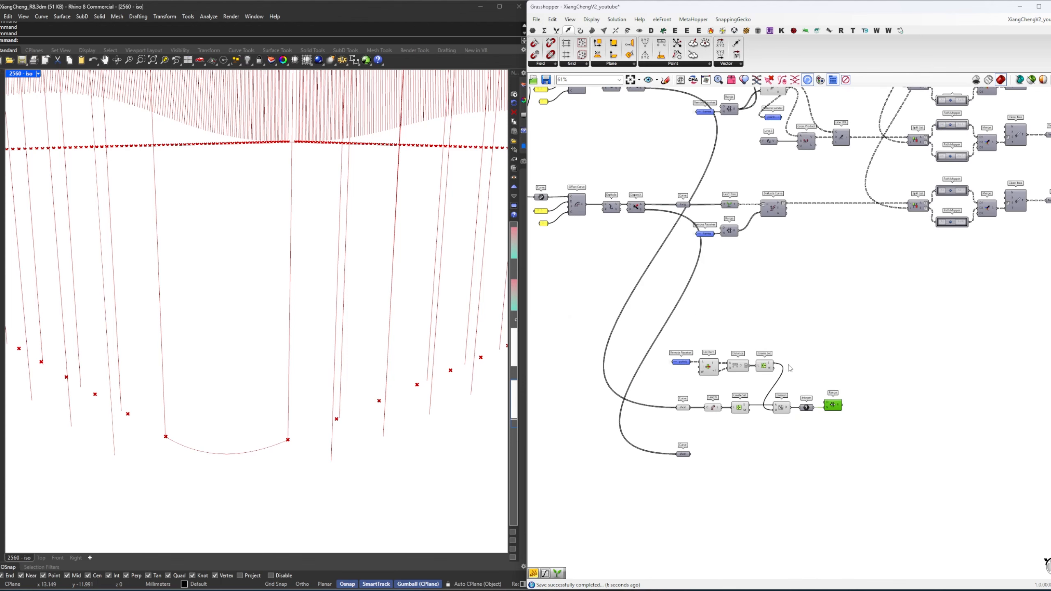
drag(845, 436, 714, 389)
scroll(711, 405, up, 3)
double_click(842, 418)
text(6x)
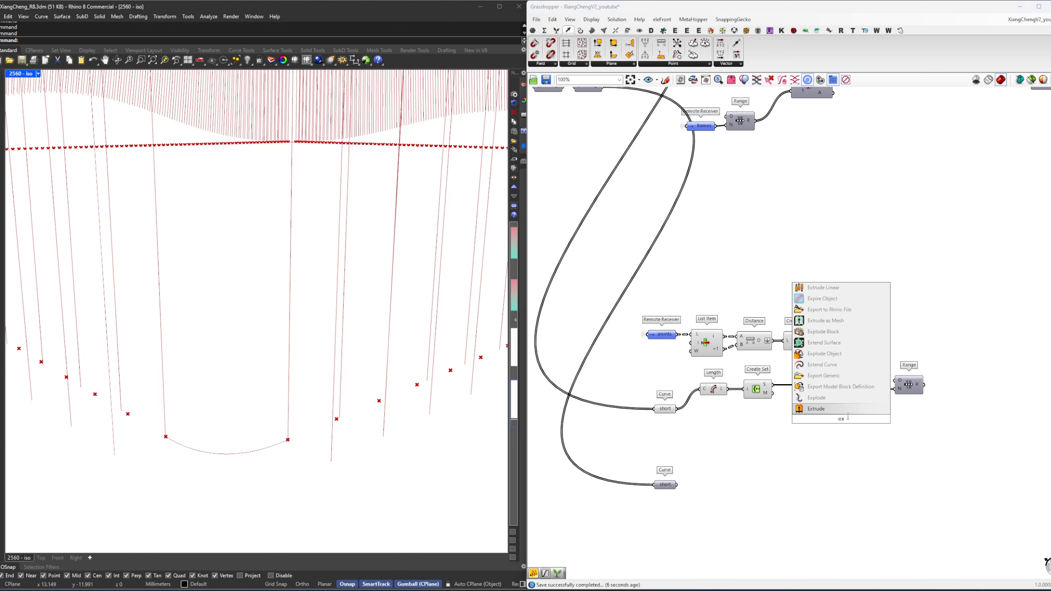
text(tend)
key(Return)
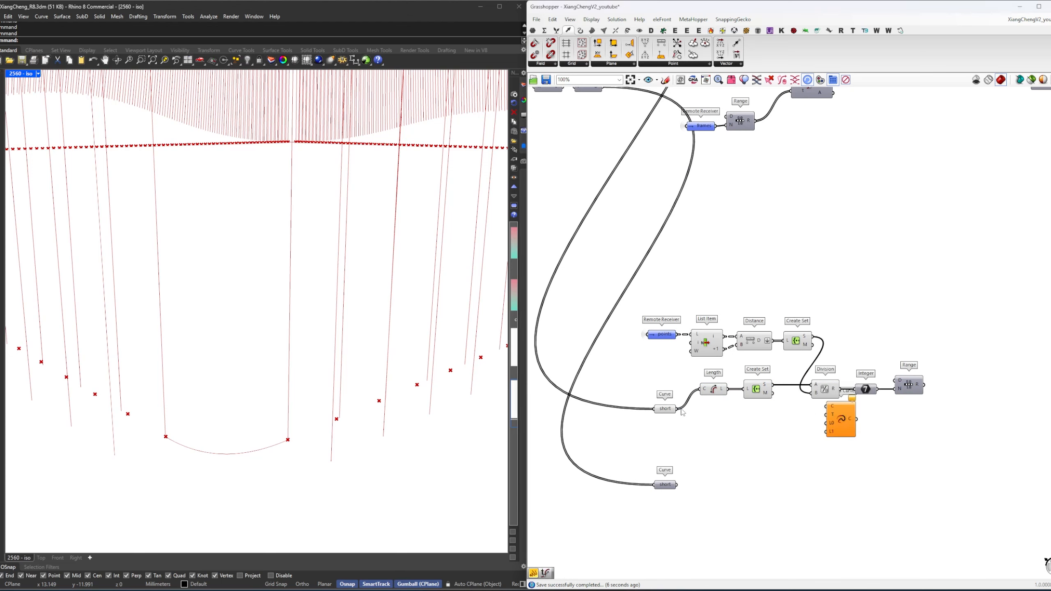
drag(792, 412, 853, 420)
key(ctrl+z)
Add an Evaluate Curve component after Range, feed the upper short Curve into it, and reparameterize its curve input.
double_click(771, 431)
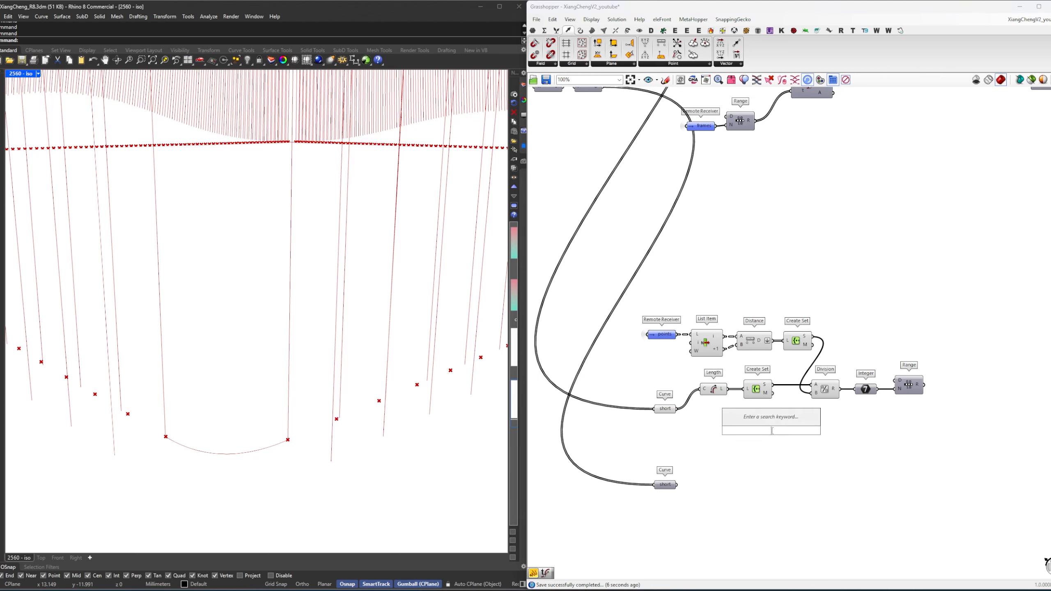
text(ec)
key(Up)
key(Return)
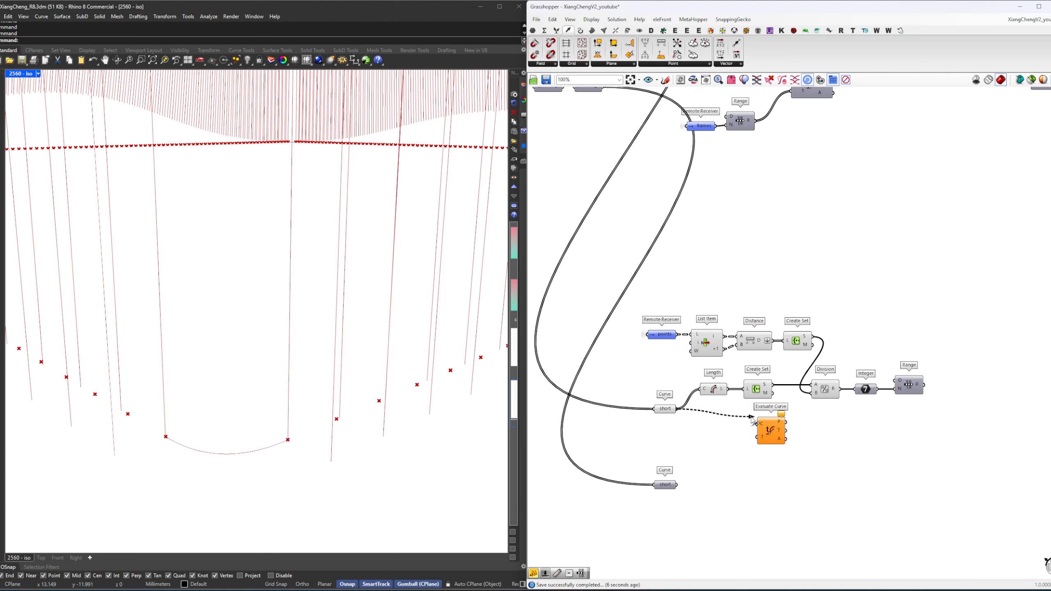
drag(752, 420, 756, 423)
drag(770, 435, 964, 419)
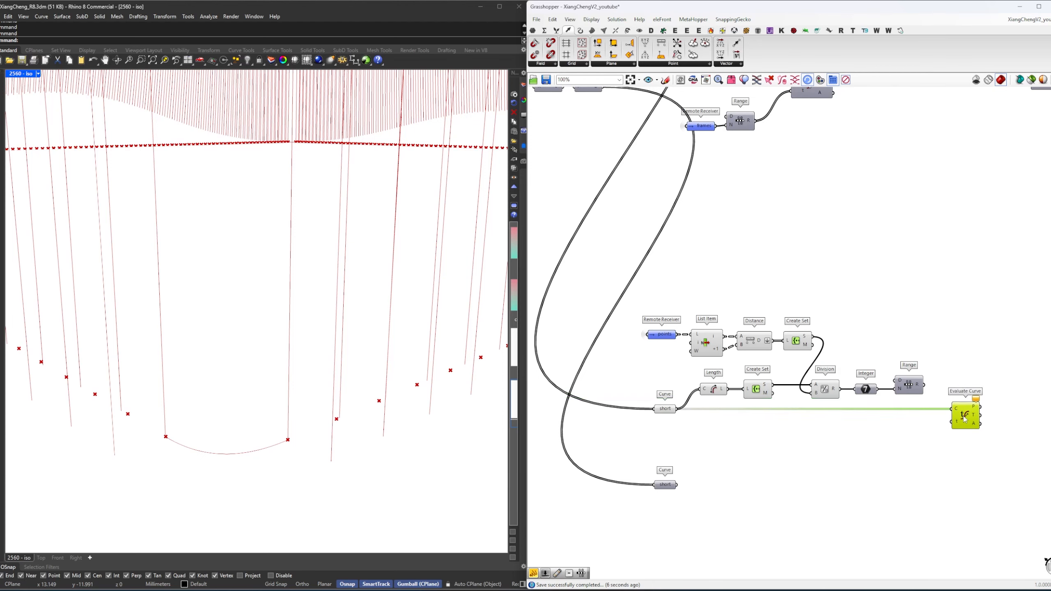
right_click(954, 409)
click(981, 497)
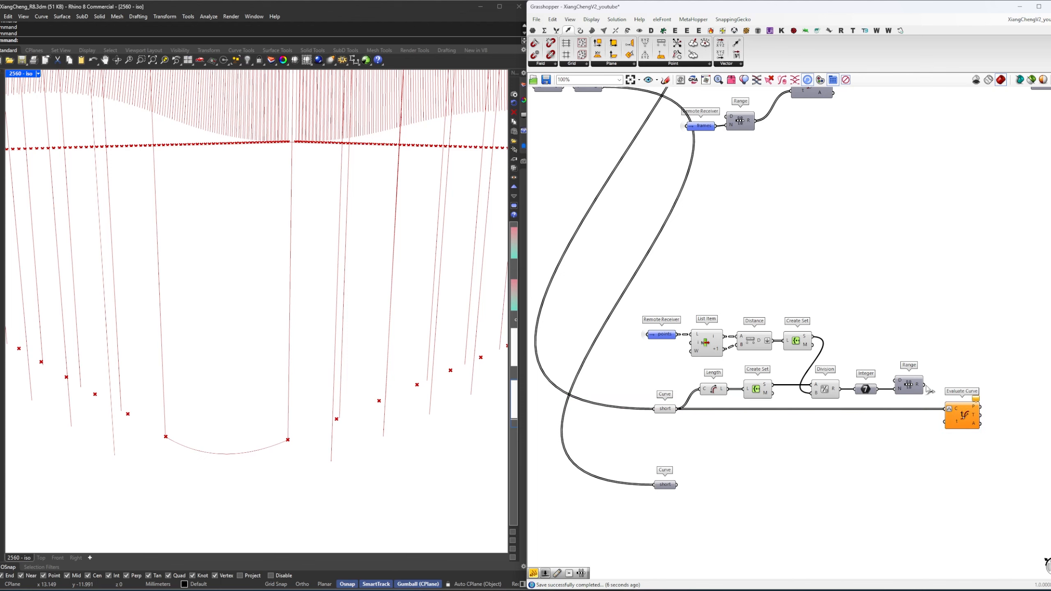
Connect the Range output to Evaluate Curve's t input and inspect the evaluated points at the corner.
drag(942, 421, 947, 422)
click(960, 423)
scroll(216, 447, up, 1)
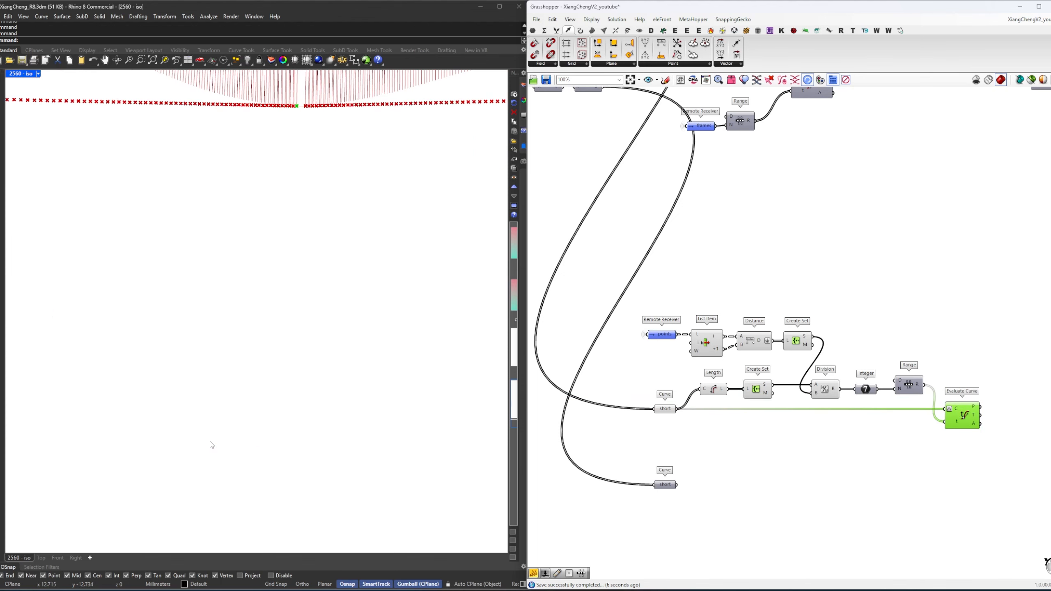
scroll(212, 442, down, 2)
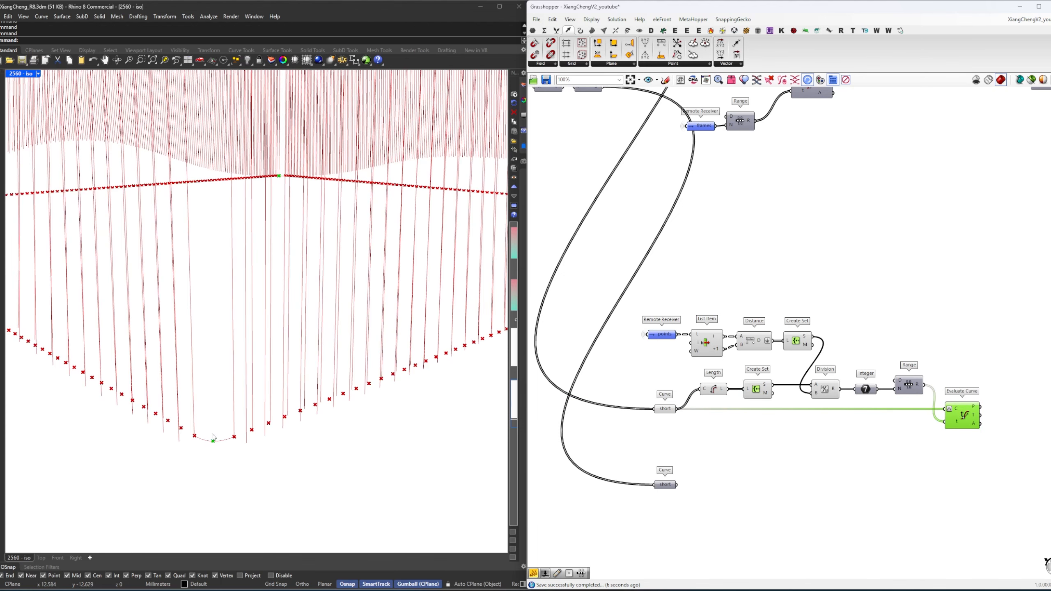
Set the expression x+1 on the Range component's N input and check the evaluated points.
click(719, 434)
right_drag(859, 416, 809, 424)
right_click(851, 396)
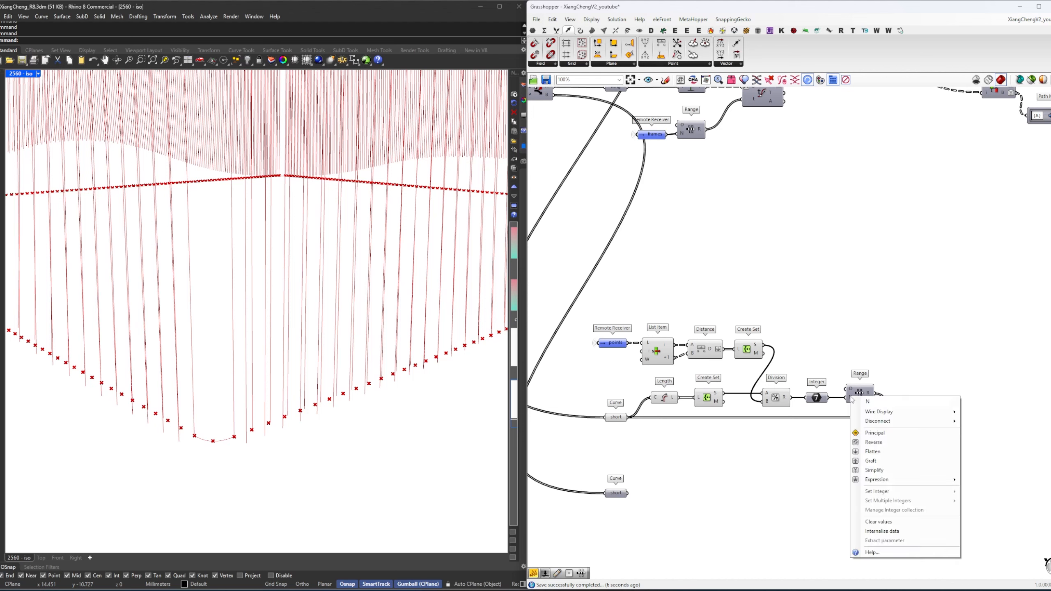
mouse_move(877, 480)
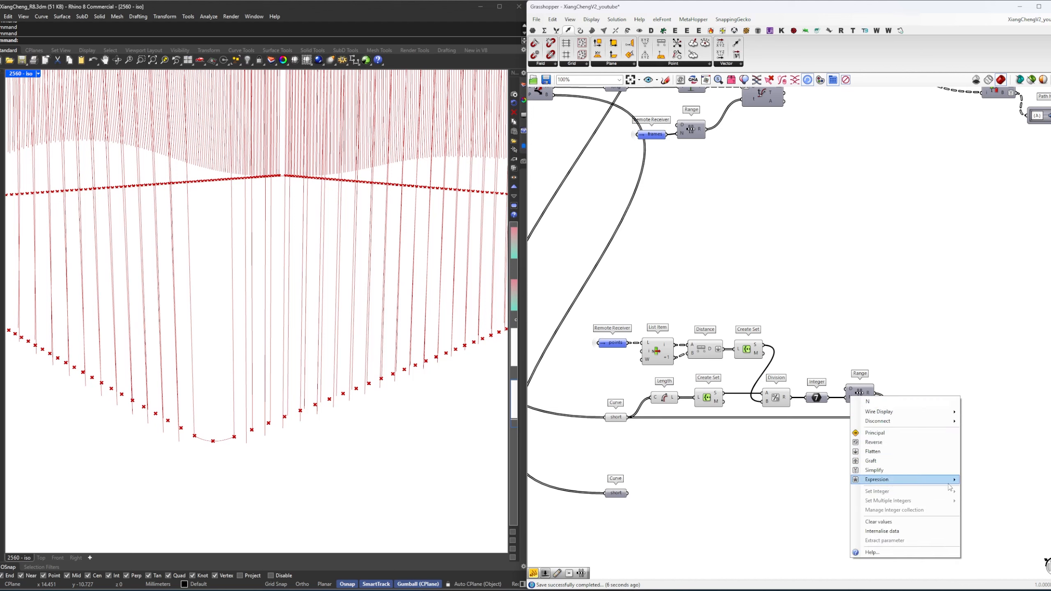
click(982, 490)
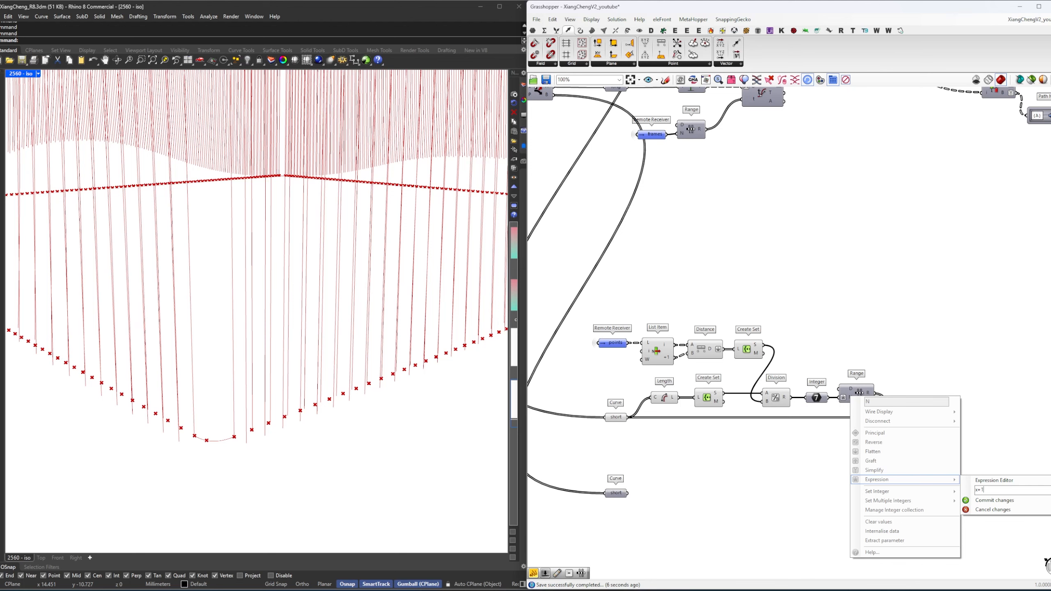
click(939, 228)
scroll(900, 396, up, 1)
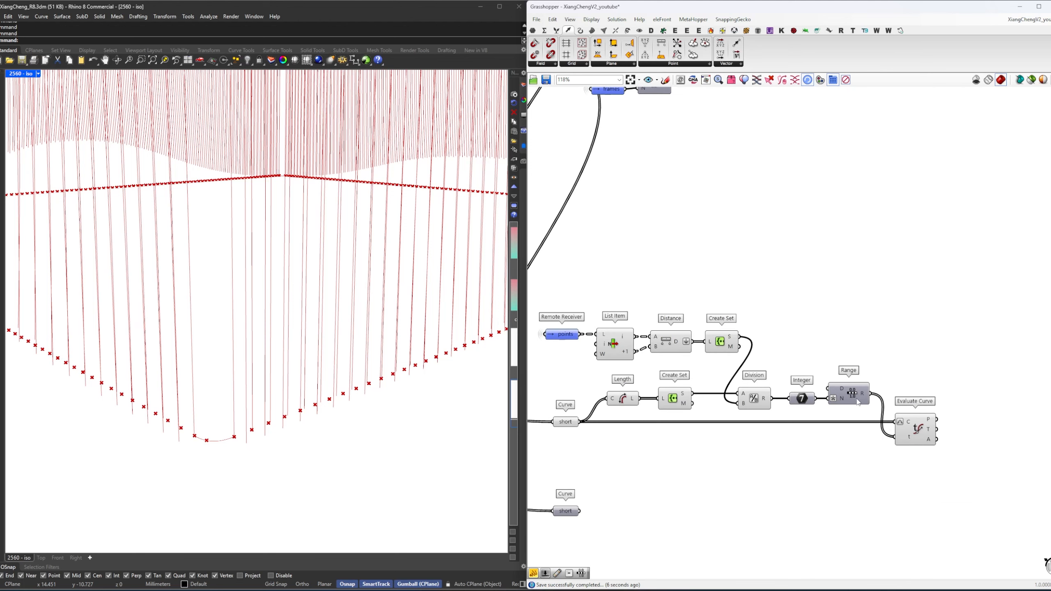
mouse_move(863, 396)
click(905, 426)
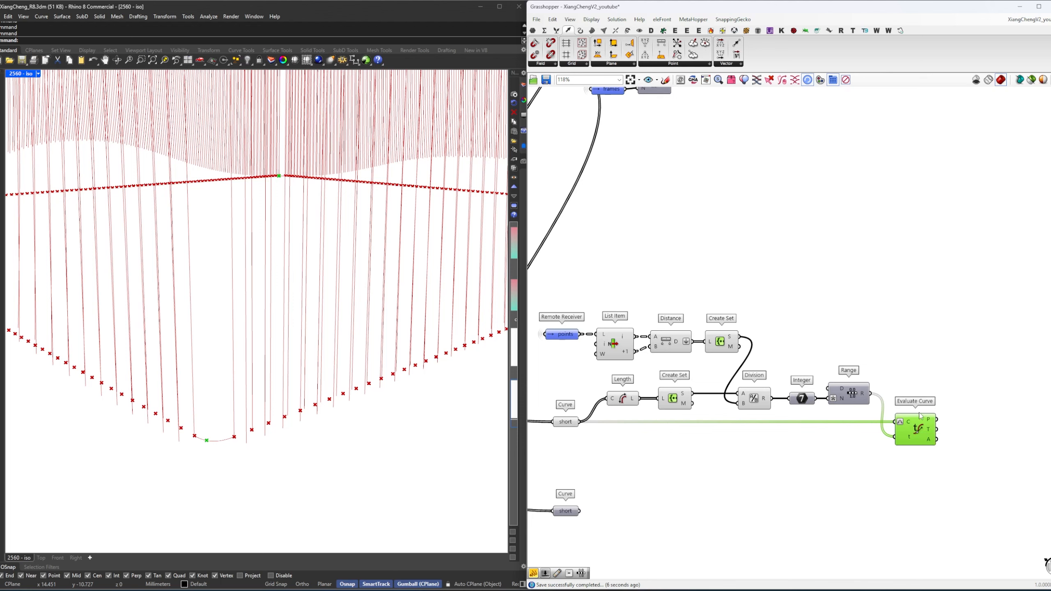
Insert a Graft Tree component between the upper short Curve and Evaluate Curve's curve input.
right_drag(873, 444, 911, 437)
double_click(862, 454)
text(graft)
key(Return)
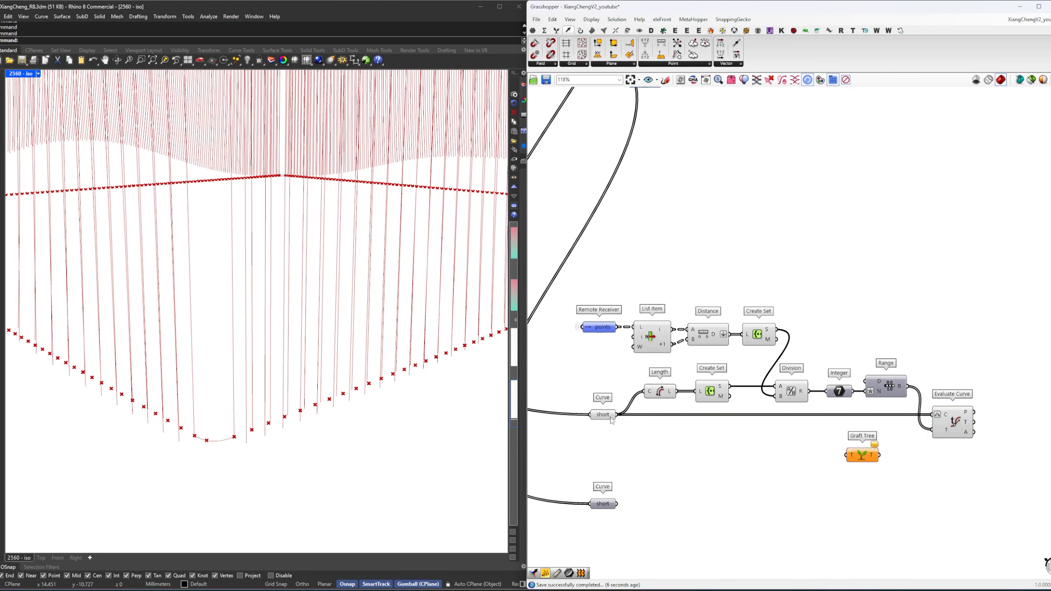
drag(617, 415, 937, 414)
click(953, 422)
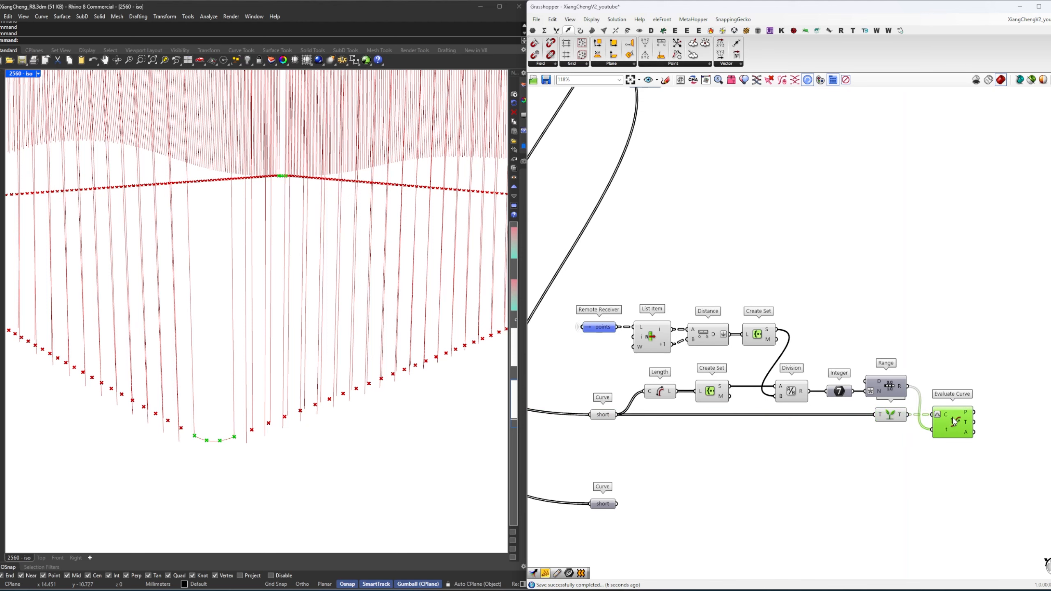
Add a Cull Index component and connect Evaluate Curve's points output to its list input.
right_drag(729, 473, 700, 474)
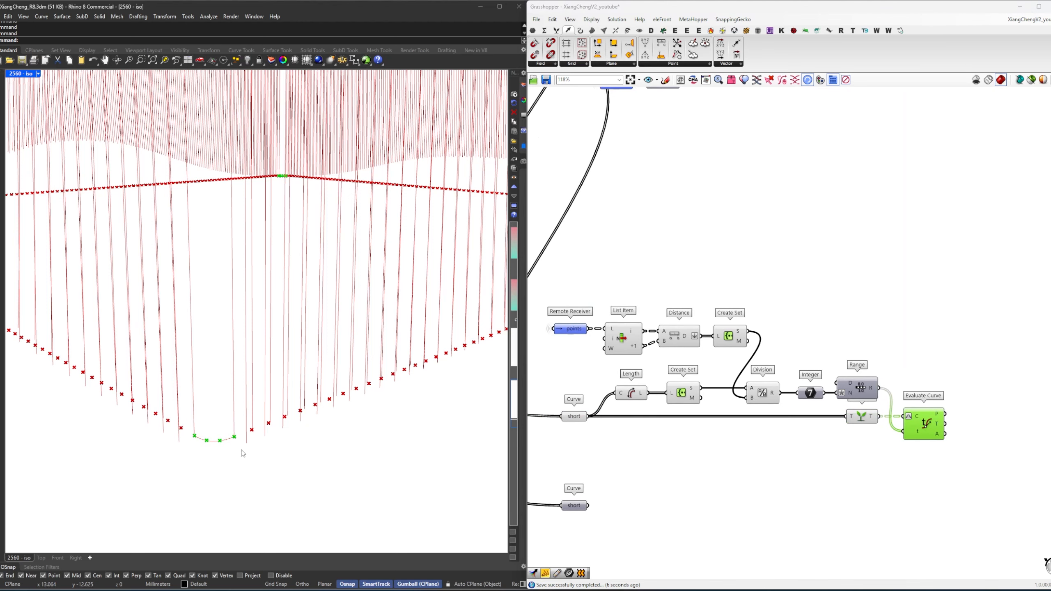
right_drag(954, 442, 866, 438)
mouse_move(630, 475)
right_down()
mouse_move(887, 430)
mouse_move(774, 441)
right_up()
right_drag(950, 430, 774, 442)
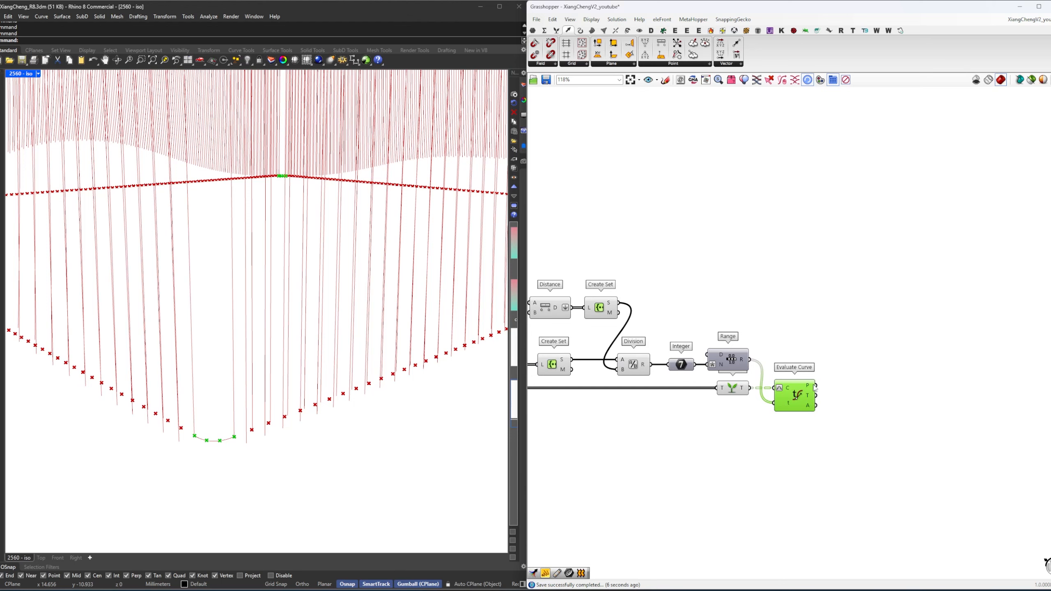
scroll(852, 388, up, 1)
double_click(851, 387)
text(ci)
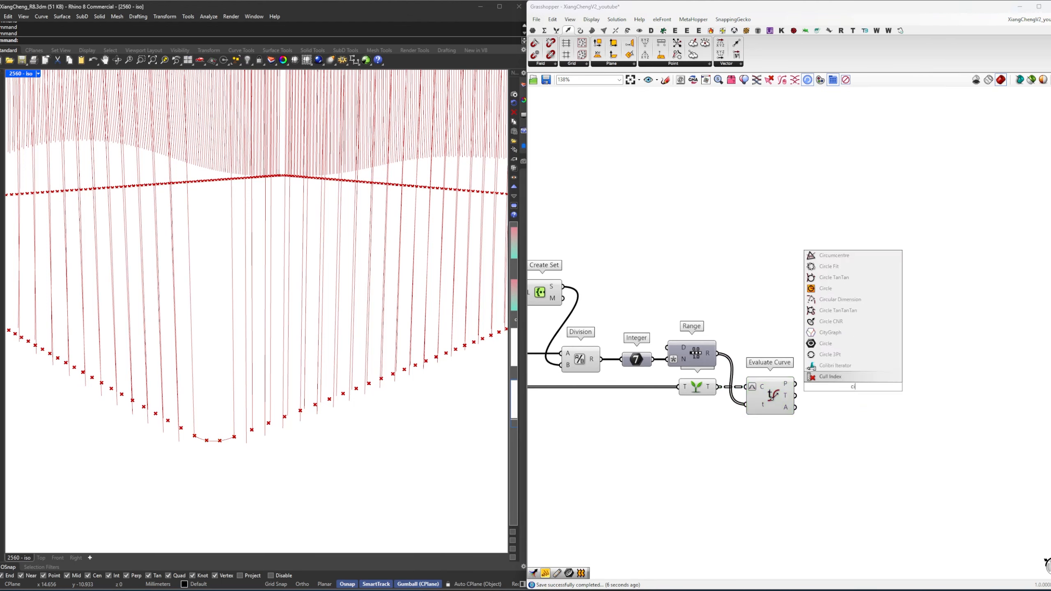
key(Return)
drag(832, 384, 832, 379)
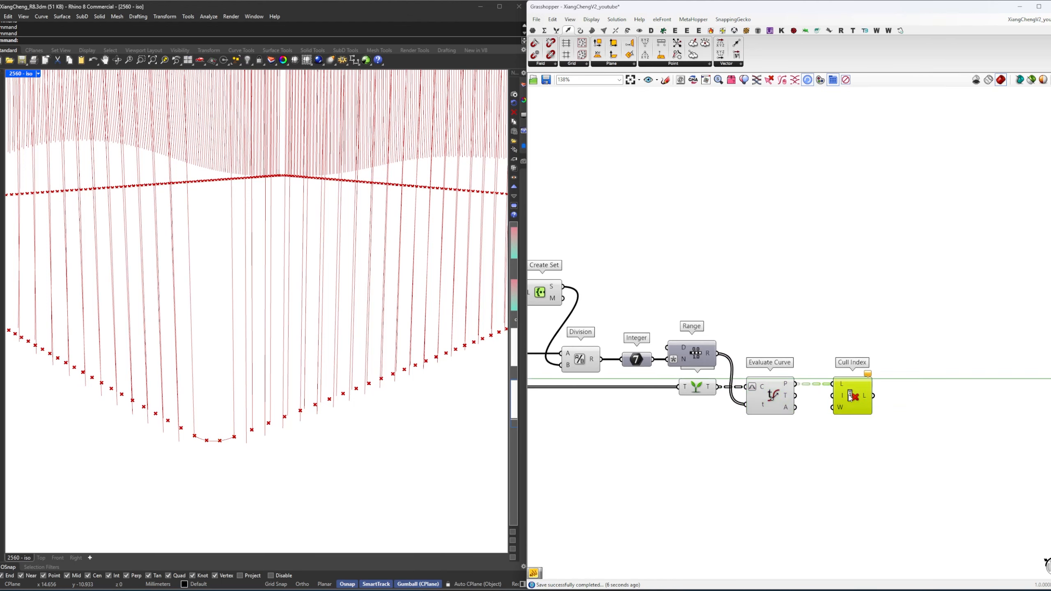
Create a panel containing the values 0 and -1 on separate lines above Cull Index.
double_click(824, 351)
text(//0)
key(Return)
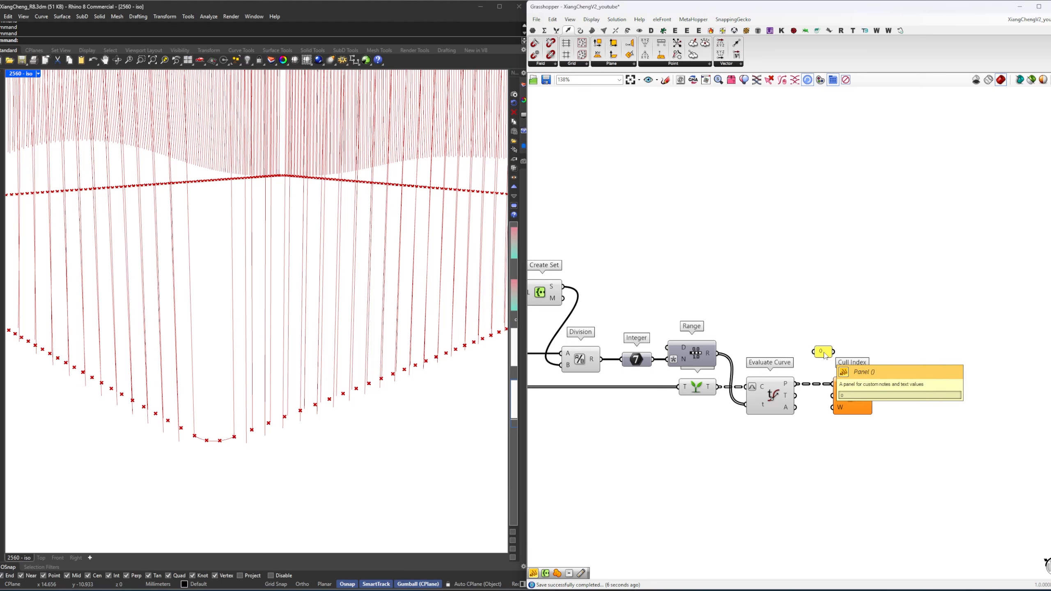
double_click(825, 353)
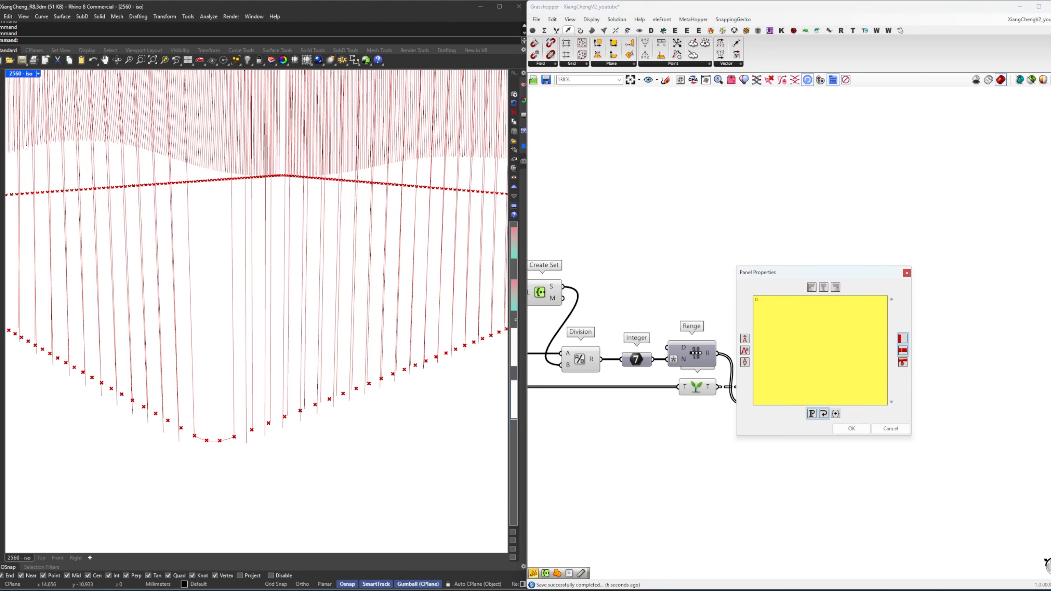
text(-1)
click(851, 429)
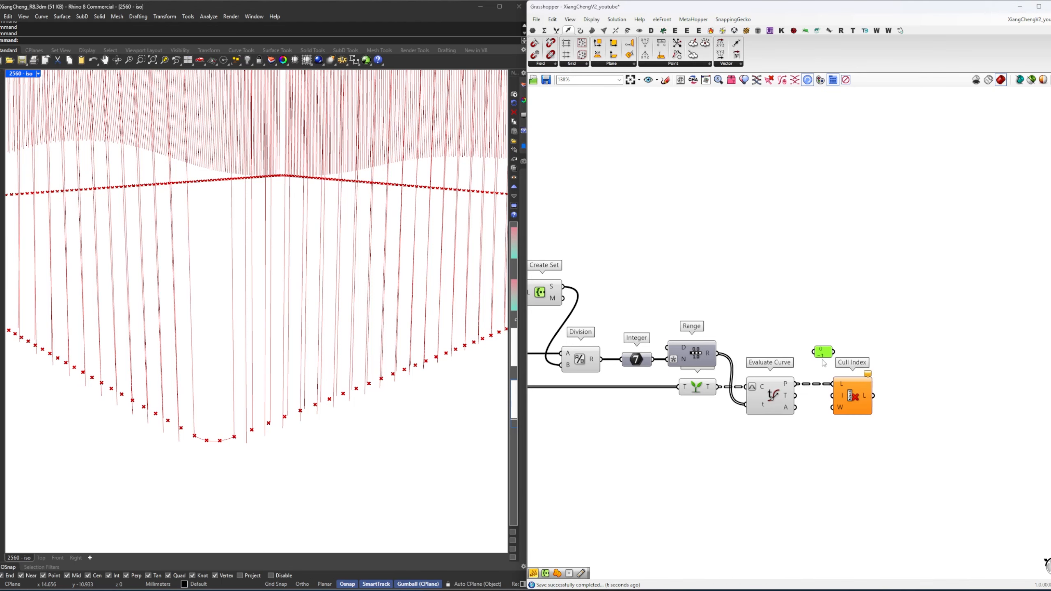
Connect the 0 and -1 panel to Cull Index's indices input and turn off its Multiline Data option.
drag(828, 352, 816, 337)
drag(840, 398, 838, 394)
click(844, 352)
right_click(808, 336)
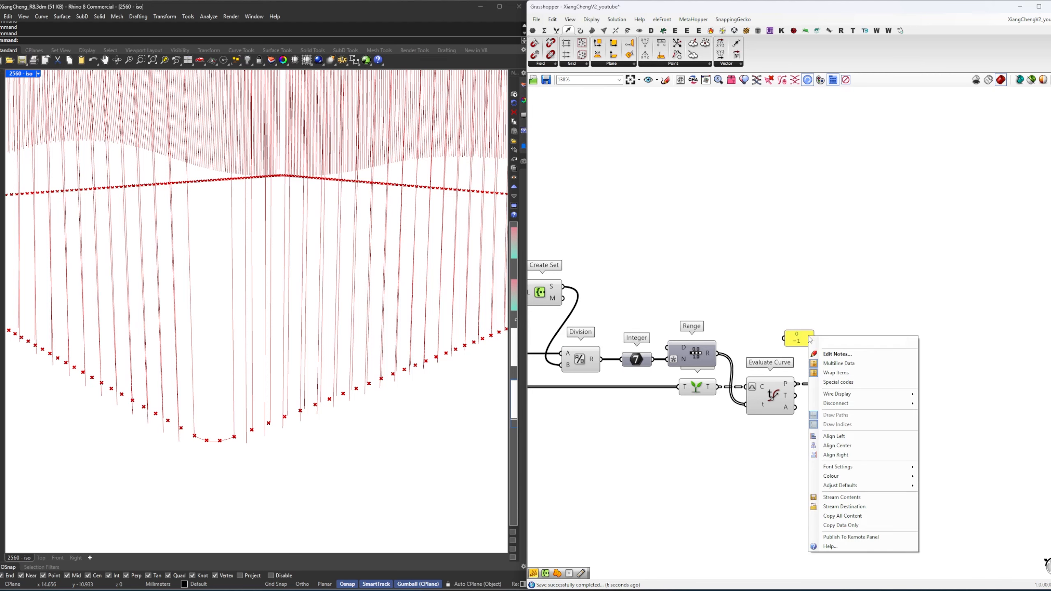
click(839, 363)
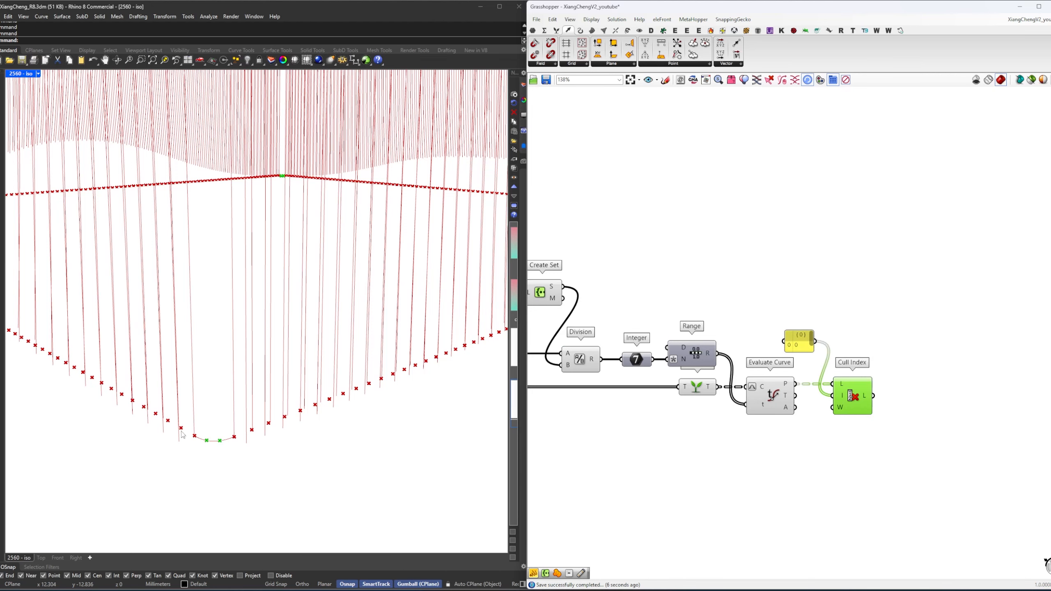
Add a Graft Tree component after Cull Index and connect the culled points to it.
right_drag(911, 386, 807, 390)
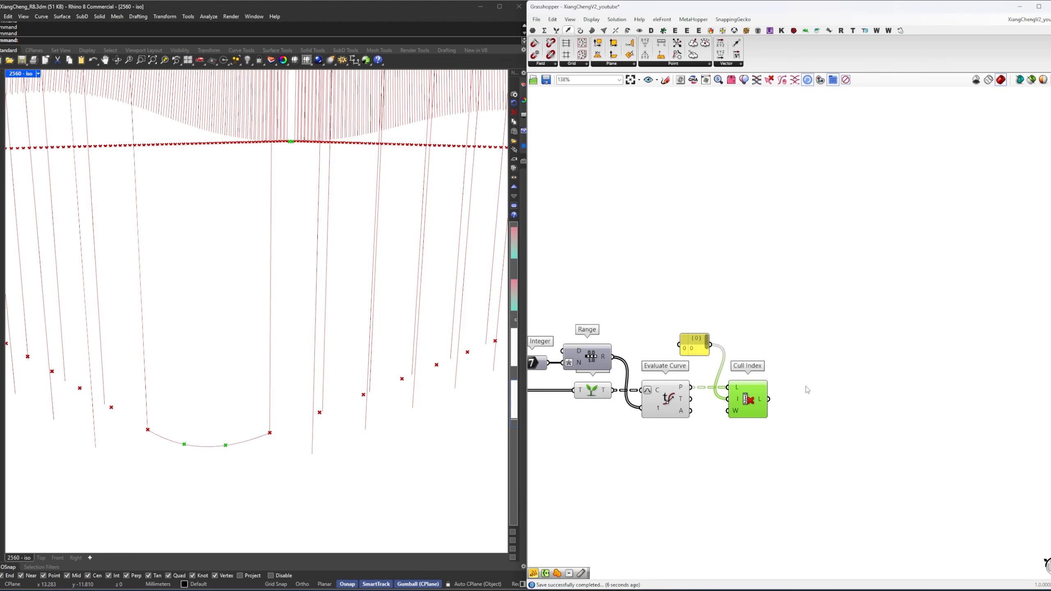
click(807, 390)
double_click(819, 398)
text(g)
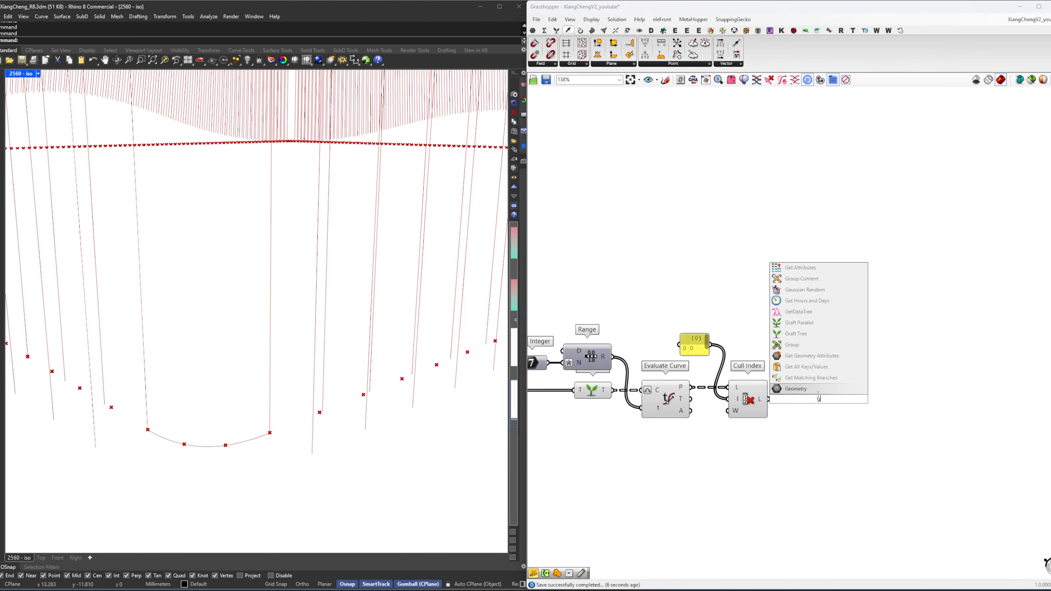
text(raft)
key(Return)
drag(769, 399, 799, 399)
click(814, 401)
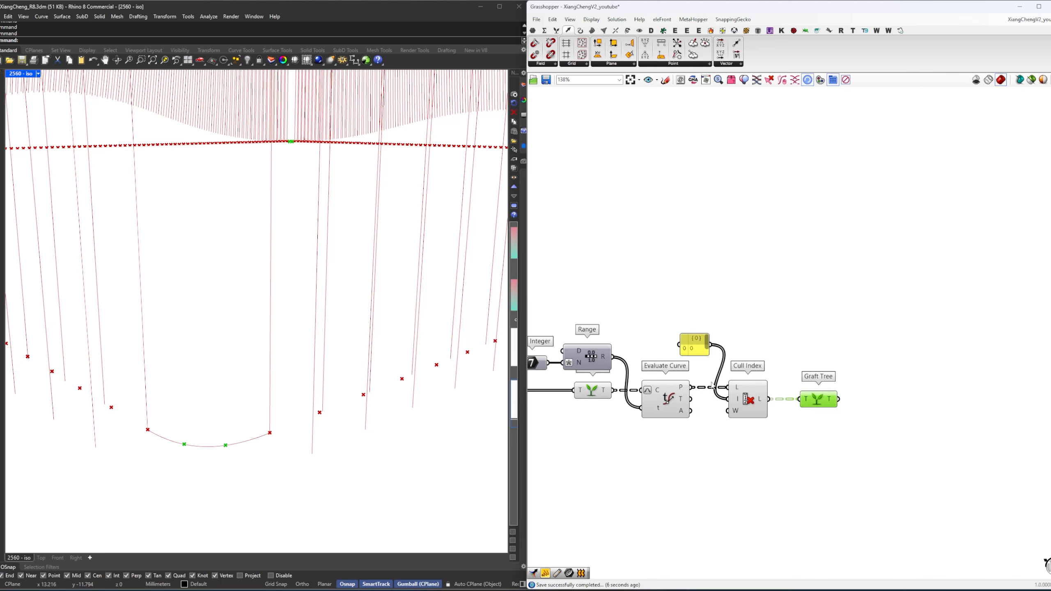
Shift the upper short Curve parameter back and insert a relay on its output wire before the Length branch.
scroll(841, 403, down, 5)
right_drag(807, 415, 889, 400)
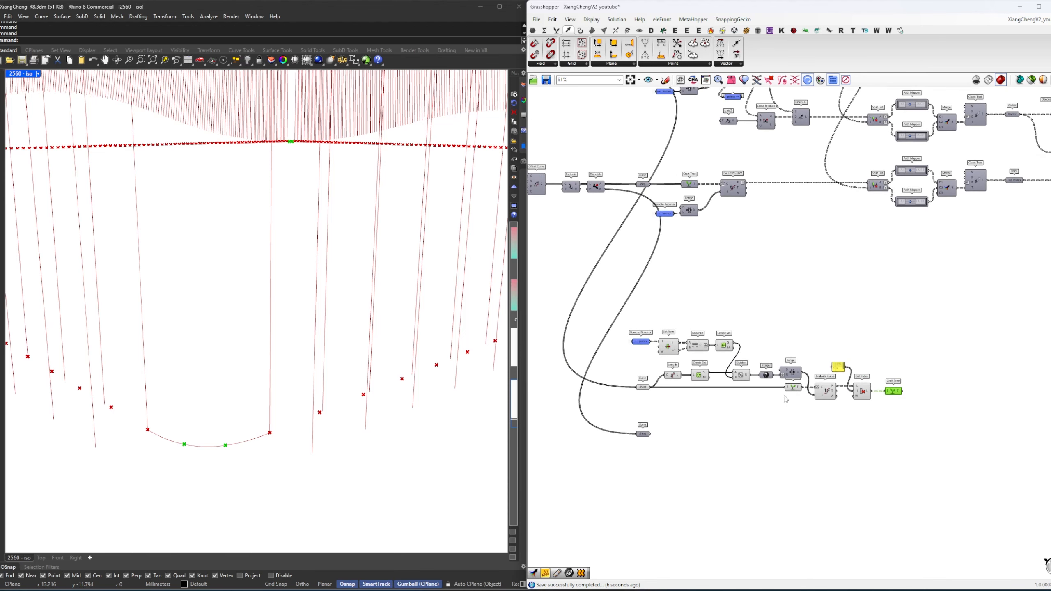
scroll(659, 392, up, 2)
mouse_move(639, 388)
mouse_down()
mouse_move(620, 389)
mouse_move(635, 389)
mouse_up()
Duplicate the chain from the relay and Length to the final Graft Tree and attach the copy to the lower short Curve.
drag(982, 419, 665, 359)
drag(655, 418, 692, 418)
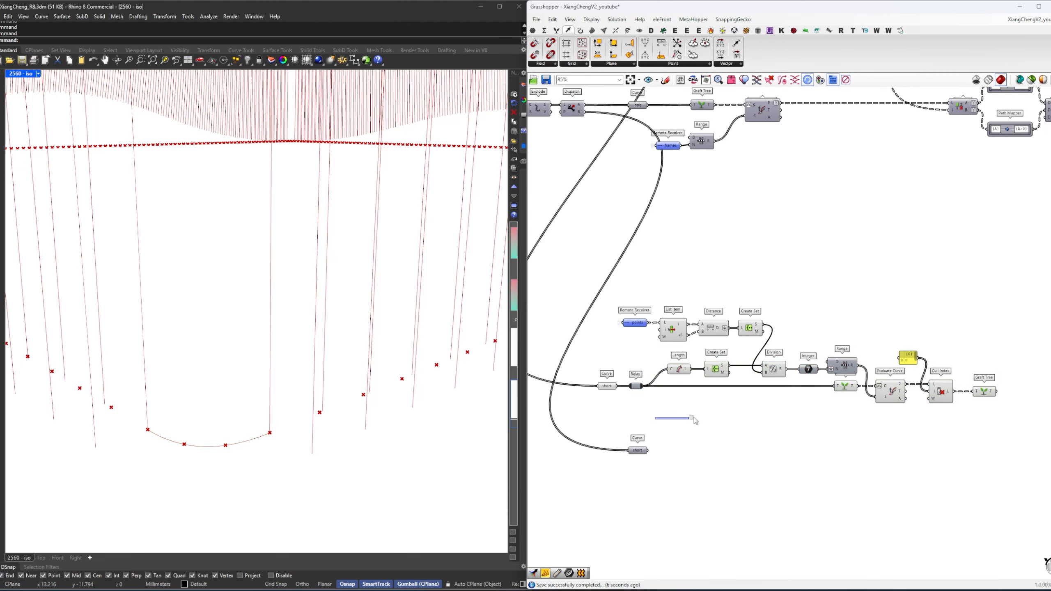
drag(636, 455, 606, 455)
drag(1008, 419, 636, 453)
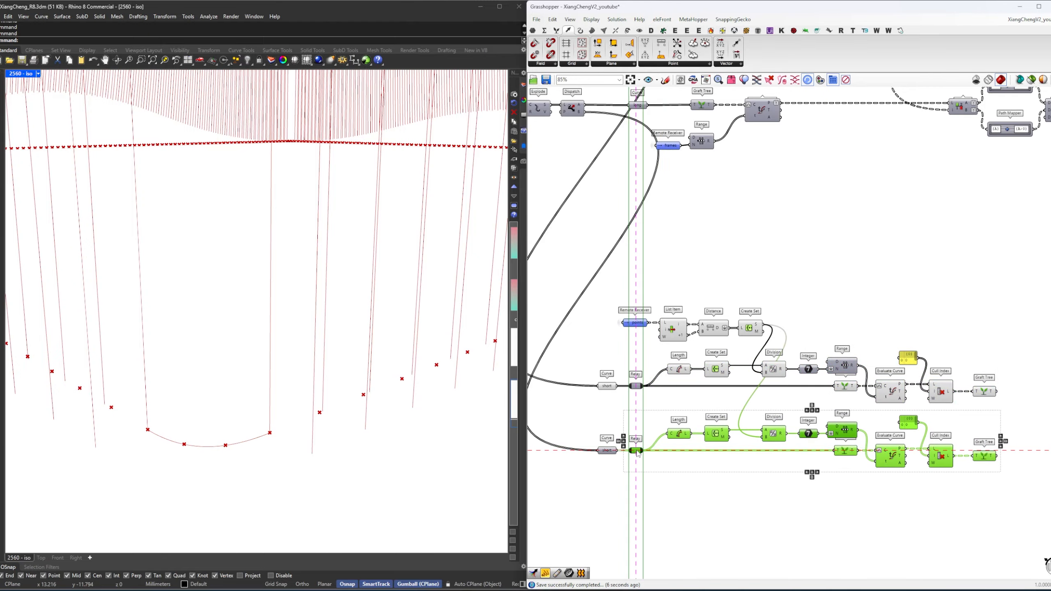
click(764, 415)
Select both final Graft Tree components and inspect their points on the upper and lower corner curves.
right_drag(1000, 393, 759, 389)
drag(798, 467, 737, 372)
scroll(186, 352, down, 10)
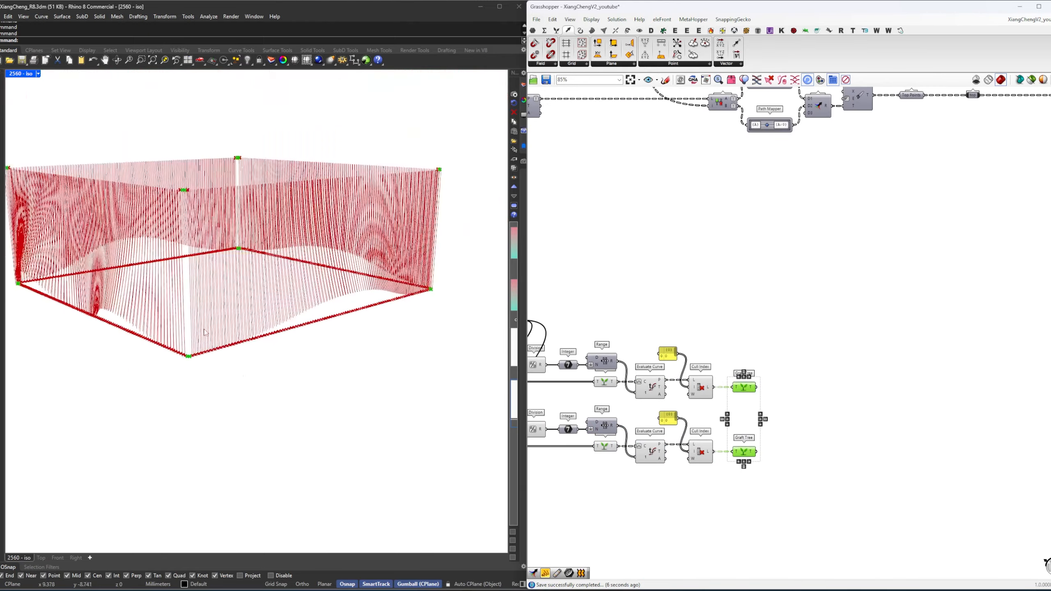
right_drag(189, 353, 221, 371)
scroll(219, 386, up, 10)
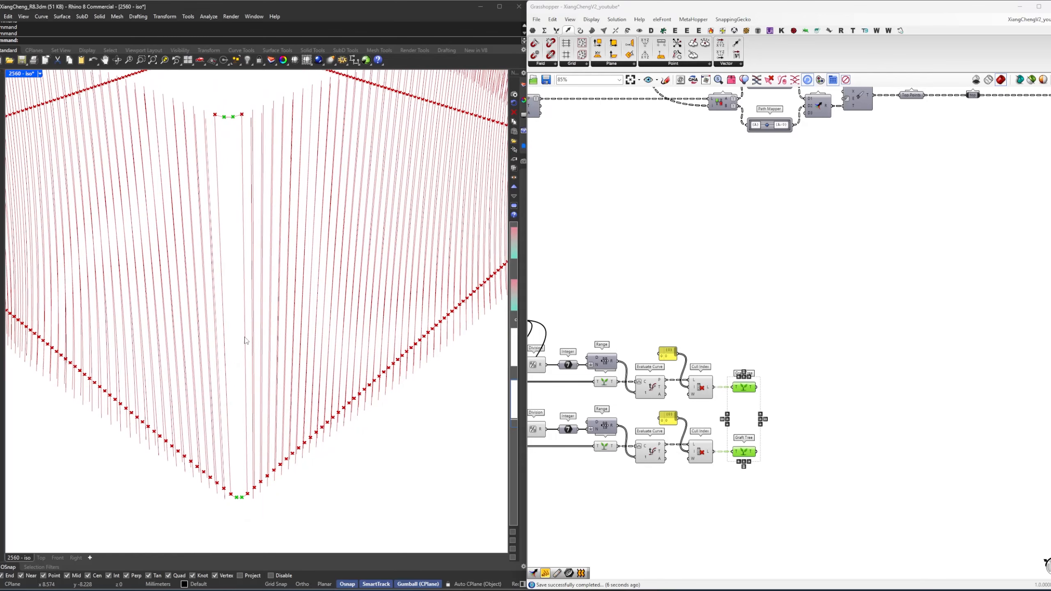
right_drag(836, 406, 824, 399)
click(825, 398)
scroll(811, 391, up, 2)
double_click(811, 391)
text(li)
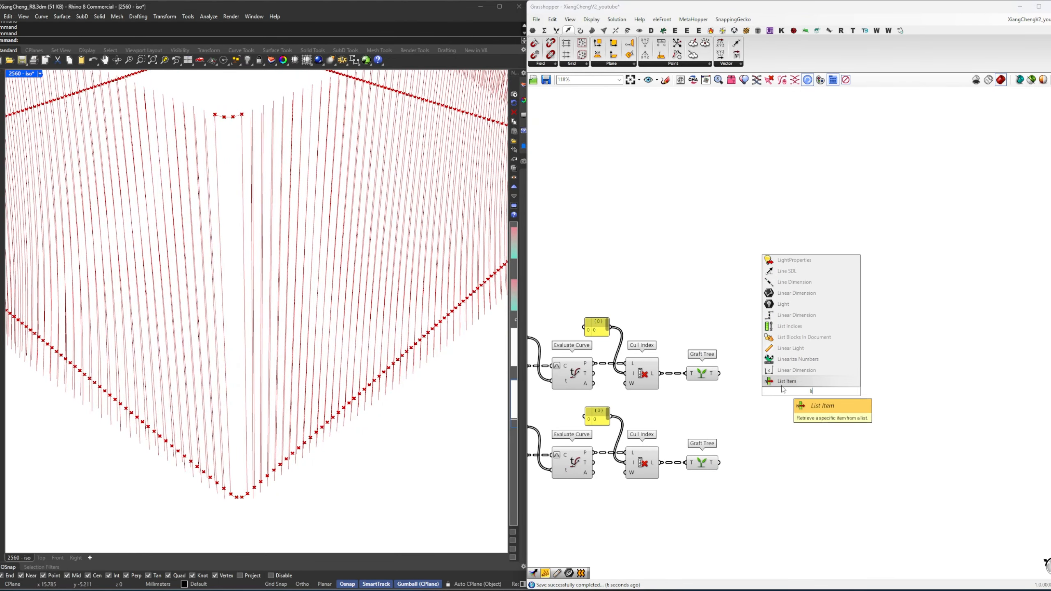
click(803, 381)
click(799, 390)
key(Delete)
Add a Line component and connect the upper Graft Tree to its A input and the lower one to B.
double_click(797, 392)
text(lin)
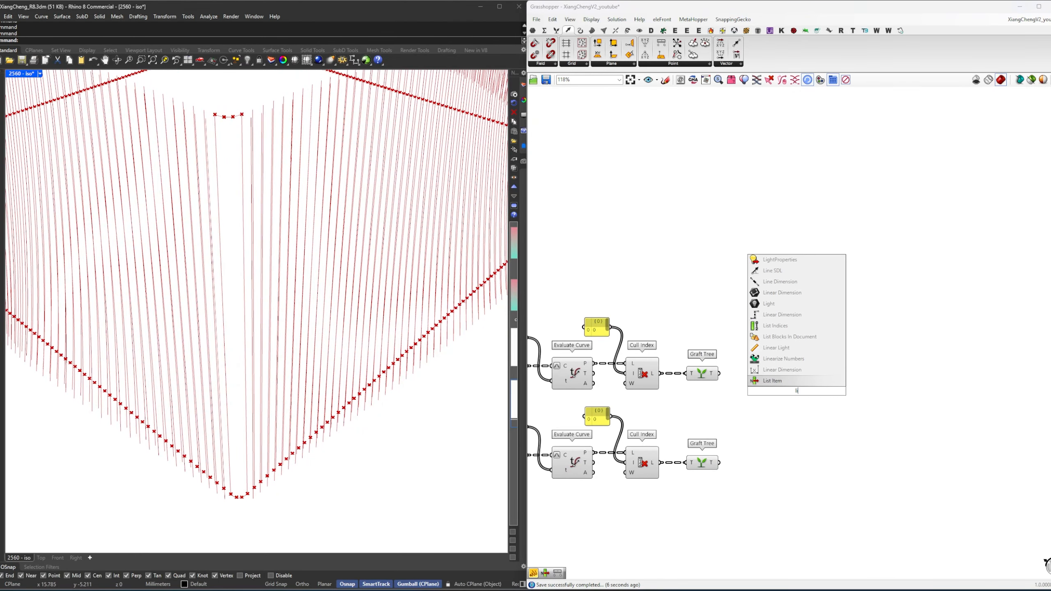
text(e)
key(Return)
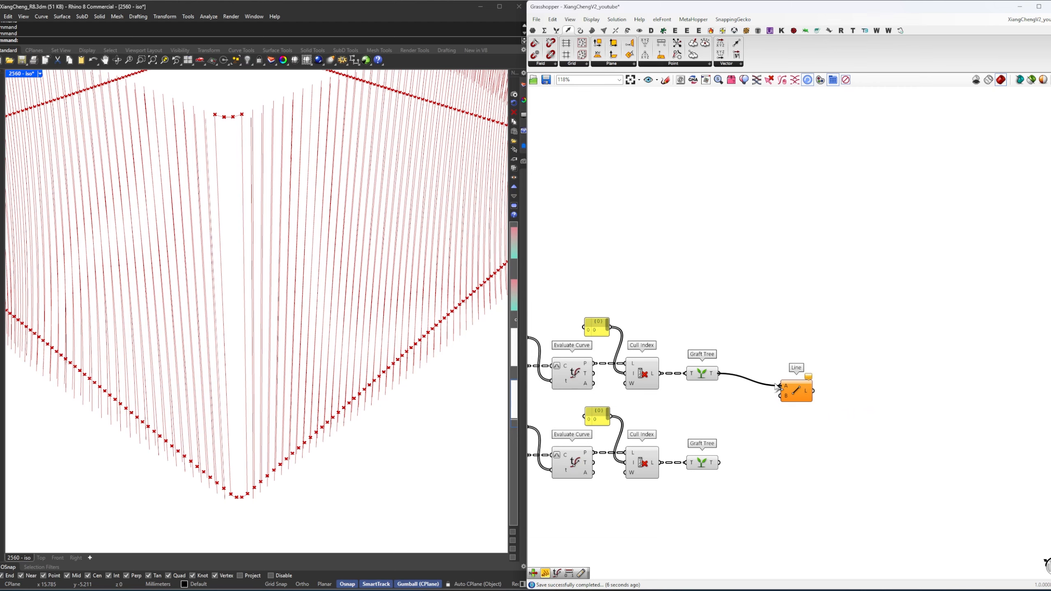
drag(776, 387, 778, 388)
drag(792, 389, 770, 376)
drag(721, 463, 759, 386)
click(773, 381)
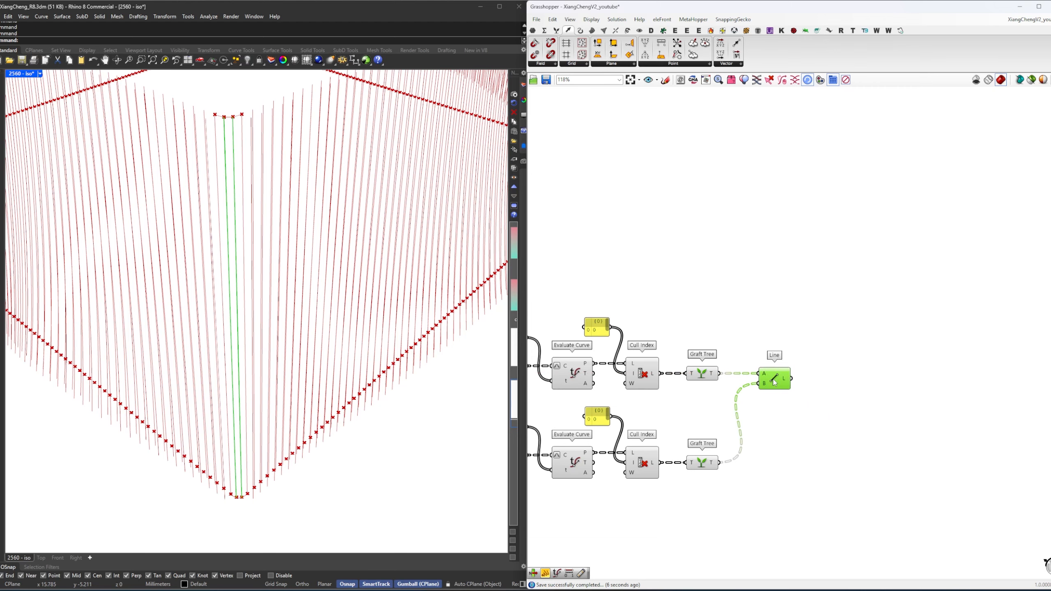
Turn off preview for the Range, Evaluate Curve, Cull Index and Graft Tree chains and inspect the Line component's lines at the lower corner curve.
right_drag(773, 427, 835, 410)
drag(801, 479, 539, 286)
middle_click(654, 278)
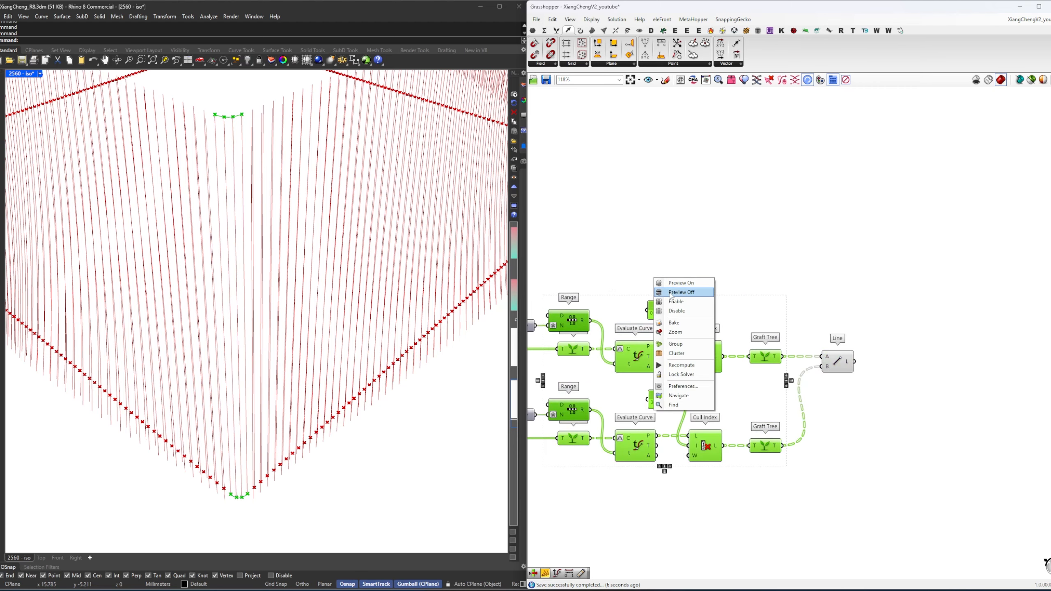
click(671, 292)
scroll(316, 409, up, 6)
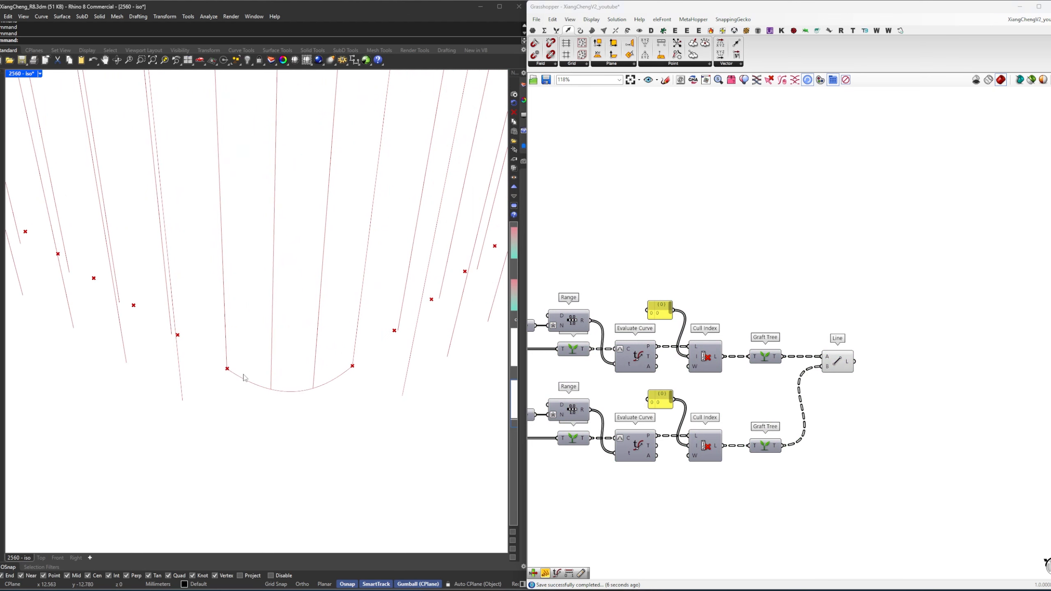
drag(194, 346, 366, 413)
click(844, 364)
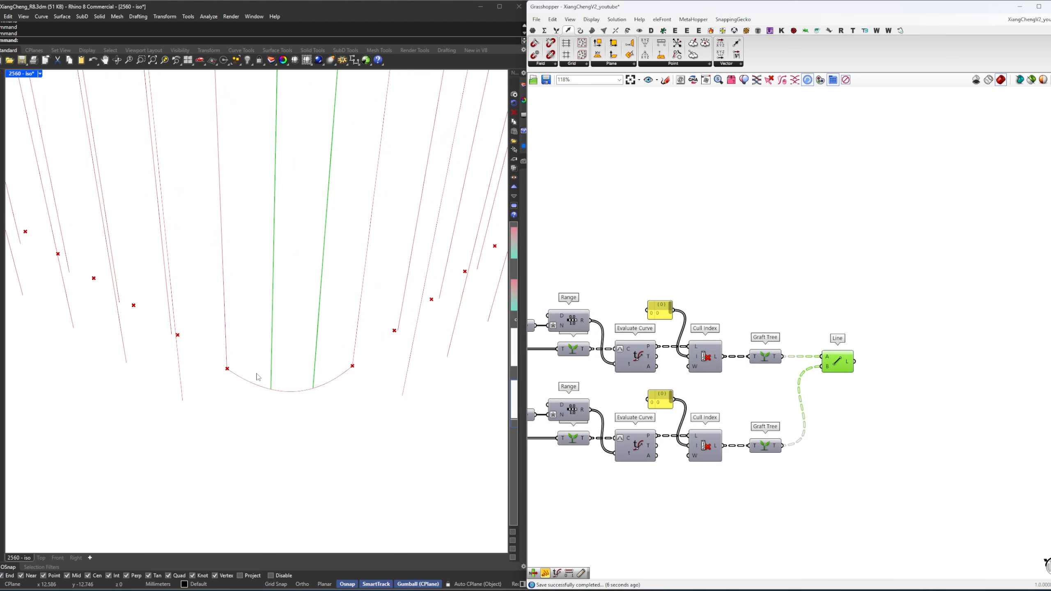
drag(257, 377, 328, 410)
Shift the lower curve chain further down and move the upper index panel, Cull Index, Graft Tree and Line further along to make room.
scroll(777, 376, down, 3)
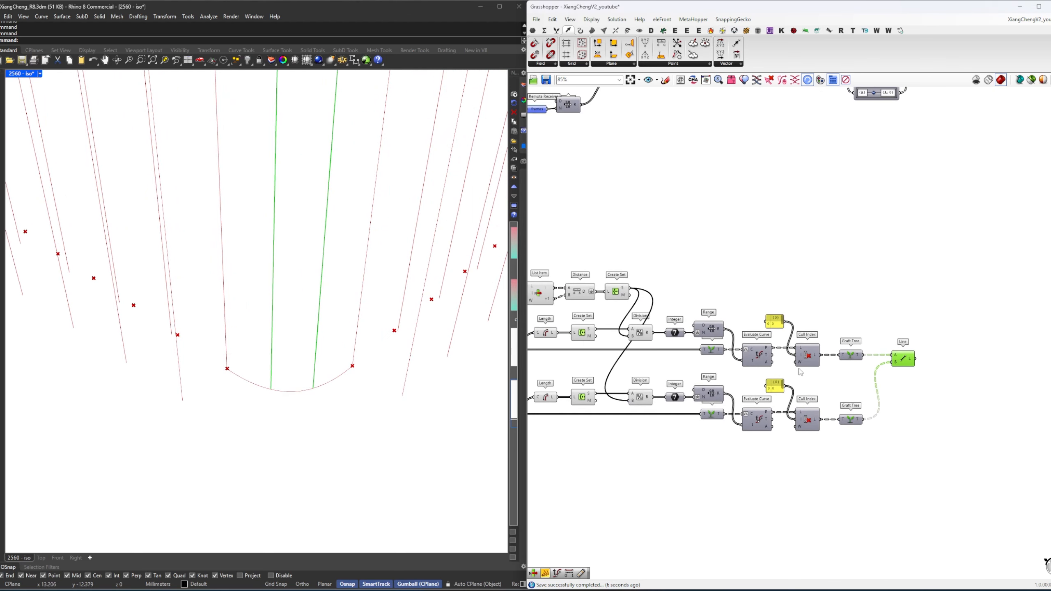
scroll(801, 372, down, 3)
drag(968, 443, 625, 370)
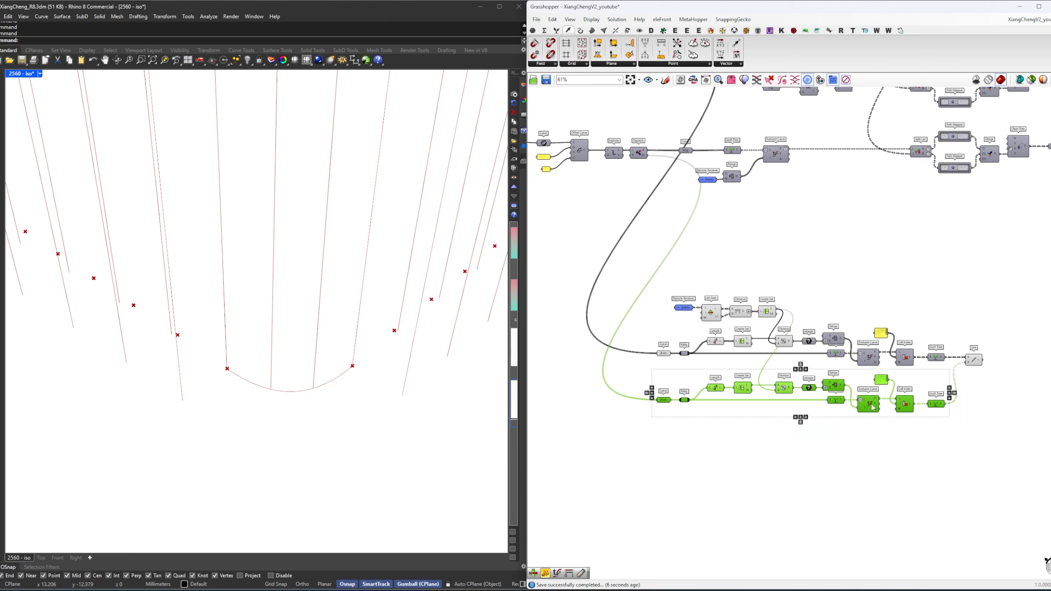
drag(873, 407, 873, 447)
right_drag(1011, 382, 929, 387)
drag(929, 387, 800, 334)
scroll(830, 357, up, 5)
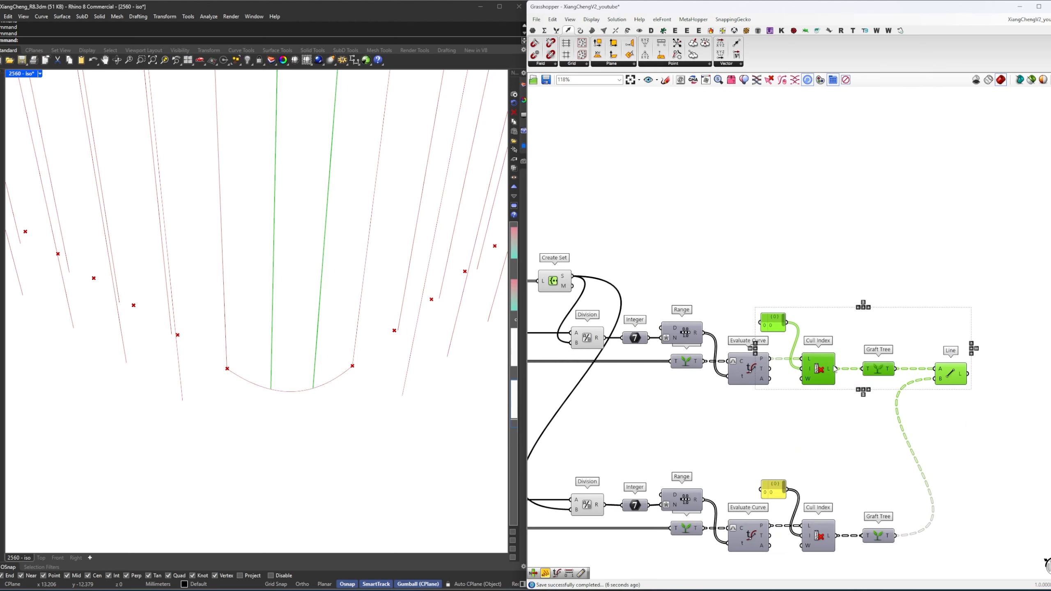
drag(834, 370, 867, 370)
Add a Cross Product component and connect the upper Evaluate Curve's T output to its A input.
click(795, 419)
double_click(795, 419)
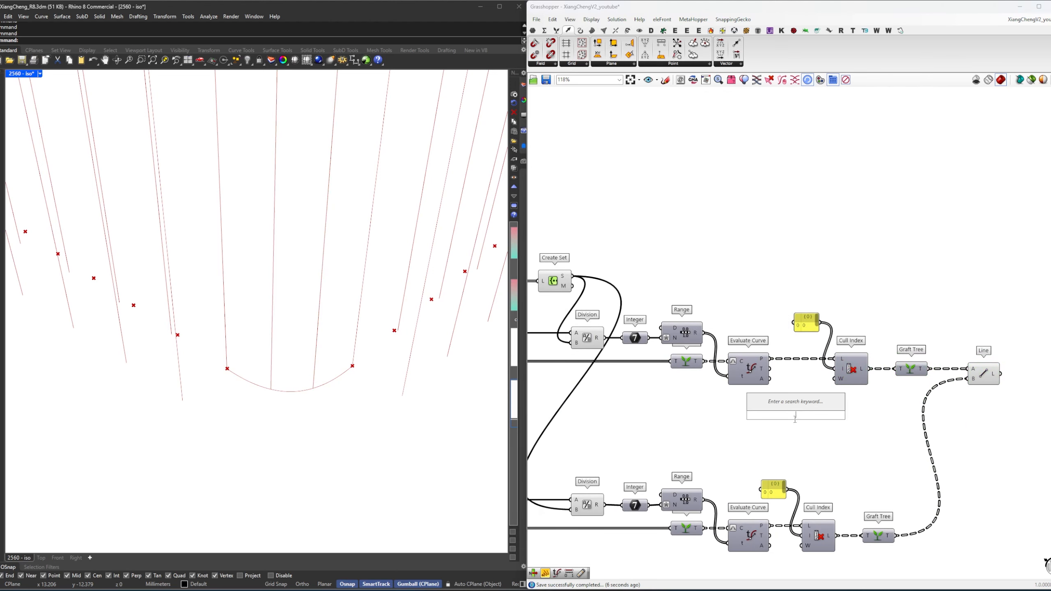
click(797, 422)
double_click(798, 422)
text(cross)
click(796, 404)
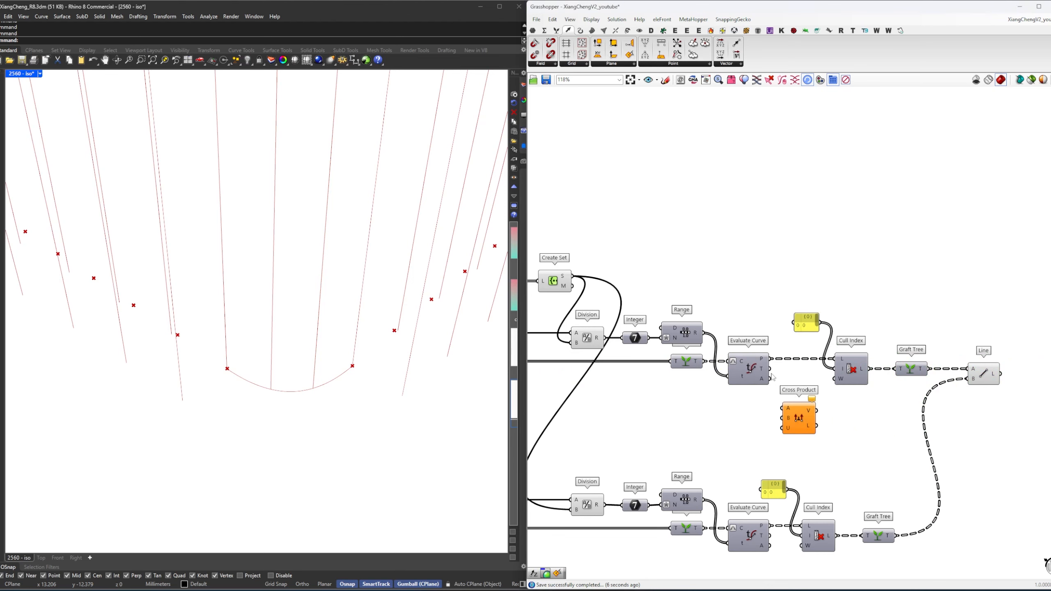
drag(779, 407, 780, 408)
drag(796, 422, 799, 417)
Add a Unit Z component and connect it to the Cross Product's B input.
click(726, 410)
text(z)
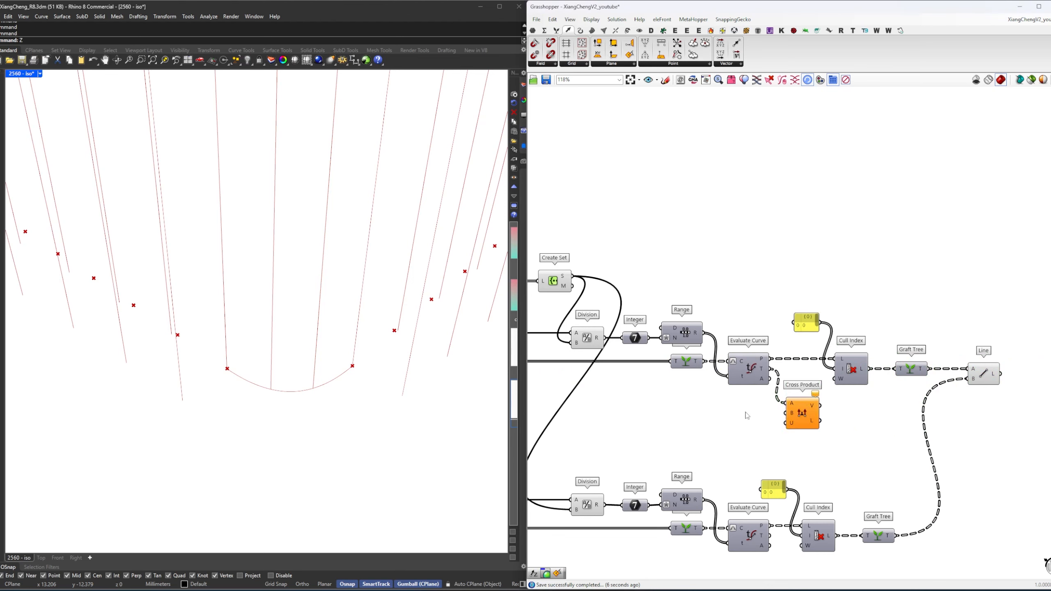
double_click(744, 412)
text(z)
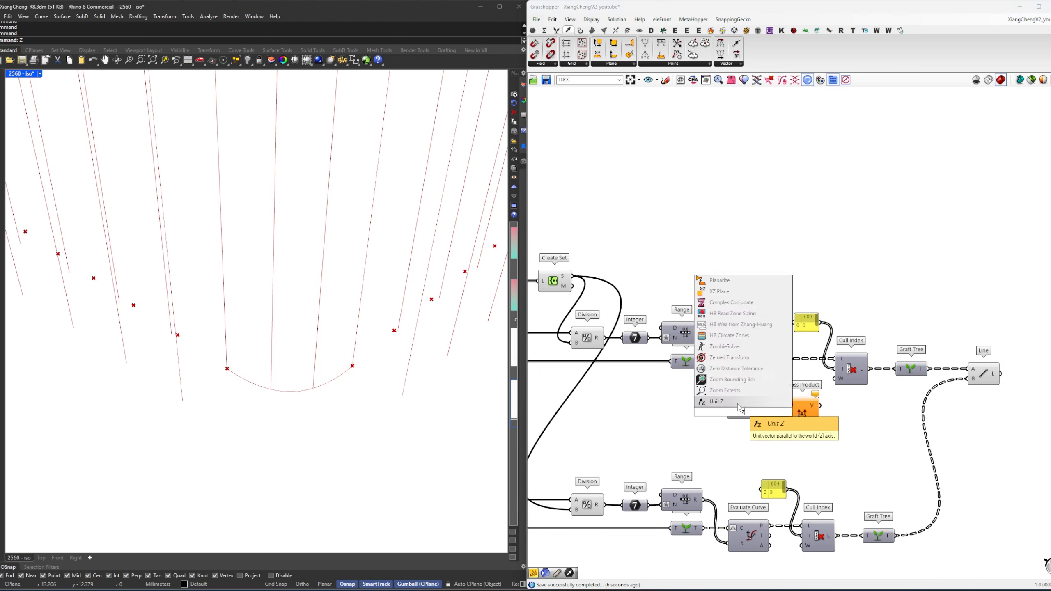
click(744, 401)
drag(760, 413, 785, 412)
Add a Move component after the Line and connect the Line output to its G input.
right_drag(910, 439, 825, 440)
click(892, 383)
double_click(894, 409)
text(move)
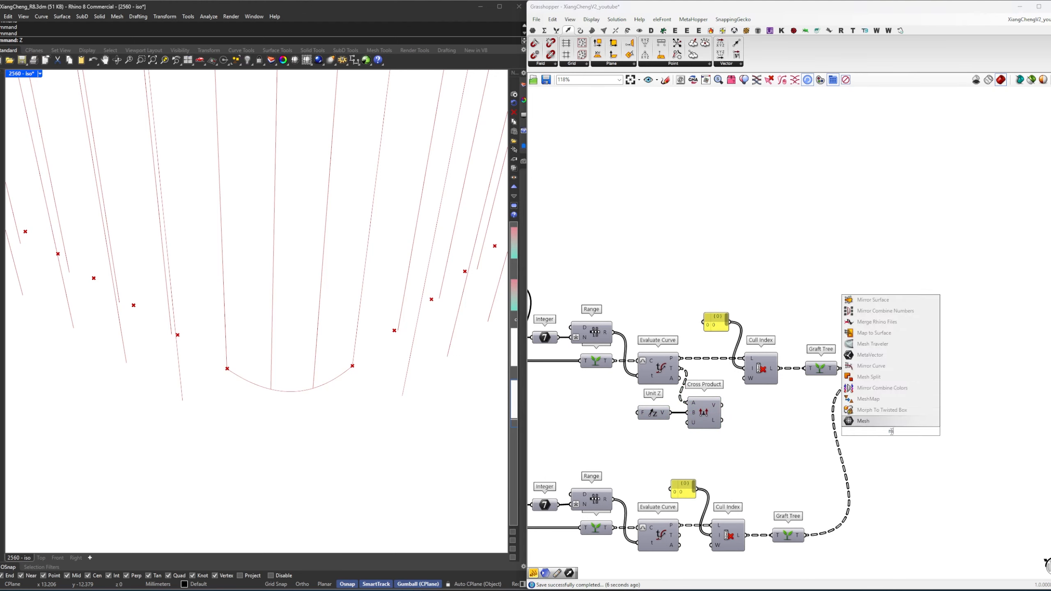
key(Return)
drag(910, 374, 948, 379)
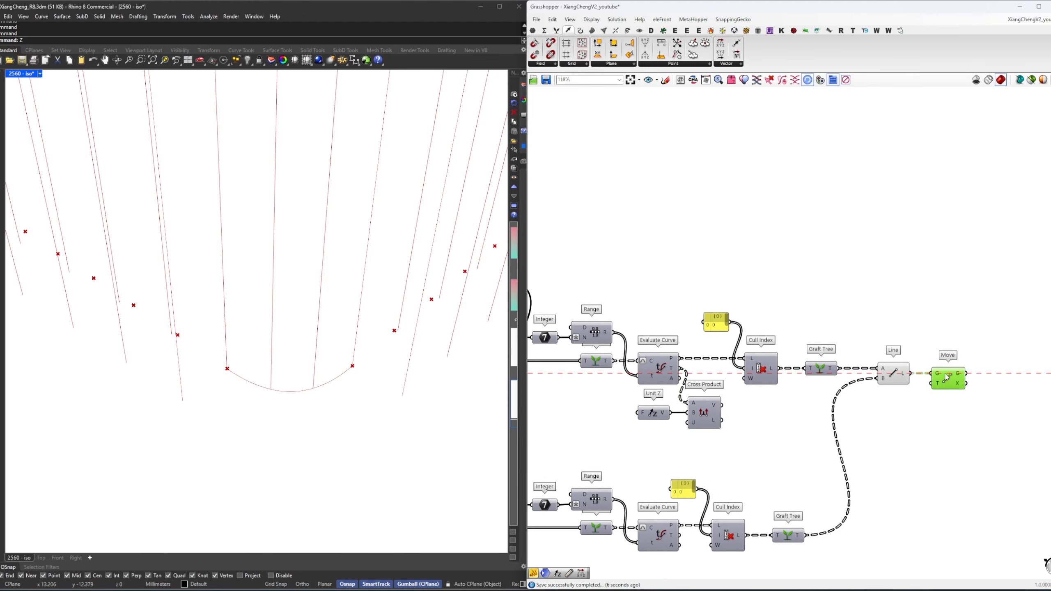
Add an Amplitude component below the Line, fed by the Cross Product's V output and a new panel holding 0.2.
double_click(874, 439)
text(//)
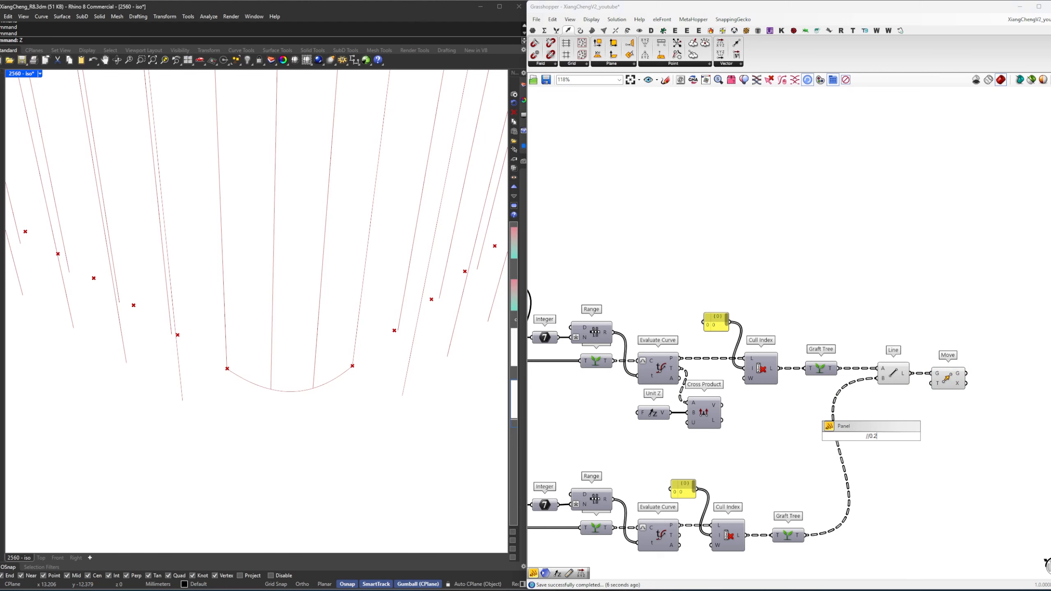
text(0.2)
key(Return)
double_click(773, 437)
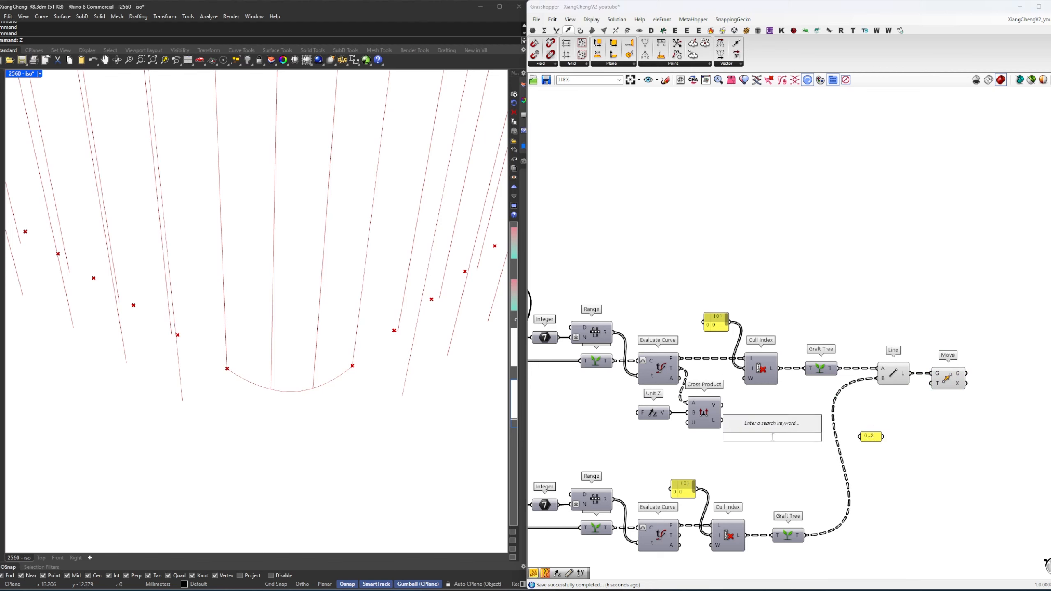
text(amp)
key(Return)
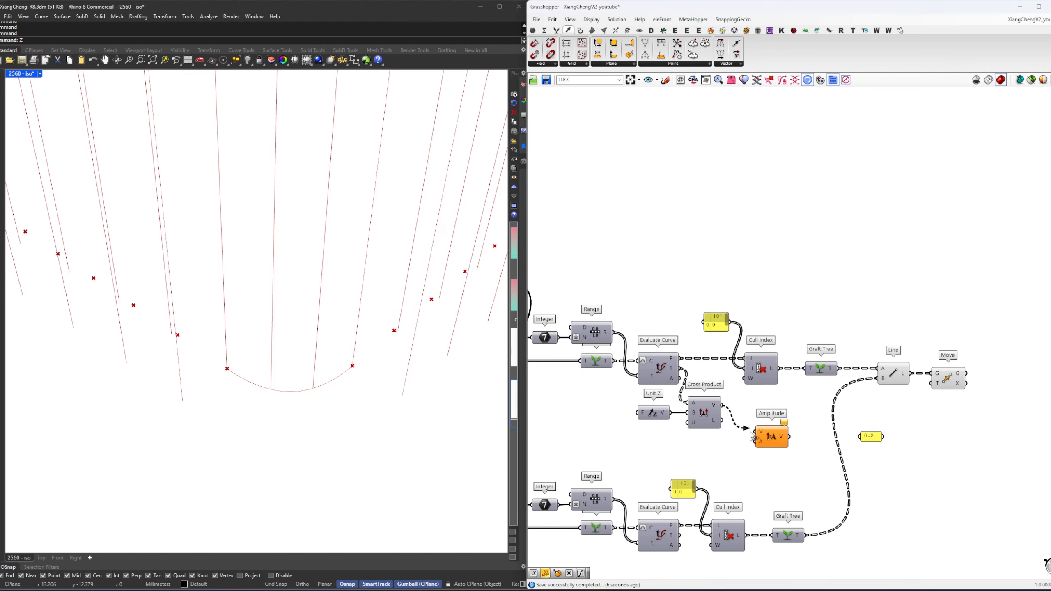
drag(751, 435, 756, 432)
drag(769, 442, 885, 438)
drag(898, 443, 845, 417)
click(891, 458)
click(927, 404)
Connect the Amplitude vector to the Move component's T input.
right_drag(927, 404, 826, 427)
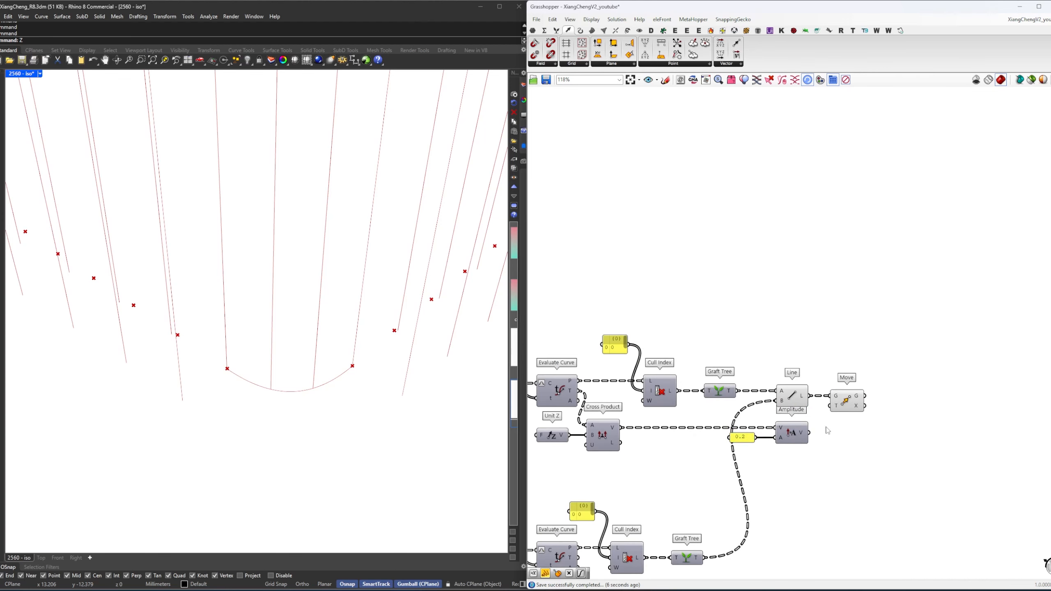
drag(829, 418, 833, 413)
click(849, 406)
right_drag(837, 427, 813, 443)
click(813, 443)
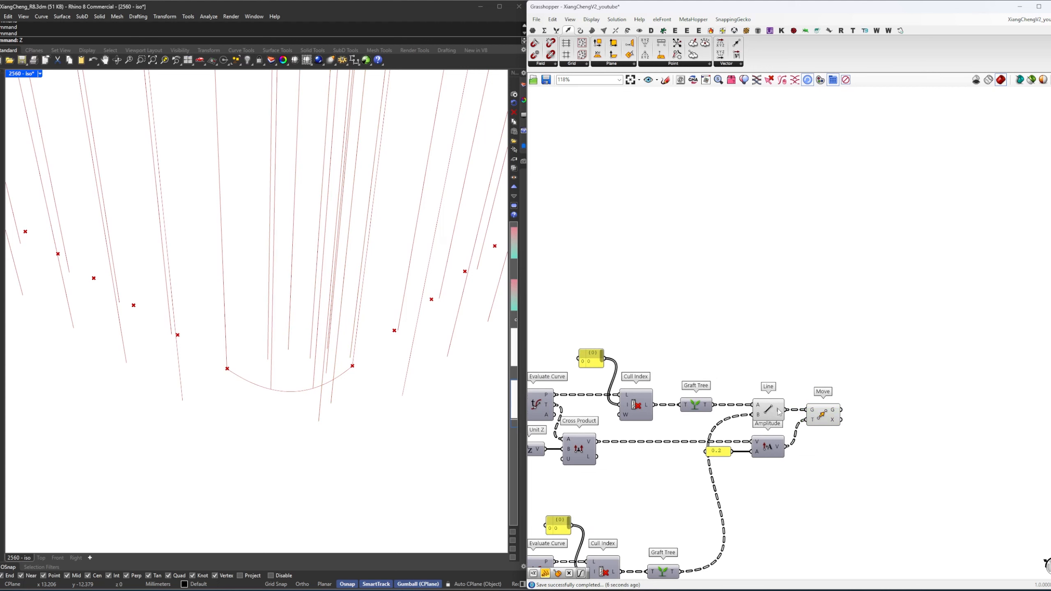
Duplicate the upper Cull Index and Graft Tree and route the Cross Product vector through the copies into Amplitude, keeping the 0.2 panel on A.
click(779, 411)
click(768, 447)
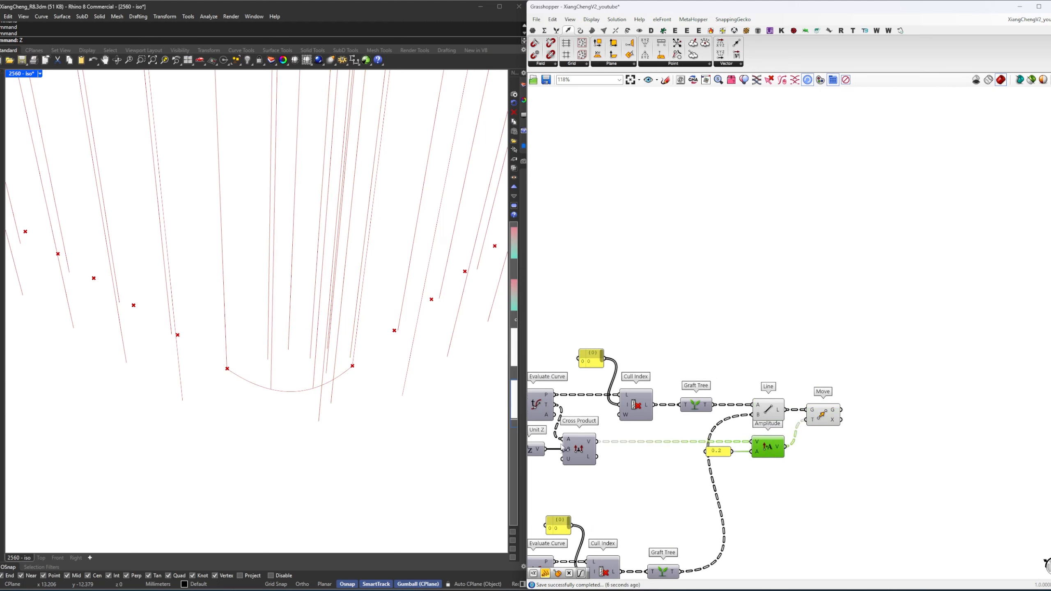
mouse_move(595, 442)
right_drag(595, 441, 739, 420)
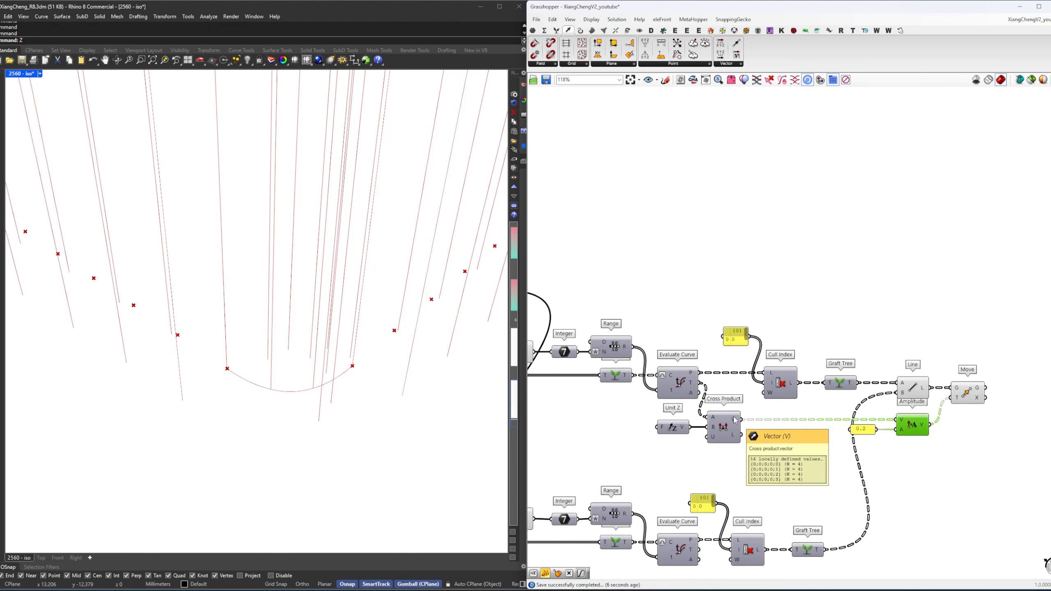
click(916, 395)
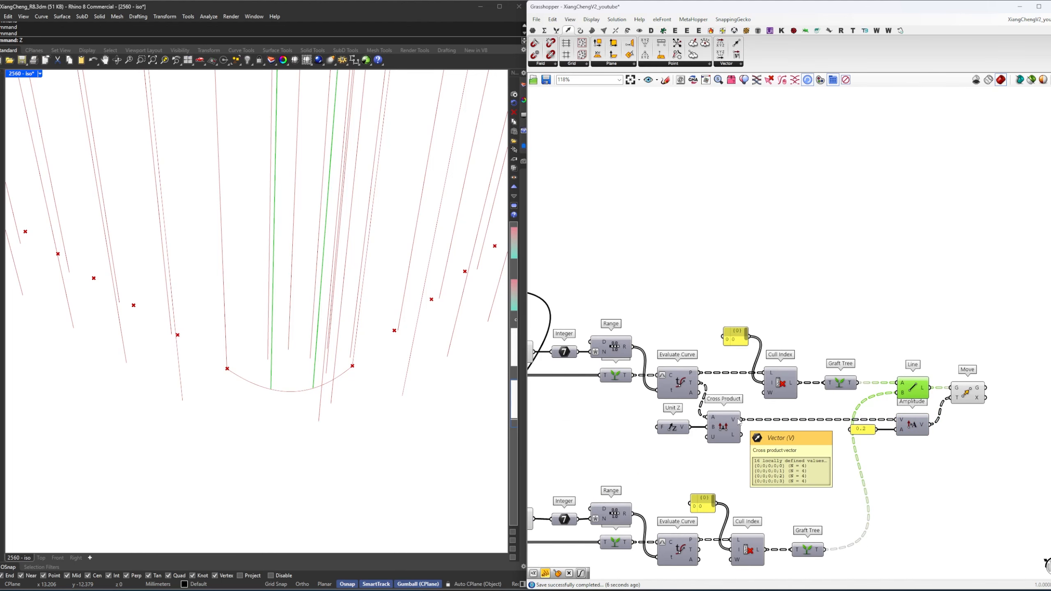
click(761, 431)
alt+drag(781, 385, 780, 429)
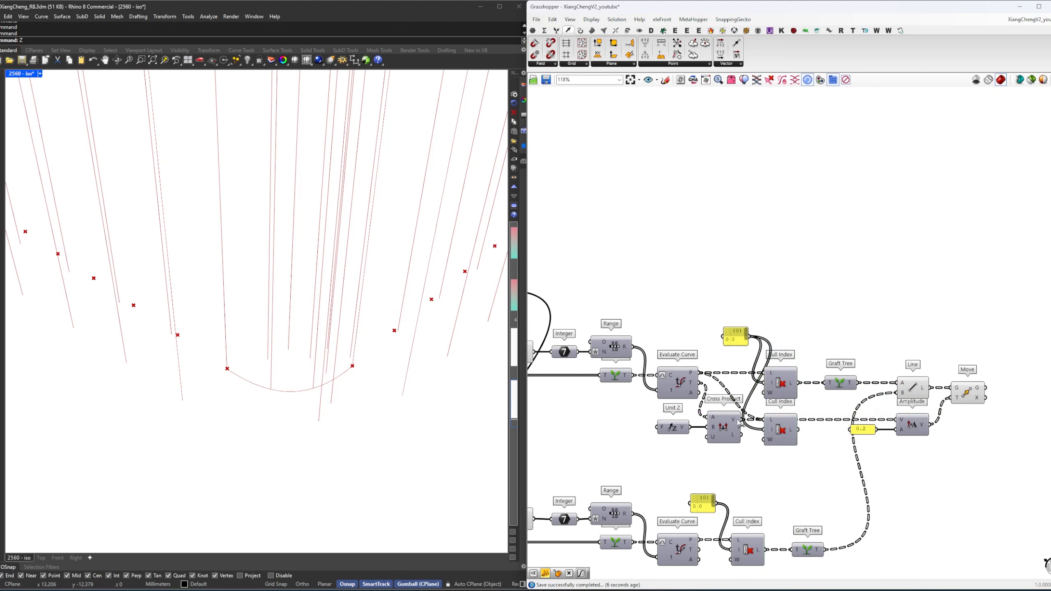
alt+drag(838, 386, 901, 464)
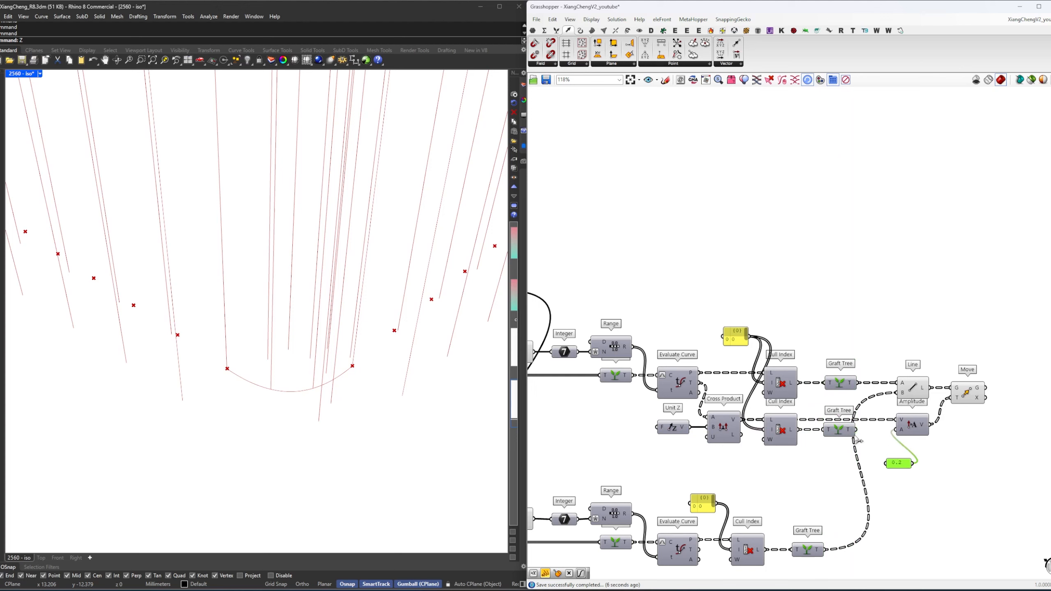
drag(907, 426, 882, 435)
click(909, 454)
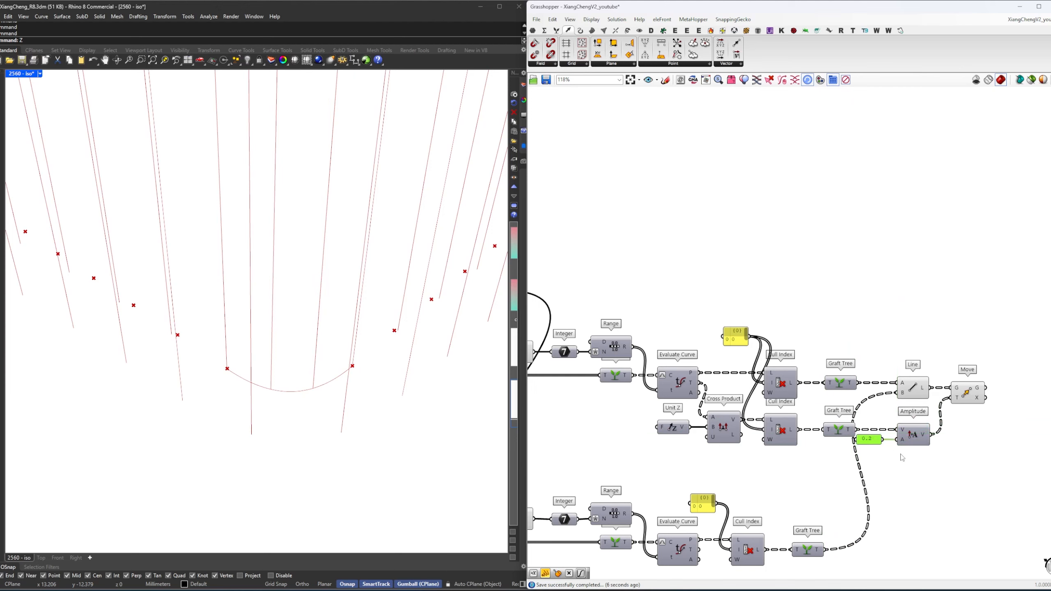
Move the Move component down beside Amplitude and select the Line component to compare its lines with the moved copies.
right_drag(931, 419, 887, 424)
drag(920, 401, 920, 437)
right_drag(912, 408, 836, 422)
click(830, 416)
click(797, 409)
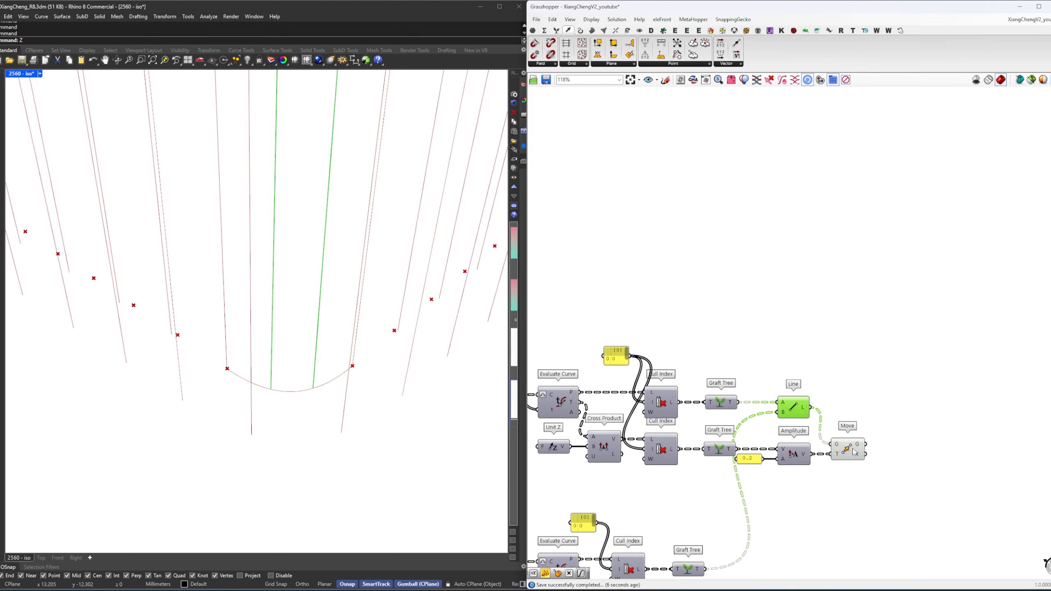
Copy the InnerCurve and OuterCurve parameters from the Offset Curve branch and paste them beside the new Line and Move components.
scroll(787, 431, down, 6)
click(791, 429)
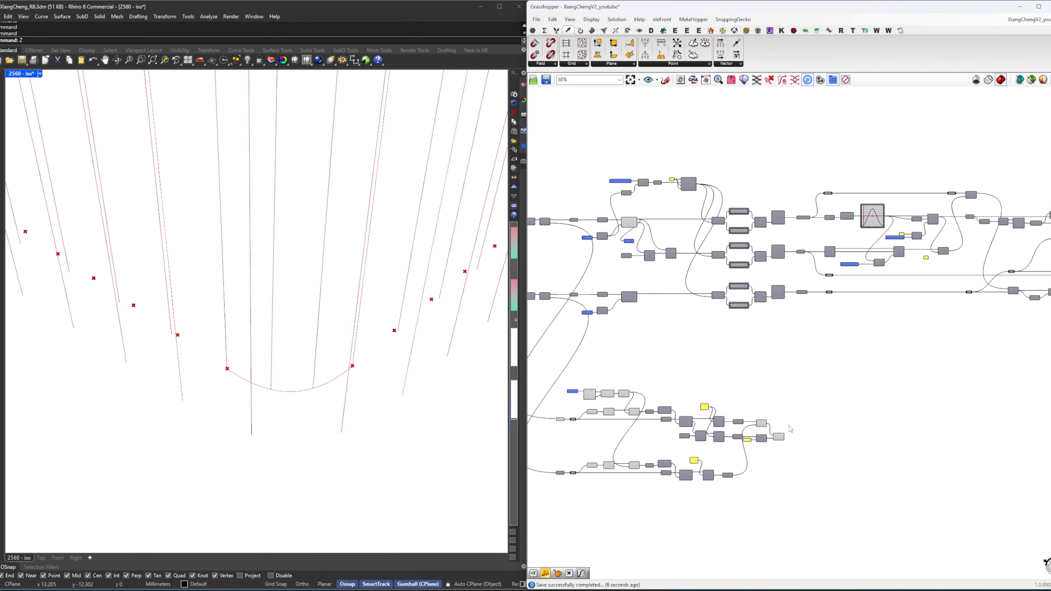
scroll(789, 429, down, 5)
right_drag(922, 390, 721, 401)
scroll(857, 360, up, 8)
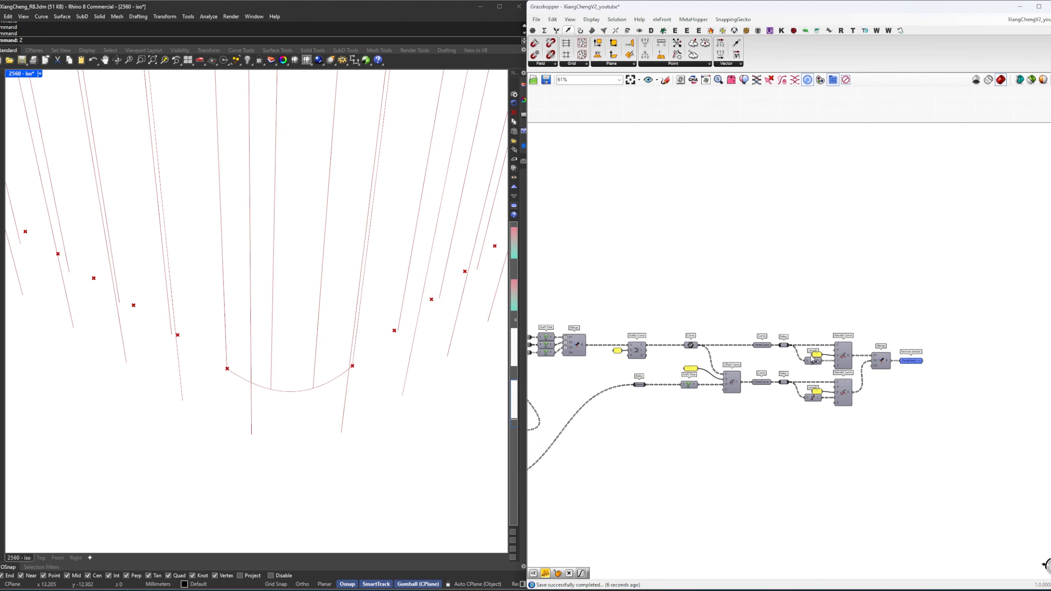
scroll(766, 373, up, 5)
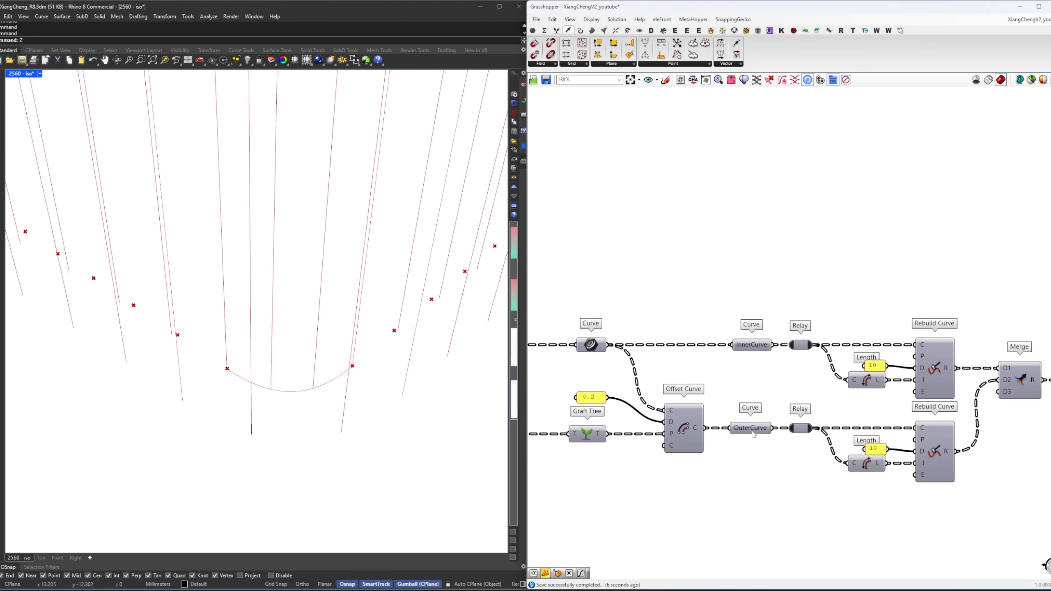
scroll(753, 434, down, 9)
right_drag(658, 465, 1043, 366)
scroll(881, 417, up, 7)
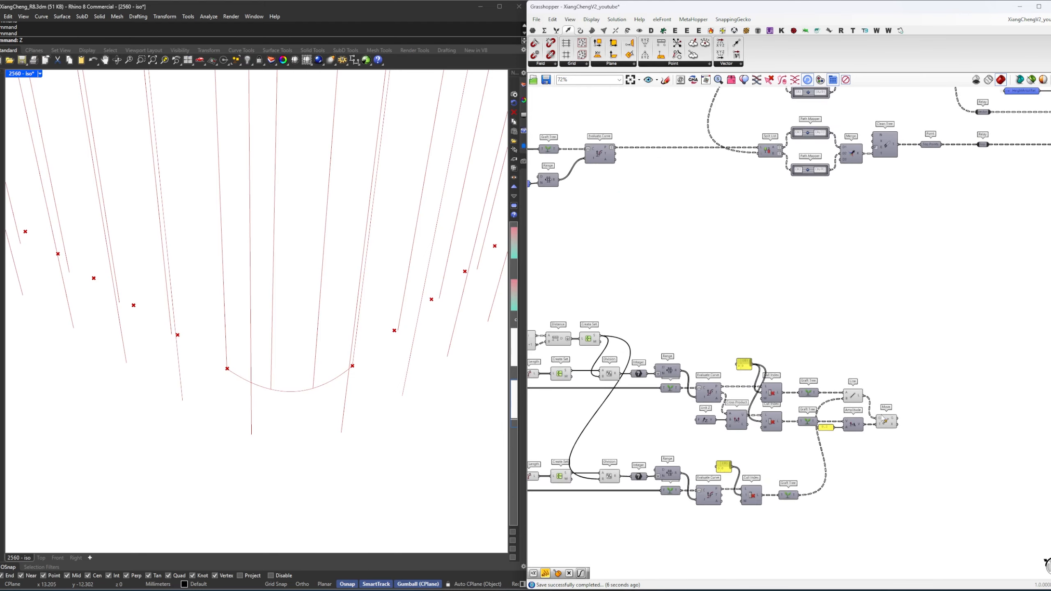
scroll(882, 420, down, 5)
scroll(880, 404, up, 6)
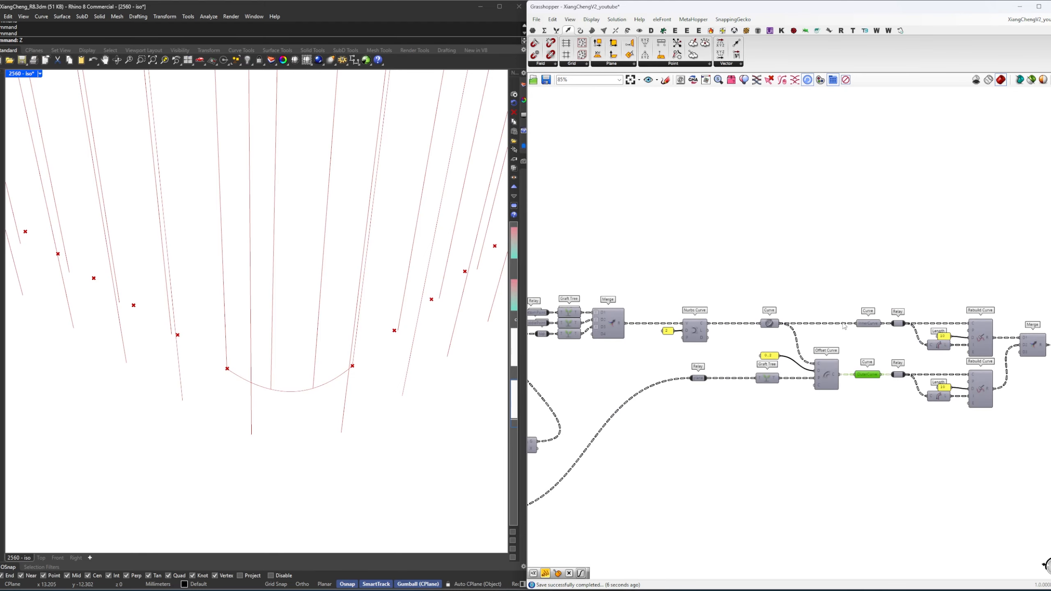
drag(843, 313, 894, 406)
scroll(786, 391, down, 7)
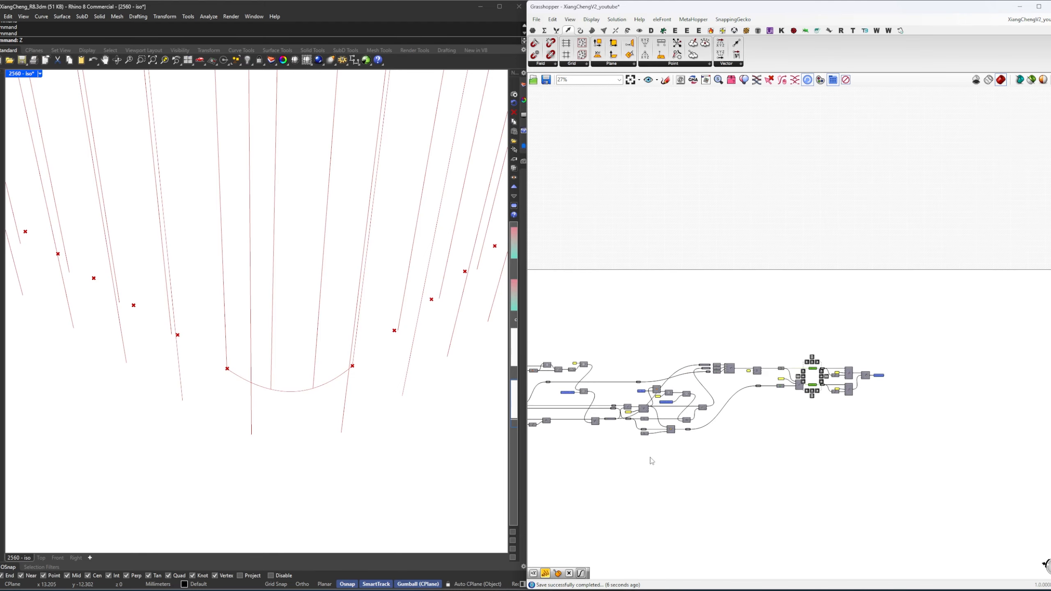
right_drag(652, 462, 849, 378)
scroll(812, 402, up, 12)
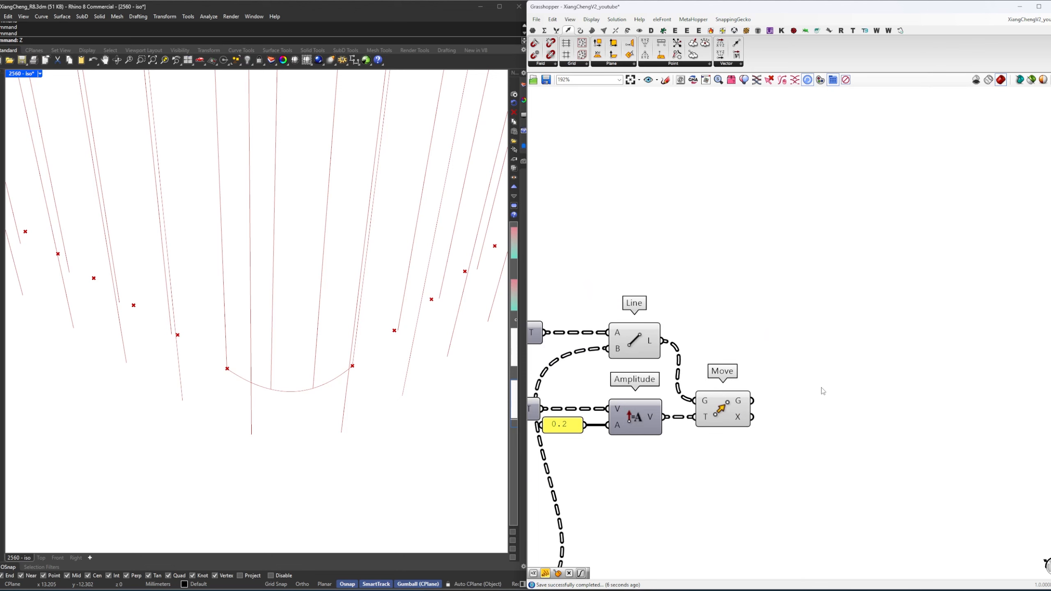
key(ctrl+v)
click(714, 301)
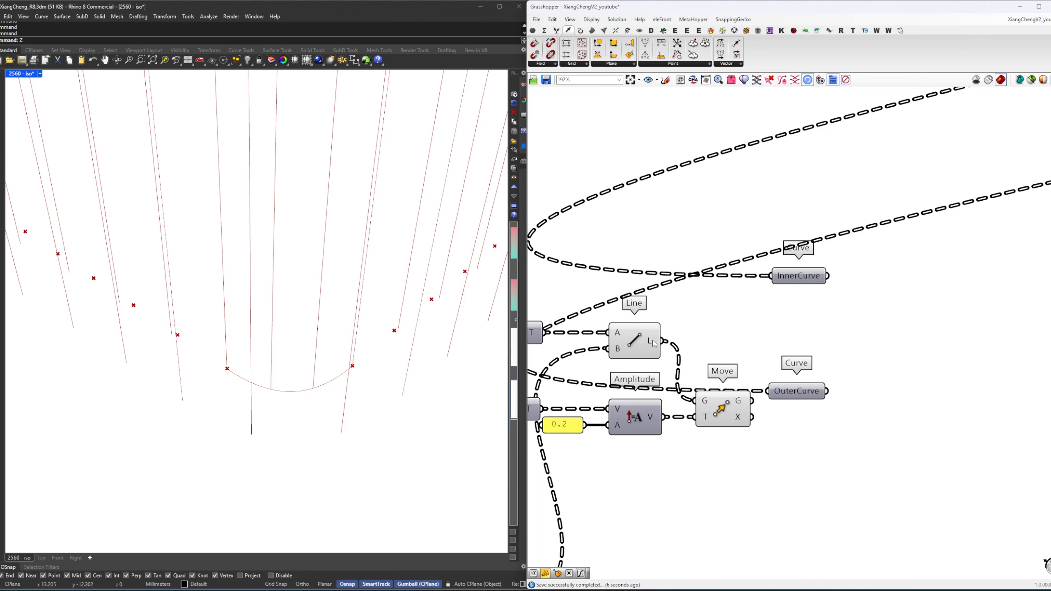
Connect the Line output to InnerCurve and the Move G output to OuterCurve, and align both parameters with their sources.
drag(662, 341, 798, 340)
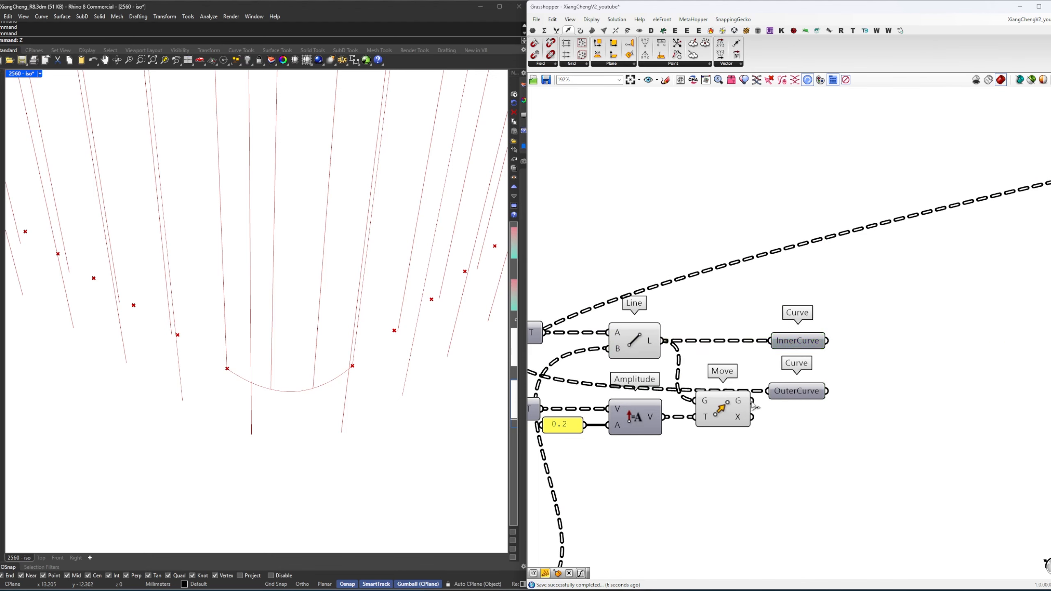
drag(752, 401, 769, 391)
drag(796, 391, 780, 305)
drag(801, 344, 851, 344)
click(939, 303)
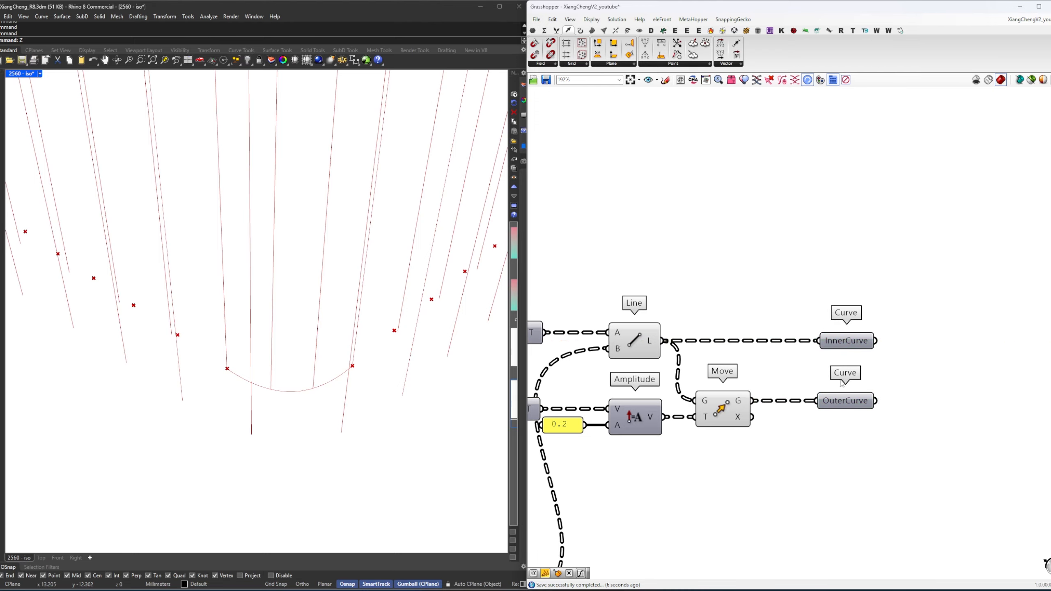
scroll(842, 384, down, 5)
scroll(810, 355, up, 3)
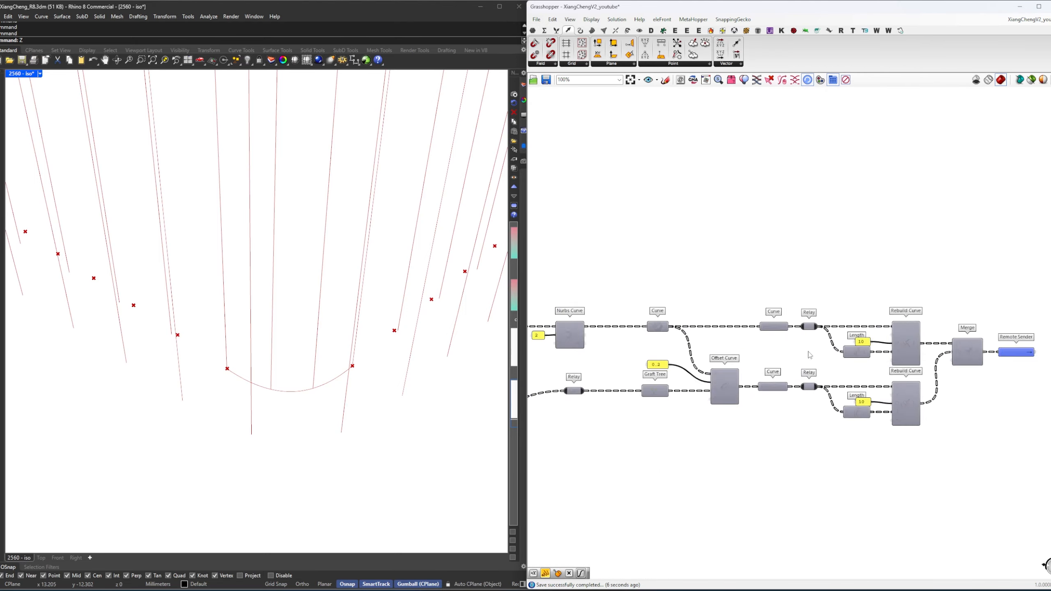
Copy the upper branch's Relay, Length, Rebuild Curve, Merge and PanelLines1 Remote Sender group and paste it beside the new InnerCurve and OuterCurve.
scroll(810, 355, up, 2)
drag(1002, 470, 680, 286)
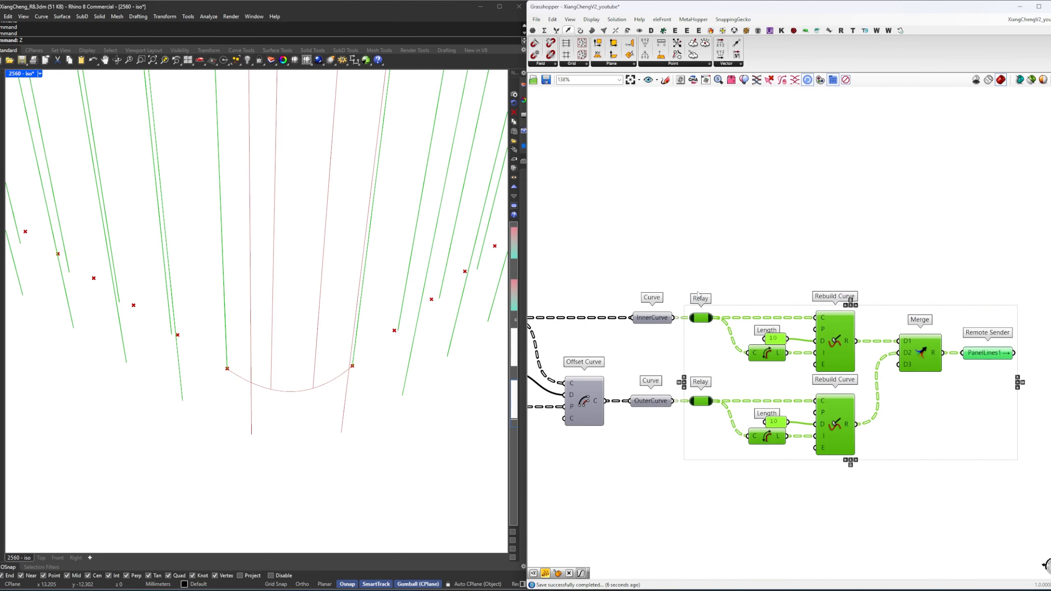
scroll(743, 327, down, 6)
scroll(650, 360, up, 5)
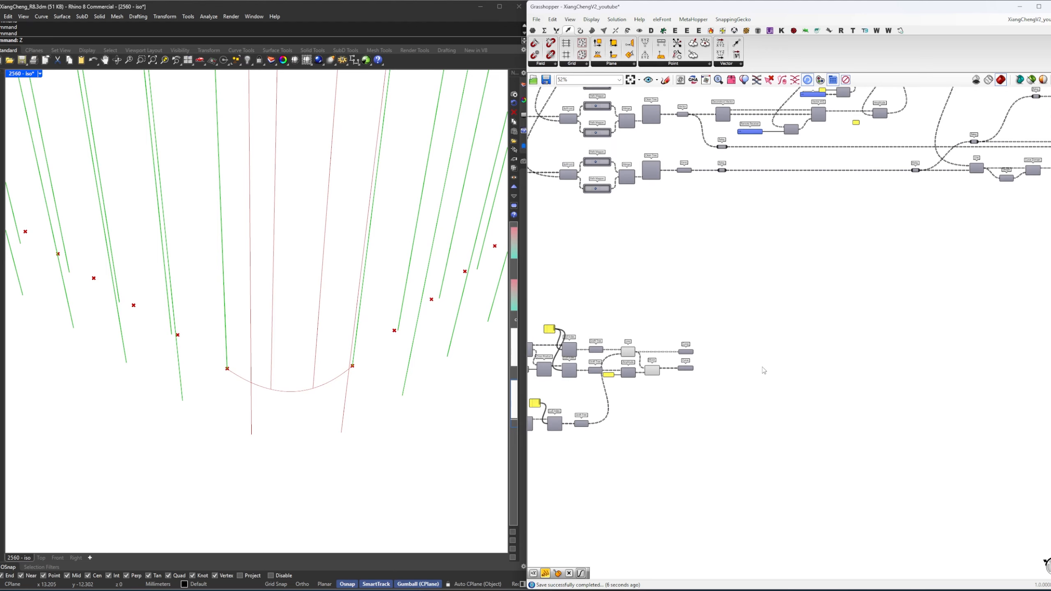
scroll(736, 366, up, 3)
click(736, 366)
key(ctrl+v)
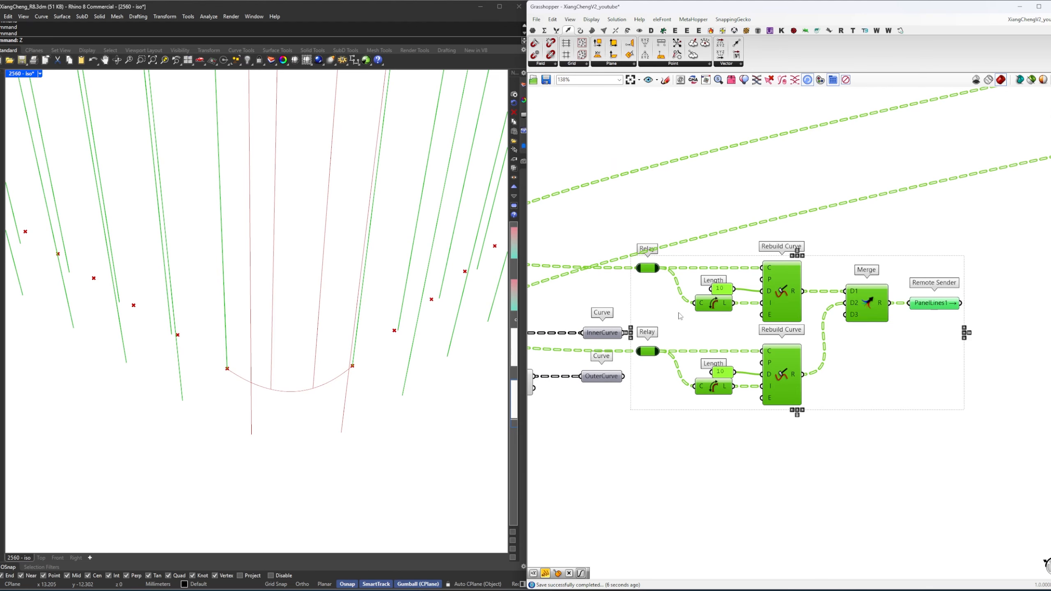
Align the pasted group with the new curve parameters and connect InnerCurve to its upper Relay and OuterCurve to its lower Relay.
drag(653, 276, 688, 339)
drag(623, 332, 693, 335)
click(630, 377)
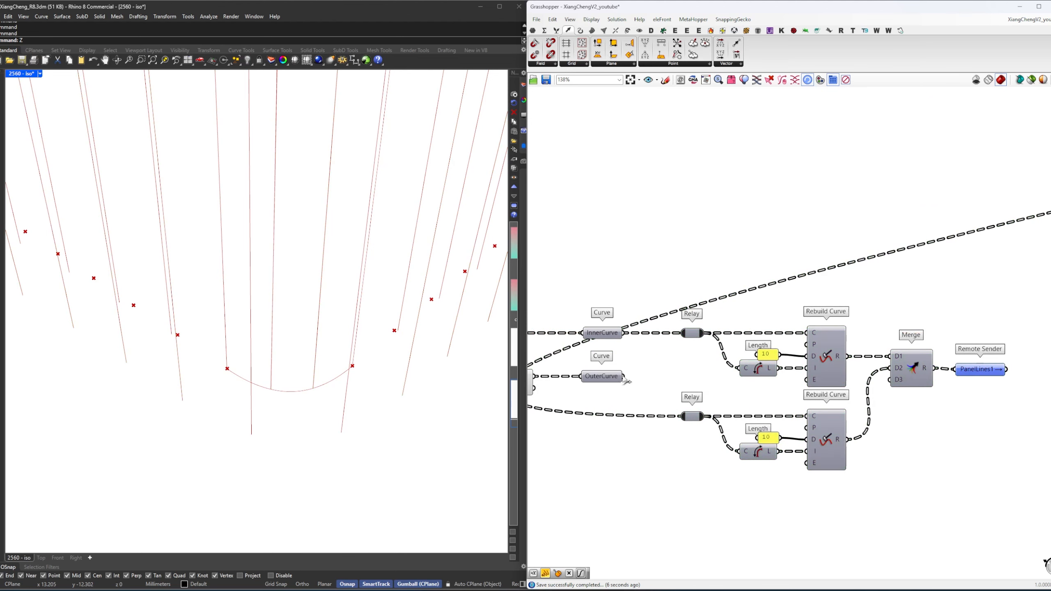
right_drag(683, 420, 545, 418)
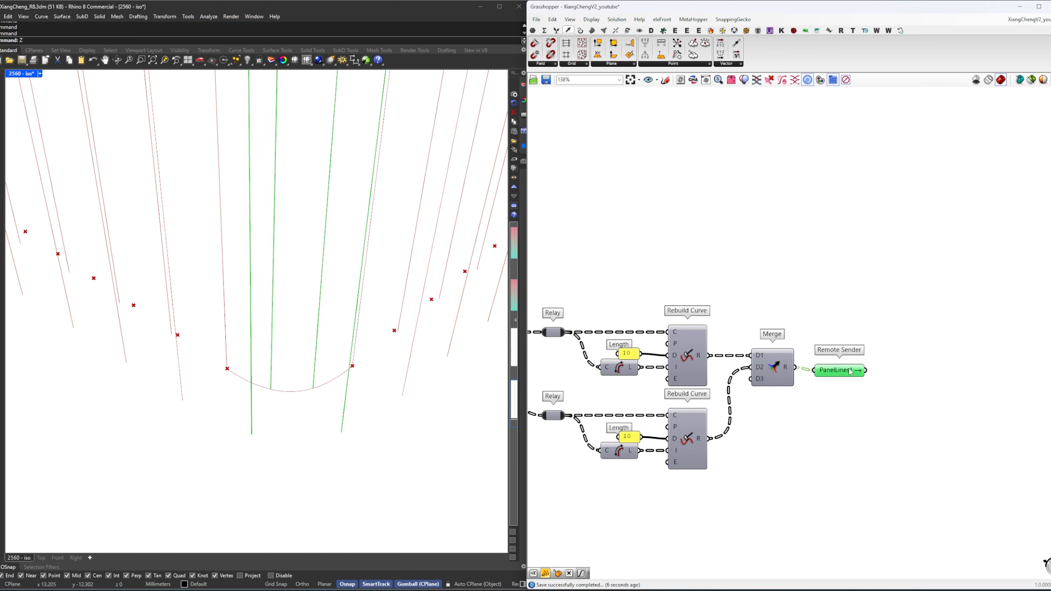
Rename the pasted Remote Sender as PanelLines2.
right_click(849, 370)
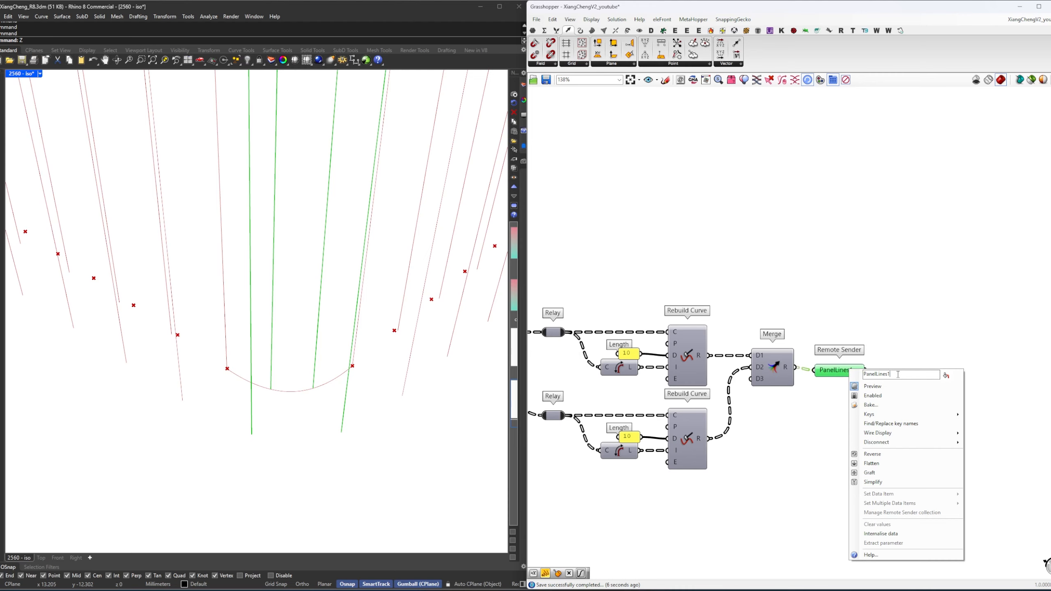
text(2)
key(Return)
scroll(899, 378, down, 3)
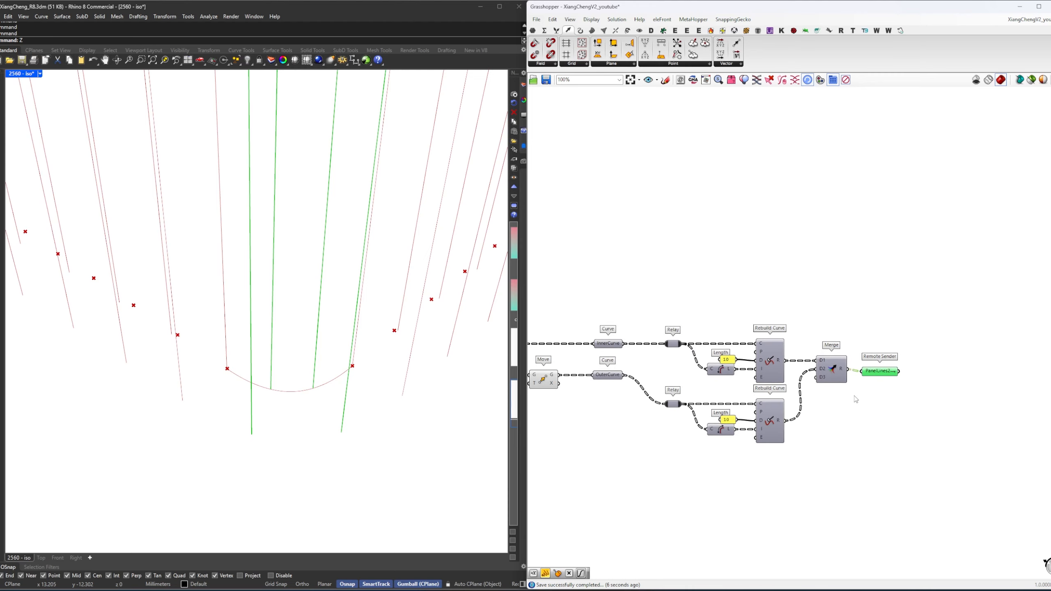
click(902, 391)
Turn off the preview of the components in the lower branch up to the PanelLines2 sender.
scroll(902, 391, down, 10)
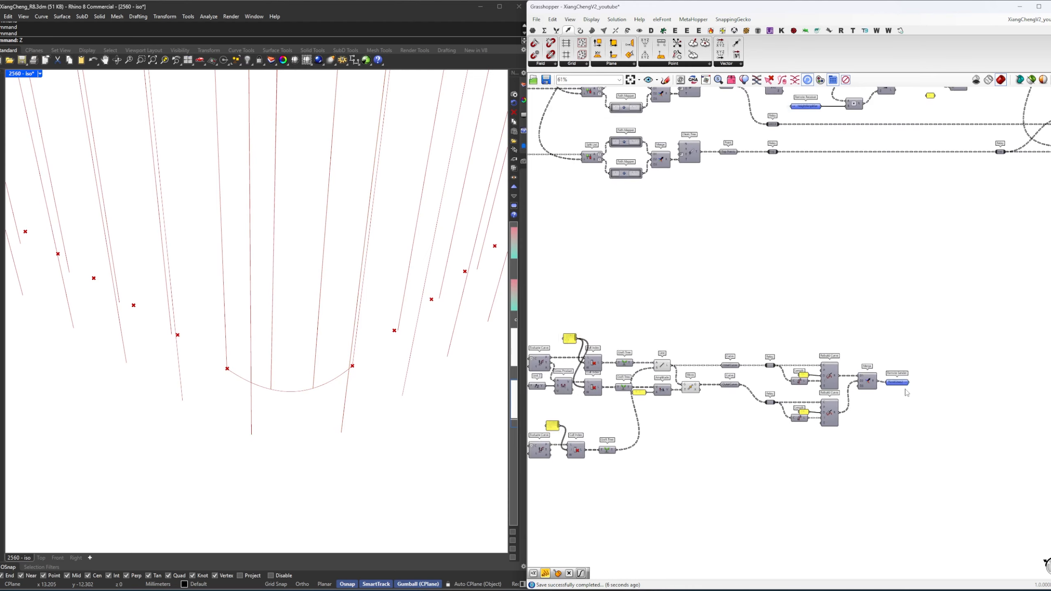
drag(933, 421, 569, 282)
right_click(647, 284)
click(683, 298)
scroll(749, 394, up, 12)
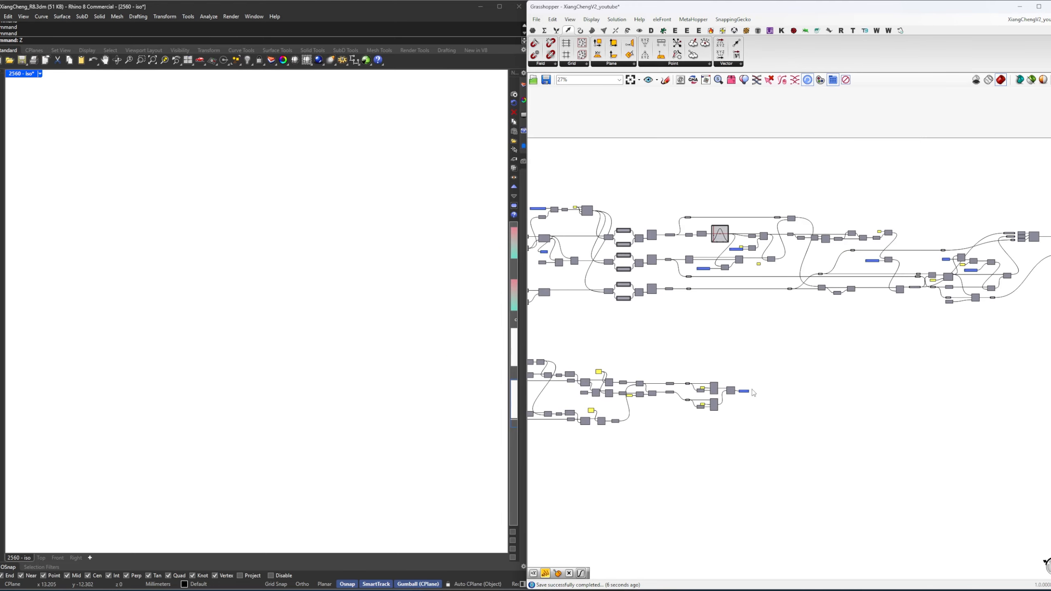
Create a Remote Receiver from the PanelLines2 sender and move it to empty canvas below the branches.
scroll(749, 398, down, 10)
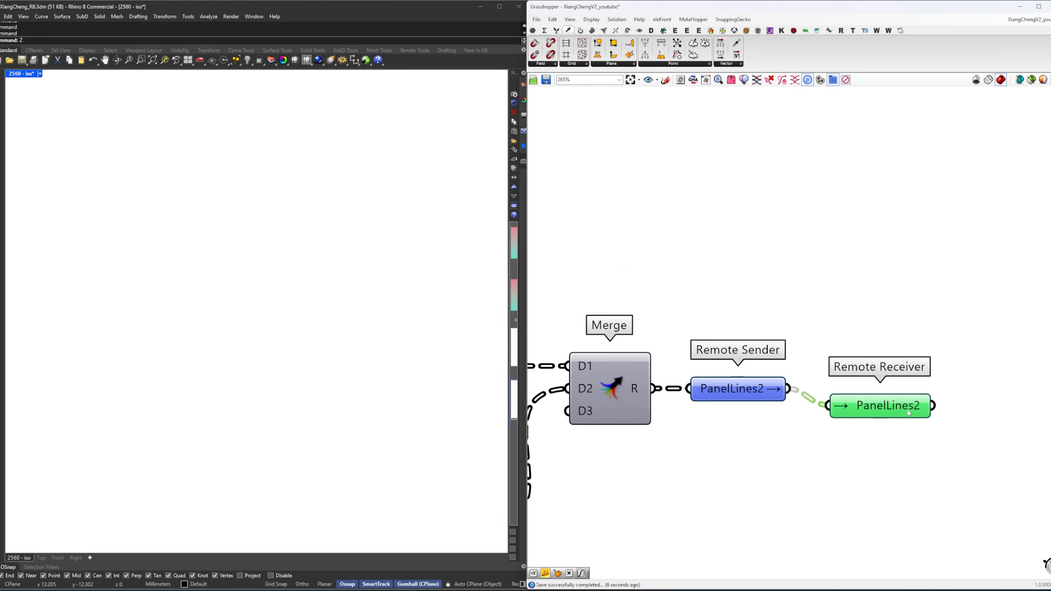
drag(850, 379, 584, 473)
click(657, 441)
right_drag(1034, 265, 795, 331)
Create a Remote Receiver from the PanelLines1 sender and place it directly above the PanelLines2 receiver.
scroll(812, 323, up, 9)
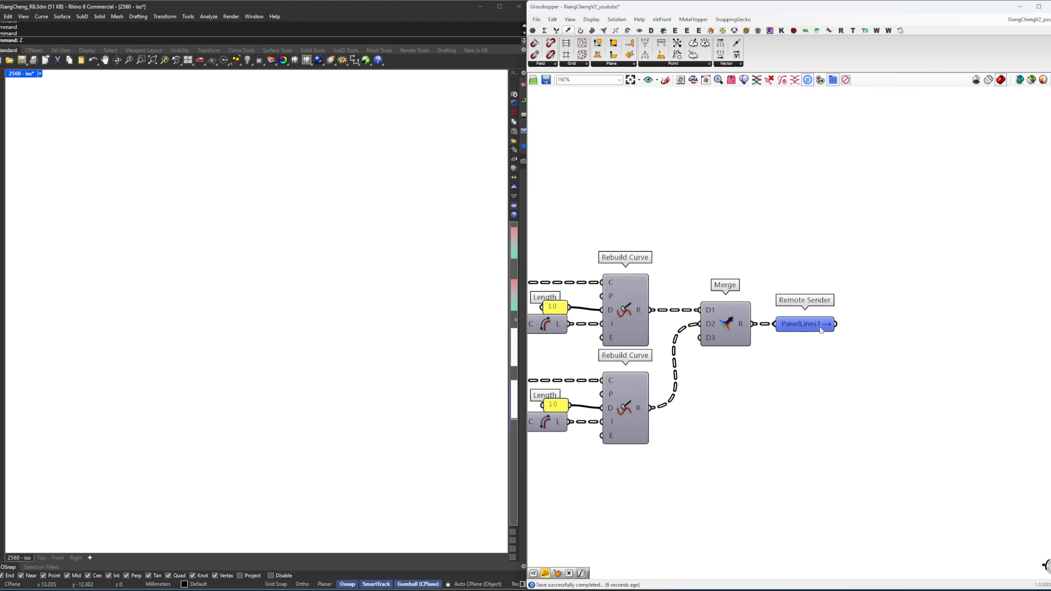
double_click(821, 330)
drag(875, 333, 659, 371)
scroll(883, 348, down, 5)
scroll(910, 348, down, 6)
scroll(676, 428, up, 10)
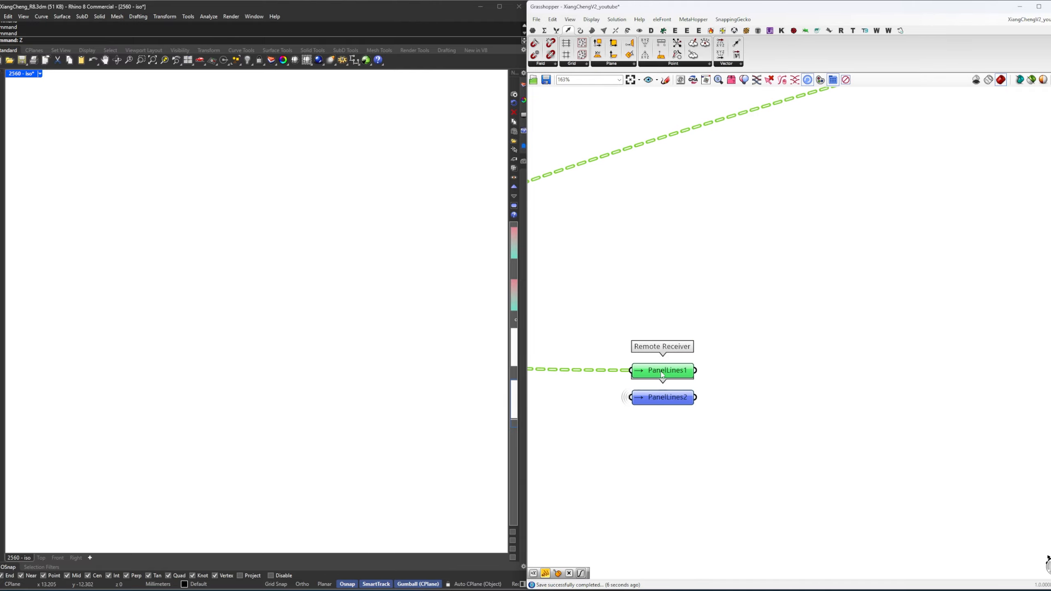
Turn on the preview of both Remote Receivers and view the complete set of panel lines.
drag(600, 409, 738, 352)
middle_click(764, 343)
click(792, 349)
click(810, 351)
scroll(223, 353, down, 15)
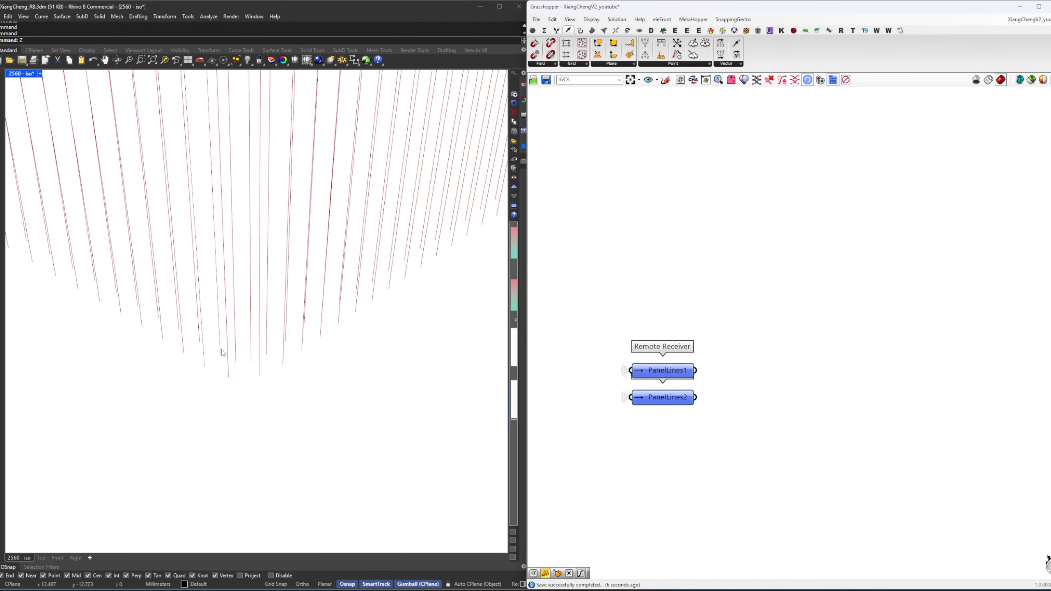
right_drag(286, 427, 269, 407)
scroll(749, 313, down, 6)
Set the frames slider to 179.
right_drag(672, 271, 802, 449)
scroll(802, 449, down, 3)
right_drag(752, 350, 792, 443)
scroll(792, 443, down, 2)
scroll(719, 306, up, 8)
scroll(662, 277, up, 1)
right_drag(679, 310, 713, 462)
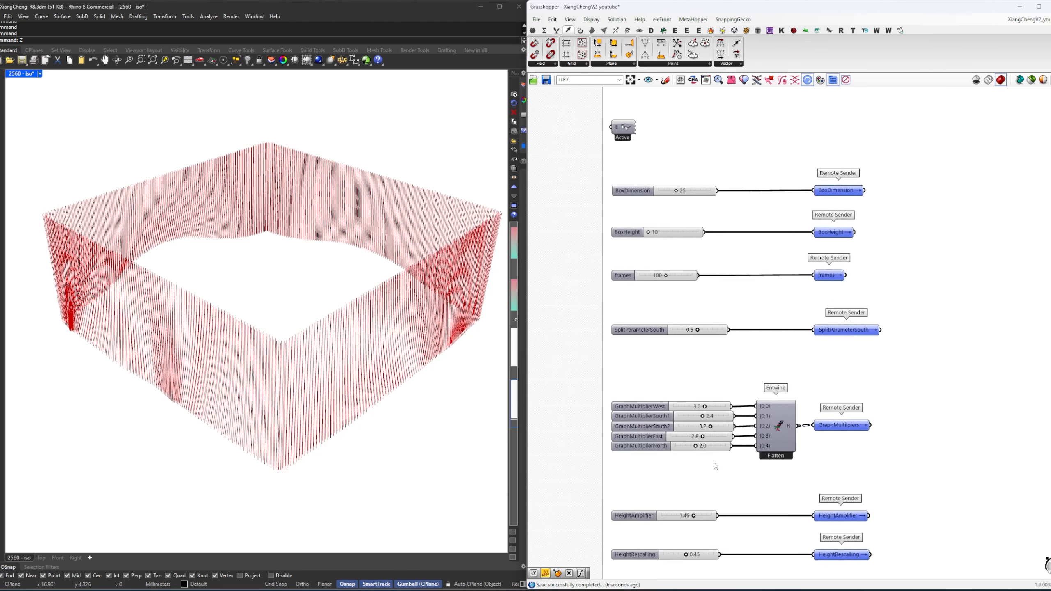
scroll(676, 330, up, 5)
right_drag(676, 331, 743, 397)
scroll(267, 467, up, 4)
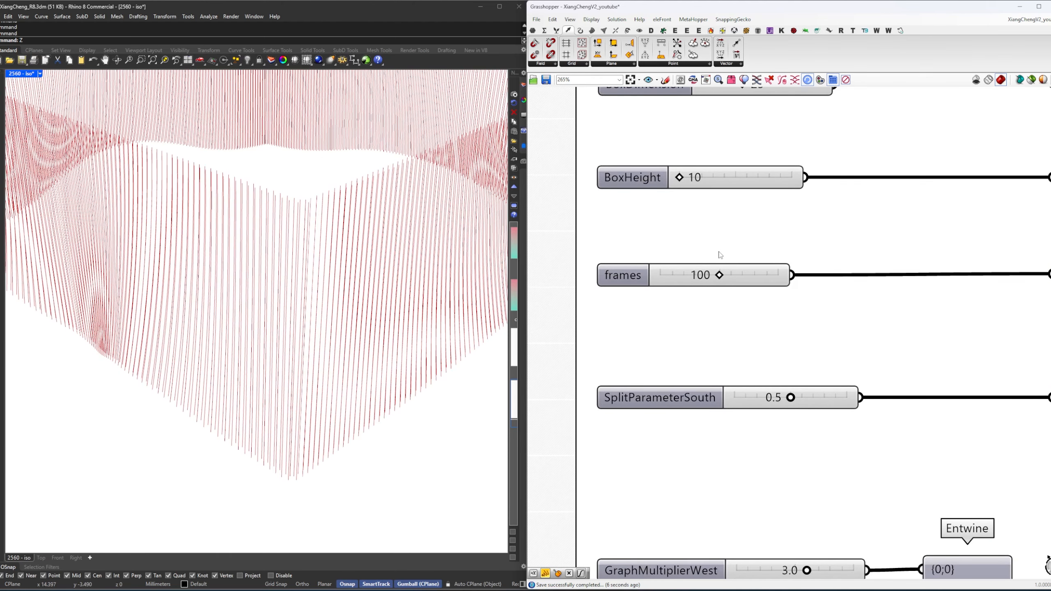
scroll(299, 484, up, 3)
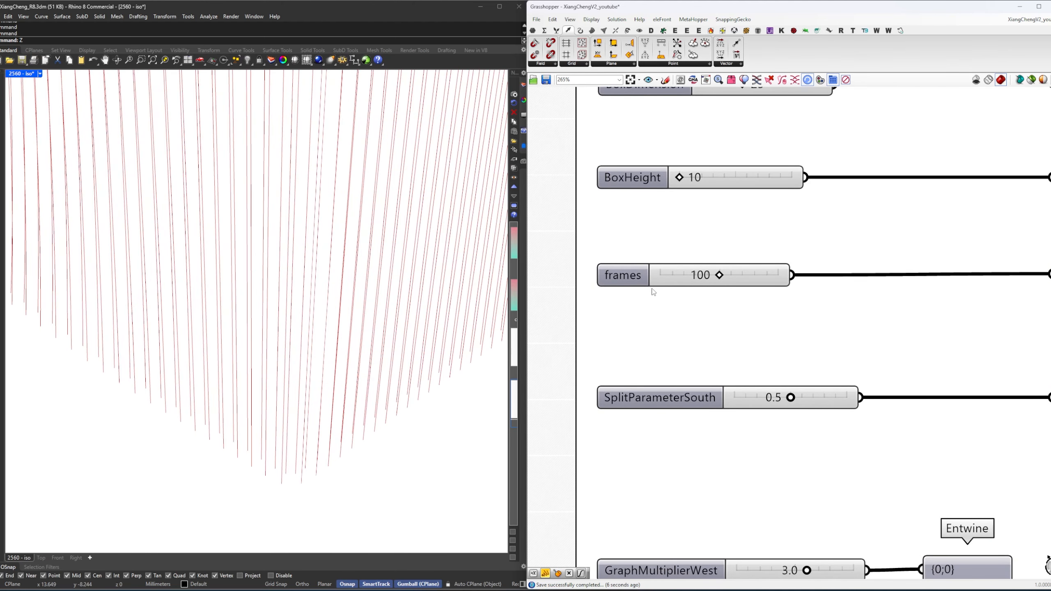
drag(719, 280, 755, 275)
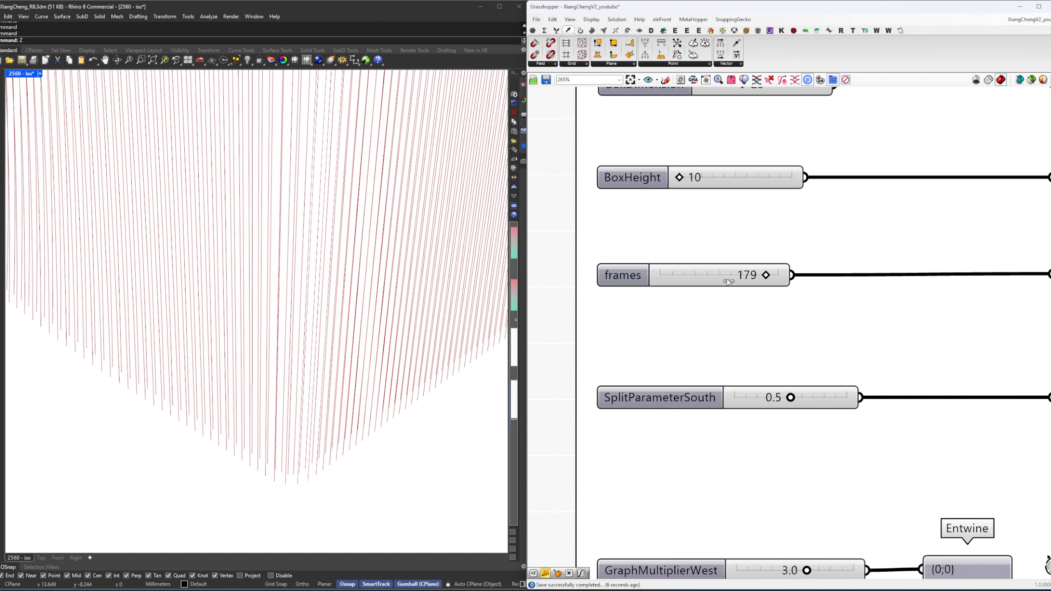
Switch to the browser, examine the Xiangcheng exhibition hall's exterior facade photo on ArchDaily, and return to Grasshopper.
key(alt+Tab)
key(Tab)
key(Tab)
key(Tab)
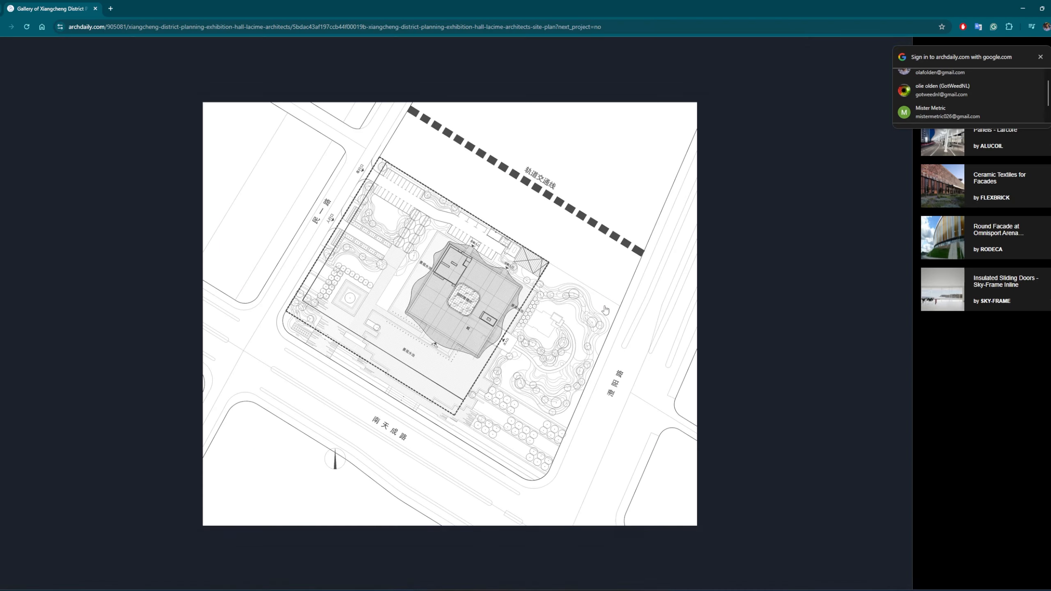
click(9, 331)
click(9, 332)
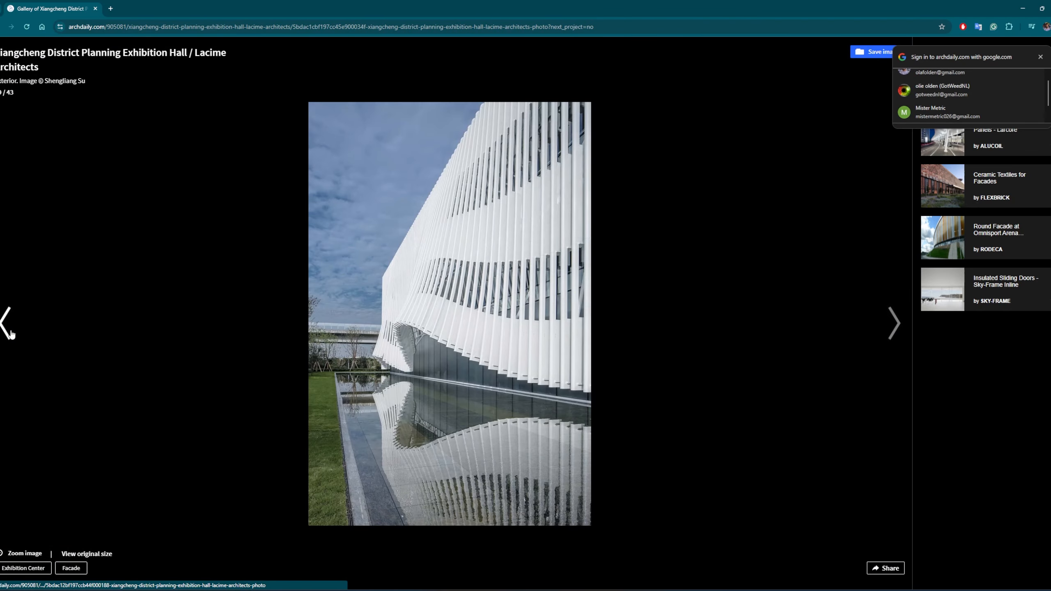
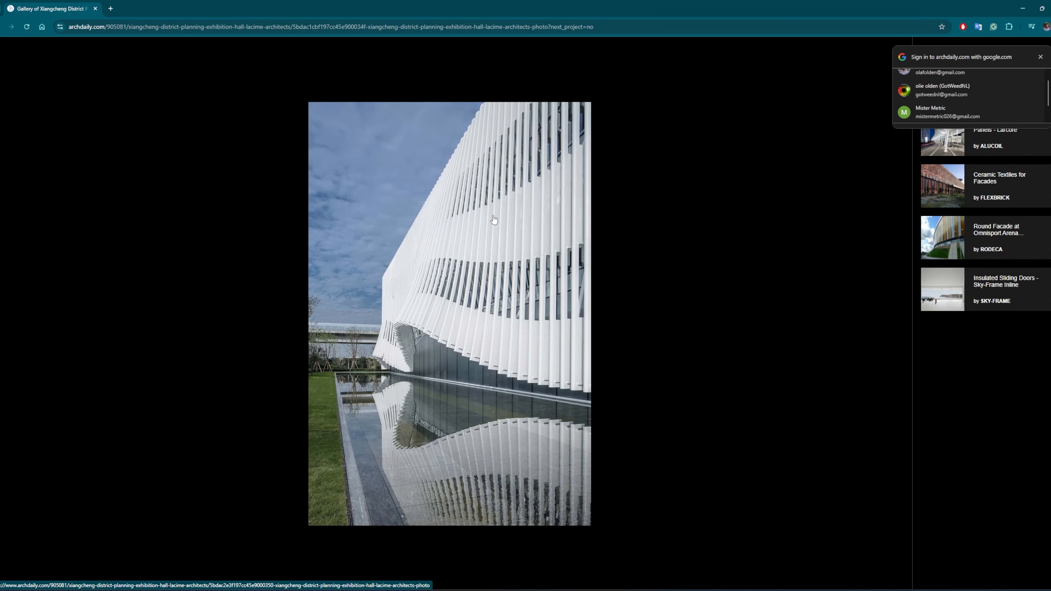
key(alt+Tab)
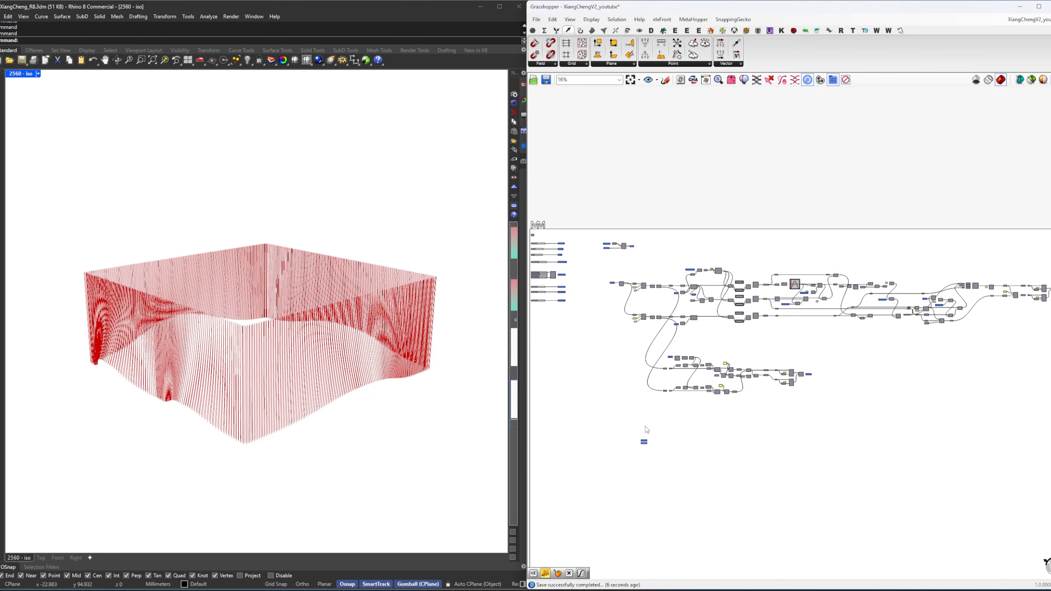
Select the PanelLines1 and PanelLines2 receivers and reposition them together on the empty canvas.
scroll(645, 443, up, 8)
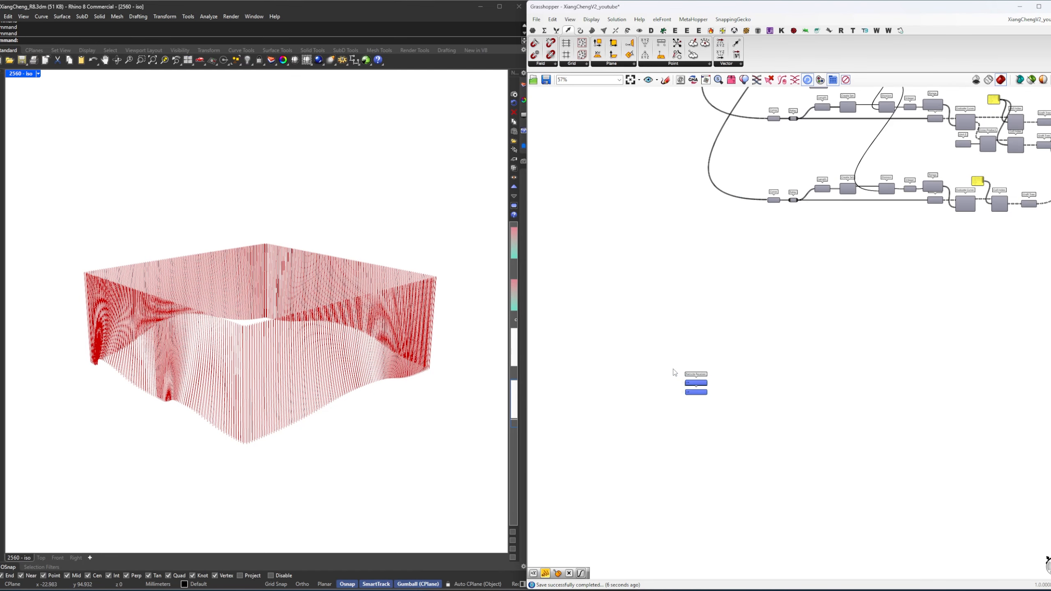
right_drag(692, 378, 673, 345)
drag(624, 313, 759, 416)
drag(705, 373, 696, 385)
click(756, 370)
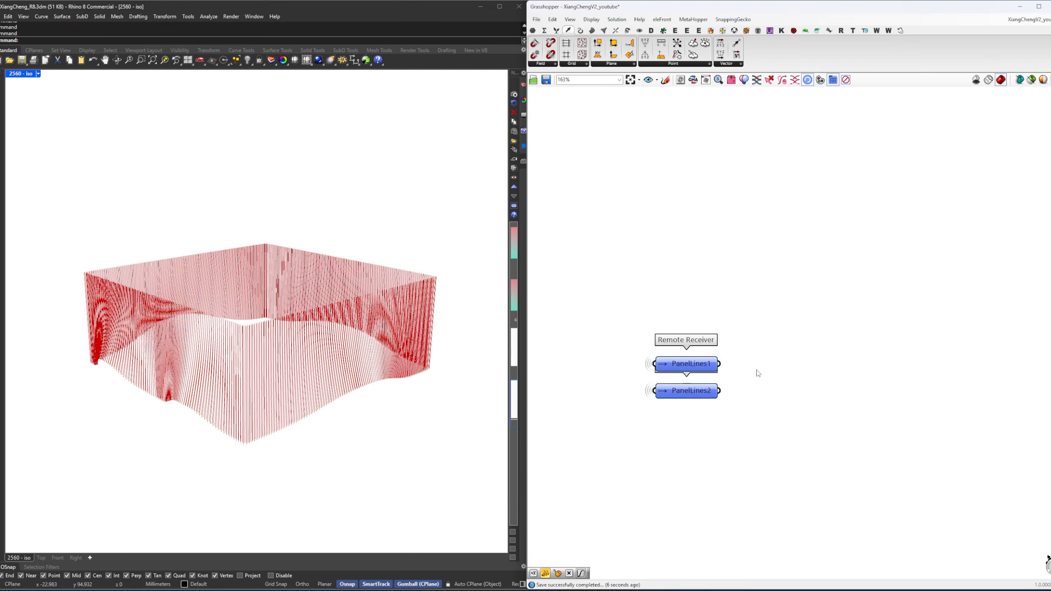
Space the PanelLines1 and PanelLines2 receivers apart vertically, moving PanelLines1 up and PanelLines2 down.
scroll(233, 409, up, 8)
scroll(265, 414, down, 3)
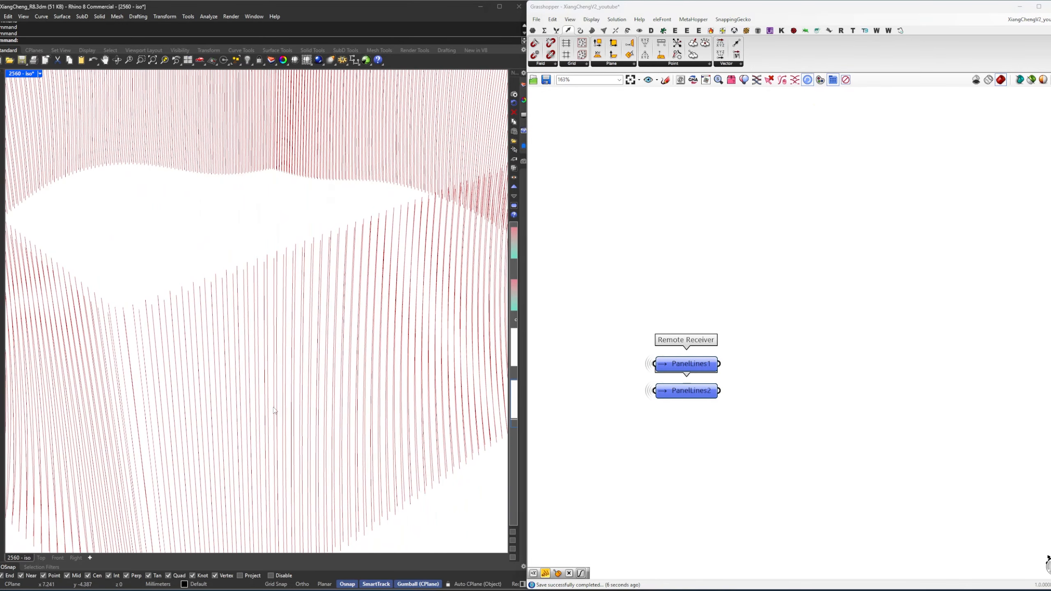
scroll(278, 399, up, 3)
scroll(316, 318, up, 2)
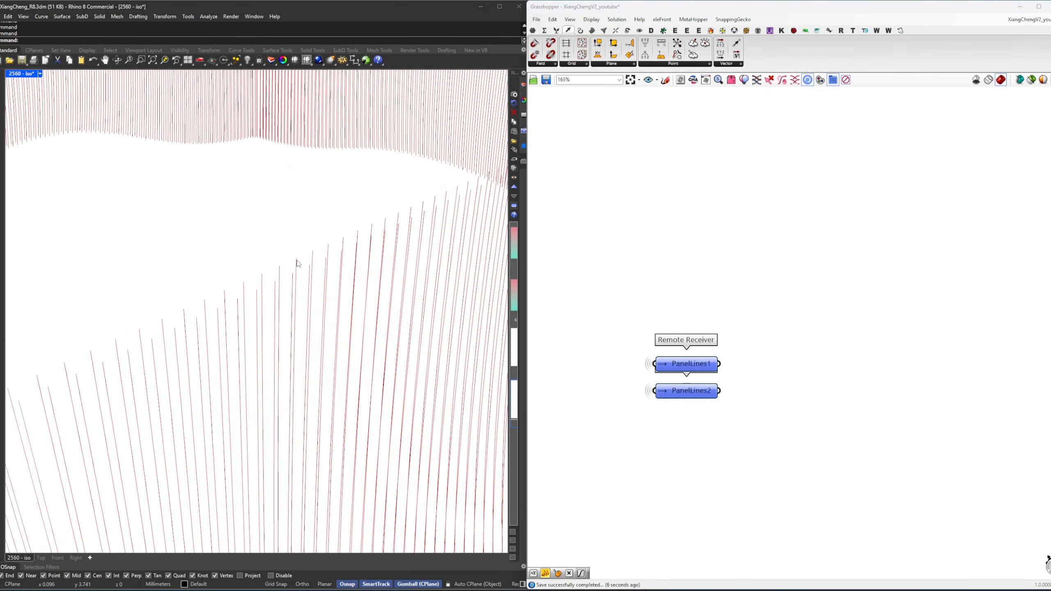
click(695, 364)
drag(703, 365, 703, 336)
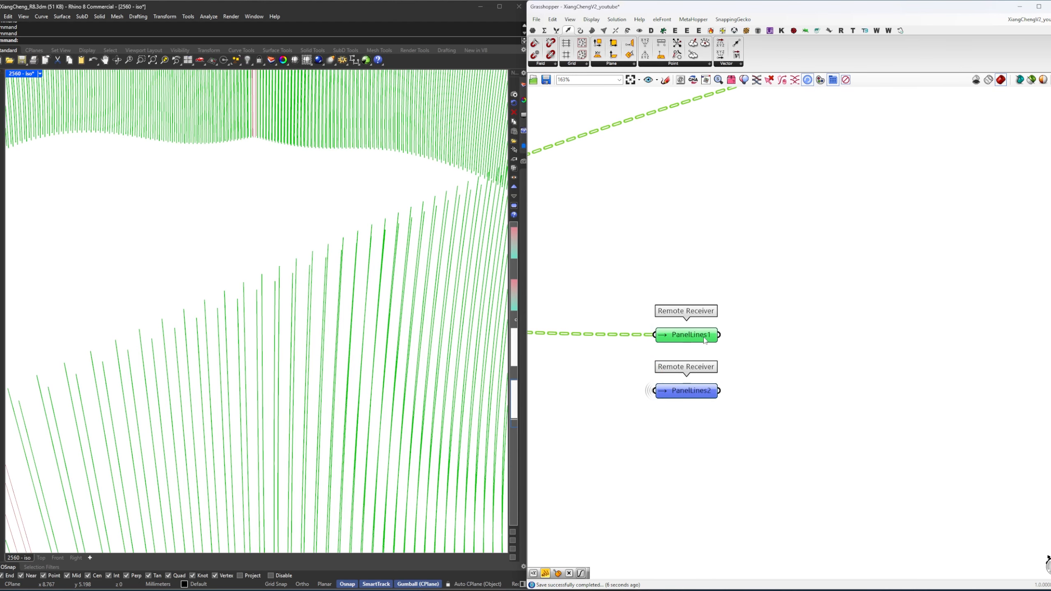
click(697, 405)
drag(697, 398, 697, 417)
right_drag(787, 362, 748, 368)
double_click(748, 366)
text(merge)
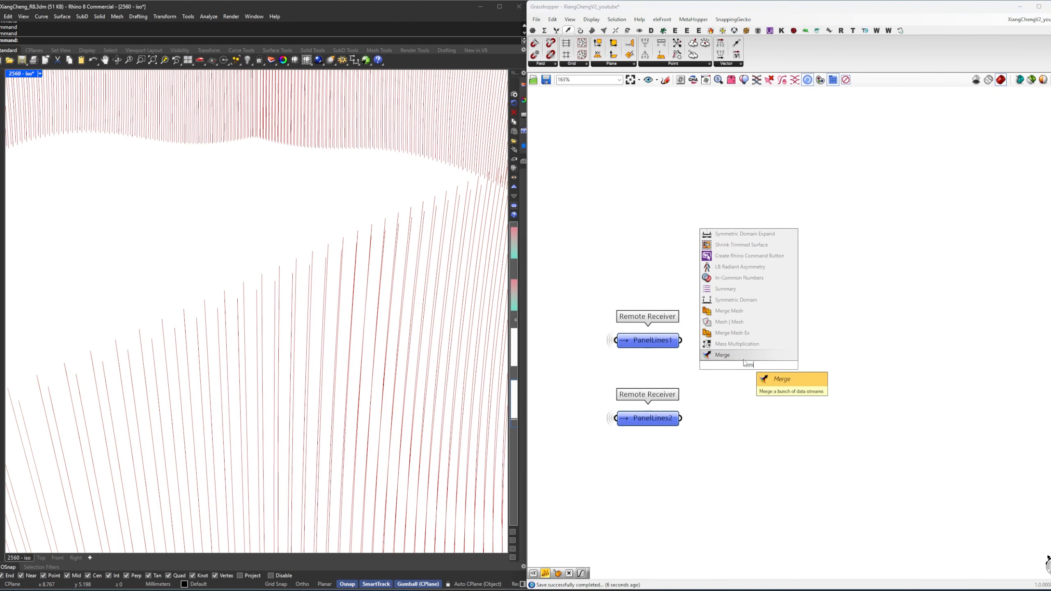
key(Return)
click(760, 365)
key(Delete)
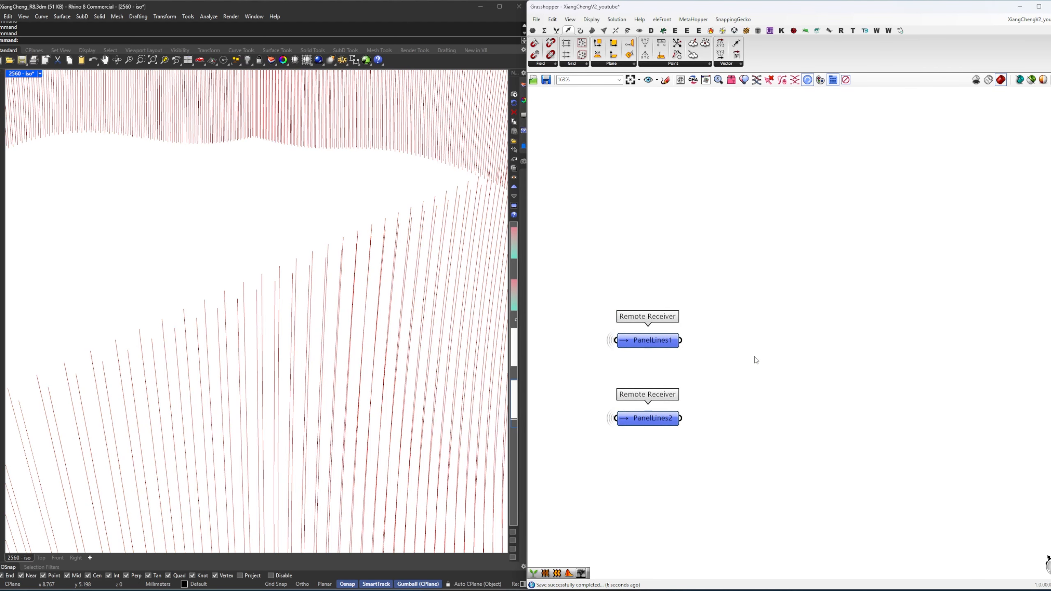
Add a Stack Trees component, connect PanelLines1 to input 0 and PanelLines2 to input 1, and move the PanelLines2 receiver closer to PanelLines1.
double_click(754, 356)
text(stack)
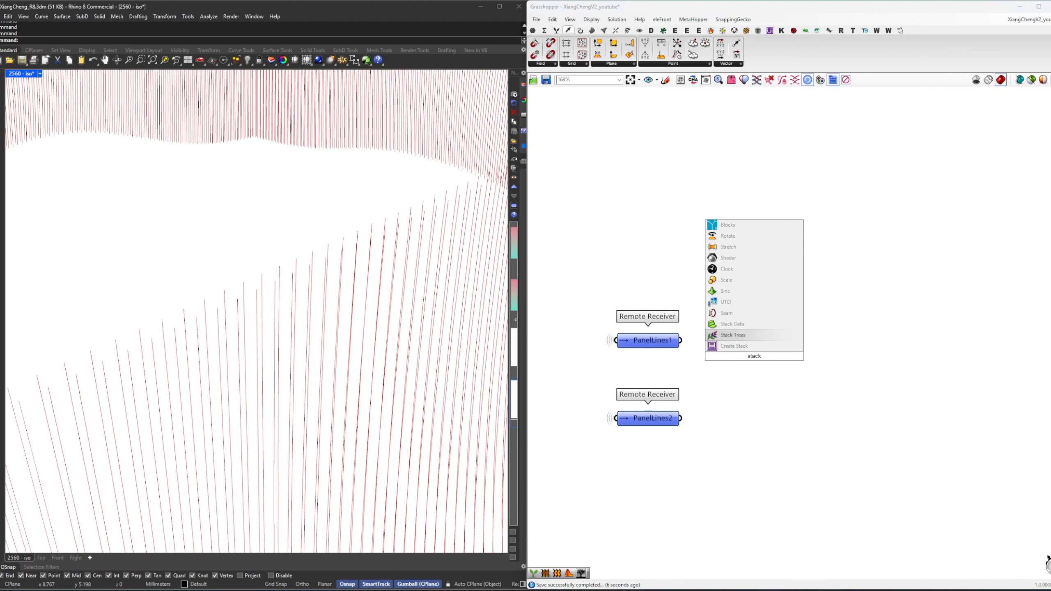
click(740, 335)
scroll(694, 350, up, 1)
drag(744, 352, 738, 343)
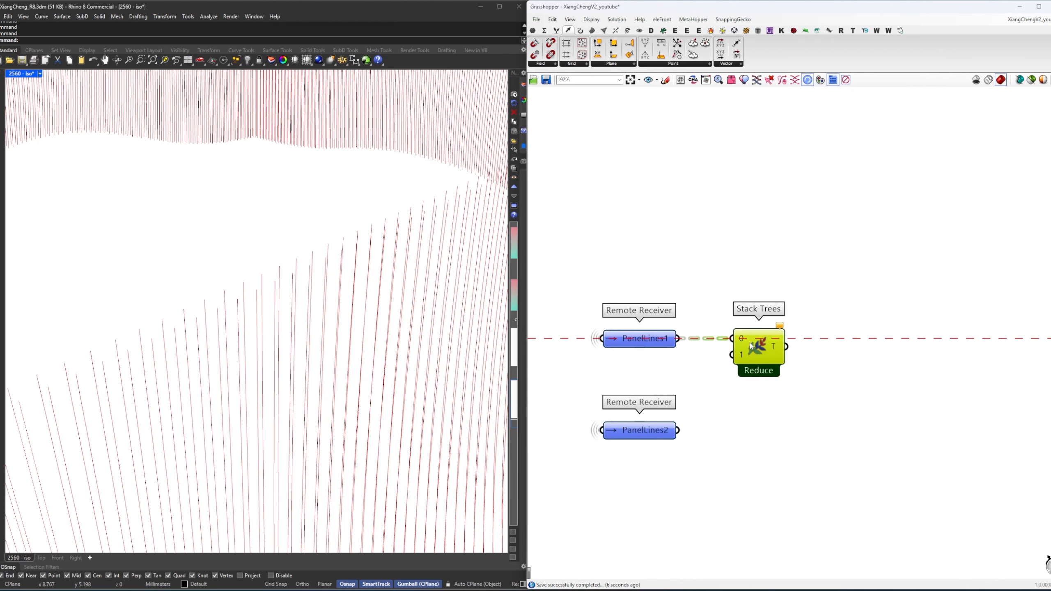
drag(677, 430, 647, 385)
right_drag(746, 364, 722, 364)
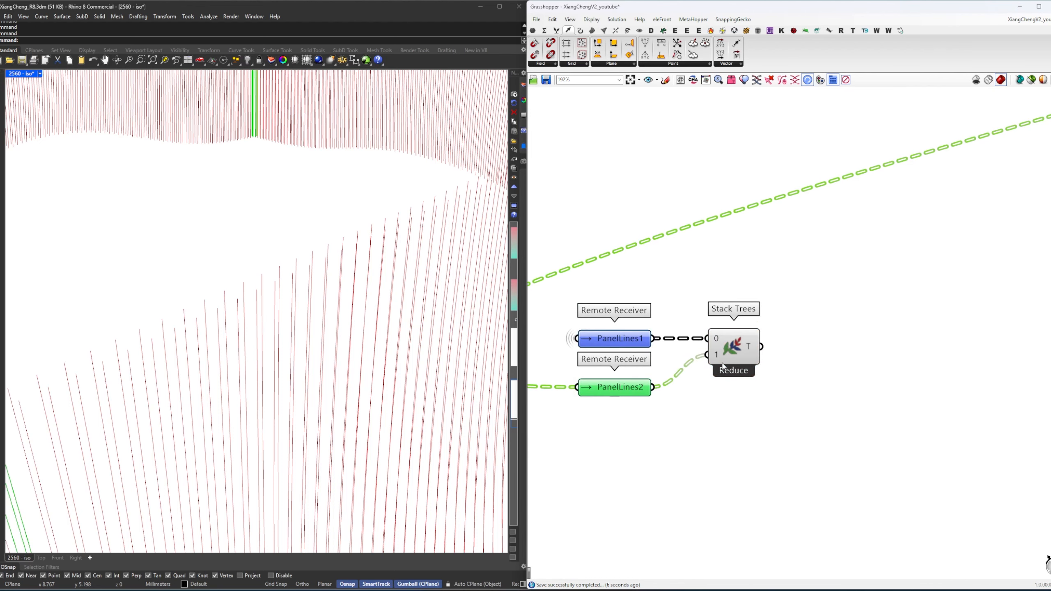
Examine the Stack Trees output and the data paths and lines carried by the PanelLines1 and PanelLines2 receivers.
click(750, 347)
mouse_move(750, 347)
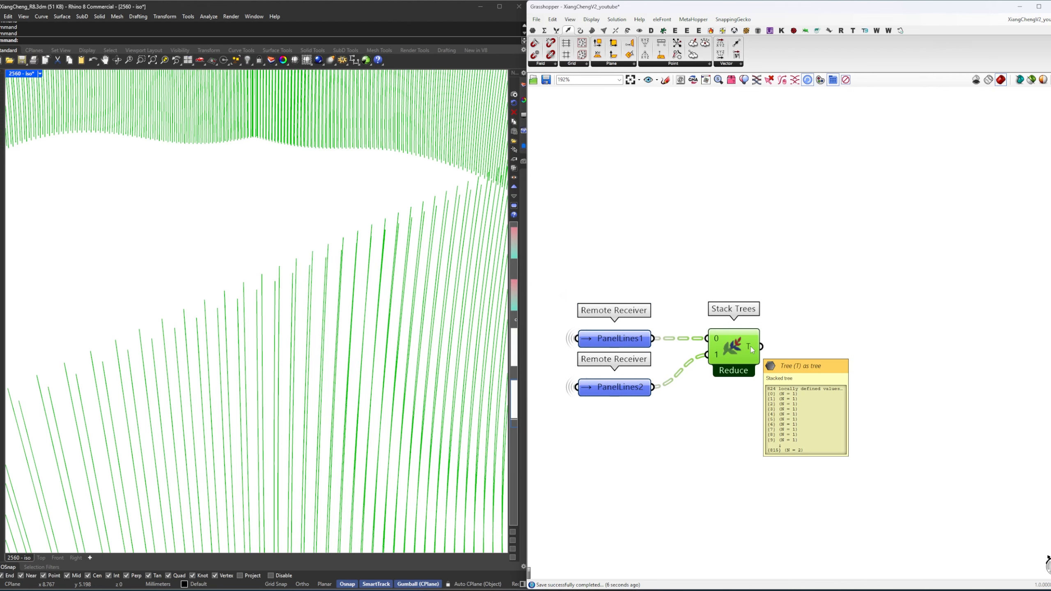
click(791, 356)
mouse_move(622, 345)
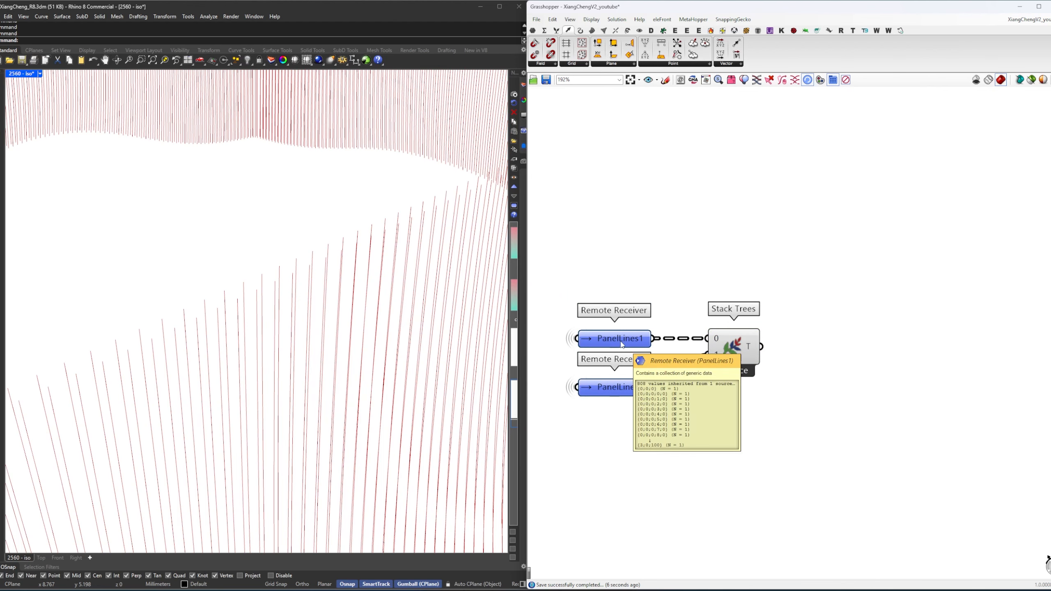
click(625, 388)
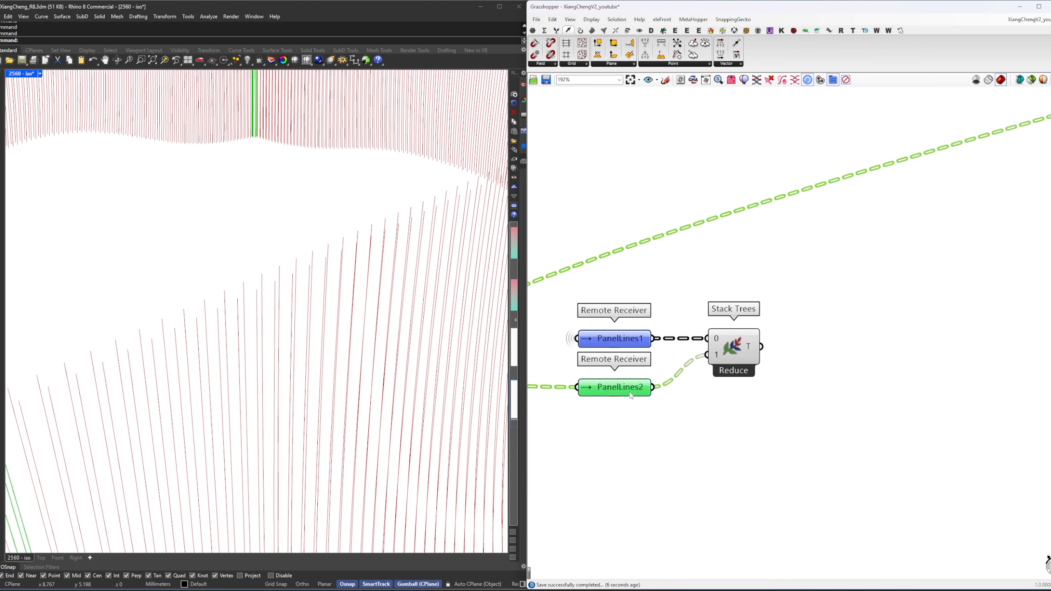
scroll(681, 365, down, 5)
right_drag(927, 279, 675, 396)
scroll(674, 394, down, 3)
right_drag(556, 447, 624, 438)
scroll(624, 439, up, 6)
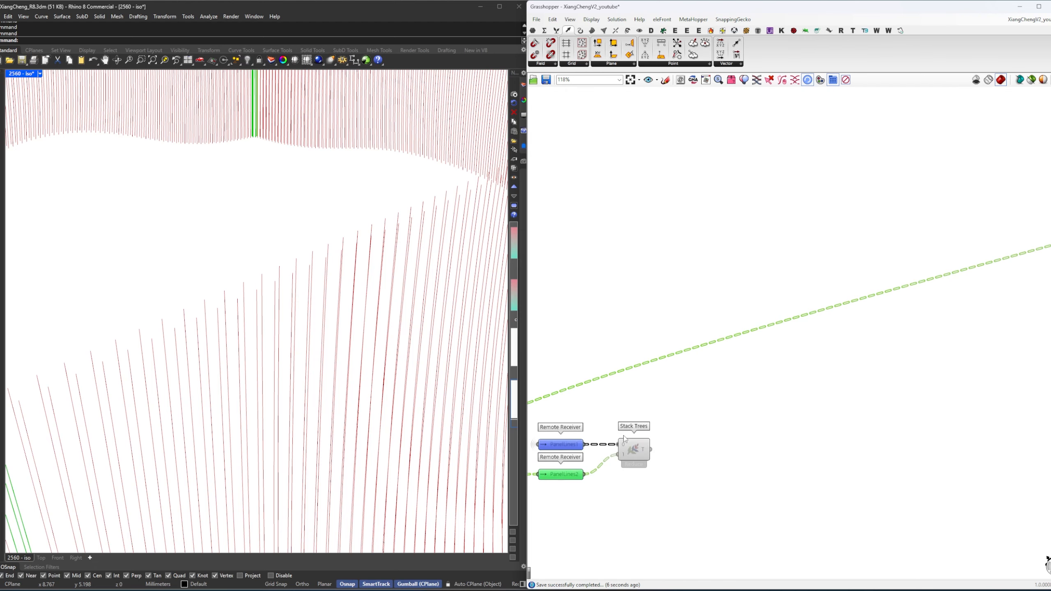
click(561, 444)
scroll(675, 390, up, 3)
mouse_move(675, 390)
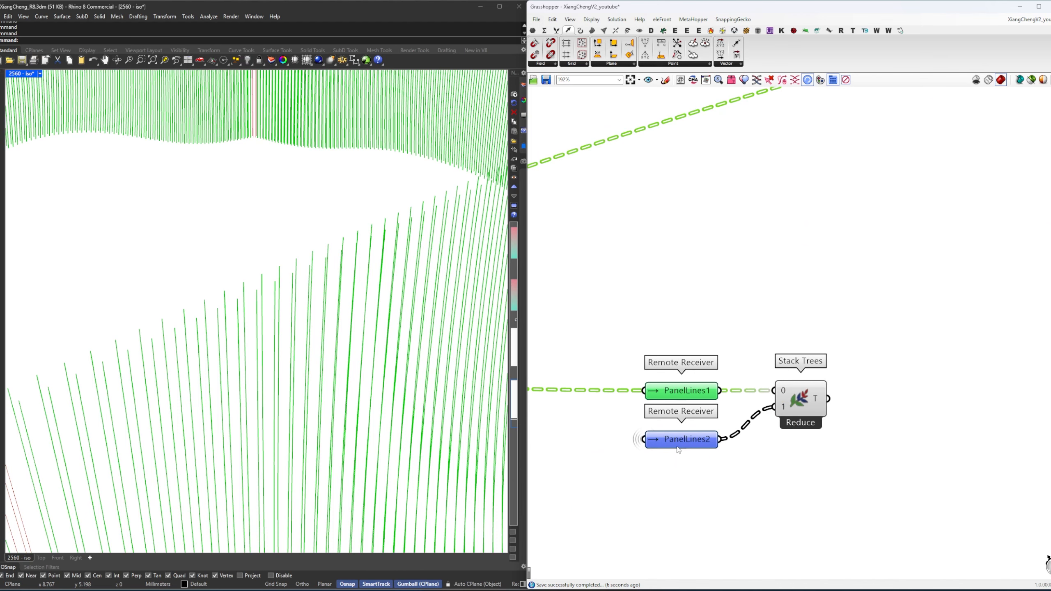
Simplify the D1 and D2 inputs of the Merge component that feeds the PanelLines1 sender.
scroll(684, 394, down, 10)
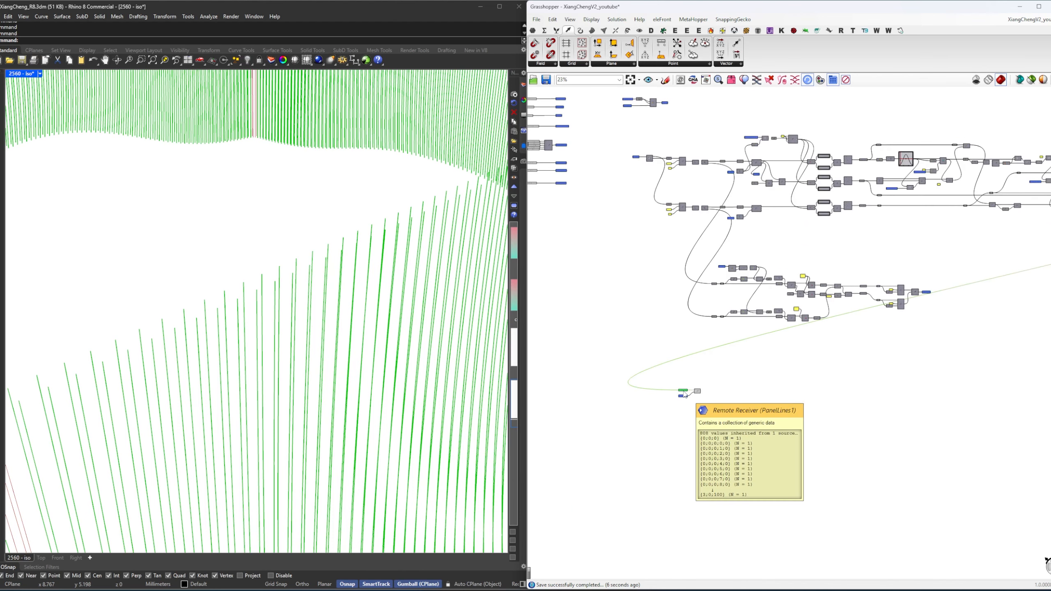
scroll(816, 338, up, 10)
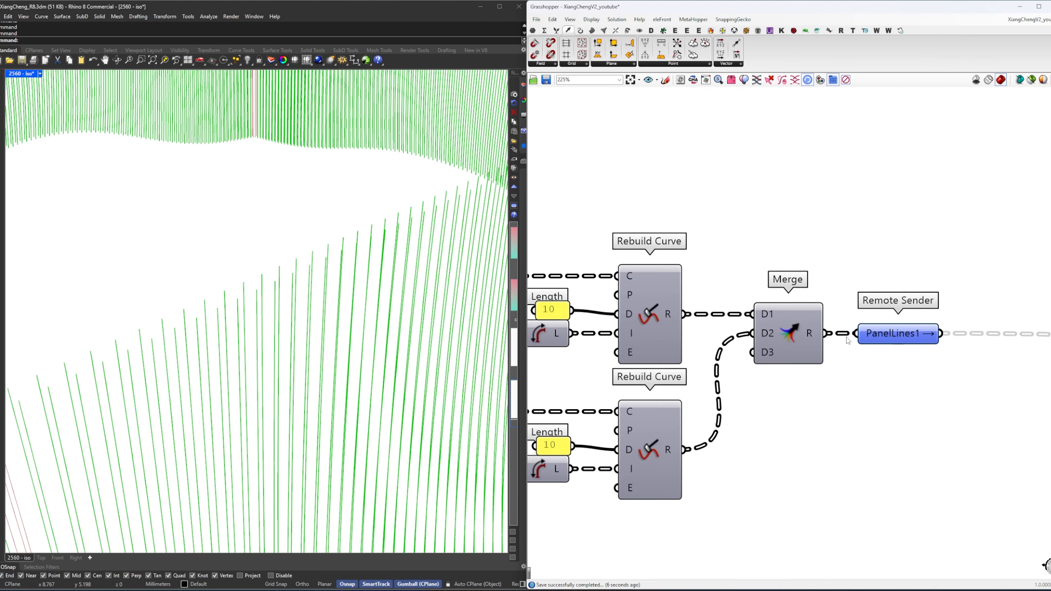
right_click(785, 346)
click(804, 427)
right_click(782, 363)
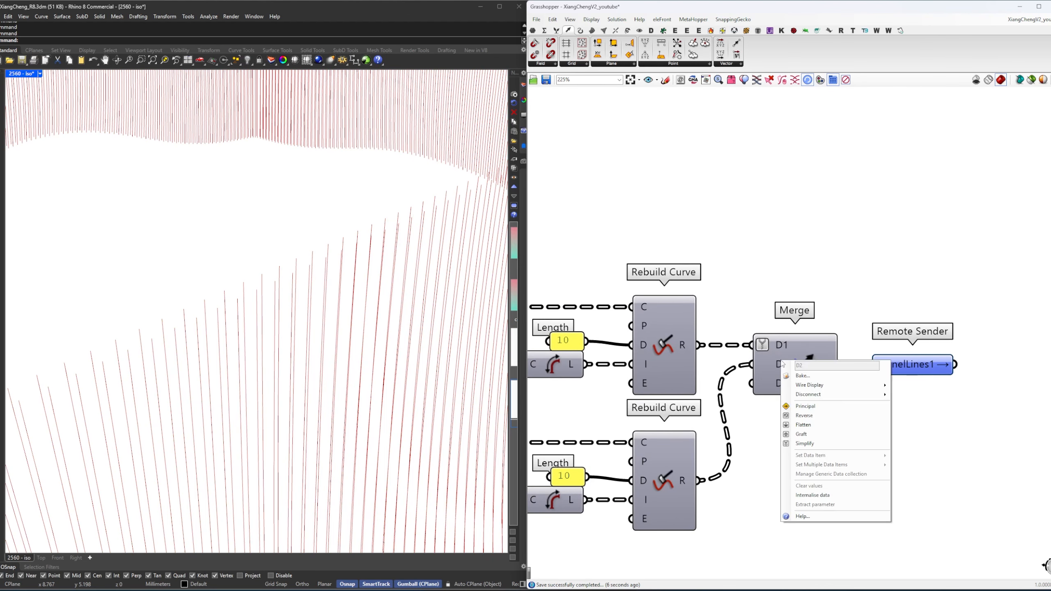
click(805, 443)
mouse_move(908, 371)
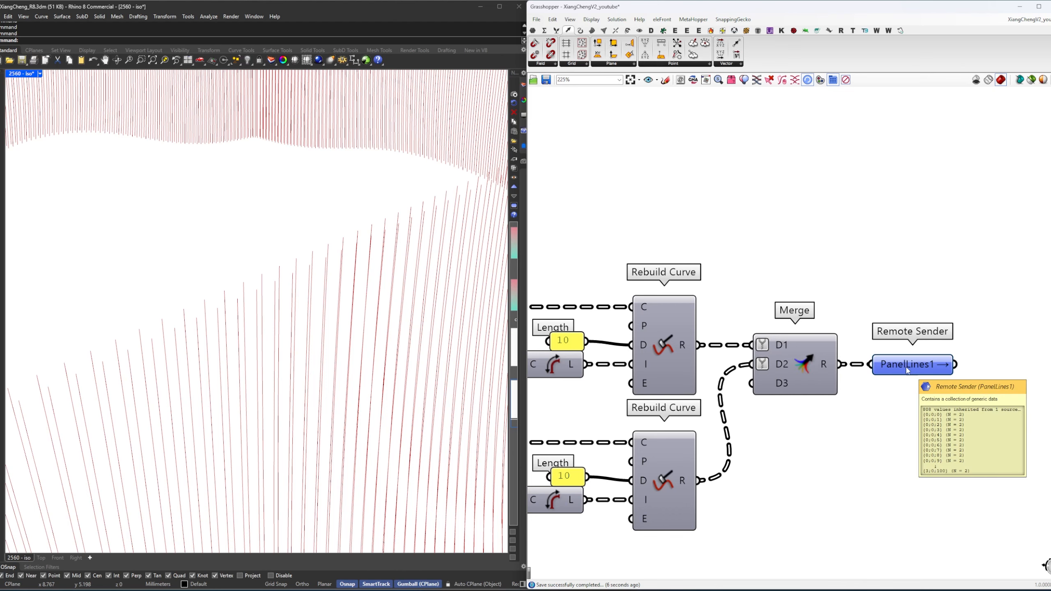
Check the Stack Trees output's branch structure with a temporary Param Viewer and delete the viewer.
scroll(907, 371, down, 10)
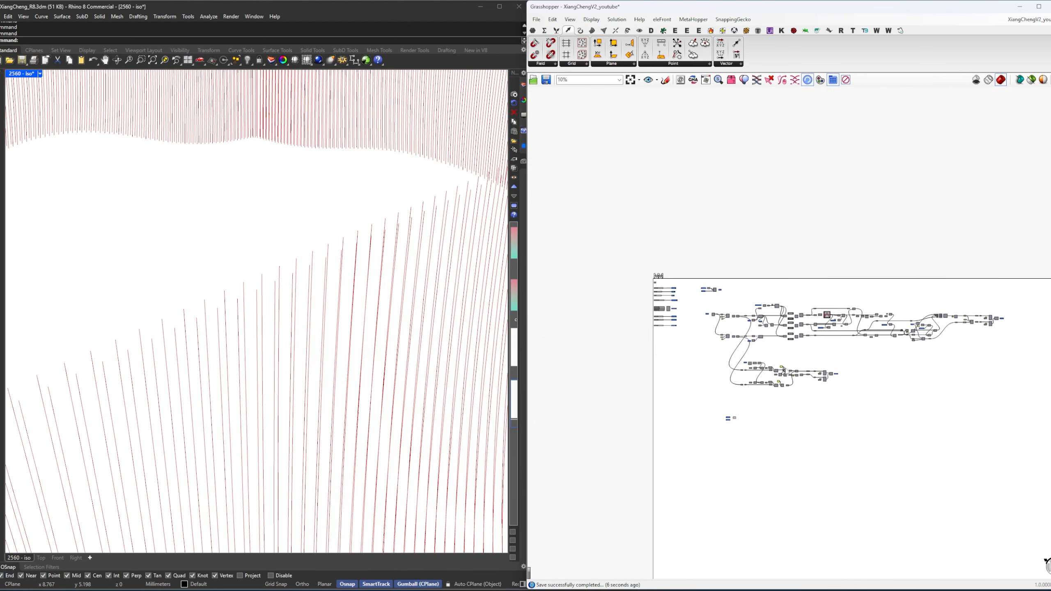
scroll(724, 432, up, 10)
click(761, 422)
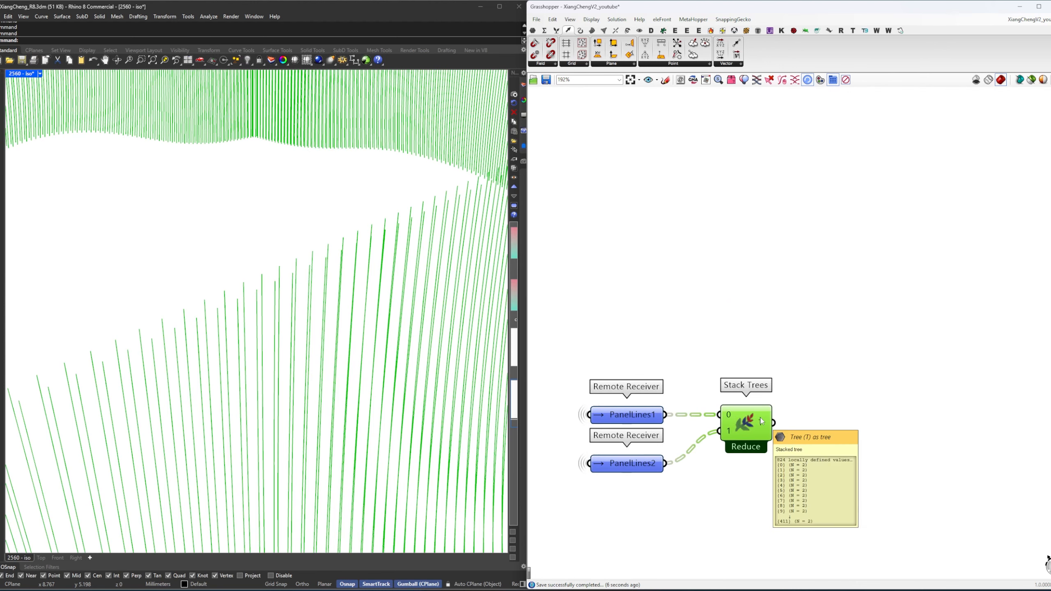
right_drag(762, 421, 778, 370)
double_click(817, 316)
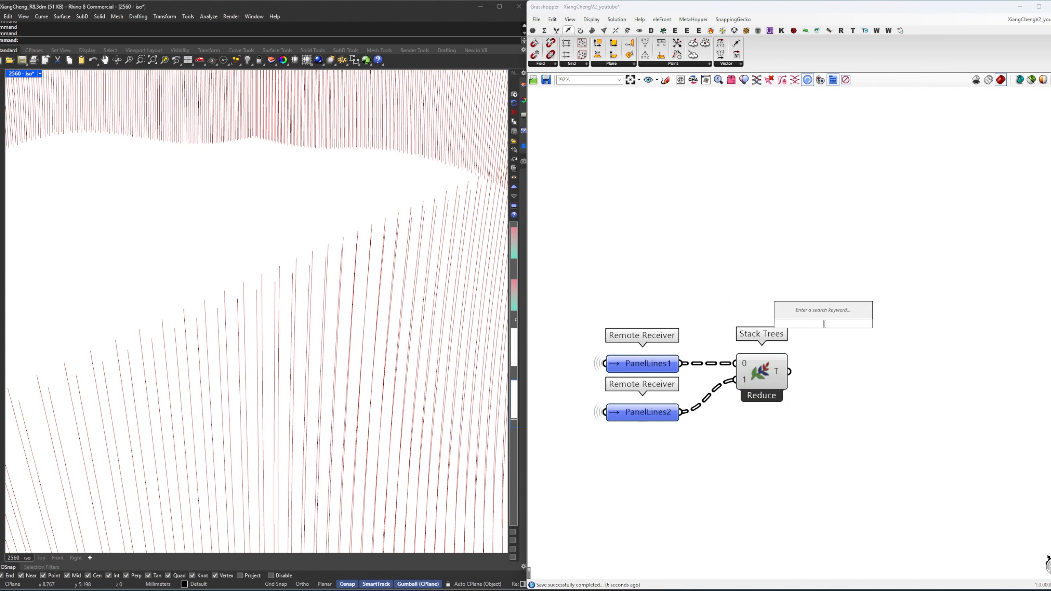
text(pv)
key(Return)
drag(815, 313, 910, 279)
drag(789, 372, 837, 293)
right_drag(878, 314, 779, 353)
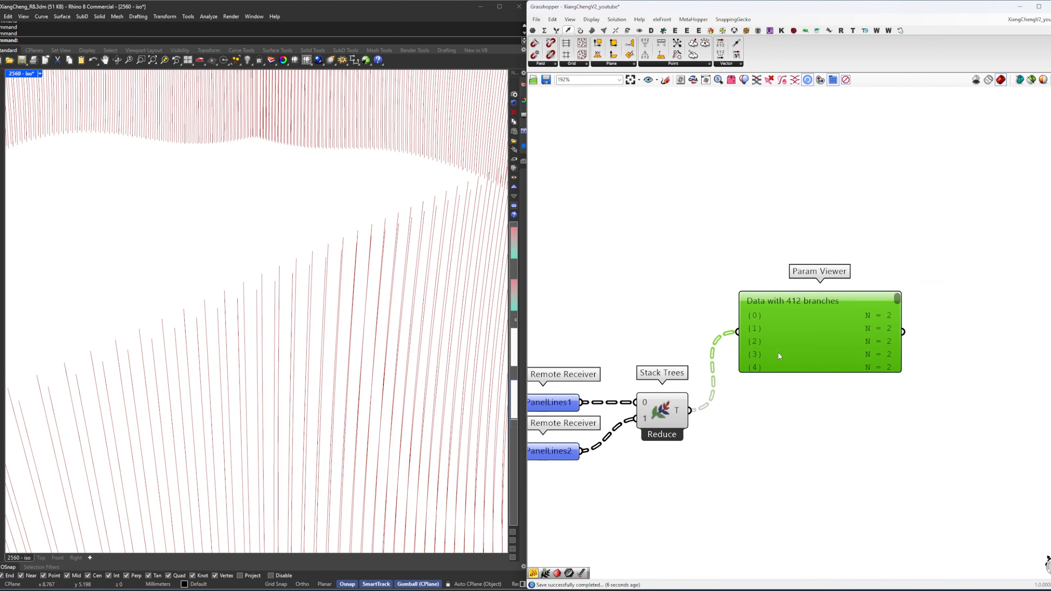
key(Delete)
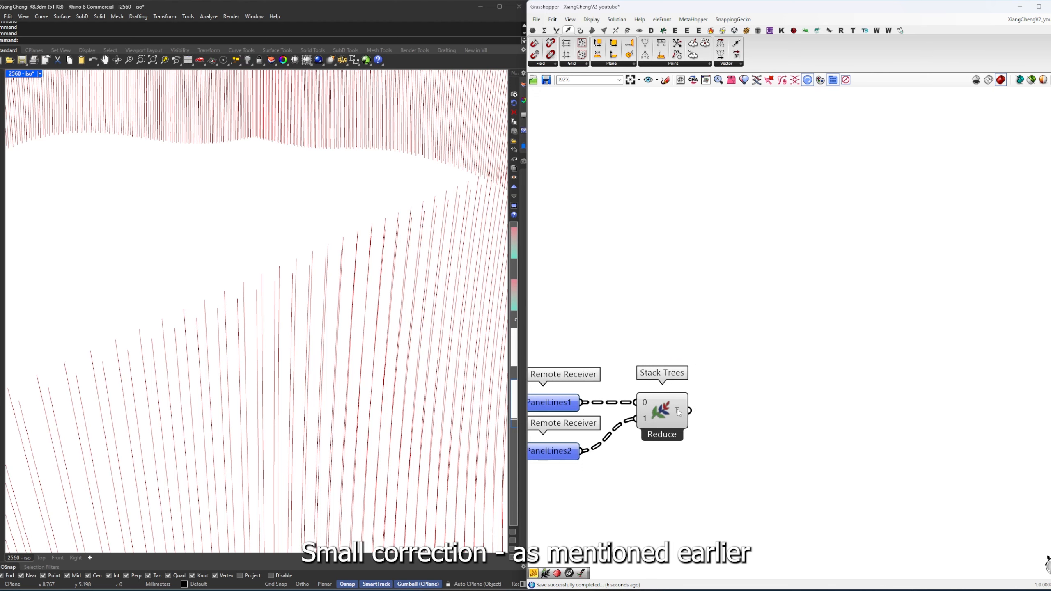
Add a List Item component, connect the Stack Trees output to its L input, and give it an extra +1 output.
click(676, 415)
double_click(771, 392)
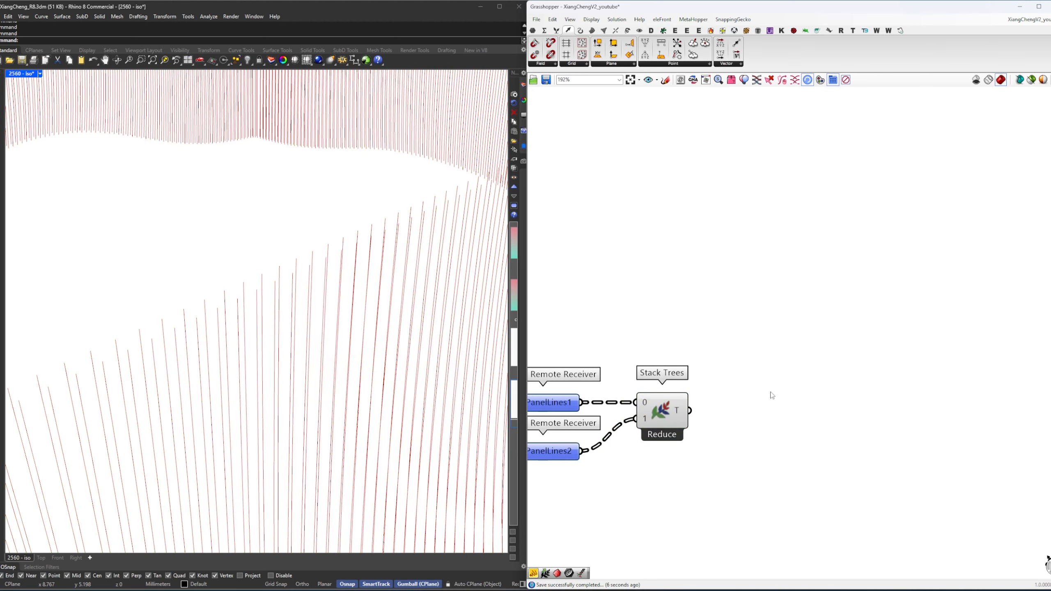
text(li)
click(755, 378)
drag(691, 409, 734, 414)
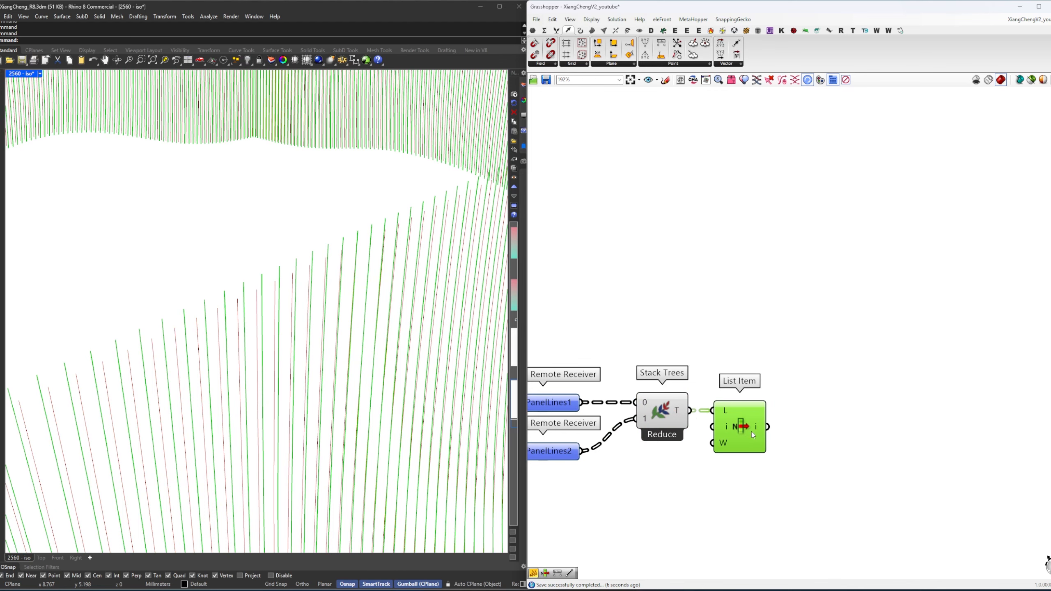
scroll(752, 439, up, 4)
scroll(658, 367, down, 2)
Add a Tween Curve component and connect List Item's i output to A and its +1 output to B.
double_click(855, 352)
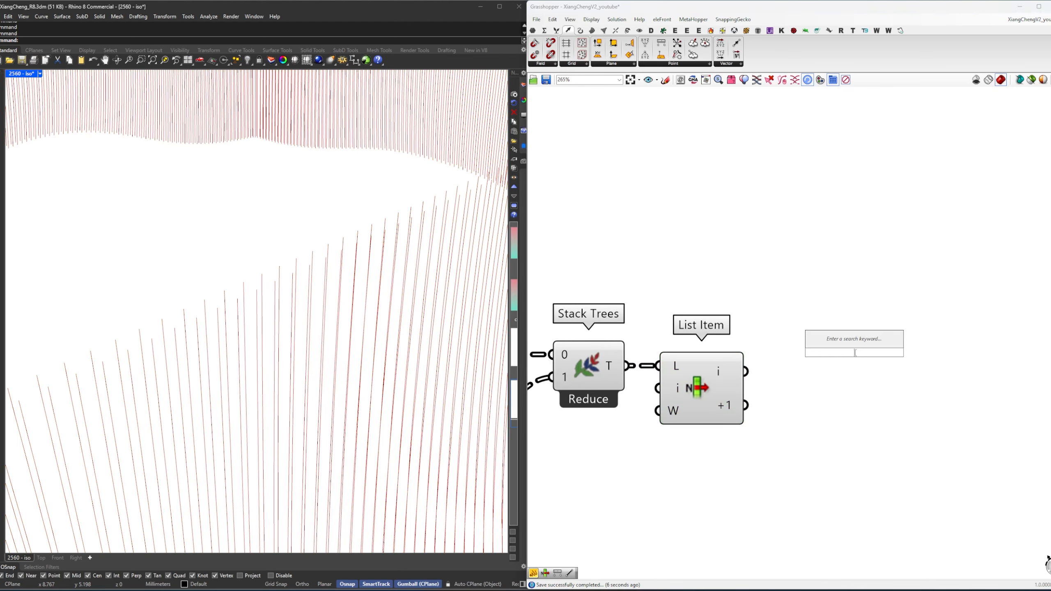
text(twee)
key(Return)
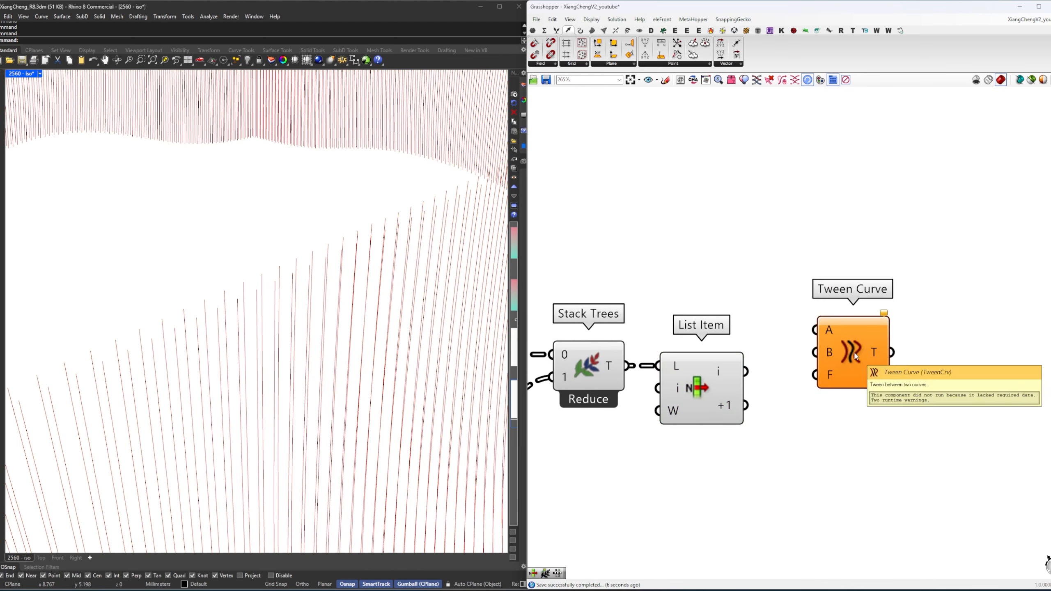
right_drag(731, 377, 680, 367)
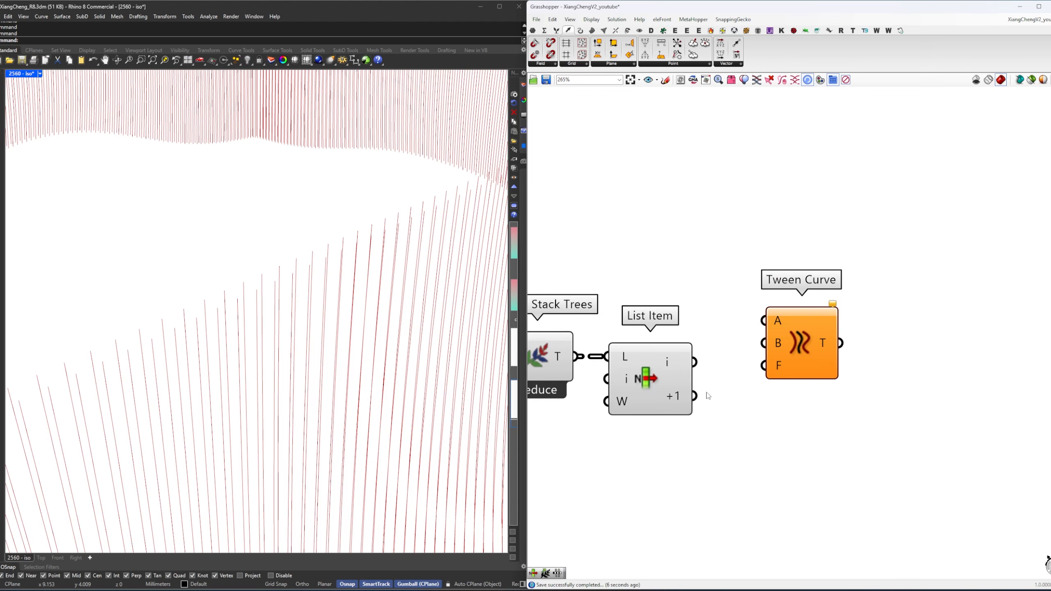
click(679, 393)
right_drag(696, 360, 618, 362)
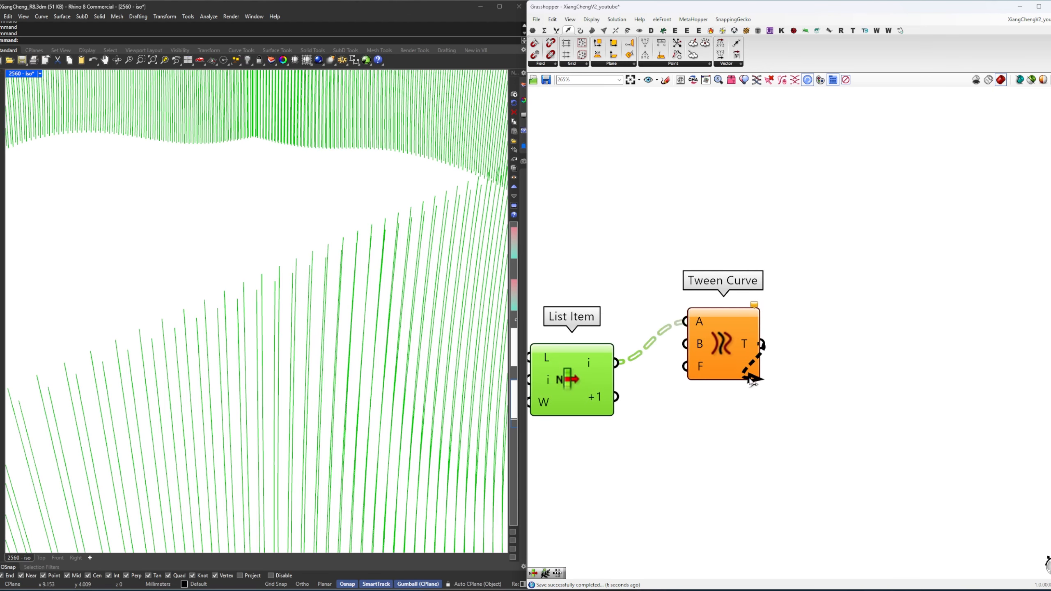
drag(739, 375, 739, 417)
drag(616, 397, 685, 386)
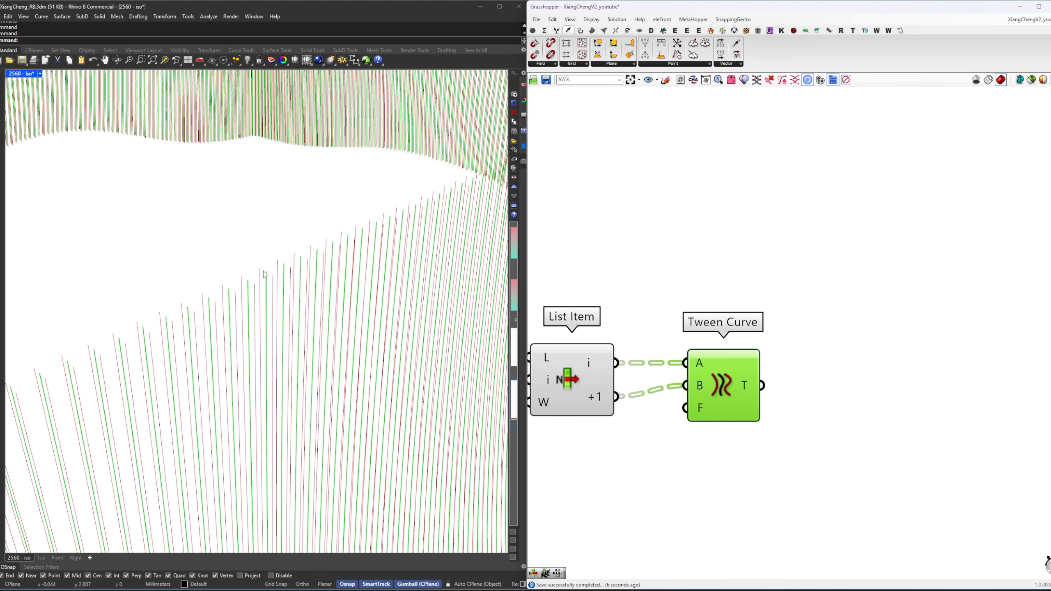
Compare the List Item and Tween Curve lines in the preview and move the Tween Curve component slightly down.
click(576, 371)
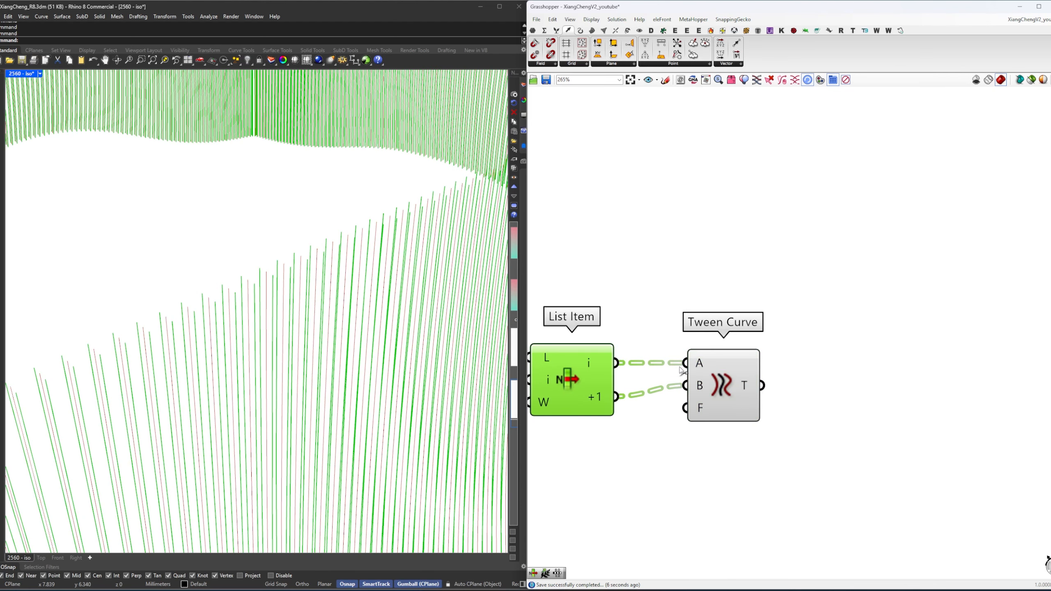
click(632, 305)
click(584, 373)
click(711, 379)
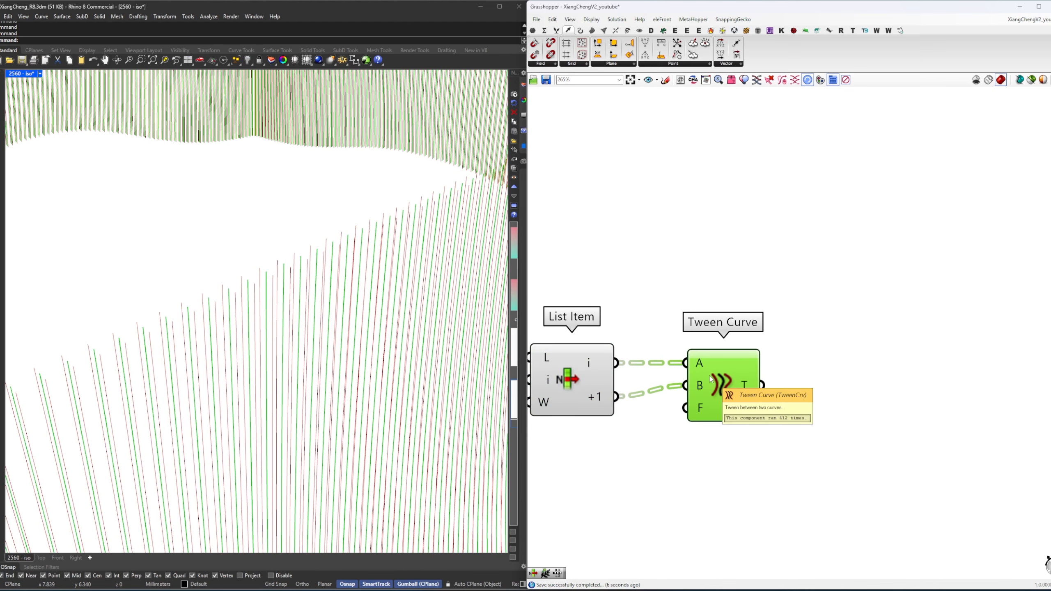
right_drag(711, 379, 689, 372)
drag(693, 376, 693, 387)
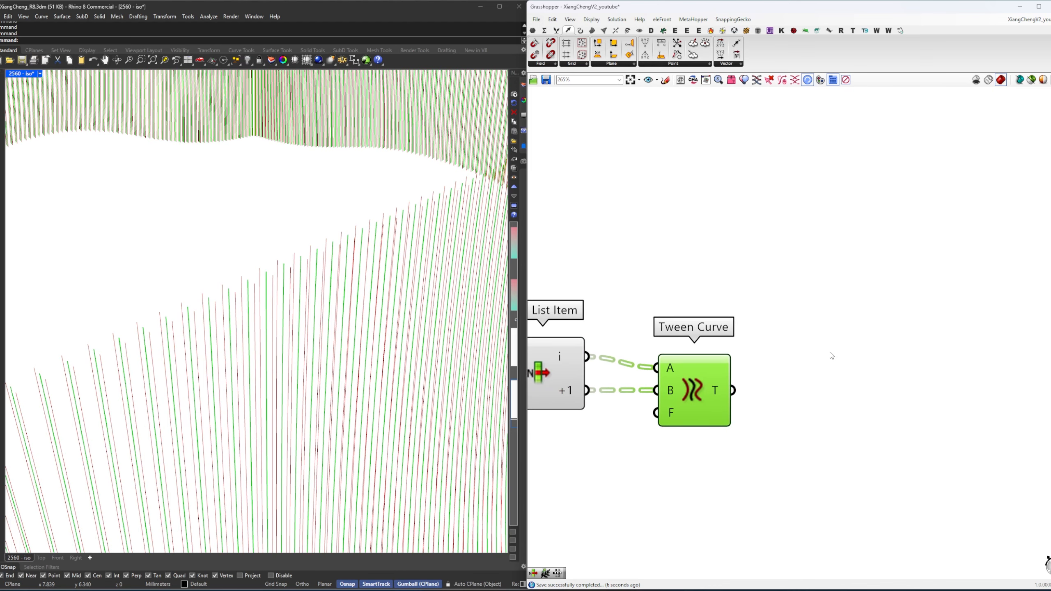
Add a Merge component and connect List Item's i output to D1, the Tween Curve output to D2, and the +1 output to D3.
double_click(820, 363)
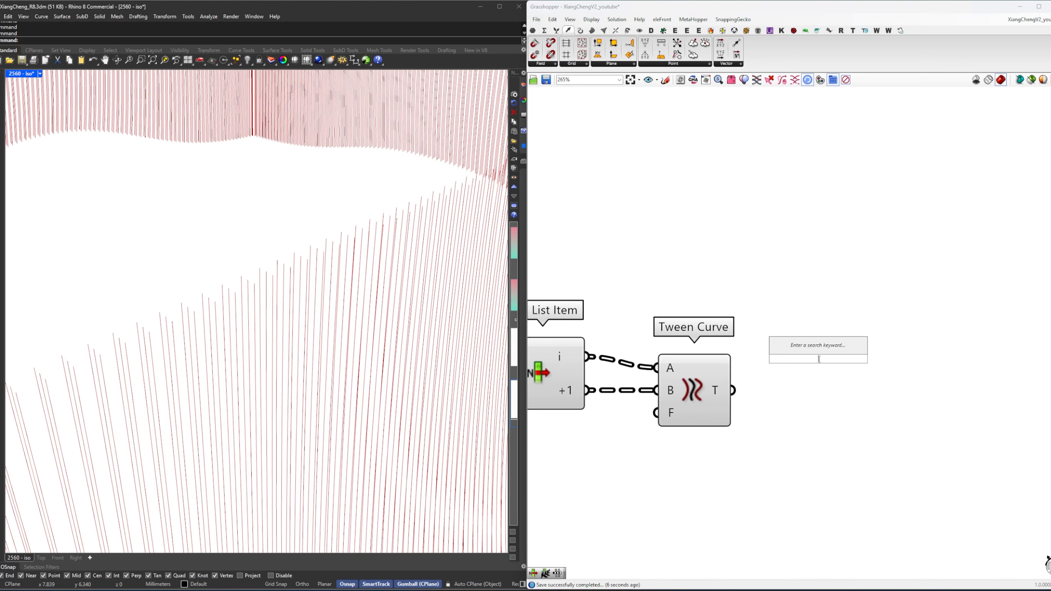
text(merge)
key(Return)
drag(816, 364, 837, 360)
drag(587, 356, 825, 383)
drag(699, 398, 833, 380)
click(757, 409)
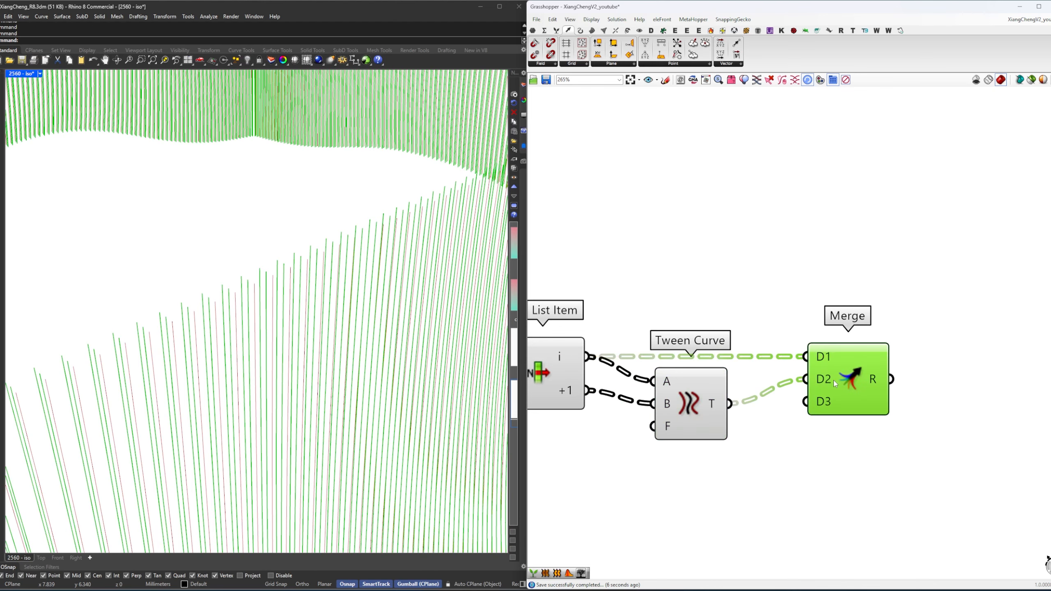
click(757, 454)
drag(634, 397, 805, 401)
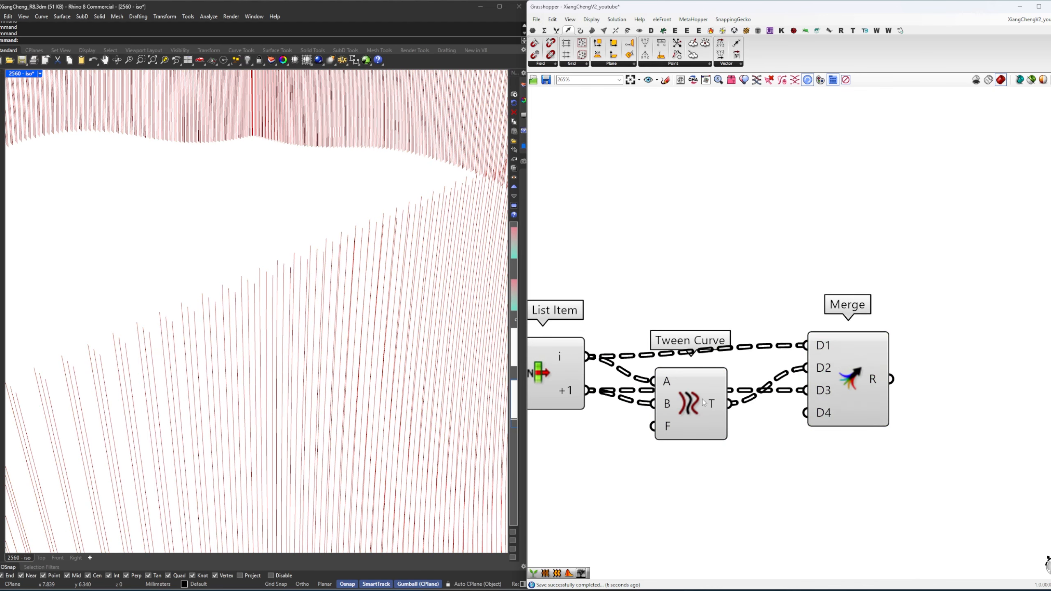
Move Tween Curve below the wires between List Item and Merge, and align Merge's D1 input with List Item's i output.
drag(702, 399, 690, 482)
click(853, 372)
drag(851, 369, 839, 381)
click(773, 443)
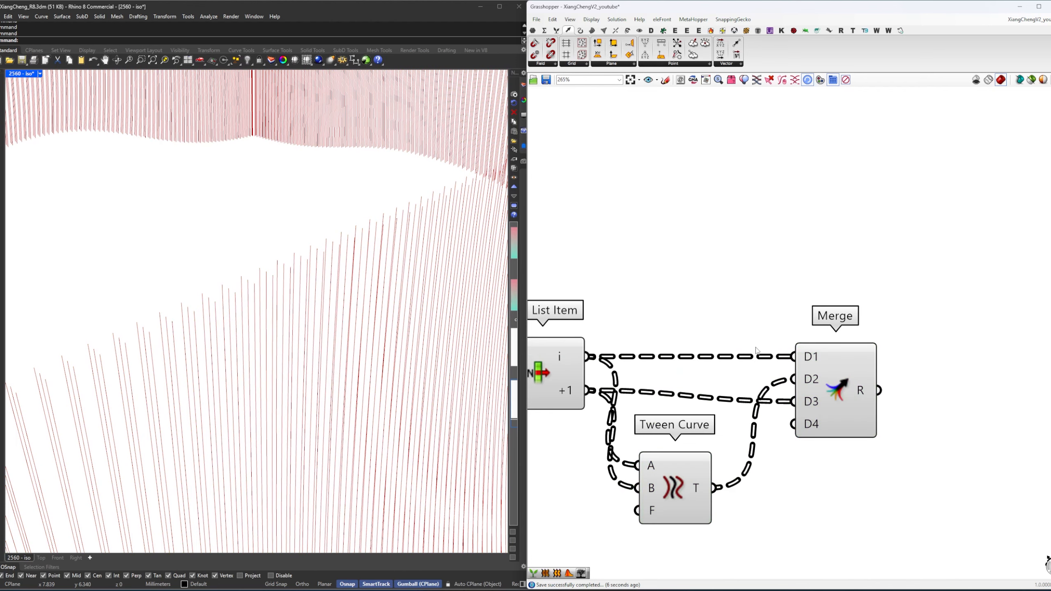
drag(656, 491, 659, 477)
click(724, 412)
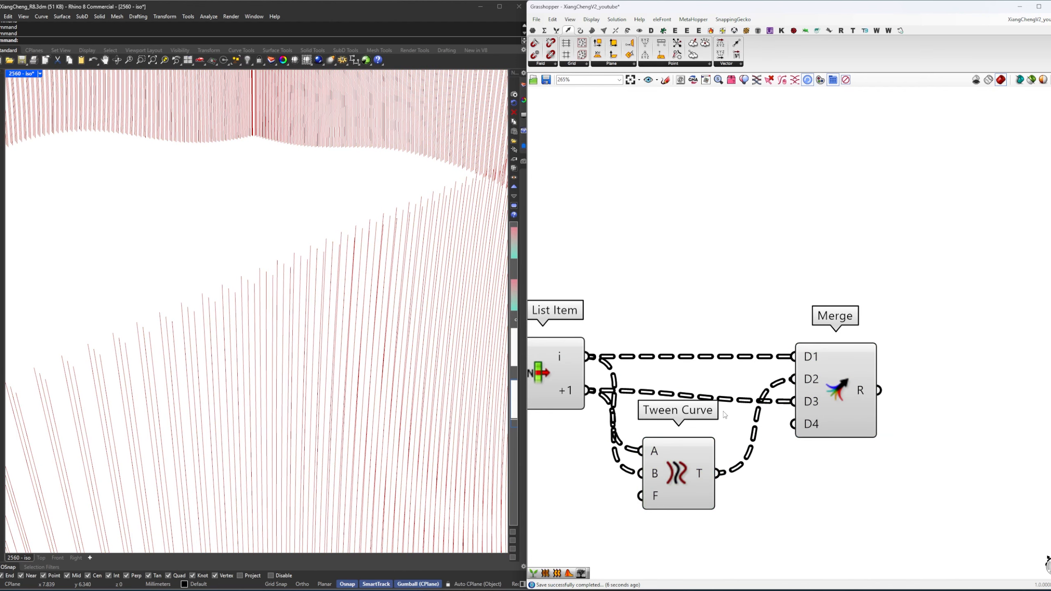
Switch to the finished XiangChengV2 definition, examine the components following its Merge, and return to XiangChengV2_youtube.
click(1007, 20)
click(1010, 102)
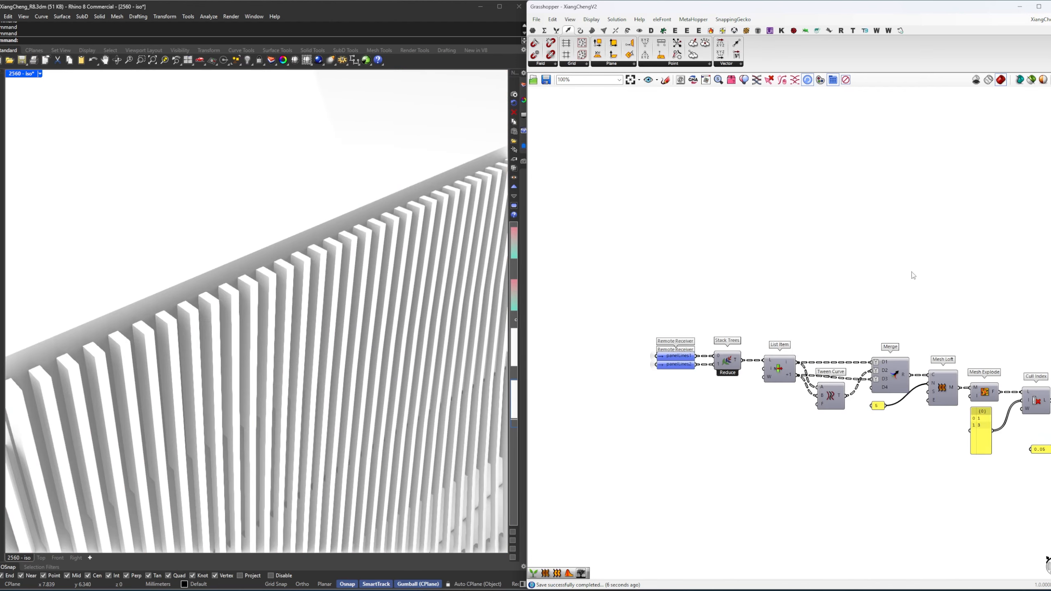
right_drag(930, 382, 836, 361)
click(1033, 20)
click(1019, 137)
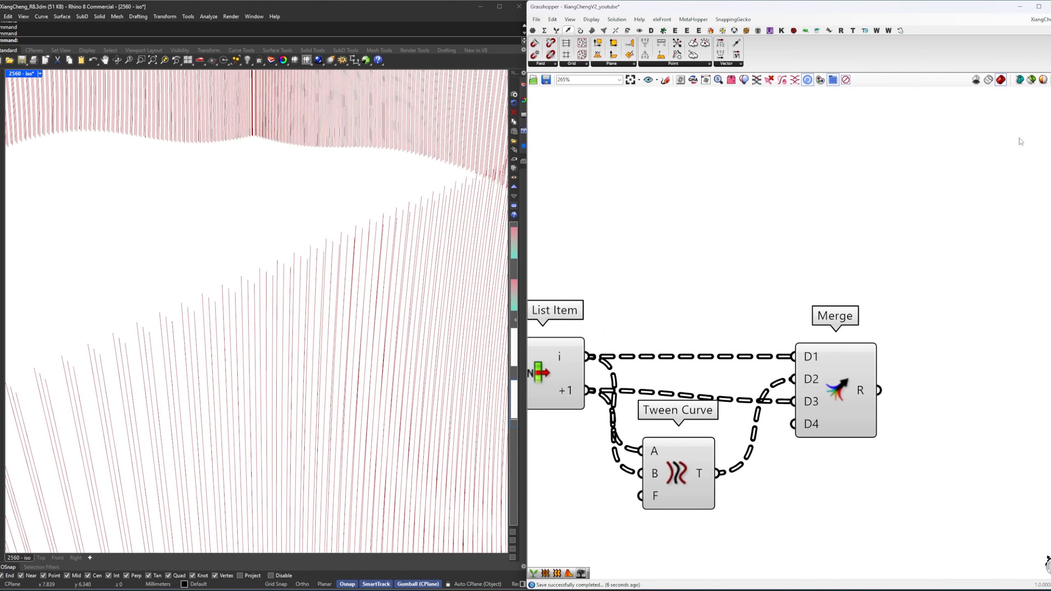
Add a Mesh Loft component beside Merge, connect the Merge result to its C input, and inspect the lofted fins.
right_drag(820, 378, 753, 364)
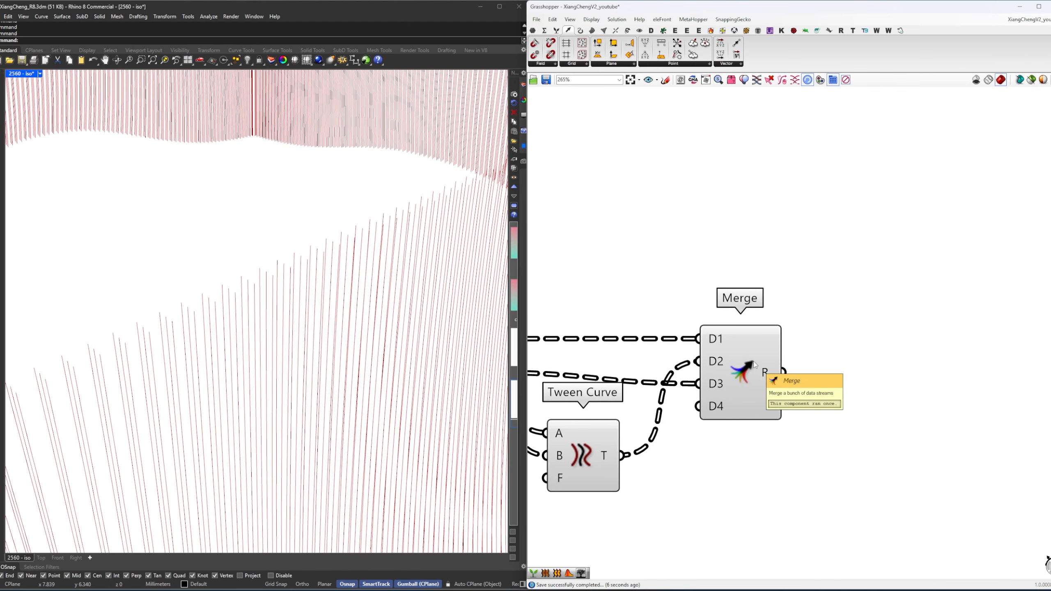
double_click(857, 360)
text(mesh lof)
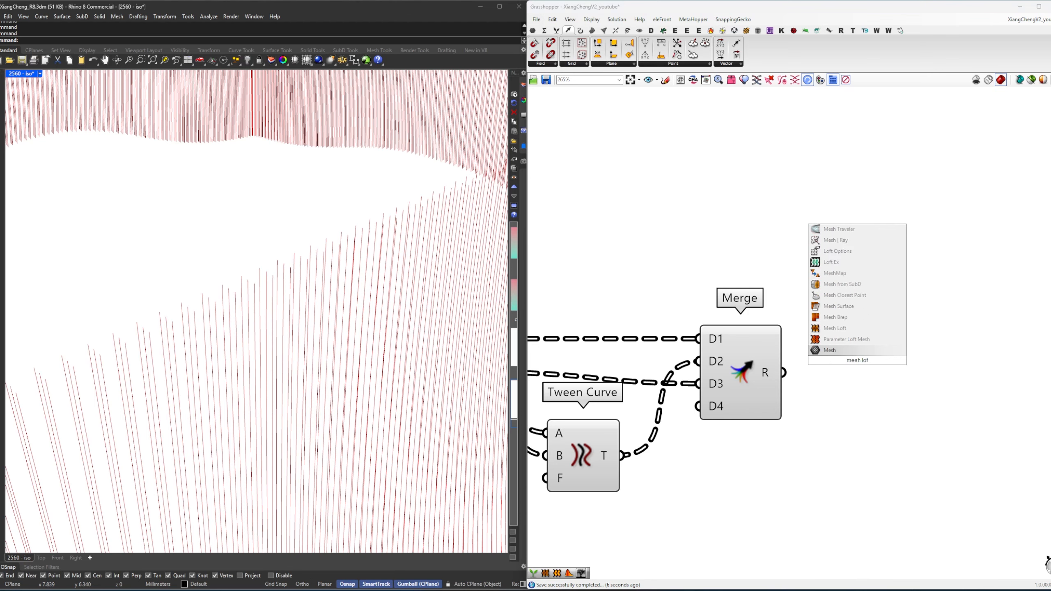
click(835, 328)
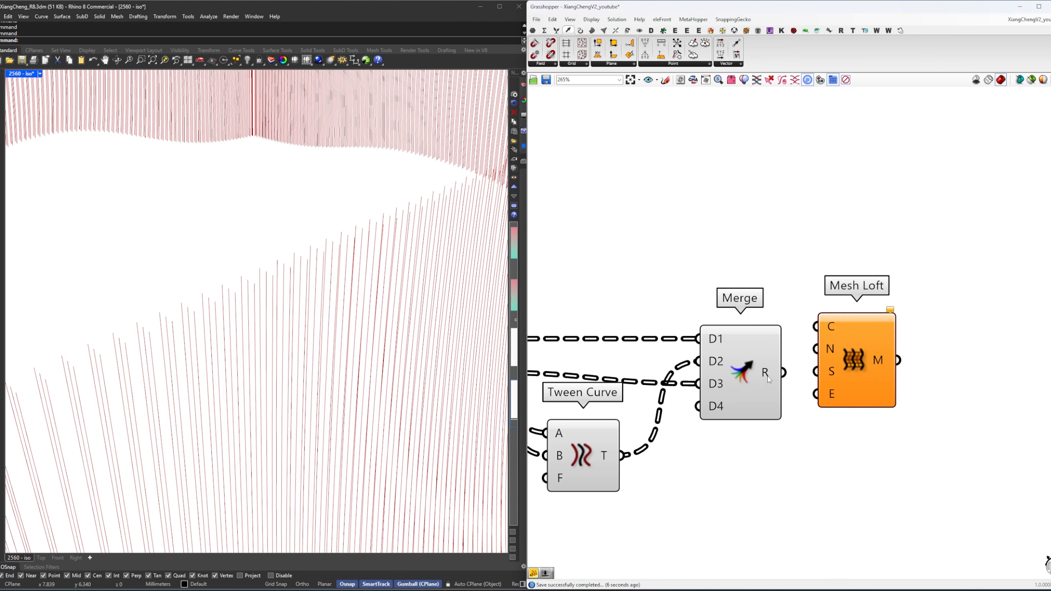
drag(784, 373, 884, 386)
shift+right_drag(295, 389, 315, 314)
click(860, 269)
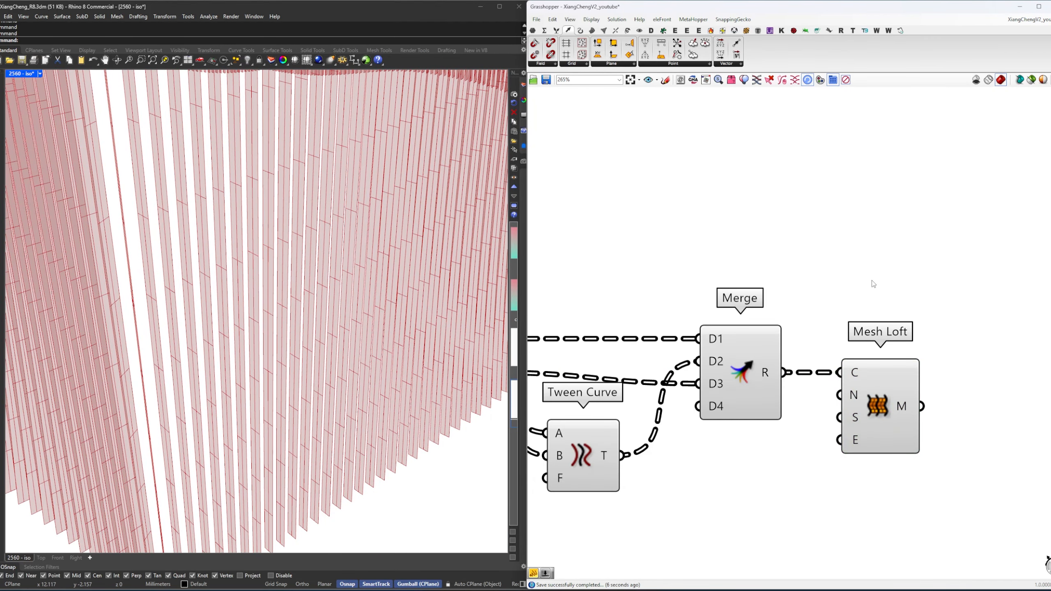
Turn off the preview of the List Item, Tween Curve and Merge components, leaving Mesh Loft's preview on.
click(883, 391)
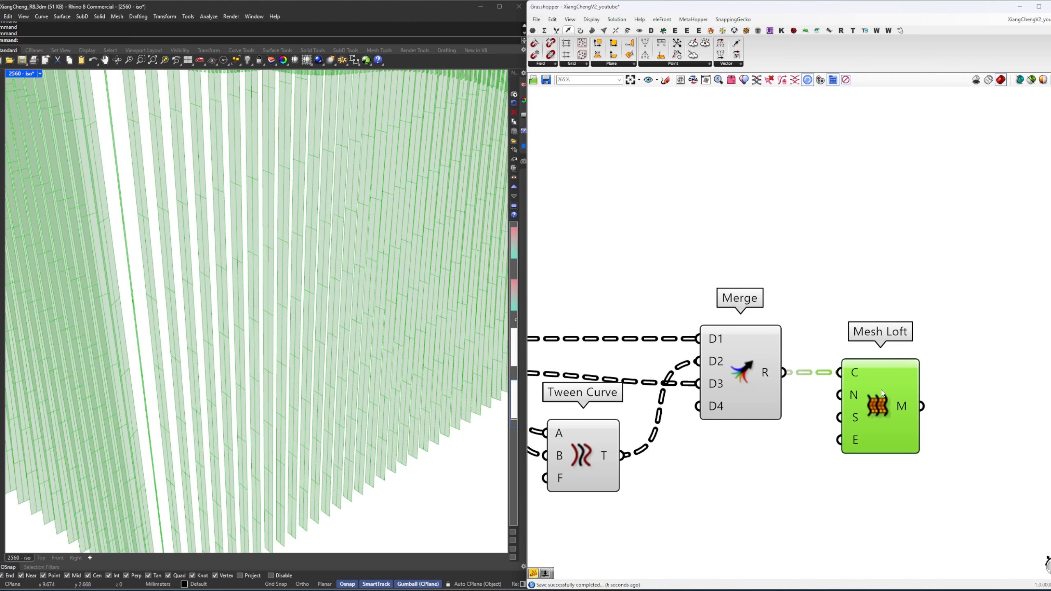
click(799, 258)
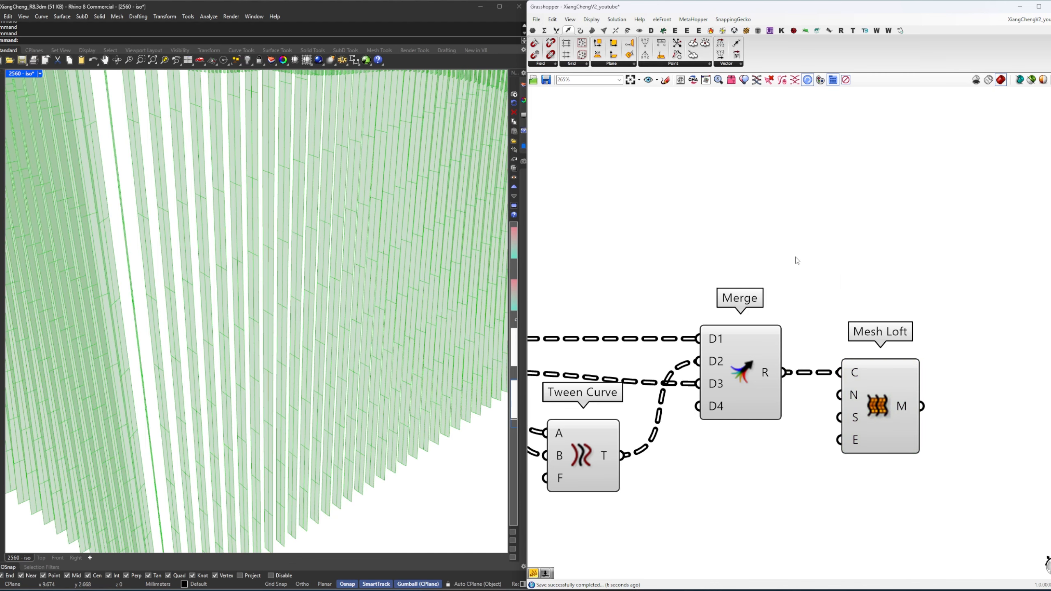
scroll(810, 301, down, 3)
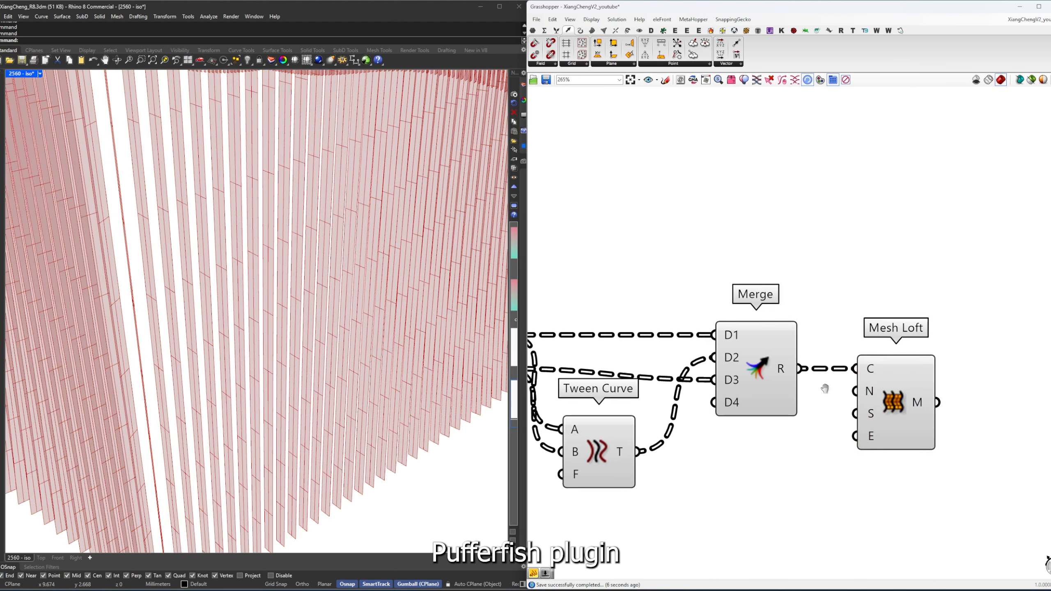
drag(962, 455, 621, 274)
right_click(621, 274)
click(632, 283)
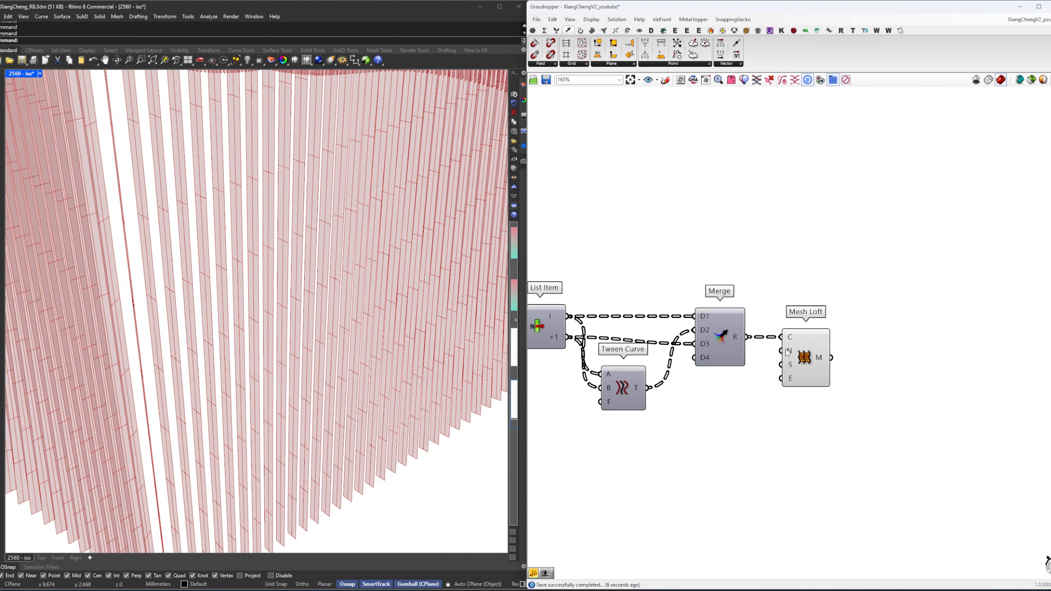
Add a panel with the value 5, connect it to Mesh Loft's N input, and inspect the lofted fins.
mouse_move(788, 352)
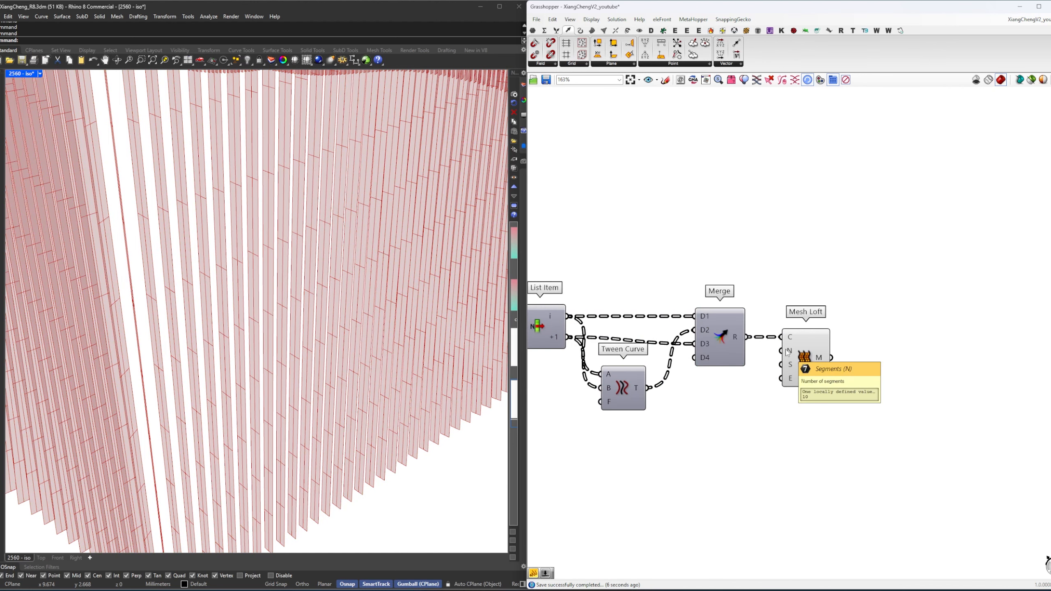
double_click(732, 401)
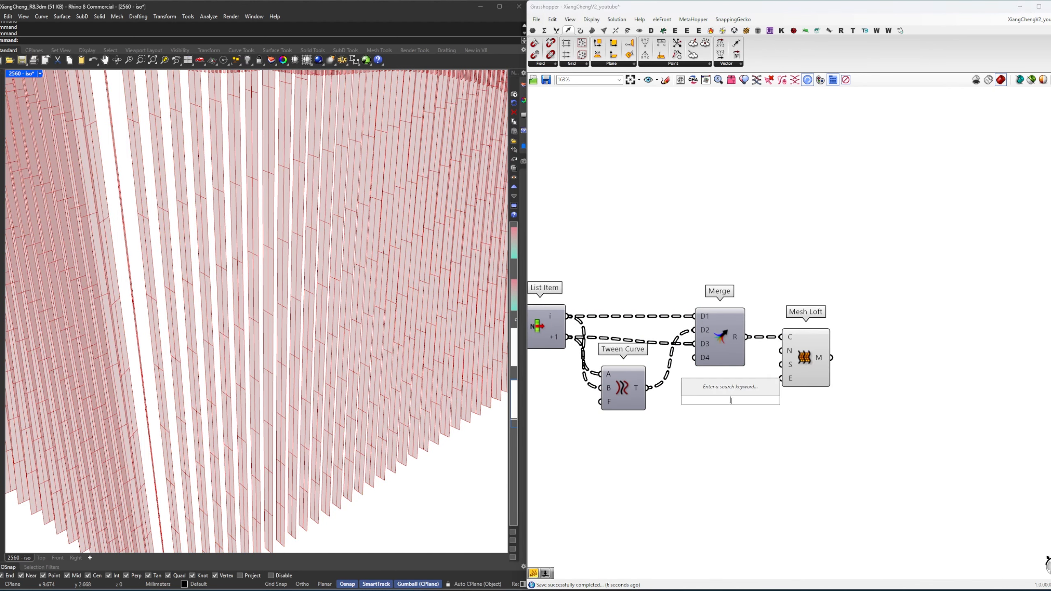
text(5)
key(Return)
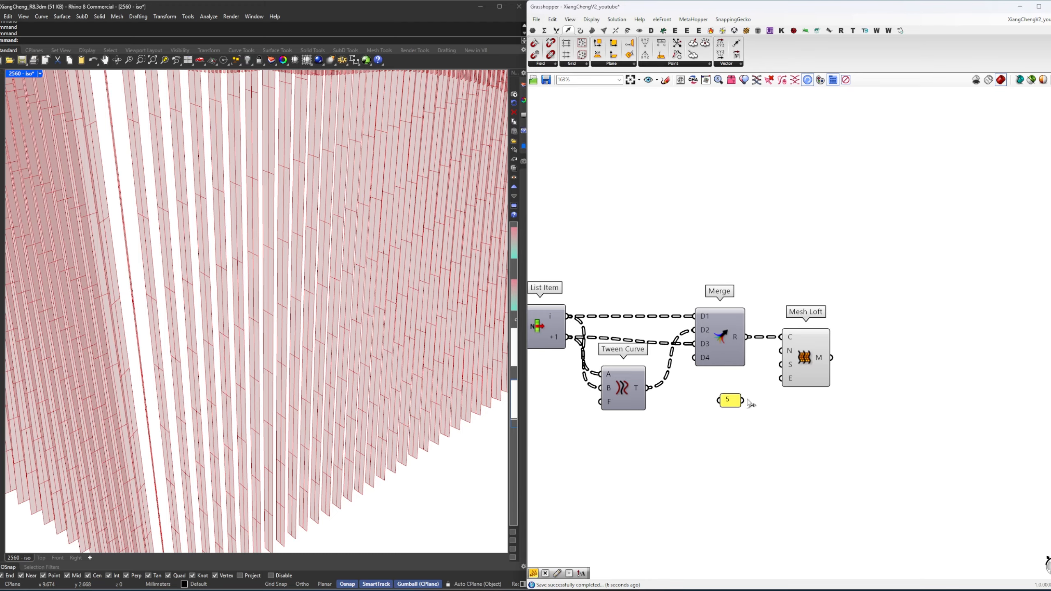
drag(743, 400, 780, 351)
scroll(310, 323, down, 7)
right_drag(311, 323, 327, 341)
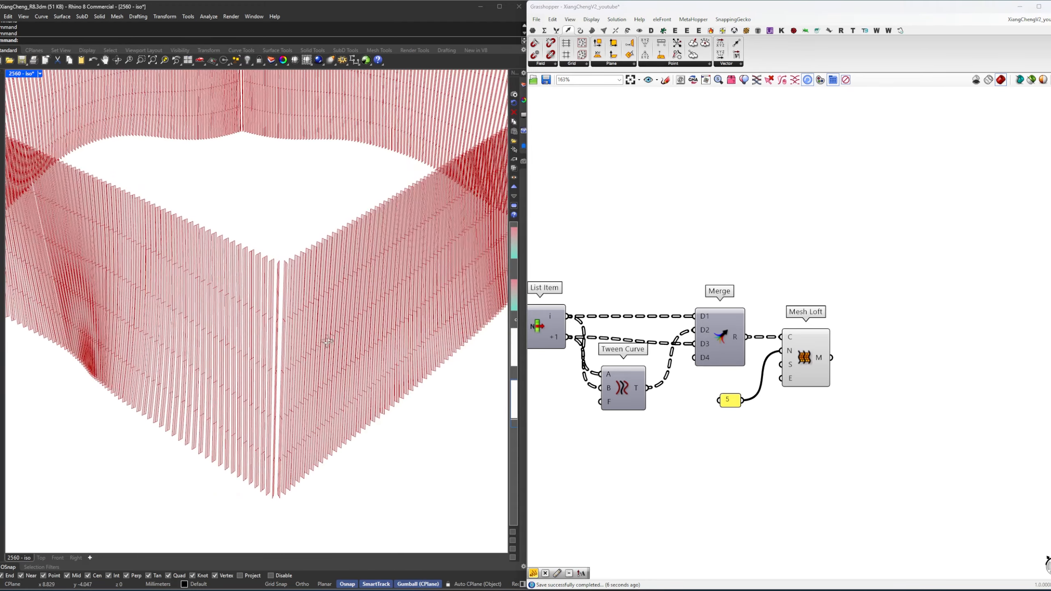
scroll(339, 436, up, 9)
mouse_move(338, 435)
right_down()
mouse_move(272, 334)
mouse_move(260, 306)
mouse_move(277, 311)
mouse_move(275, 285)
mouse_move(263, 385)
mouse_move(256, 375)
right_up()
scroll(268, 390, up, 5)
scroll(283, 357, down, 6)
Add a Cull Index component after Mesh Loft and connect the M output to its L input.
right_drag(903, 385, 797, 383)
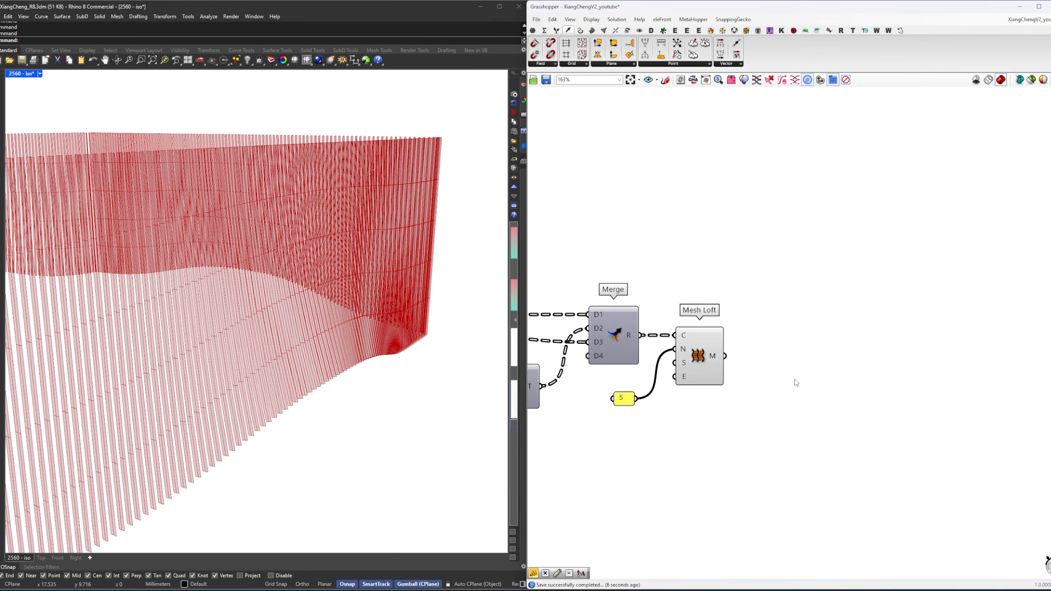
double_click(811, 375)
text(cull index)
key(Return)
drag(725, 356, 780, 356)
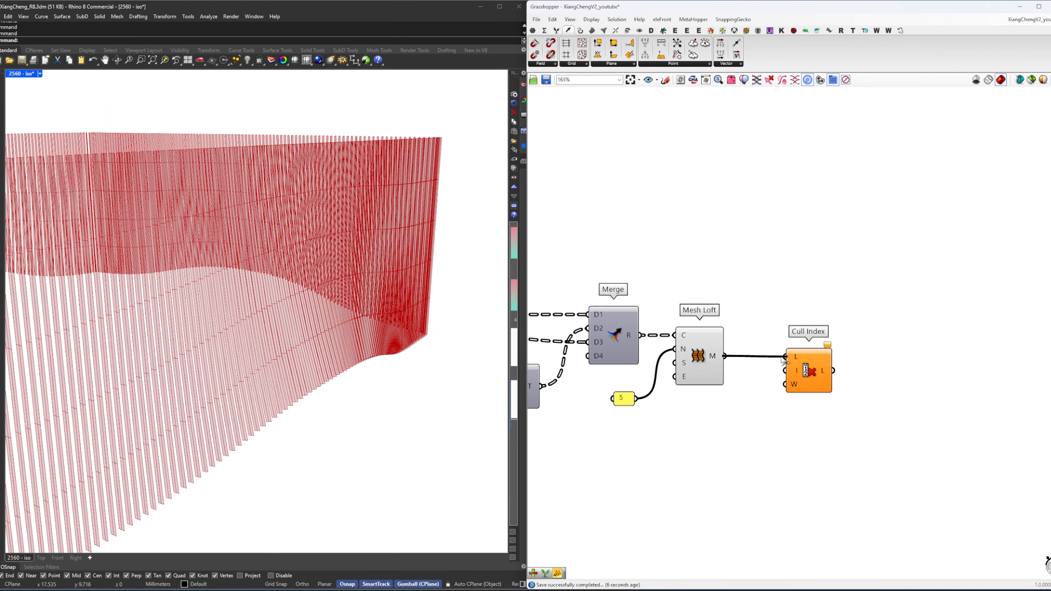
Check Mesh Loft's calculation time in the component profiler and move the profiler window over the Rhino viewport.
click(708, 357)
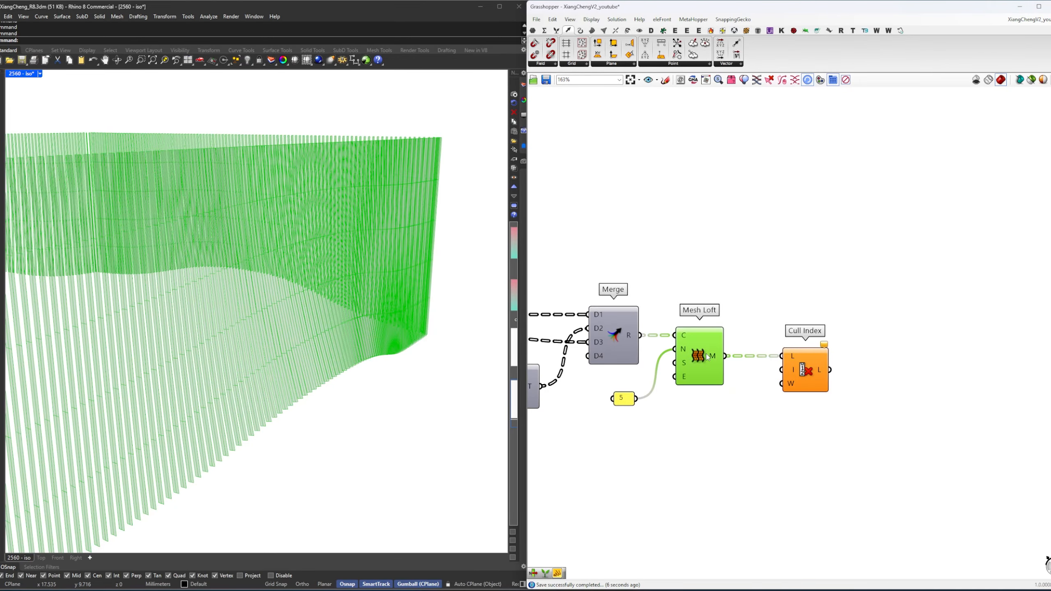
click(719, 80)
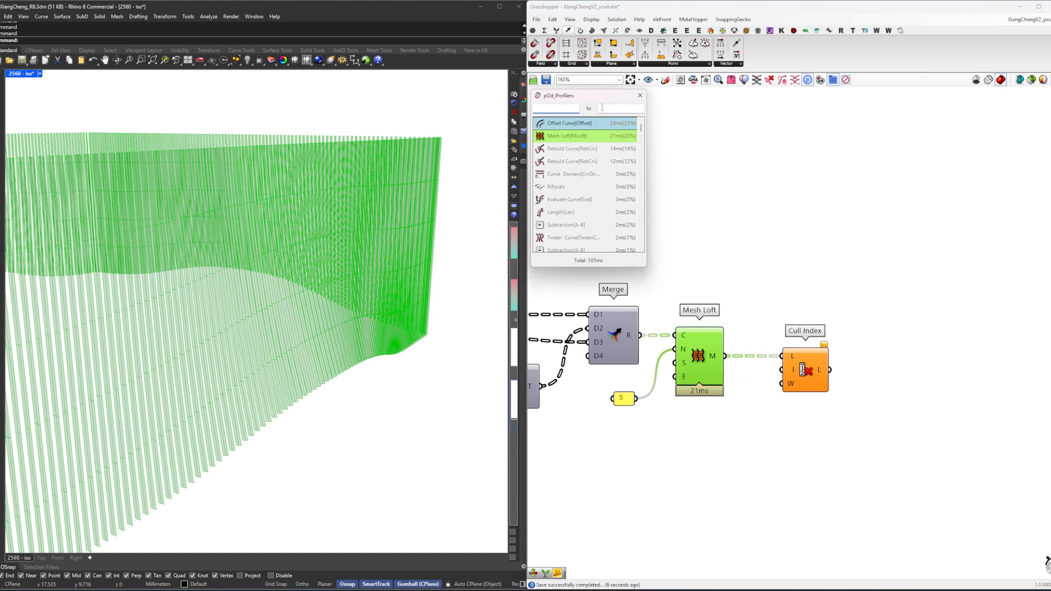
drag(600, 96, 480, 413)
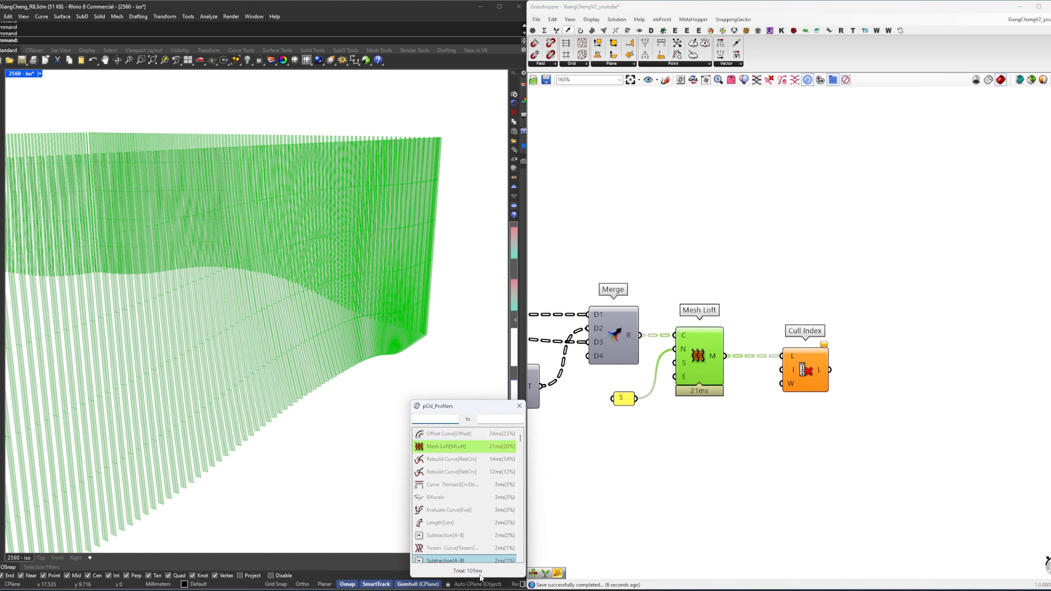
click(657, 425)
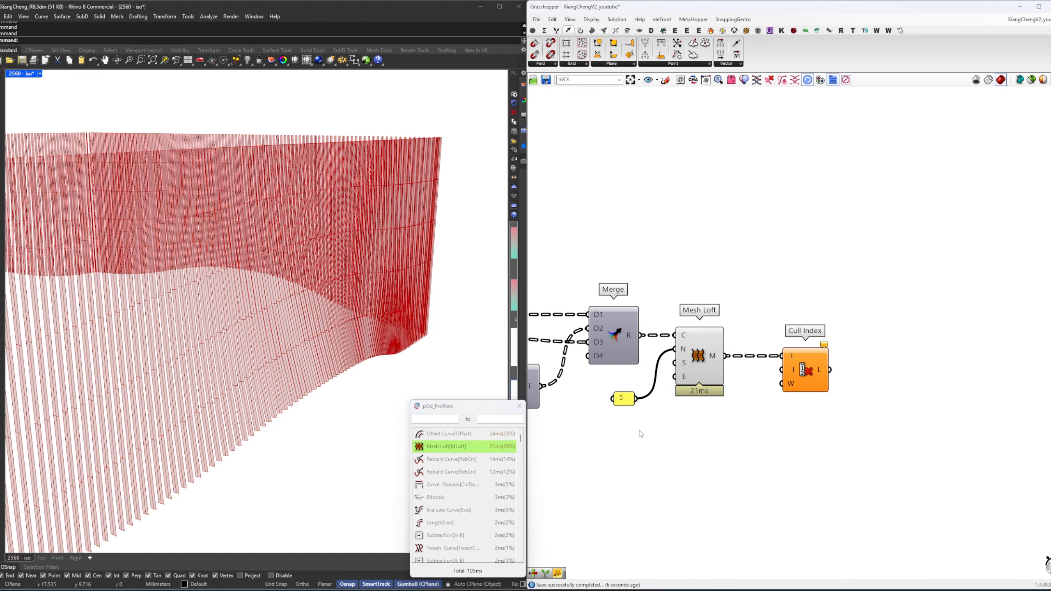
Add a panel above Cull Index containing the values 1 and 3 on separate lines.
right_drag(746, 407, 731, 414)
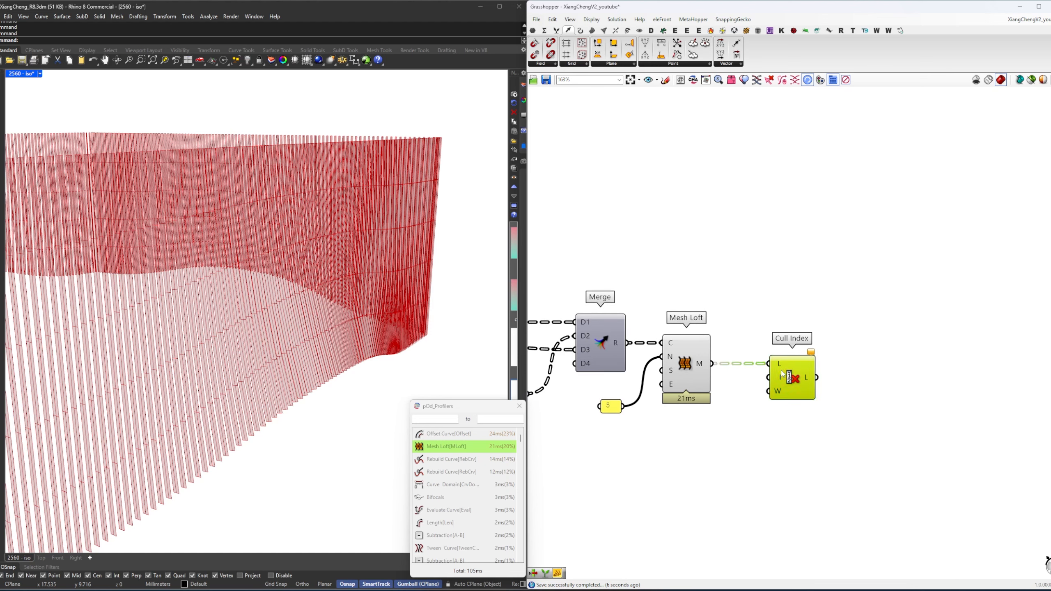
double_click(747, 301)
text(1)
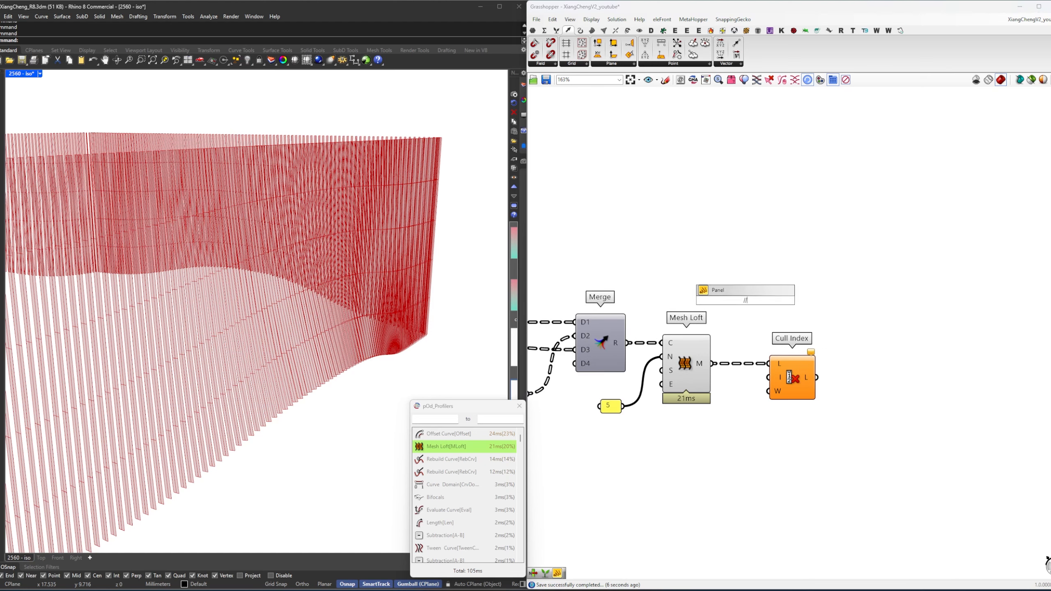
key(Return)
double_click(741, 298)
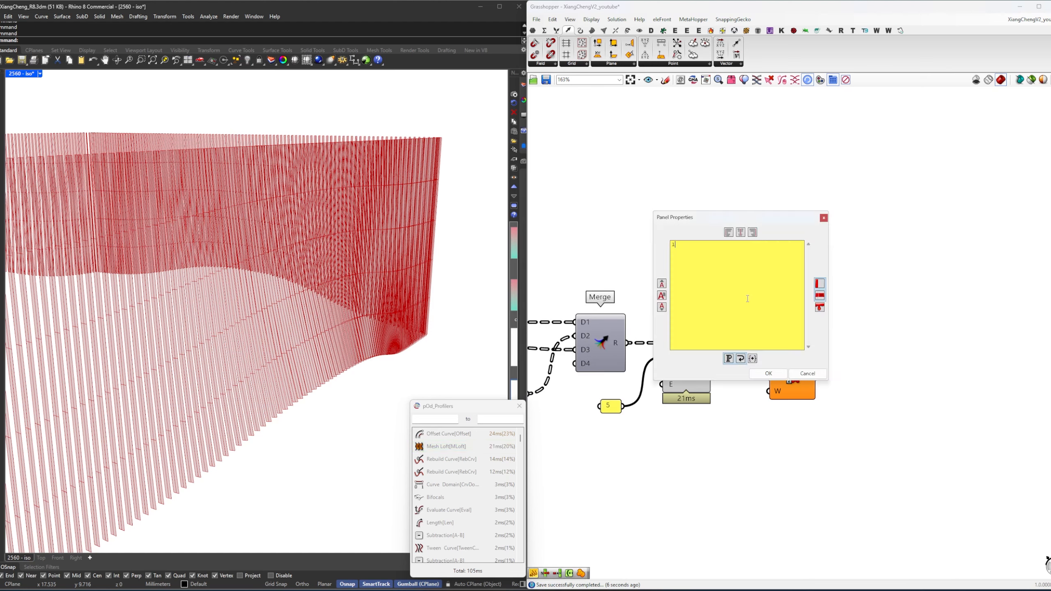
click(768, 373)
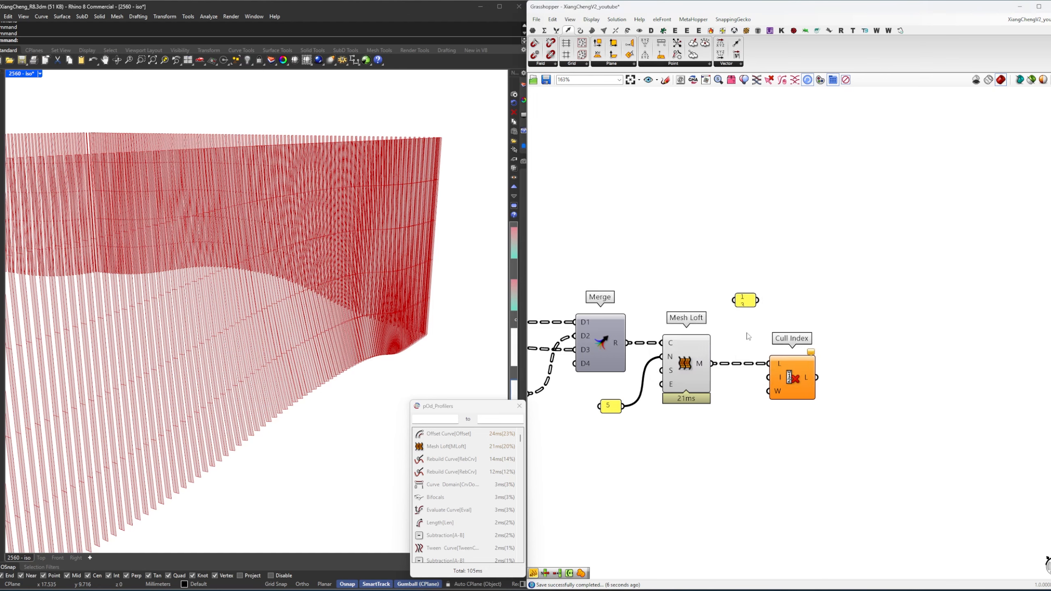
Make the panel output 1 and 3 as separate items, place it above Mesh Loft, and connect it to Cull Index's I input.
drag(742, 305, 744, 312)
right_drag(751, 309, 756, 311)
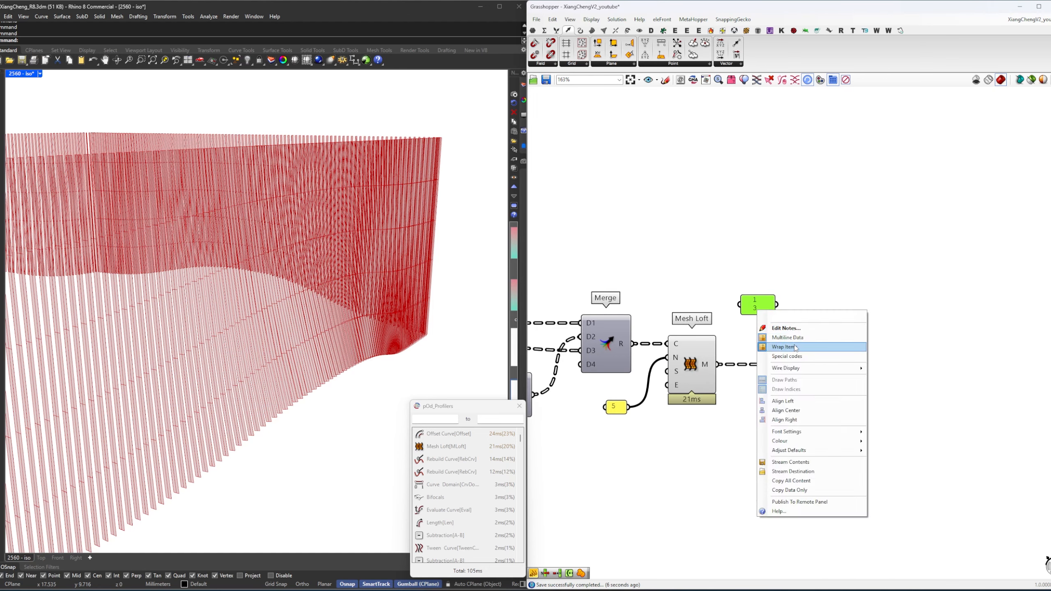
click(772, 345)
drag(765, 315, 775, 378)
click(784, 293)
click(798, 380)
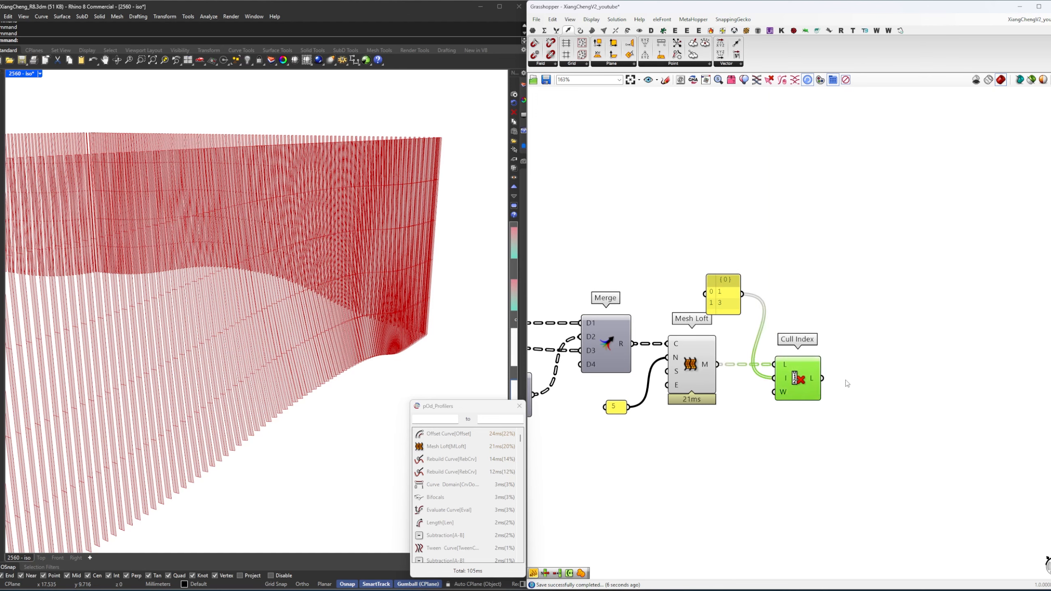
Check the list data reaching Cull Index, and move Cull Index and its panel farther away from Mesh Loft.
right_drag(847, 384, 786, 384)
click(777, 379)
mouse_move(723, 366)
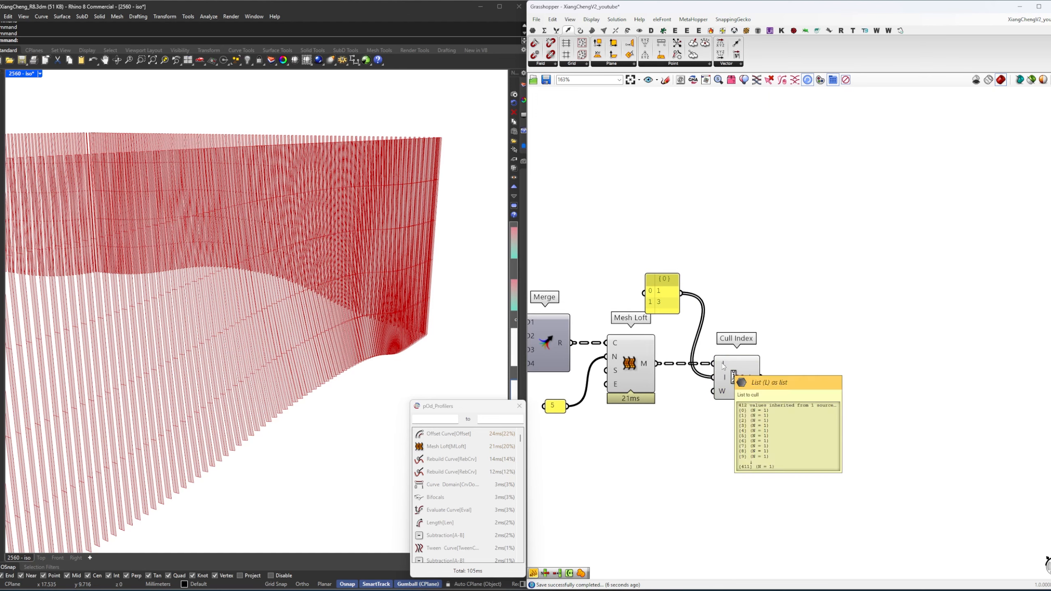
click(637, 366)
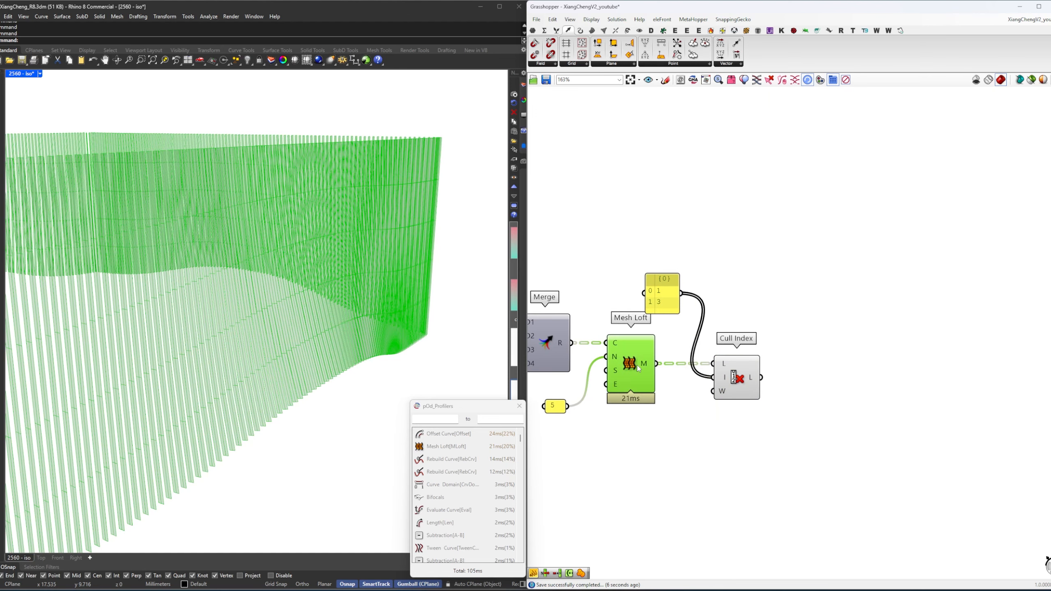
right_drag(753, 296, 756, 297)
click(756, 297)
drag(803, 422, 847, 281)
Add a Mesh Explode component between Mesh Loft and Cull Index and connect Mesh Loft's output to its M input.
double_click(754, 408)
text(mesh eplx)
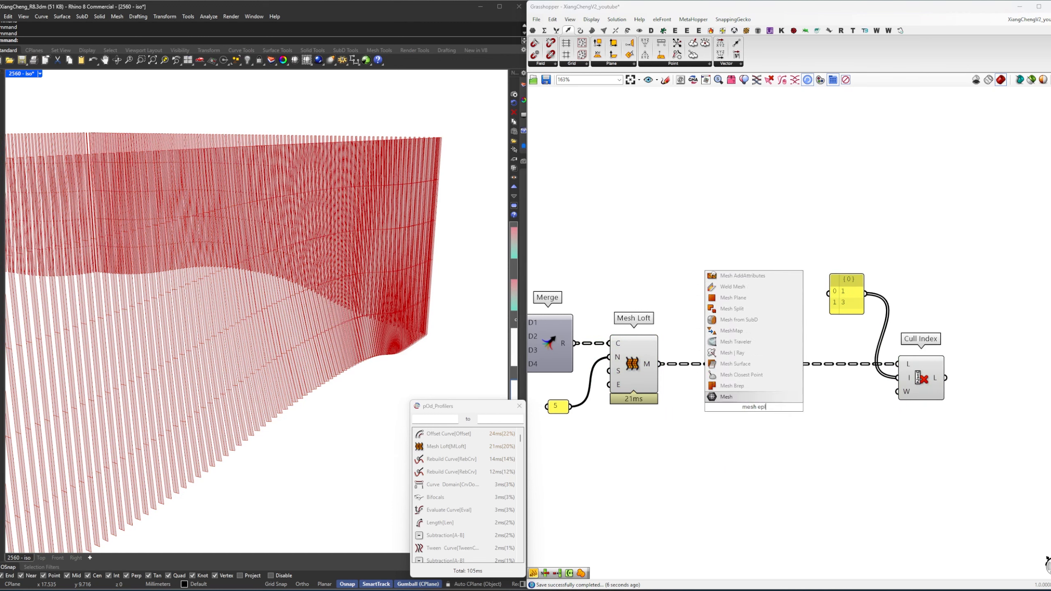
key(Return)
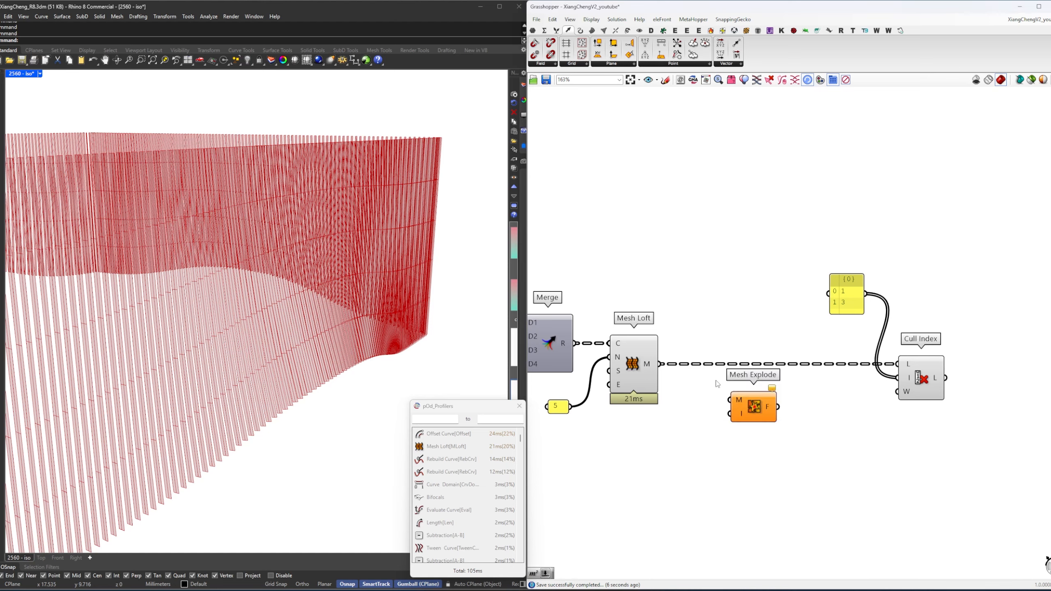
drag(661, 366, 792, 440)
Examine Mesh Explode's output data structure with a temporary Param Viewer, compare it with the fins, and delete the viewer.
click(792, 441)
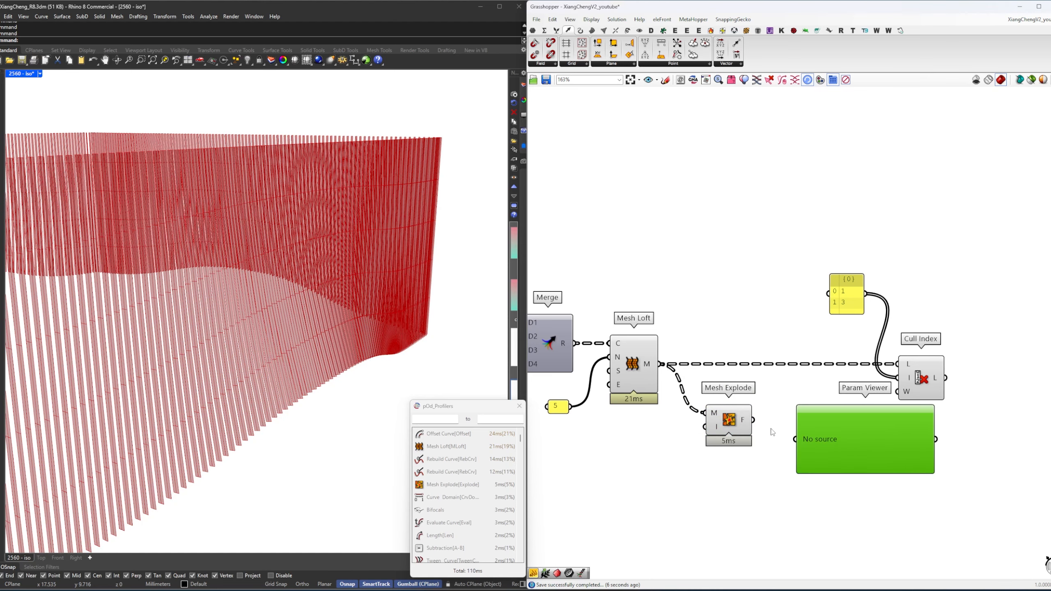
scroll(810, 371, up, 3)
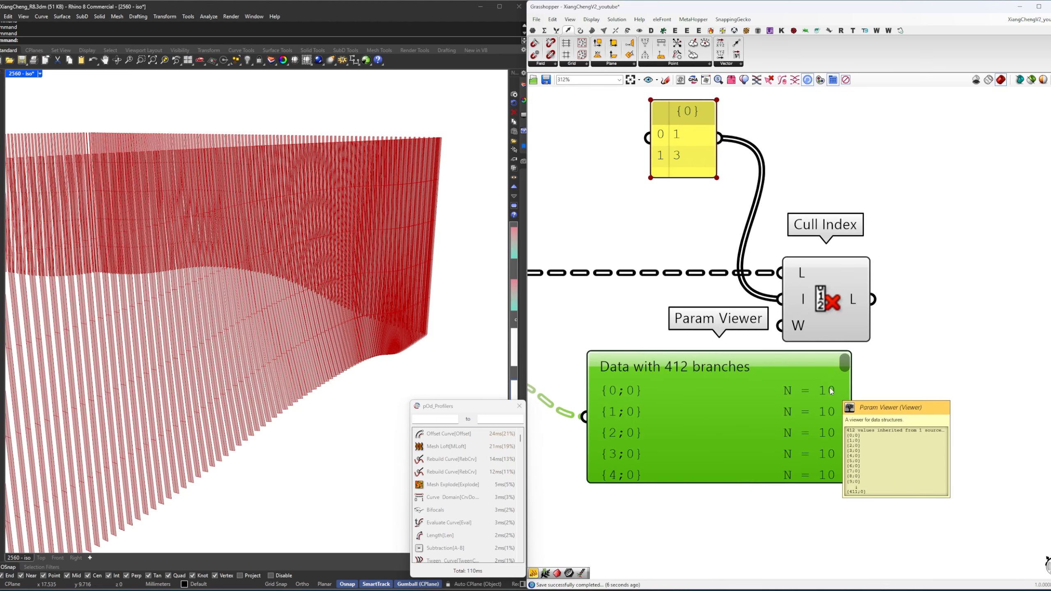
scroll(294, 395, up, 2)
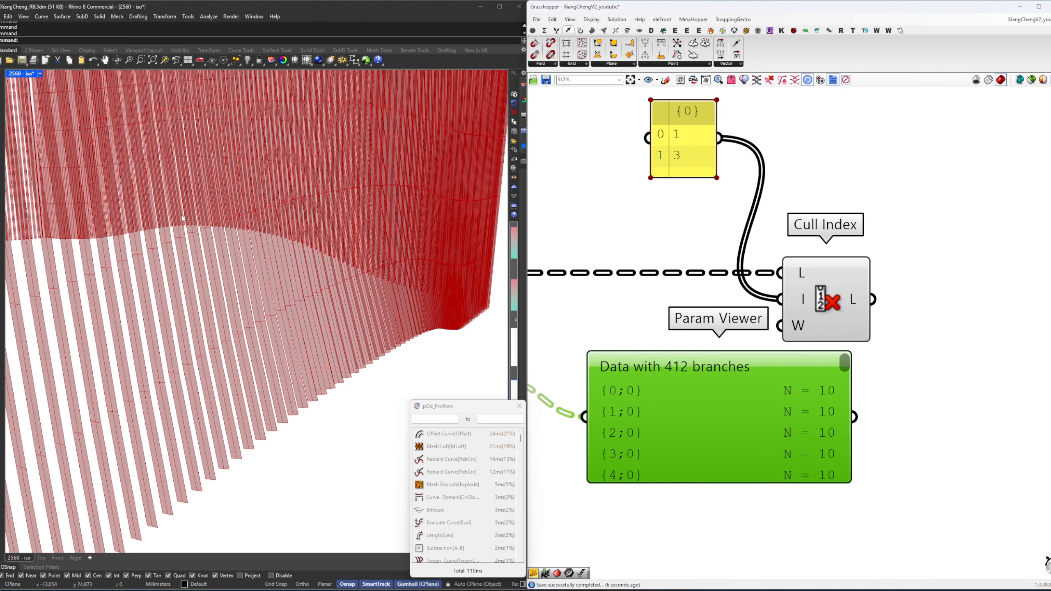
scroll(700, 455, down, 4)
key(Delete)
Connect Mesh Explode's F output to Cull Index's L input and move Mesh Explode up between the two components.
right_drag(669, 429, 742, 436)
scroll(680, 422, up, 1)
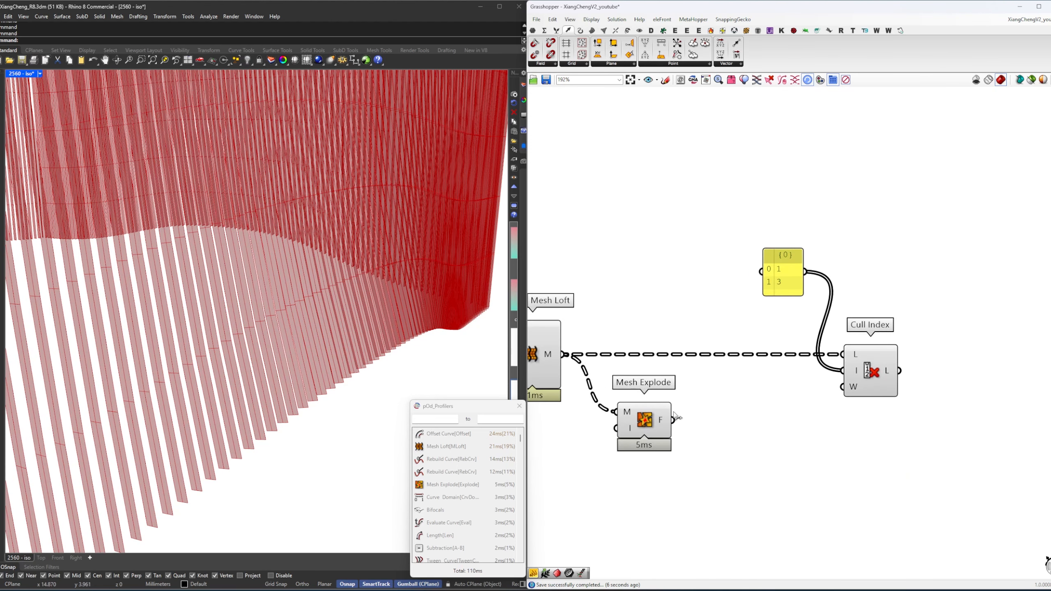
drag(673, 420, 847, 350)
drag(644, 431, 638, 374)
Turn off the preview of Mesh Loft and Mesh Explode so only the culled mesh faces display.
right_drag(677, 418, 891, 452)
scroll(892, 452, down, 2)
drag(901, 459, 672, 321)
right_click(677, 318)
click(693, 331)
click(689, 331)
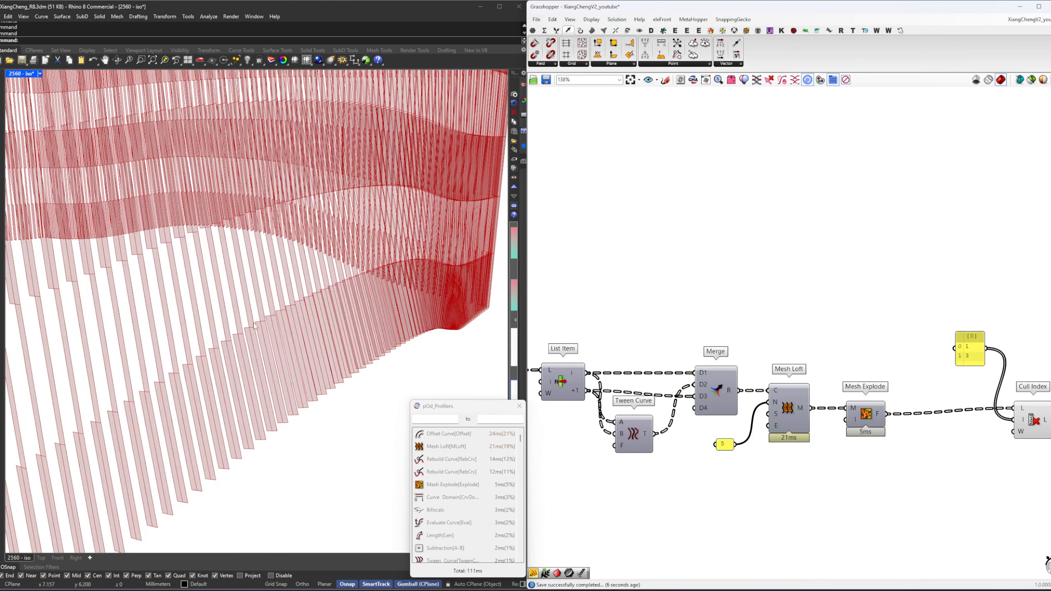
Inspect the culled facade from several angles and compare it with the ArchDaily reference photo in the browser.
right_drag(250, 324, 361, 370)
right_drag(442, 388, 124, 383)
scroll(147, 376, up, 5)
shift+right_drag(124, 383, 261, 343)
scroll(208, 353, up, 5)
scroll(230, 387, down, 6)
scroll(244, 364, down, 5)
scroll(233, 343, up, 5)
key(alt+Tab)
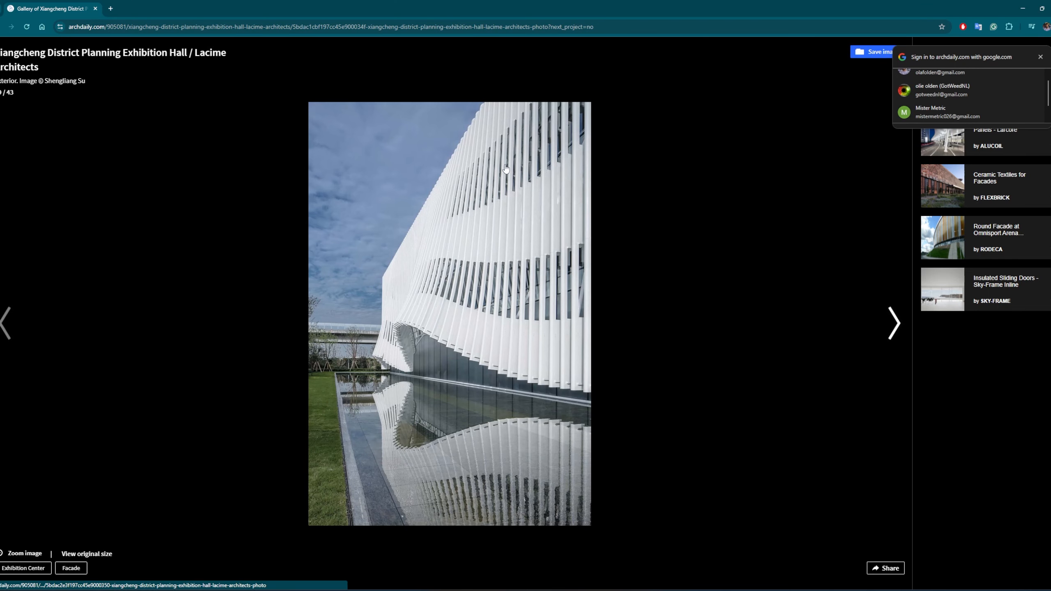
key(alt+Tab)
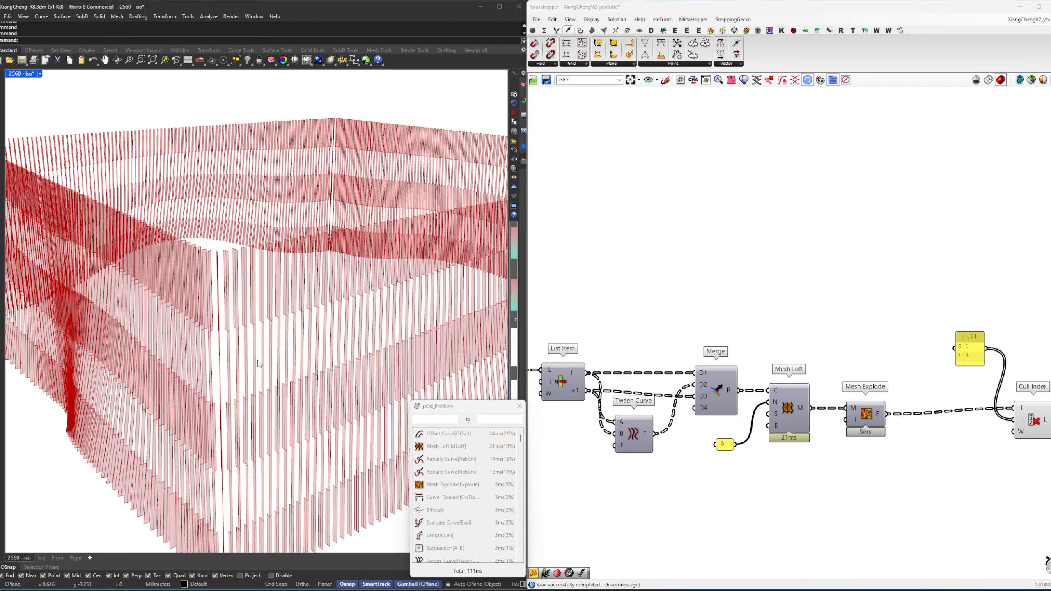
right_drag(258, 364, 277, 356)
Align Mesh Explode and Cull Index along the wire from Mesh Loft, and move the profiler window up the viewport.
right_drag(861, 419, 667, 382)
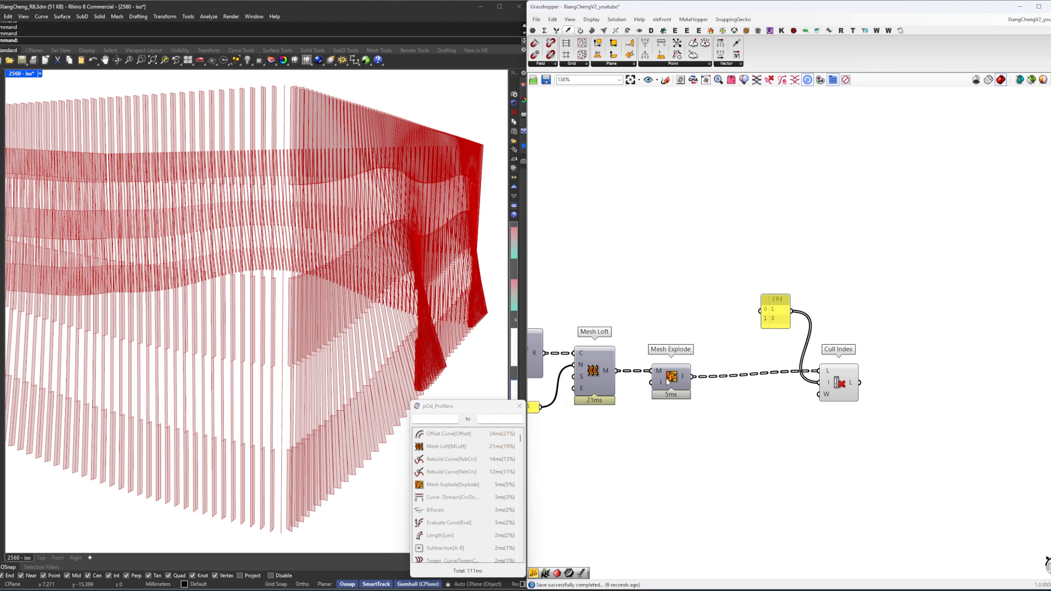
drag(667, 382, 660, 382)
click(710, 349)
drag(838, 382, 822, 388)
click(748, 292)
drag(748, 292, 714, 308)
click(661, 342)
drag(479, 410, 477, 26)
Move Cull Index closer to Mesh Explode and place the panel with 1 and 3 directly above Mesh Explode.
right_drag(710, 342, 645, 298)
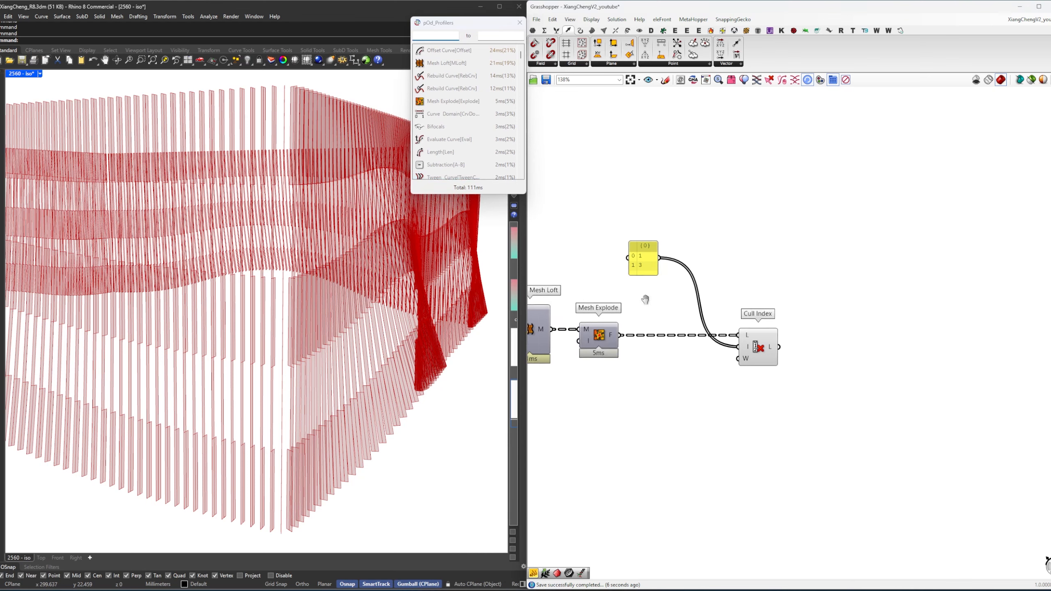
scroll(769, 340, up, 2)
right_drag(740, 356, 785, 360)
drag(810, 336, 745, 335)
right_drag(745, 334, 795, 354)
click(745, 296)
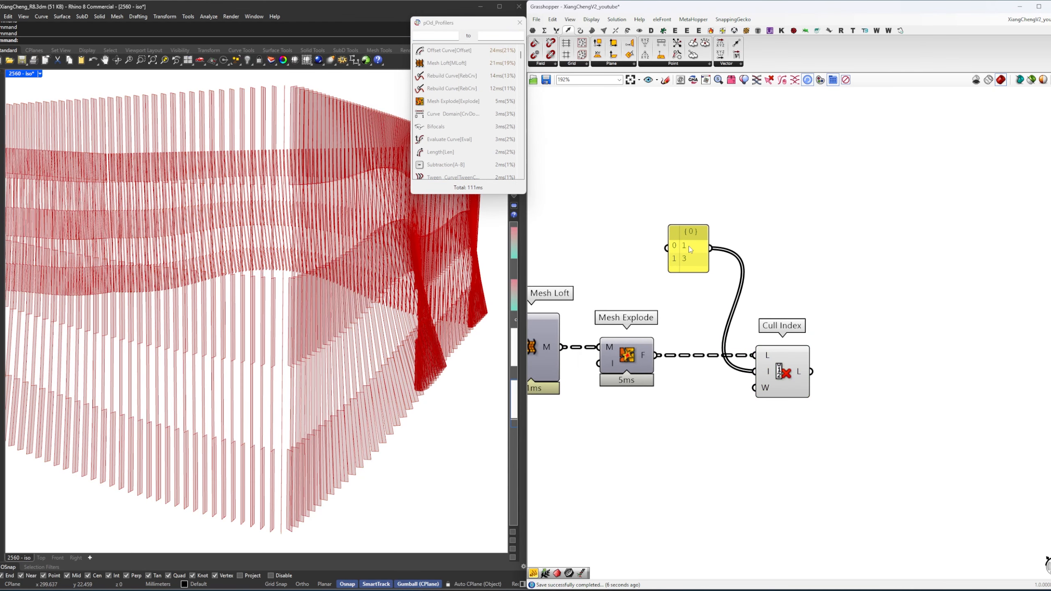
drag(688, 256, 632, 287)
click(714, 297)
drag(774, 384, 729, 384)
click(842, 345)
right_drag(841, 345, 796, 350)
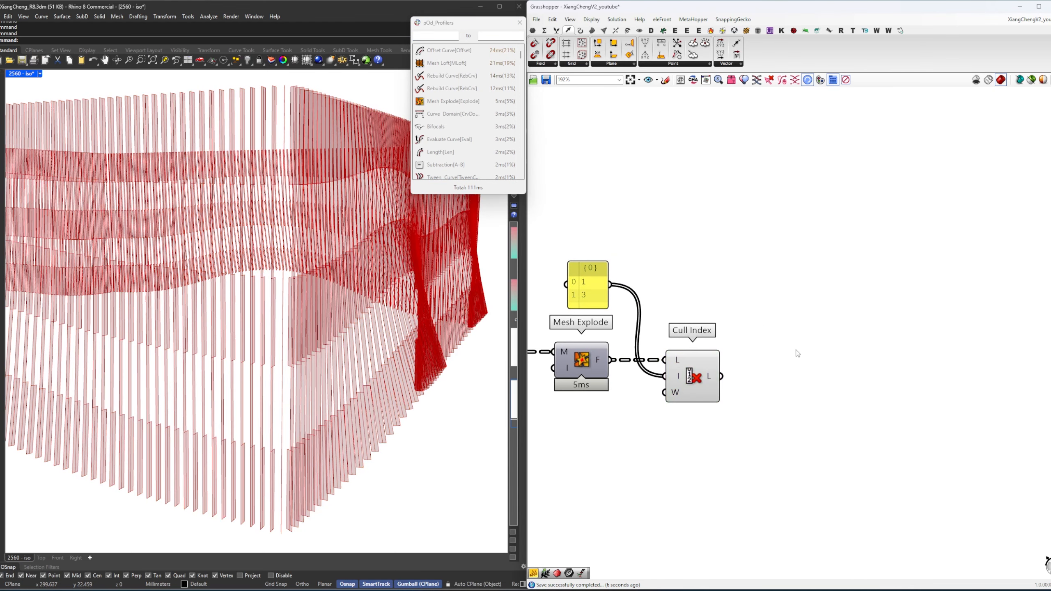
Examine the components that follow Cull Index in the finished XiangChengV2 definition, and return to XiangChengV2_youtube.
click(1035, 19)
click(1027, 109)
right_drag(931, 383, 704, 356)
scroll(865, 368, up, 1)
mouse_move(703, 356)
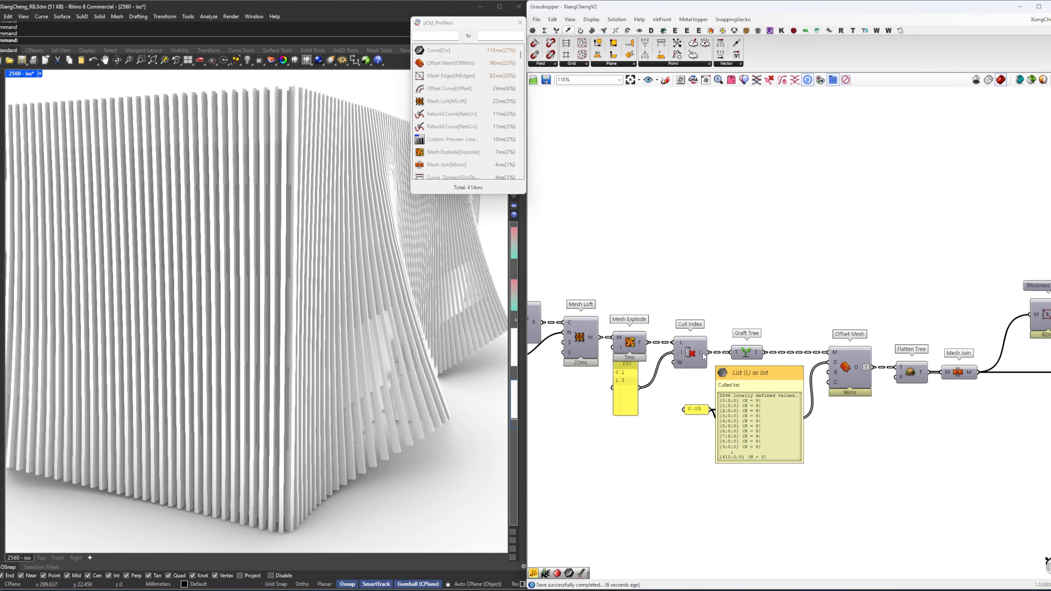
right_drag(801, 388, 763, 393)
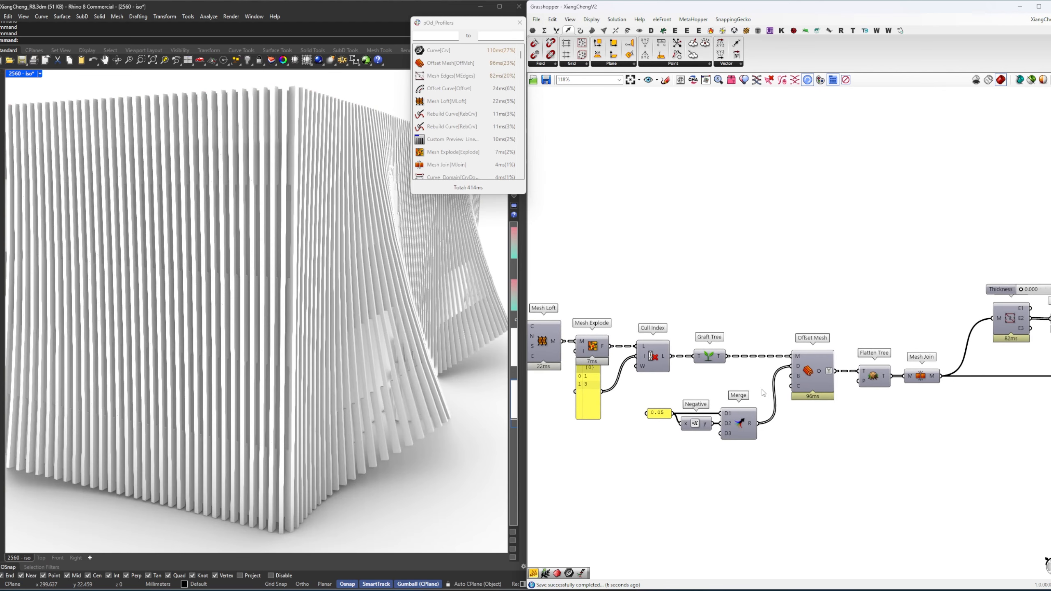
click(1047, 21)
click(1010, 129)
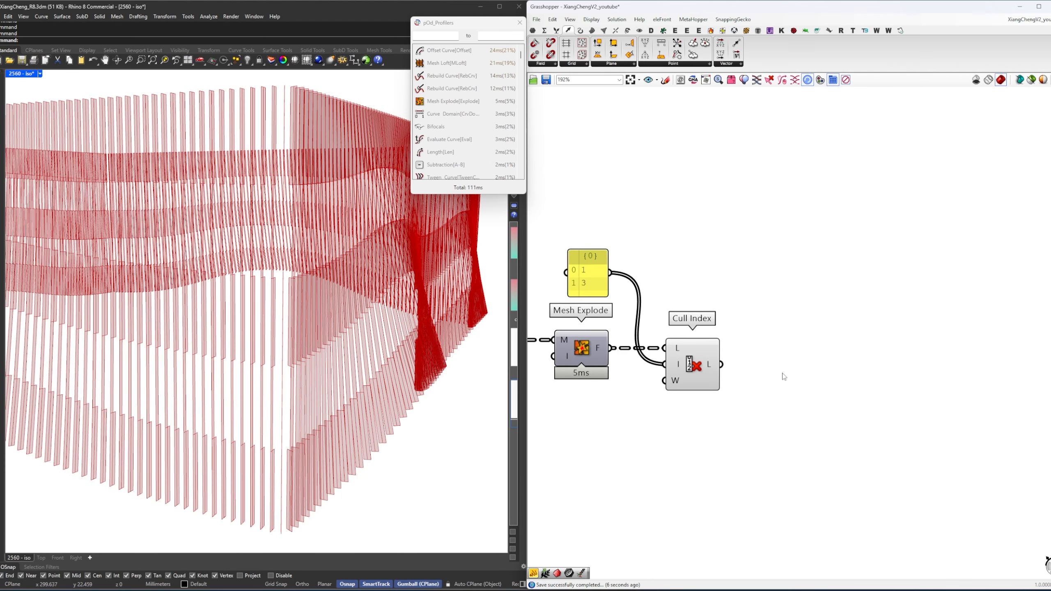
Add a Graft Tree fed by the Cull Index output, align it along the wire, and check the grafted data structure.
mouse_move(708, 366)
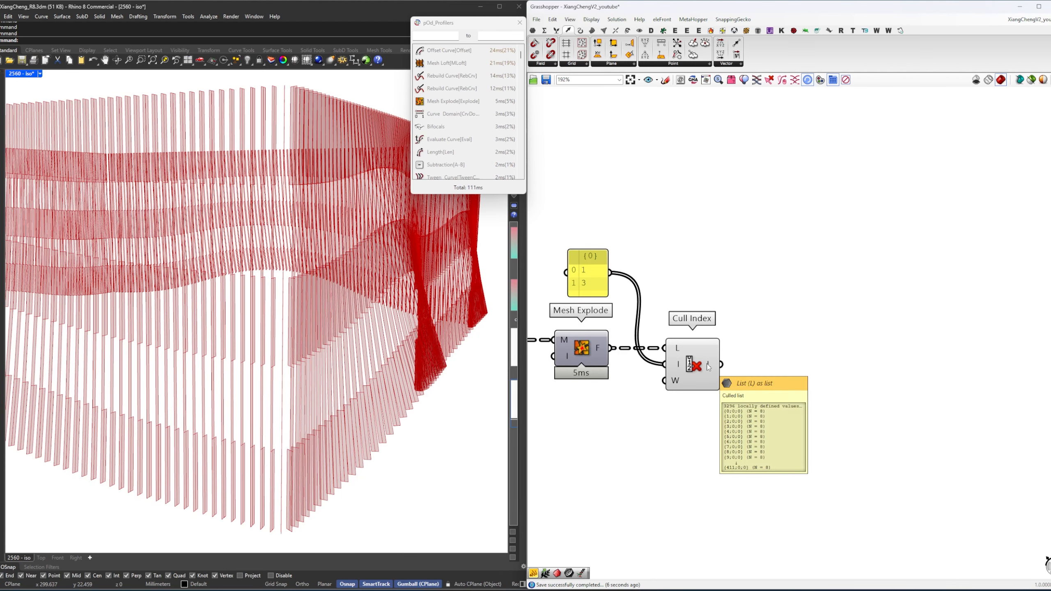
double_click(768, 360)
text(graft)
key(Return)
drag(722, 365, 741, 358)
drag(758, 366, 774, 375)
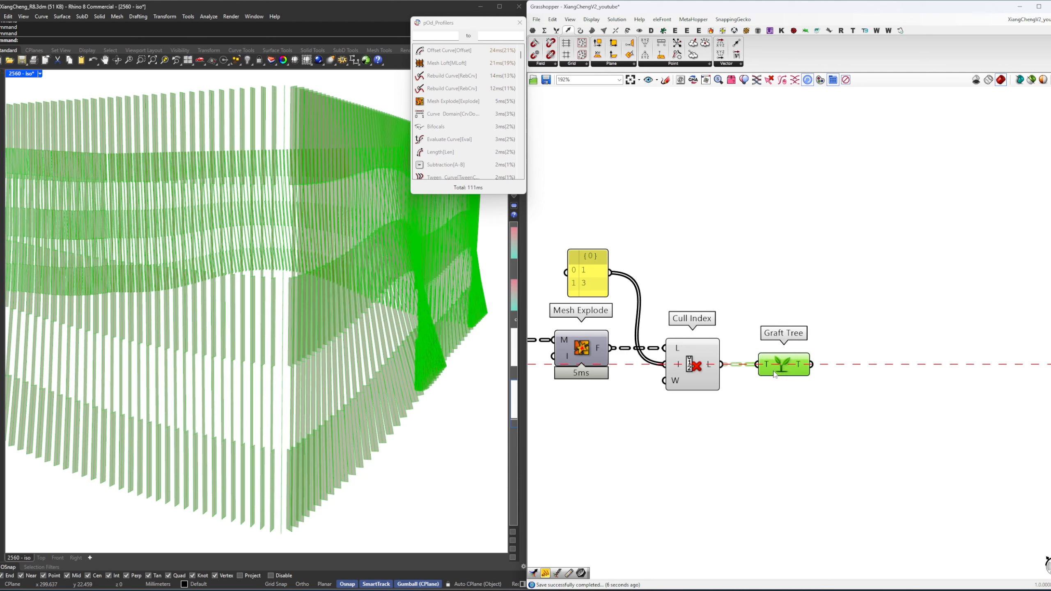
mouse_move(600, 353)
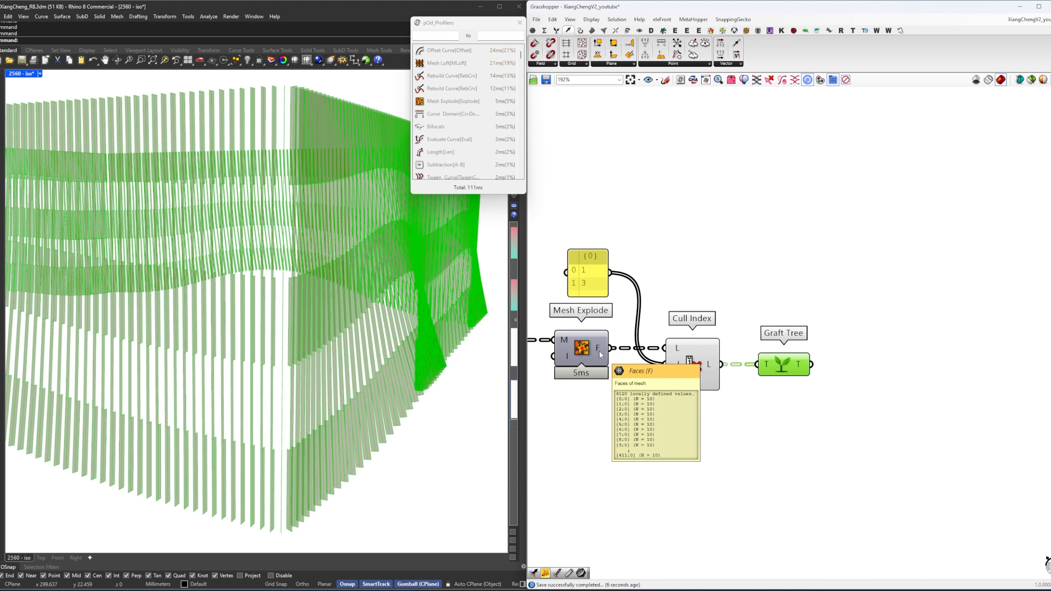
drag(555, 230, 619, 305)
click(804, 365)
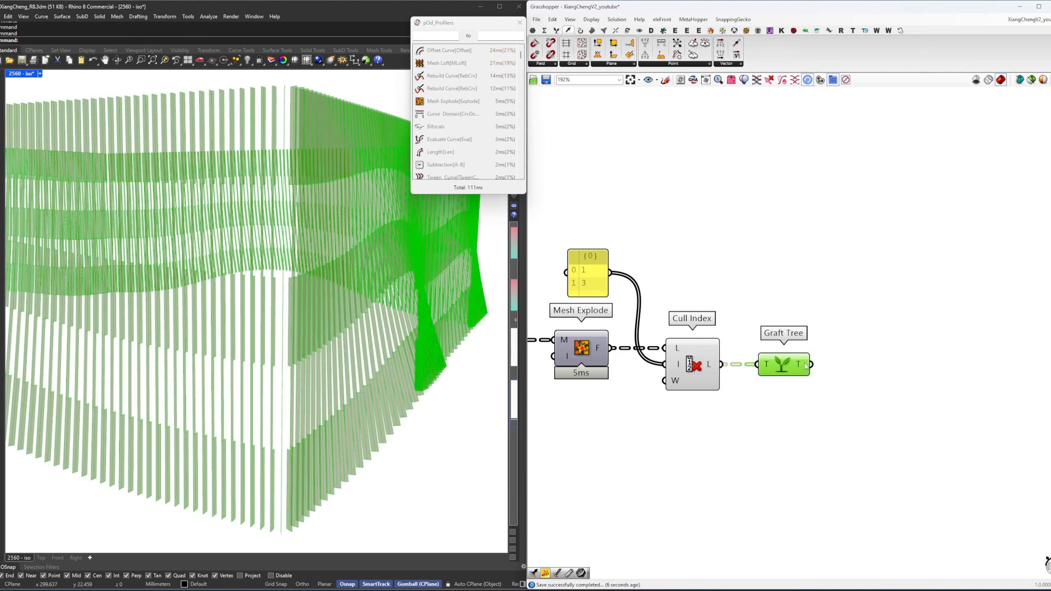
mouse_move(805, 366)
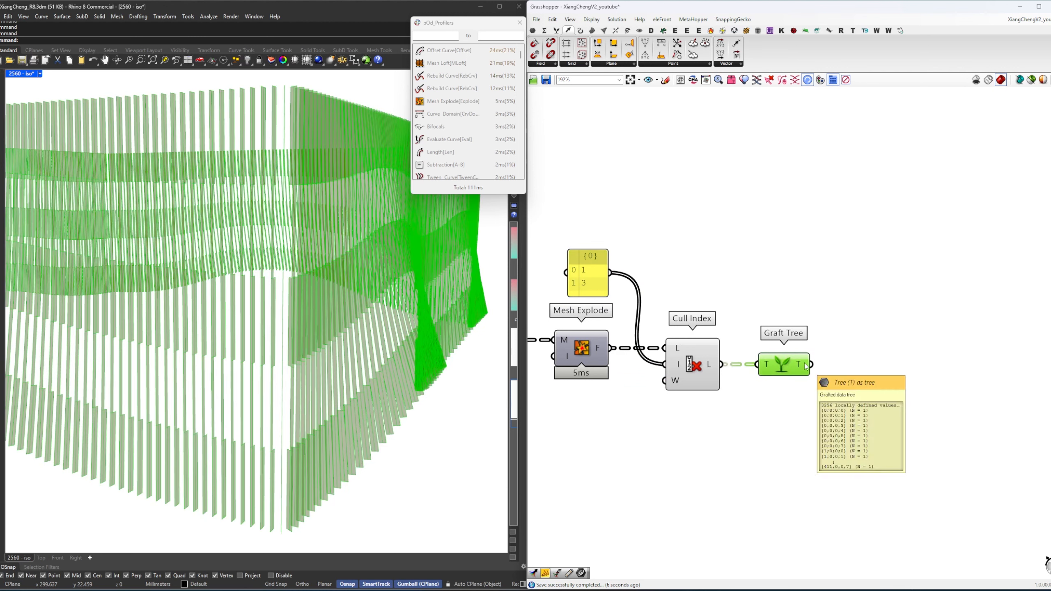
Add the Pufferfish Offset Mesh component beside Graft Tree and feed the grafted faces into its M input.
right_drag(874, 352, 819, 355)
double_click(820, 356)
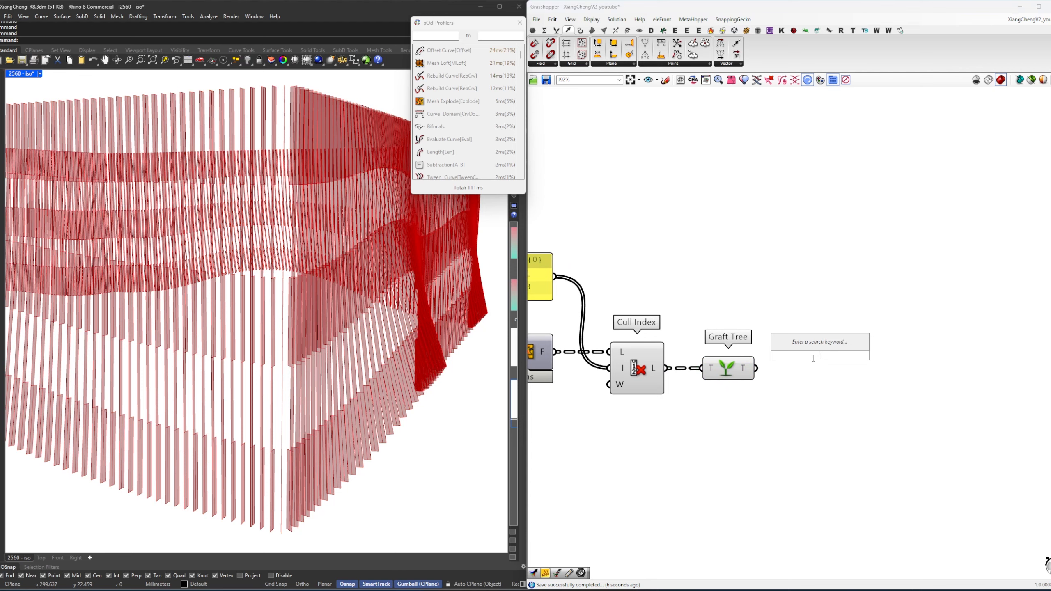
text(offset)
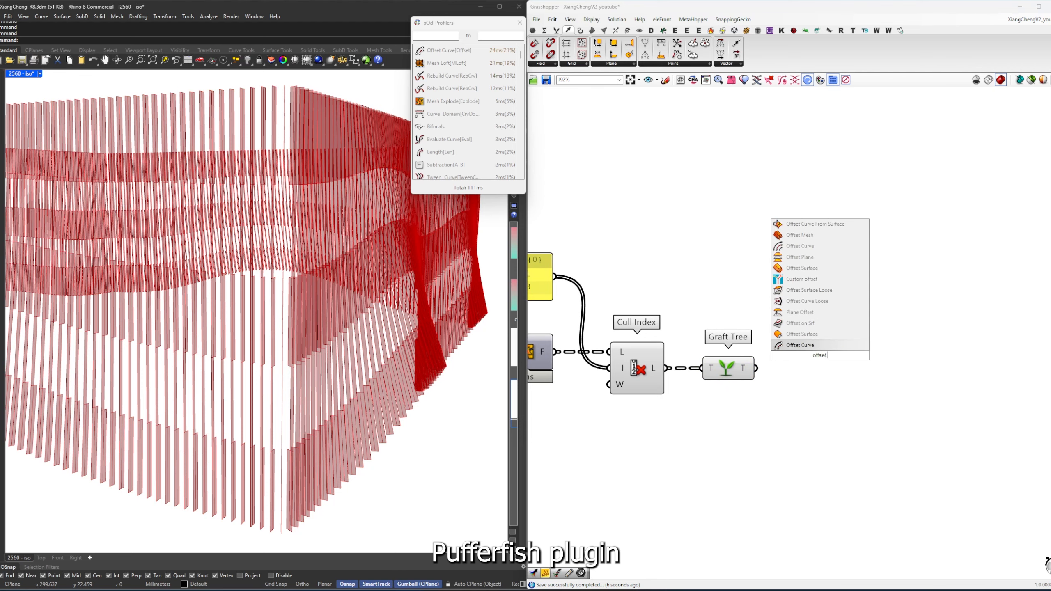
text( mesh)
key(Up)
key(Return)
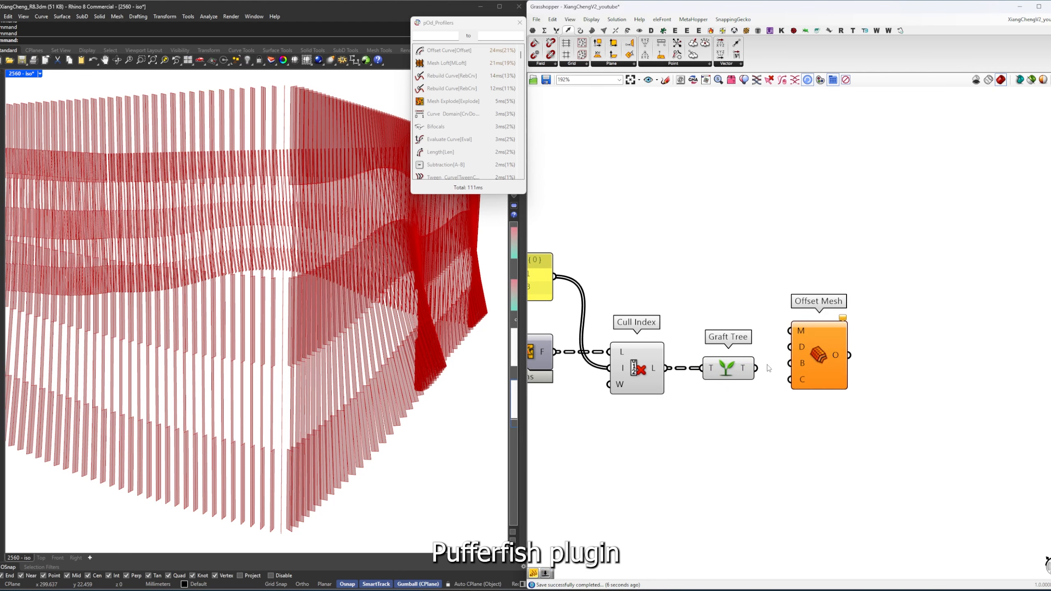
drag(757, 368, 831, 389)
right_drag(735, 439, 767, 413)
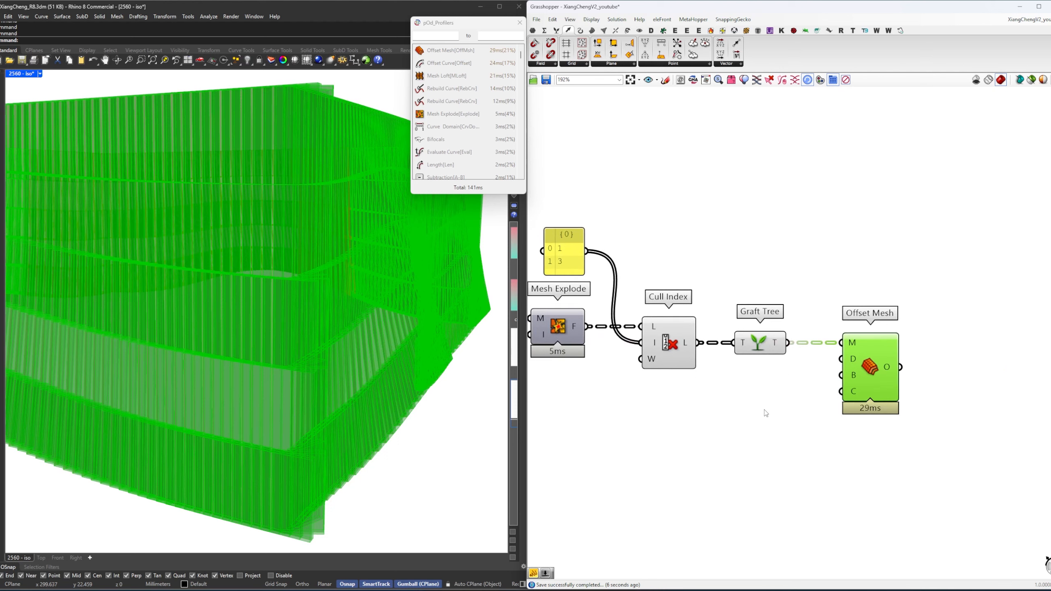
click(766, 413)
double_click(692, 434)
text(//0)
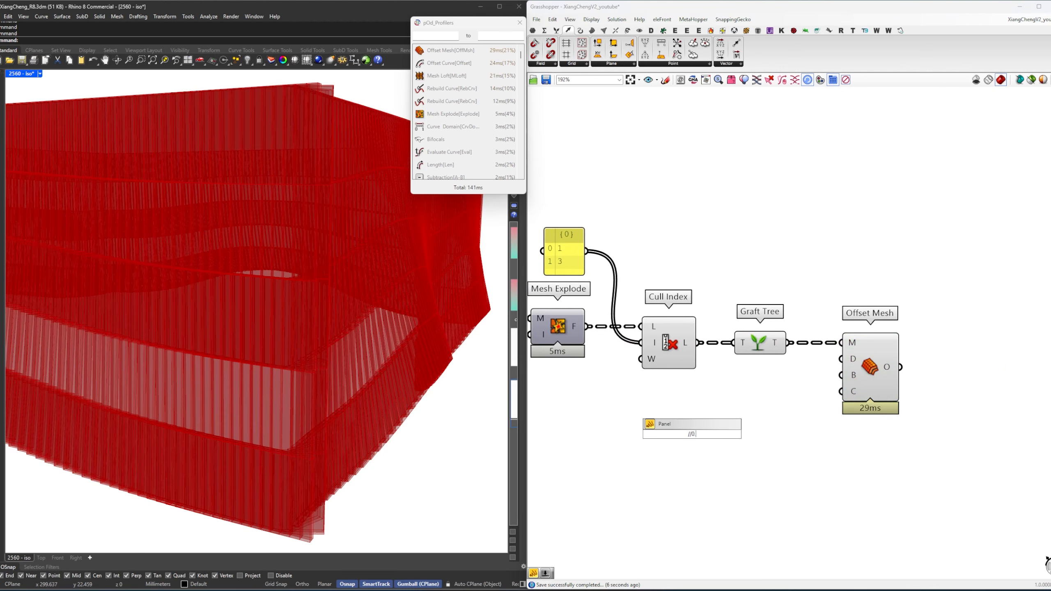
text(.5)
key(Return)
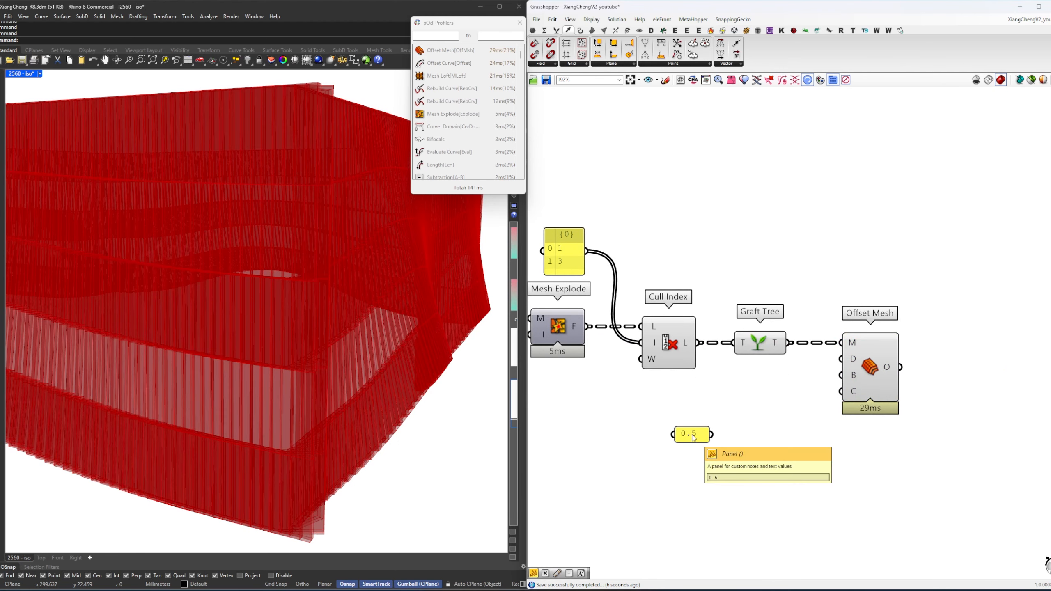
drag(694, 438, 690, 425)
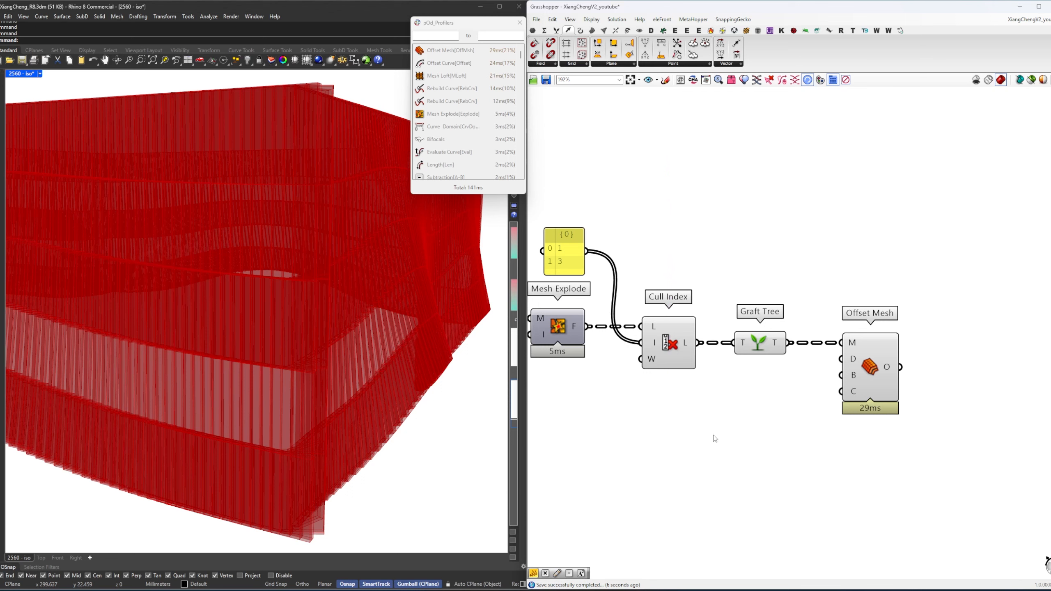
Place a panel holding the offset distance 0.05 below Graft Tree.
double_click(694, 438)
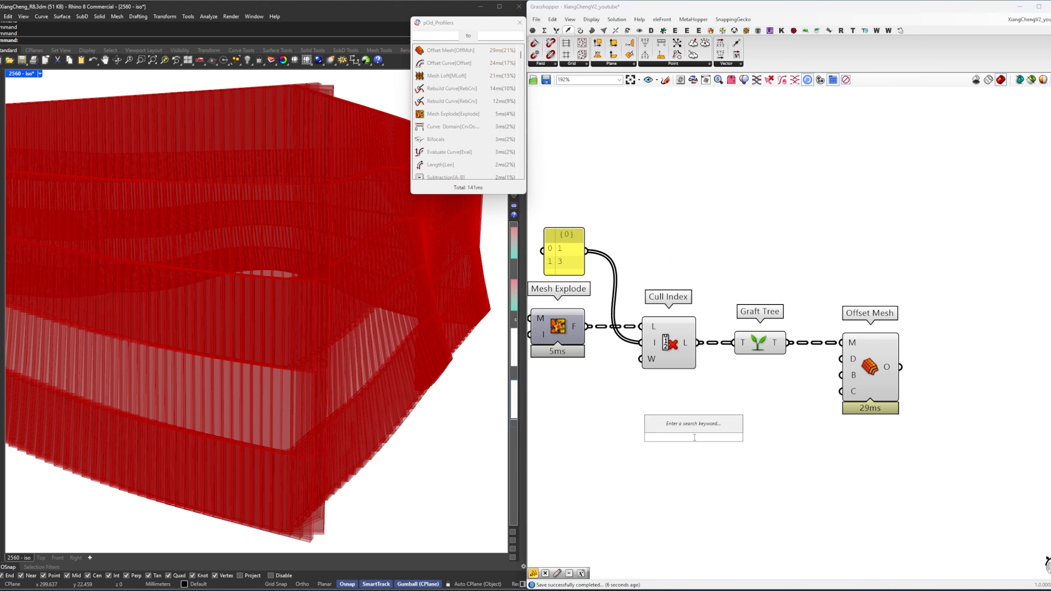
text(//0.5)
key(Return)
drag(694, 438, 694, 434)
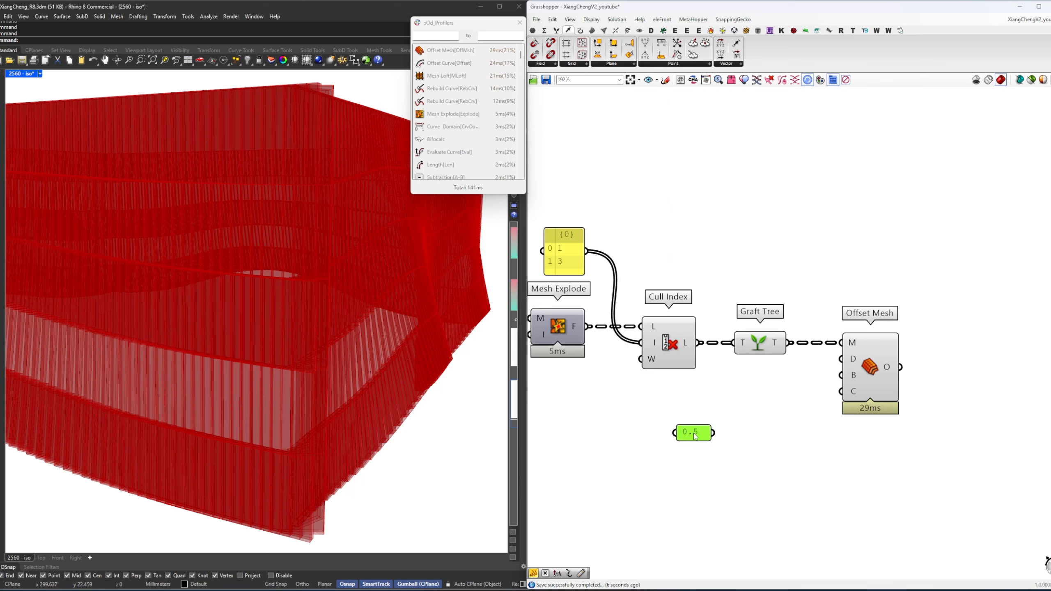
double_click(698, 432)
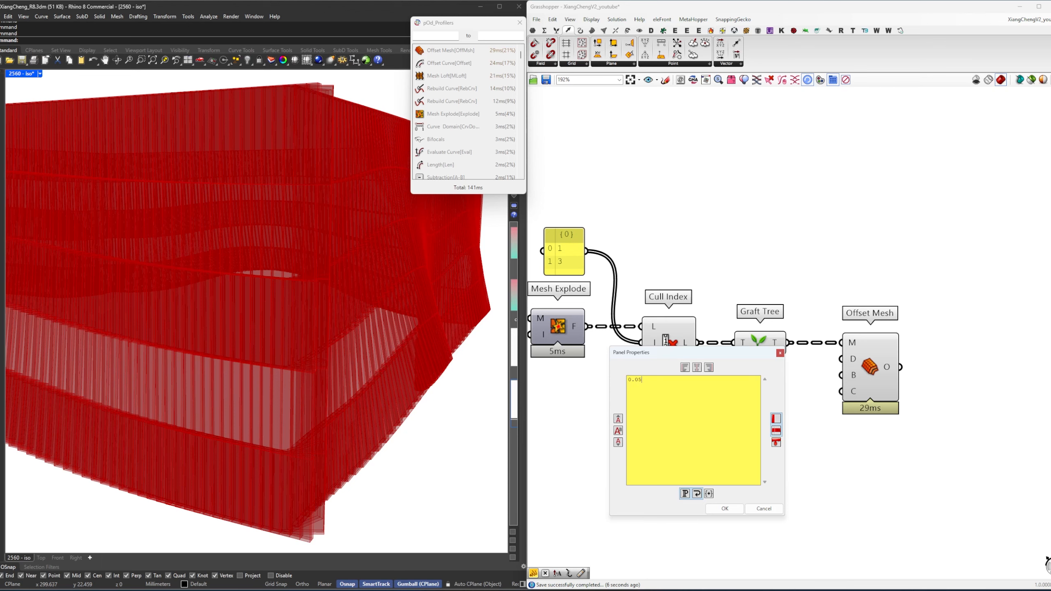
click(724, 509)
Add a Merge component beside the 0.05 panel, wire the panel into D1, and leave space between them.
double_click(774, 440)
text(merge)
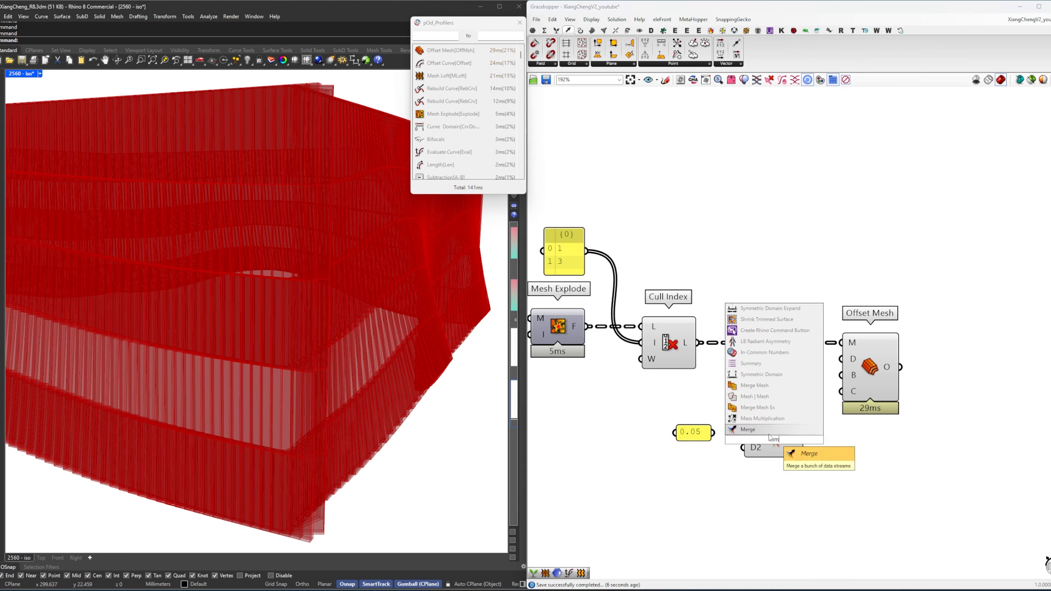
key(Return)
drag(712, 433, 743, 432)
drag(752, 446, 797, 448)
Add a Negative component between the panel and Merge, feeding it 0.05 and sending its result to Merge's D2 input.
double_click(751, 455)
text(neg)
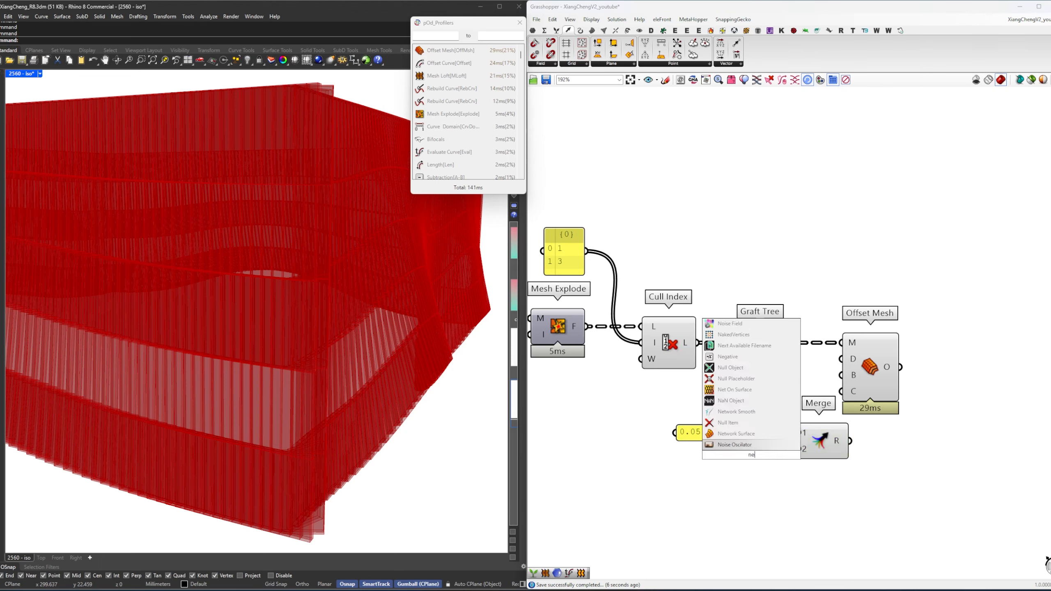
key(Return)
drag(693, 436, 726, 454)
drag(750, 455, 725, 450)
click(801, 449)
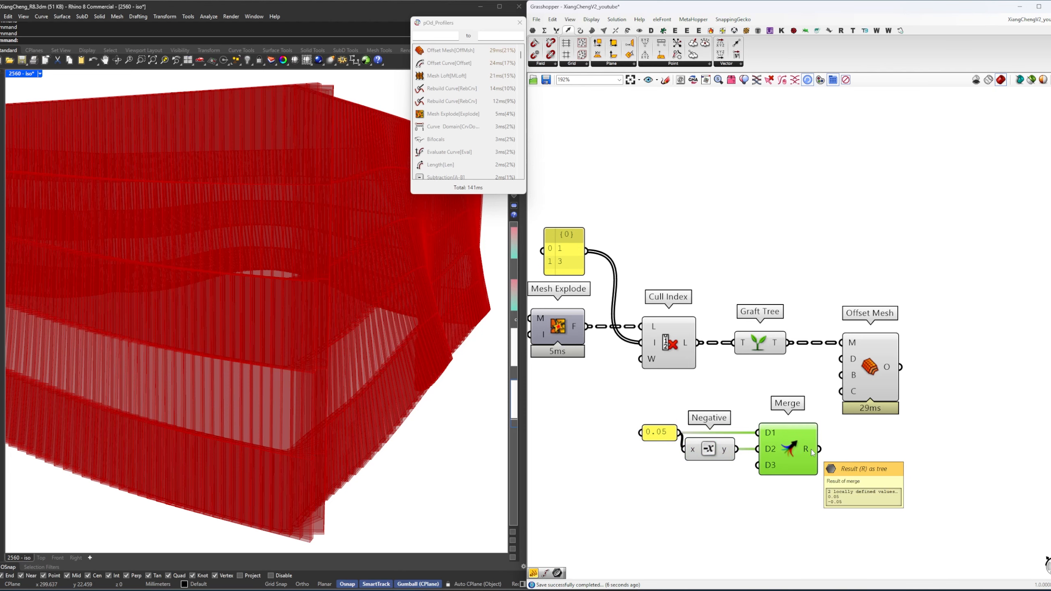
Wire the merged positive and negative distances into the D input of Offset Mesh.
click(859, 442)
right_drag(860, 440, 800, 446)
drag(808, 389, 832, 389)
click(790, 432)
drag(761, 455, 807, 365)
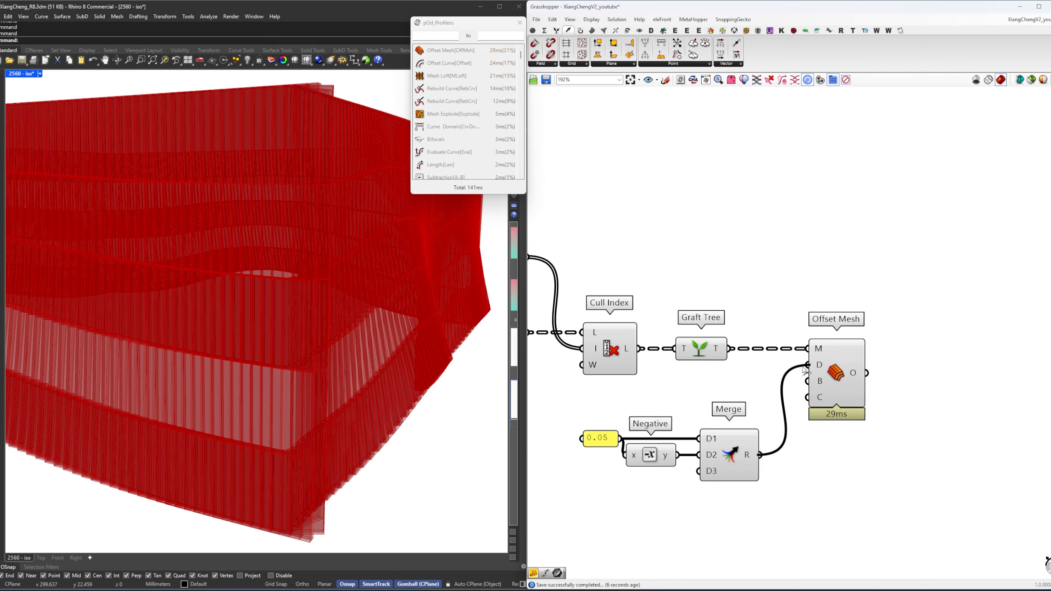
Turn off the preview of Cull Index, Graft Tree, Negative and Merge so only Offset Mesh displays.
right_drag(771, 455, 804, 454)
drag(793, 494, 581, 291)
middle_click(680, 274)
click(693, 288)
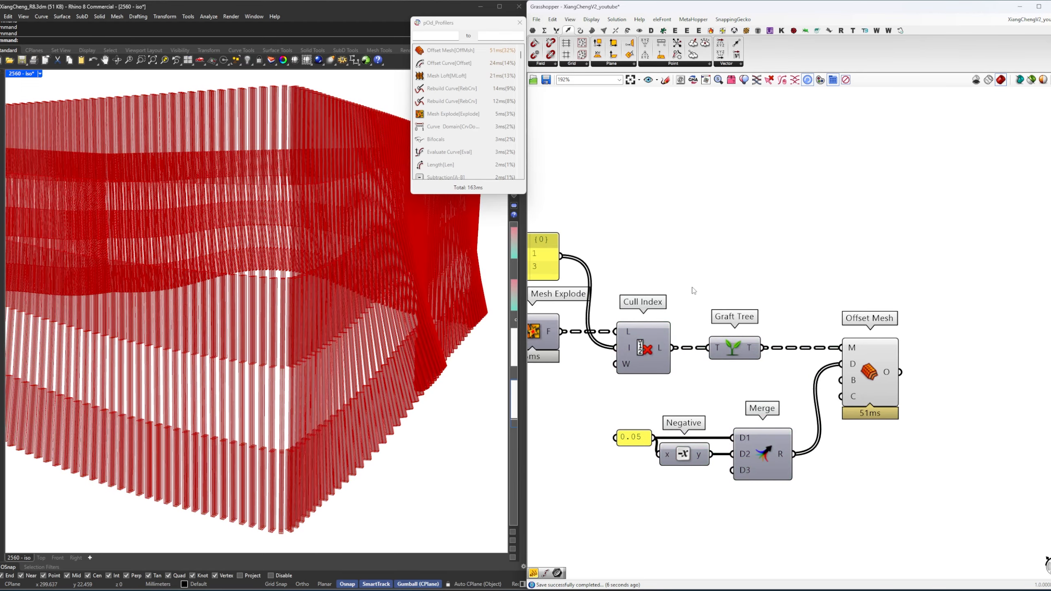
Set the offset distance panel to 0.03.
scroll(287, 461, up, 3)
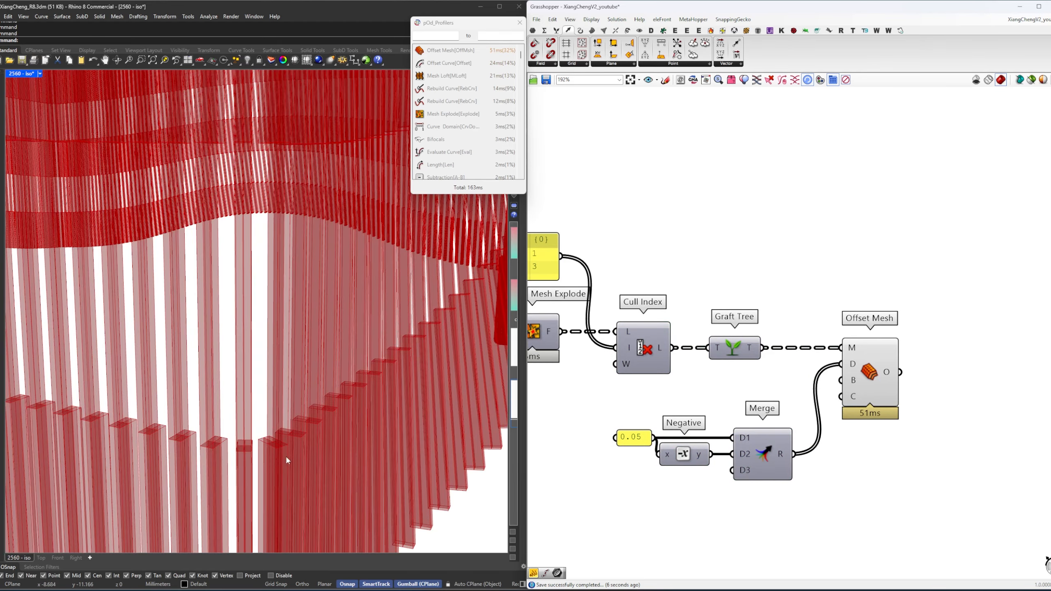
scroll(251, 457, down, 4)
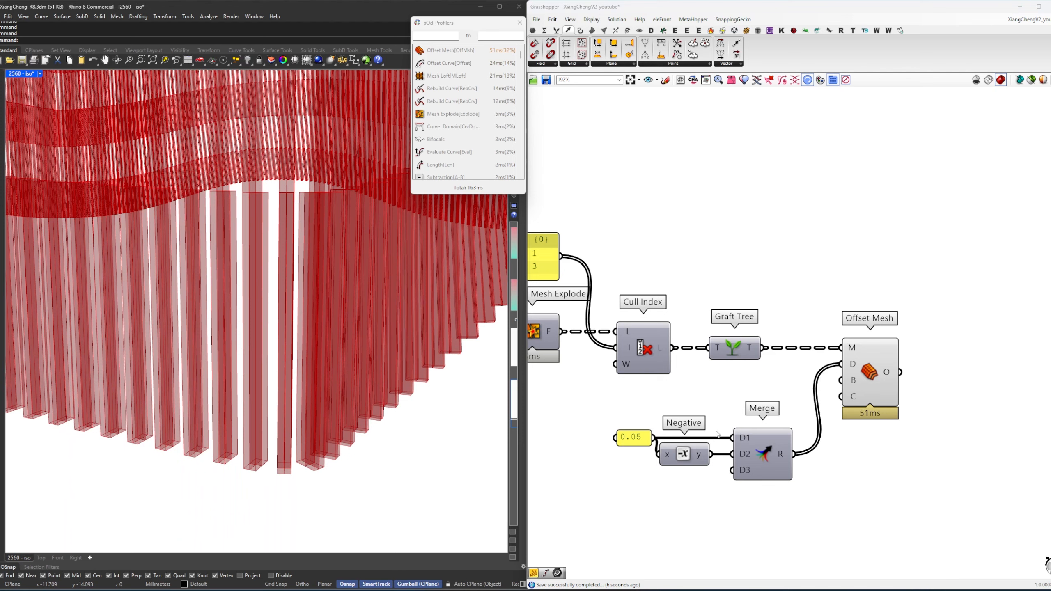
right_click(635, 441)
click(639, 398)
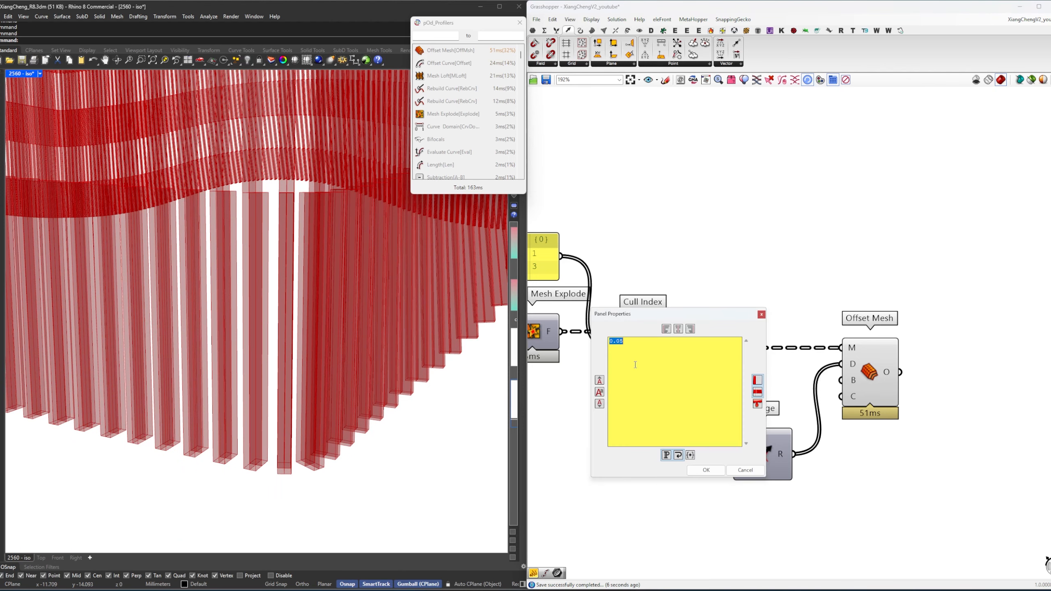
text(0.03)
click(705, 470)
Set the offset distance panel to 0.04.
right_click(639, 442)
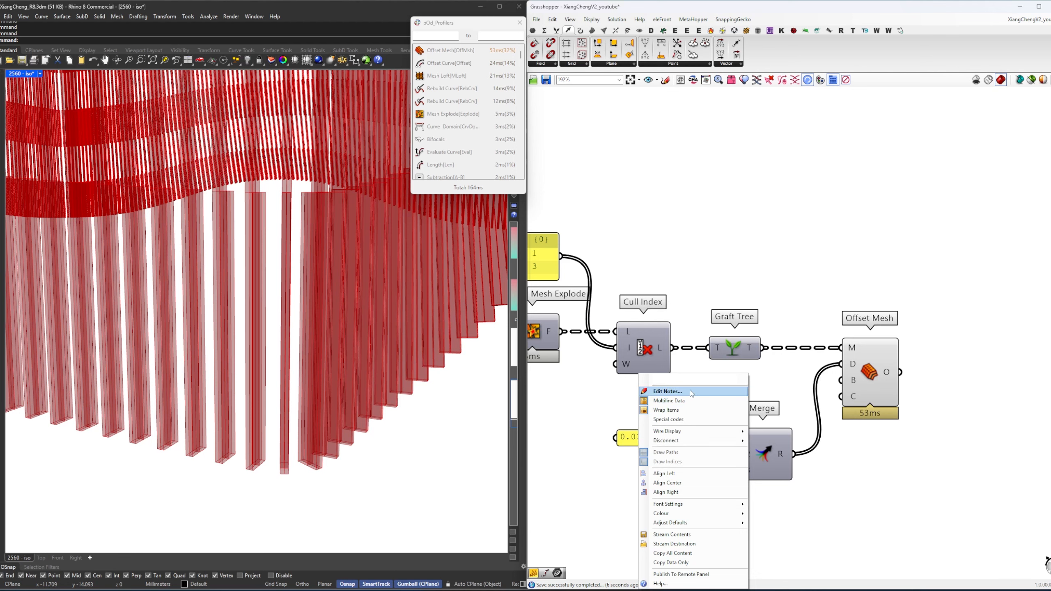
click(665, 391)
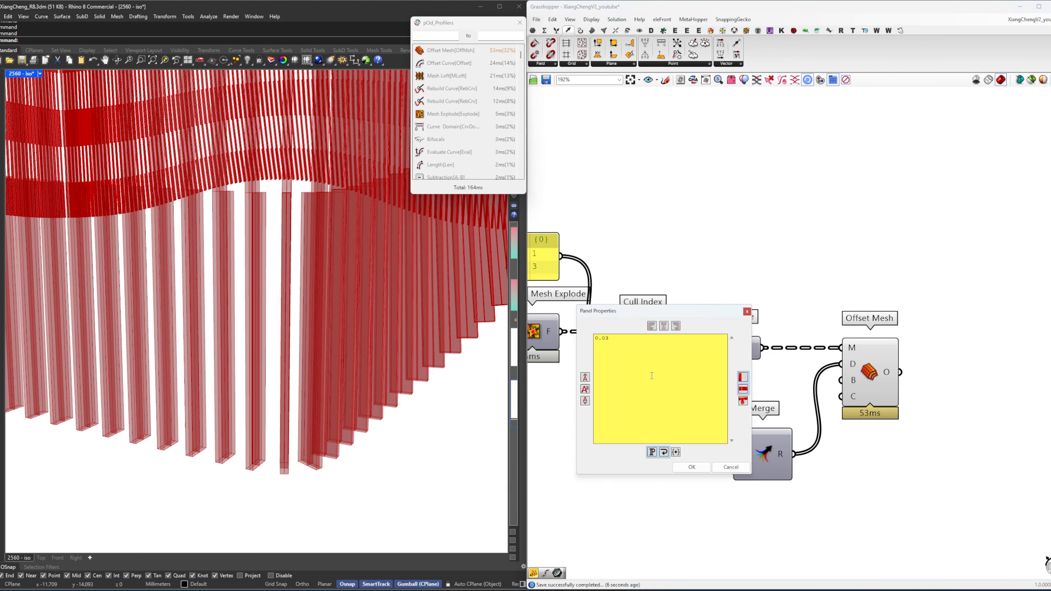
click(691, 467)
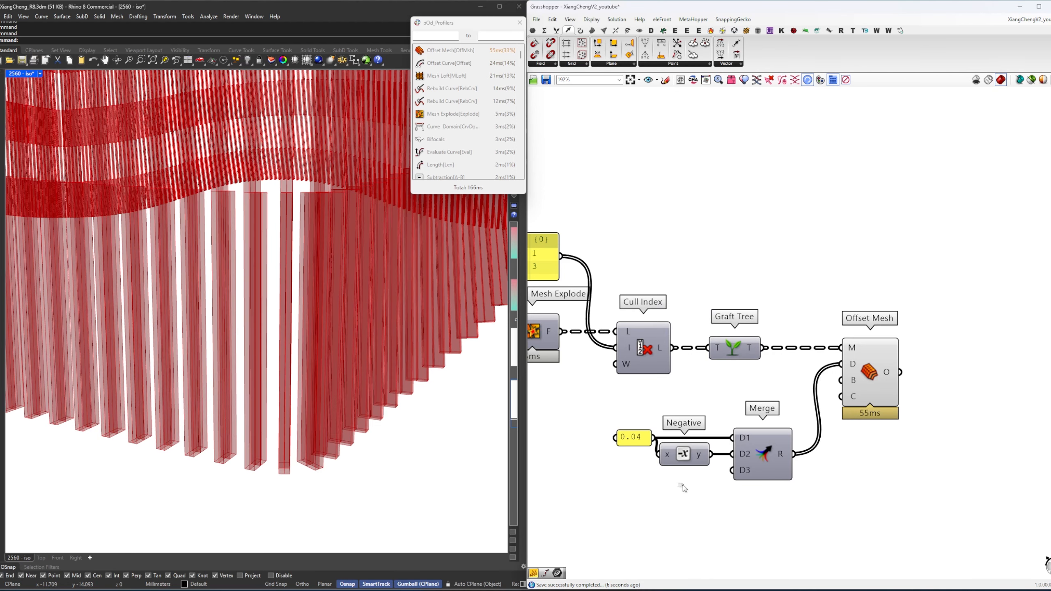
Add a Custom Preview component above Offset Mesh and wire the offset fins into its G input.
scroll(681, 485, down, 2)
click(780, 418)
right_drag(833, 384, 774, 399)
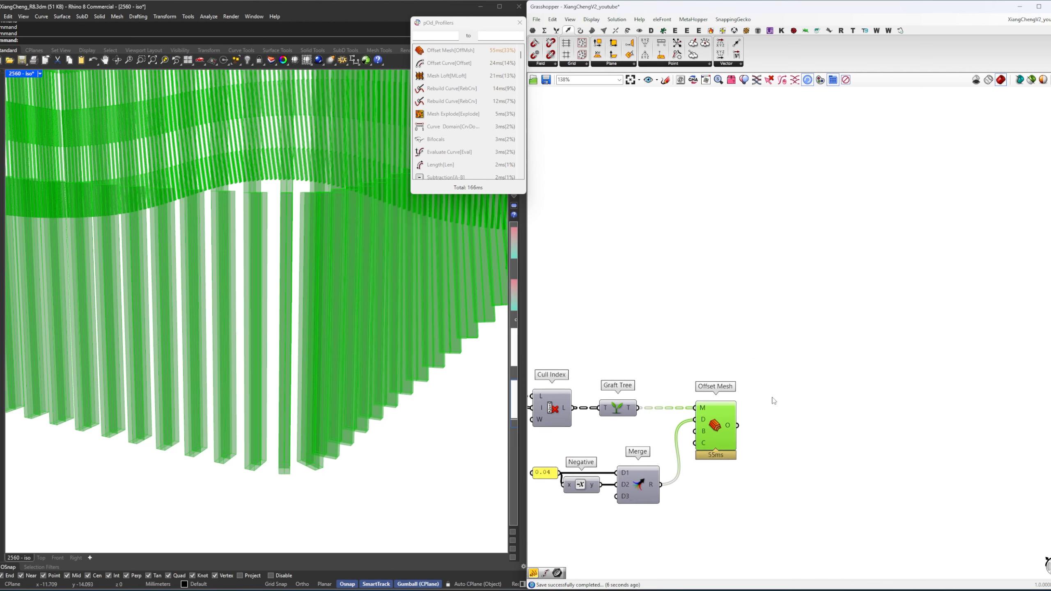
double_click(792, 379)
text(cp)
click(781, 347)
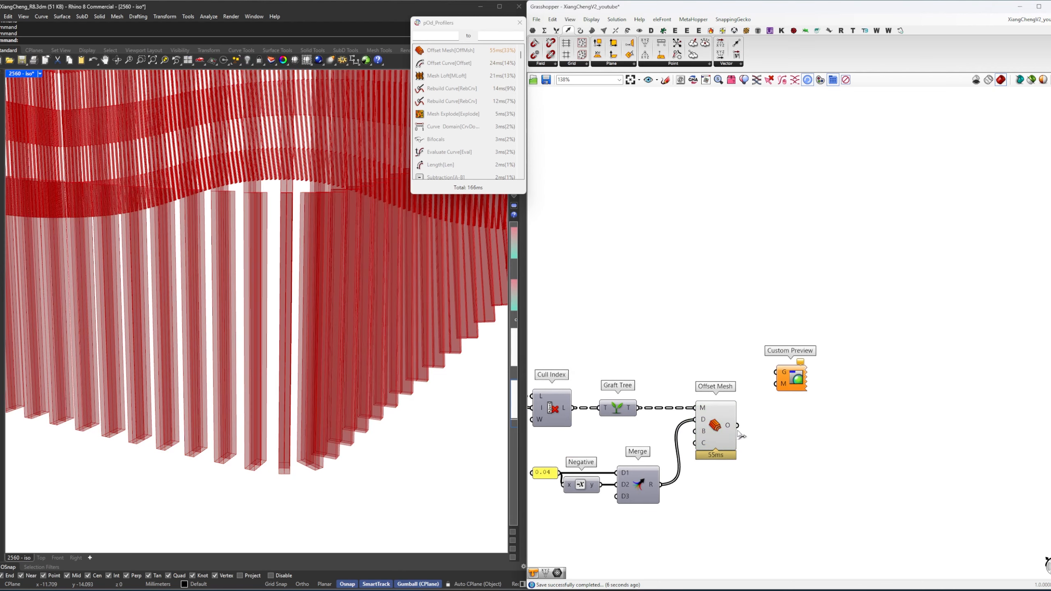
drag(737, 426, 793, 337)
right_drag(763, 448, 801, 460)
click(802, 460)
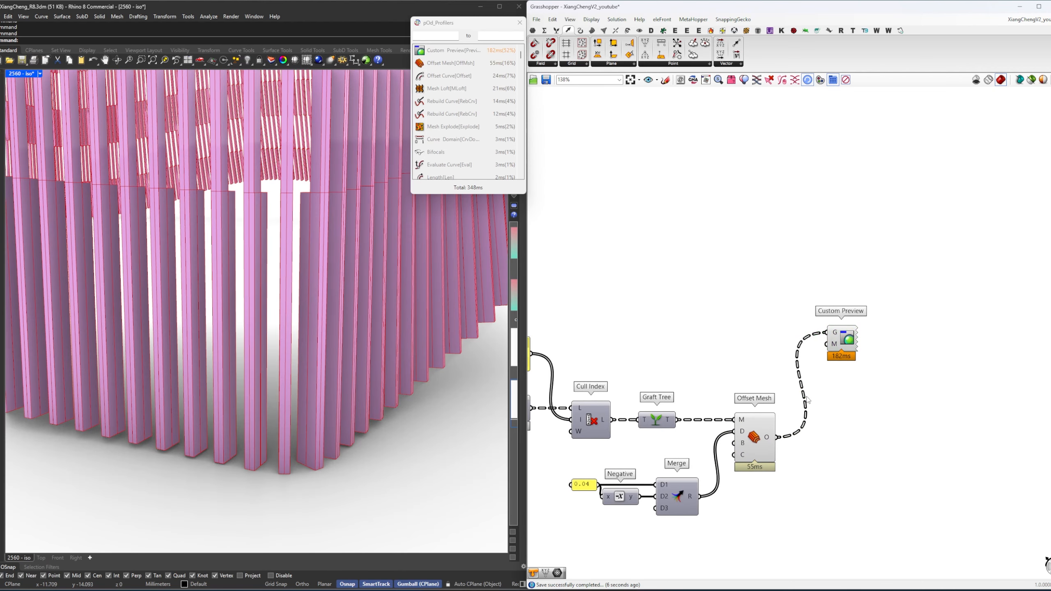
Turn off the preview of Offset Mesh so the fins display only through Custom Preview.
drag(803, 487, 687, 359)
right_click(691, 357)
click(709, 371)
click(699, 368)
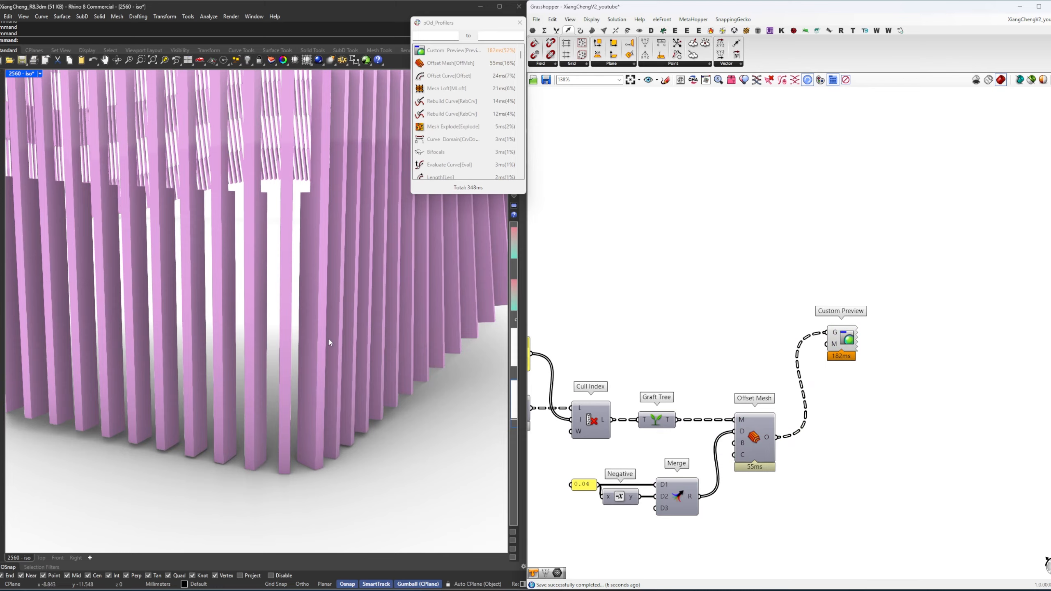
View the whole facade from above and add a Colour Swatch component beside Custom Preview.
scroll(329, 339, down, 8)
right_drag(329, 339, 281, 370)
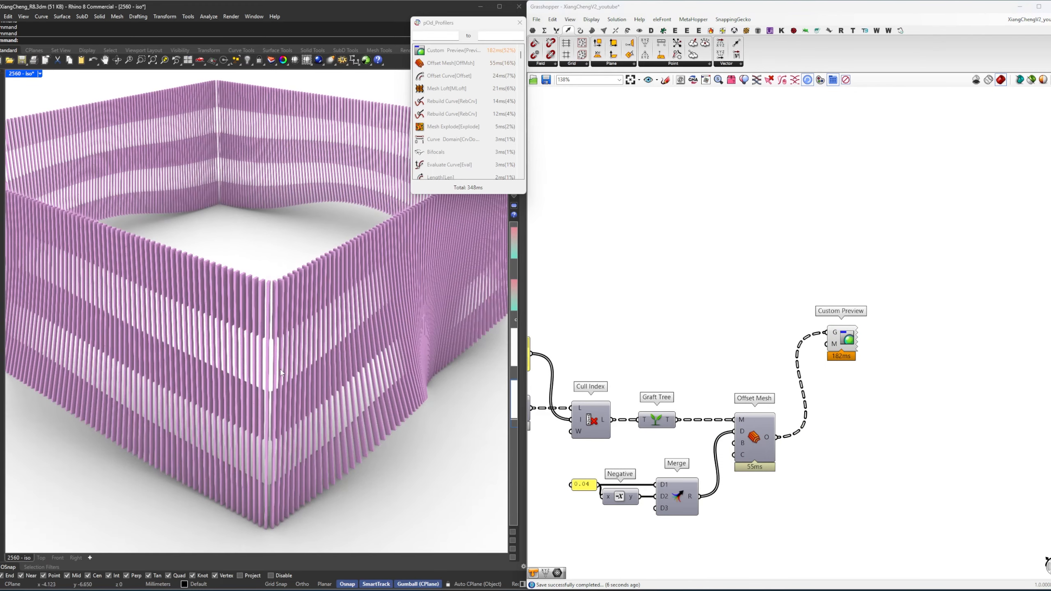
scroll(280, 370, down, 5)
double_click(727, 347)
text(swatch)
click(727, 338)
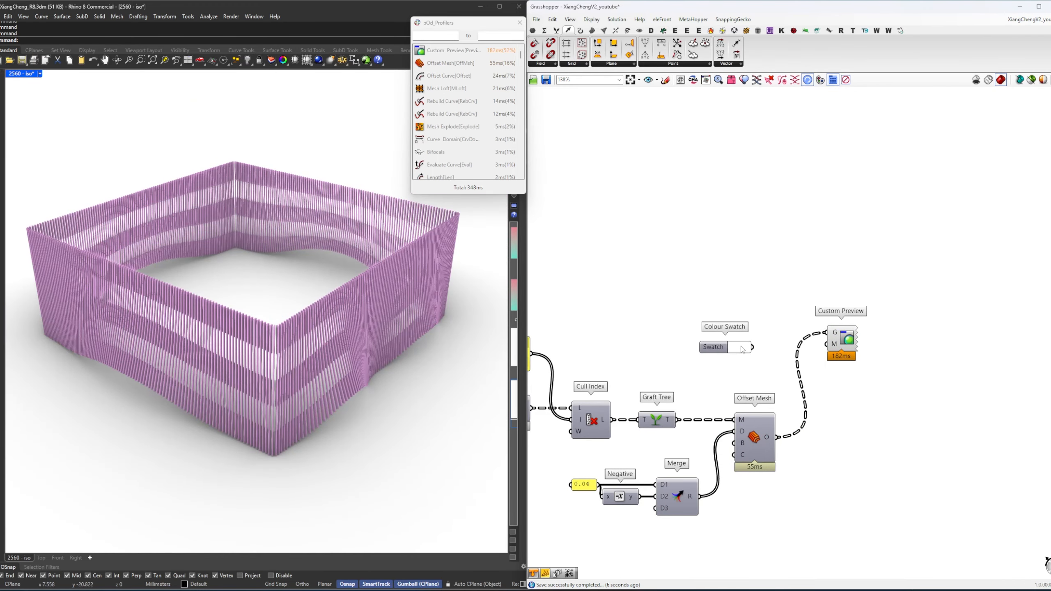
Wire the white Colour Swatch into the M input of Custom Preview and inspect the recoloured fins up close.
click(745, 350)
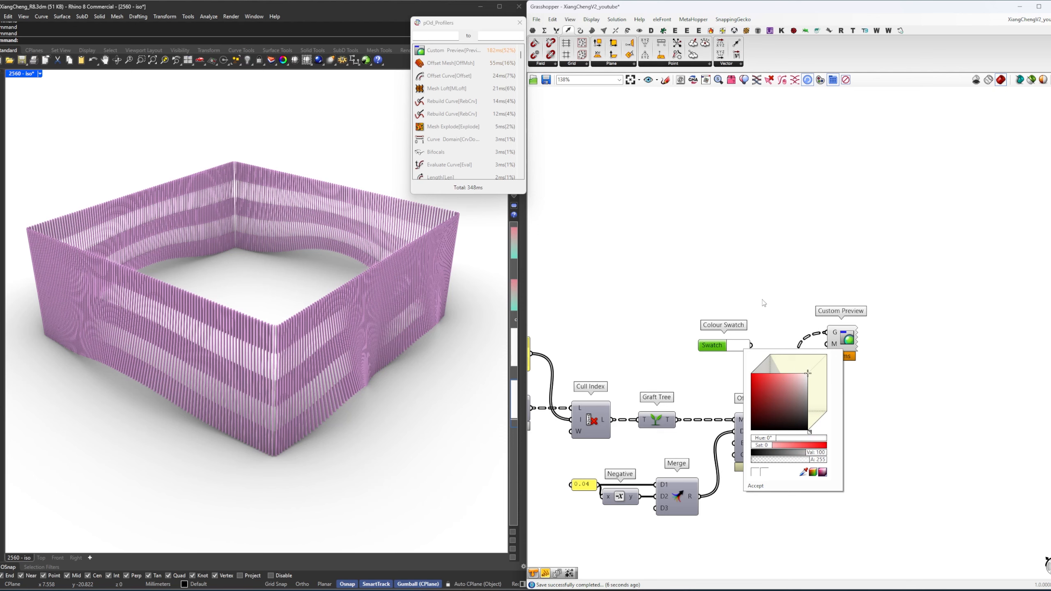
drag(749, 345, 822, 344)
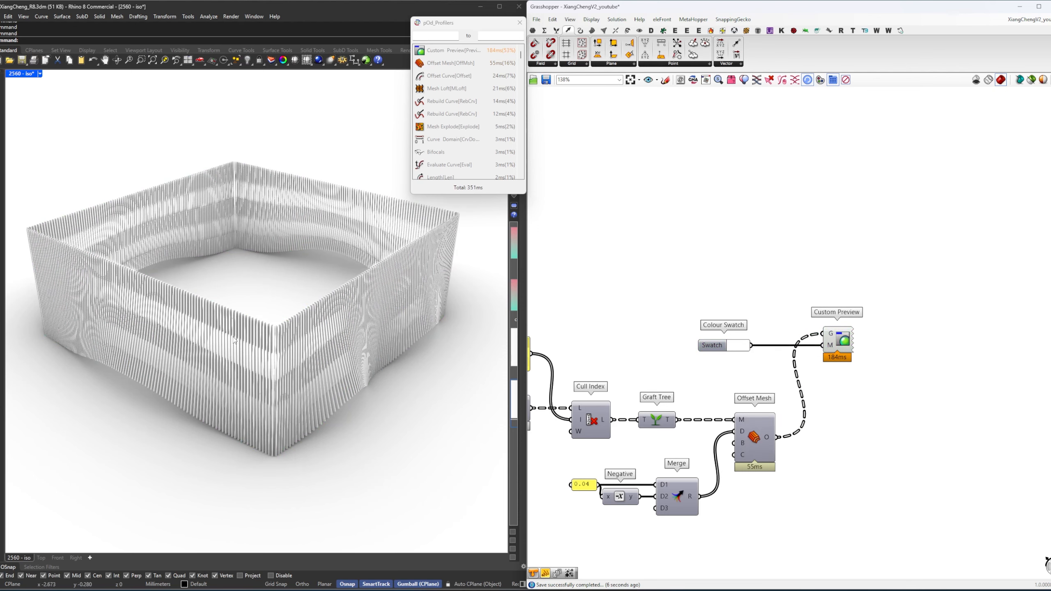
right_drag(234, 342, 234, 313)
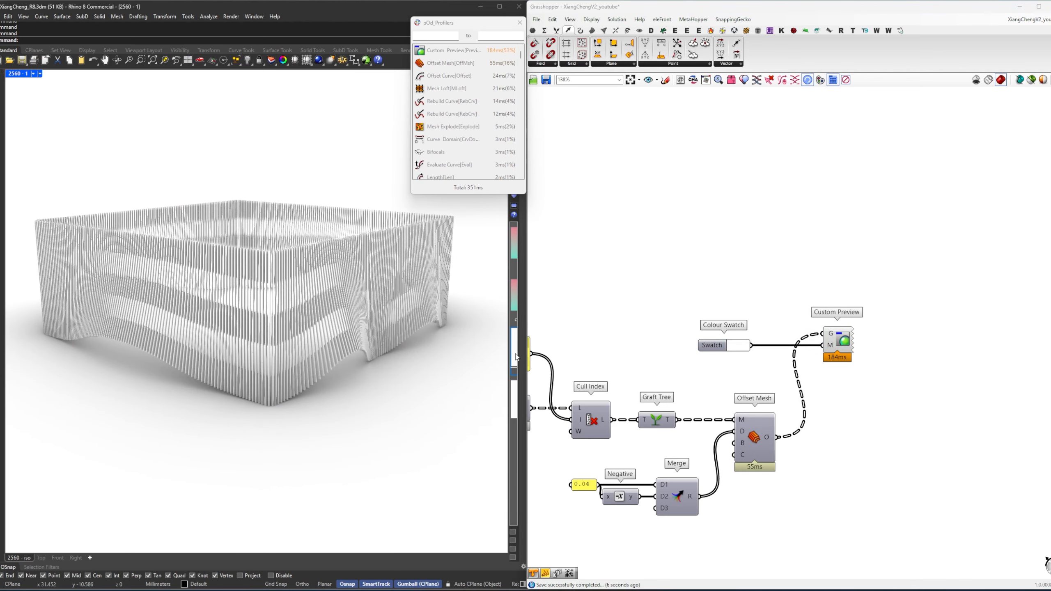
scroll(228, 362, up, 5)
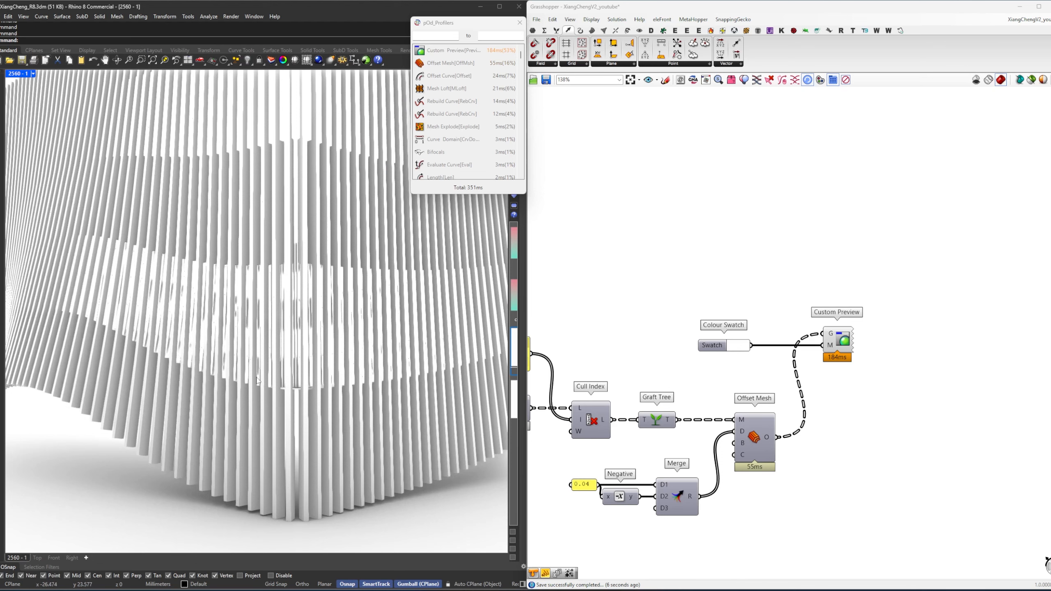
scroll(286, 400, down, 5)
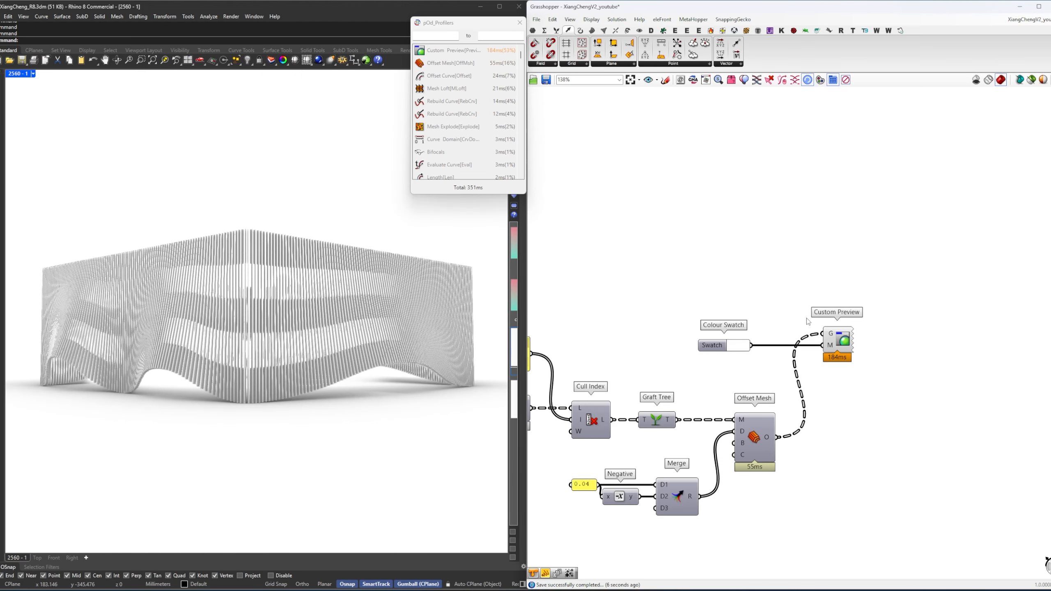
Check how the XiangChengV2 definition prepares the offset mesh for preview, and return to XiangChengV2_youtube.
click(1030, 20)
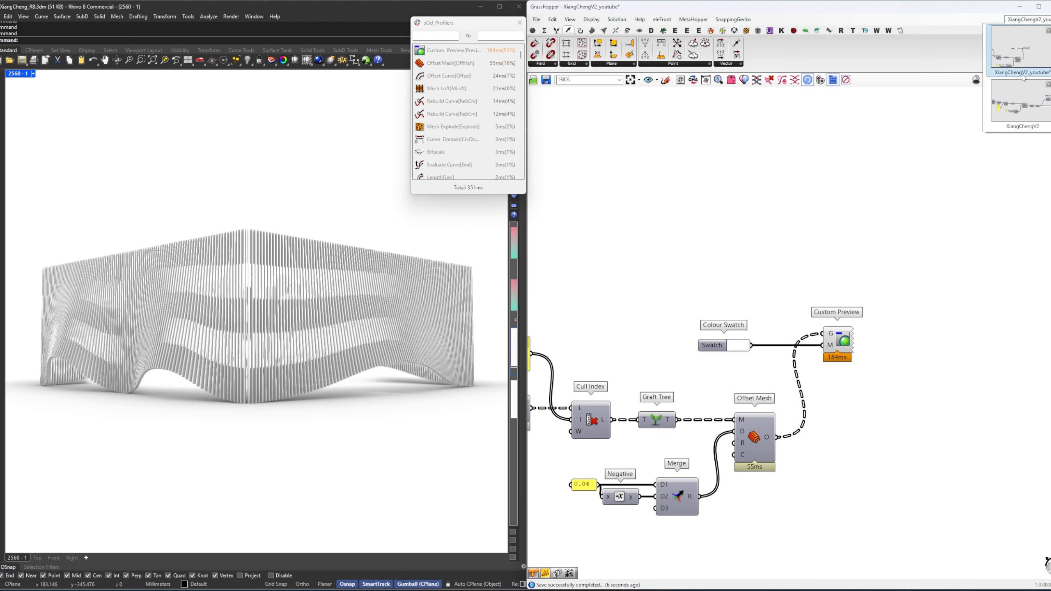
click(1020, 107)
right_drag(963, 324, 754, 337)
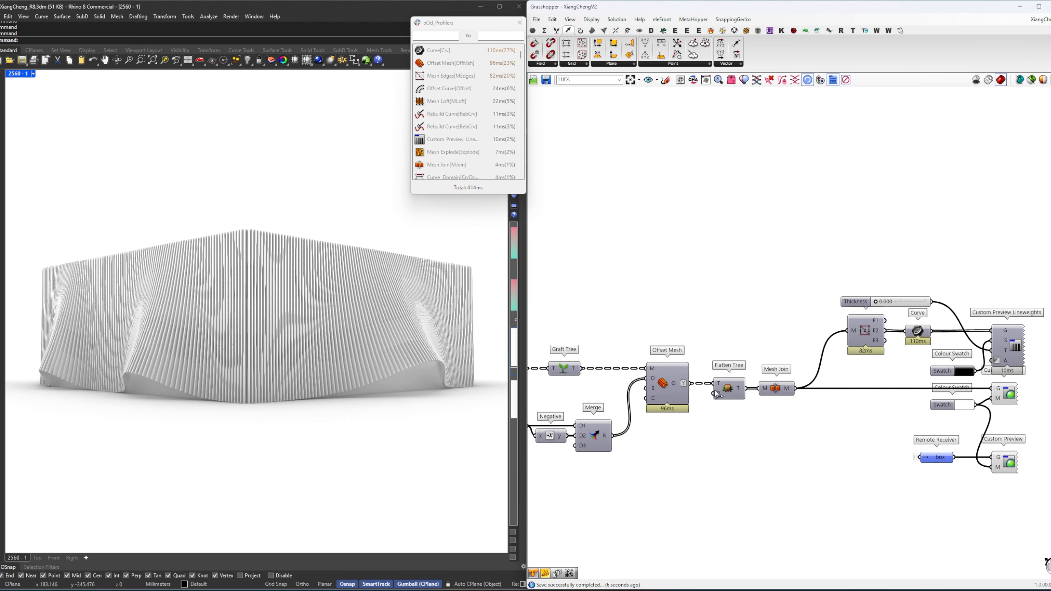
click(1038, 19)
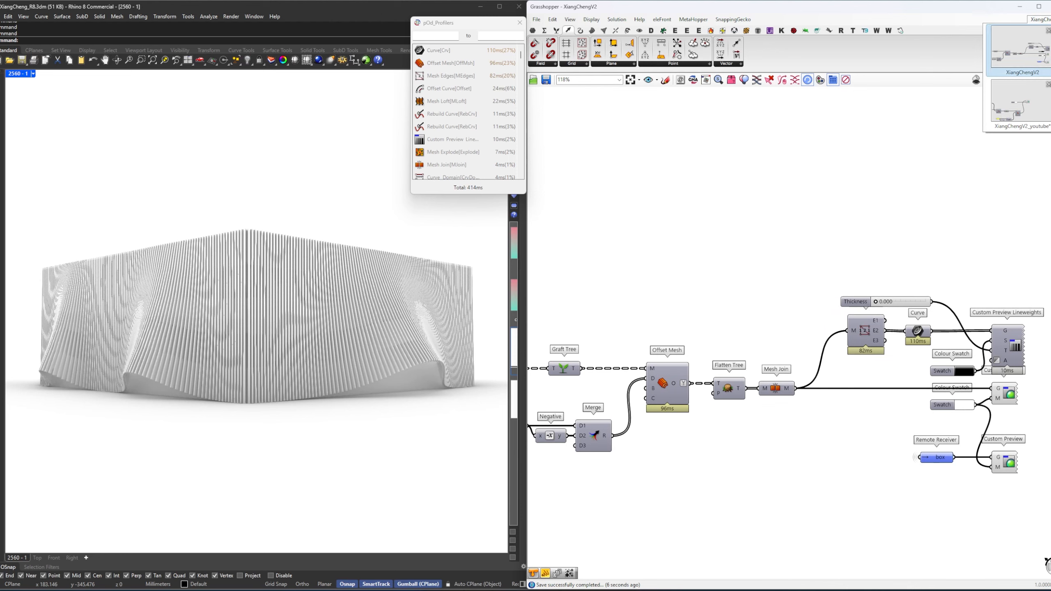
click(1038, 104)
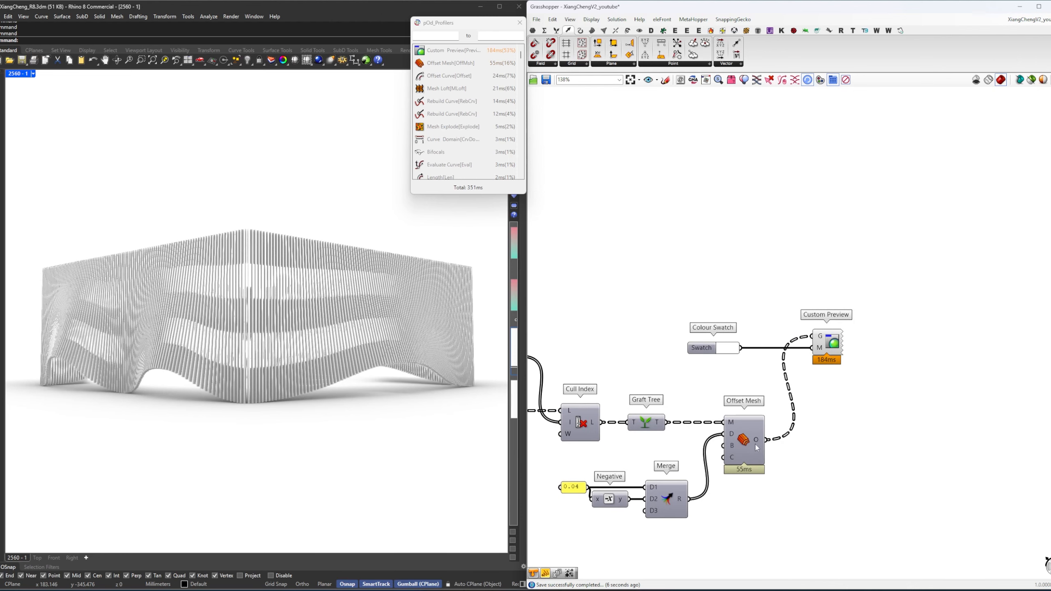
Add a Flatten Tree component beside Offset Mesh and wire the offset fins into its T input.
scroll(755, 444, up, 2)
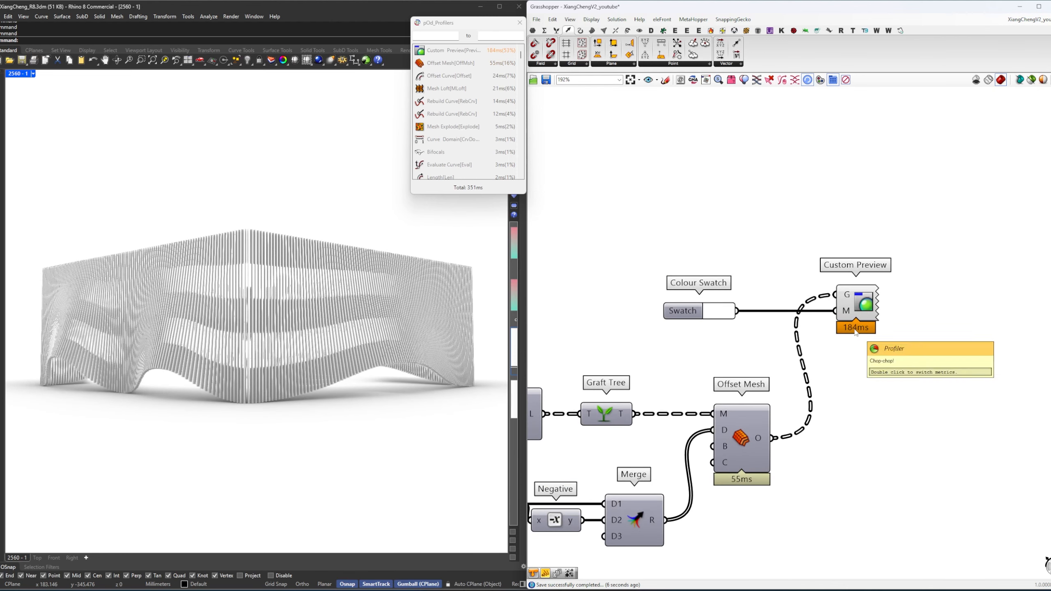
right_drag(863, 447, 814, 428)
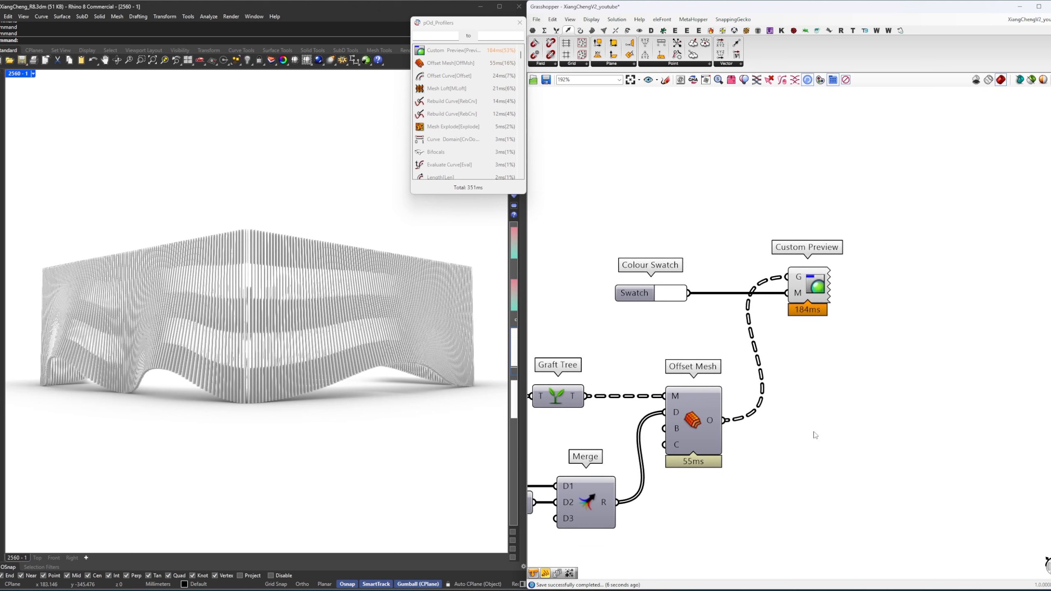
double_click(814, 429)
text(ft)
key(Return)
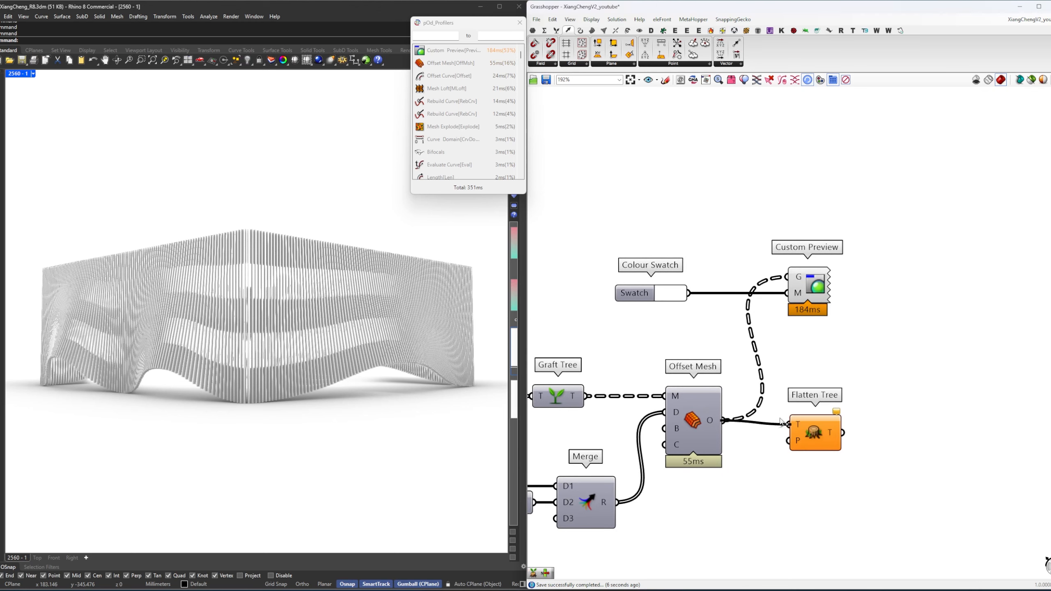
drag(781, 420, 787, 423)
drag(808, 431, 786, 427)
Add a Mesh Join component after Flatten Tree and feed it the flattened meshes.
double_click(876, 409)
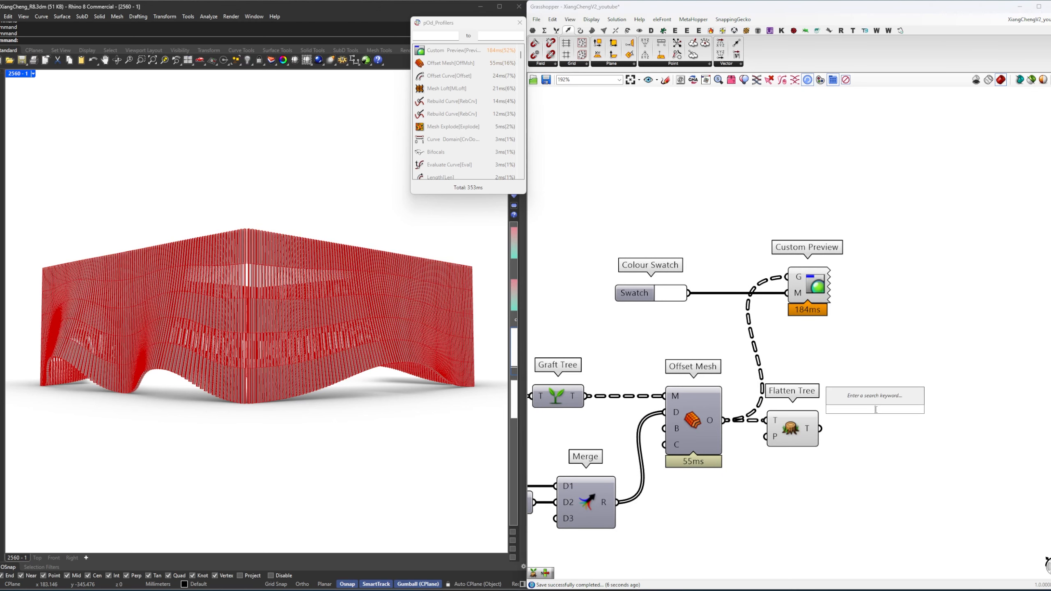
text(meshjoin)
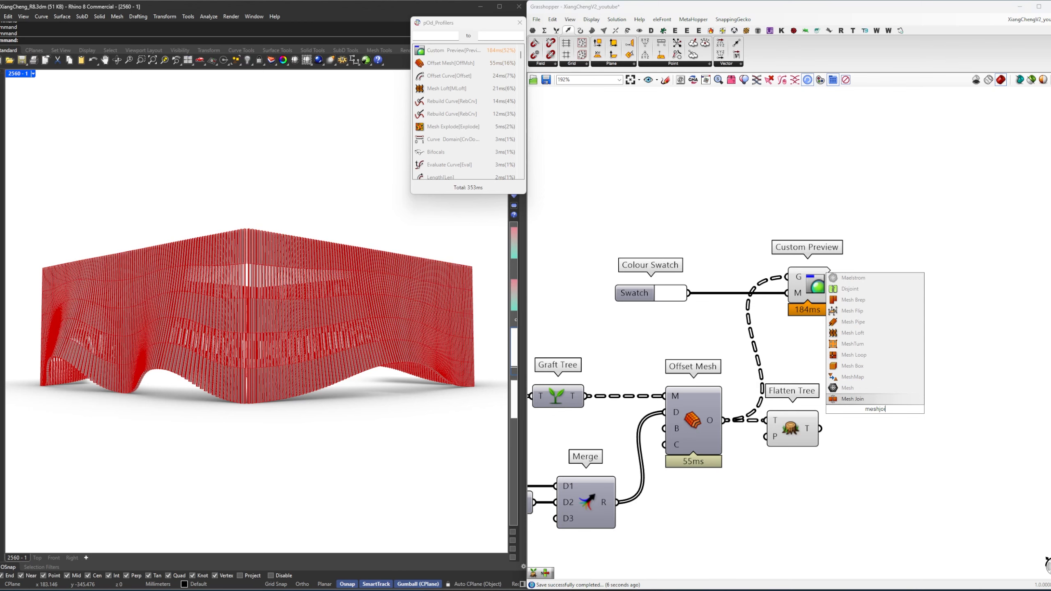
key(Return)
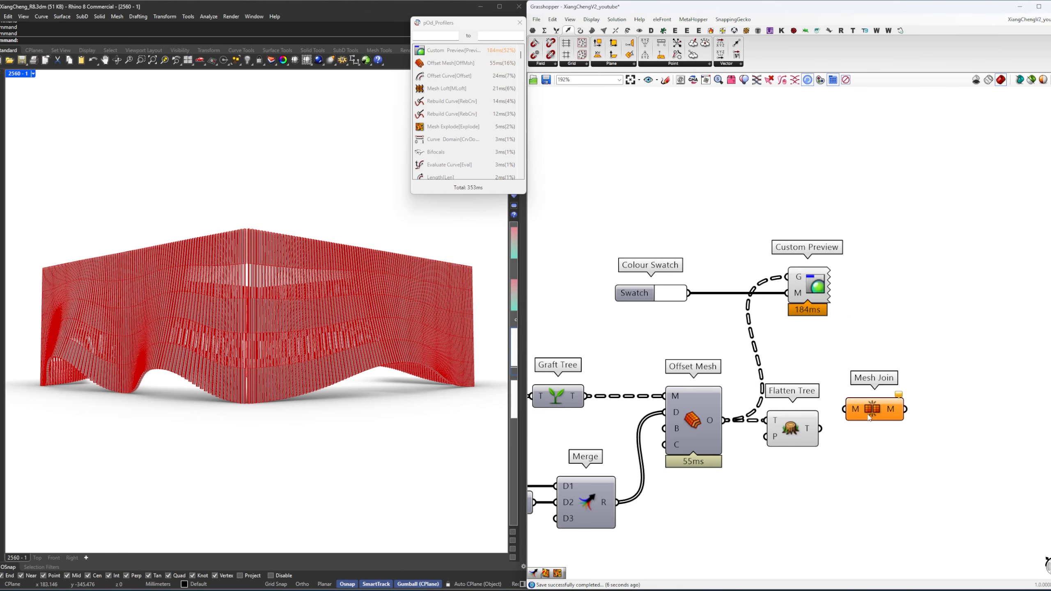
drag(870, 418, 860, 431)
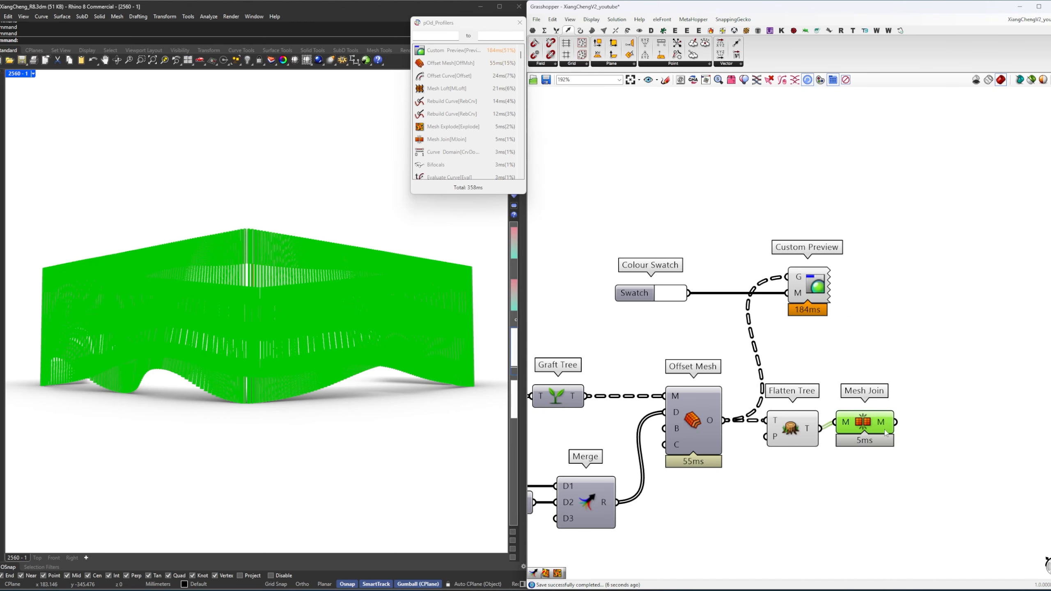
drag(883, 423, 885, 429)
right_drag(907, 406, 819, 432)
click(819, 432)
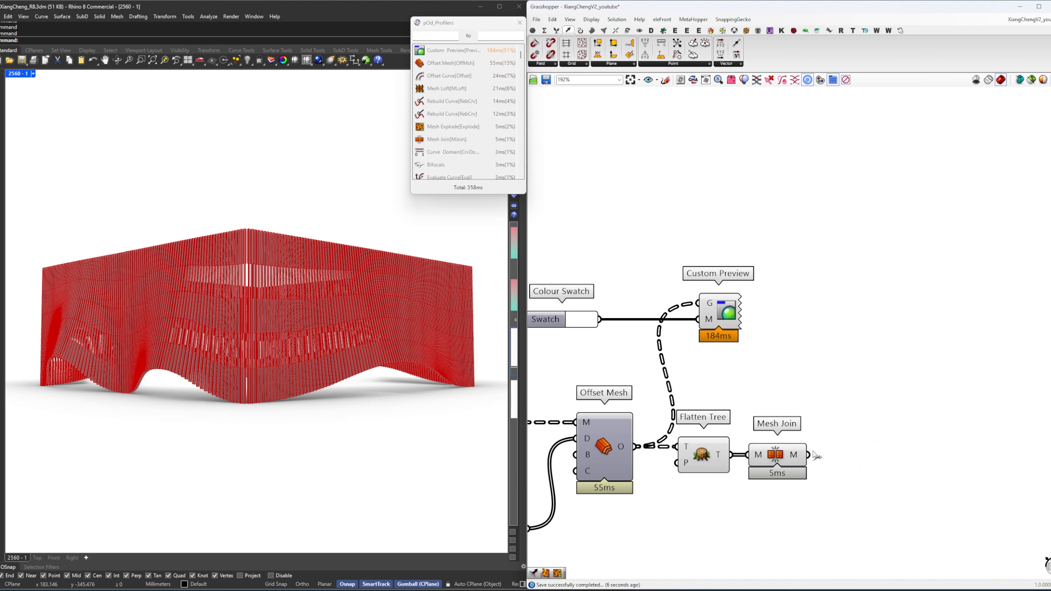
Replace the Offset Mesh wire at Custom Preview's G input with the output of Mesh Join.
drag(816, 455, 699, 303)
click(733, 319)
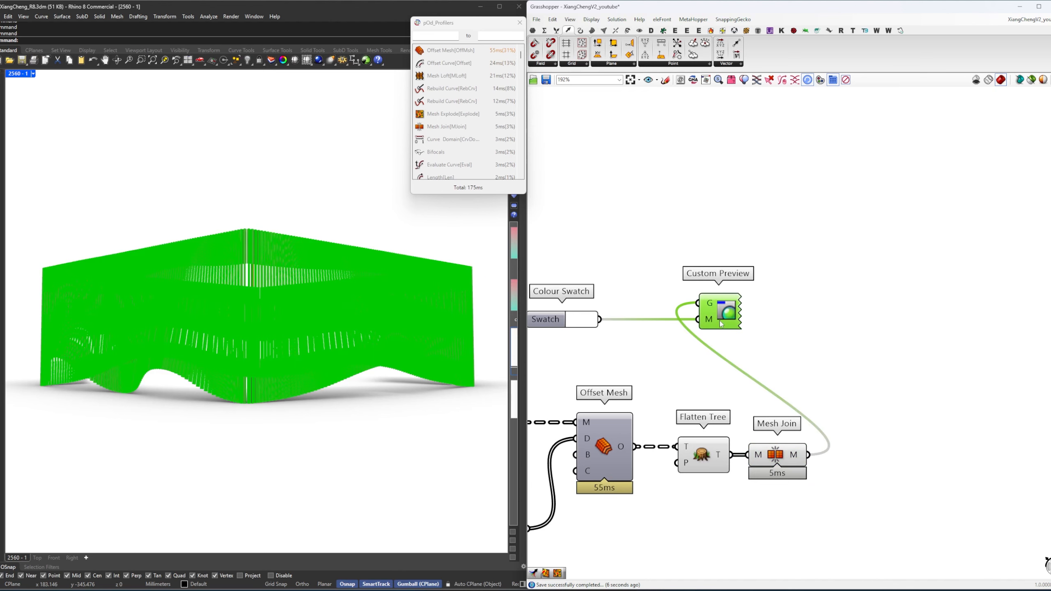
scroll(733, 319, down, 1)
right_drag(733, 319, 751, 324)
Turn off the previews of Flatten Tree and Mesh Join so the fins display only through Custom Preview.
drag(574, 272, 807, 348)
middle_click(634, 255)
click(658, 270)
click(659, 270)
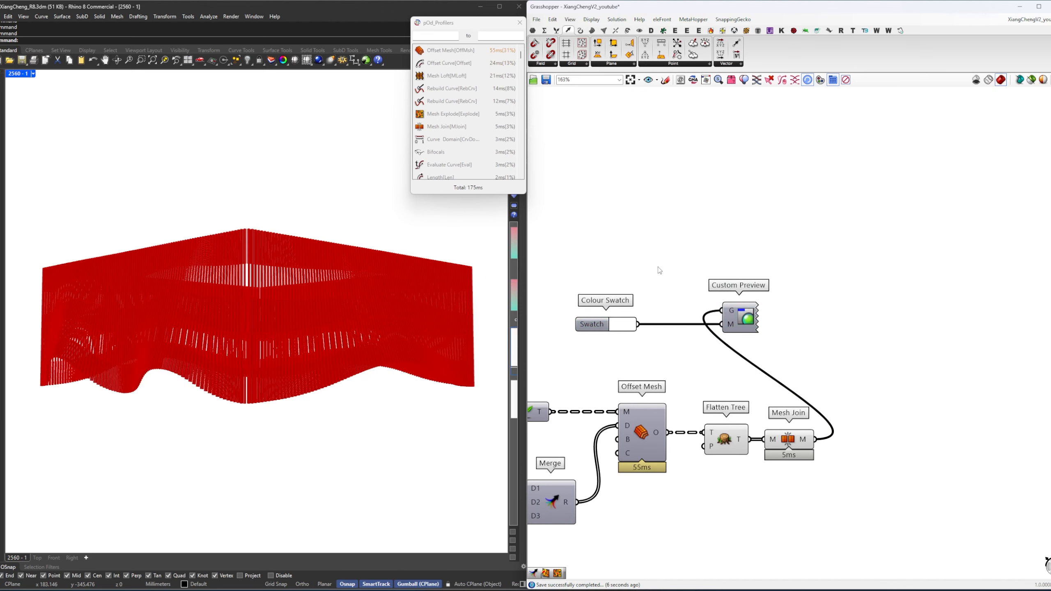
right_drag(776, 359, 818, 351)
drag(842, 459, 722, 378)
middle_click(739, 365)
click(759, 379)
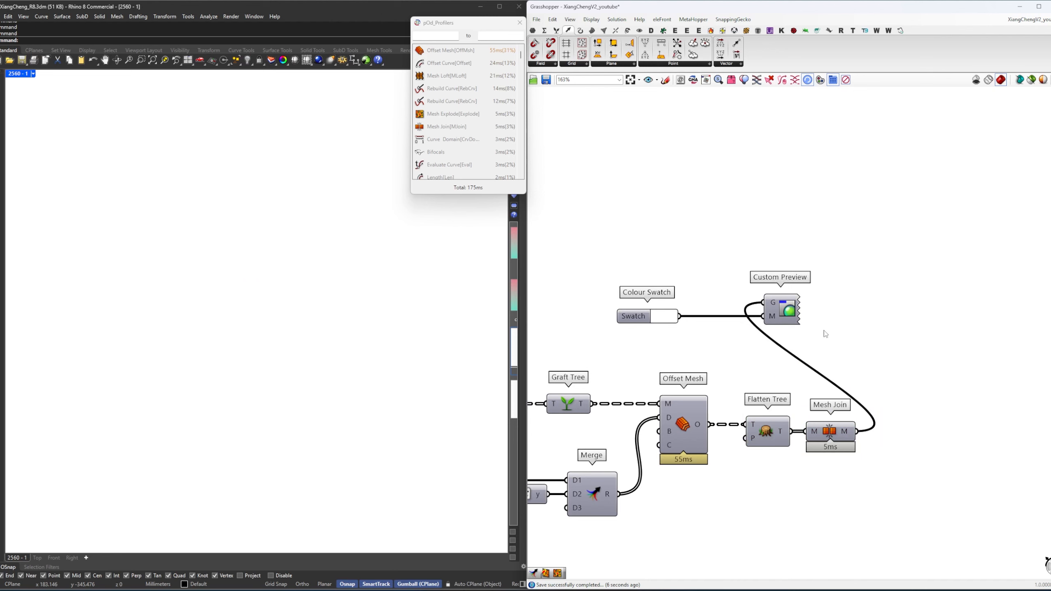
drag(823, 336, 747, 276)
middle_click(747, 276)
click(765, 280)
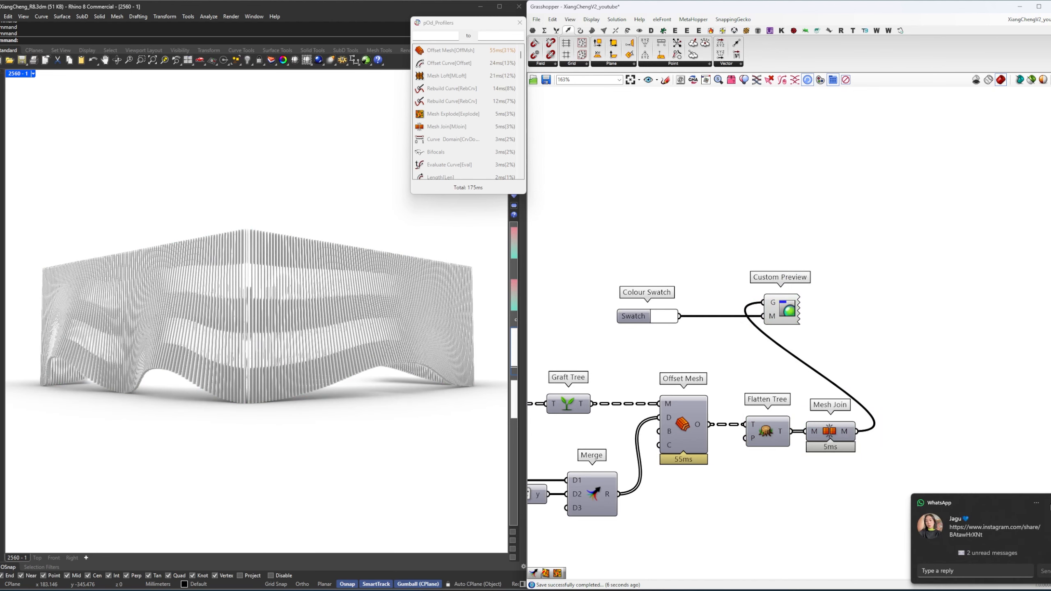
Move Custom Preview and its Colour Swatch along their row to sit above Flatten Tree and Mesh Join.
drag(785, 318, 876, 318)
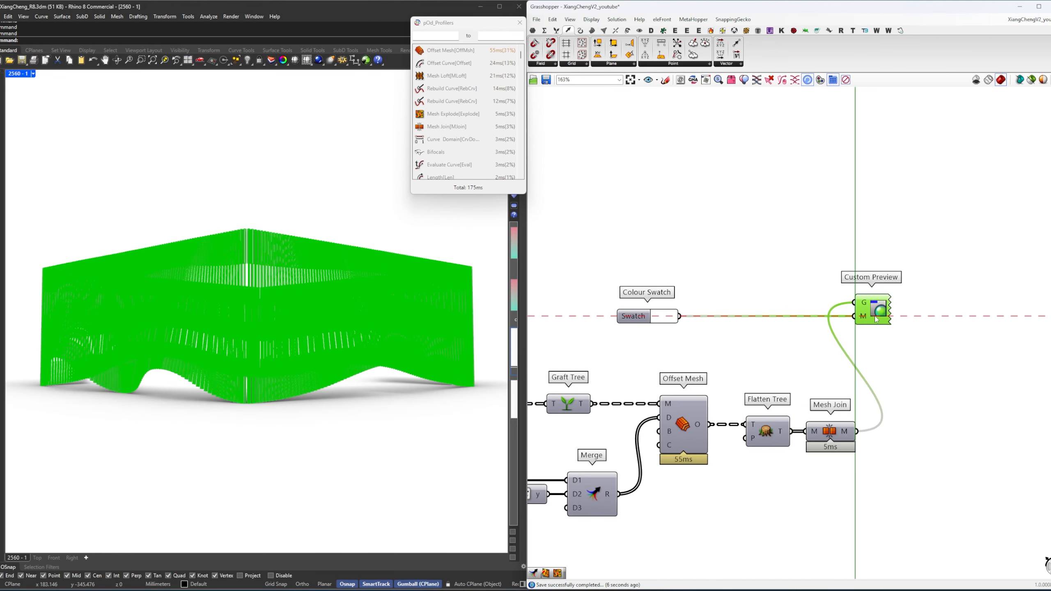
click(705, 331)
drag(627, 317, 740, 318)
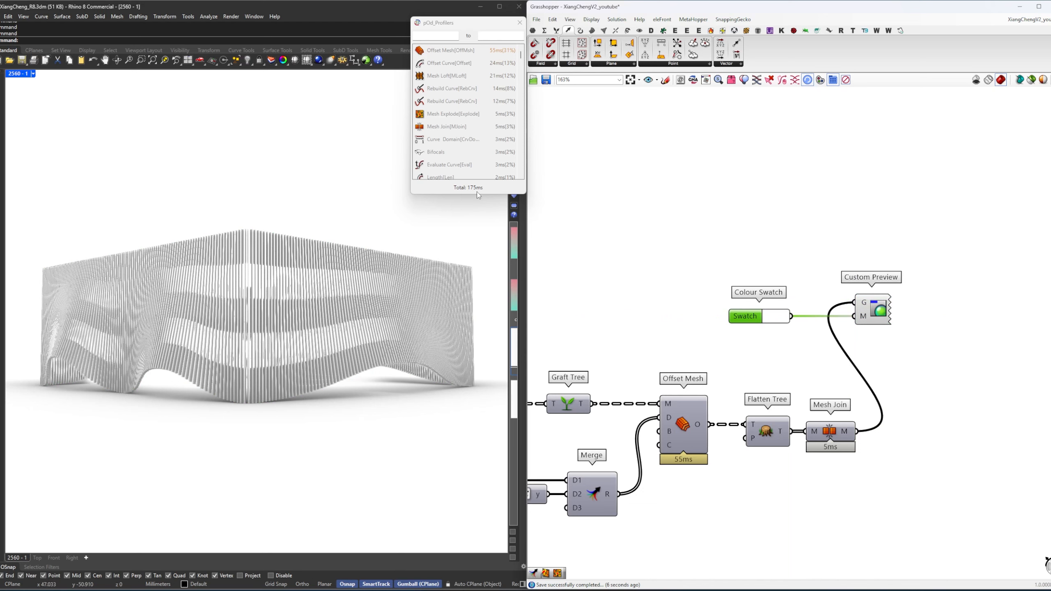
right_drag(864, 373, 775, 382)
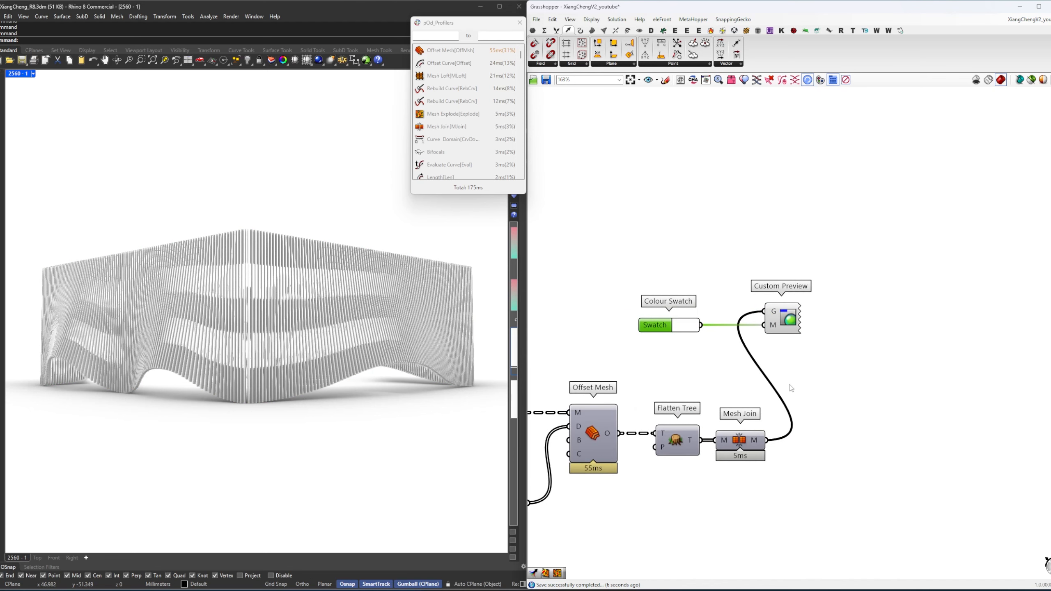
Add a Remote Receiver keyed to Box above the Colour Swatch and wire it into Custom Preview's G input alongside Mesh Join.
right_drag(683, 327, 691, 376)
double_click(692, 289)
text(rem)
click(693, 278)
right_click(684, 288)
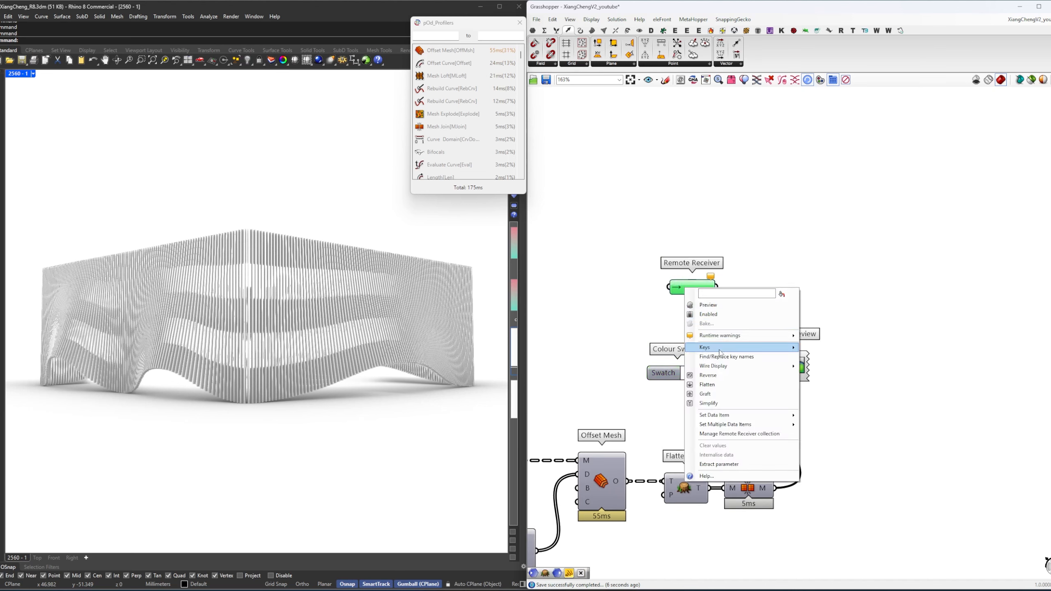
mouse_move(728, 347)
click(823, 348)
drag(712, 282, 699, 320)
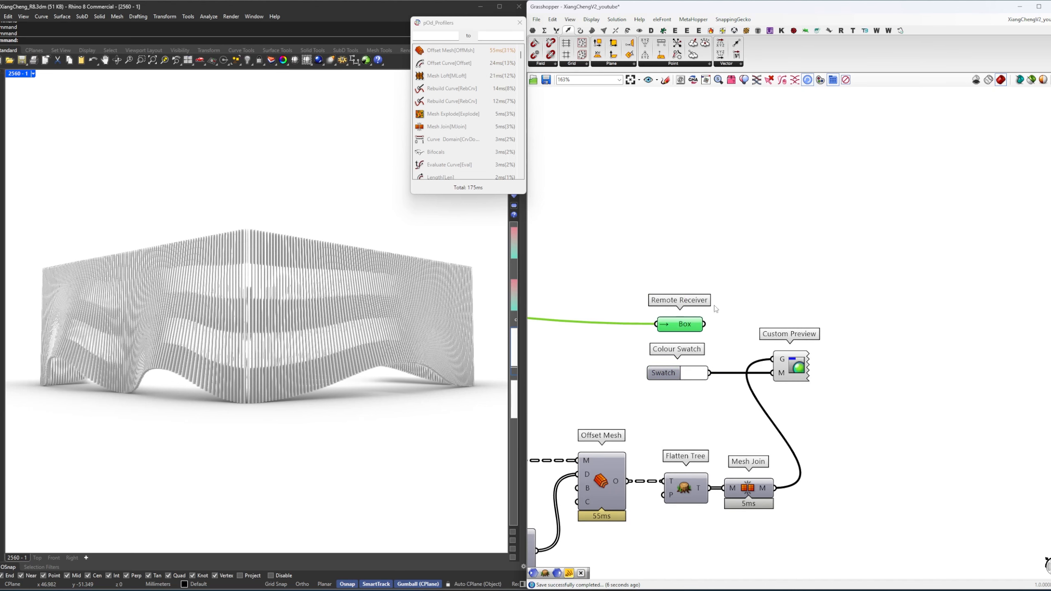
drag(779, 361, 779, 359)
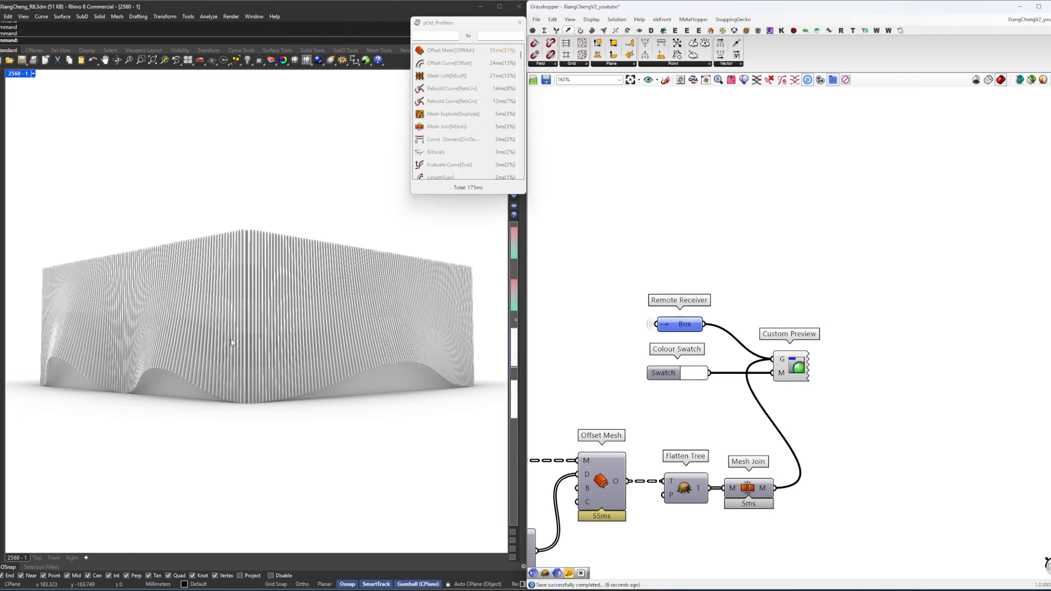
Examine the fins against the box from close up and from a distance, and restore the saved 2560 - 1 view.
mouse_move(246, 343)
right_down()
mouse_move(273, 371)
mouse_move(242, 399)
mouse_move(223, 393)
mouse_move(207, 362)
mouse_move(236, 357)
right_up()
scroll(256, 377, up, 8)
scroll(199, 355, up, 8)
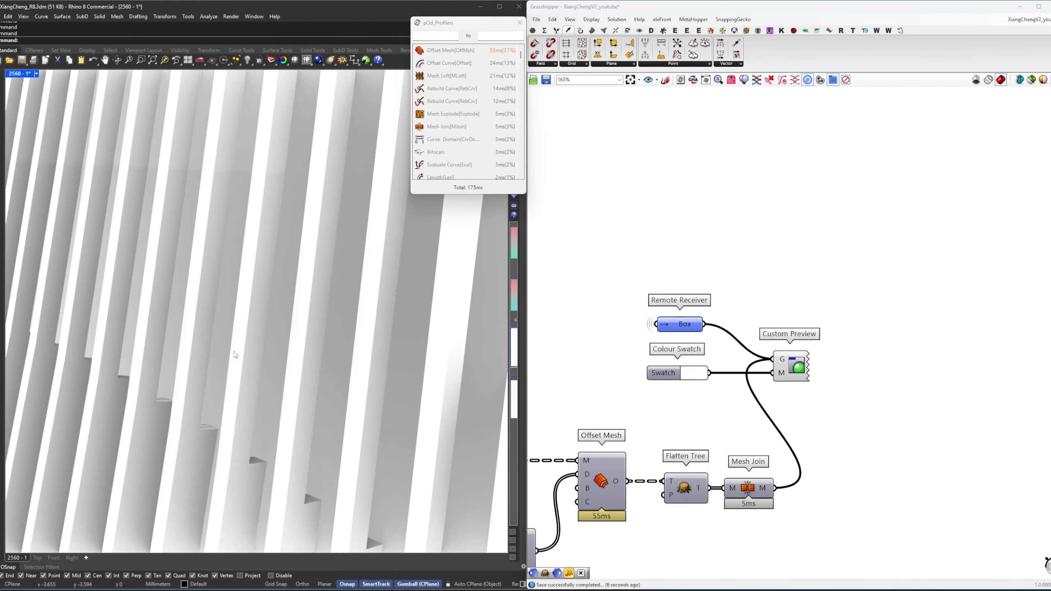
scroll(236, 358, down, 5)
scroll(237, 362, down, 8)
scroll(809, 367, down, 8)
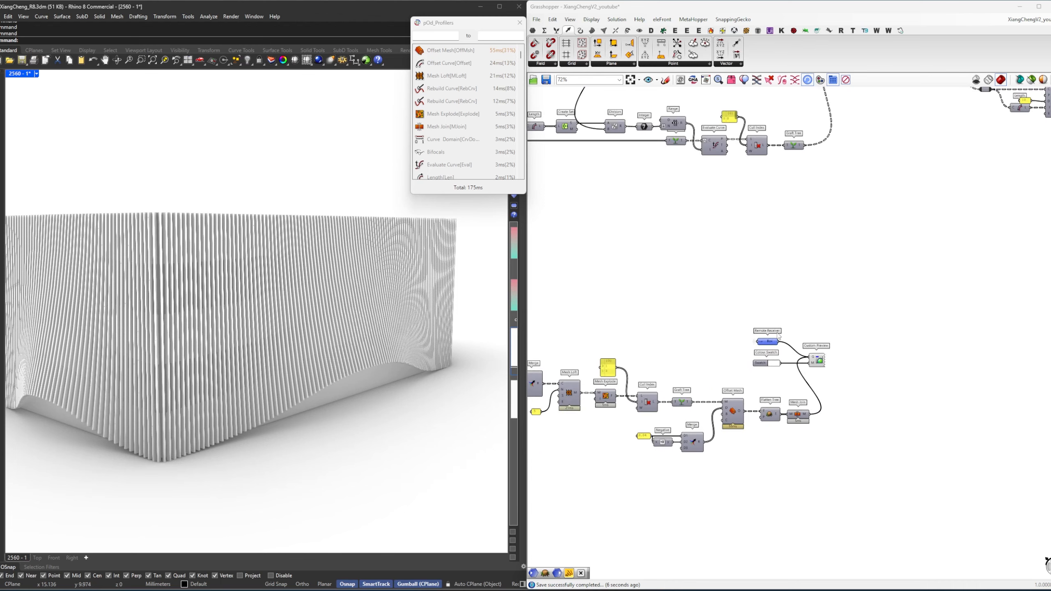
right_drag(809, 364, 936, 429)
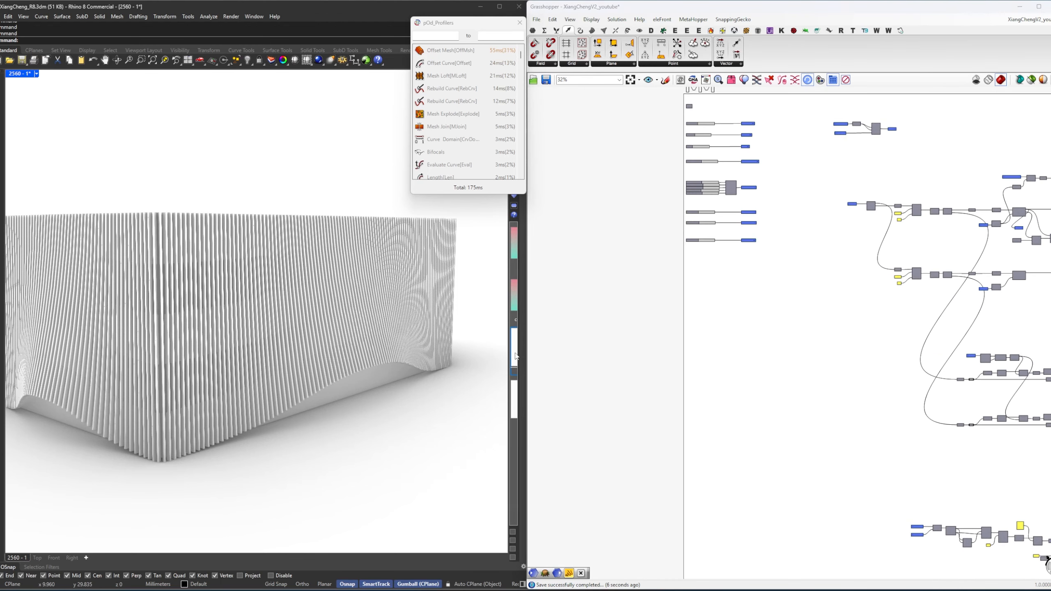
double_click(515, 356)
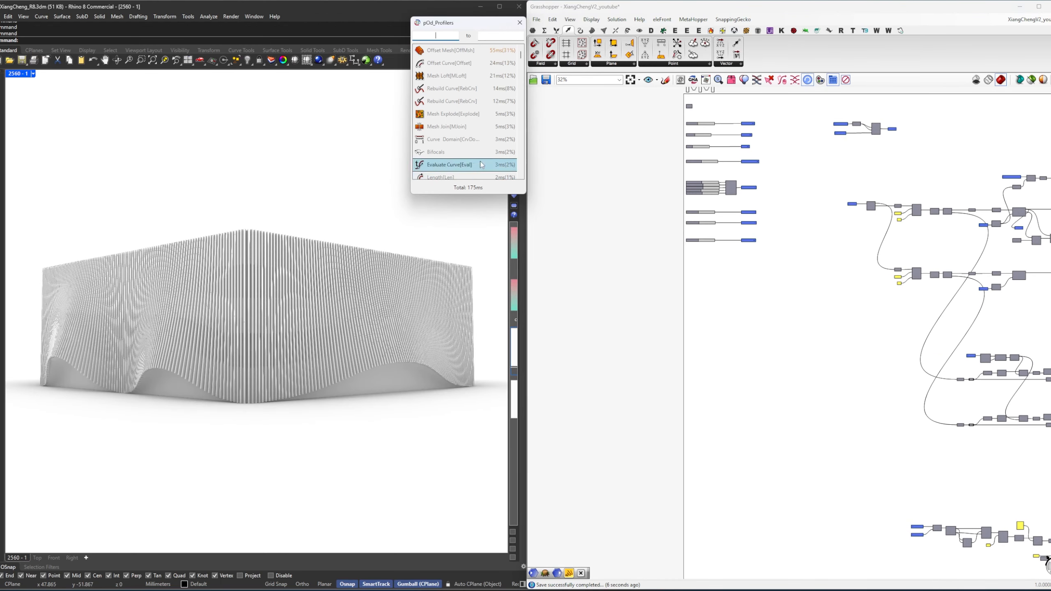
Close the profiler window and set the frames slider to 37.
click(519, 22)
scroll(799, 329, up, 8)
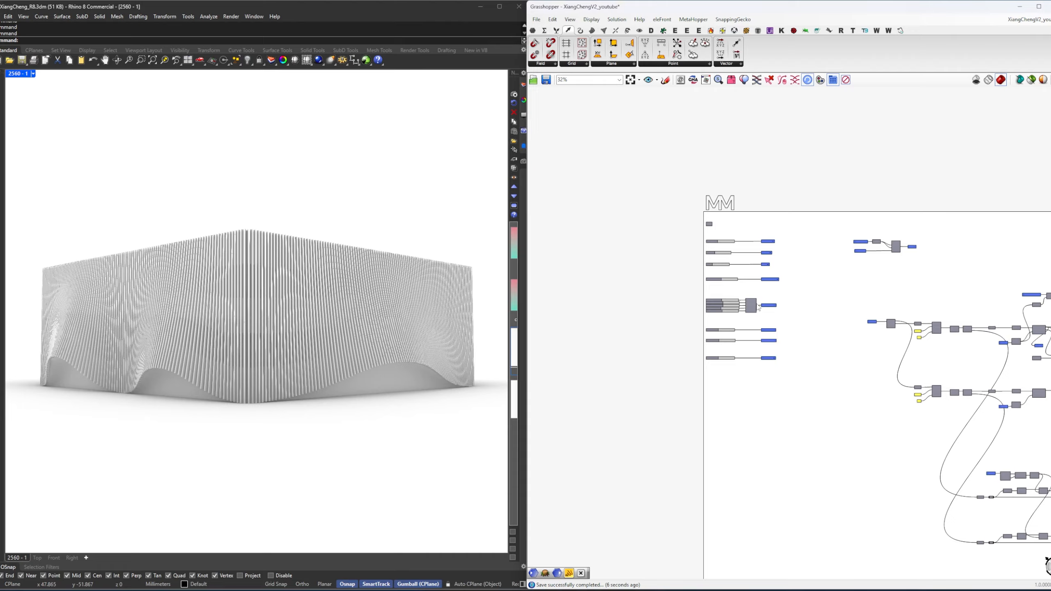
right_drag(705, 311, 710, 364)
scroll(700, 262, up, 3)
right_drag(699, 262, 716, 404)
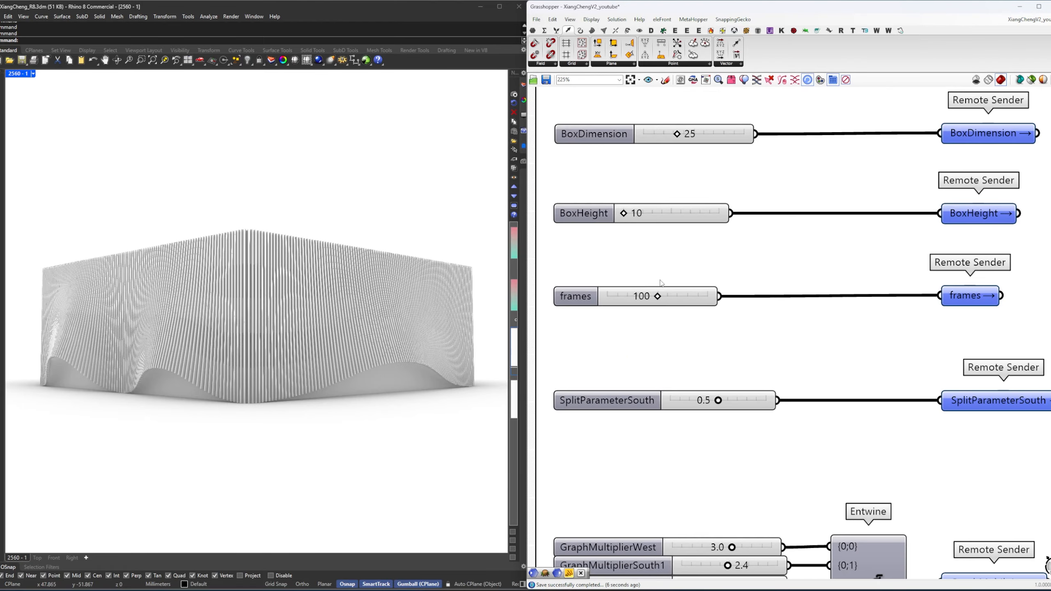
drag(648, 300, 618, 299)
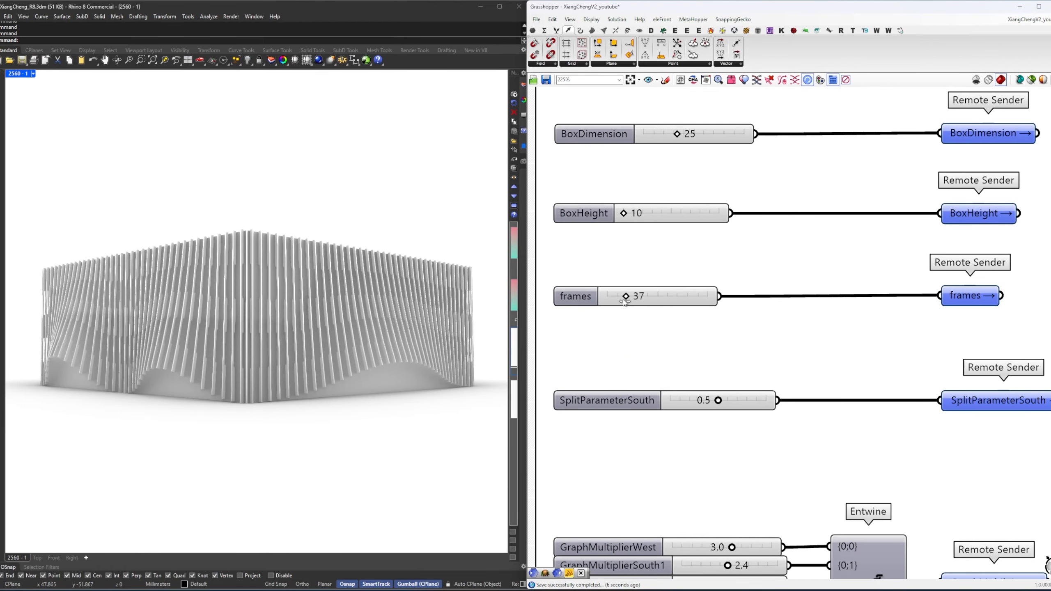
Set the frames slider to 119 and view the denser fins around the facade corner.
right_drag(215, 373, 62, 347)
scroll(184, 379, up, 8)
drag(628, 297, 667, 299)
scroll(317, 403, down, 5)
right_drag(317, 402, 236, 427)
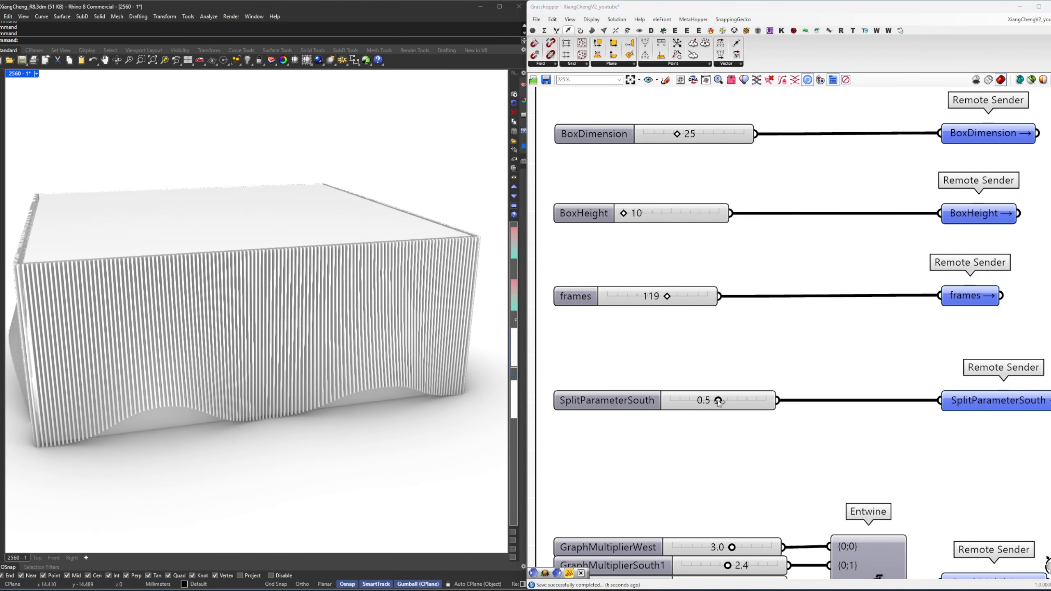
Set the SplitParameterSouth slider to 0.4 and view the fins around the facade corner.
drag(719, 401, 695, 412)
scroll(276, 396, down, 3)
right_drag(277, 389, 356, 356)
scroll(381, 406, up, 4)
right_drag(393, 410, 357, 379)
scroll(357, 379, up, 4)
Adjust the GraphMultiplierWest slider feeding the Entwine component to reshape the west fins.
right_drag(798, 453, 796, 227)
scroll(723, 325, up, 2)
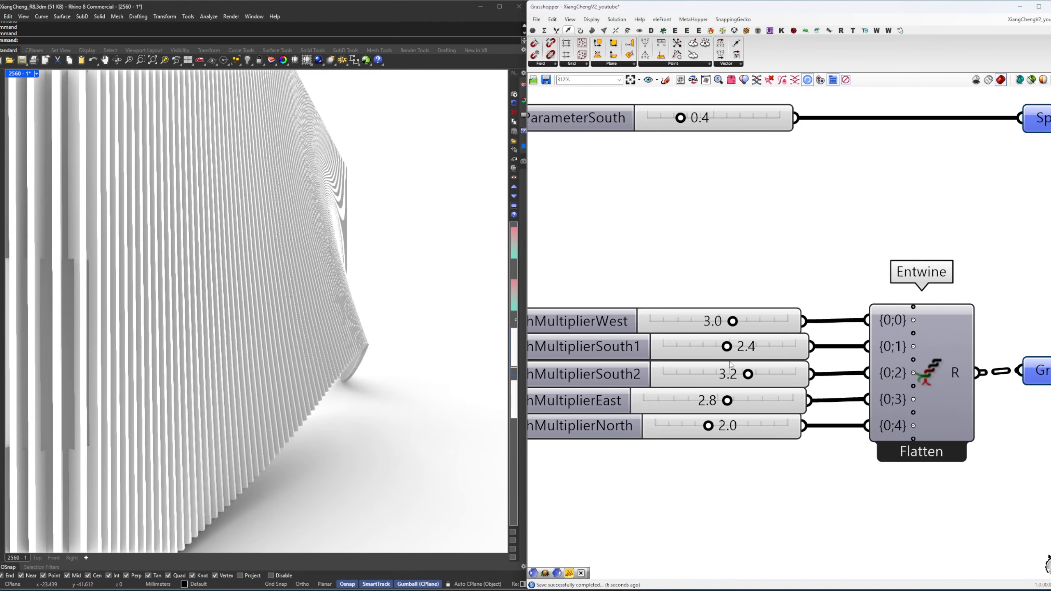
drag(733, 322, 689, 331)
Set the HeightRescalling slider to 0.67.
scroll(741, 315, down, 5)
scroll(672, 356, up, 6)
right_drag(722, 433, 775, 342)
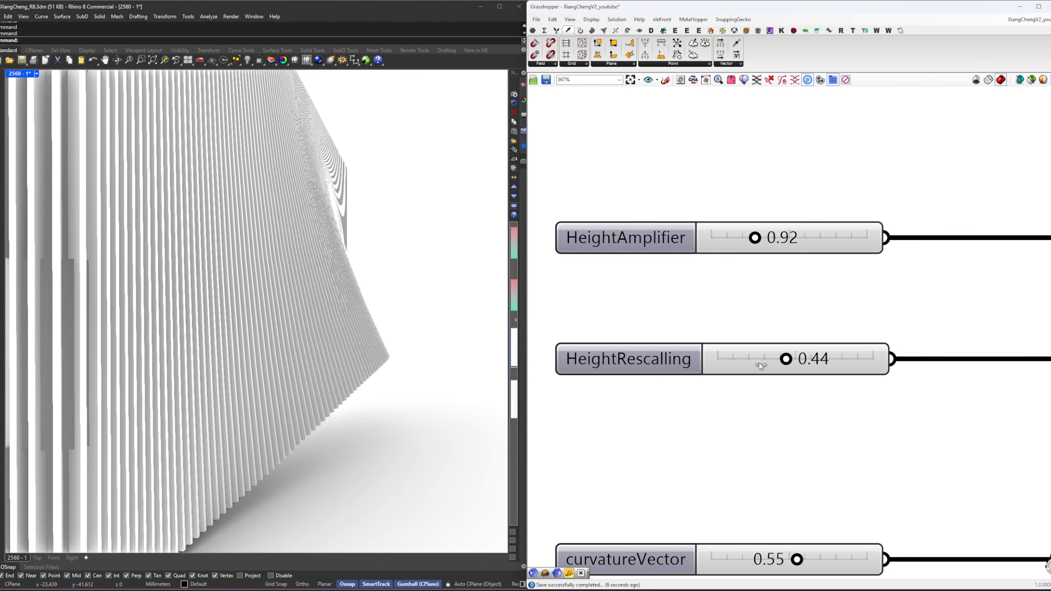
drag(761, 367, 835, 361)
Set the curvatureVector slider to 0.63 and restore the saved 2560 - 1 view.
right_drag(763, 565, 744, 358)
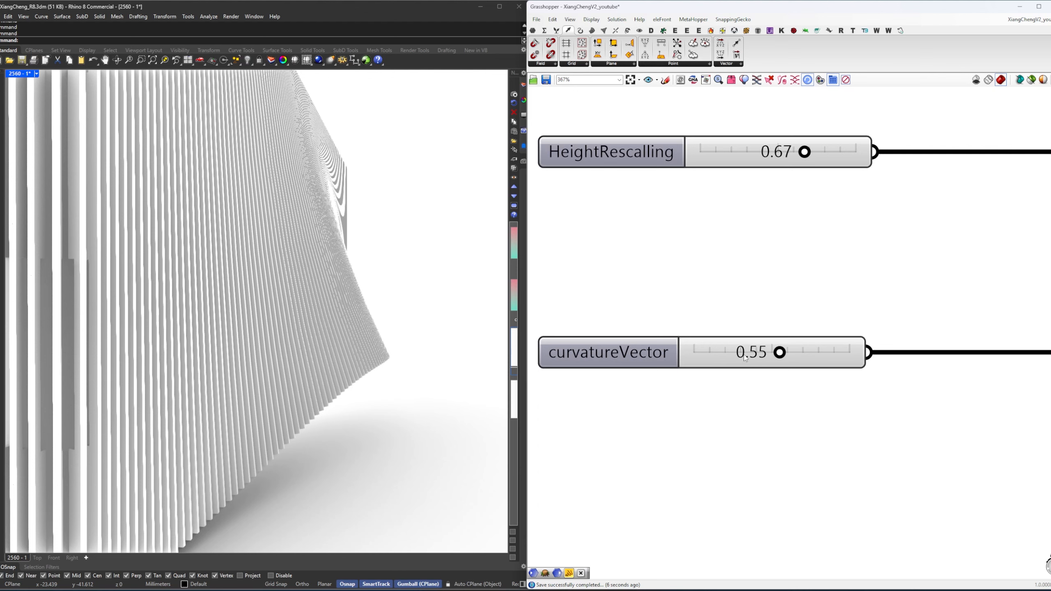
mouse_move(786, 351)
mouse_down()
mouse_move(742, 352)
mouse_move(809, 352)
mouse_move(794, 353)
mouse_up()
right_drag(422, 383, 497, 361)
double_click(518, 350)
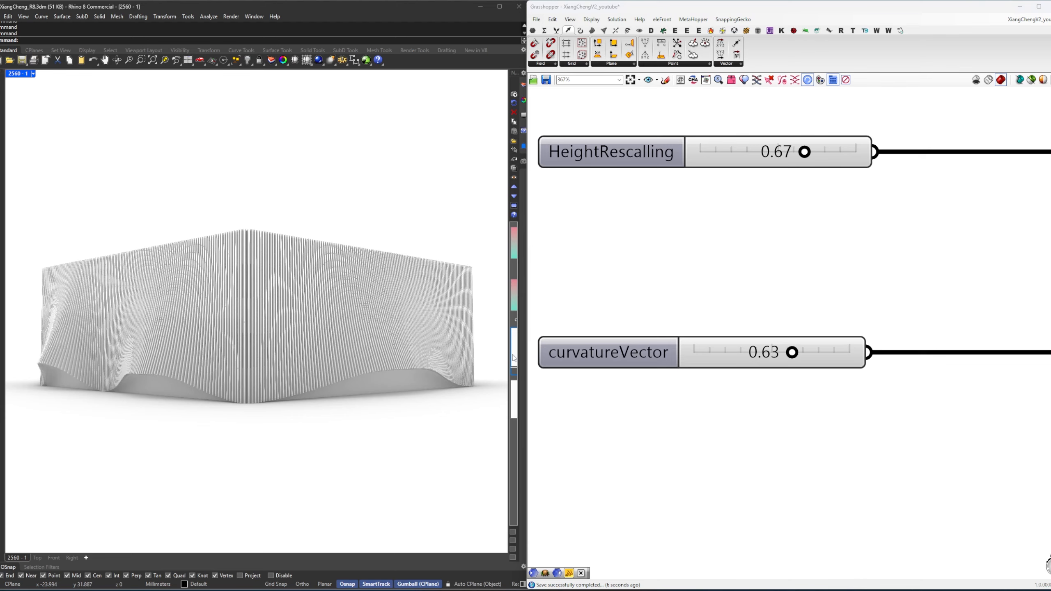
Check the Xiangcheng exhibition hall reference gallery, examine the fins from close up, and restore the saved 2560 - 1 view.
key(alt+Tab)
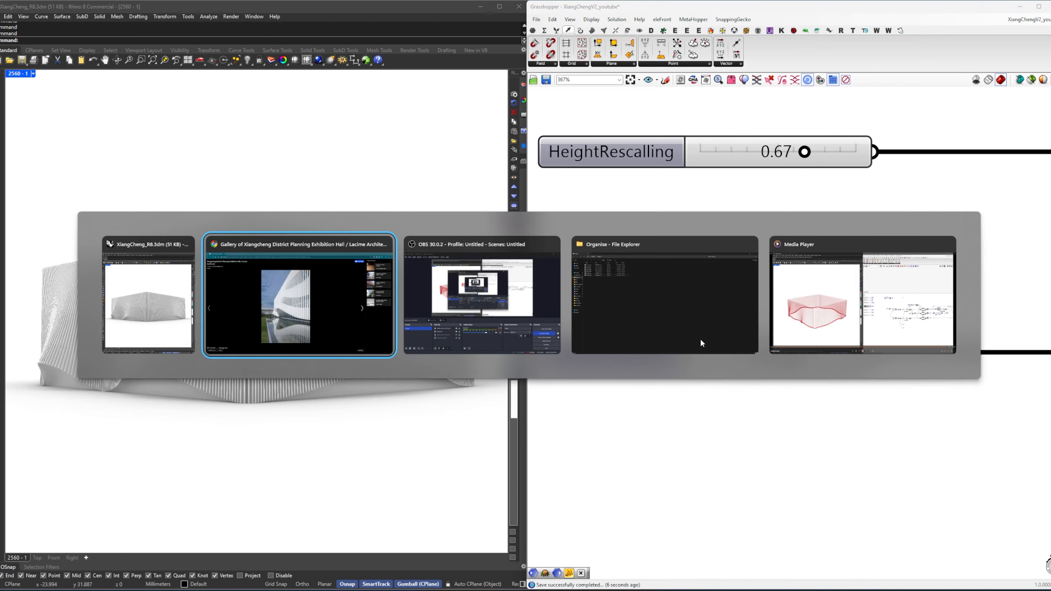
key(alt+Tab)
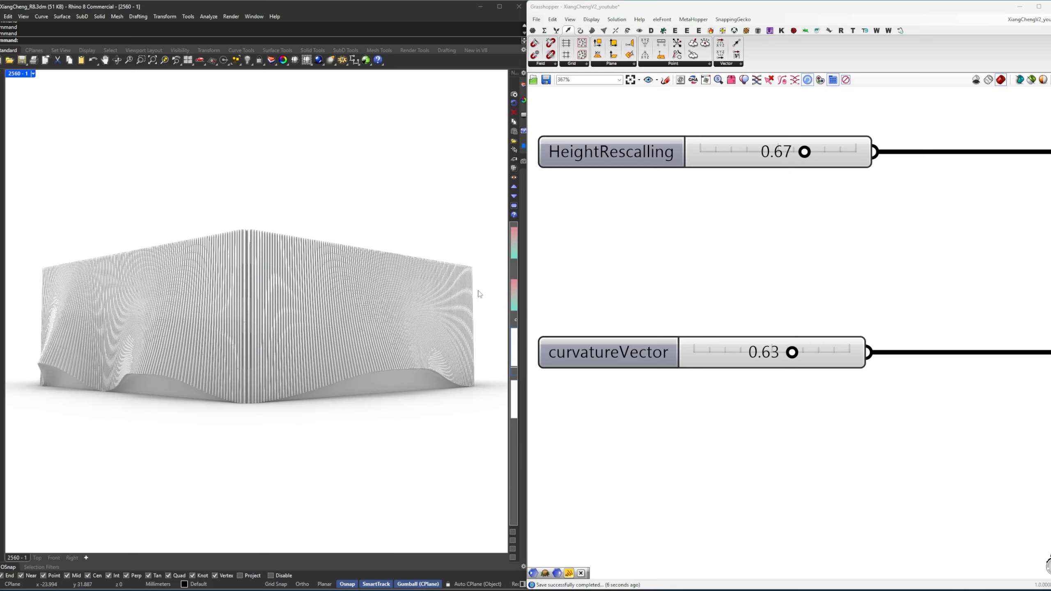
scroll(221, 363, up, 10)
scroll(857, 338, down, 10)
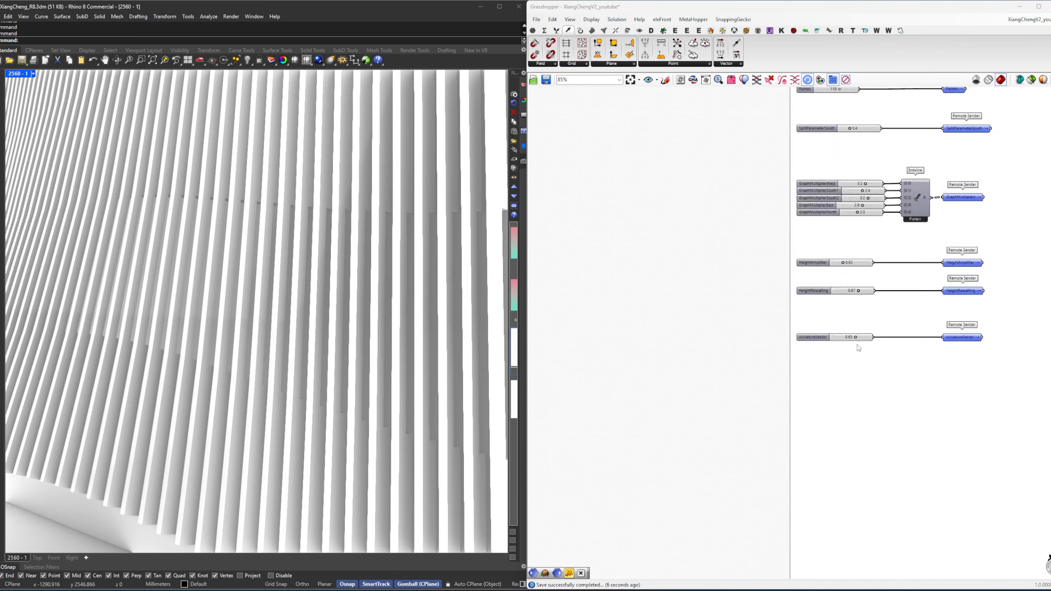
double_click(514, 351)
Disconnect the Box Remote Receiver from Custom Preview's G input and examine the fins without the box.
scroll(952, 356, down, 4)
right_drag(976, 381, 706, 291)
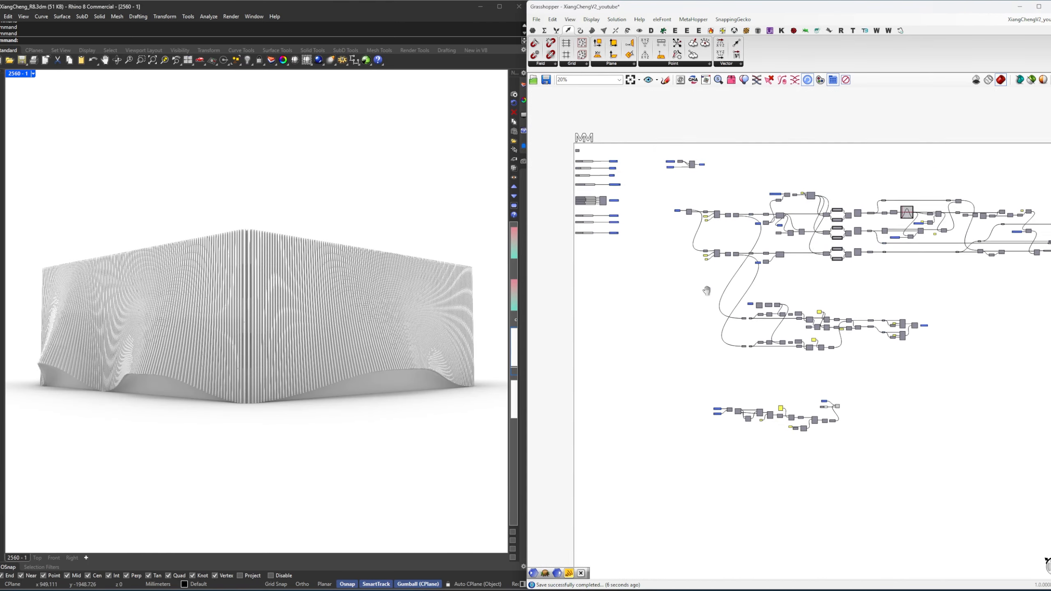
scroll(817, 382, up, 6)
scroll(770, 320, up, 2)
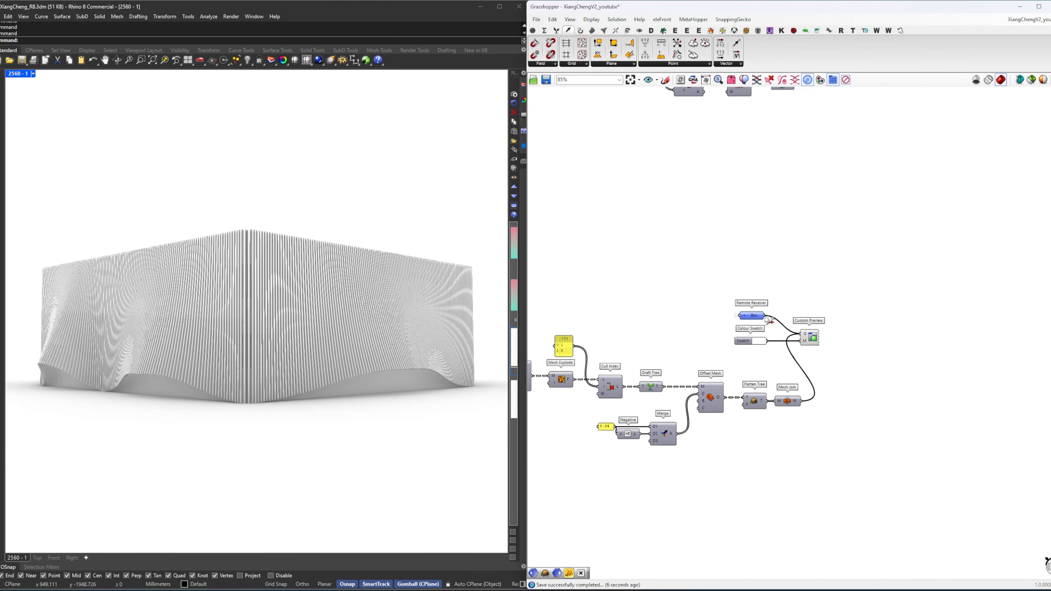
ctrl+drag(805, 337, 822, 313)
scroll(216, 336, up, 6)
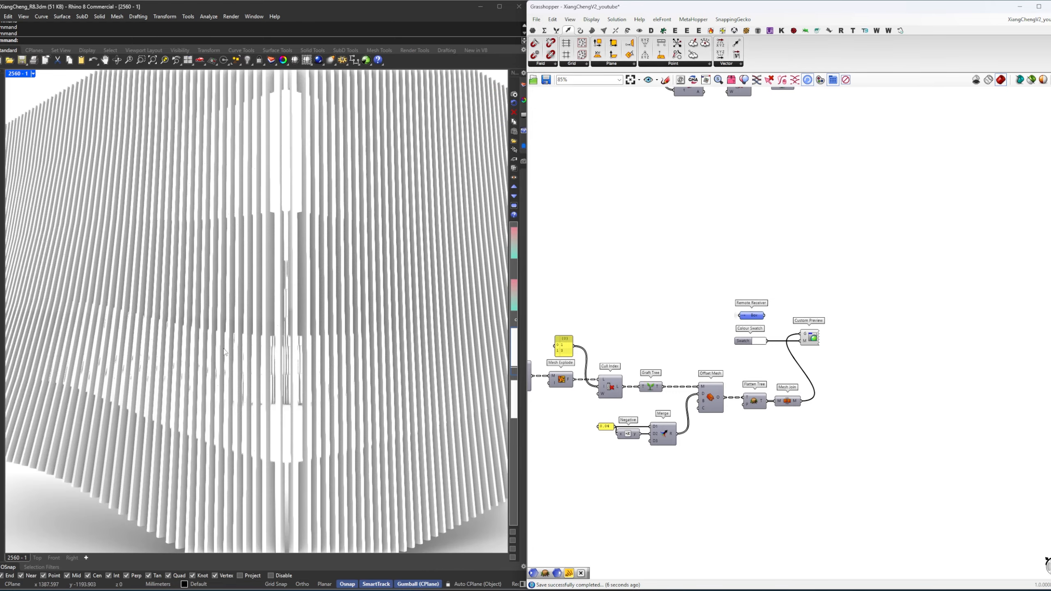
right_drag(217, 336, 282, 332)
Reconnect the Box Remote Receiver to Custom Preview's G input alongside Mesh Join and view the facade corner.
scroll(775, 325, up, 3)
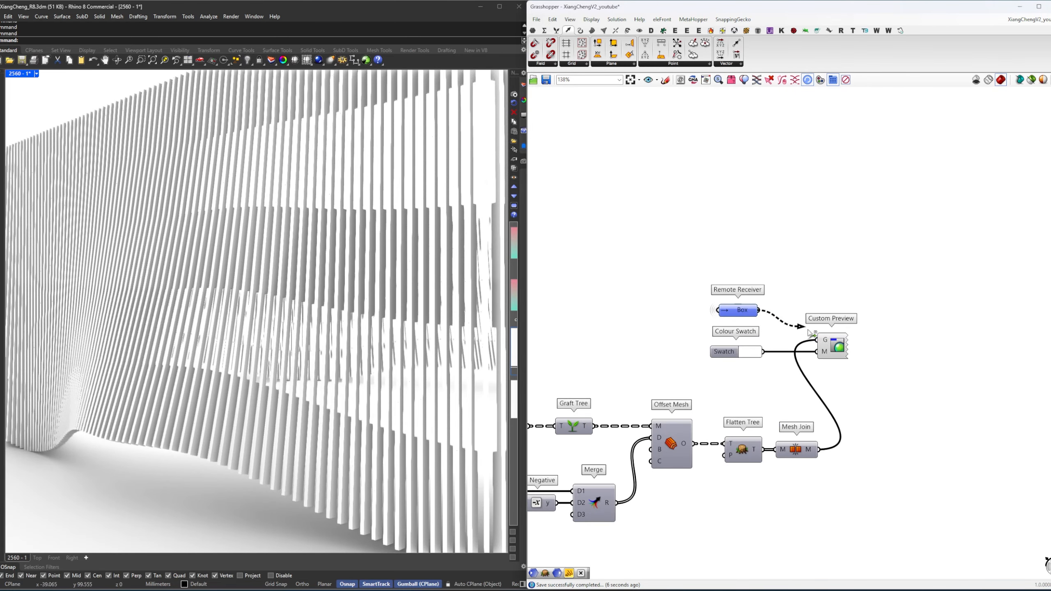
drag(809, 333, 816, 339)
right_drag(331, 360, 264, 369)
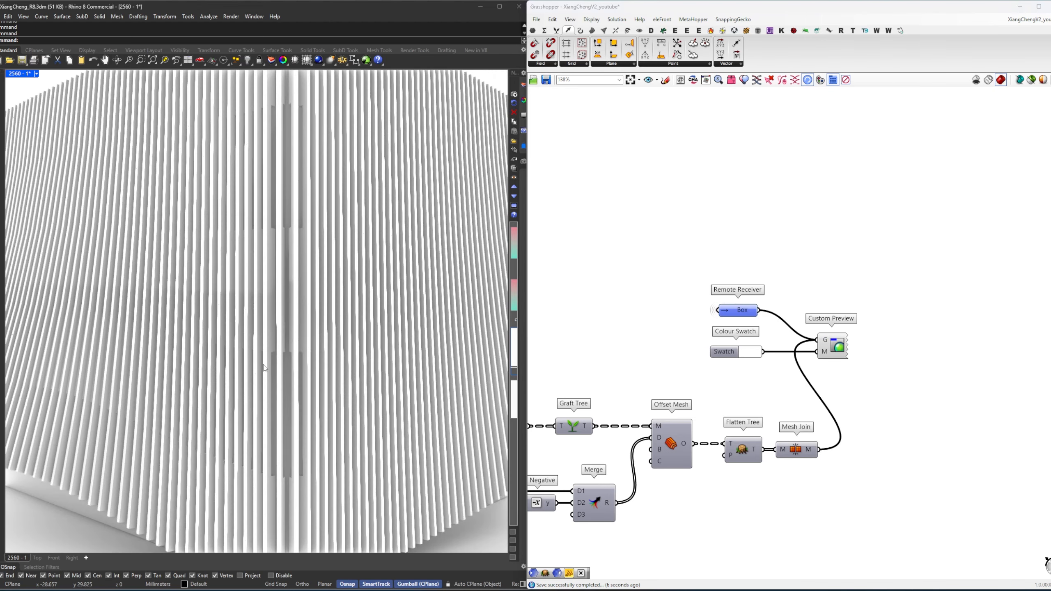